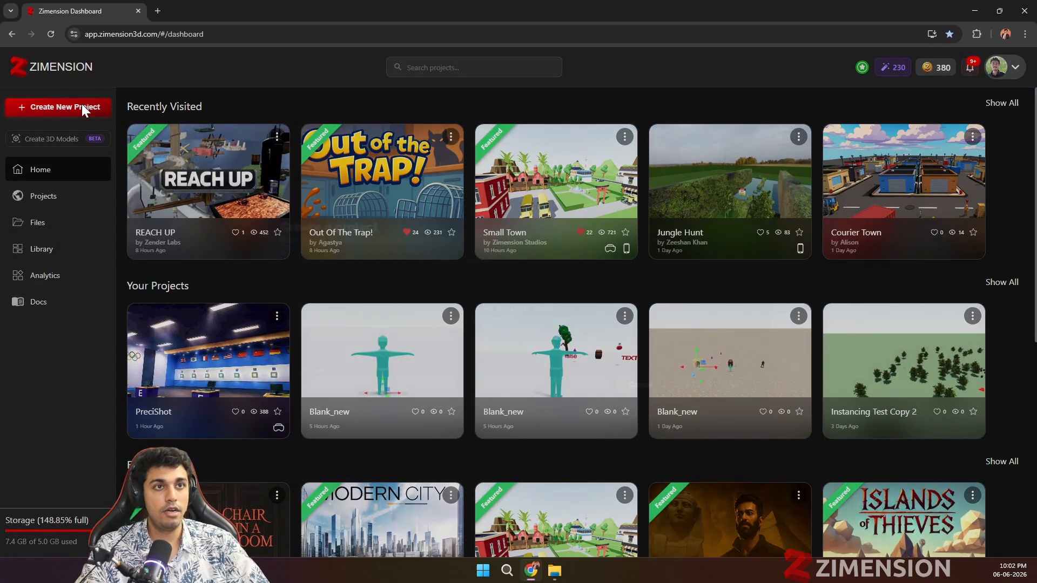
# Step: Create a new project named "NAR Demo" from the Snow LowPoly TP template
pyautogui.click(81, 107)
pyautogui.scroll(-4, 476, 326)
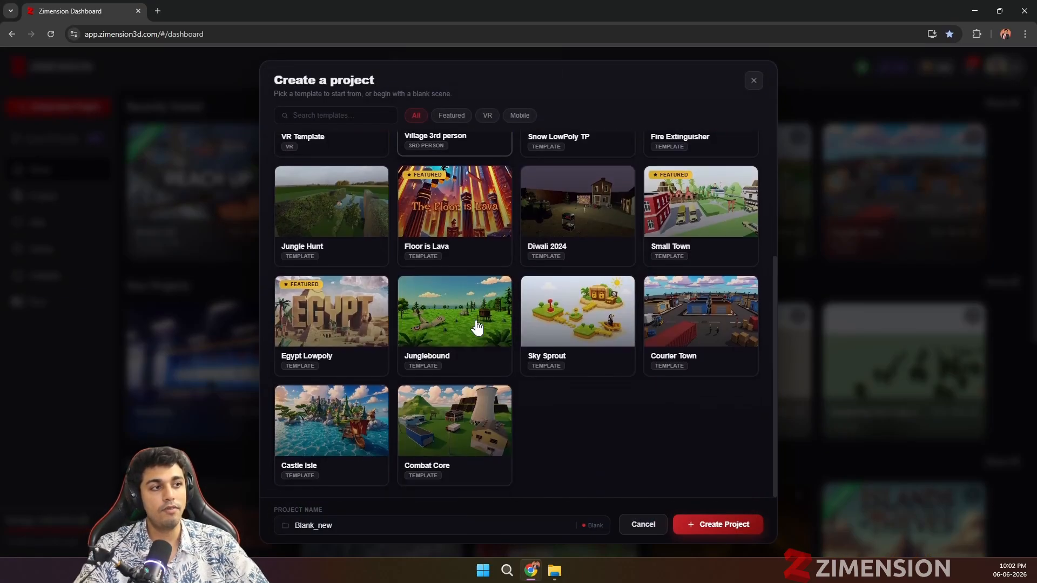
pyautogui.scroll(1, 552, 420)
pyautogui.scroll(3, 552, 420)
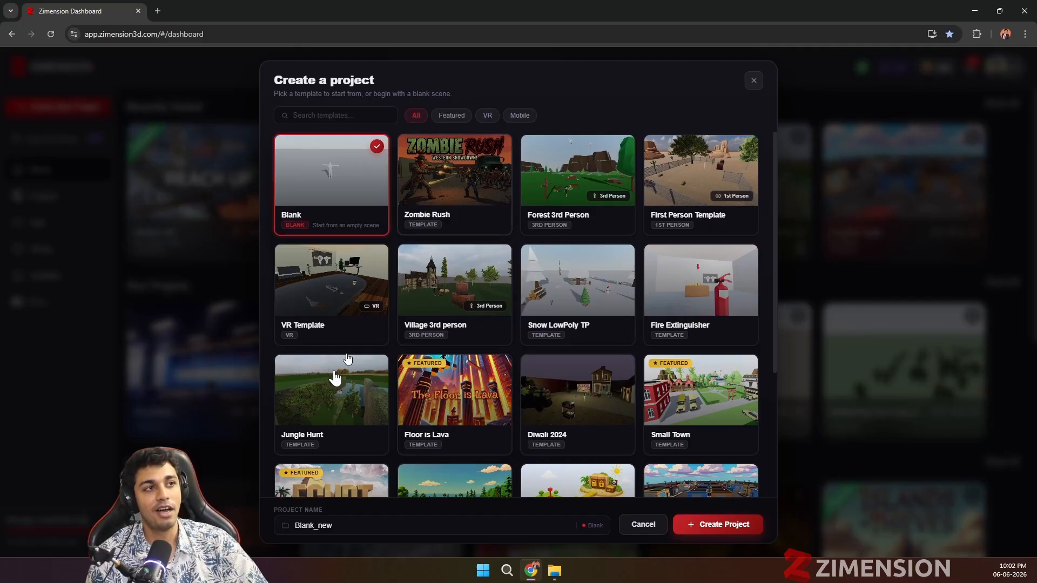
pyautogui.scroll(-2, 460, 325)
pyautogui.scroll(-2, 461, 325)
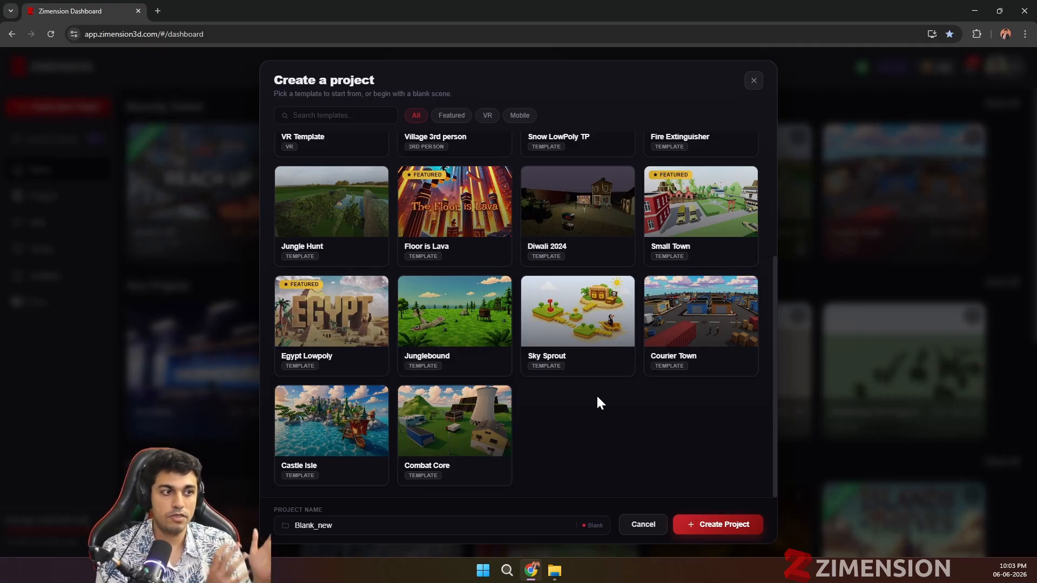
pyautogui.scroll(4, 597, 403)
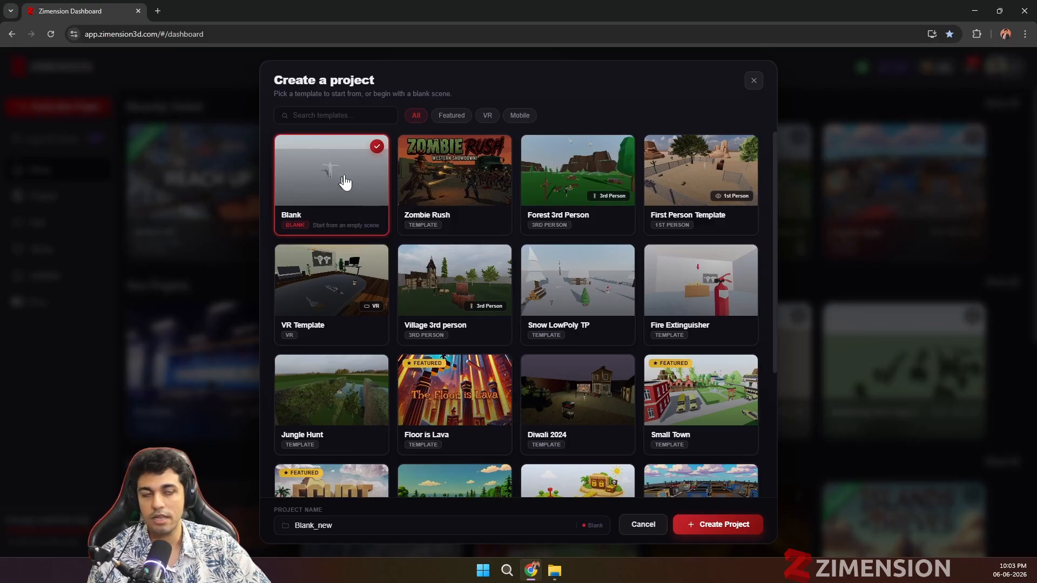
pyautogui.click(585, 292)
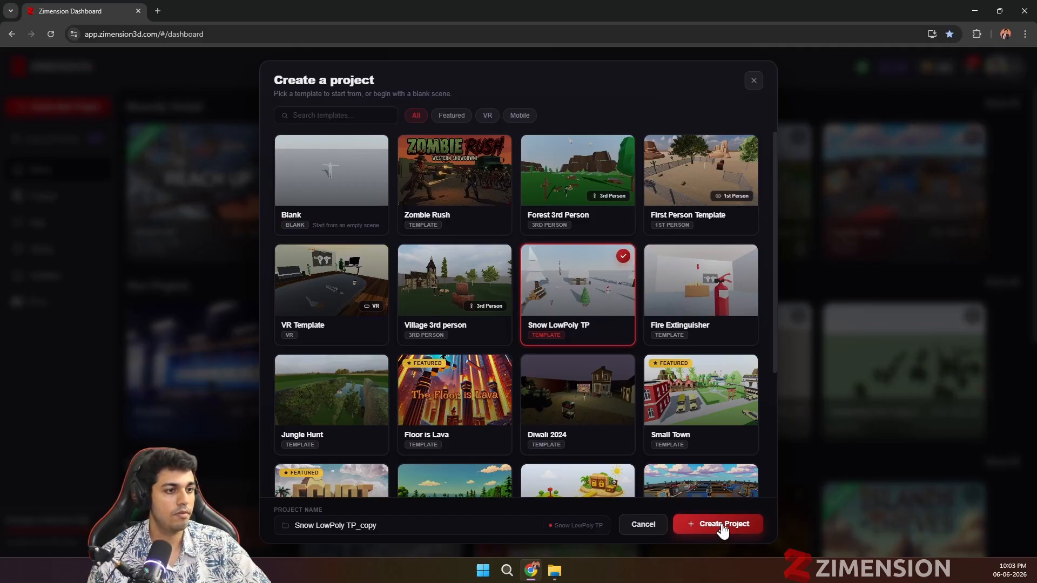
pyautogui.tripleClick(411, 523)
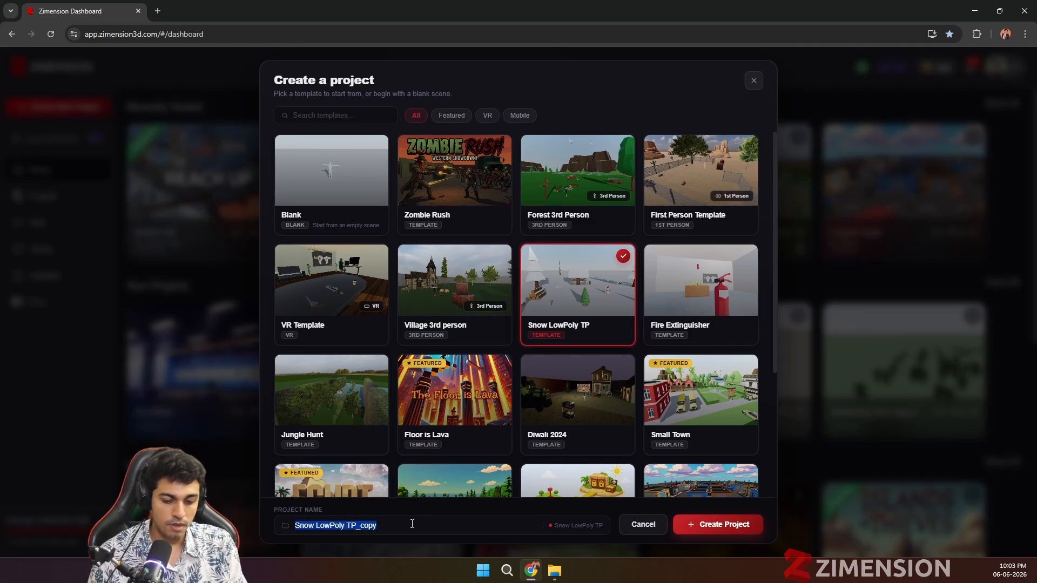
pyautogui.write('NAR')
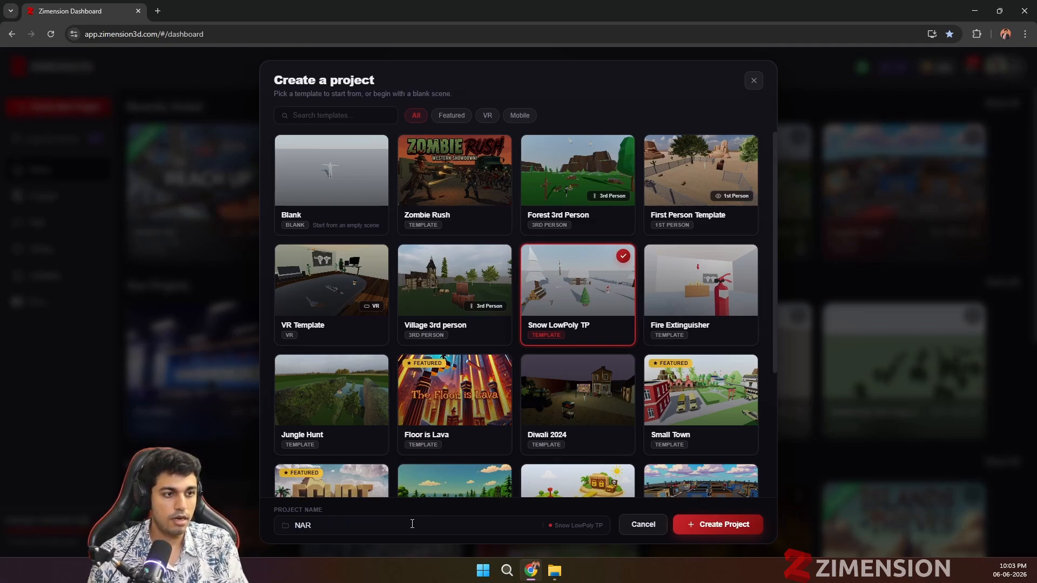
pyautogui.write(' Demo')
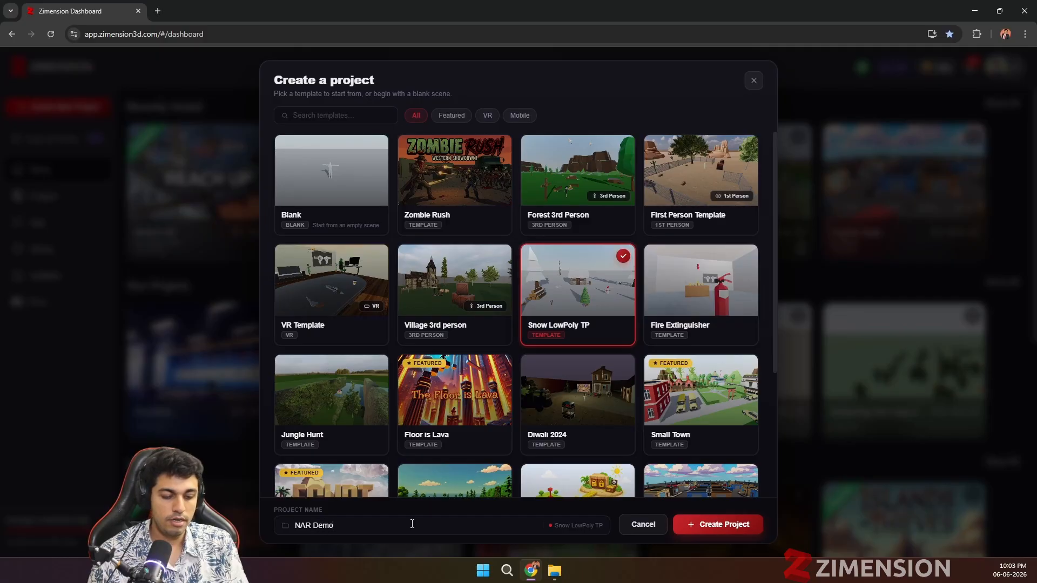
pyautogui.click(710, 531)
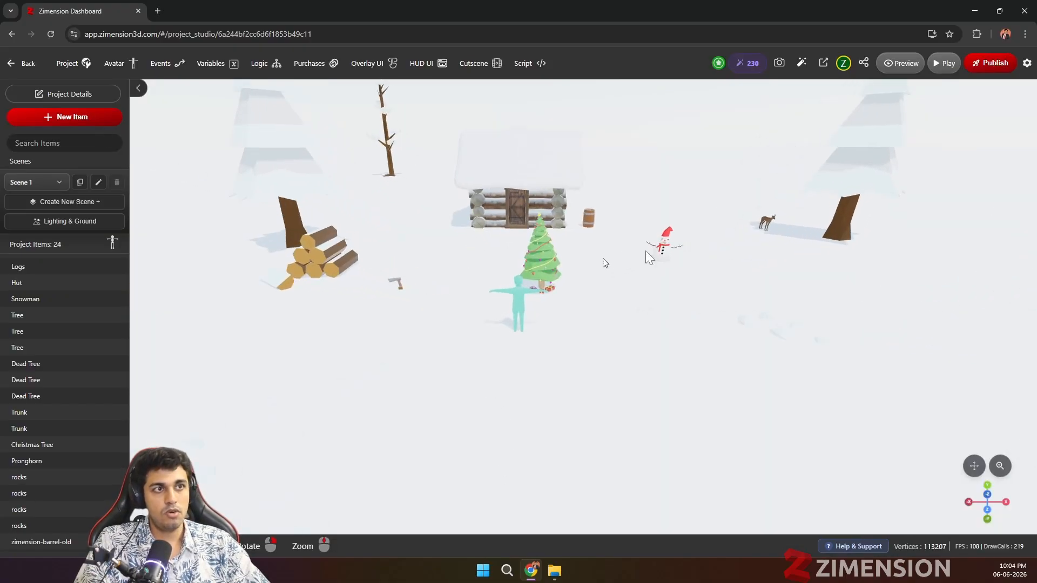
# Step: Dim the scene lighting to environment intensity 0.24, ambient intensity 0.05 and sun intensity about 0.36
pyautogui.click(84, 63)
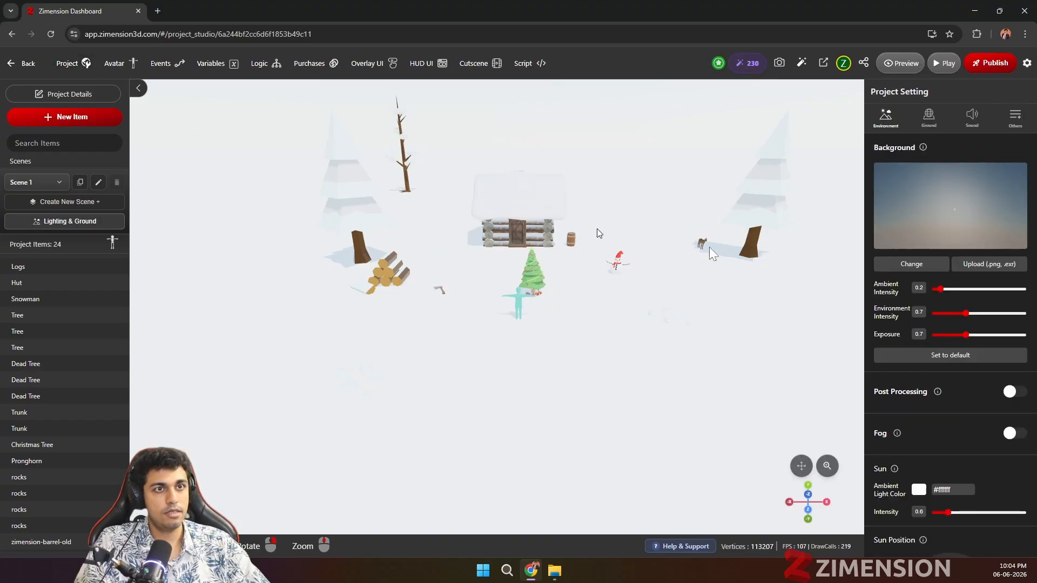
pyautogui.moveTo(964, 314); pyautogui.dragTo(944, 313)
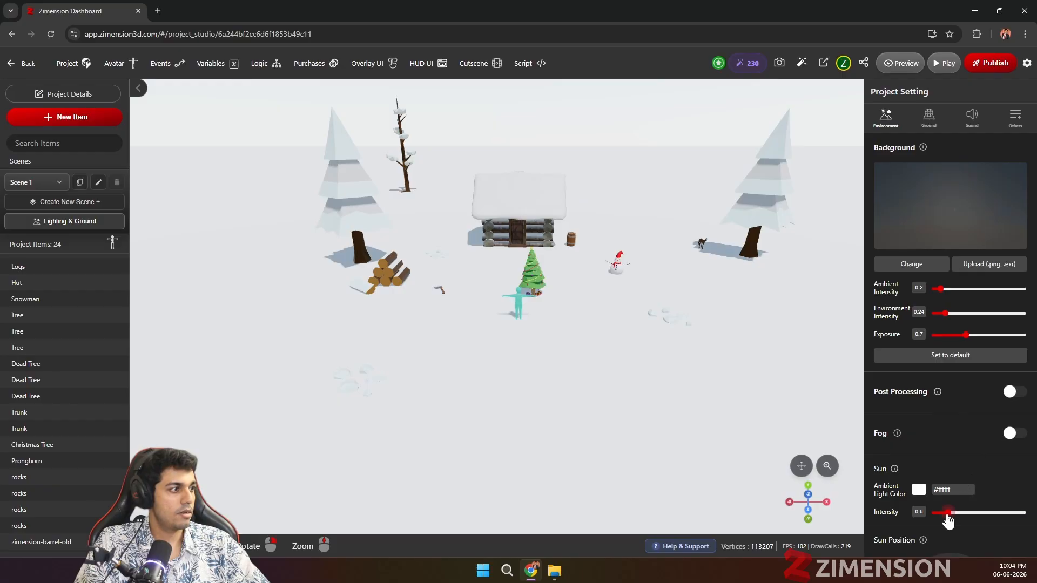
pyautogui.moveTo(947, 520); pyautogui.dragTo(941, 513)
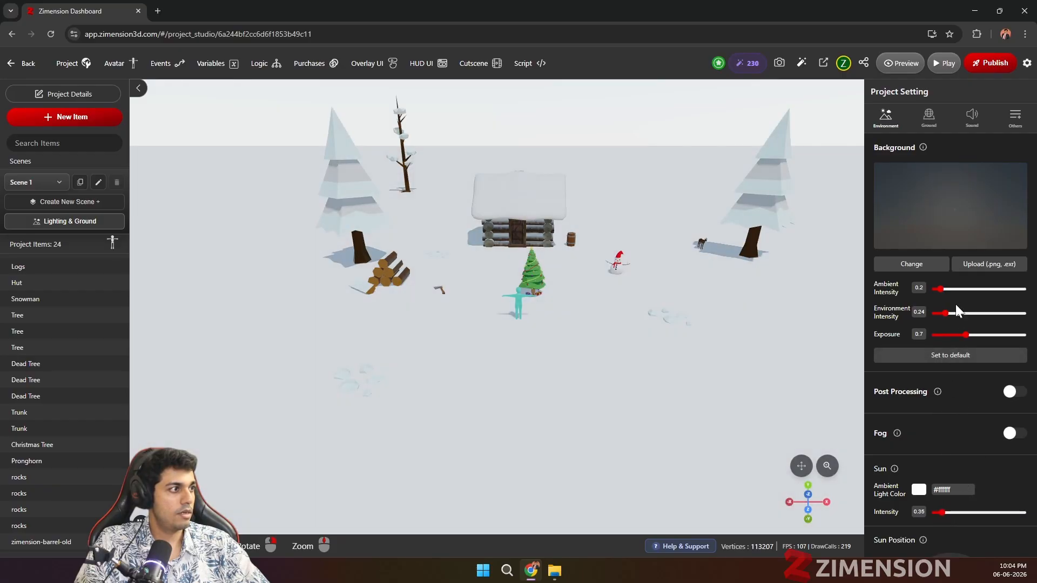
pyautogui.scroll(-2, 974, 480)
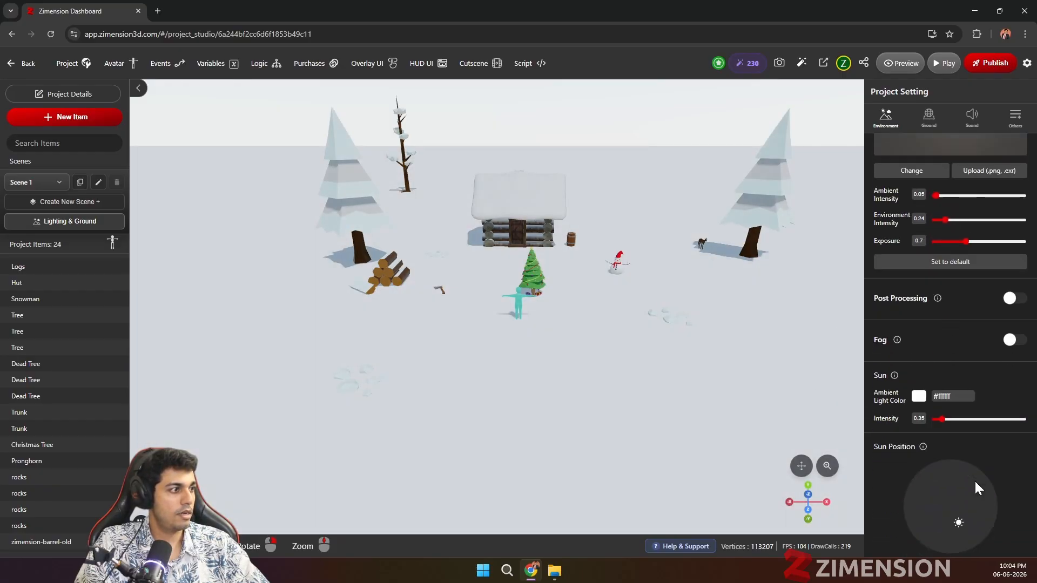
# Step: Lower the sun's position toward the front edge of its dial so the scene's objects cast longer shadows
pyautogui.moveTo(954, 509)
pyautogui.mouseDown()
pyautogui.moveTo(946, 528)
pyautogui.moveTo(954, 530)
pyautogui.mouseUp()
pyautogui.scroll(2, 707, 428)
pyautogui.scroll(2, 982, 305)
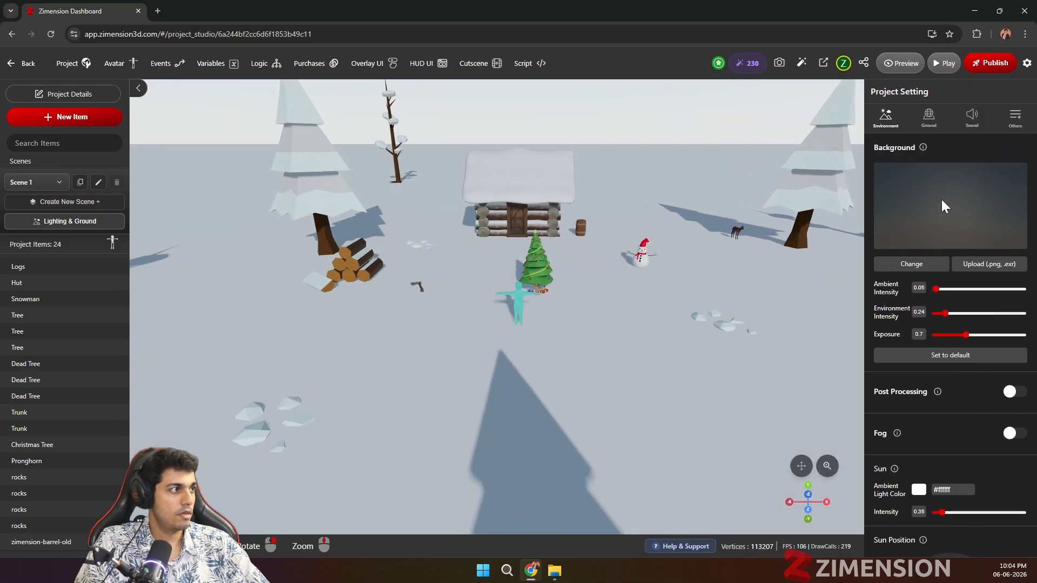
# Step: Apply the Snow texture to the scene's ground
pyautogui.click(929, 116)
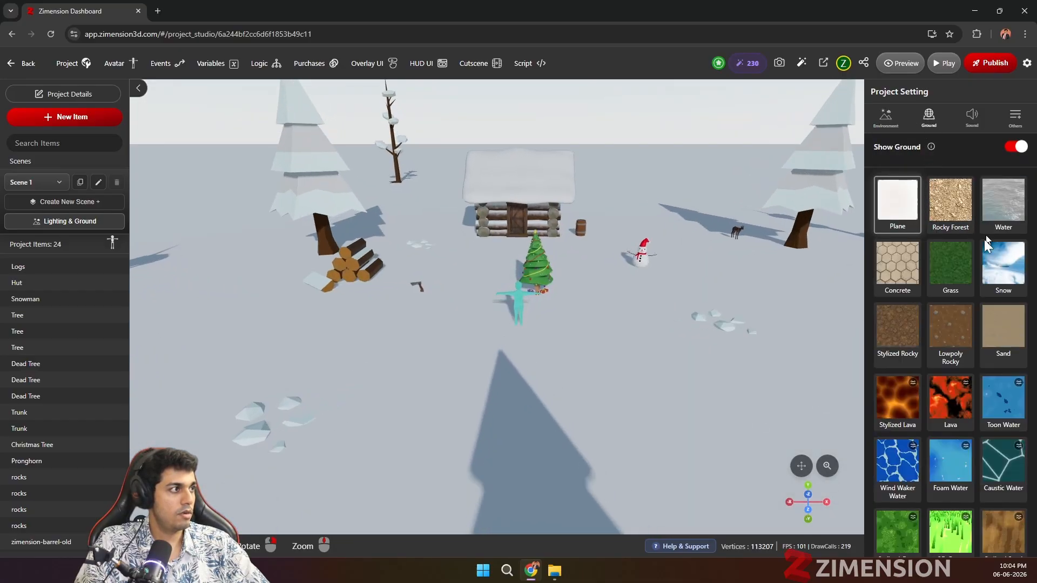
pyautogui.click(990, 279)
pyautogui.scroll(4, 594, 343)
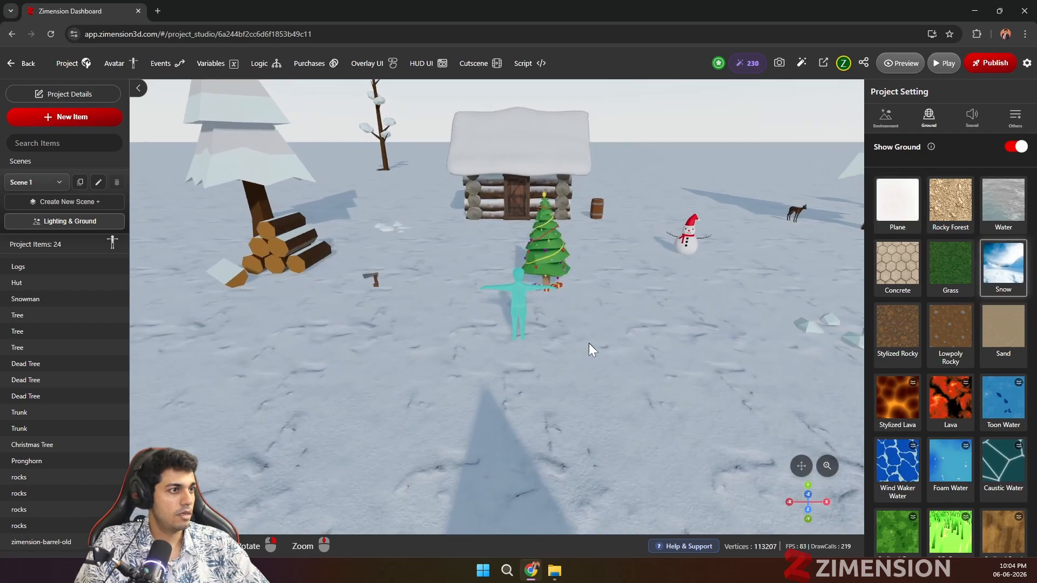
pyautogui.moveTo(589, 363); pyautogui.dragTo(482, 427)
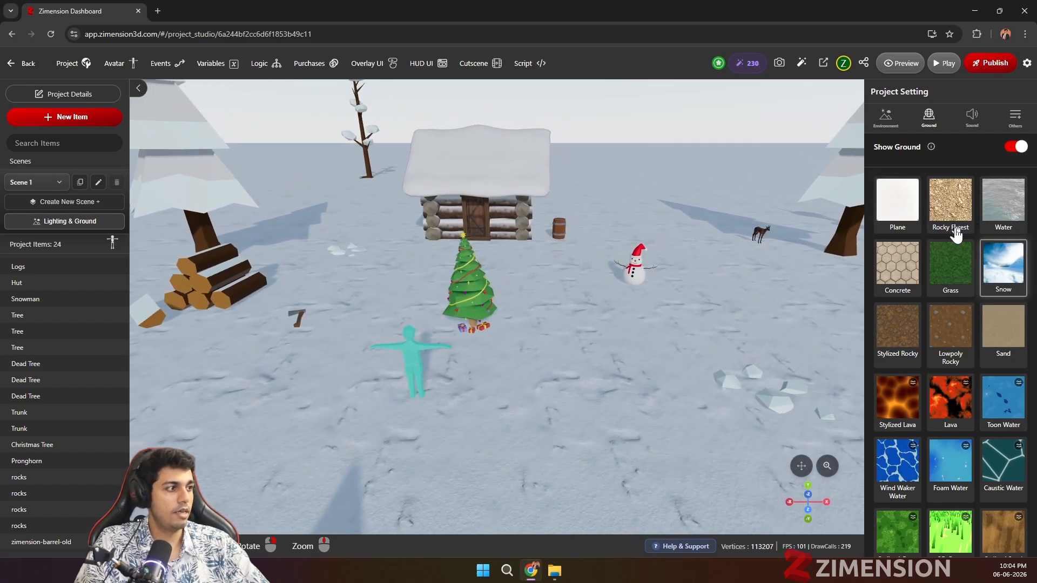
# Step: Try the Lowpoly Rocky, Wind Waker Water, Foam Water and Lava grounds on the scene, and restore the Snow ground
pyautogui.scroll(-3, 942, 281)
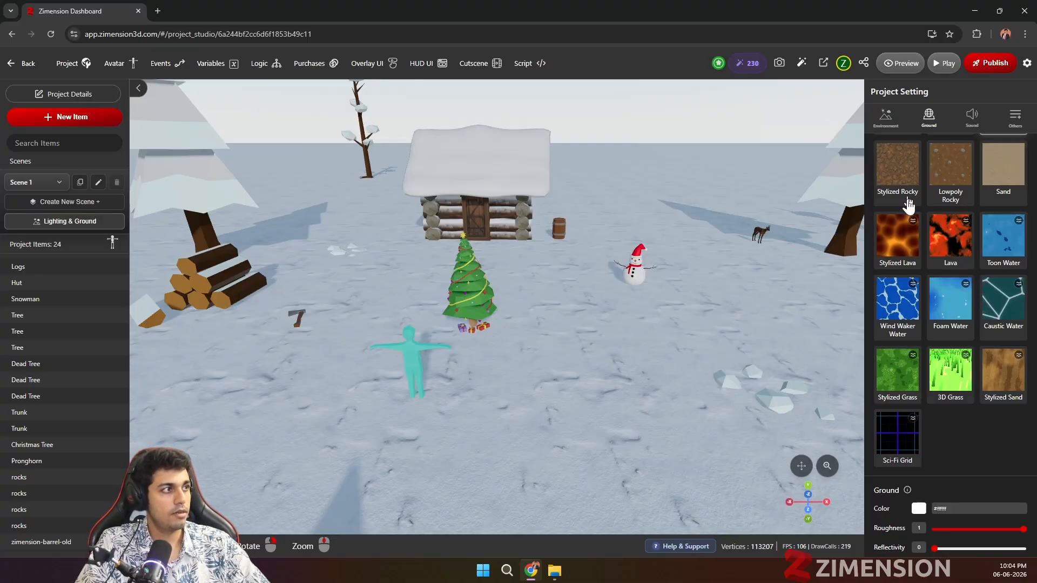
pyautogui.click(960, 181)
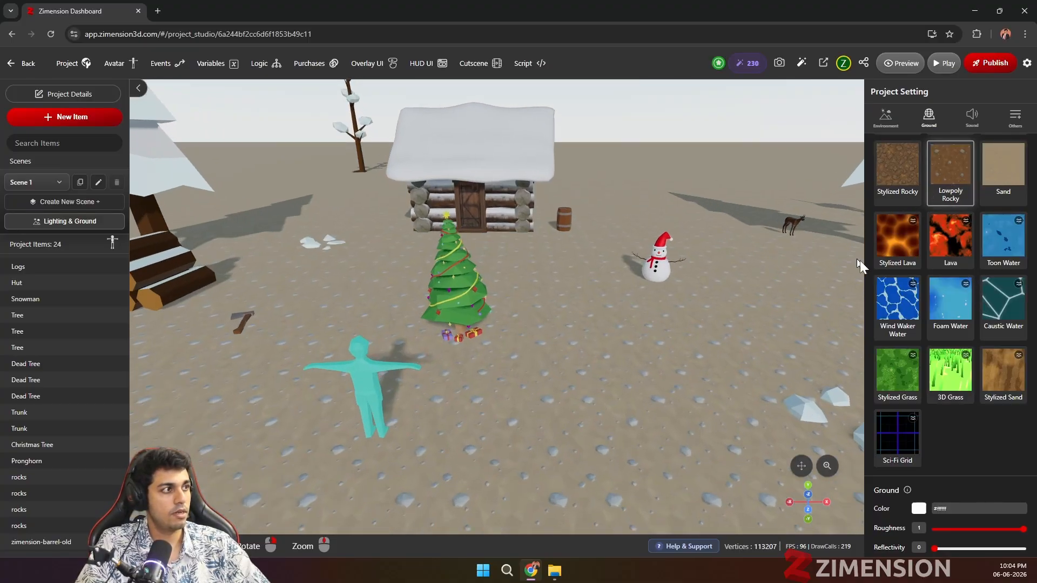
pyautogui.scroll(3, 898, 285)
pyautogui.scroll(-1, 891, 378)
pyautogui.click(888, 413)
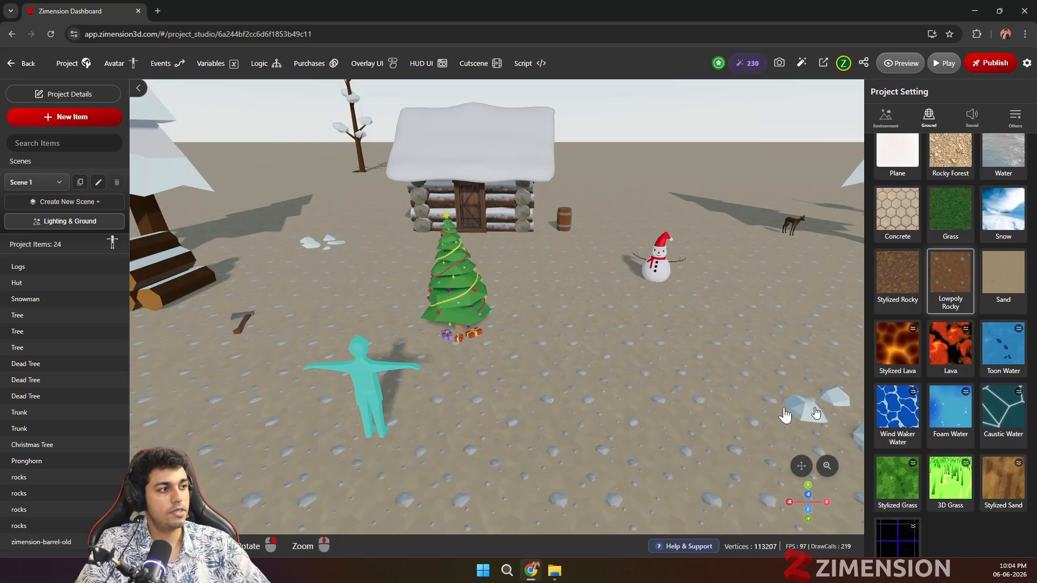
pyautogui.click(950, 409)
pyautogui.click(949, 353)
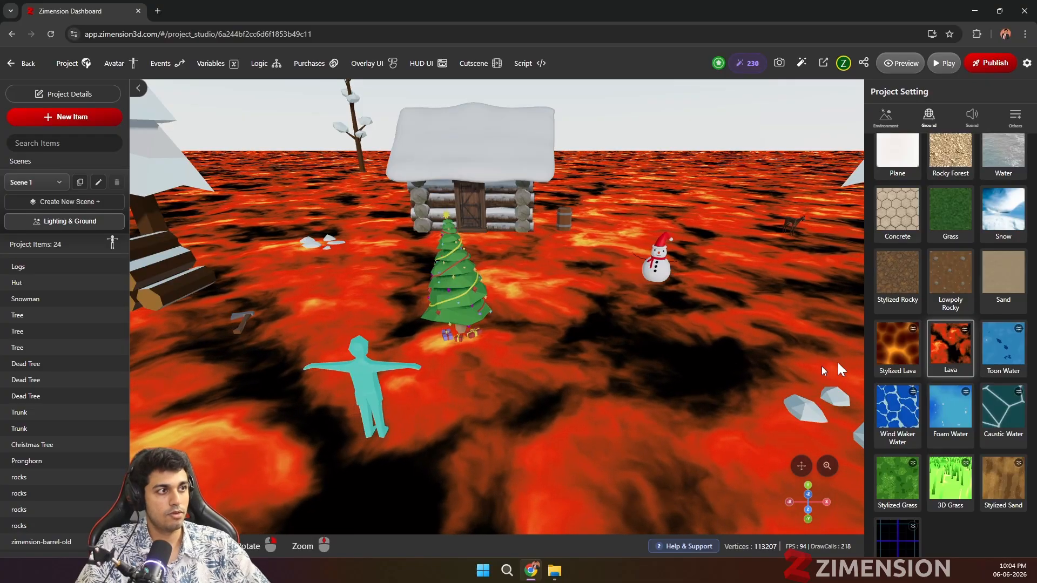
pyautogui.scroll(2, 926, 355)
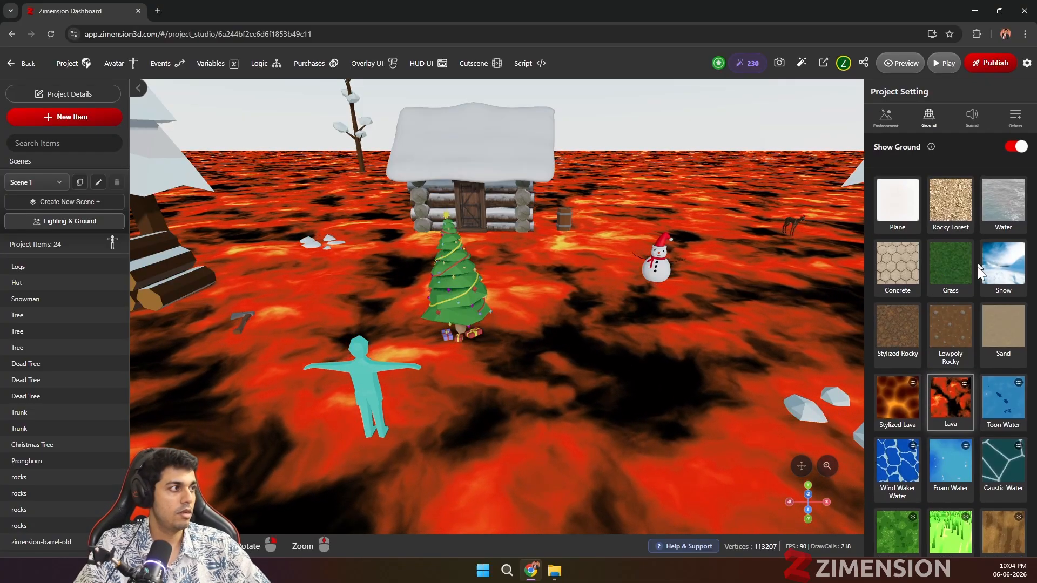
pyautogui.click(1002, 263)
pyautogui.moveTo(519, 340); pyautogui.dragTo(642, 384)
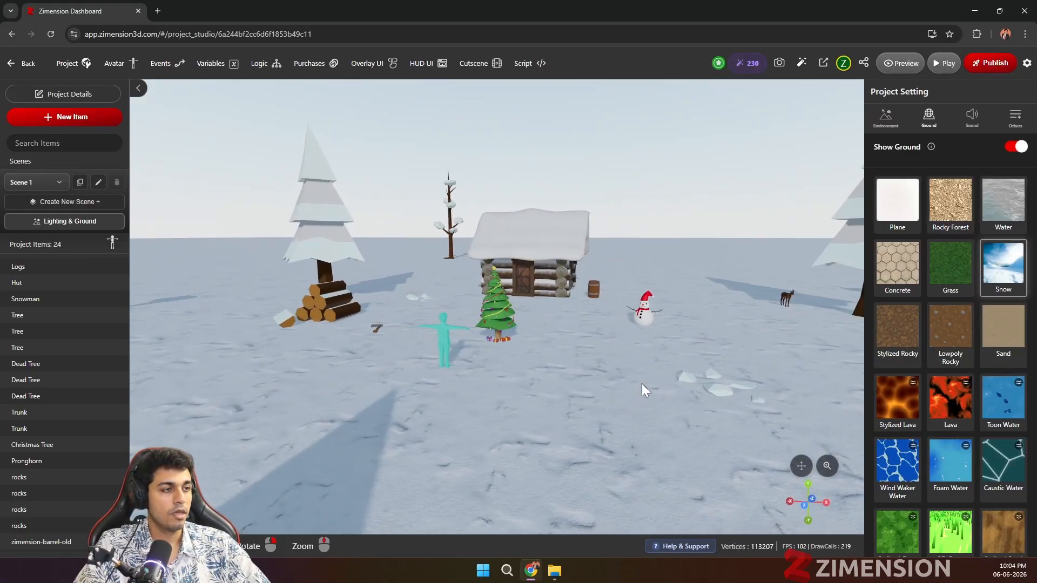
# Step: Move the Christmas tree along the X axis to about 2.158, in front of the hut
pyautogui.click(492, 333)
pyautogui.moveTo(572, 347); pyautogui.dragTo(603, 352)
pyautogui.scroll(1, 517, 373)
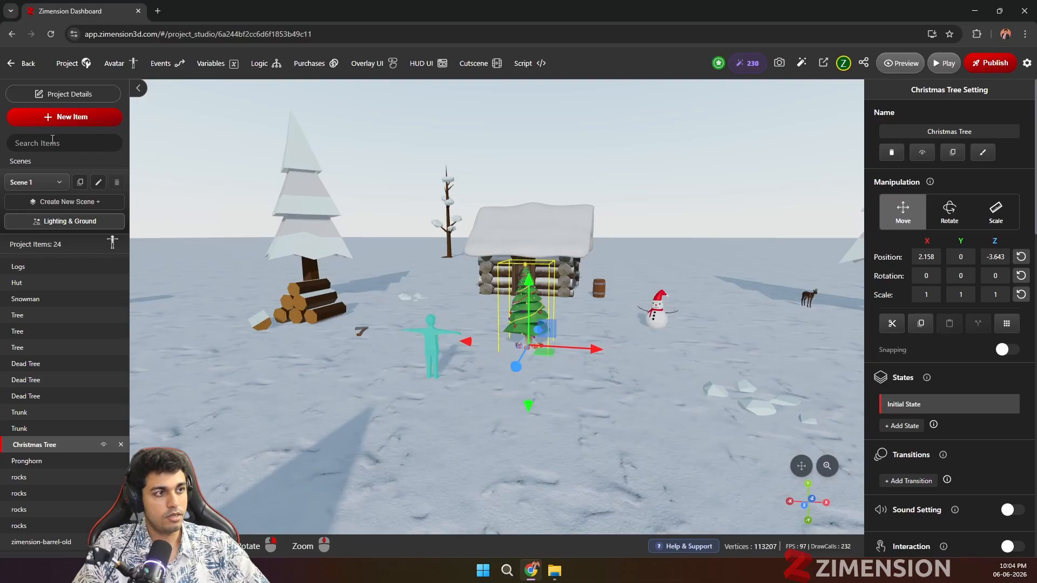
# Step: Add the Wooden Barrel from the library and place it behind the snowman at about X 8.998, Z -15.548
pyautogui.click(54, 117)
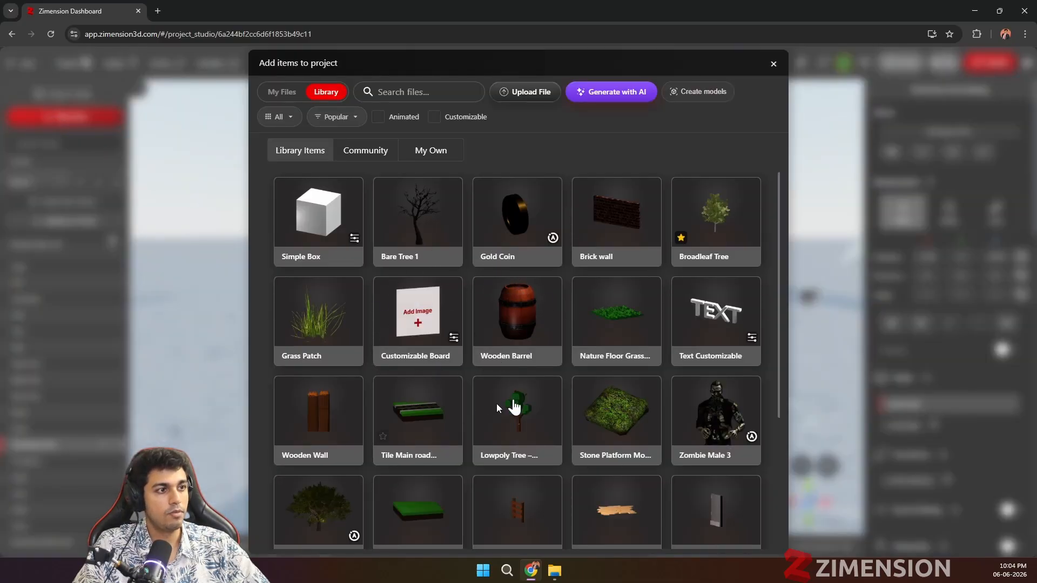
pyautogui.click(522, 326)
pyautogui.click(729, 174)
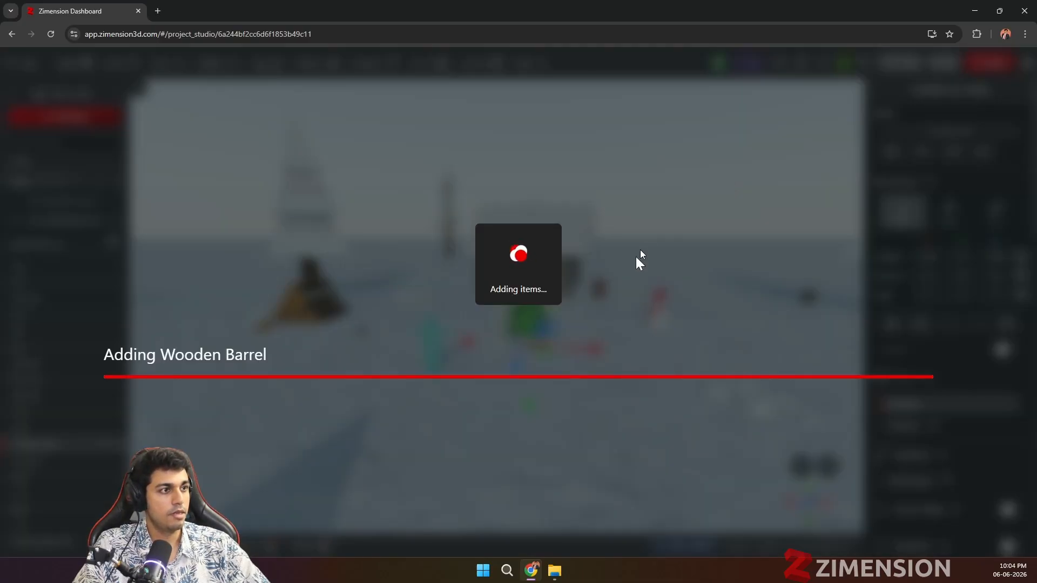
pyautogui.moveTo(628, 368); pyautogui.dragTo(676, 304)
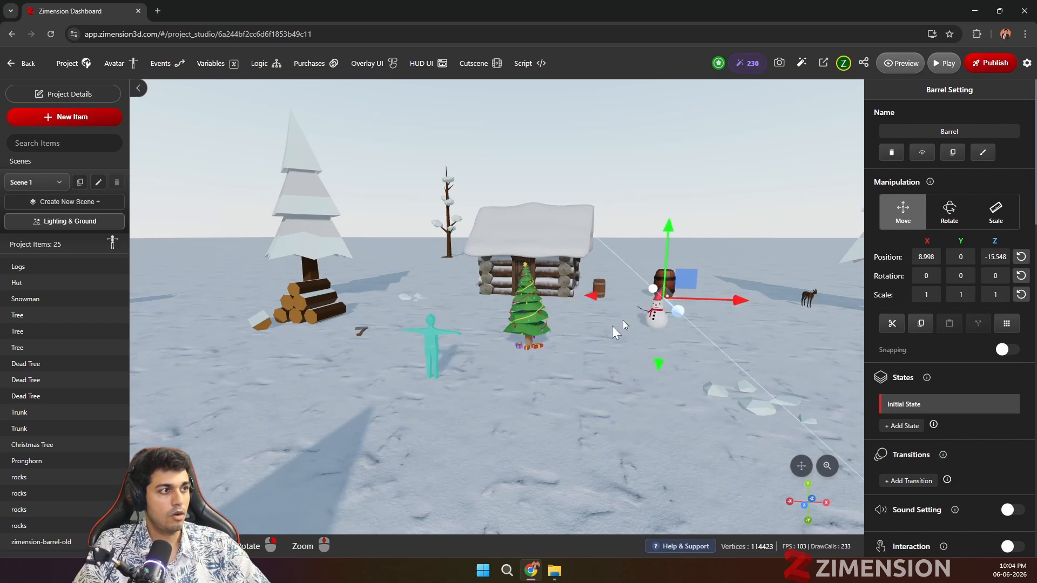
# Step: Preview the game by running and jumping the avatar around the snowy scene, and return to editing
pyautogui.click(902, 63)
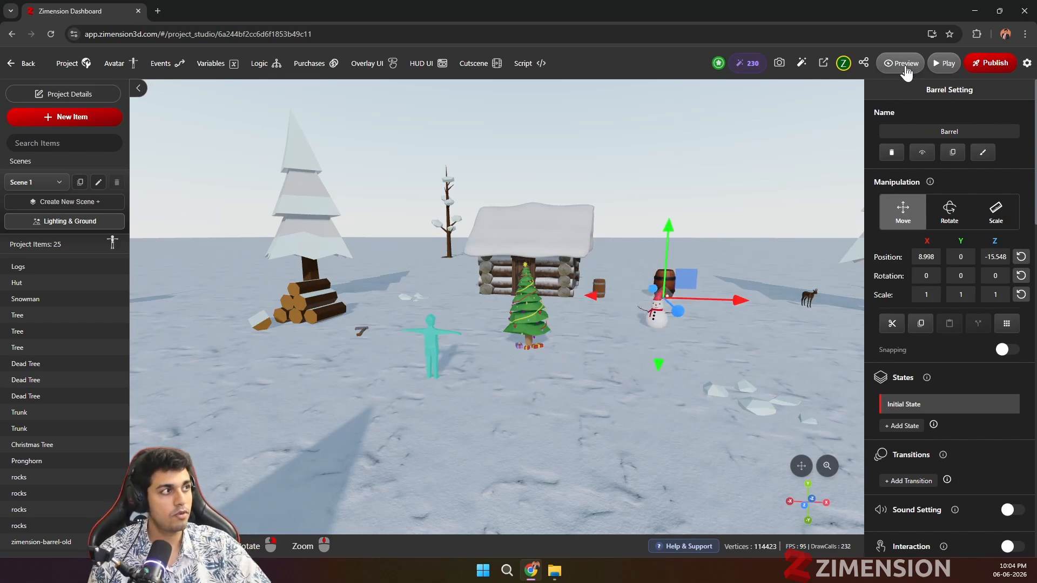
pyautogui.press('w')
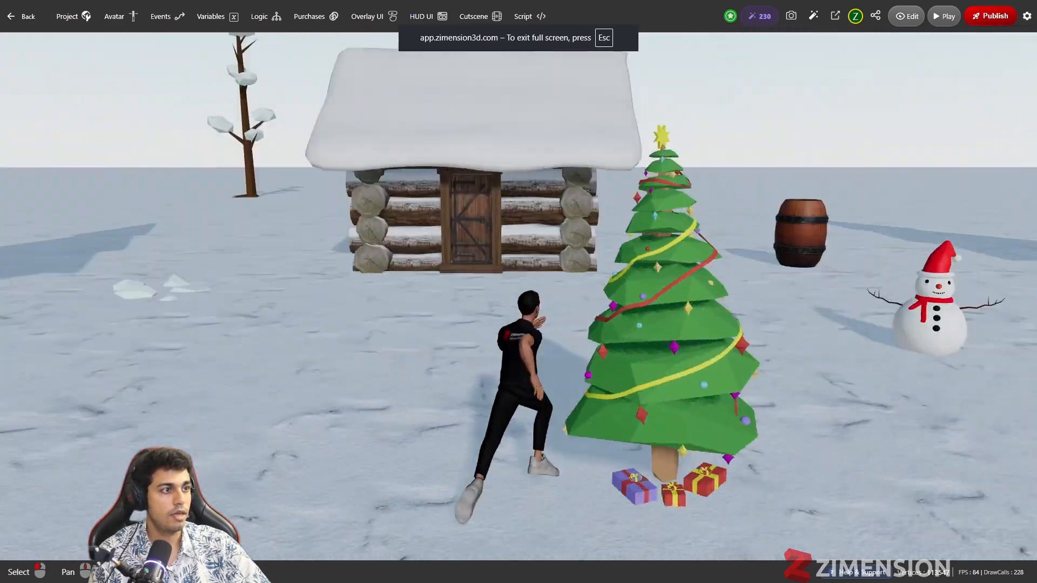
pyautogui.press('space')
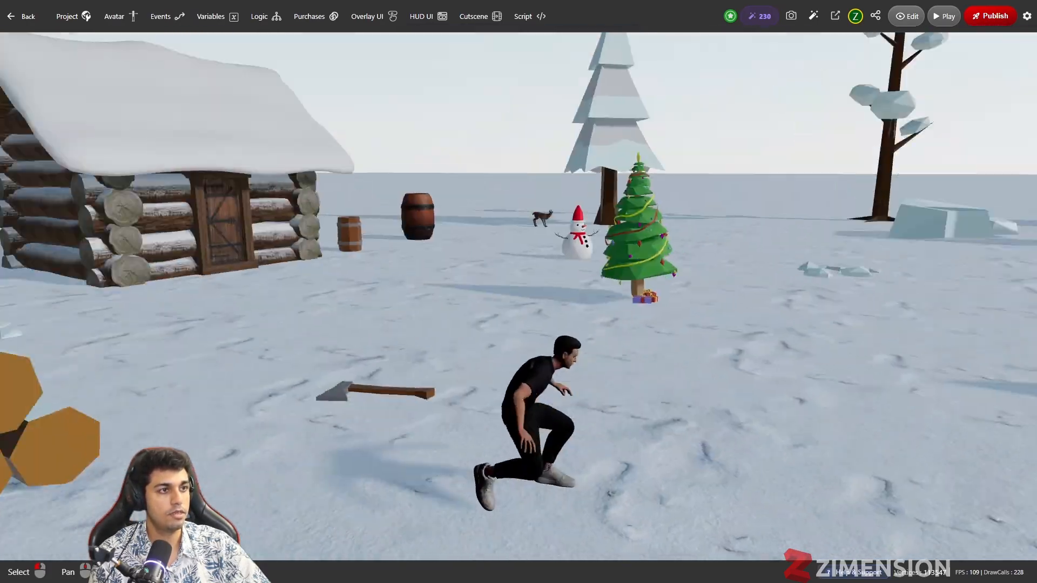
pyautogui.press('Escape')
pyautogui.click(906, 63)
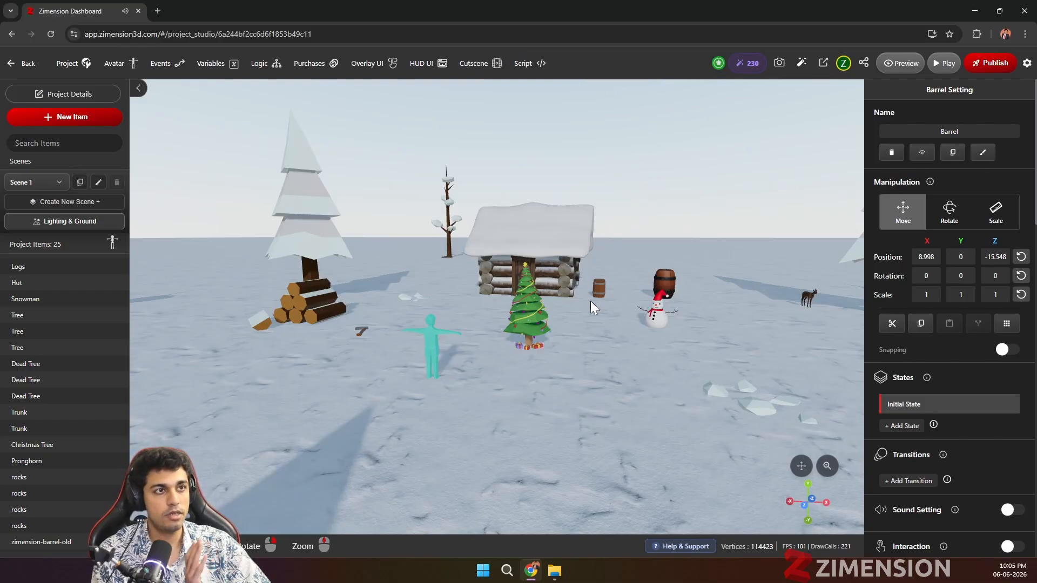
pyautogui.scroll(2, 591, 300)
pyautogui.scroll(2, 594, 303)
pyautogui.moveTo(591, 280); pyautogui.dragTo(587, 259)
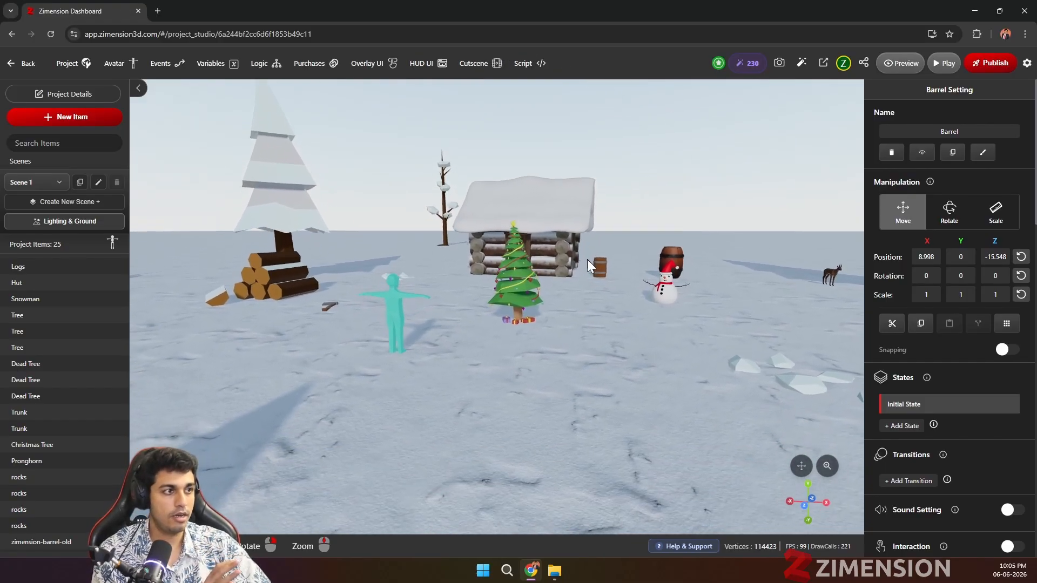
pyautogui.moveTo(588, 259); pyautogui.dragTo(574, 277, button='right')
pyautogui.moveTo(577, 283); pyautogui.dragTo(540, 328)
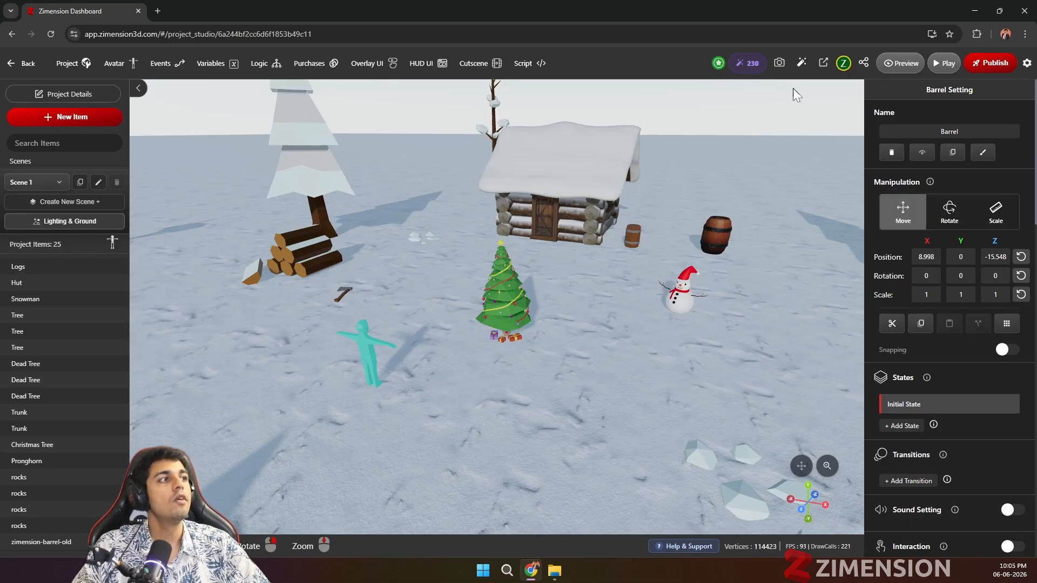
# Step: Review the project's export formats, including GLB, USDZ, EXE and WEB static files, and close them without exporting
pyautogui.click(822, 64)
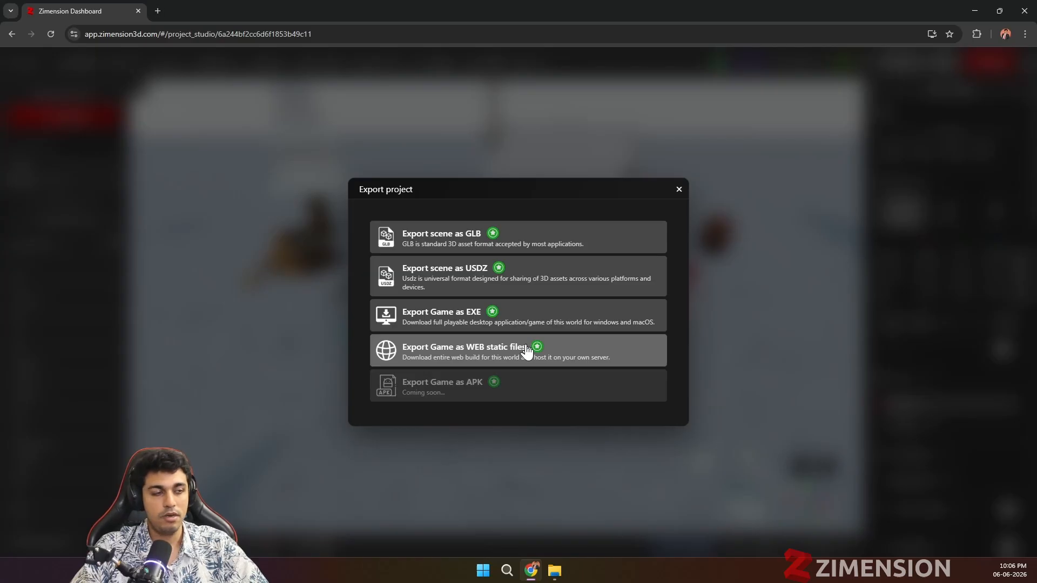
pyautogui.click(678, 191)
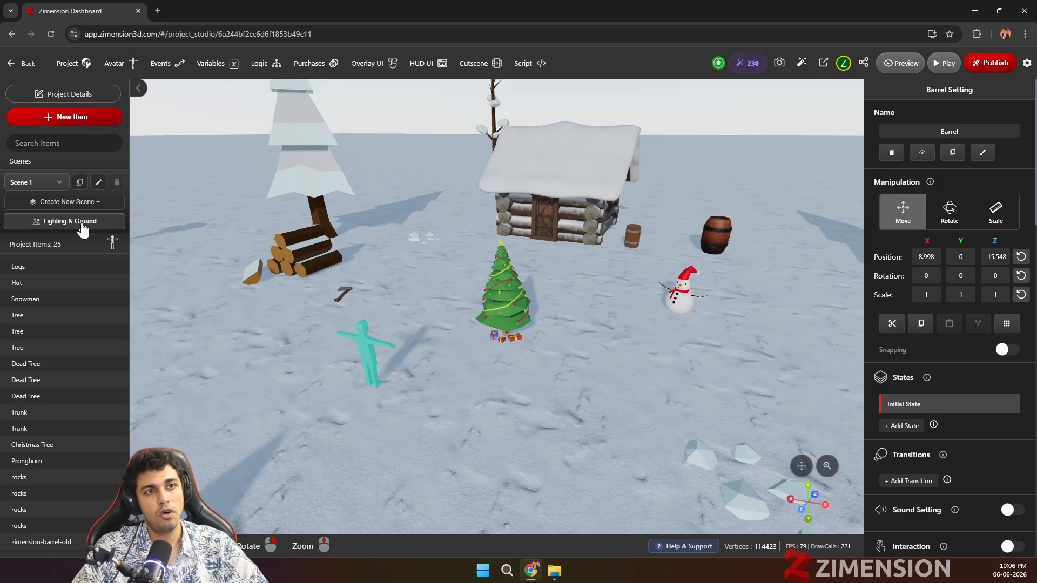
# Step: Examine the project size options in the ground settings, from 150 to 2000 meters, and keep 150 meters
pyautogui.click(804, 164)
pyautogui.click(77, 219)
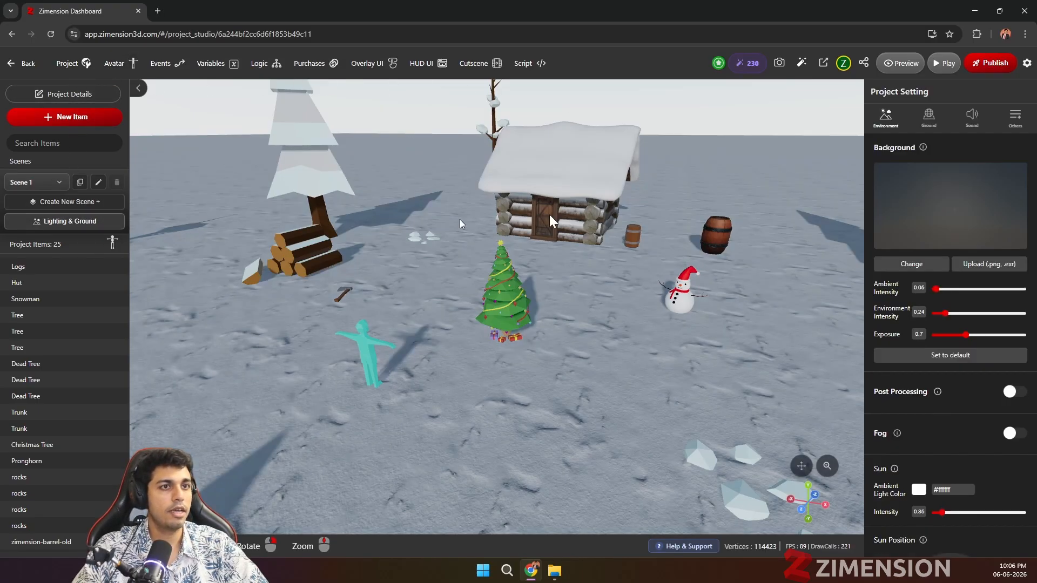
pyautogui.click(928, 118)
pyautogui.scroll(-5, 928, 348)
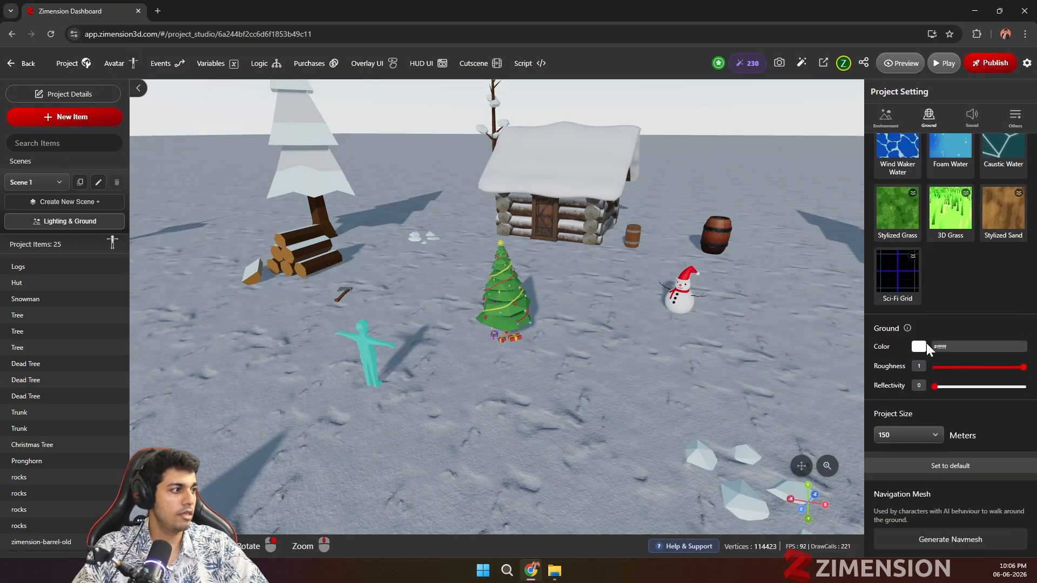
pyautogui.click(907, 434)
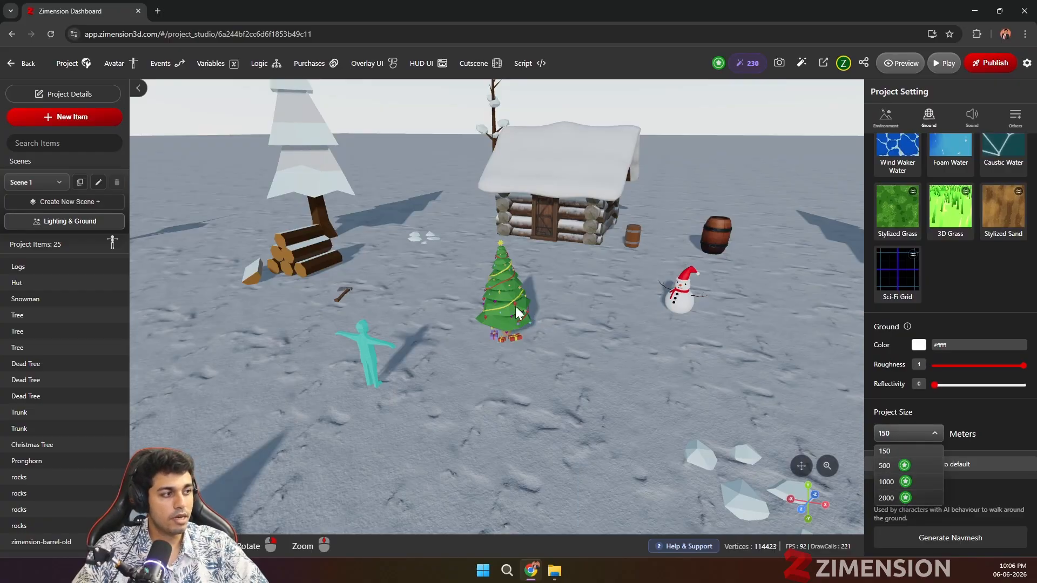
pyautogui.scroll(-5, 516, 314)
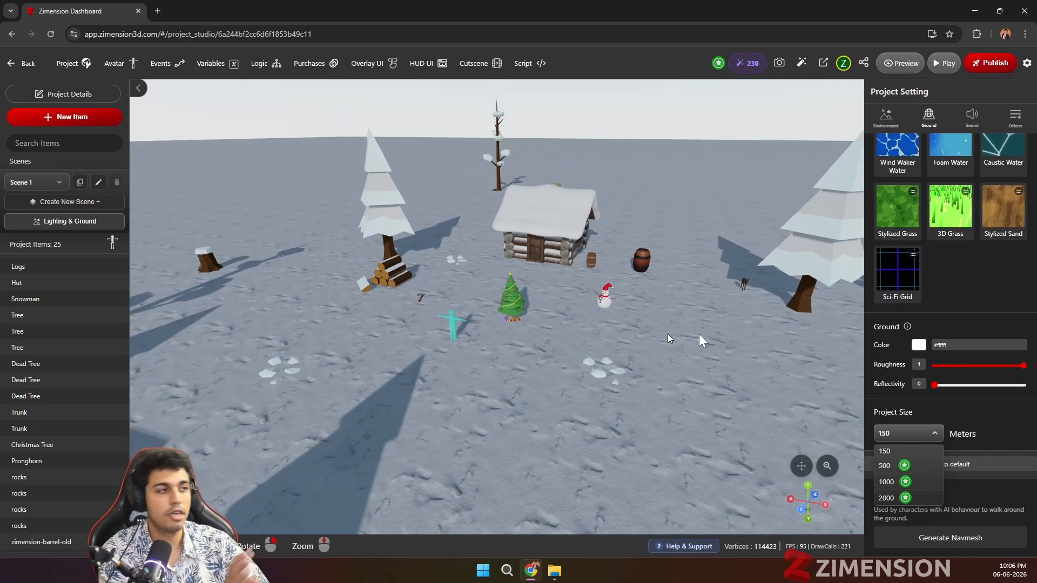
pyautogui.scroll(2, 507, 373)
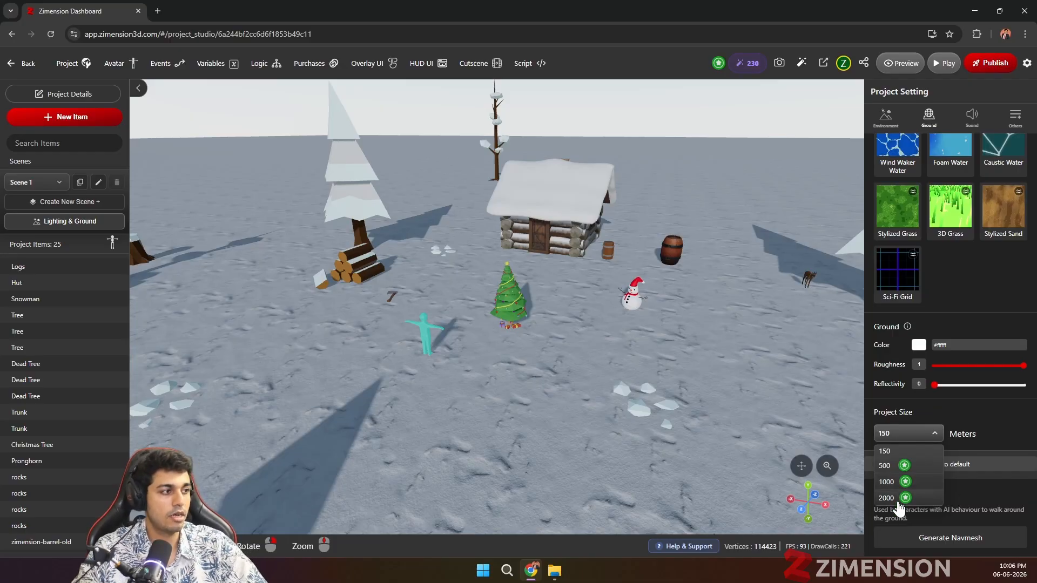
pyautogui.click(912, 450)
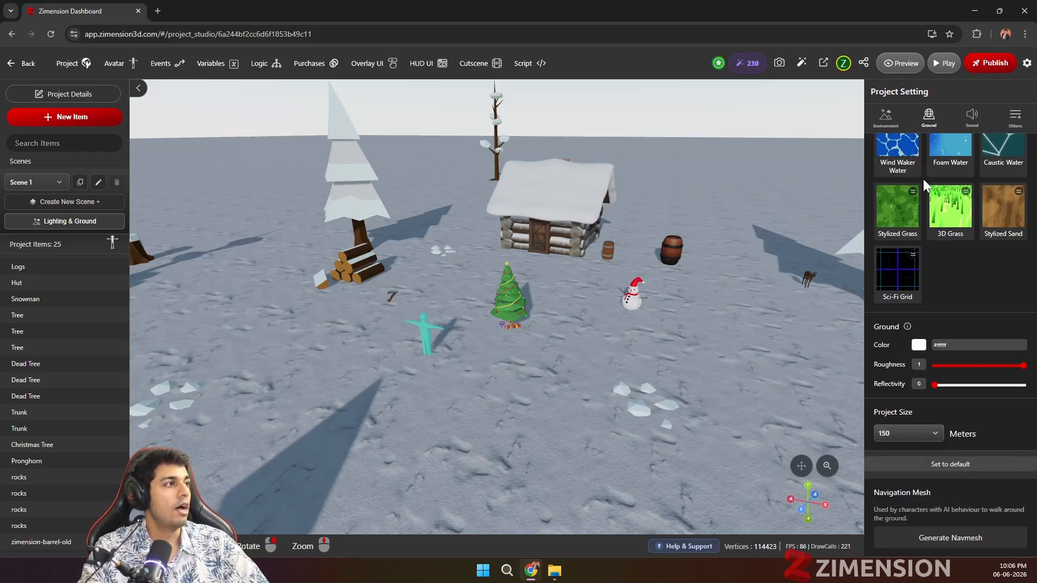
pyautogui.scroll(5, 927, 186)
# Step: Browse the community models in the item library, including the ones marked as premium
pyautogui.click(62, 117)
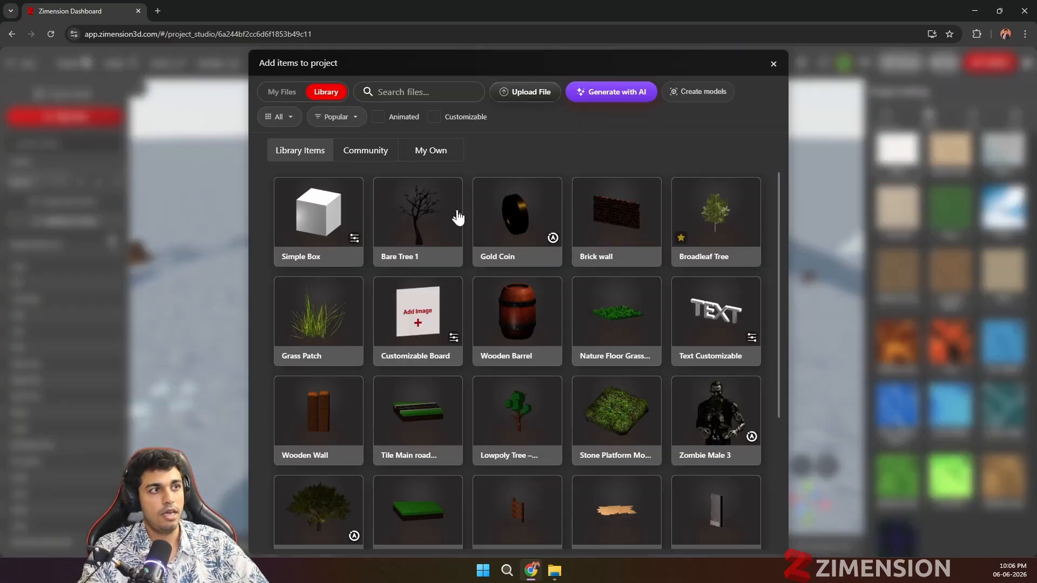
pyautogui.click(372, 151)
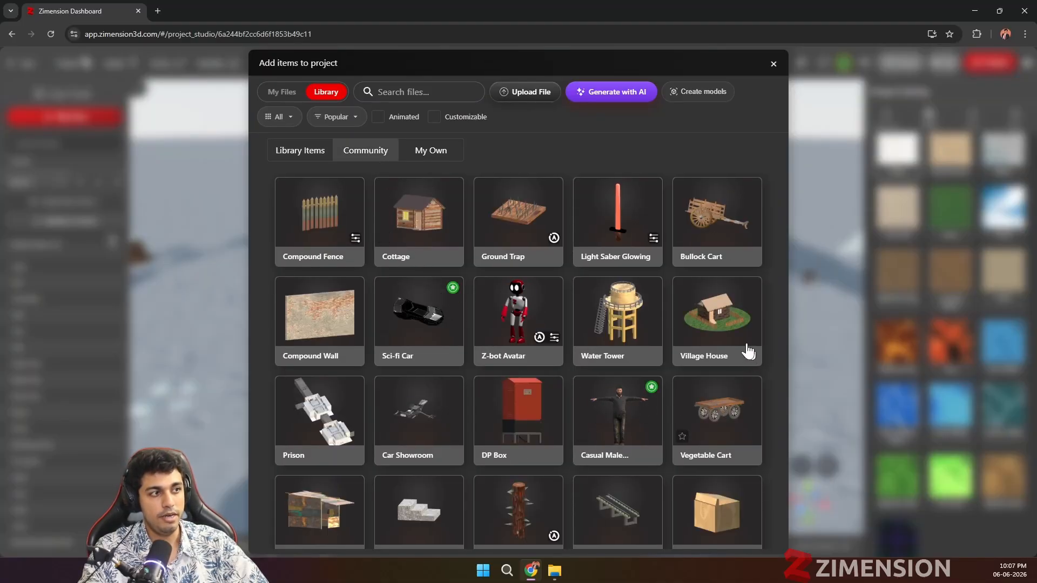
pyautogui.scroll(-10, 429, 469)
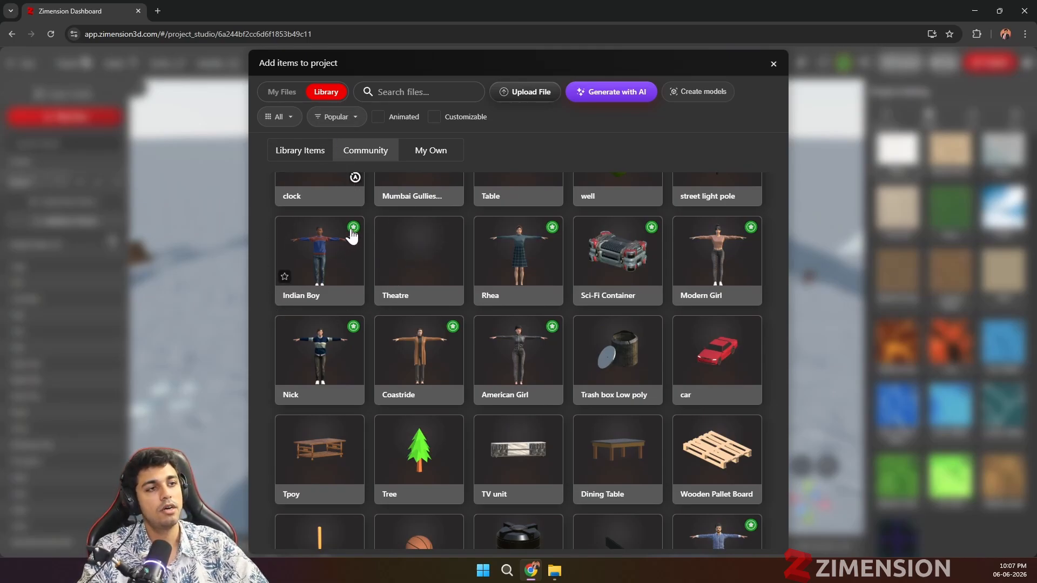
pyautogui.scroll(-6, 447, 239)
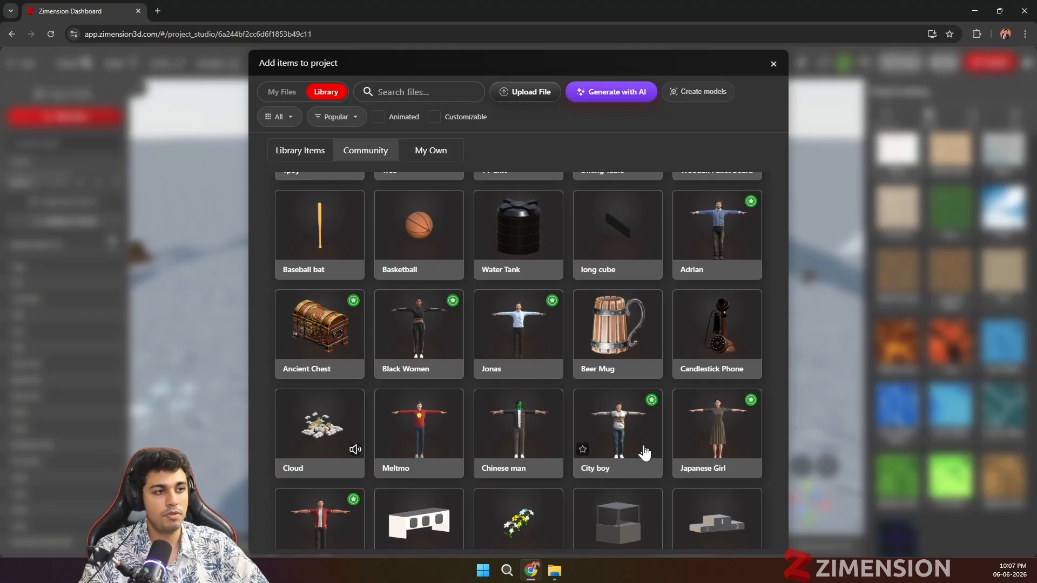
pyautogui.scroll(-1, 340, 429)
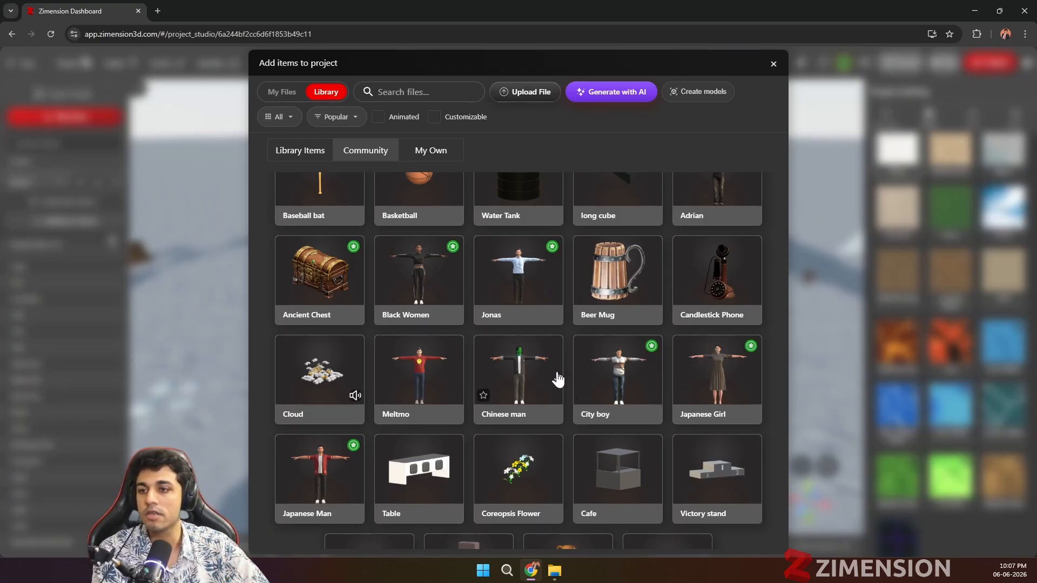
pyautogui.scroll(-2, 564, 378)
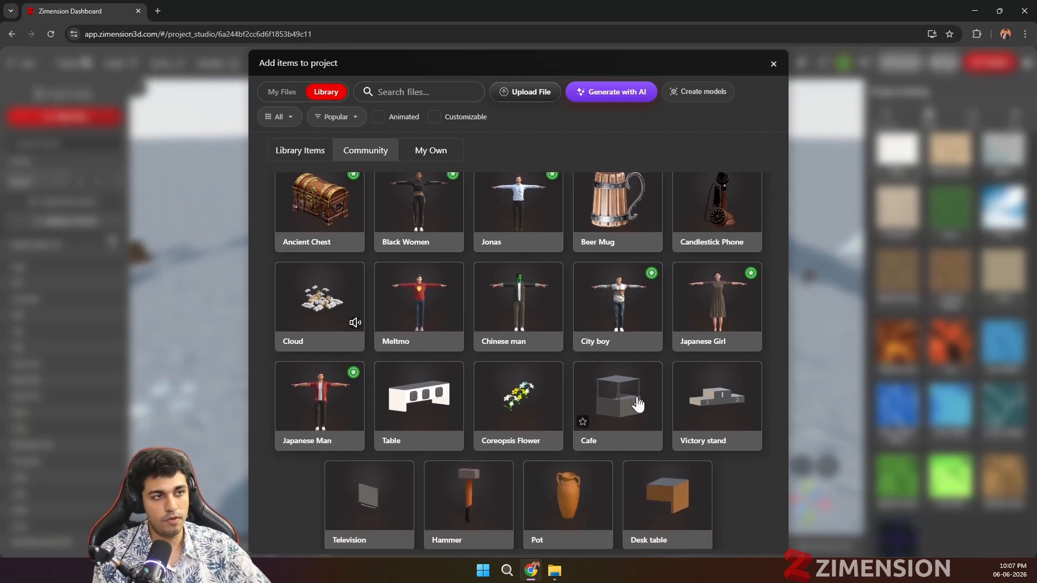
pyautogui.scroll(15, 486, 280)
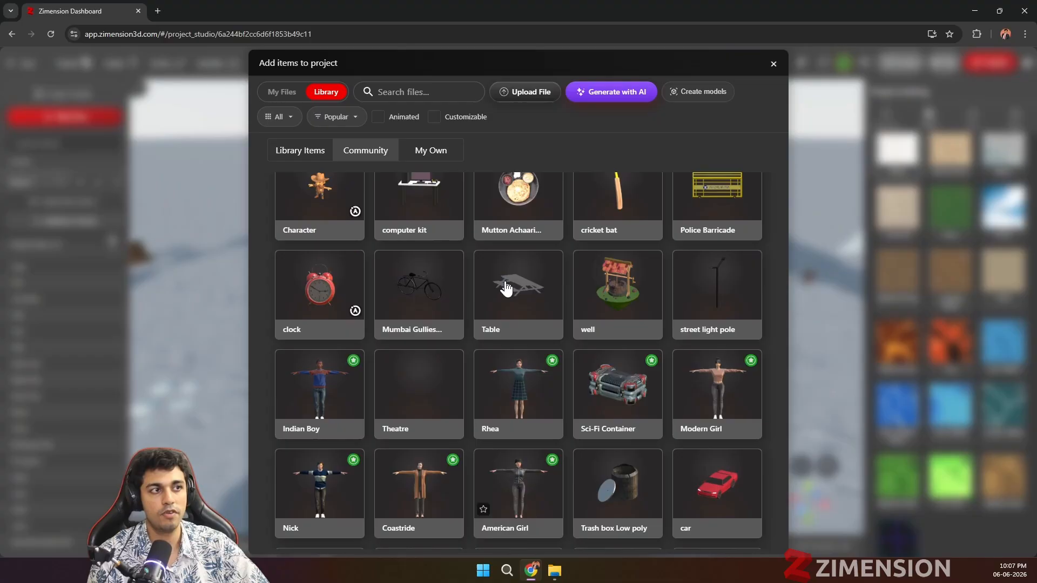
pyautogui.scroll(10, 485, 279)
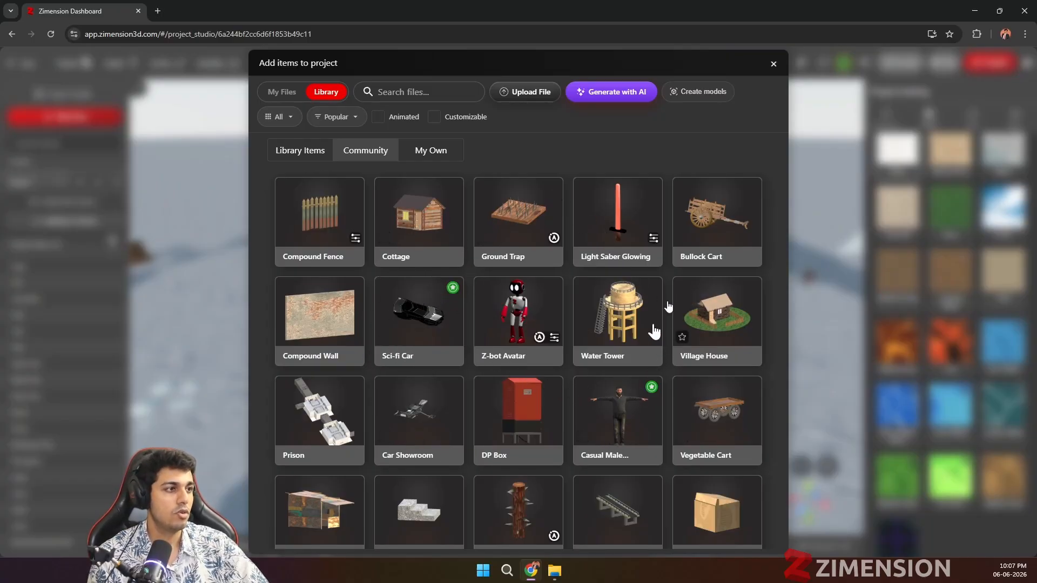
pyautogui.scroll(-2, 691, 397)
pyautogui.scroll(3, 664, 367)
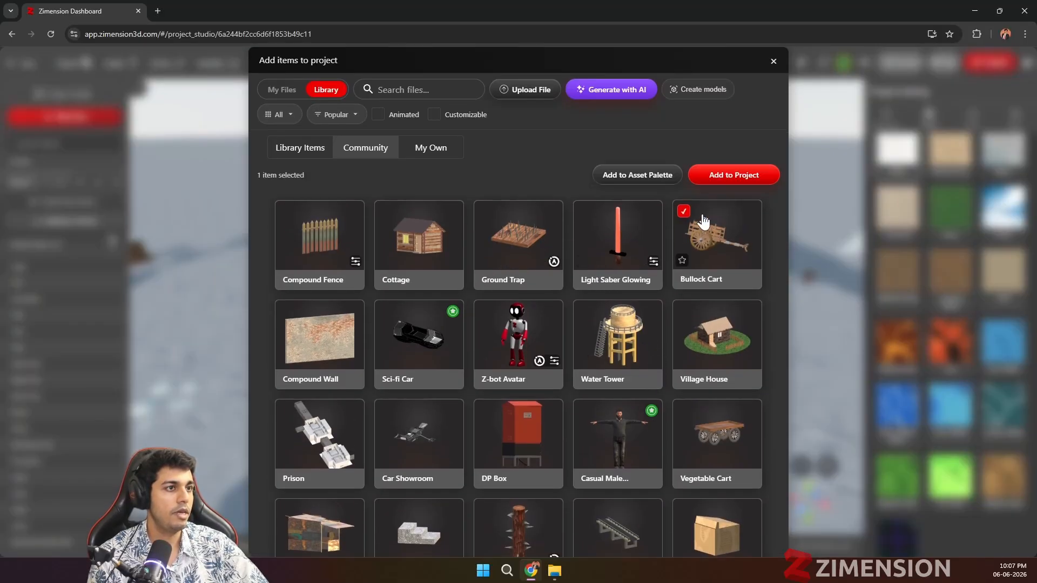
# Step: Add the Bullock Cart and the yellow-green car from the community library to the asset palette, and close the library
pyautogui.click(708, 219)
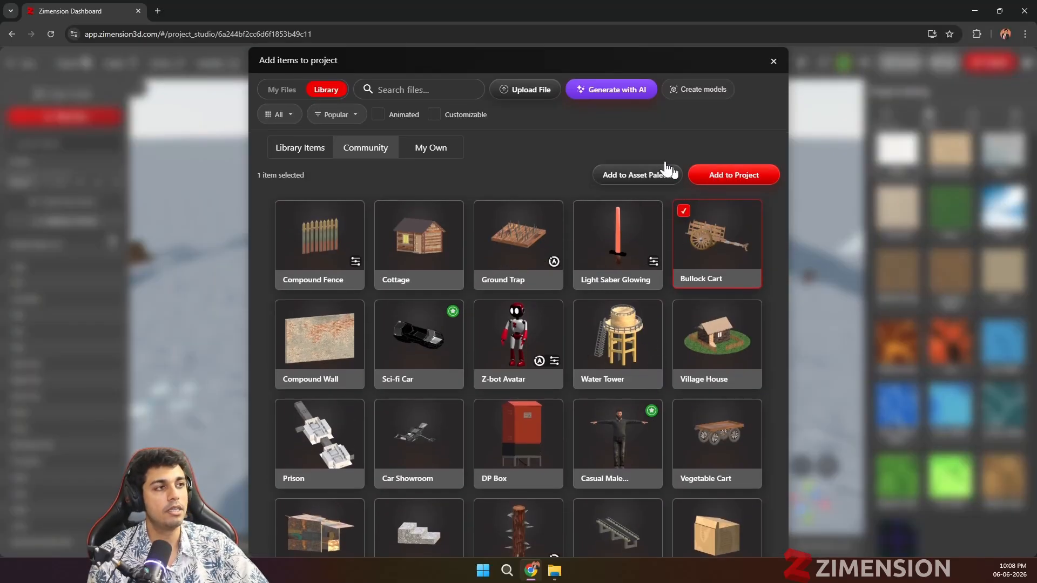
pyautogui.scroll(-2, 702, 292)
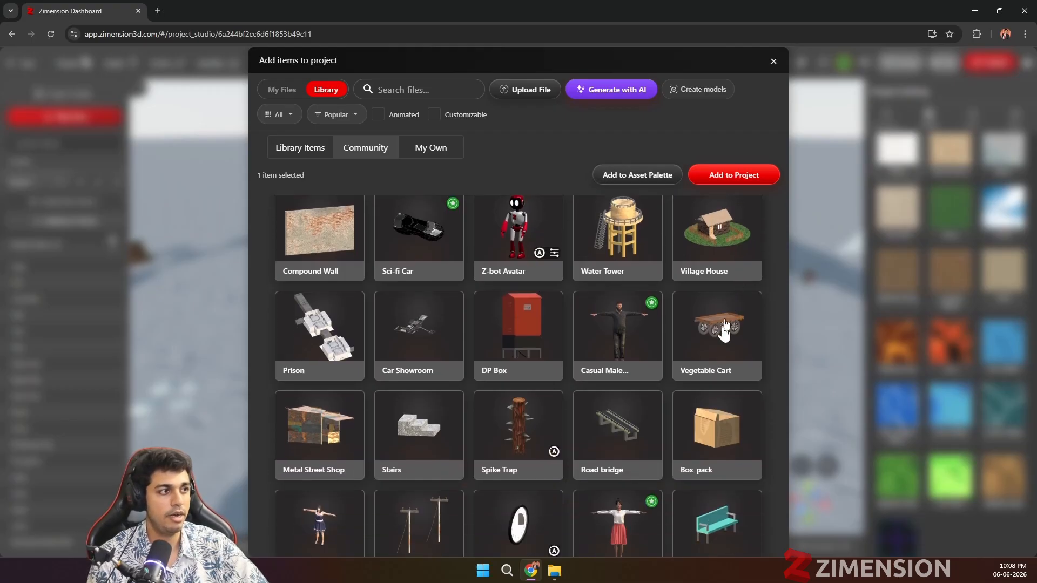
pyautogui.scroll(-2, 479, 407)
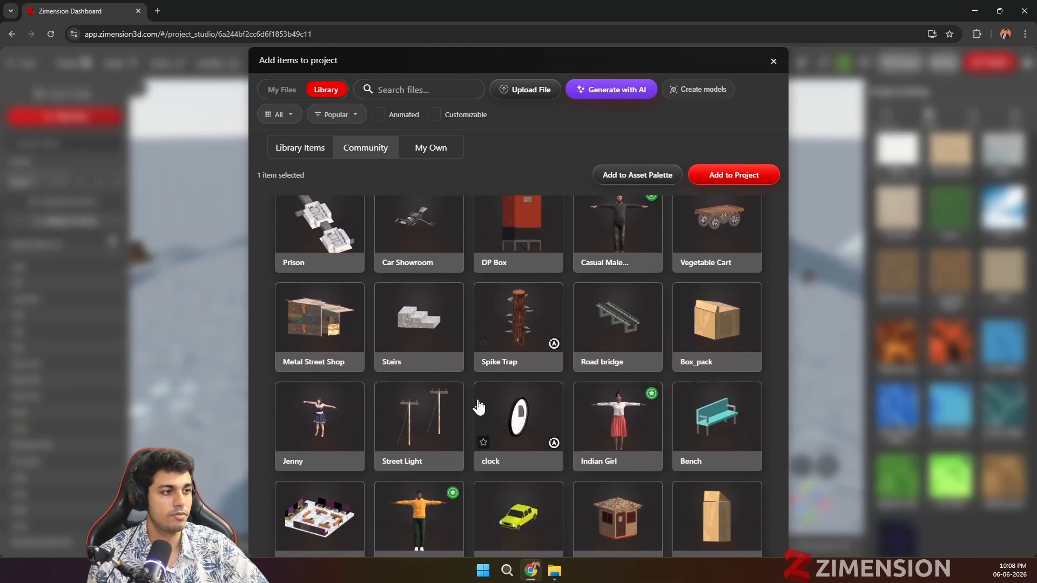
pyautogui.click(510, 527)
pyautogui.click(640, 186)
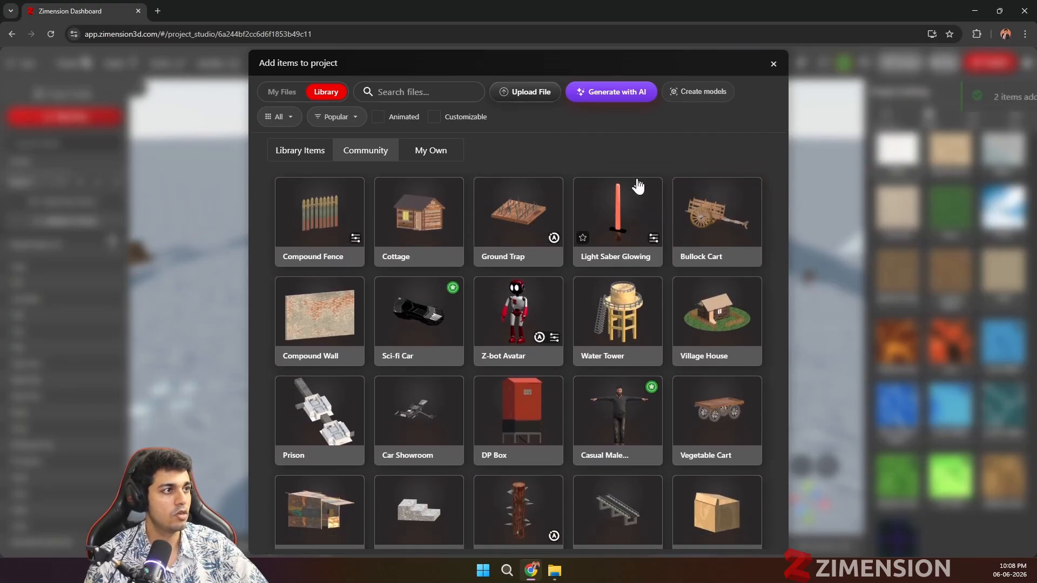
pyautogui.click(772, 65)
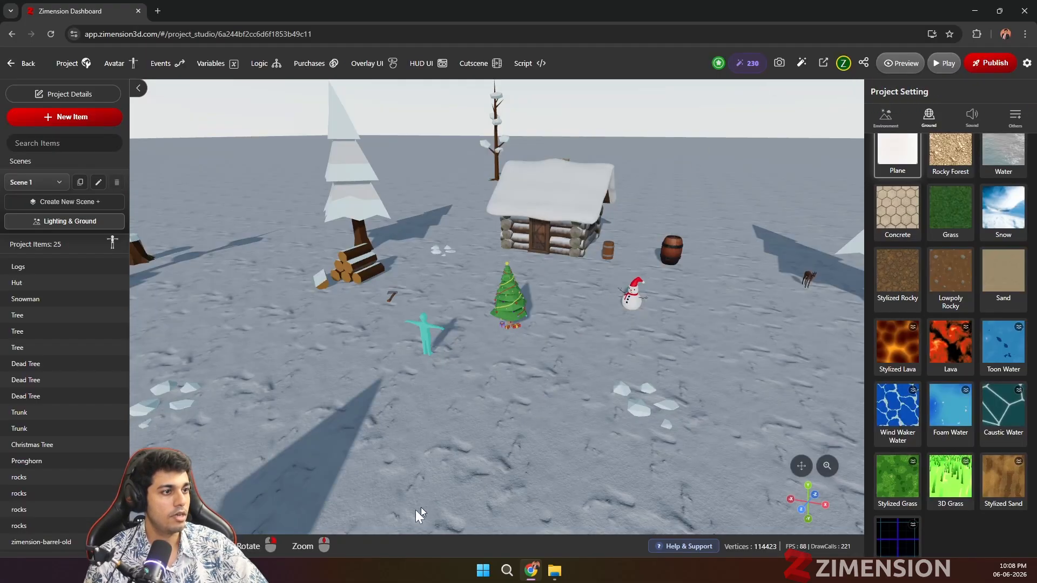
# Step: Place the yellow-green car from the asset palette in the snowy scene and move it to about X -4.507, Y -0.714, Z 12.697
pyautogui.click(496, 504)
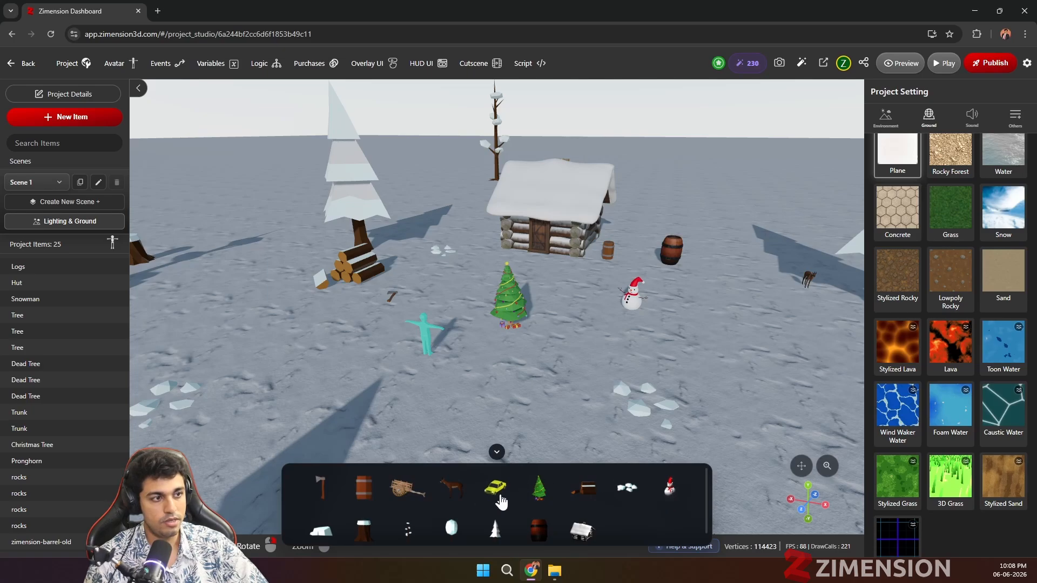
pyautogui.moveTo(501, 497); pyautogui.dragTo(296, 394)
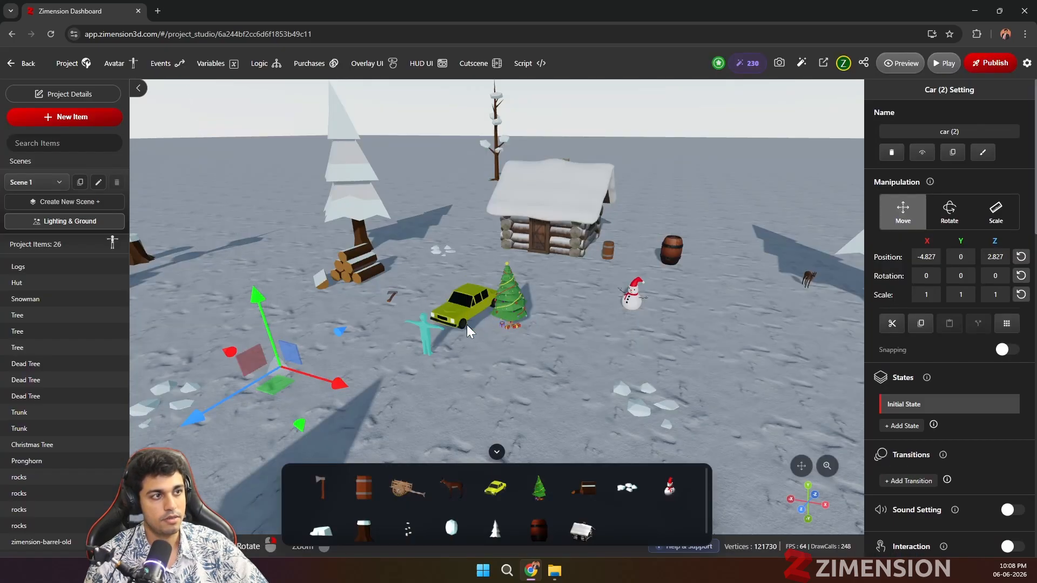
pyautogui.moveTo(306, 357); pyautogui.dragTo(162, 440)
pyautogui.scroll(-5, 513, 403)
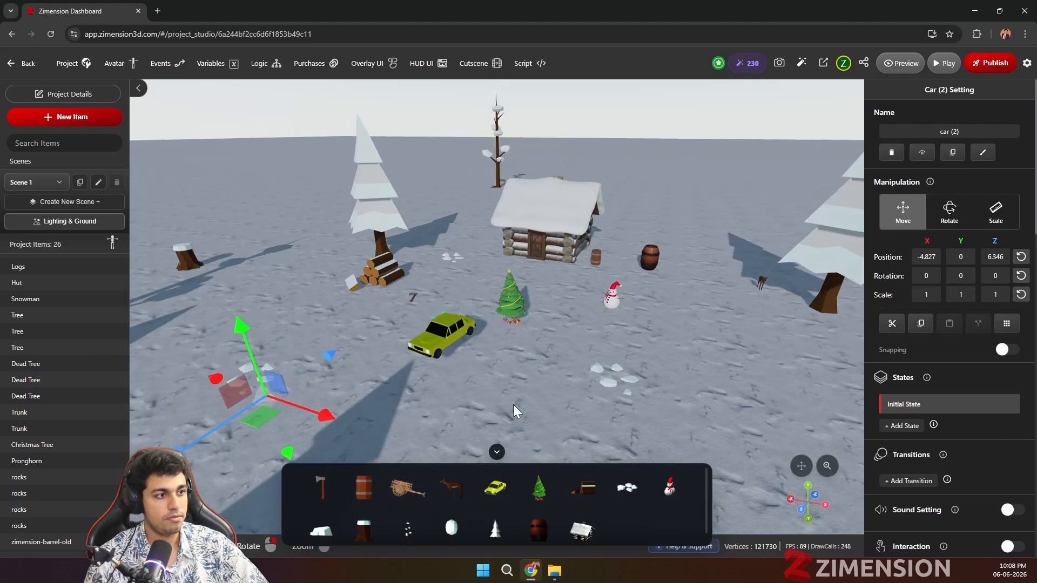
pyautogui.moveTo(531, 361); pyautogui.dragTo(375, 337)
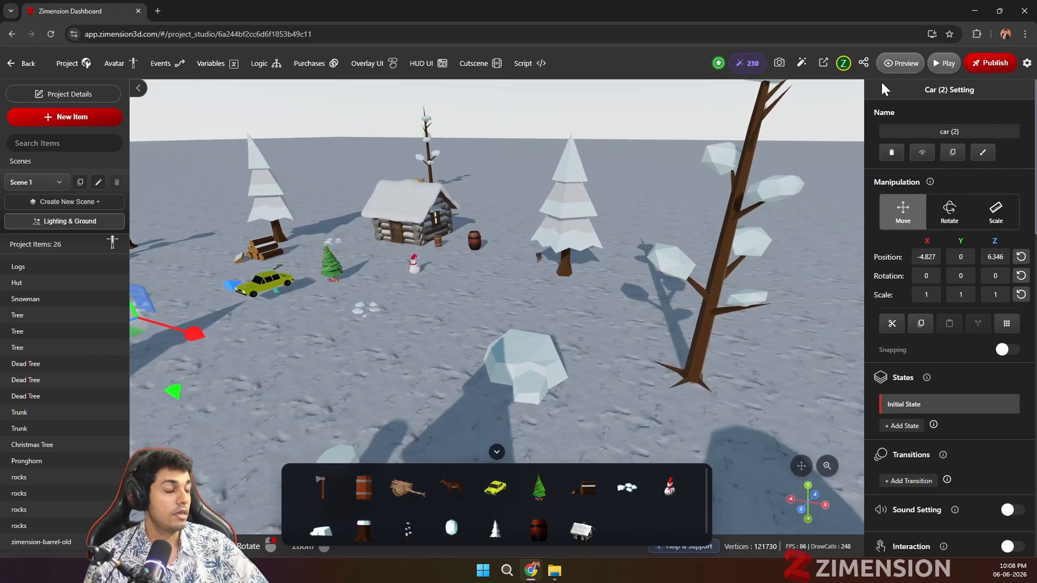
pyautogui.scroll(-3, 536, 345)
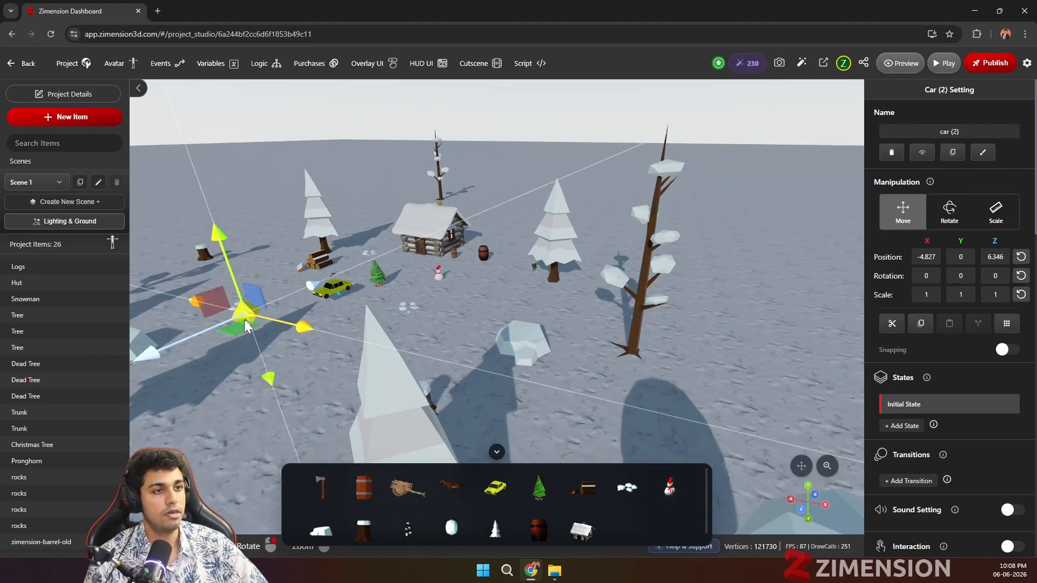
pyautogui.moveTo(197, 348); pyautogui.dragTo(150, 287)
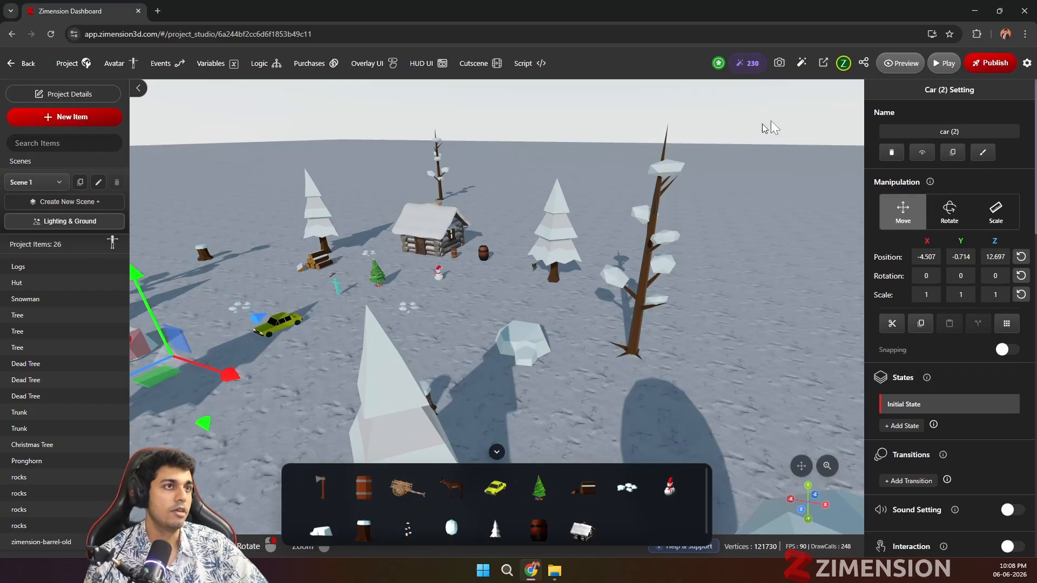
# Step: Open the subscription plans page and compare the features of the Free Basic, Premium and Enterprise plans
pyautogui.click(718, 64)
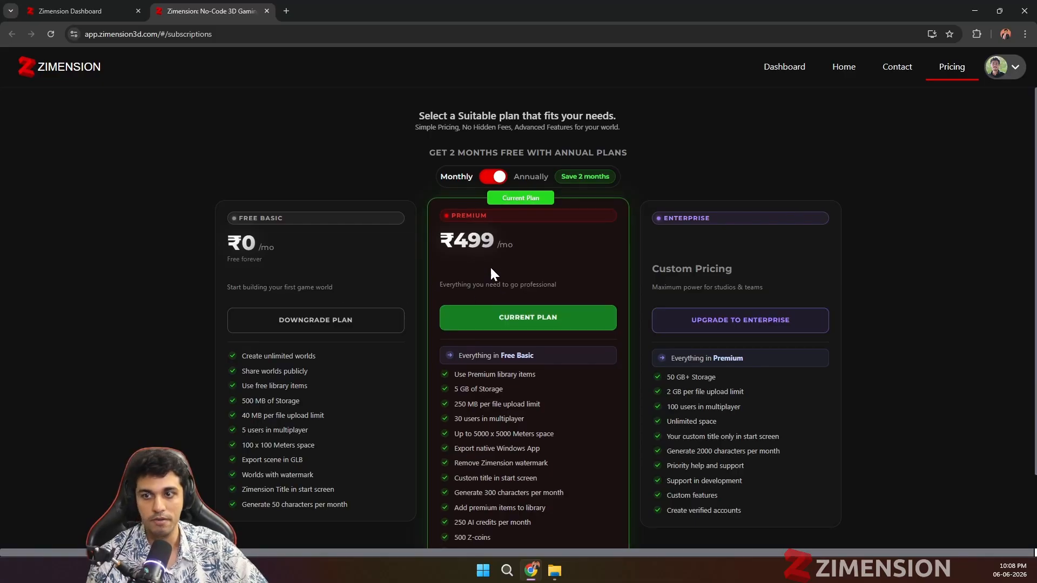
pyautogui.scroll(-3, 520, 282)
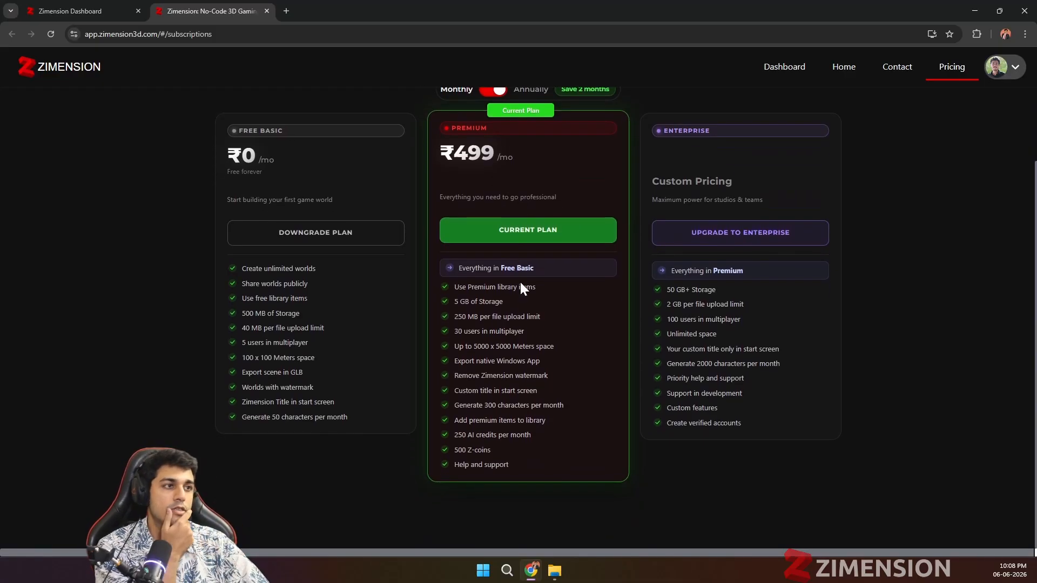
pyautogui.scroll(3, 643, 290)
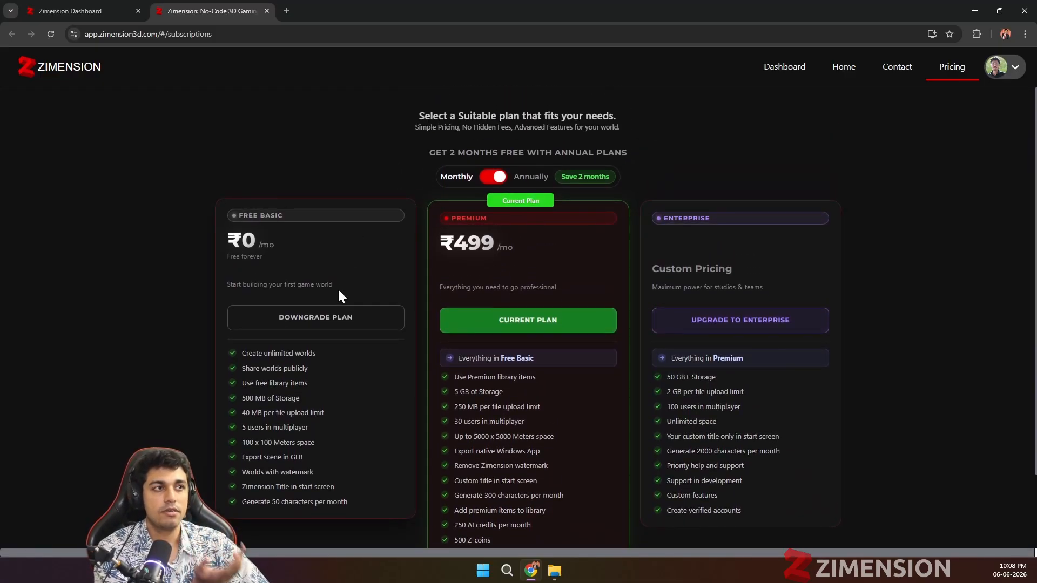
pyautogui.scroll(-1, 616, 270)
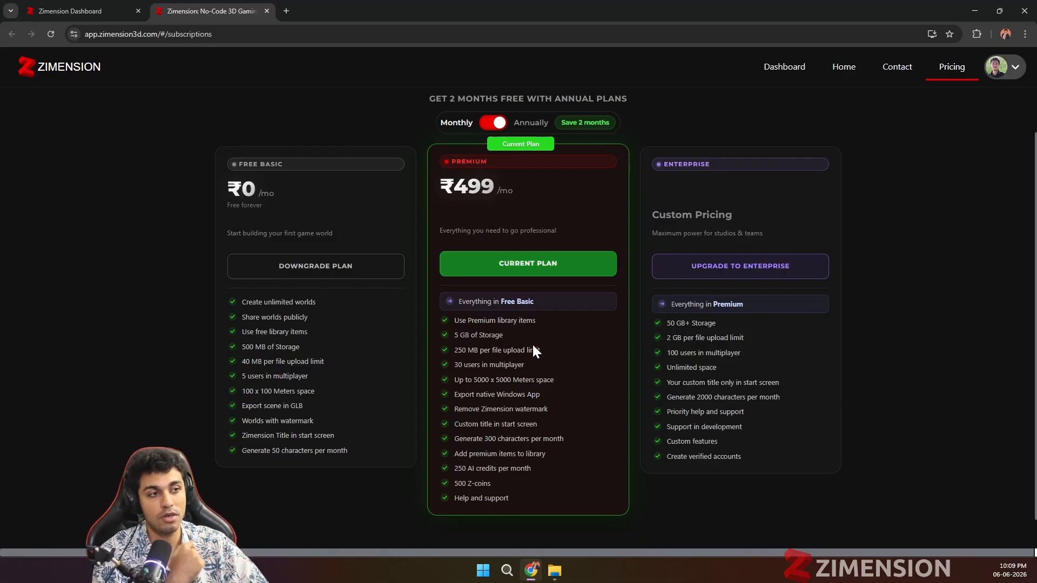
pyautogui.scroll(-1, 533, 350)
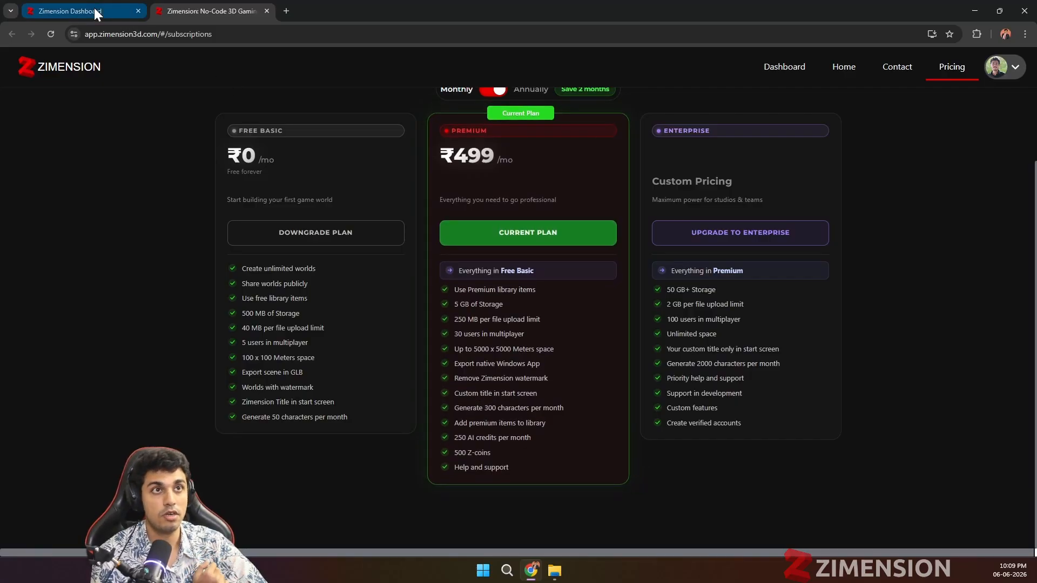
# Step: Return to the project and play the game, walking the avatar through the snowy scene, pausing and resuming it
pyautogui.click(65, 11)
pyautogui.click(940, 63)
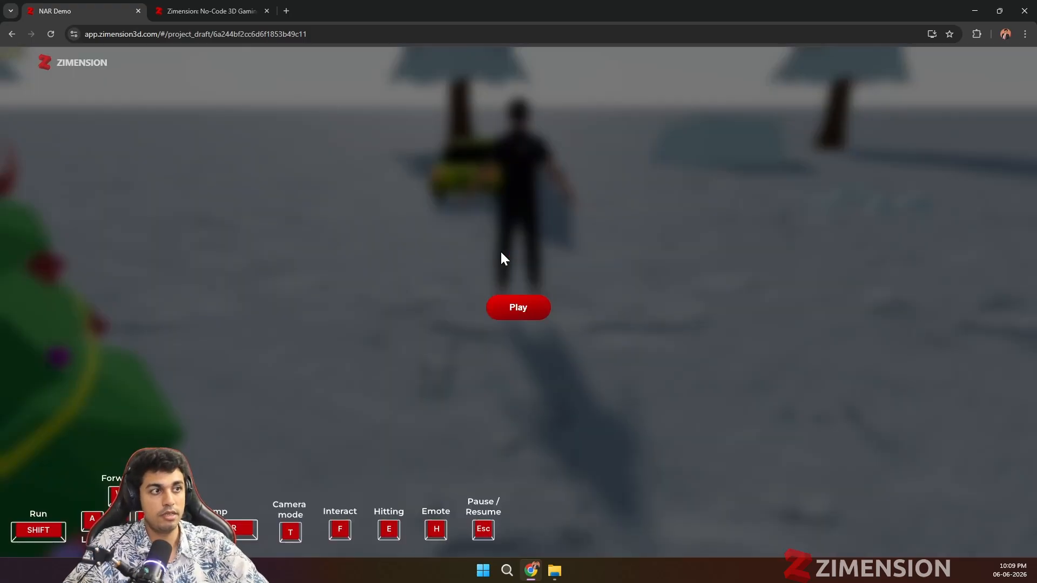
pyautogui.click(514, 304)
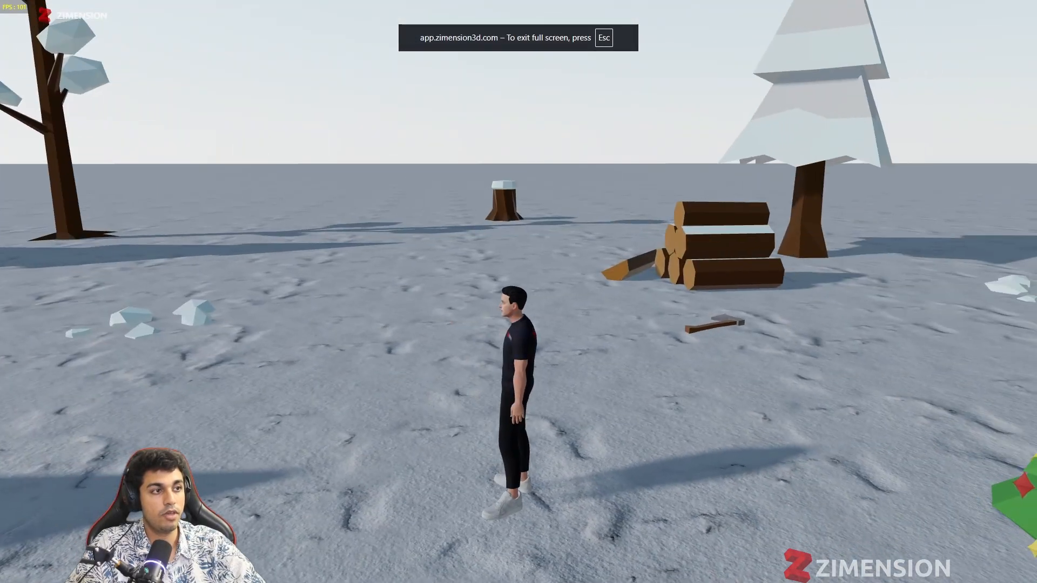
pyautogui.press('w')
pyautogui.press('Escape')
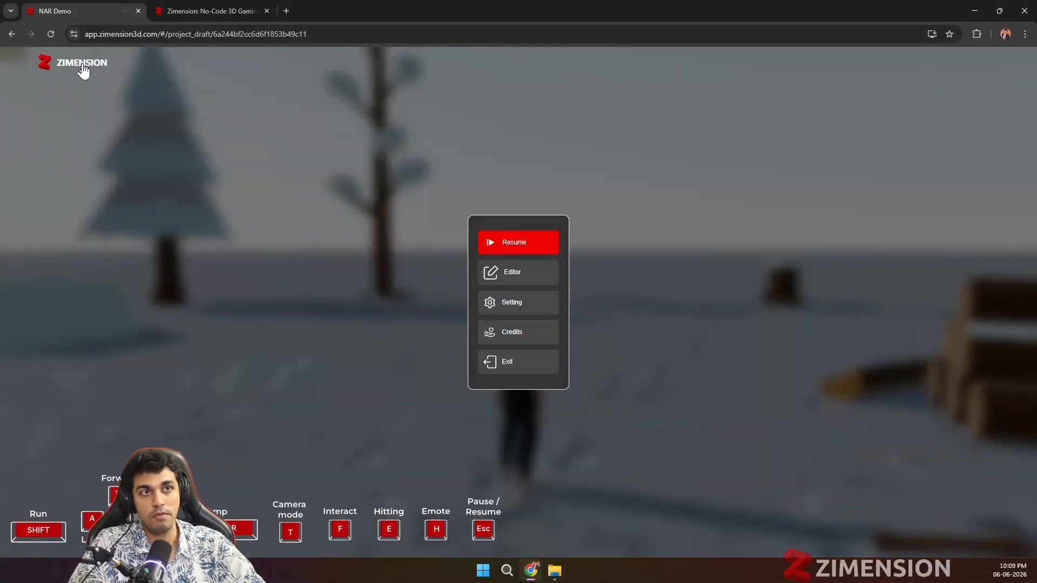
pyautogui.click(521, 252)
pyautogui.click(715, 331)
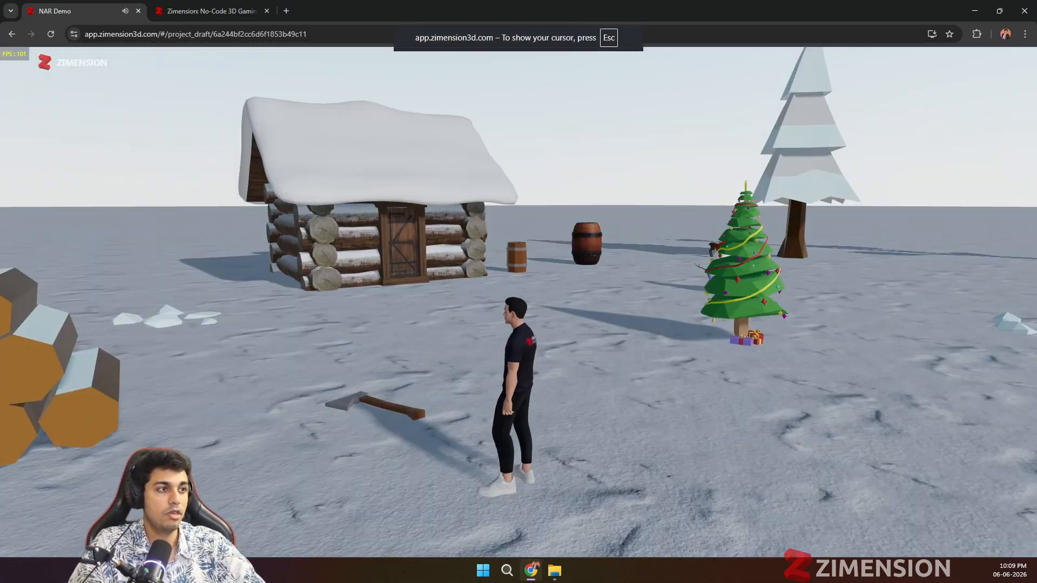
# Step: Pause the game and review the Free Basic, Premium and Enterprise plan features on the pricing page
pyautogui.press('Escape')
pyautogui.click(237, 11)
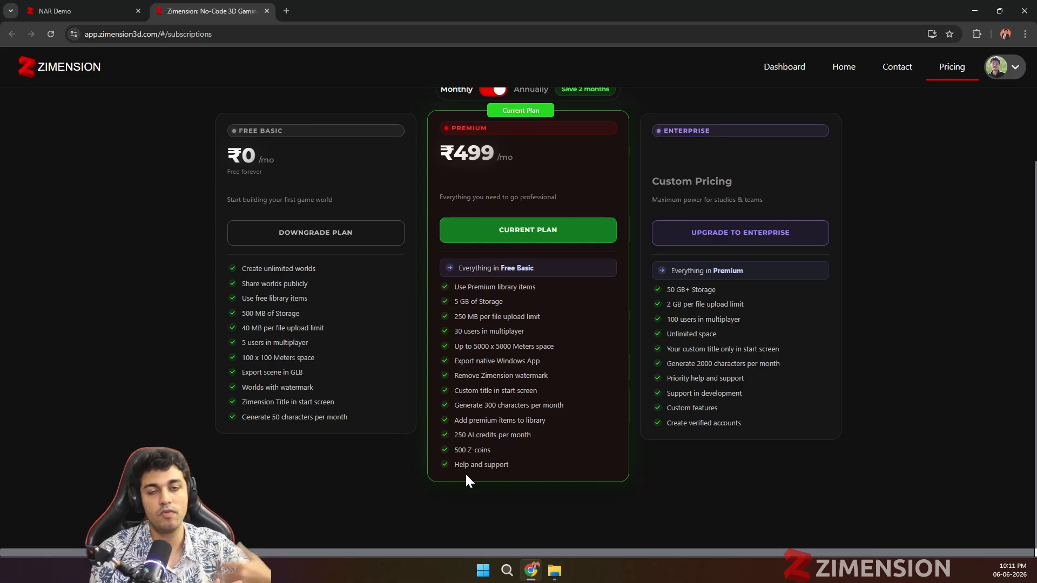
pyautogui.scroll(1, 520, 448)
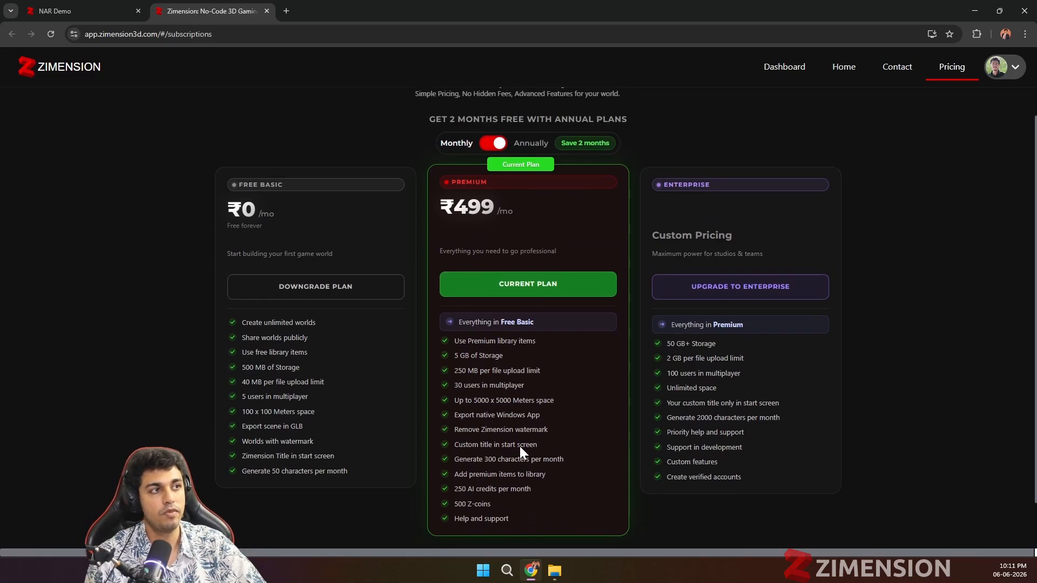
pyautogui.scroll(-1, 533, 451)
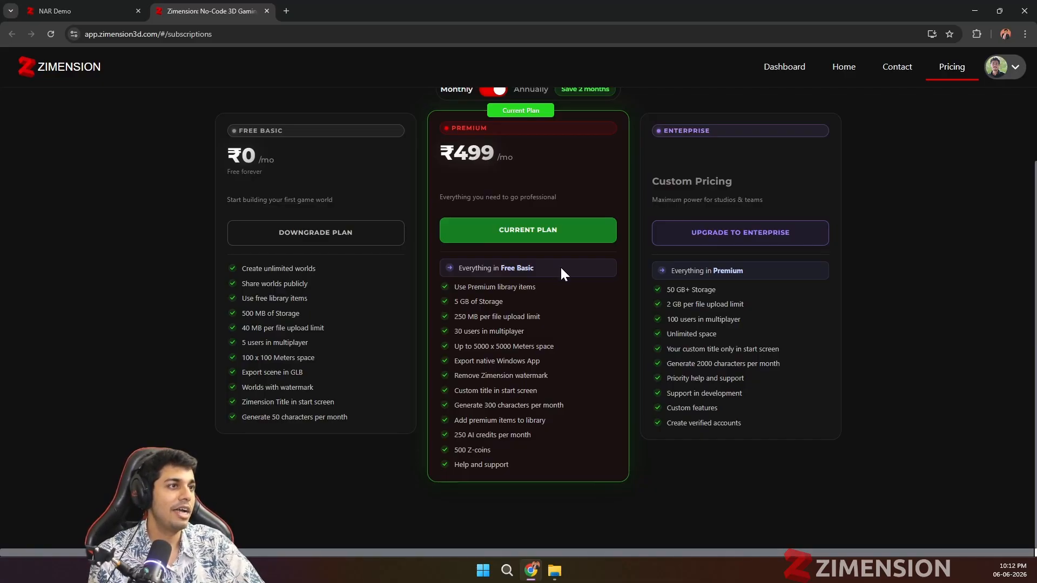
# Step: Return to the project's editor and review the AI credit top-up packs, closing them without buying
pyautogui.click(73, 15)
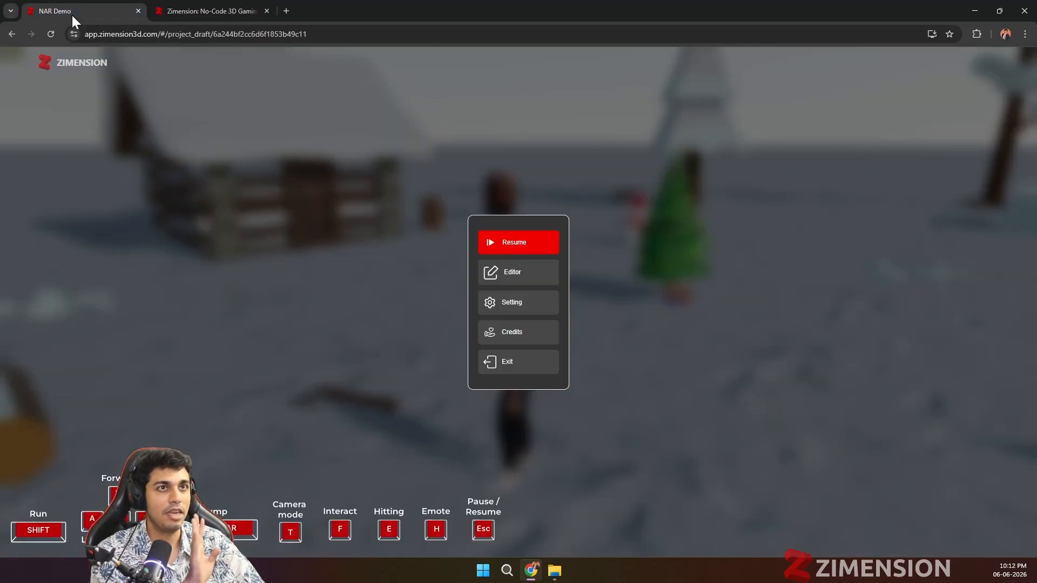
pyautogui.click(540, 272)
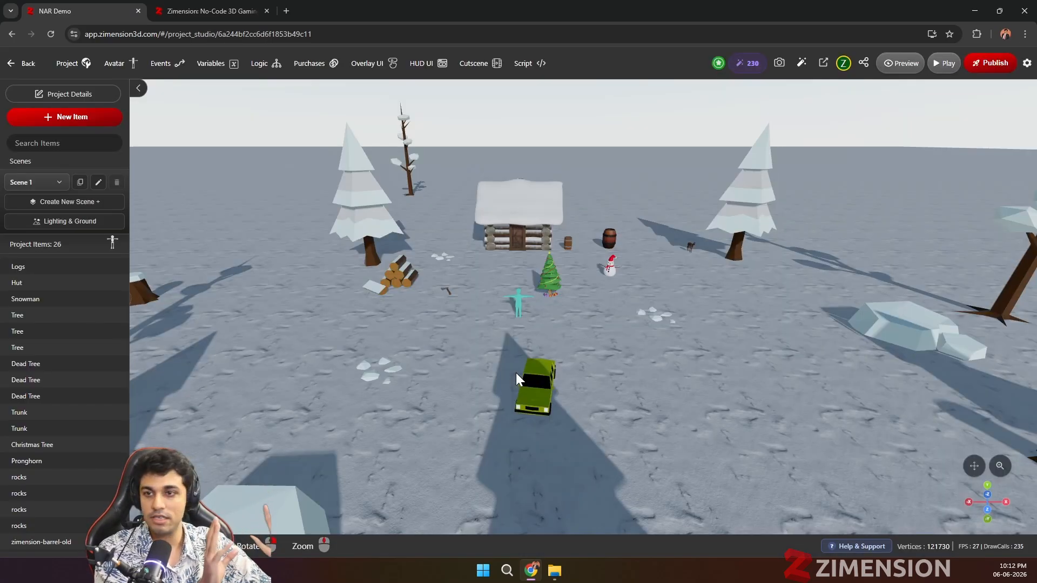
pyautogui.click(744, 66)
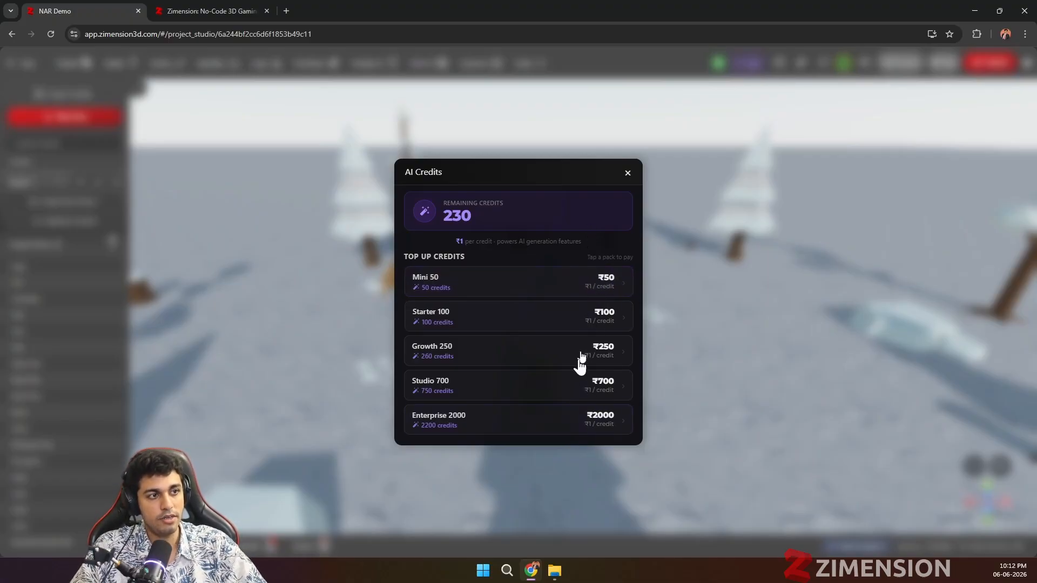
pyautogui.click(627, 173)
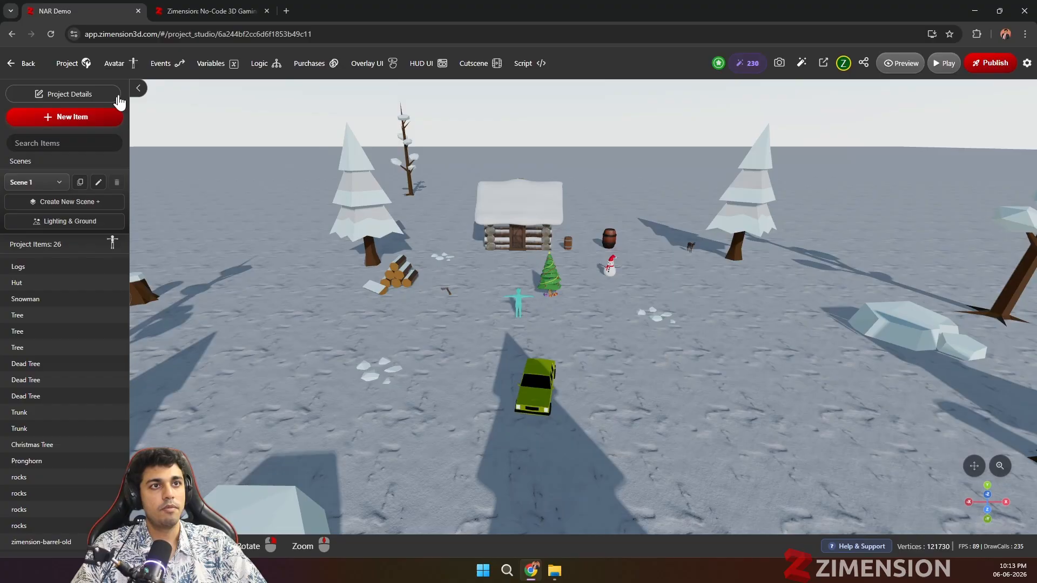
# Step: Open the AI 3D asset generator for new project items and switch it to generation from a reference image
pyautogui.click(102, 123)
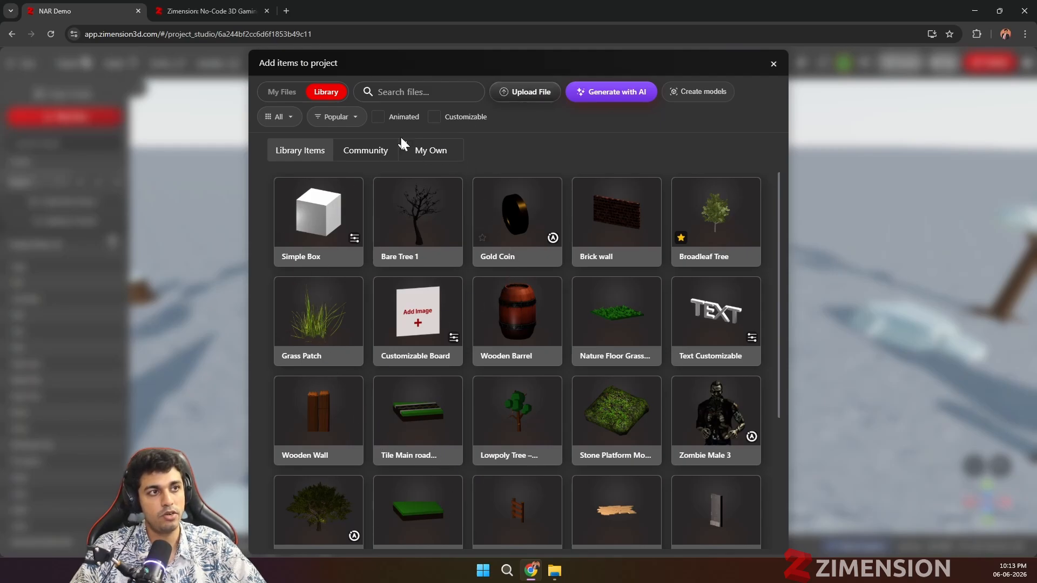
pyautogui.click(274, 94)
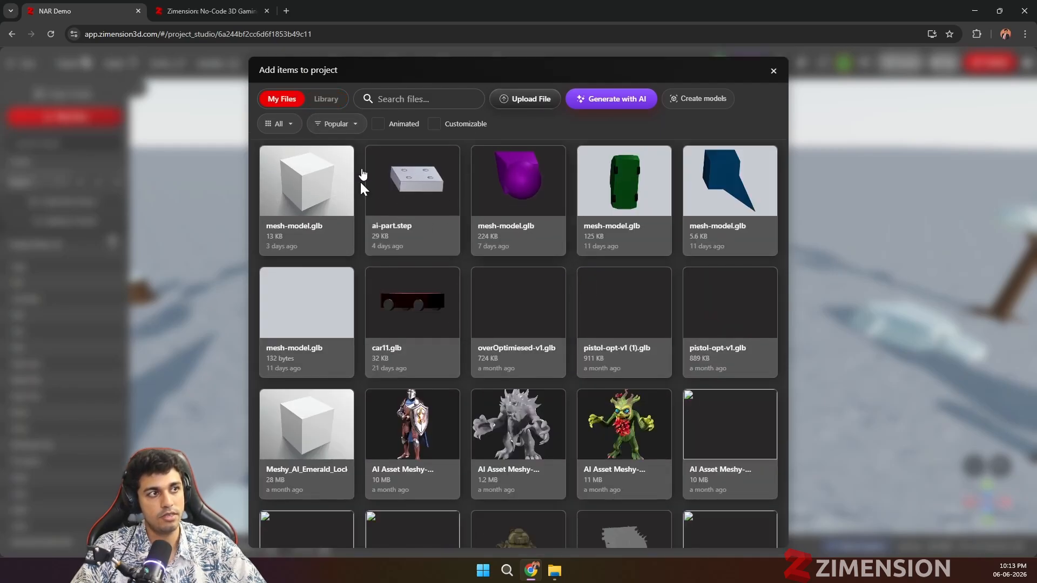
pyautogui.click(325, 100)
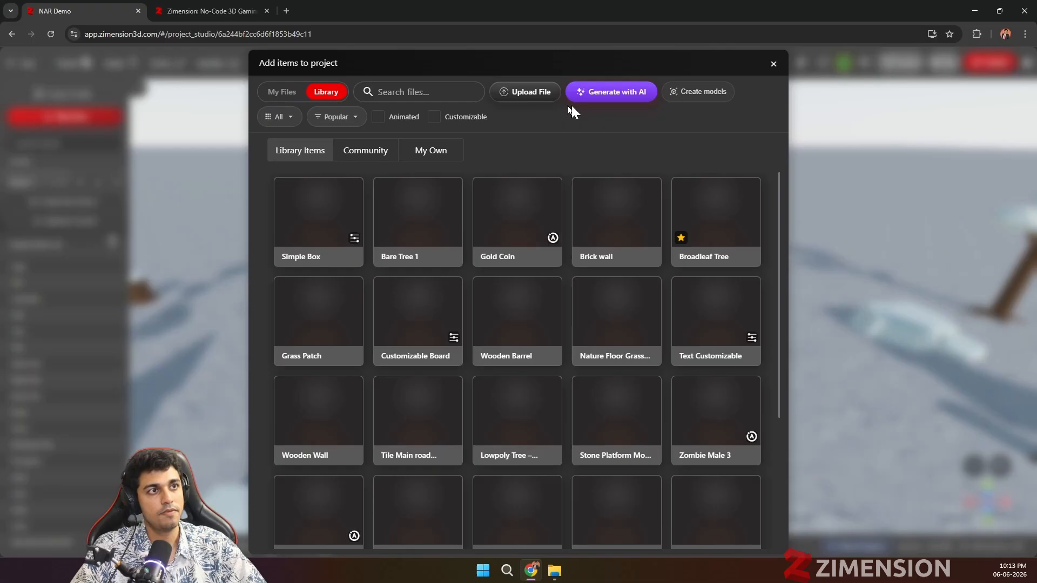
pyautogui.click(617, 93)
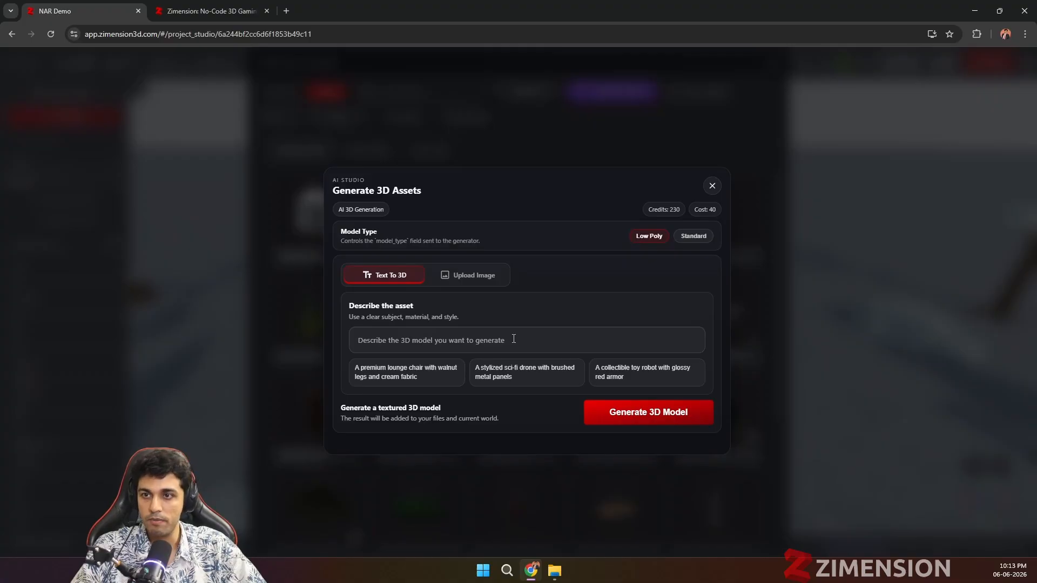
pyautogui.click(456, 278)
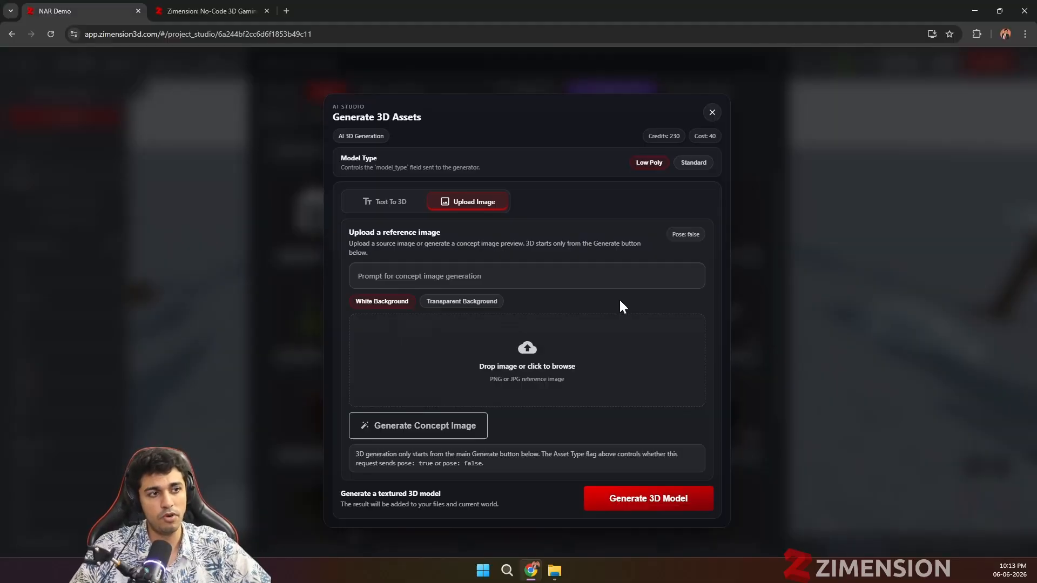
# Step: Generate a white-background concept image from the prompt "A cute cat with purple color red ribbon and a bell"
pyautogui.click(457, 282)
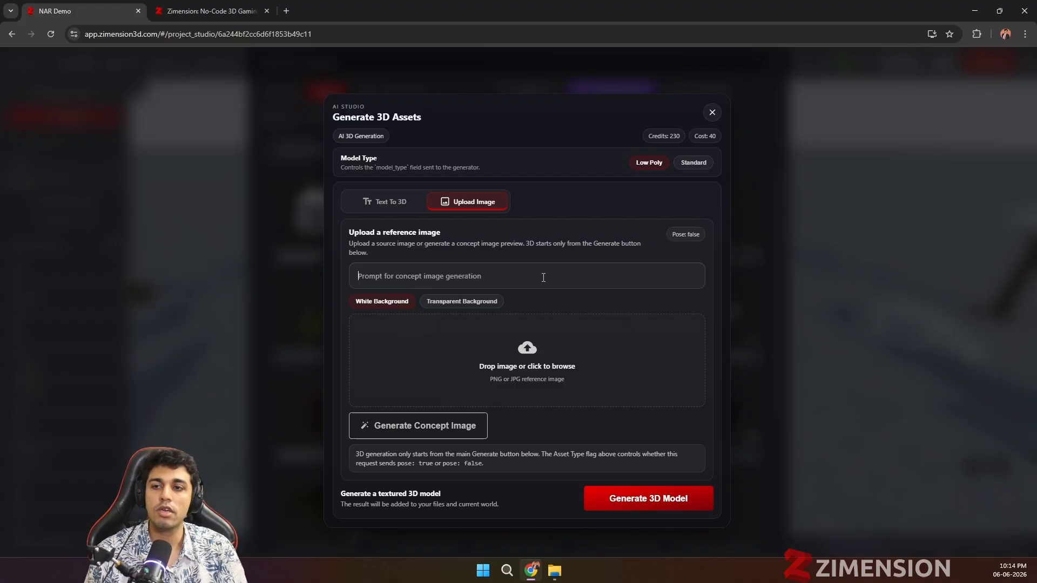
pyautogui.click(543, 278)
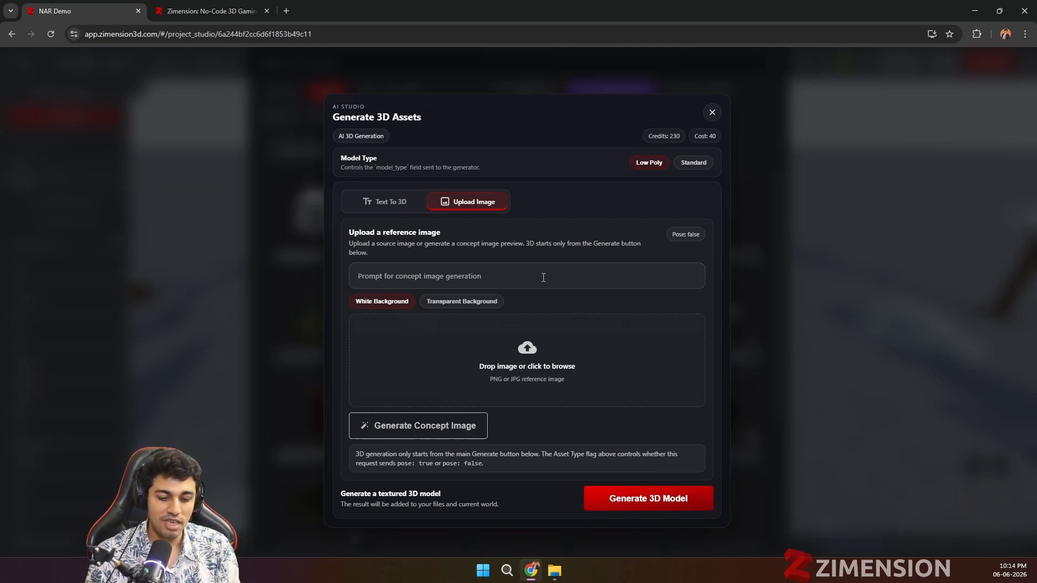
pyautogui.write('A cute ')
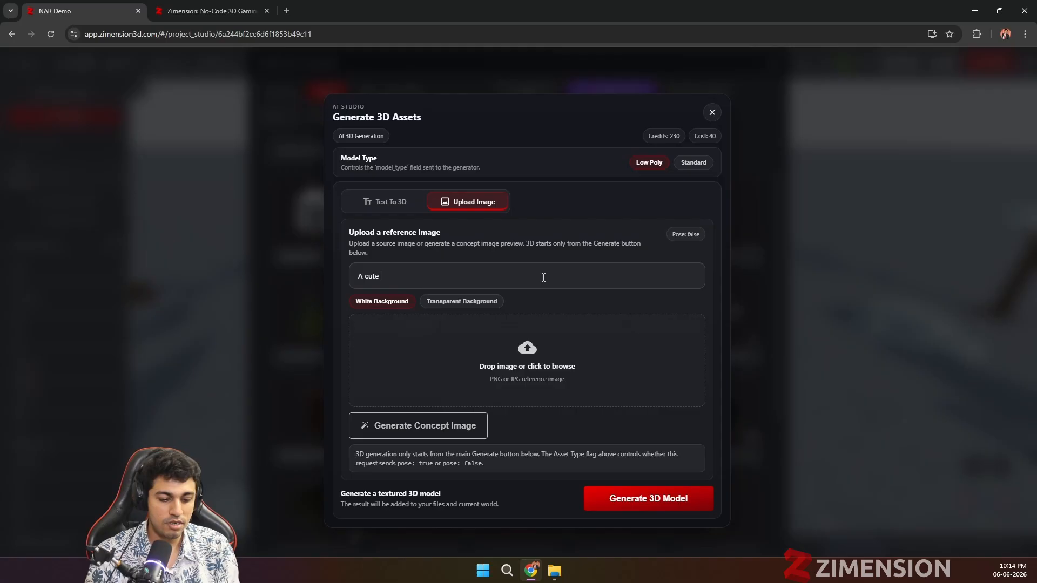
pyautogui.write('cat with ')
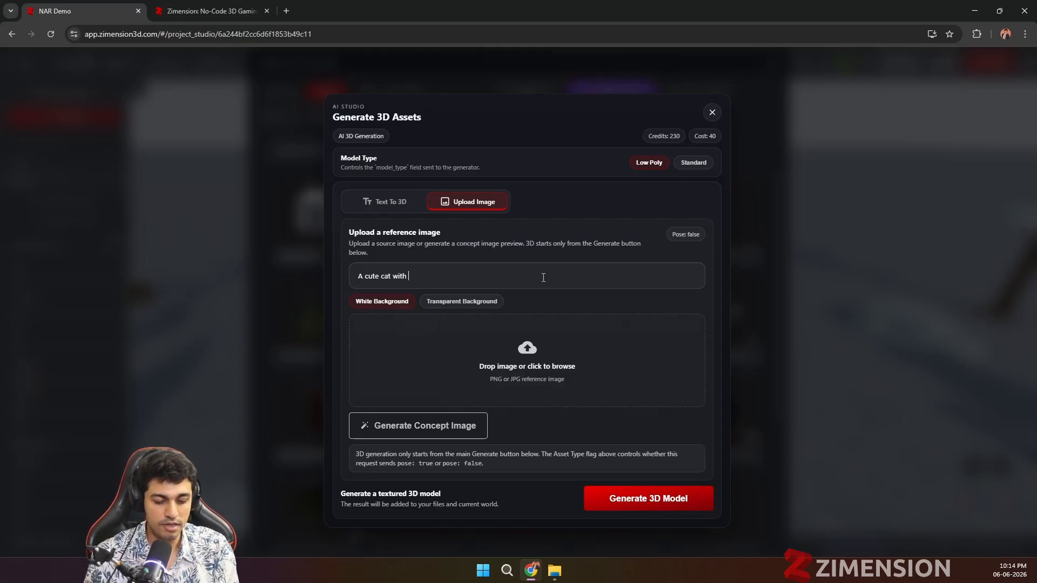
pyautogui.write('purp')
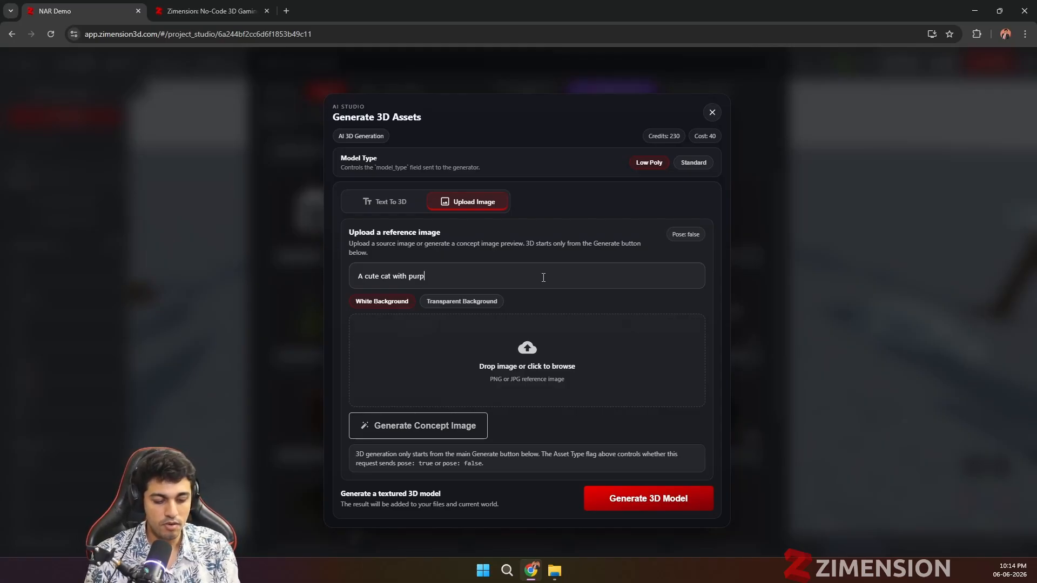
pyautogui.write('le col')
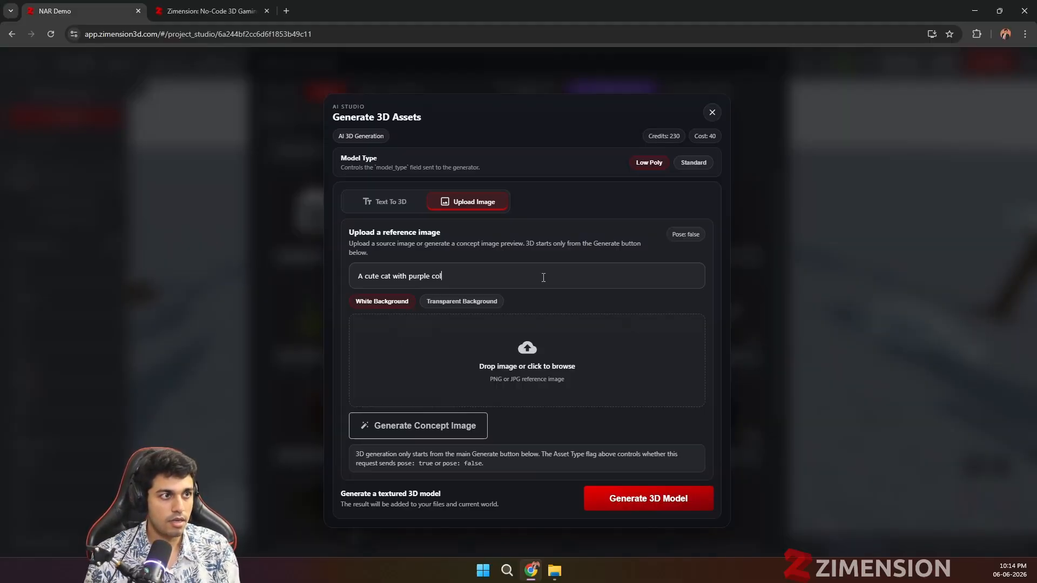
pyautogui.write('ror red ')
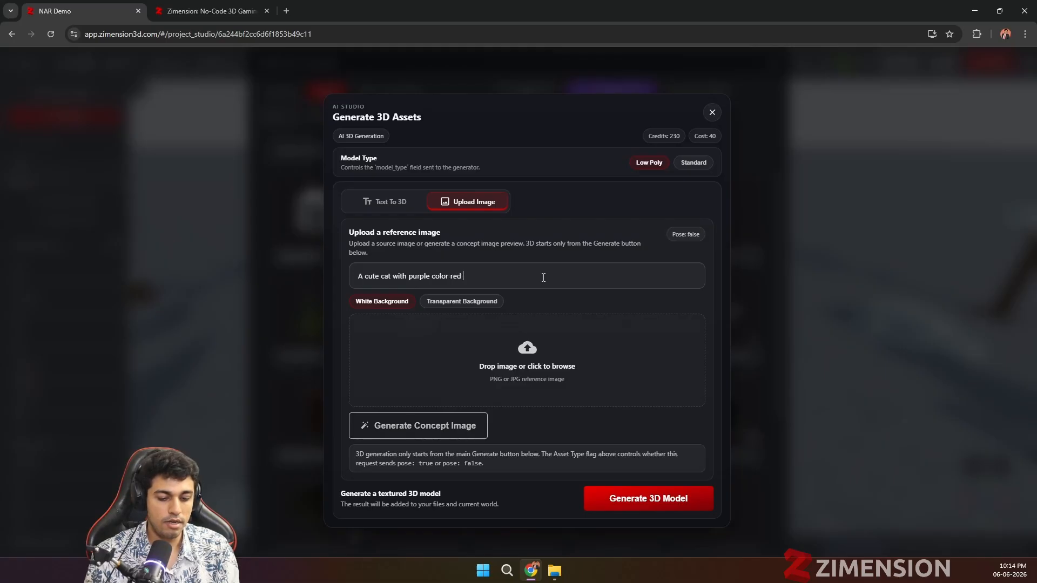
pyautogui.write('ribbon')
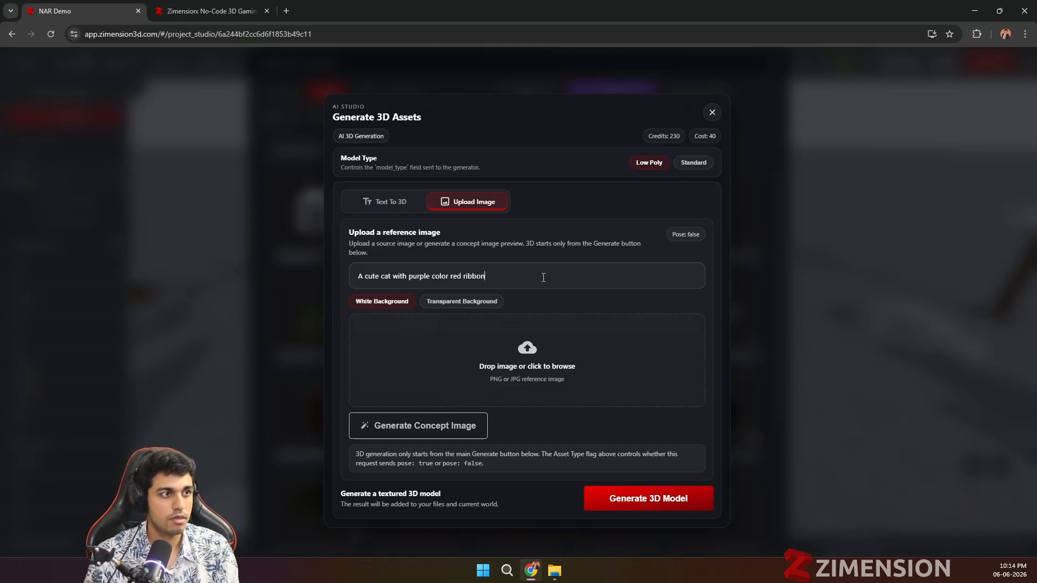
pyautogui.write(' and a bell')
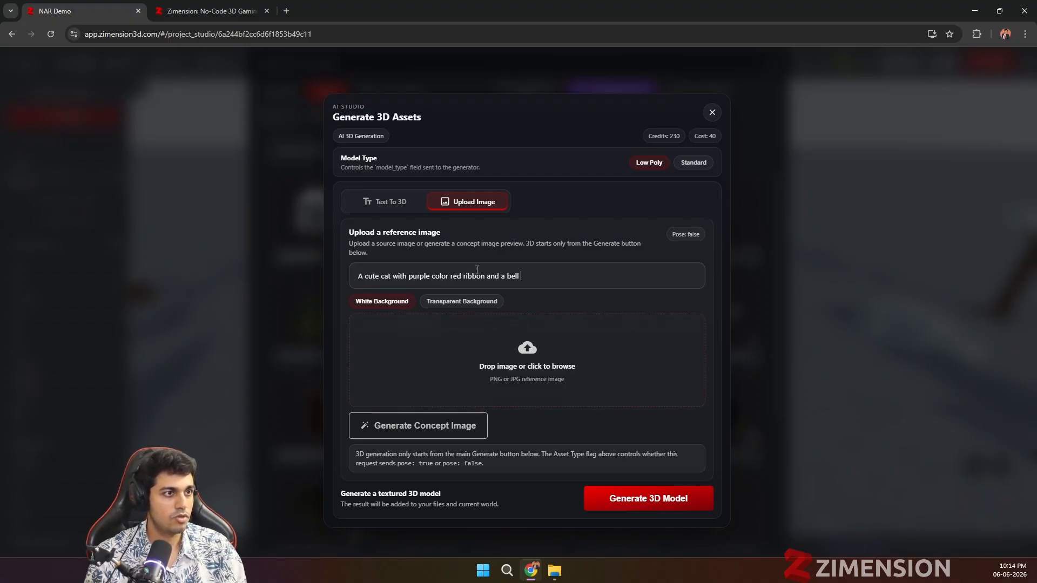
pyautogui.click(426, 425)
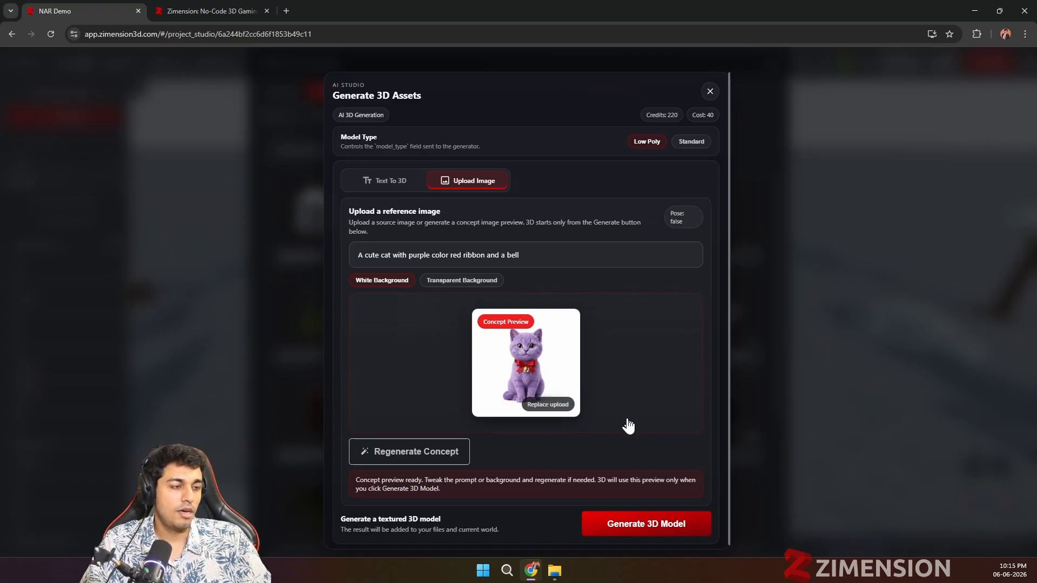
# Step: Generate a low-poly 3D model from the purple cat concept image
pyautogui.click(633, 529)
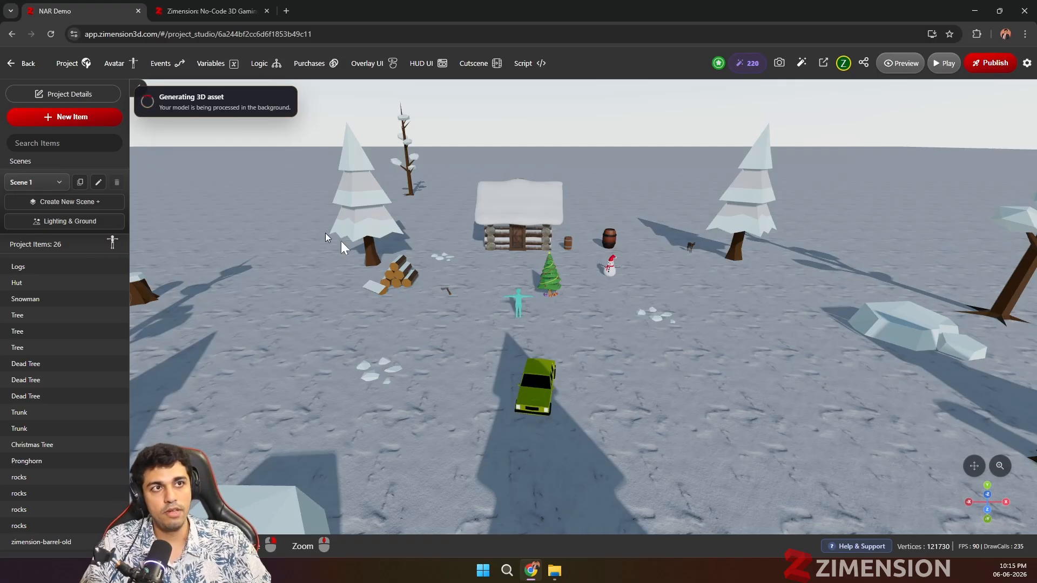
pyautogui.moveTo(341, 241); pyautogui.dragTo(484, 364)
pyautogui.moveTo(534, 374); pyautogui.dragTo(541, 376)
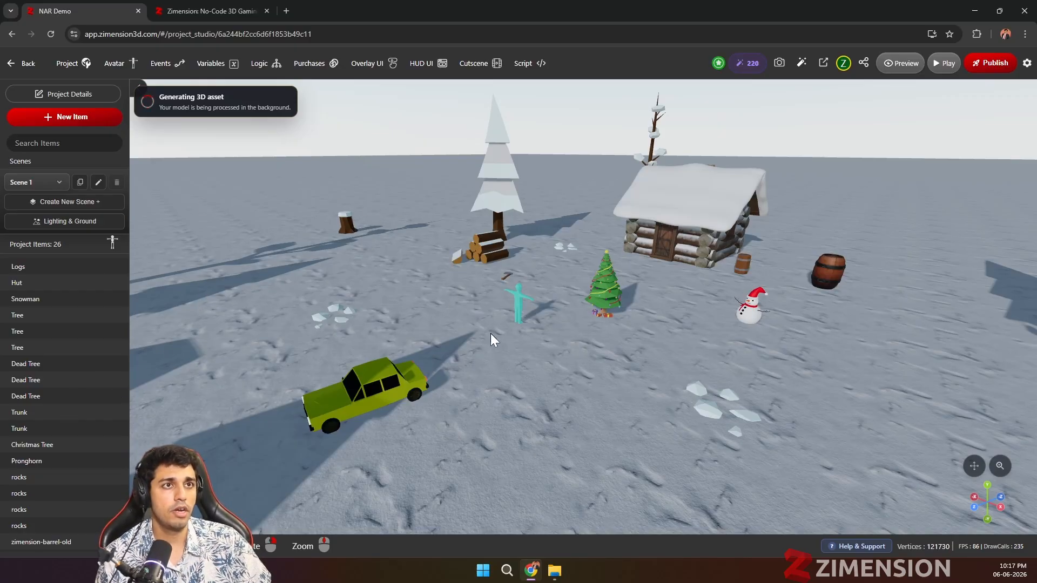
# Step: Check the personal files for the generated purple cat asset and close the item window
pyautogui.click(69, 118)
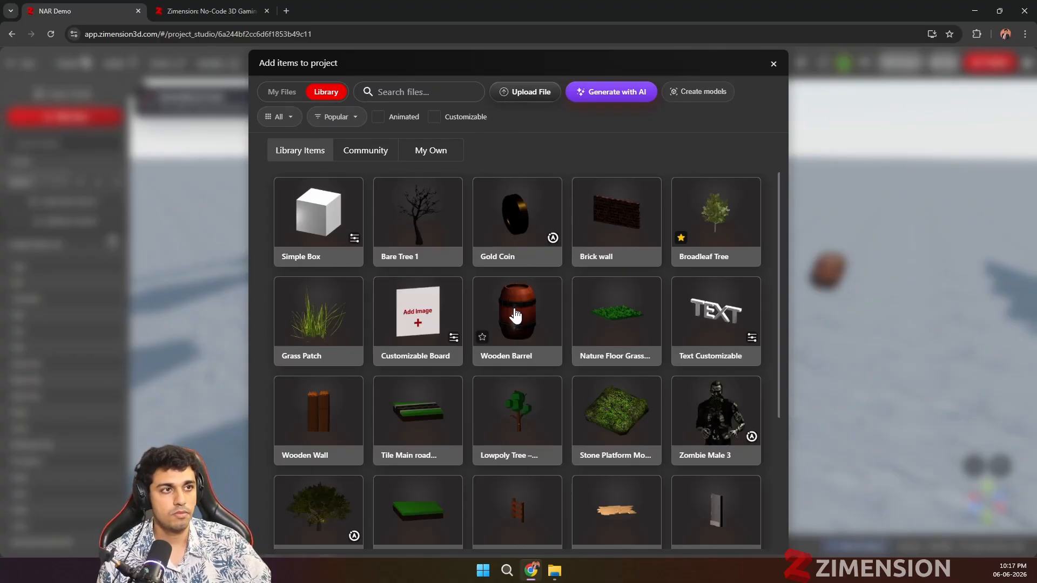
pyautogui.click(281, 93)
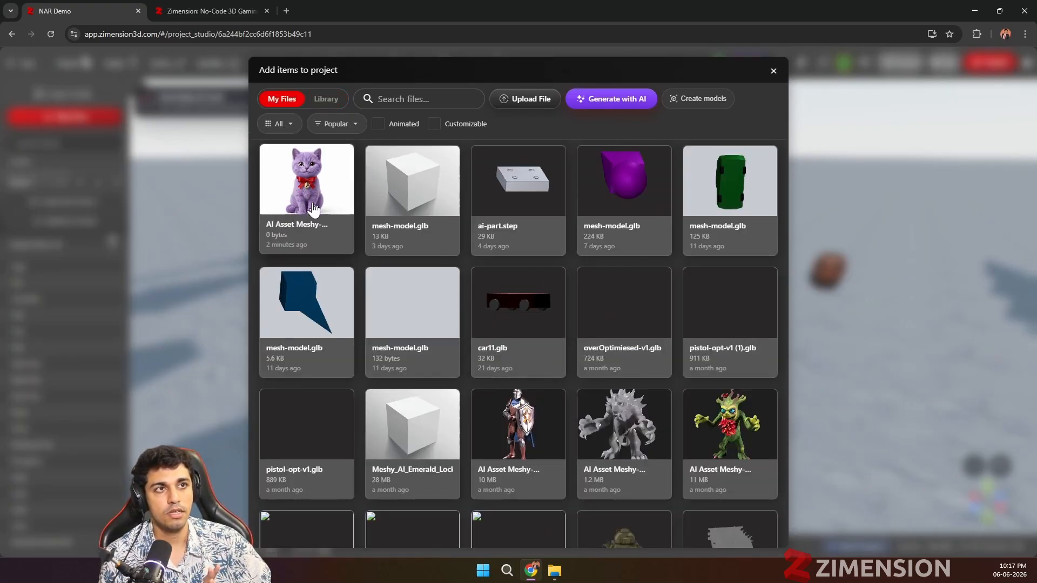
pyautogui.click(773, 71)
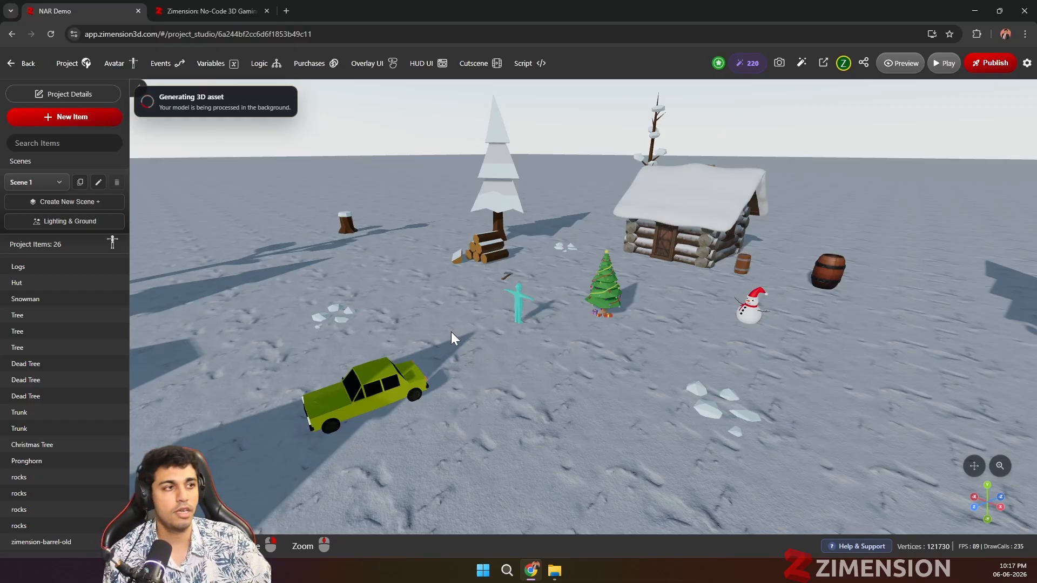
pyautogui.scroll(2, 619, 367)
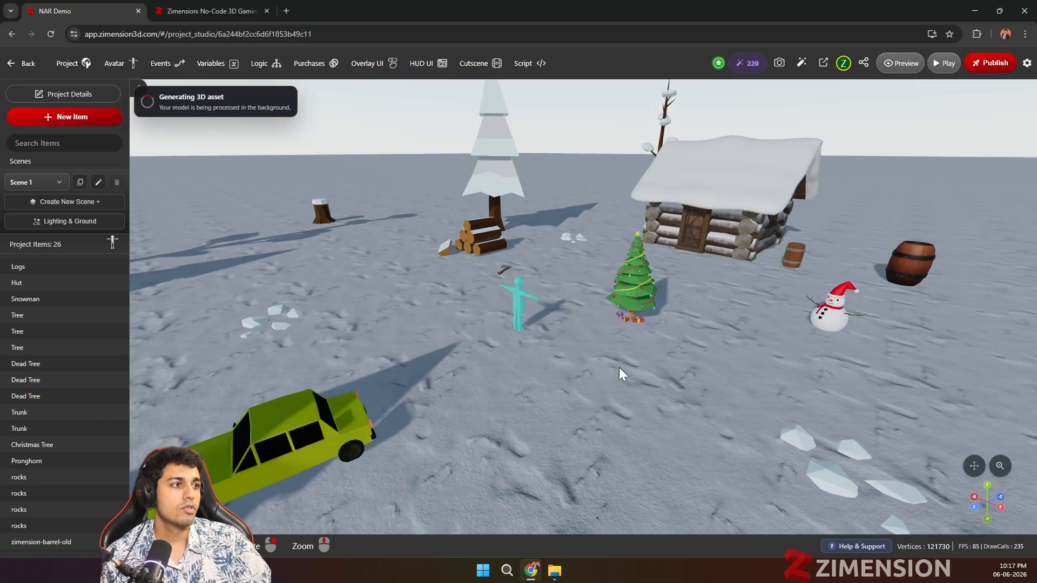
pyautogui.moveTo(618, 368); pyautogui.dragTo(555, 409)
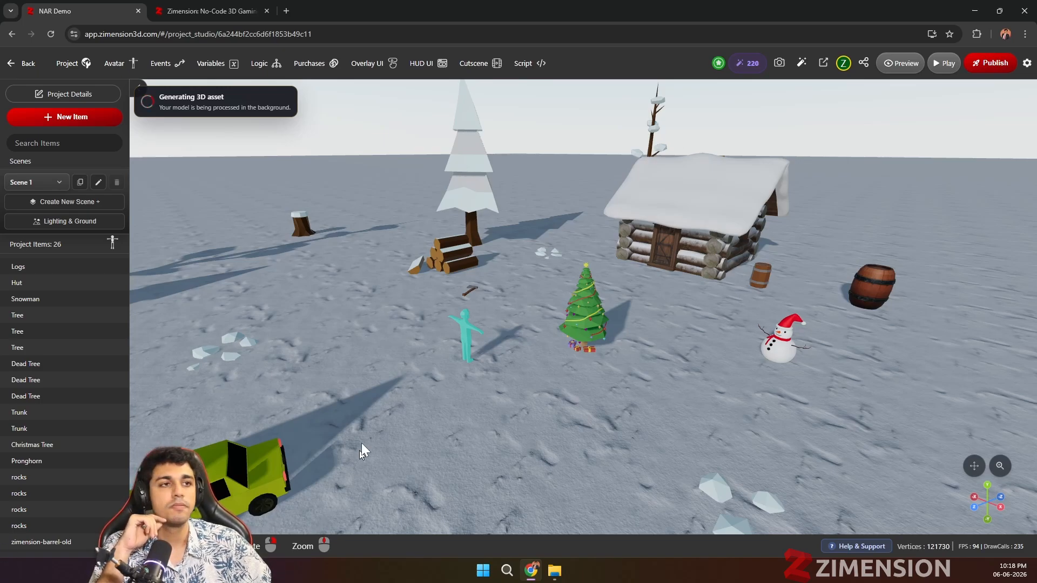
pyautogui.scroll(2, 406, 349)
pyautogui.moveTo(441, 347); pyautogui.dragTo(392, 401)
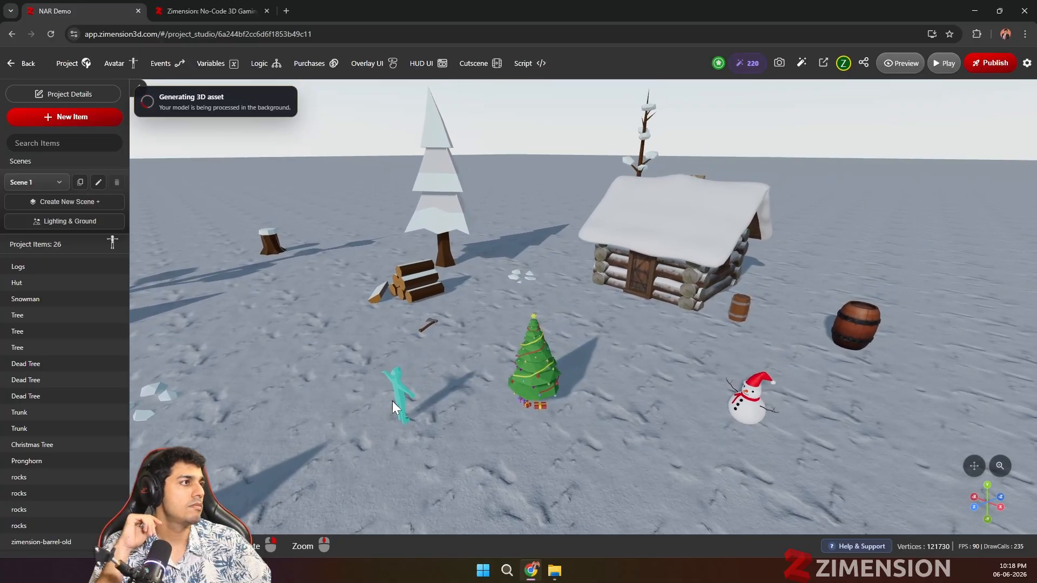
pyautogui.moveTo(542, 318); pyautogui.dragTo(583, 361)
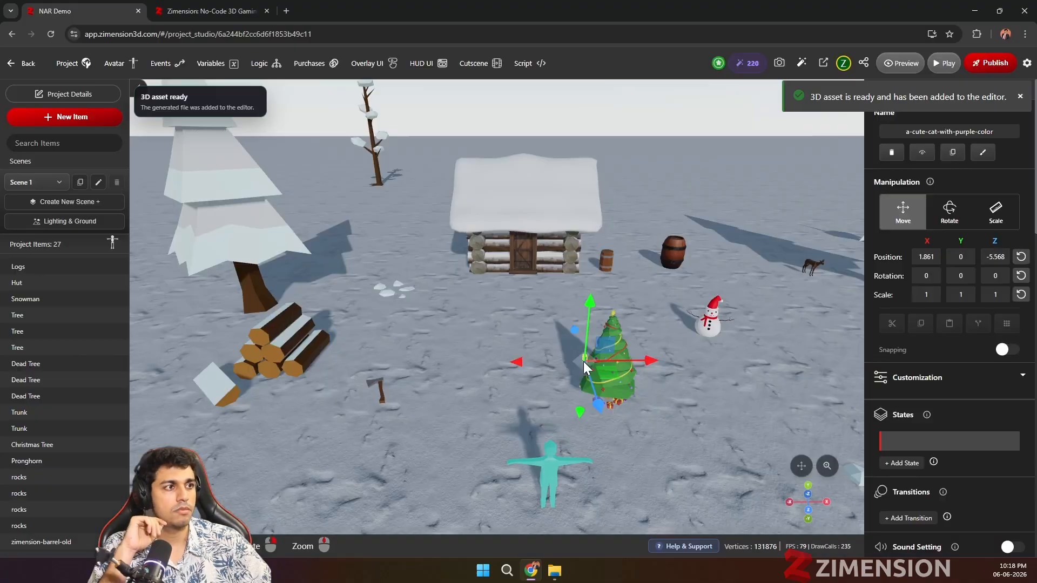
# Step: Move the generated purple cat along the X axis to about -0.929 and focus the view on it
pyautogui.moveTo(579, 360); pyautogui.dragTo(451, 380)
pyautogui.scroll(2, 451, 380)
pyautogui.scroll(2, 475, 400)
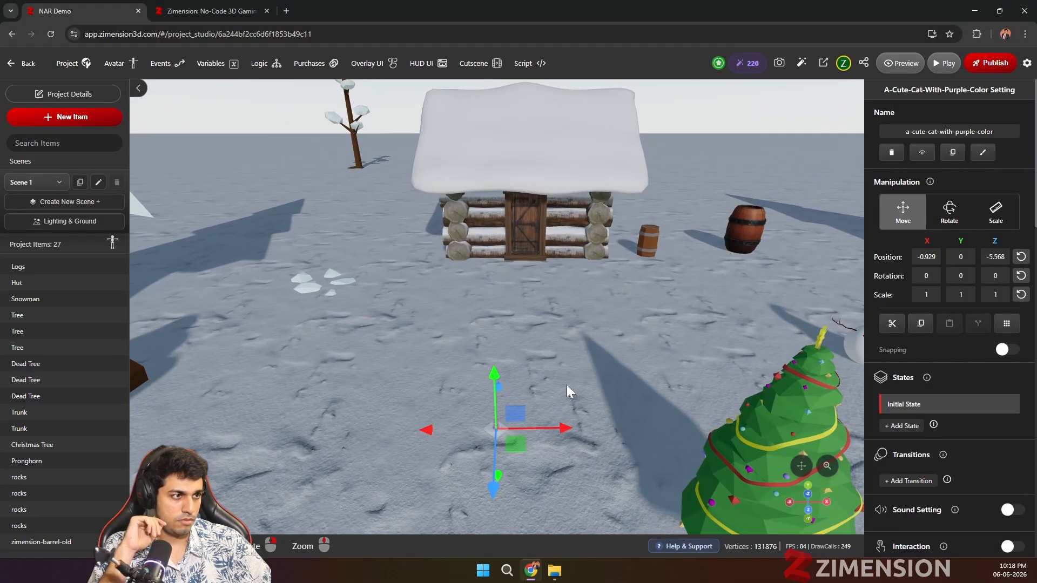
pyautogui.scroll(2, 550, 385)
pyautogui.scroll(2, 530, 410)
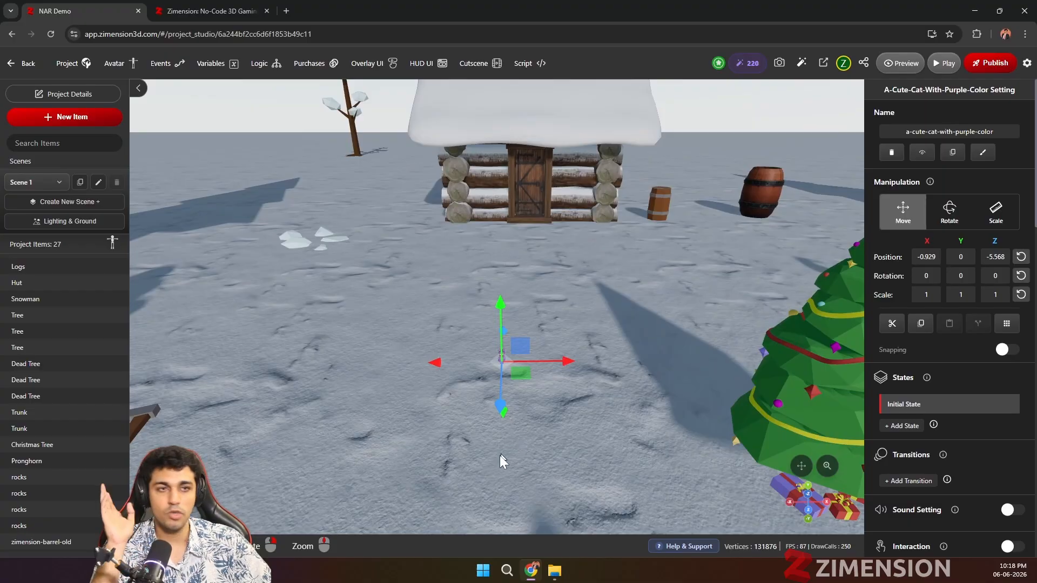
pyautogui.scroll(1, 429, 454)
pyautogui.scroll(-1, 480, 463)
pyautogui.scroll(2, 526, 481)
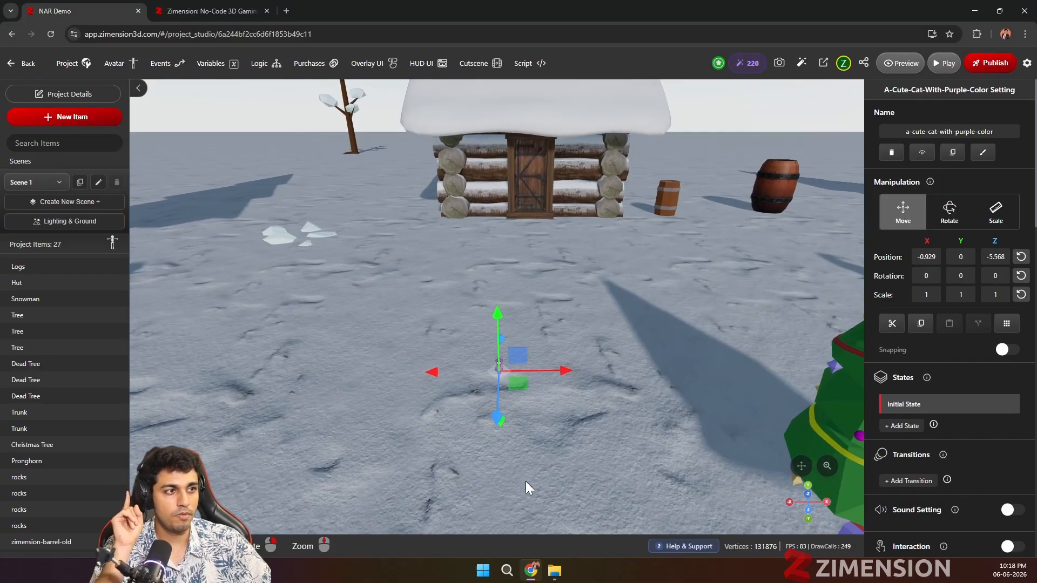
pyautogui.press('f')
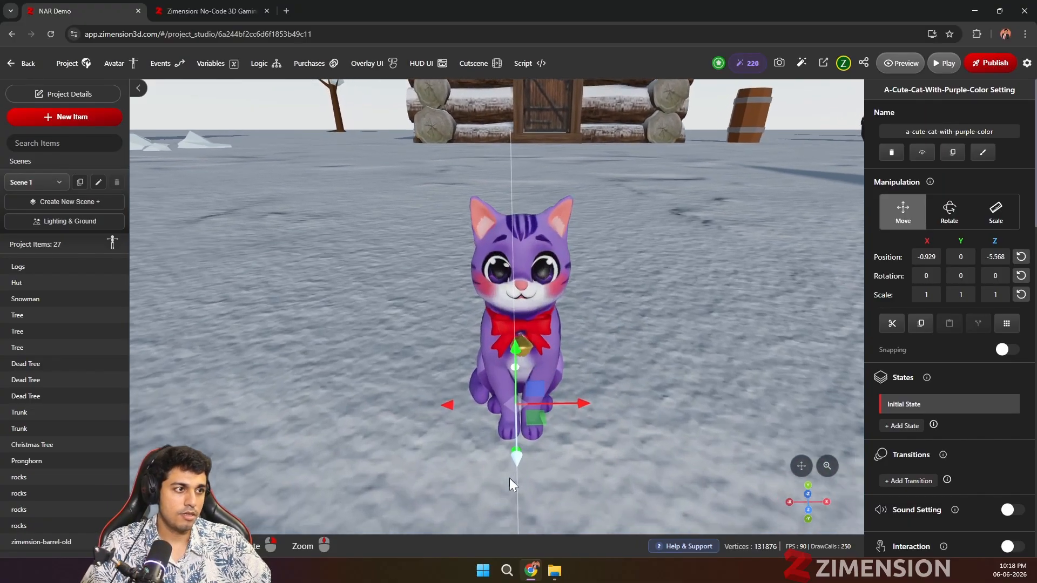
# Step: Move the purple cat across the snow to about X -1.123 and Z -5.898
pyautogui.moveTo(630, 469); pyautogui.dragTo(585, 452, button='right')
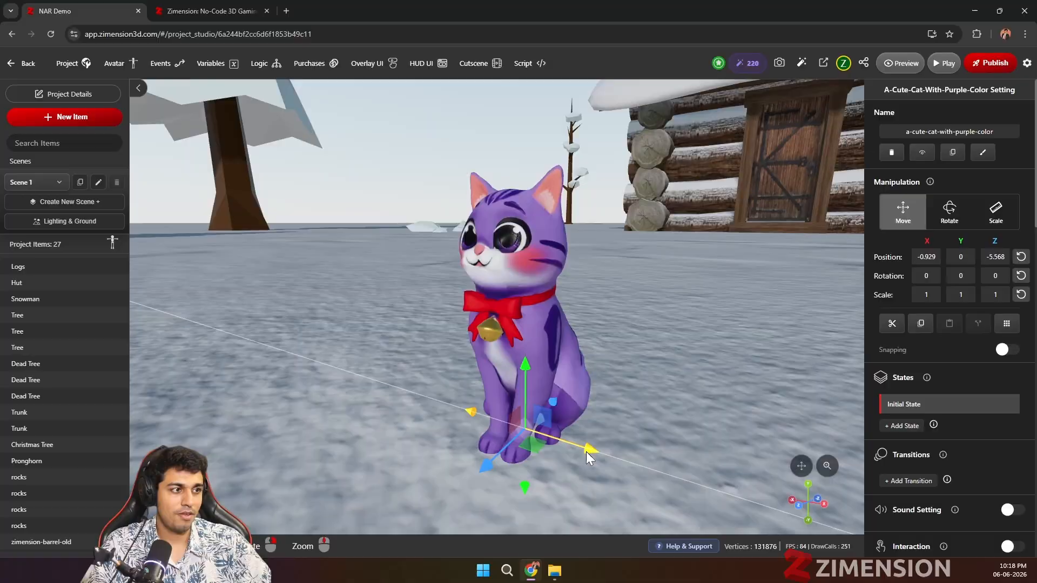
pyautogui.moveTo(585, 451); pyautogui.dragTo(439, 406)
pyautogui.moveTo(338, 433); pyautogui.dragTo(485, 401)
pyautogui.scroll(4, 500, 411)
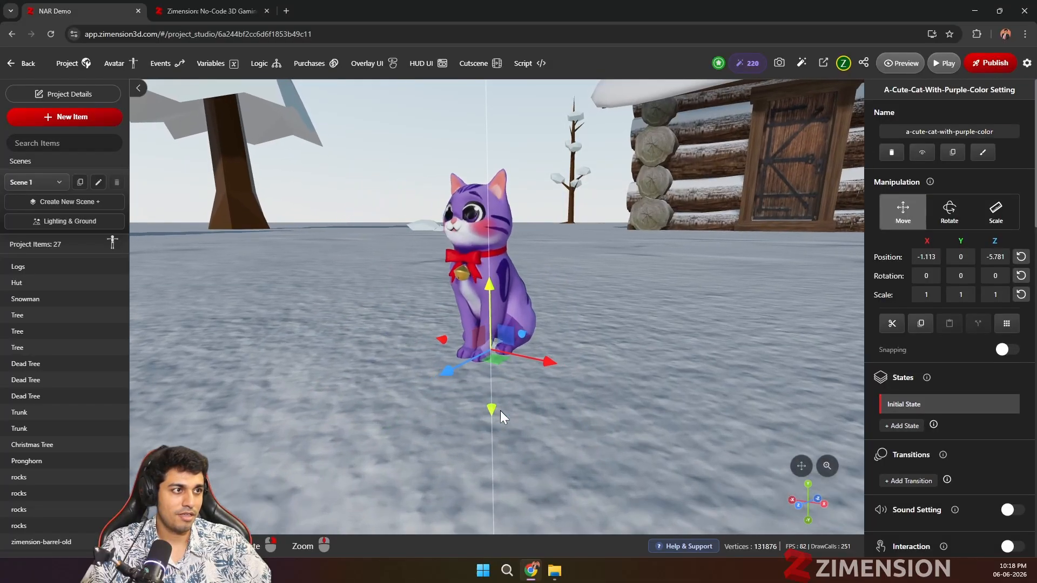
pyautogui.moveTo(421, 456); pyautogui.dragTo(527, 462, button='right')
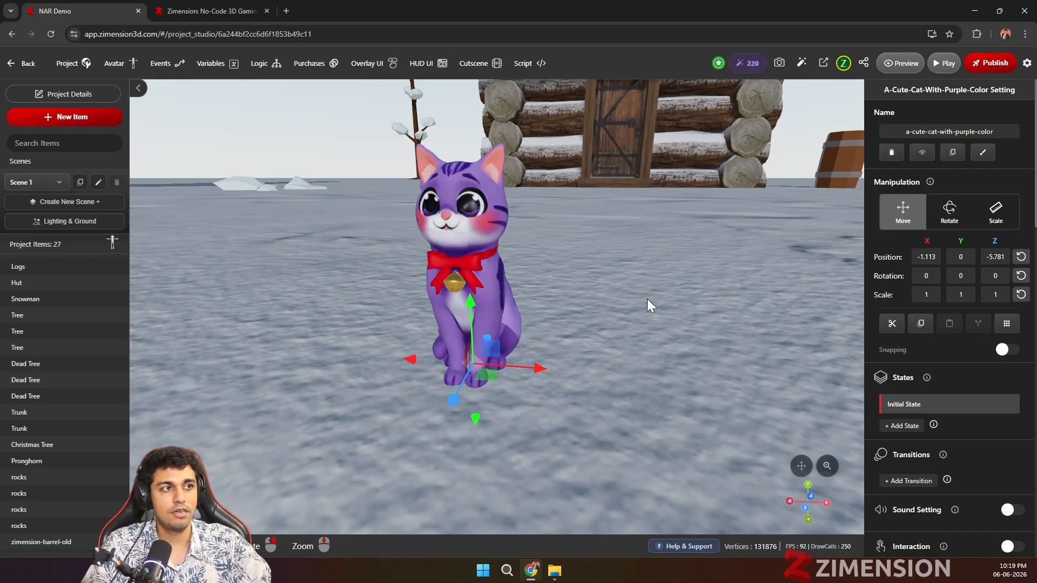
pyautogui.scroll(-1, 581, 358)
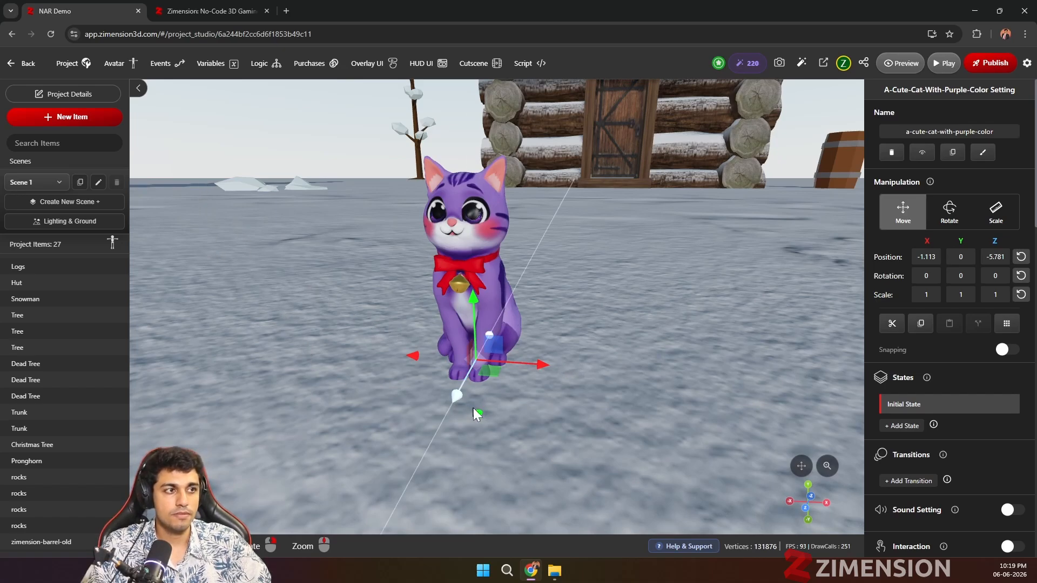
pyautogui.moveTo(486, 372); pyautogui.dragTo(495, 336)
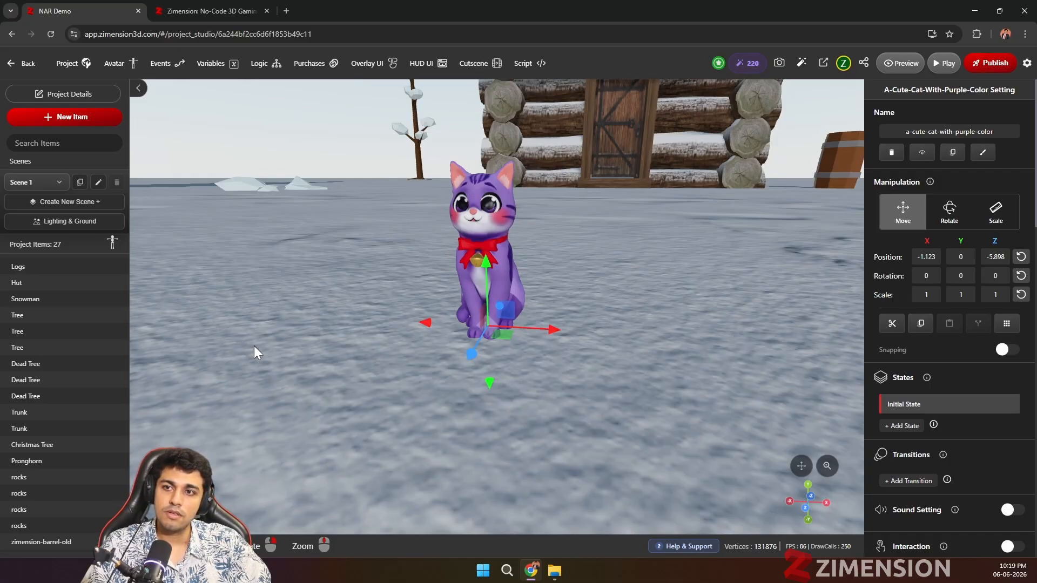
# Step: Open the AI 3D asset generator, check its reference image upload option, and return to text-based generation
pyautogui.click(66, 117)
pyautogui.click(602, 104)
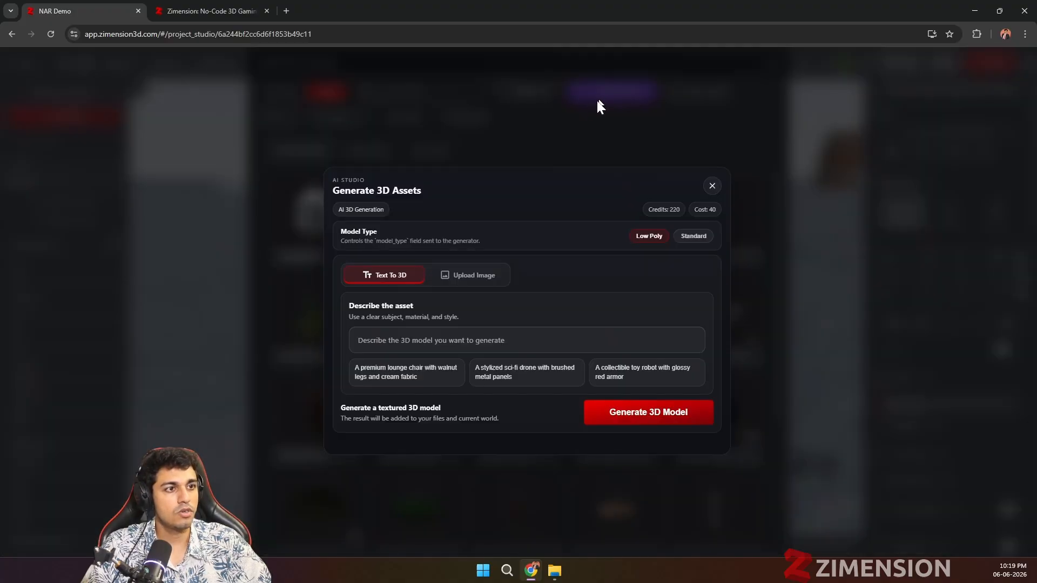
pyautogui.click(470, 276)
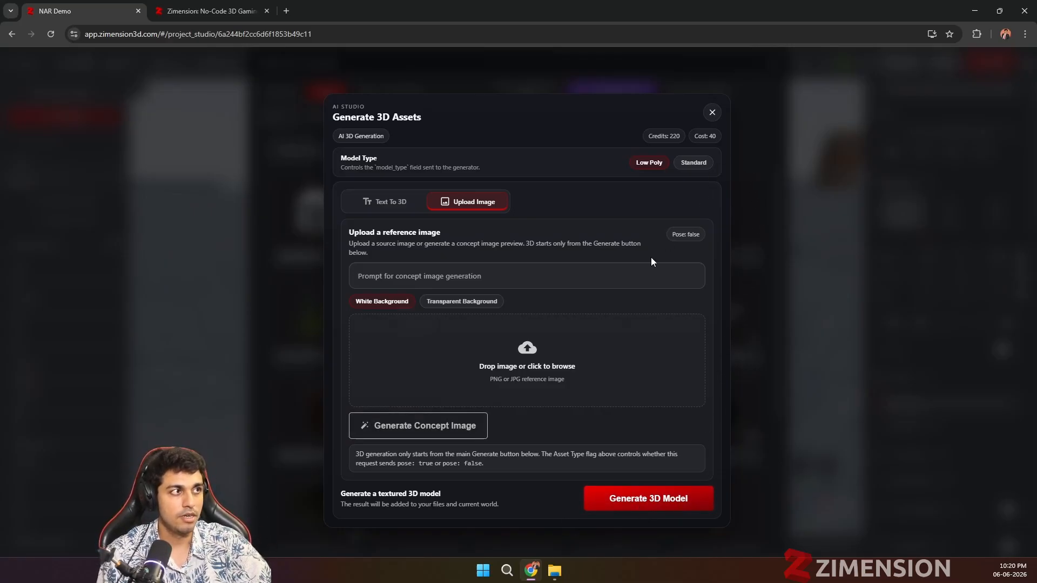
pyautogui.click(529, 354)
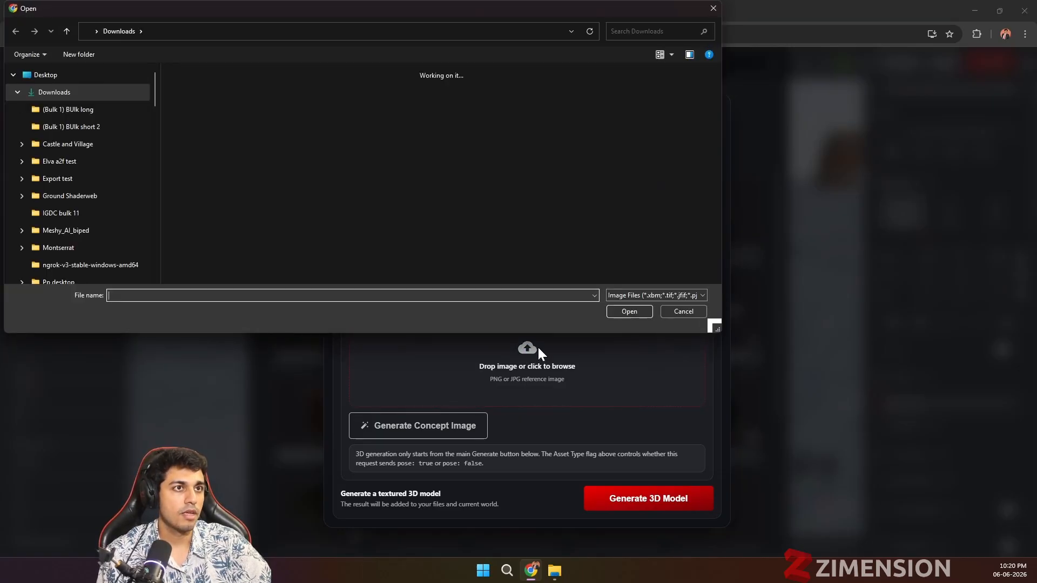
pyautogui.click(679, 312)
pyautogui.click(377, 202)
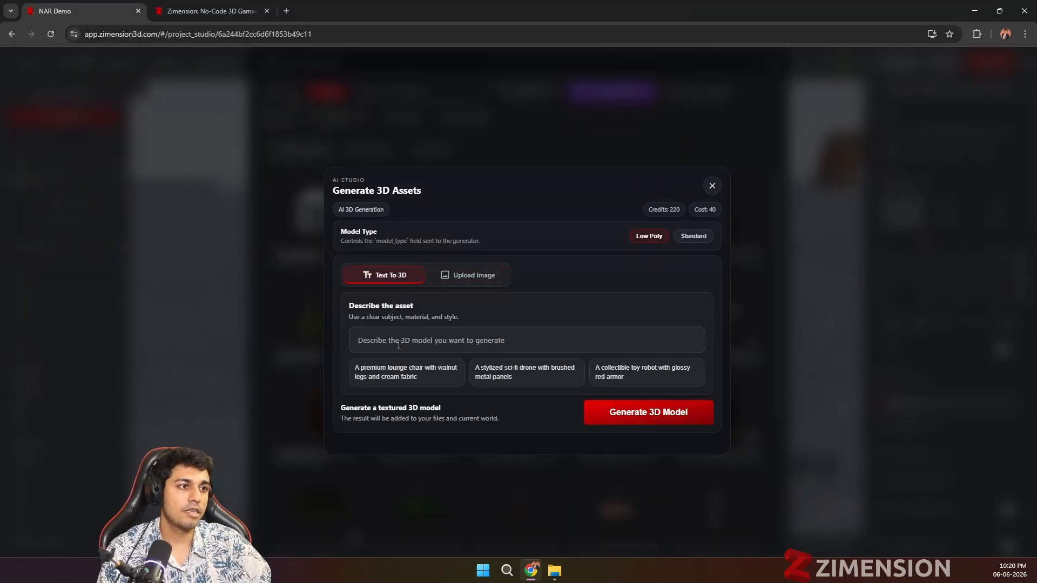
# Step: Generate a low-poly 3D model from the prompt "A lightning warrior with a lightning sword and Wiking type armor, and make him Fat"
pyautogui.click(415, 335)
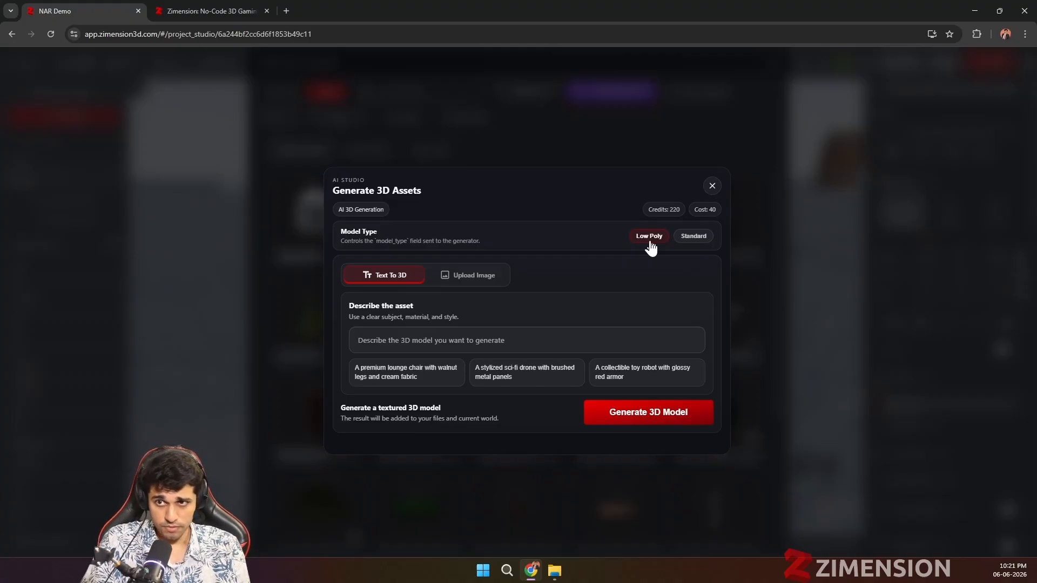
pyautogui.write('A ')
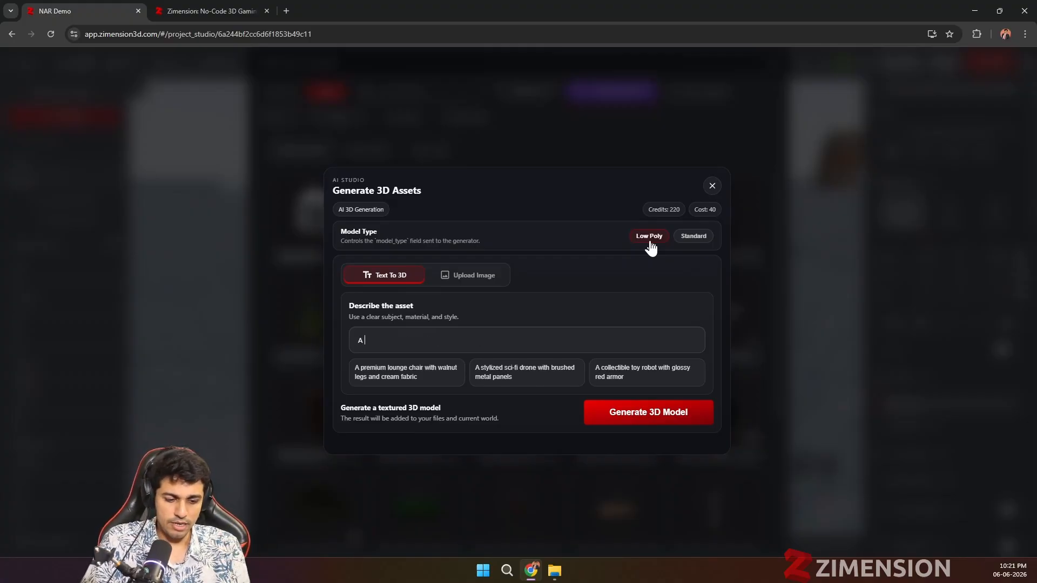
pyautogui.write('lightin')
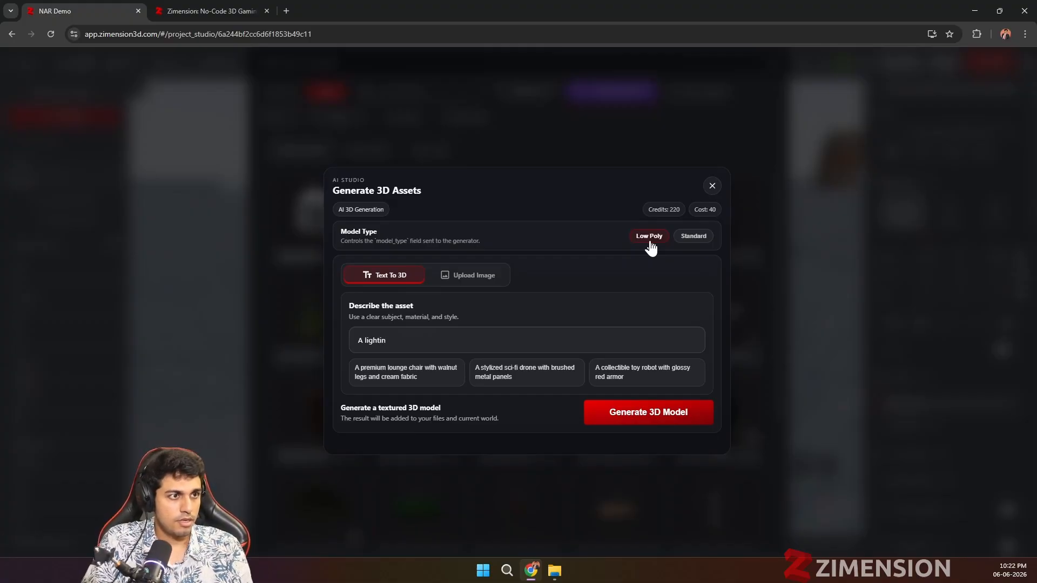
pyautogui.write('ning w')
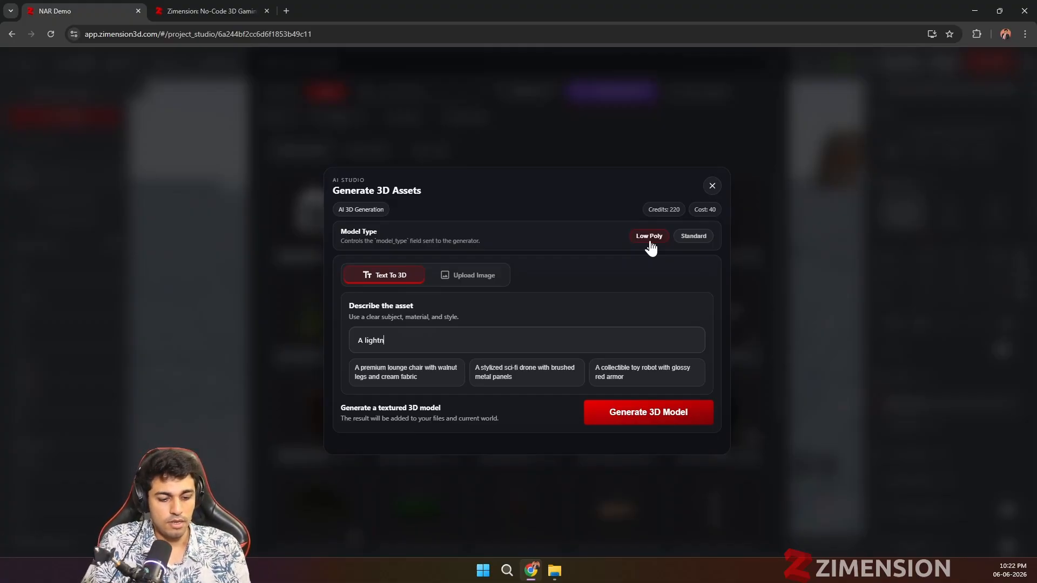
pyautogui.write('a')
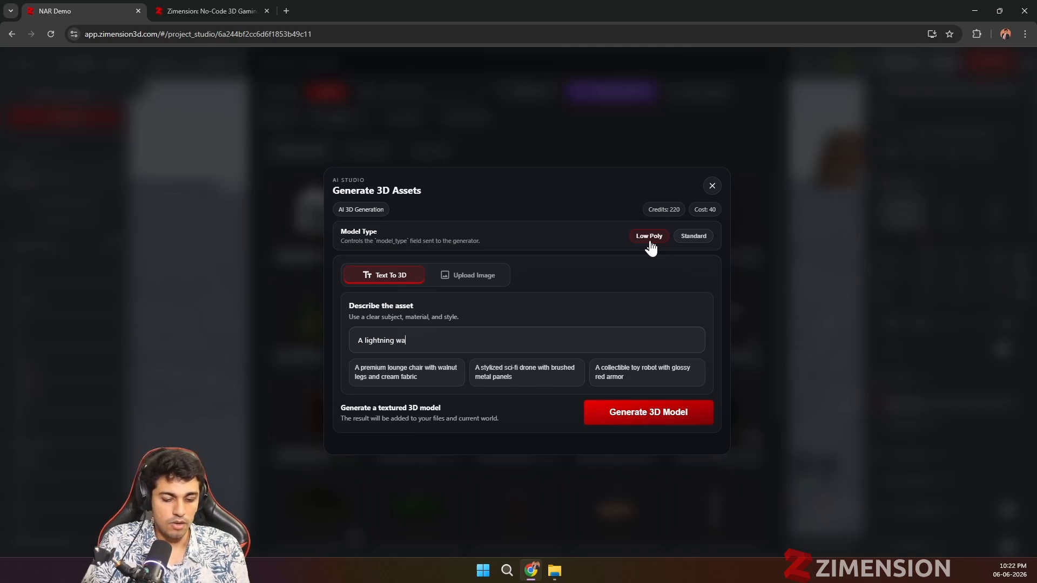
pyautogui.write('rrior')
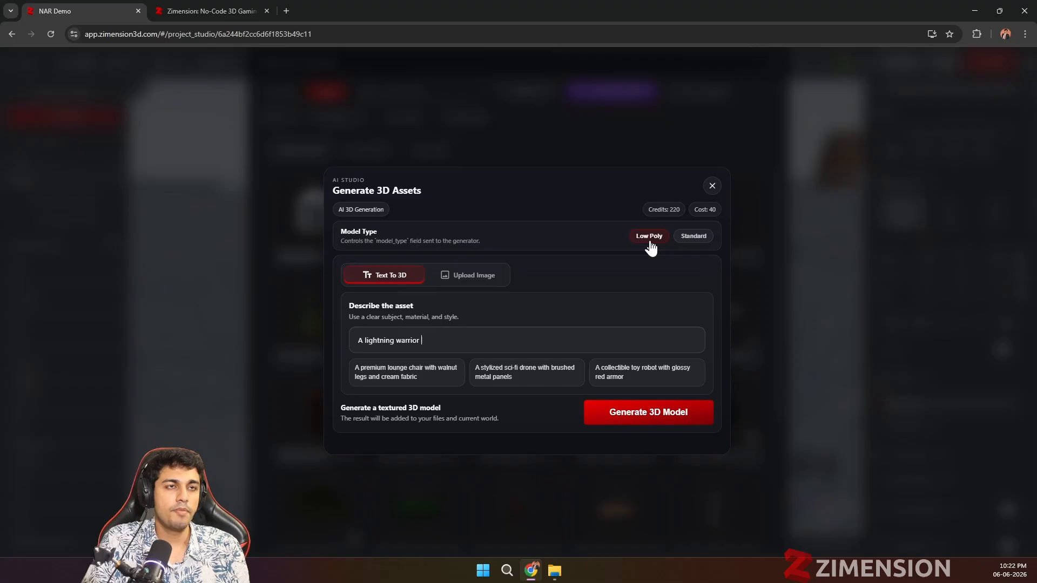
pyautogui.write(' withn')
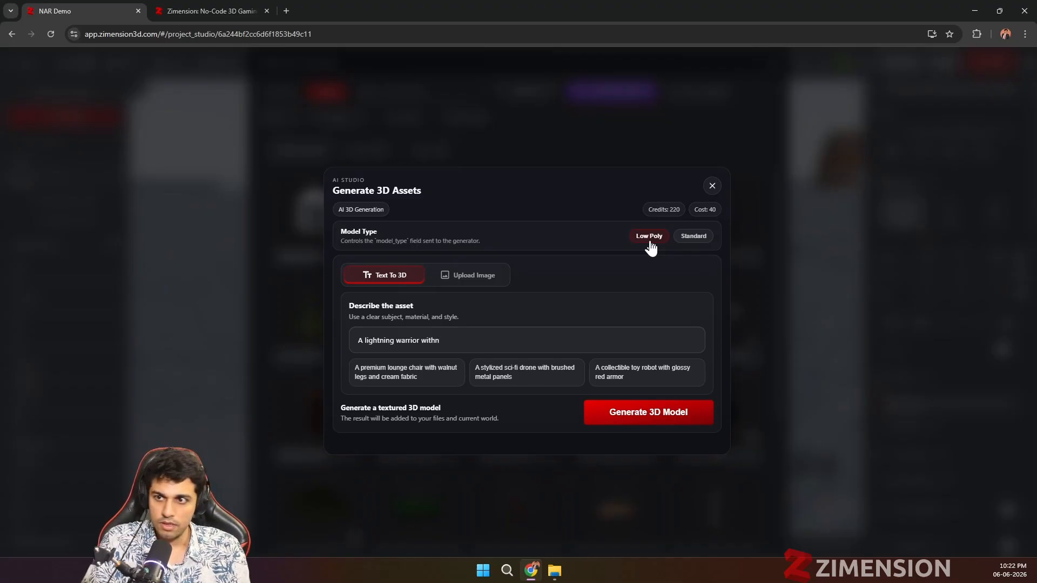
pyautogui.press('BackSpace')
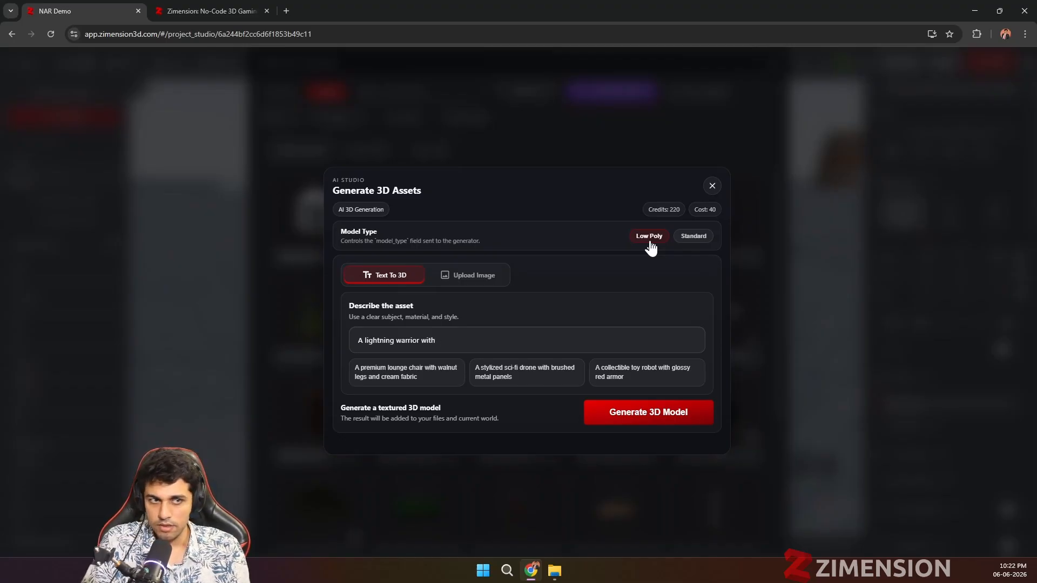
pyautogui.write('a li')
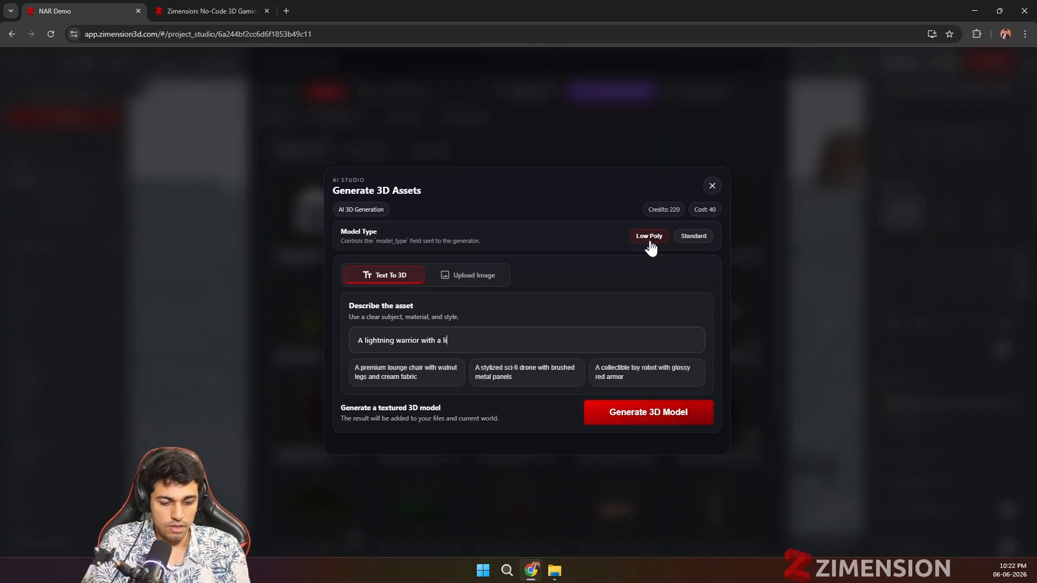
pyautogui.write('gh')
pyautogui.write('tning ')
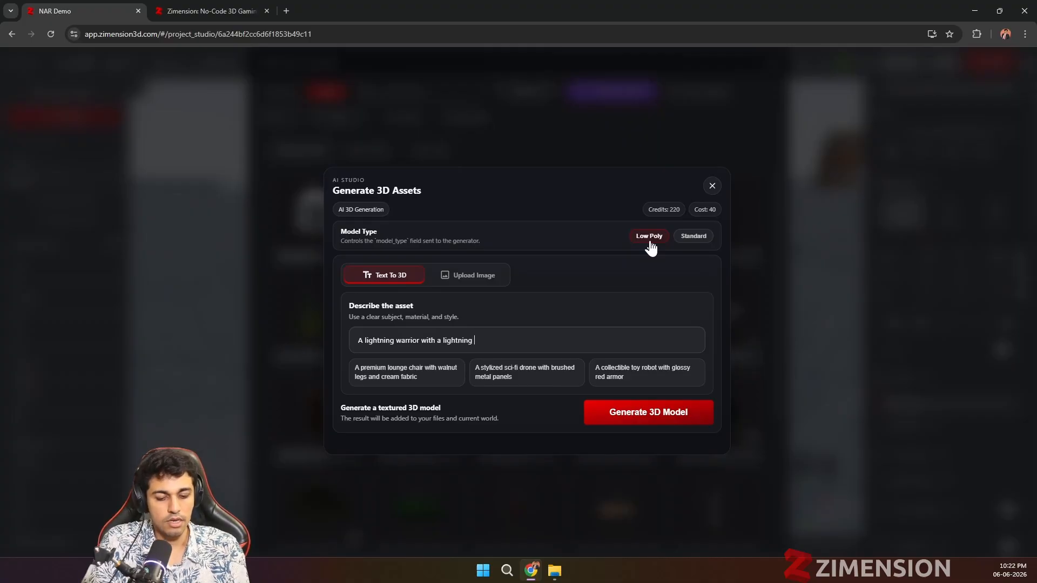
pyautogui.write('sword and ')
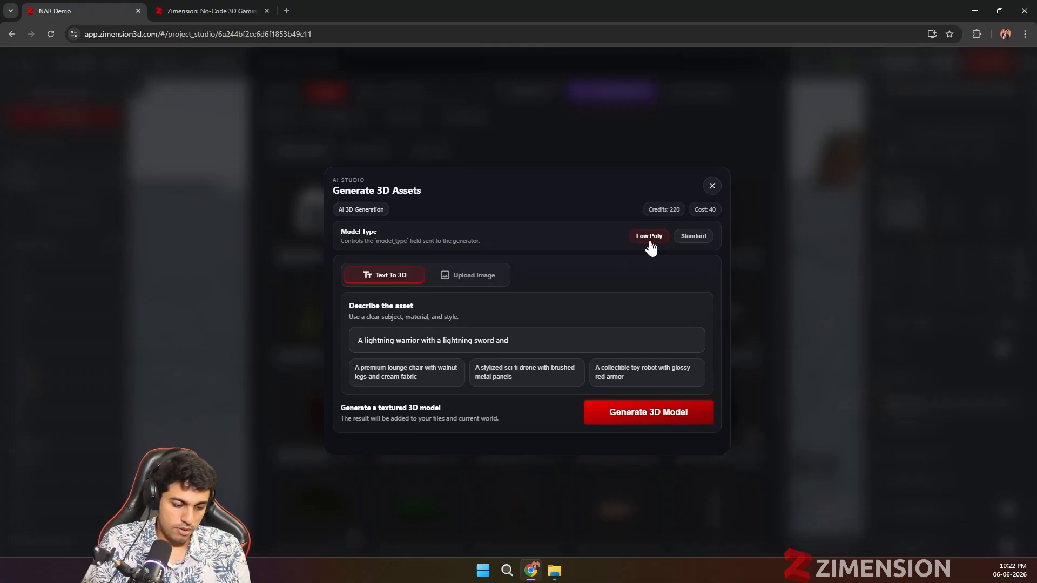
pyautogui.write('Wiking ')
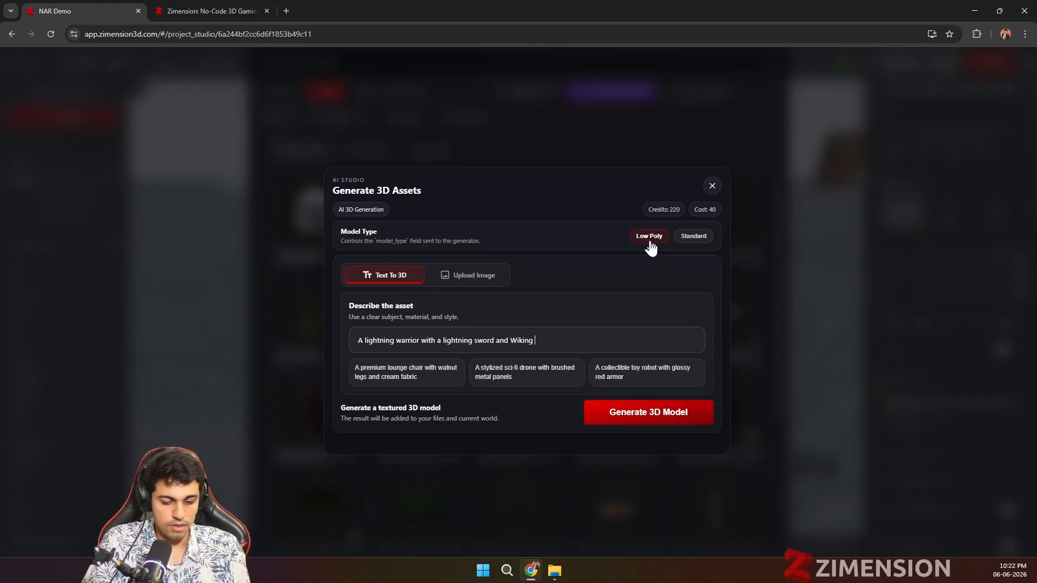
pyautogui.write('tyope')
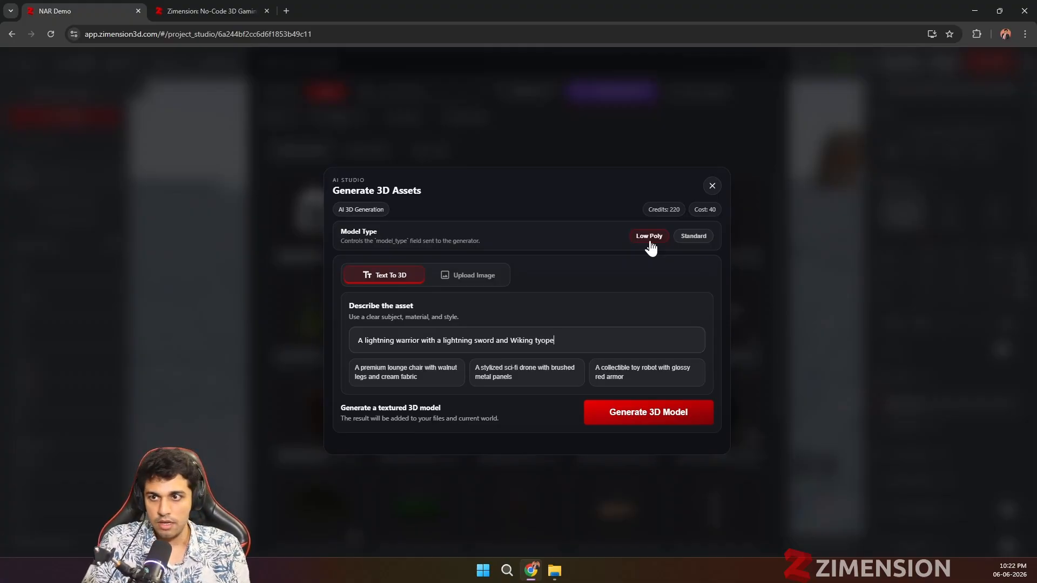
pyautogui.press('BackSpace')
pyautogui.press('BackSpace')
pyautogui.press('BackSpace')
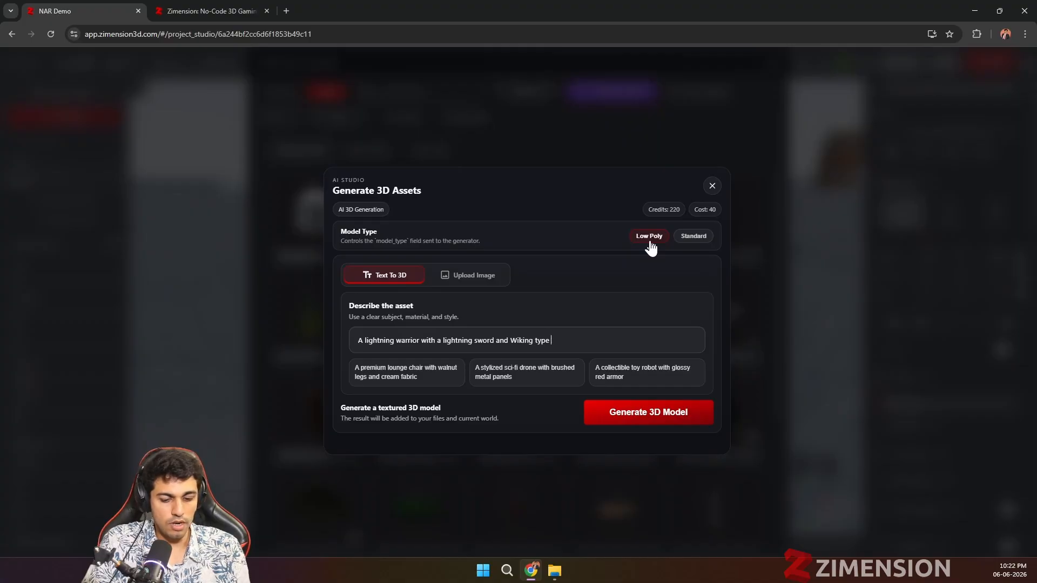
pyautogui.write('aemor')
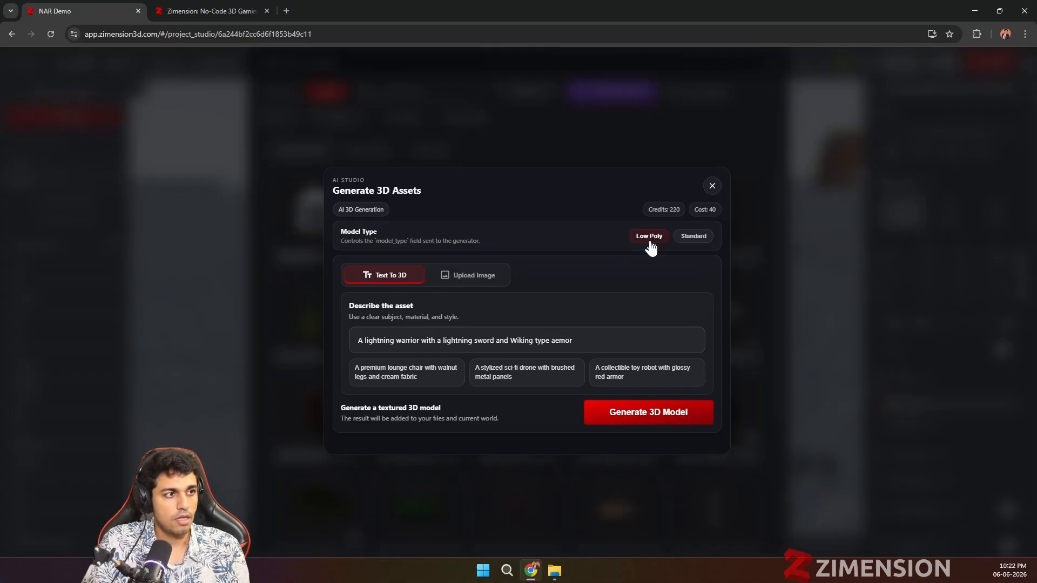
pyautogui.press('BackSpace')
pyautogui.press('BackSpace')
pyautogui.press('BackSpace')
pyautogui.press('BackSpace')
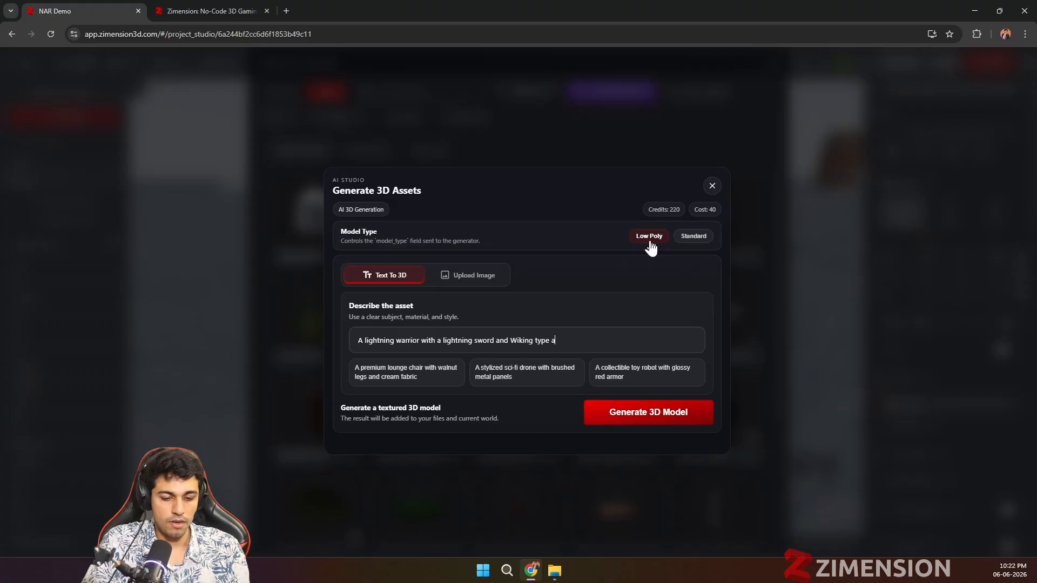
pyautogui.write('rmor')
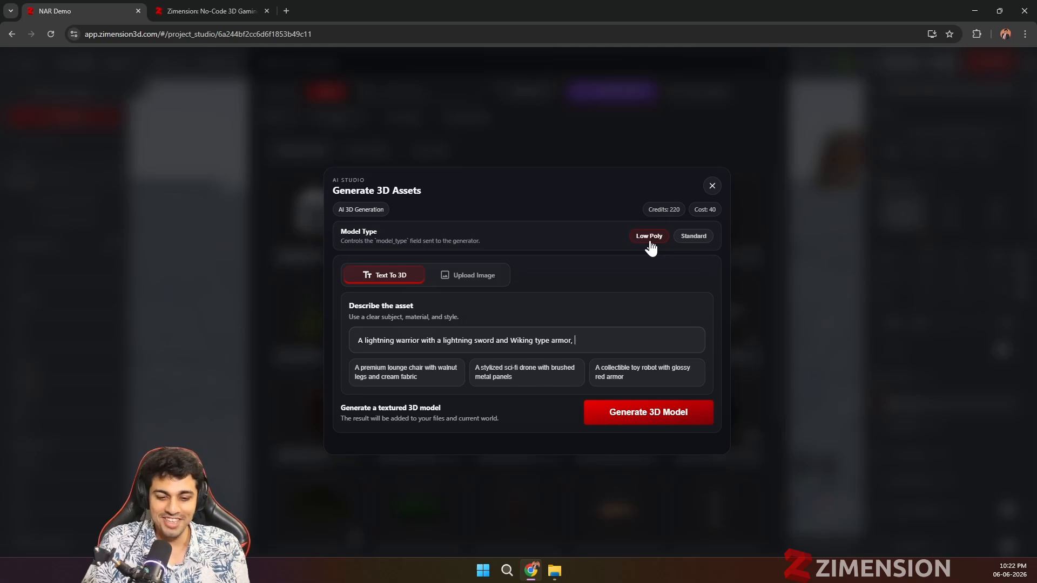
pyautogui.write(', and ')
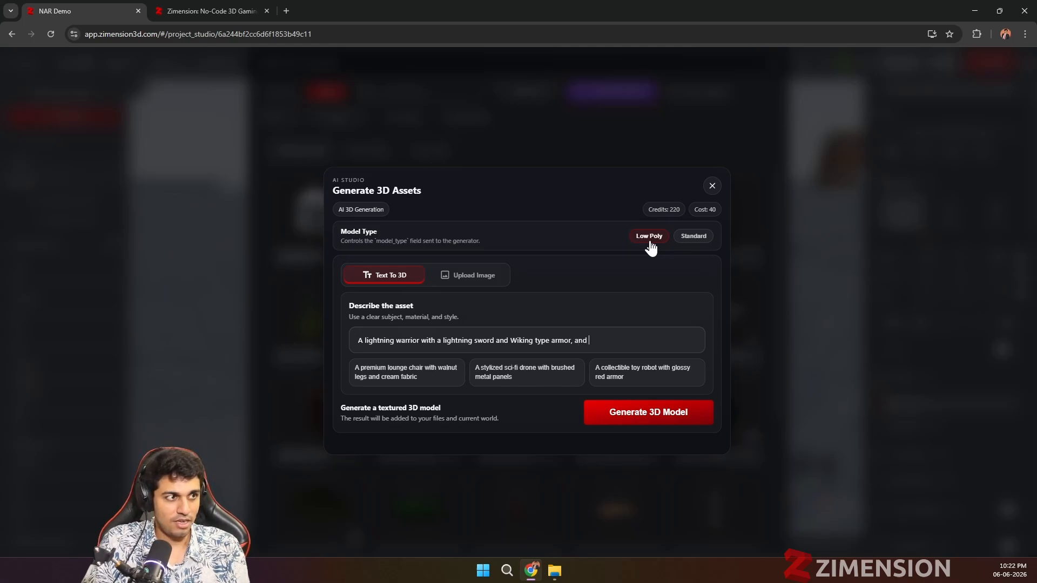
pyautogui.write('make h')
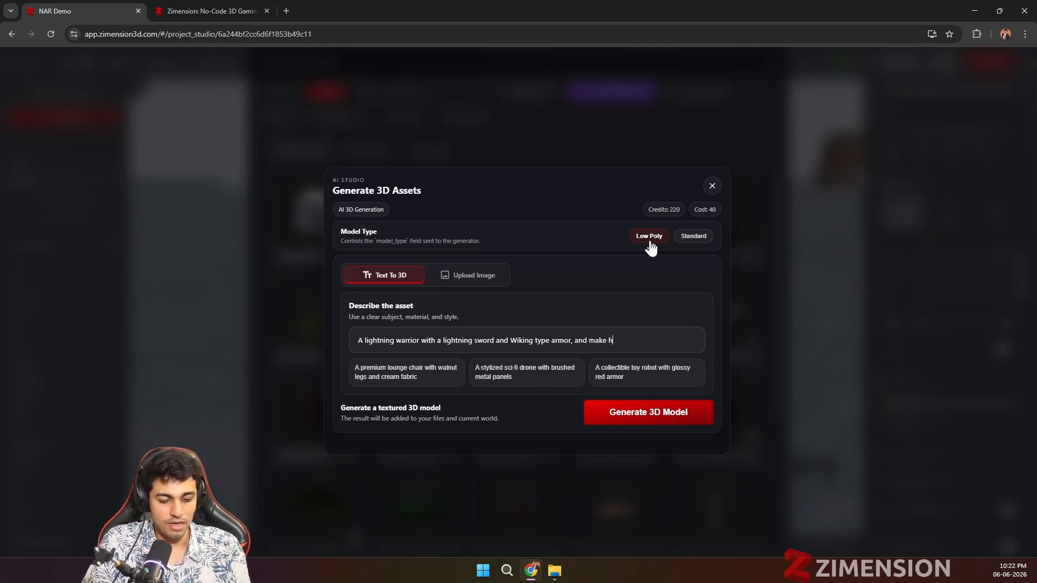
pyautogui.write('im Fat')
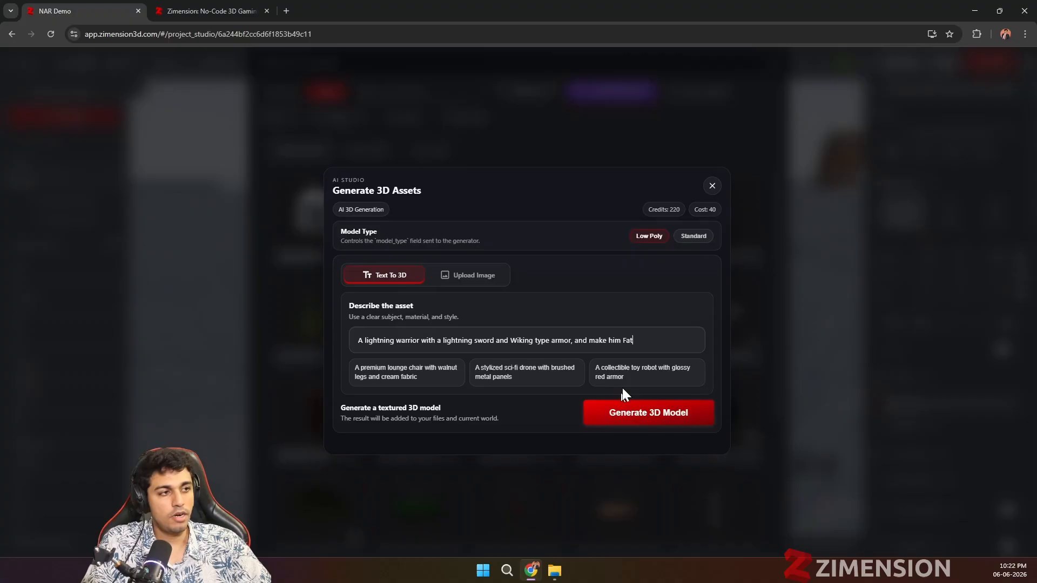
pyautogui.click(652, 416)
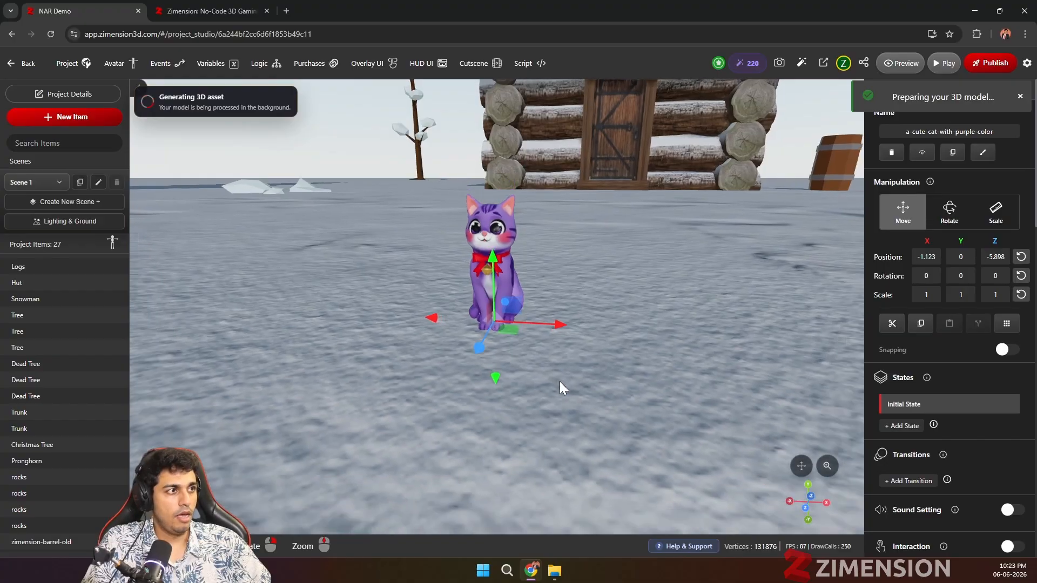
# Step: Scale the purple cat up uniformly to about 8.343 on all axes
pyautogui.click(560, 382)
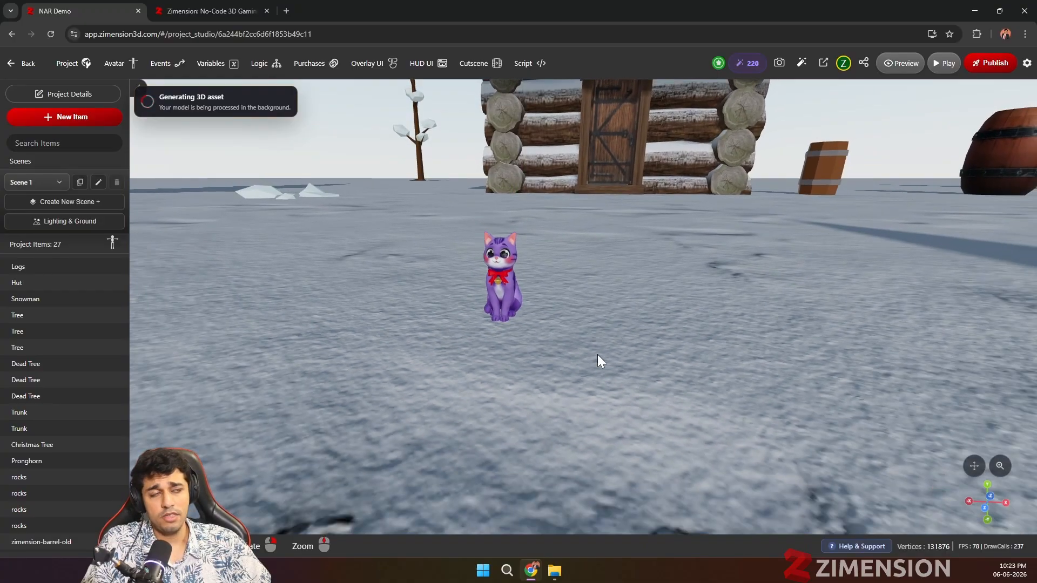
pyautogui.moveTo(598, 354); pyautogui.dragTo(572, 389)
pyautogui.scroll(-6, 572, 389)
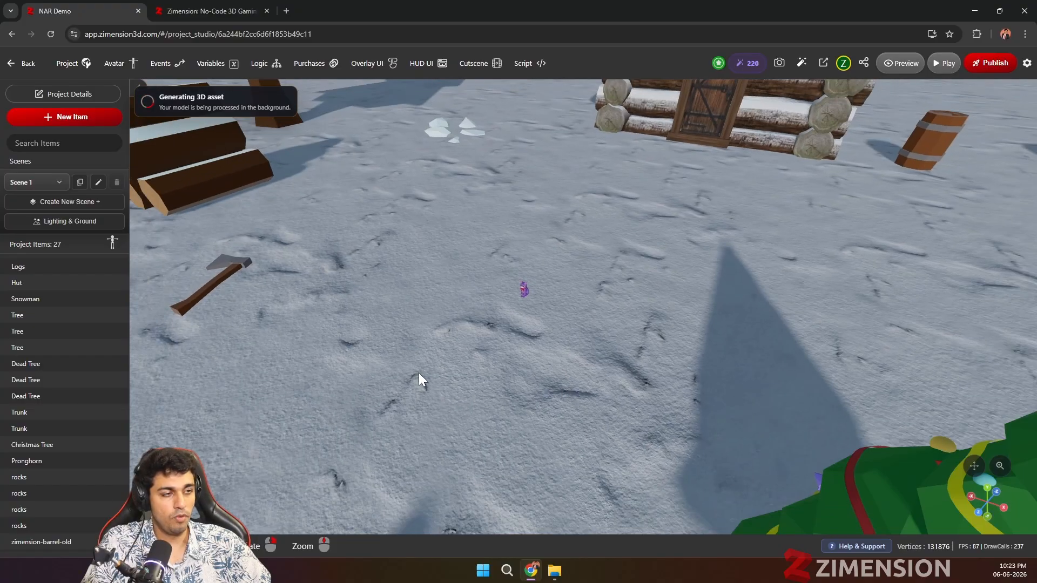
pyautogui.scroll(2, 424, 396)
pyautogui.click(529, 309)
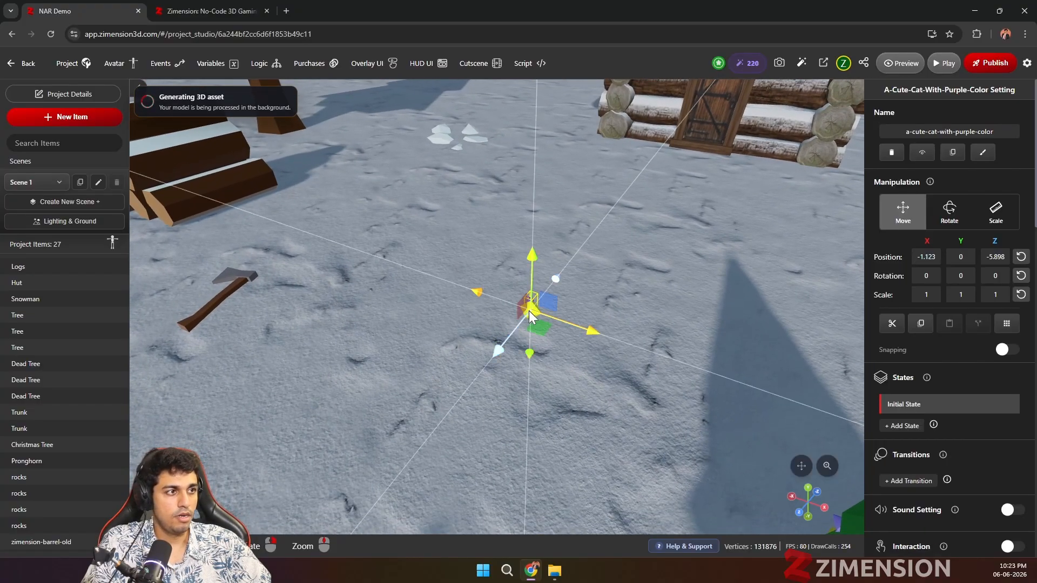
pyautogui.press('f')
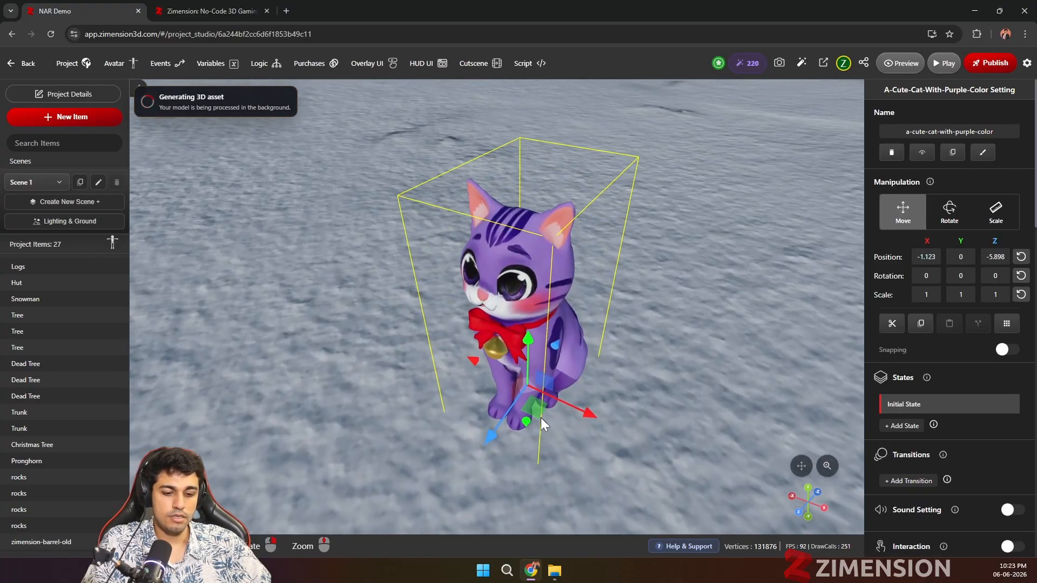
pyautogui.press('r')
pyautogui.scroll(-5, 604, 429)
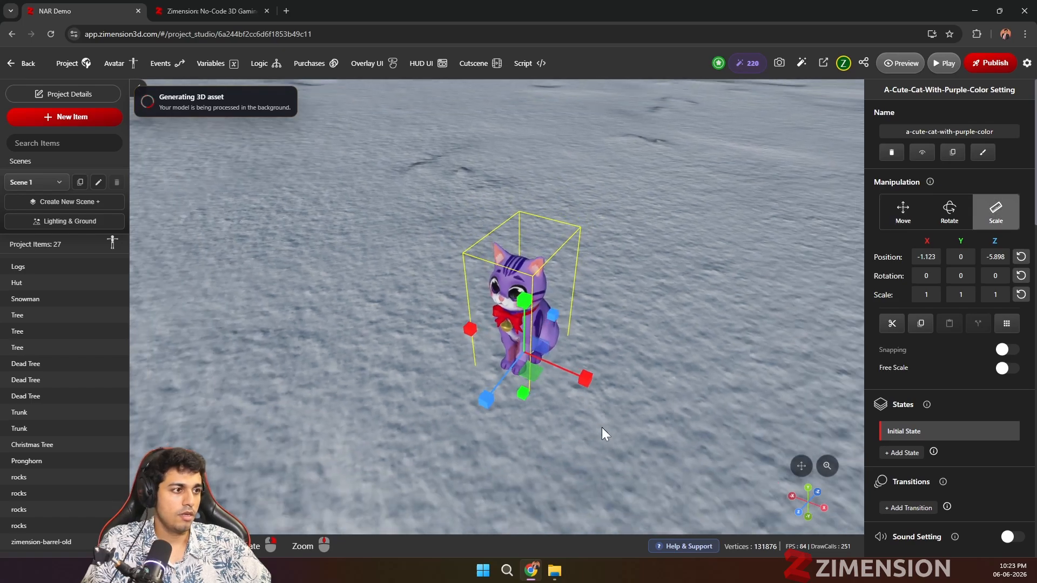
pyautogui.moveTo(582, 365); pyautogui.dragTo(661, 395)
pyautogui.scroll(-5, 661, 395)
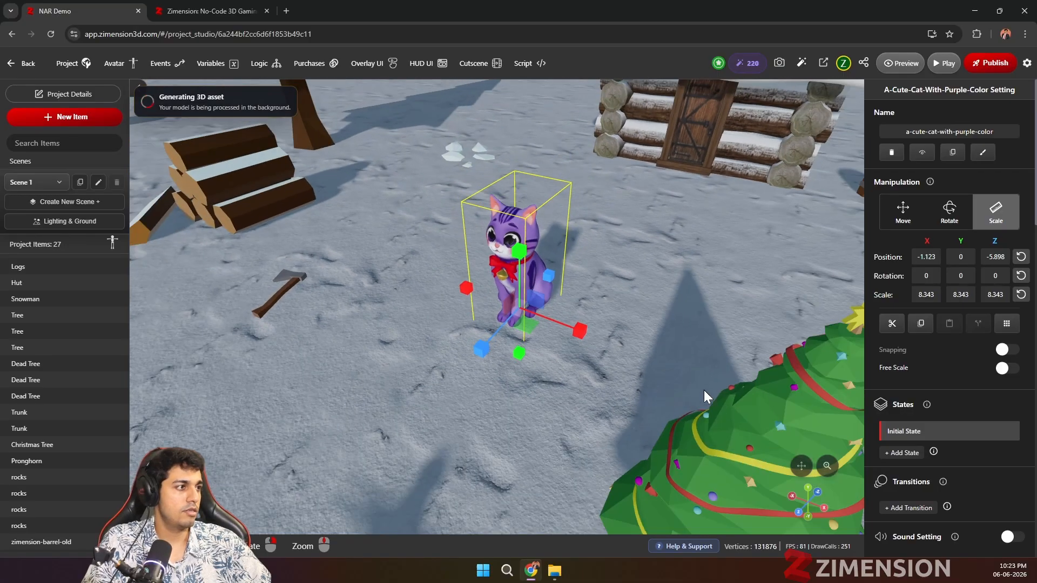
pyautogui.scroll(-10, 581, 354)
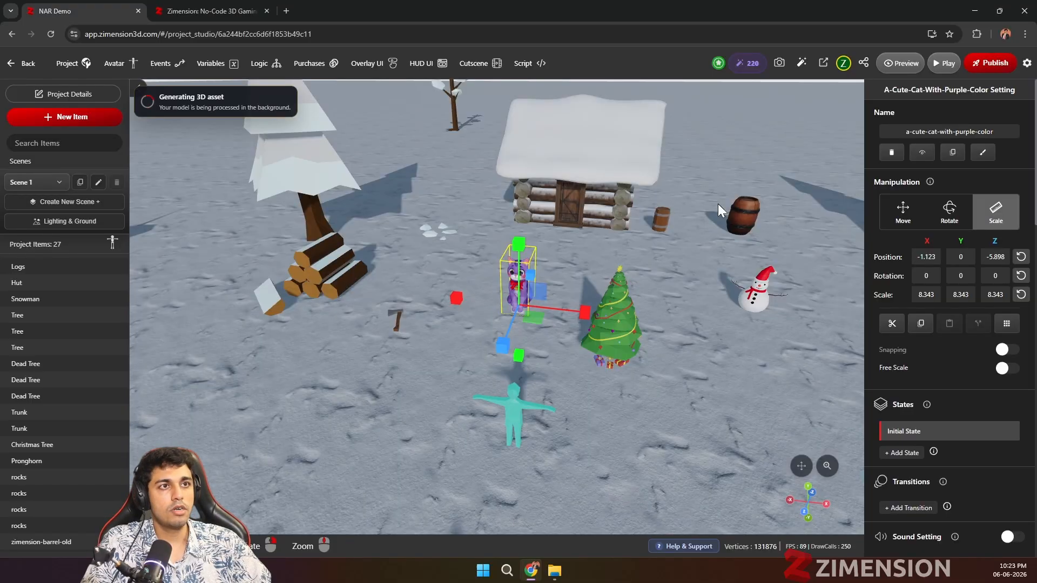
# Step: Move the enlarged purple cat to the other side of the Christmas tree, at about X 4.366 and Z -3.276
pyautogui.scroll(4, 618, 394)
pyautogui.moveTo(653, 412); pyautogui.dragTo(631, 394, button='right')
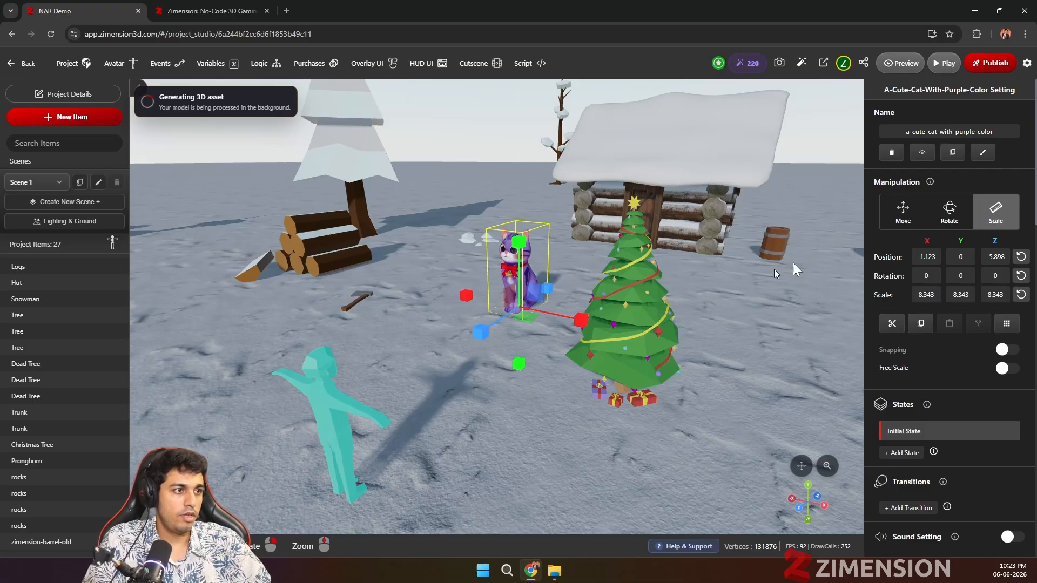
pyautogui.scroll(-2, 642, 301)
pyautogui.moveTo(641, 306); pyautogui.dragTo(579, 325)
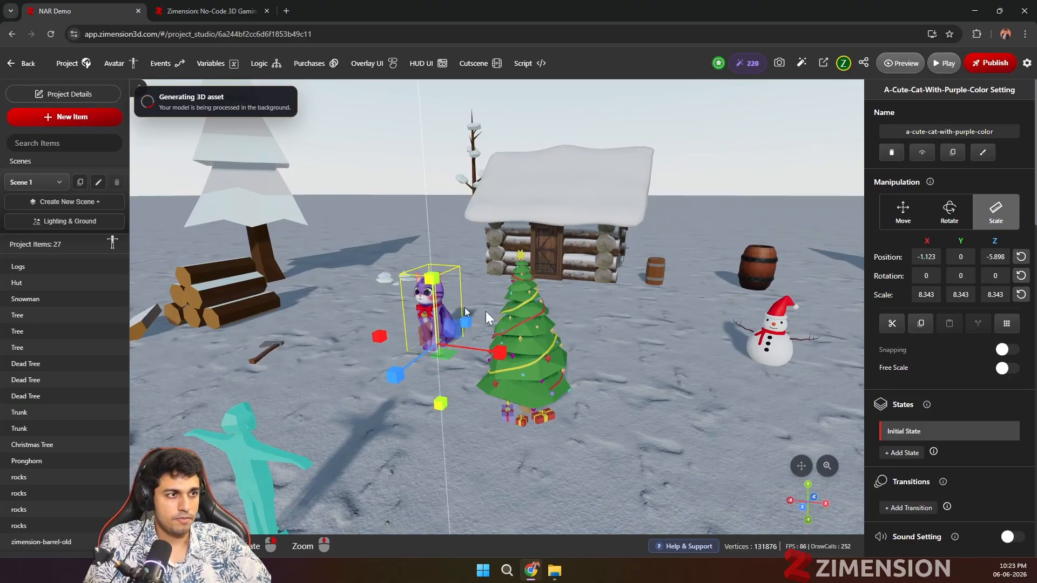
pyautogui.click(903, 212)
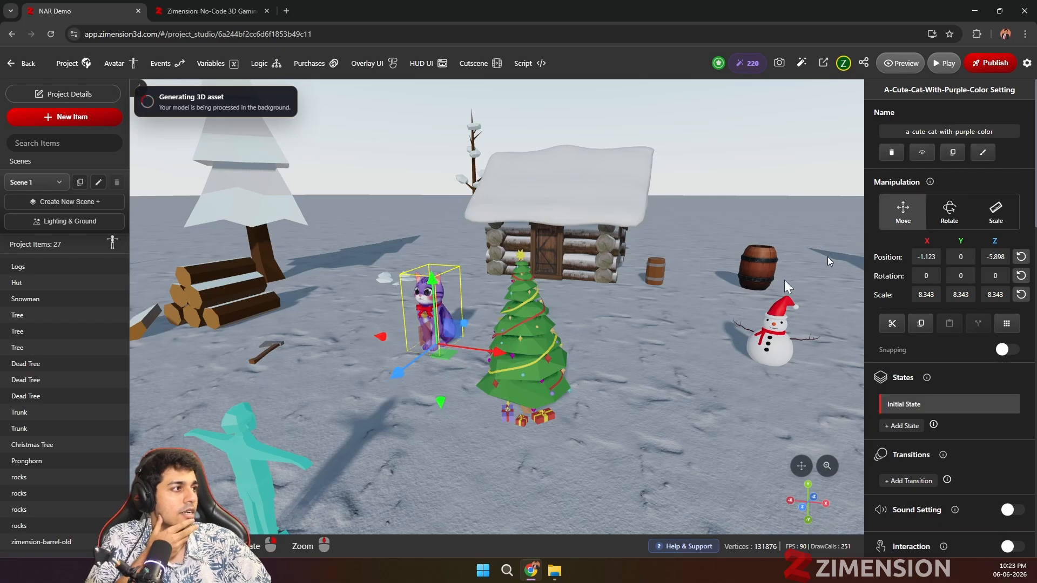
pyautogui.moveTo(388, 373); pyautogui.dragTo(270, 476)
pyautogui.moveTo(413, 429); pyautogui.dragTo(741, 491)
pyautogui.moveTo(741, 450); pyautogui.dragTo(620, 402)
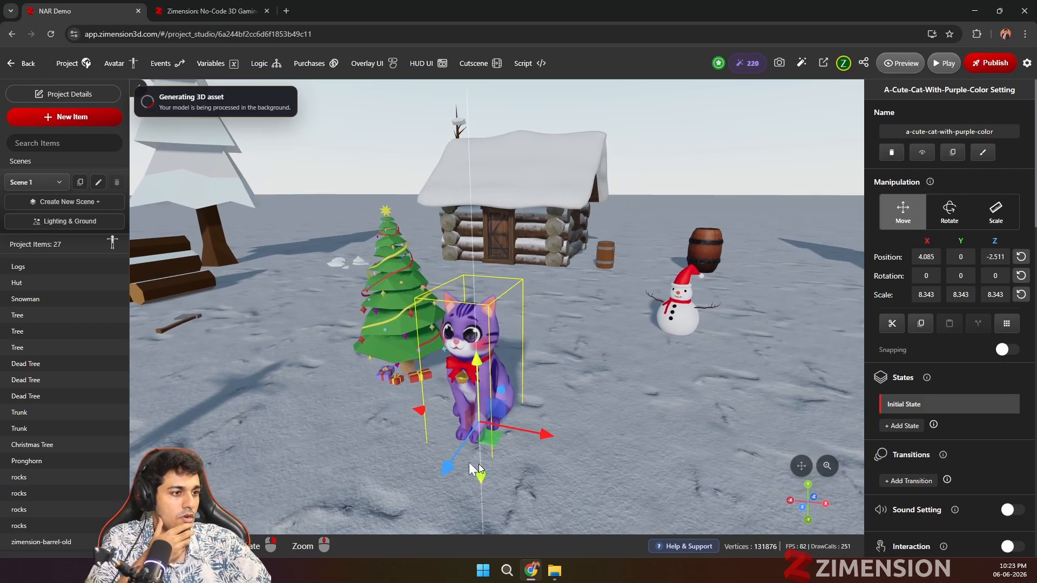
pyautogui.moveTo(449, 467); pyautogui.dragTo(472, 432)
pyautogui.moveTo(559, 412); pyautogui.dragTo(601, 397)
pyautogui.scroll(3, 571, 422)
pyautogui.scroll(-2, 601, 397)
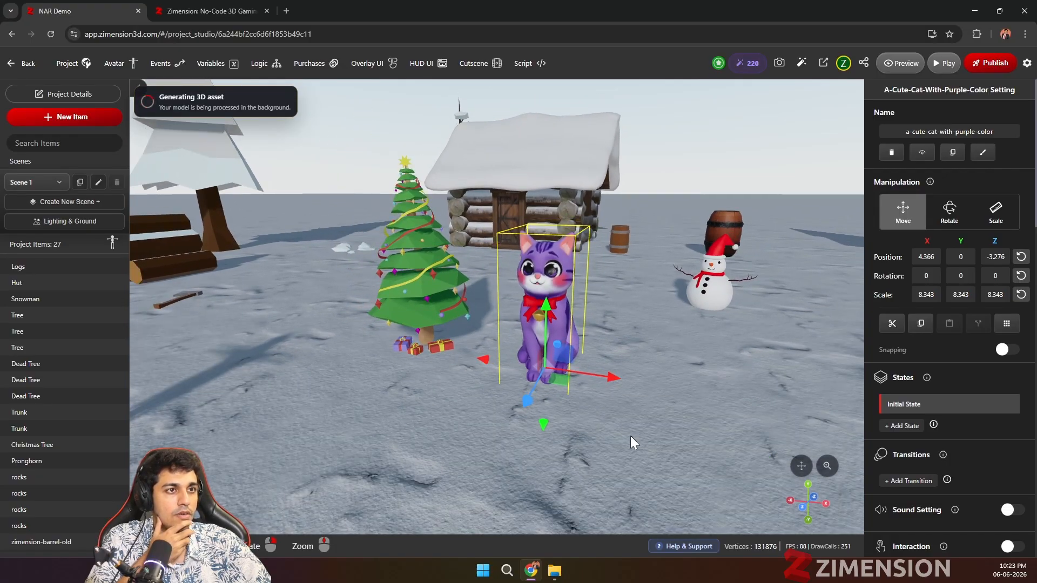
# Step: Frame the cat, tree, hut and snowman, open AI image generation for this view, and choose the Photorealistic mode
pyautogui.moveTo(630, 435); pyautogui.dragTo(626, 428, button='right')
pyautogui.moveTo(626, 428); pyautogui.dragTo(617, 442)
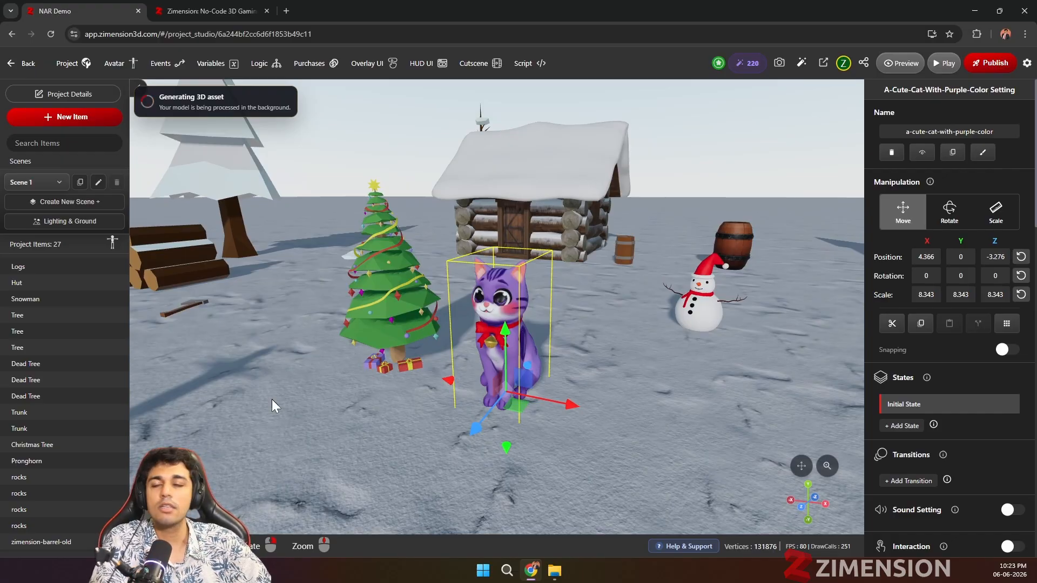
pyautogui.click(801, 63)
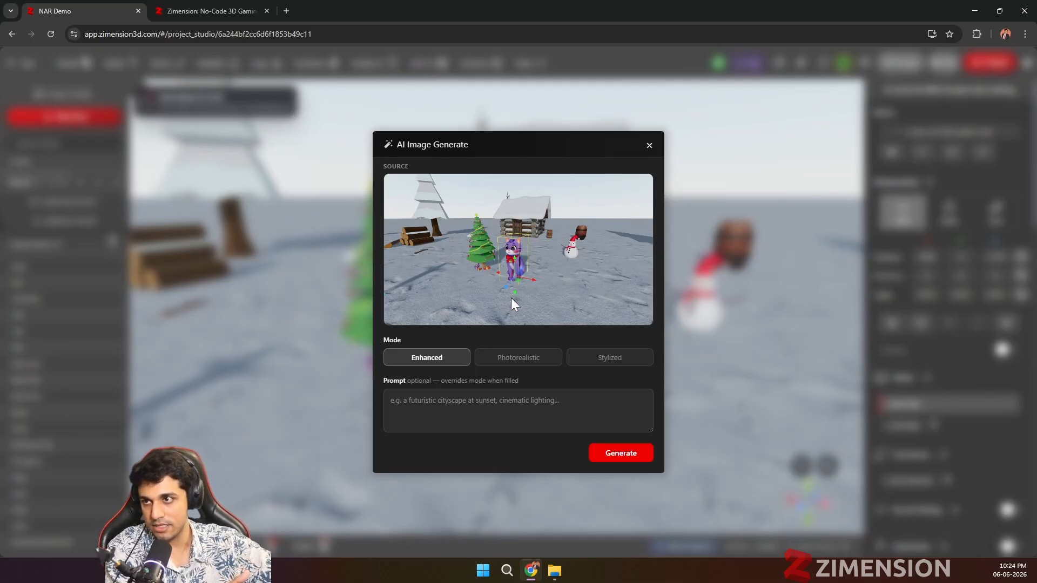
pyautogui.click(505, 367)
pyautogui.click(608, 364)
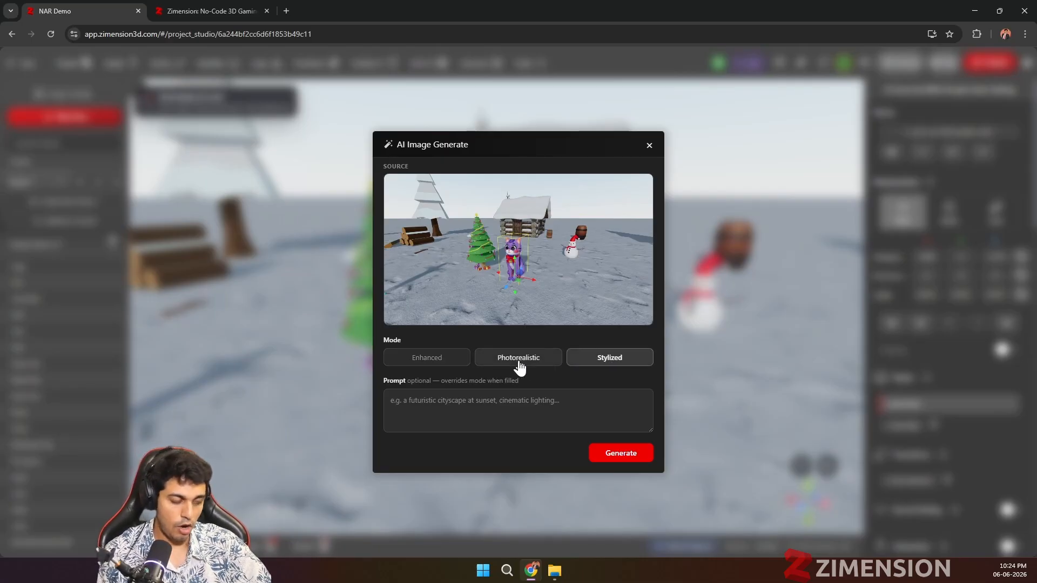
pyautogui.click(520, 367)
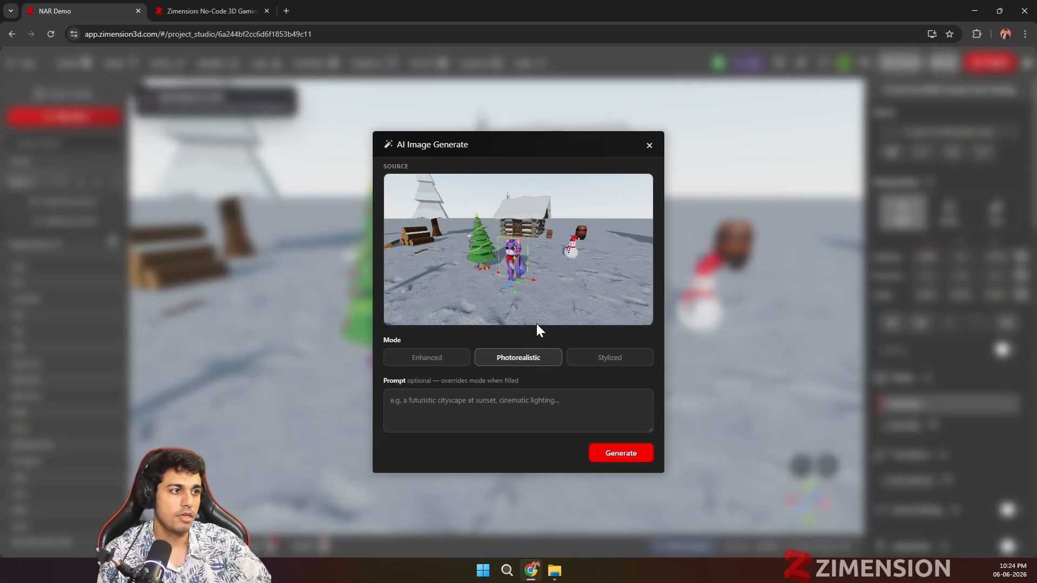
# Step: Generate an AI image of the scene from the prompt "A an interesting ultr realisting cenematic"
pyautogui.click(470, 409)
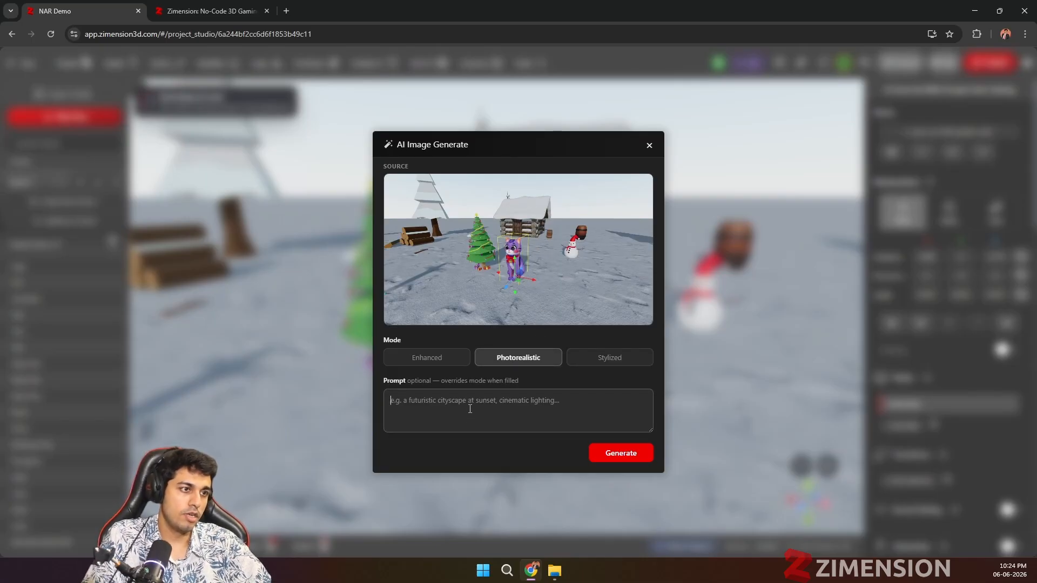
pyautogui.write('A ')
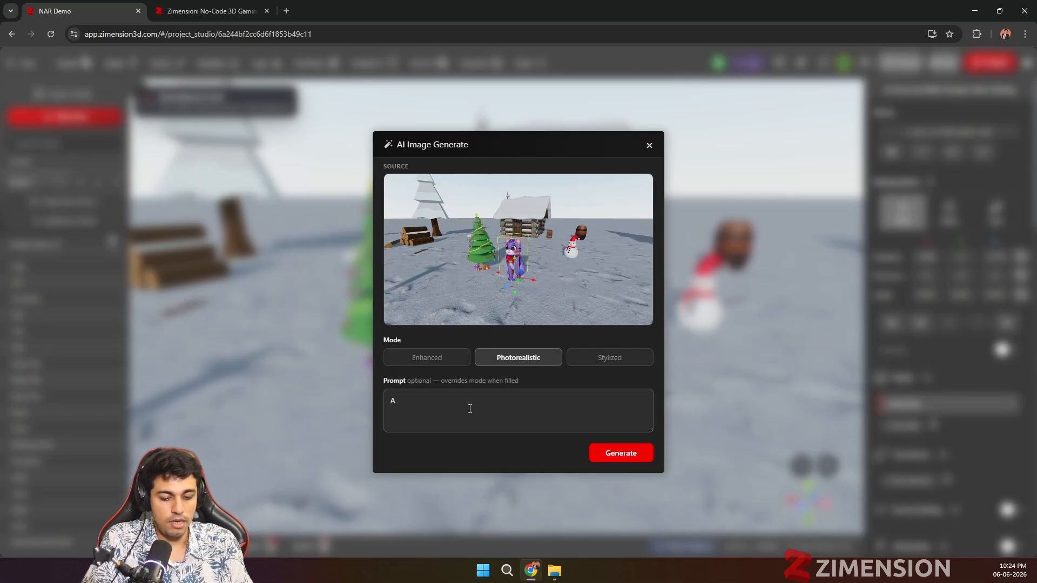
pyautogui.write('an interesting')
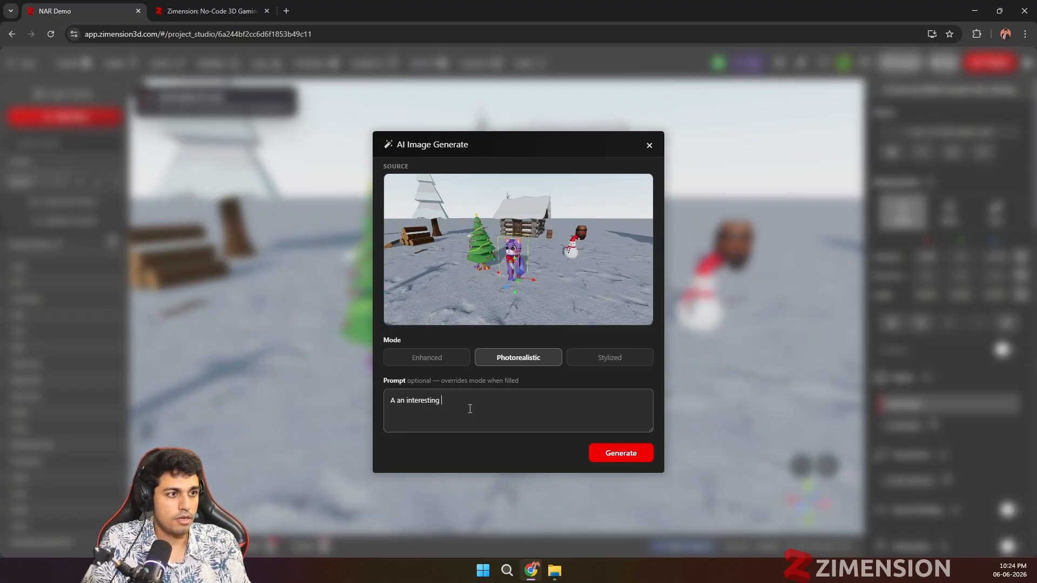
pyautogui.write('ultr')
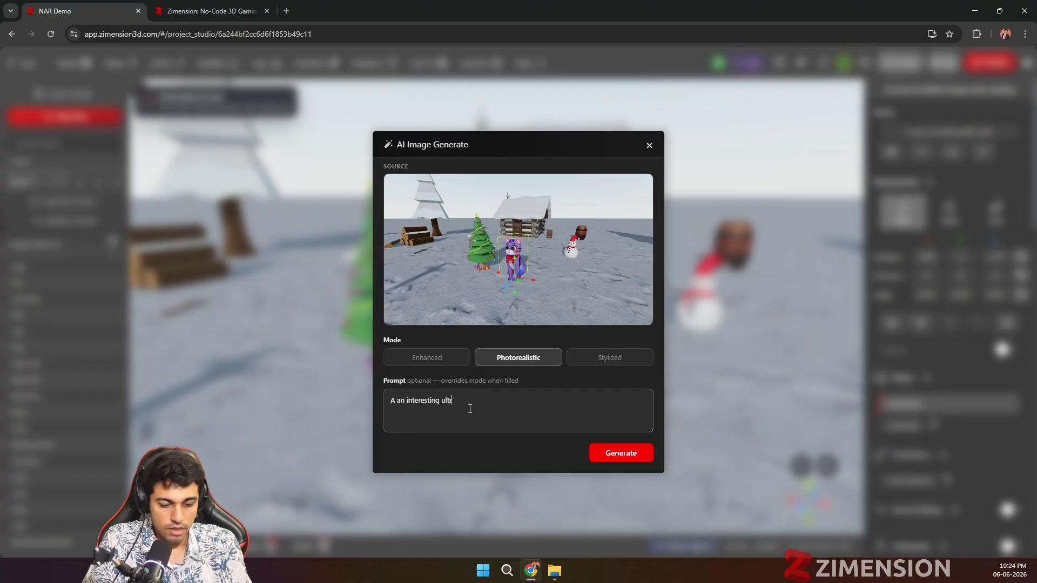
pyautogui.write(' realistin')
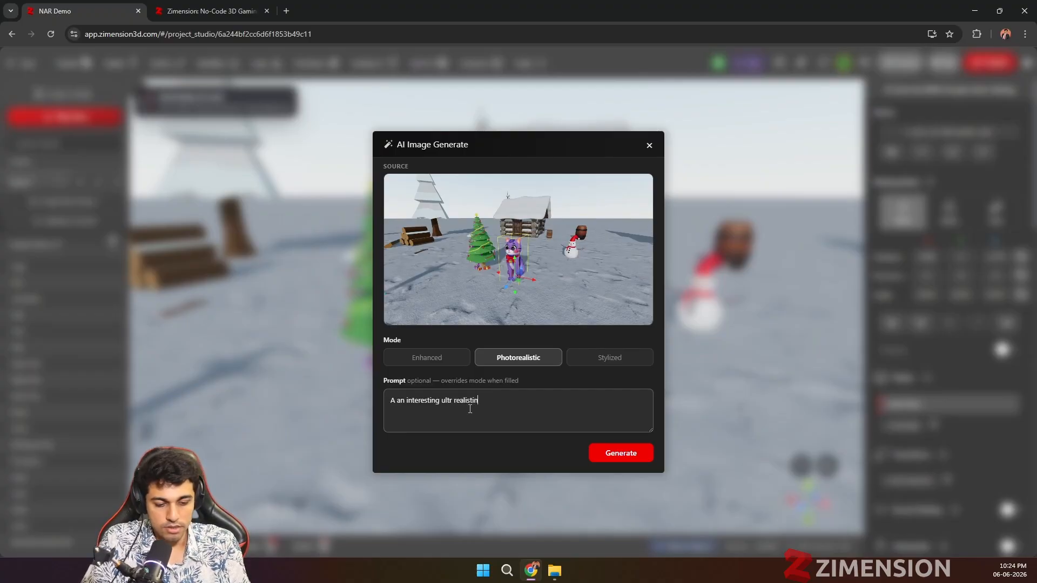
pyautogui.write('g cenemat')
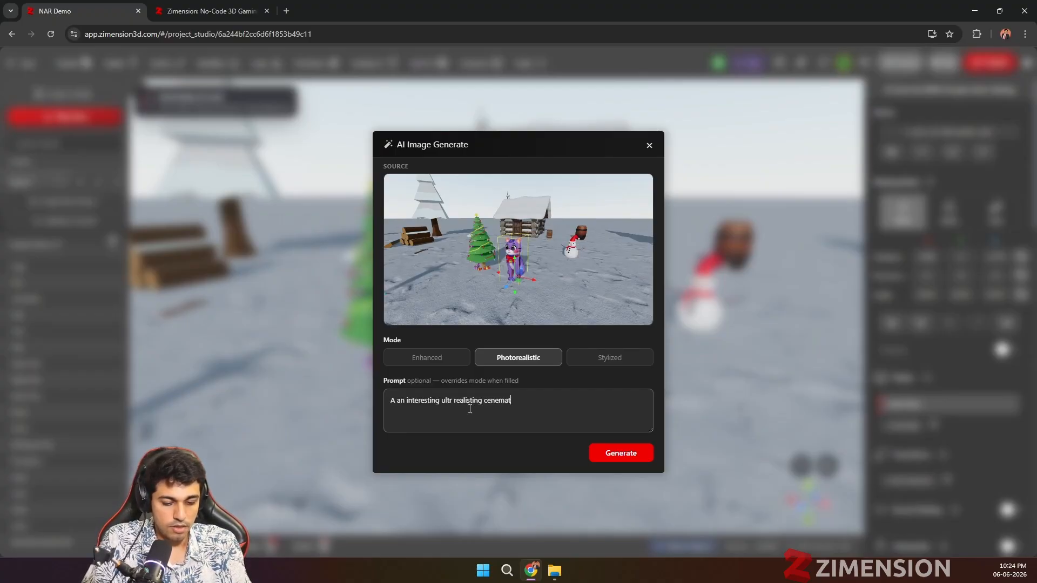
pyautogui.write('ic')
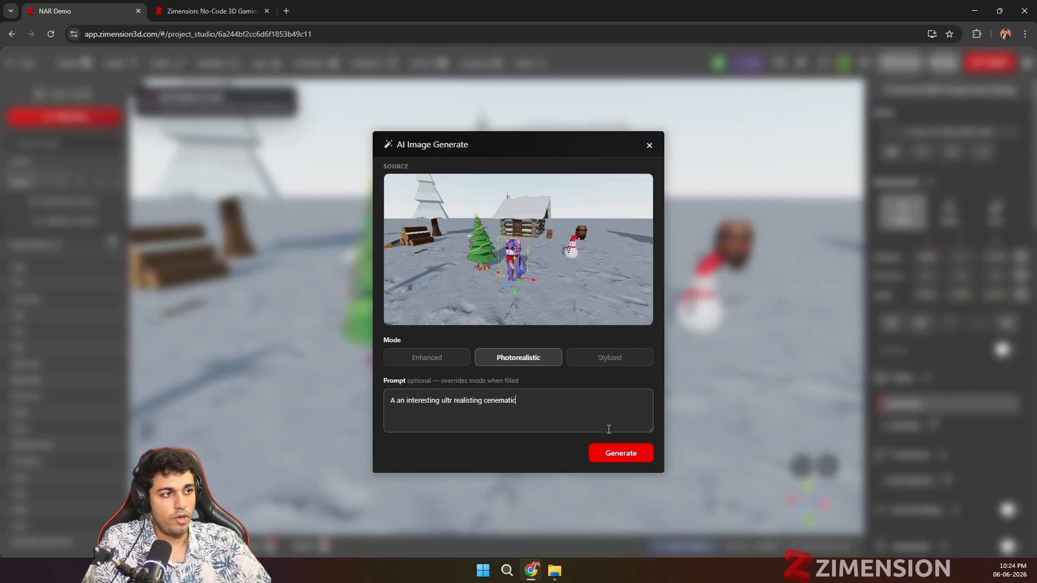
pyautogui.click(614, 460)
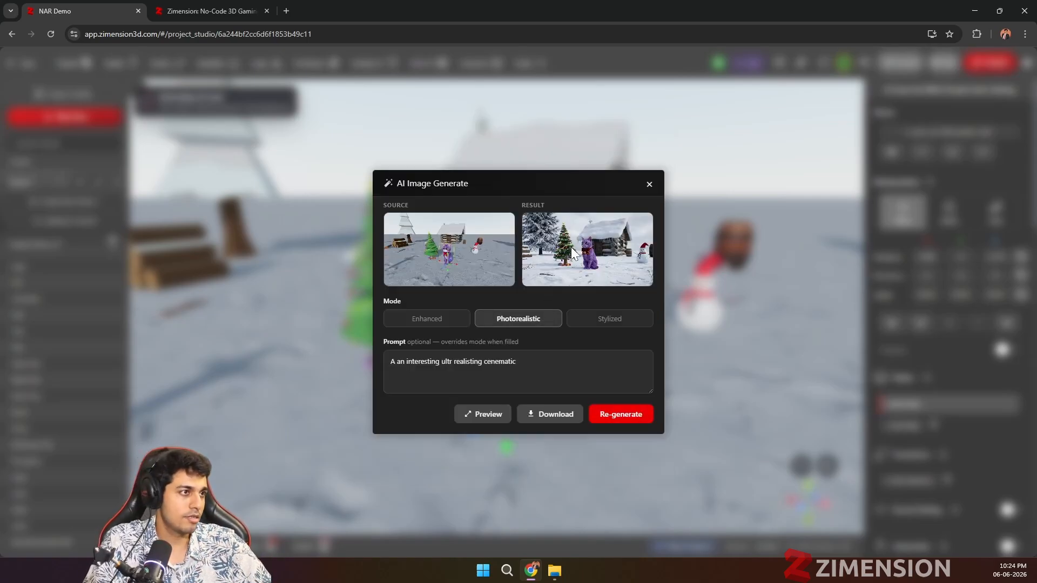
# Step: Preview the generated image at full size and save it to Downloads as ai-generated-1780764893540.png
pyautogui.click(477, 417)
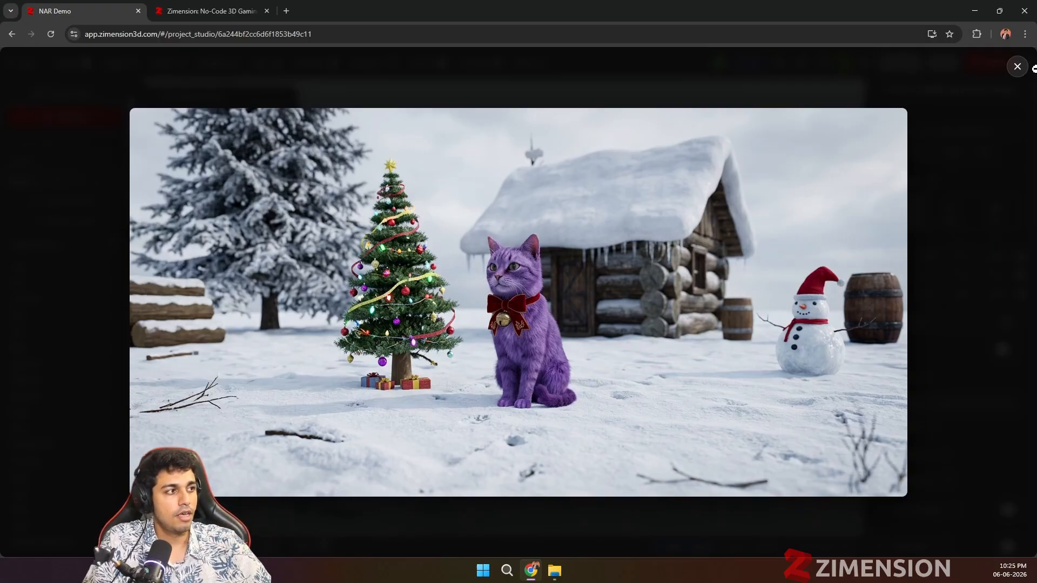
pyautogui.click(1016, 66)
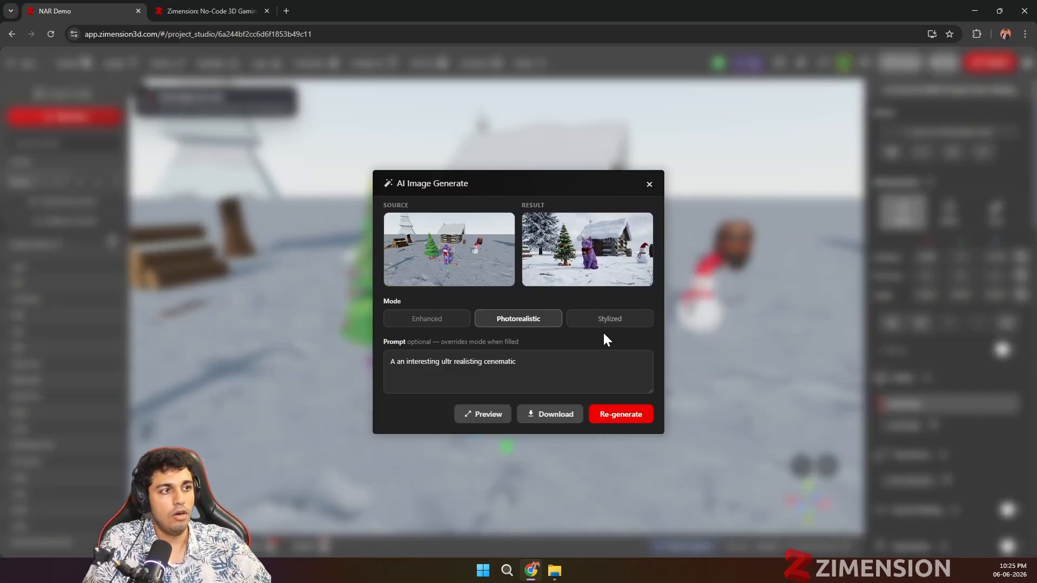
pyautogui.click(531, 415)
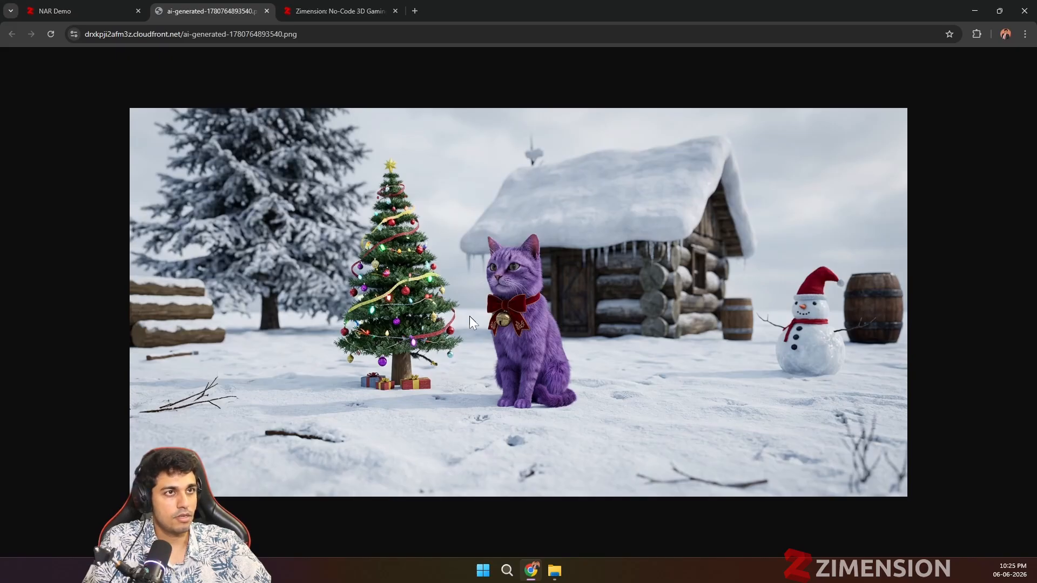
pyautogui.rightClick(420, 144)
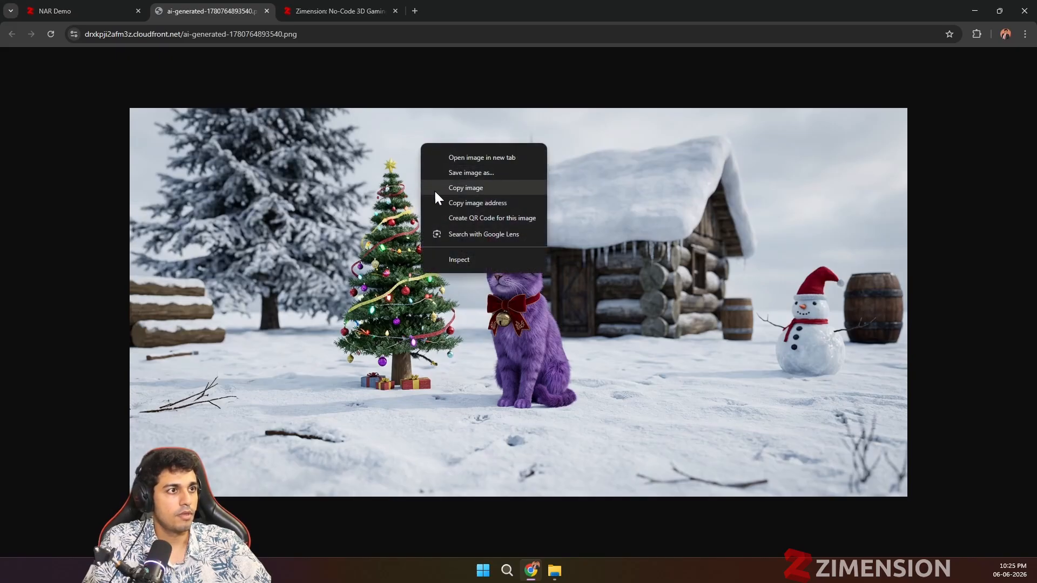
pyautogui.click(471, 174)
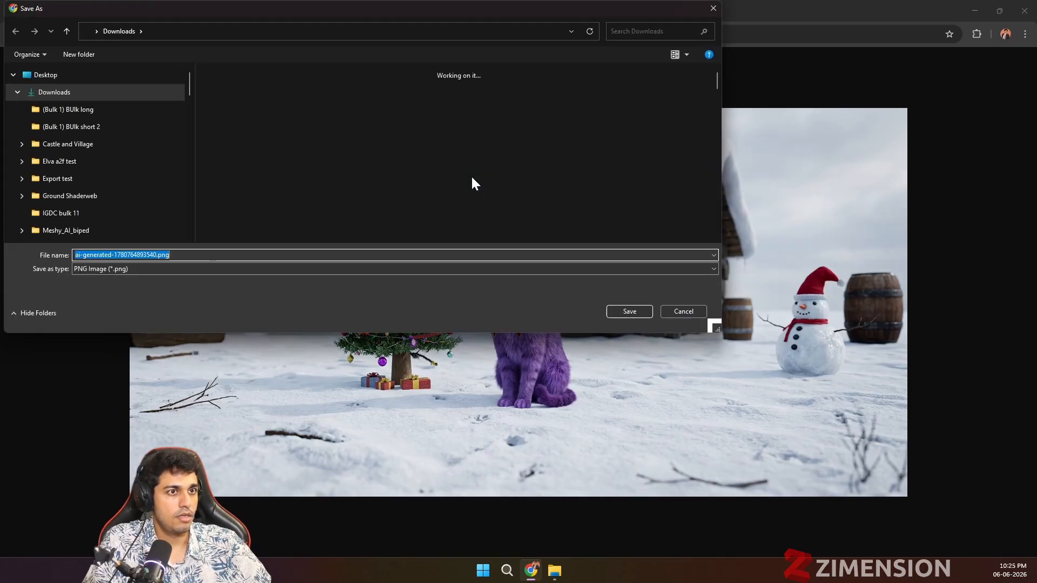
pyautogui.click(614, 309)
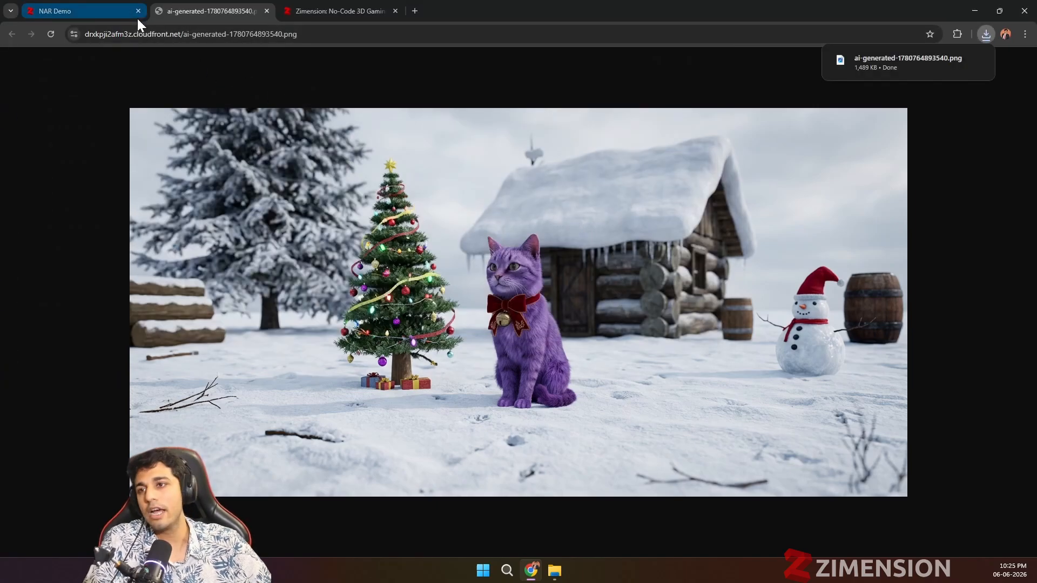
# Step: Return to the NAR Demo project and regenerate the AI image in Stylized mode with the prompt "A an interesting lowpoly colorful"
pyautogui.moveTo(137, 19)
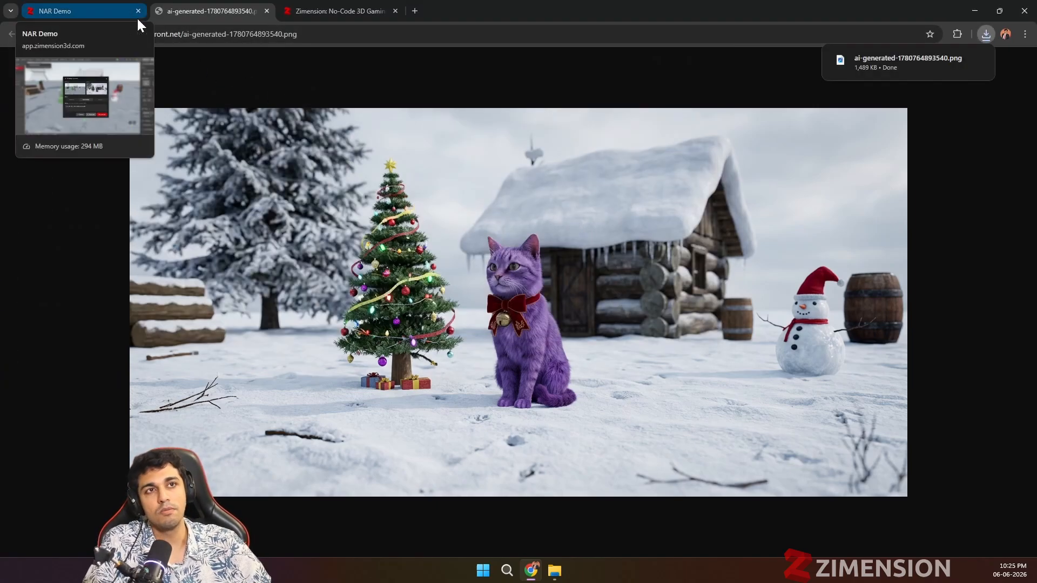
pyautogui.click(95, 11)
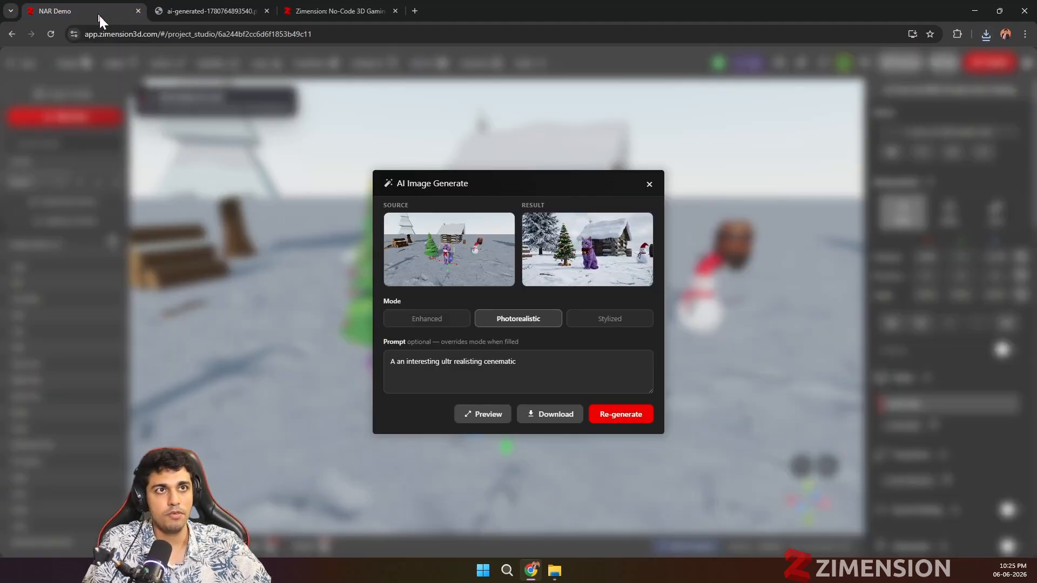
pyautogui.click(582, 321)
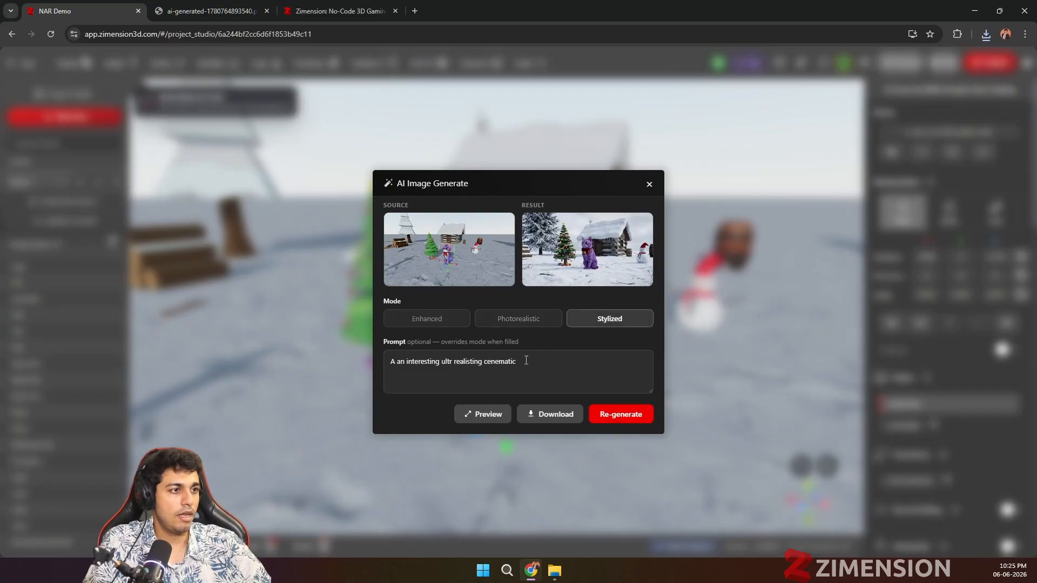
pyautogui.moveTo(523, 361); pyautogui.dragTo(442, 367)
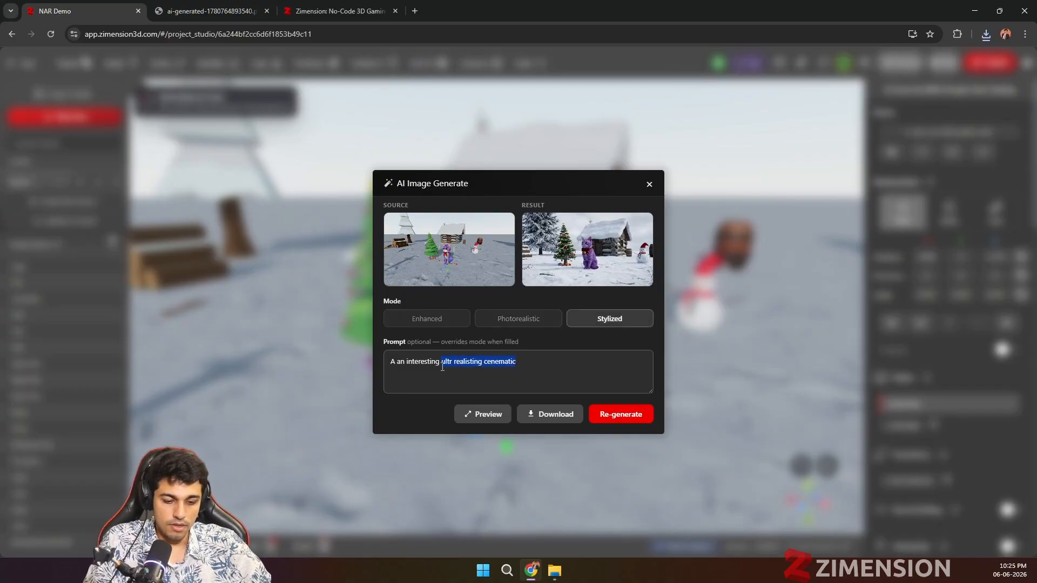
pyautogui.write('lowpoly')
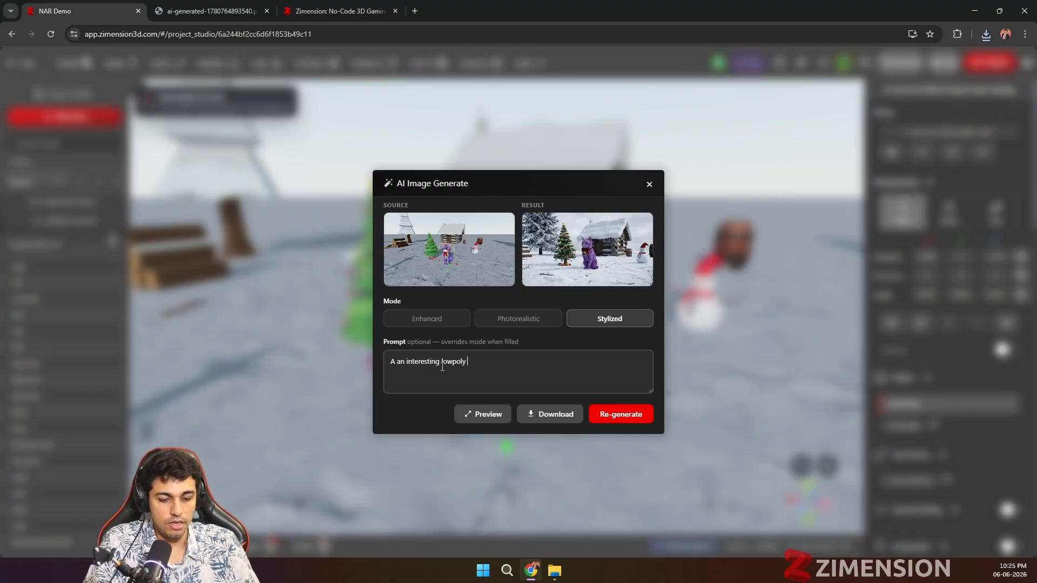
pyautogui.write(' colorful')
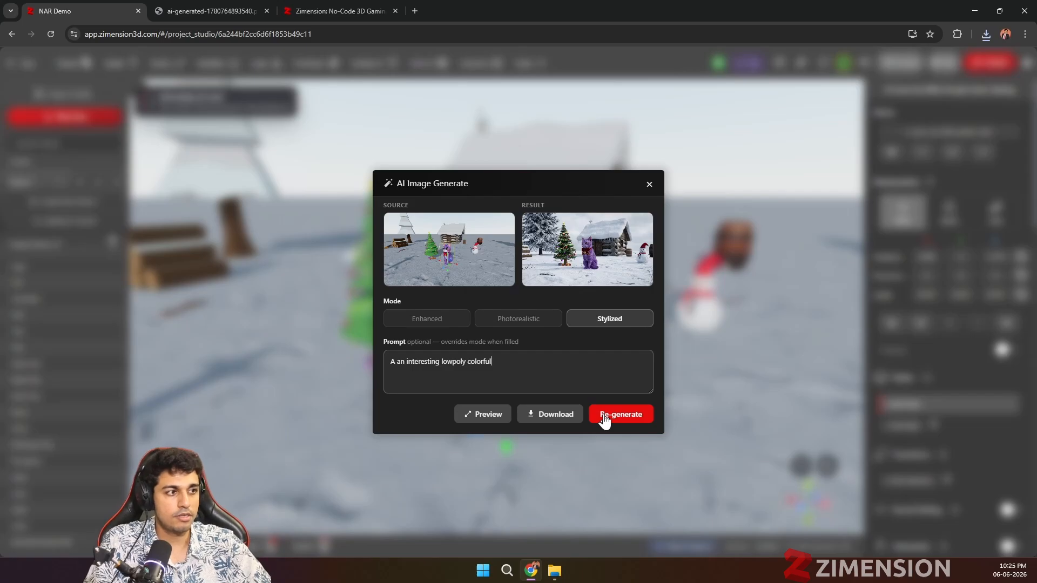
pyautogui.click(604, 420)
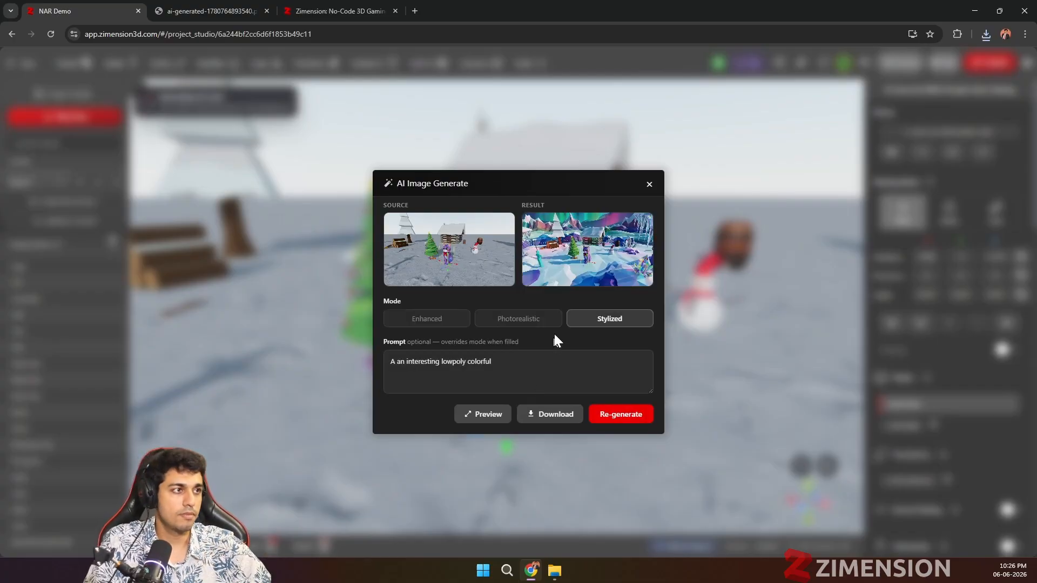
# Step: Preview the stylized image at full size, and close the preview and the AI image generation dialog
pyautogui.click(475, 414)
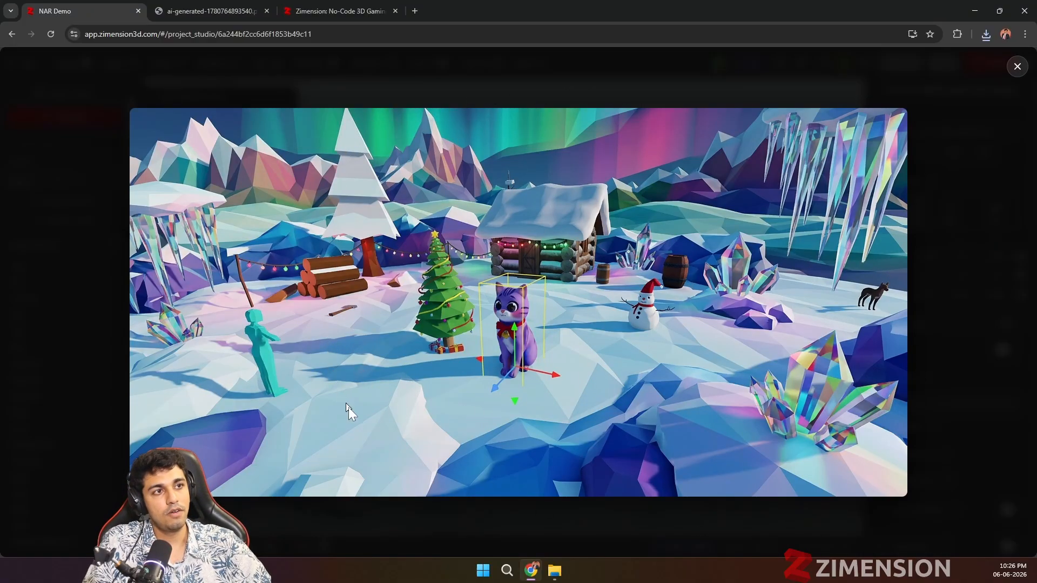
pyautogui.click(1017, 66)
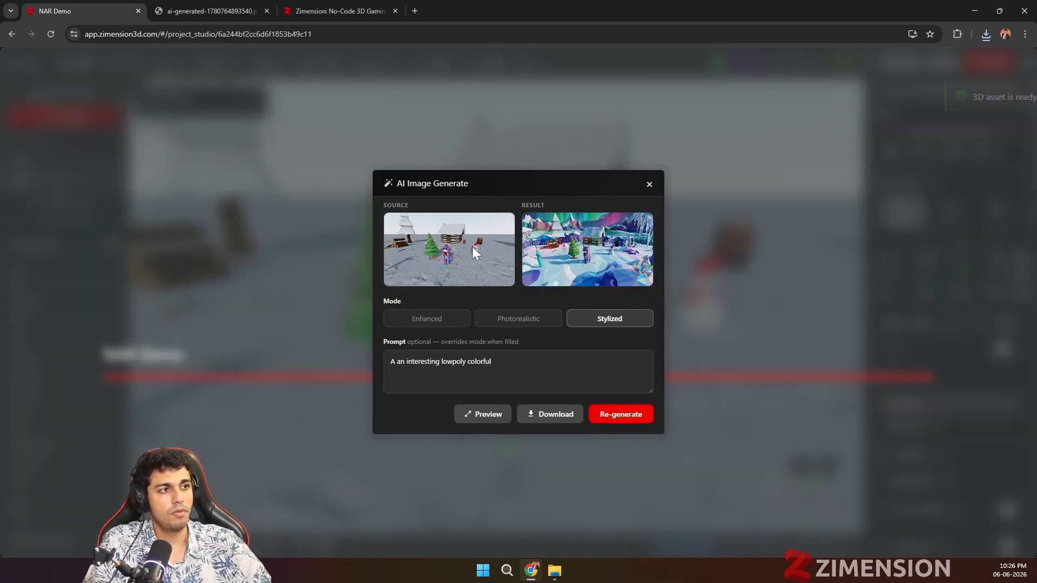
pyautogui.click(650, 188)
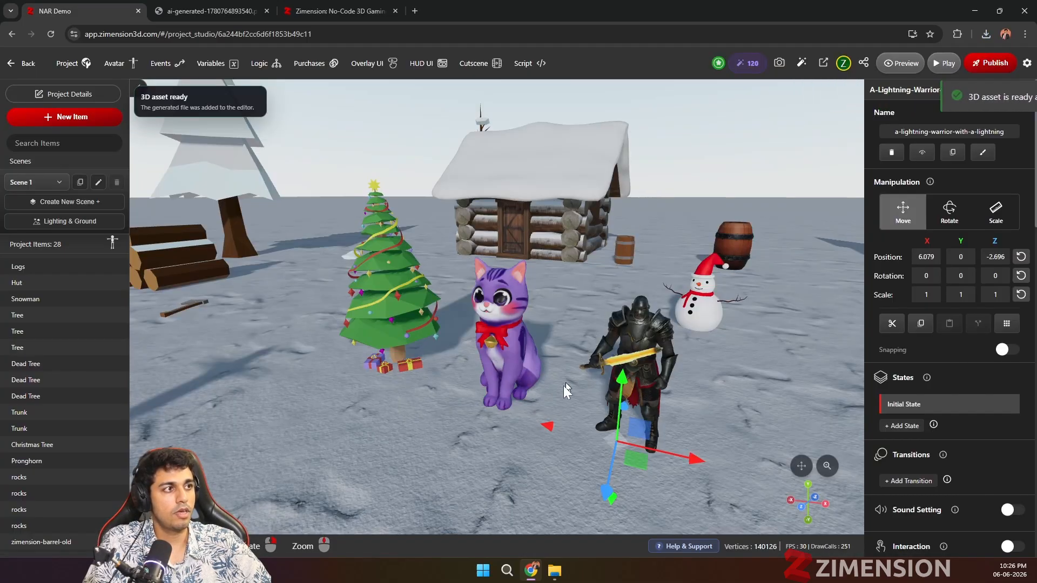
# Step: Examine the AI-generated lightning warrior beside the purple cat up close and from several angles
pyautogui.scroll(5, 605, 423)
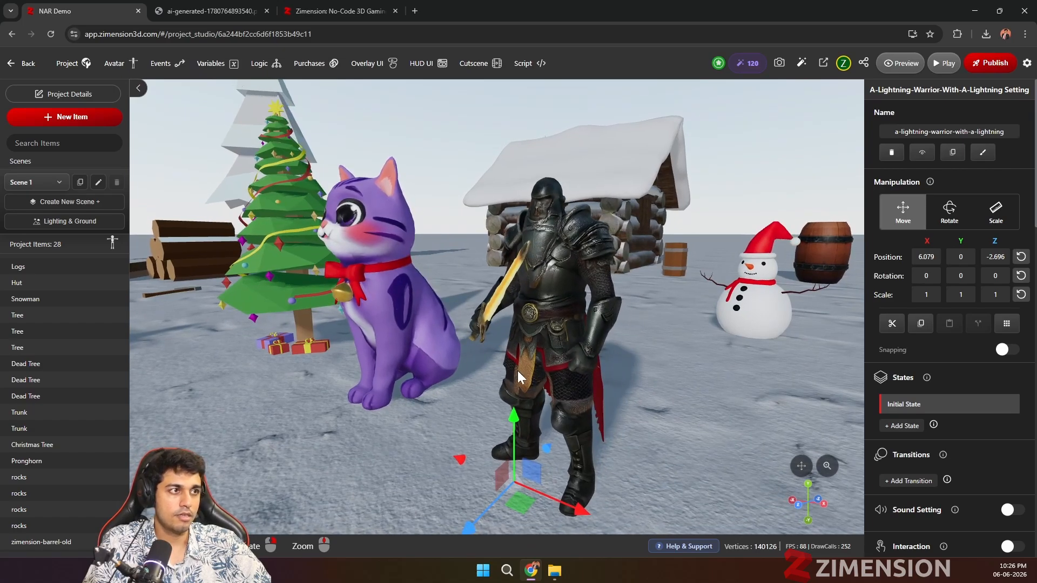
pyautogui.scroll(3, 517, 370)
pyautogui.scroll(-5, 517, 371)
pyautogui.moveTo(584, 400)
pyautogui.mouseDown(button='right')
pyautogui.moveTo(543, 400)
pyautogui.moveTo(575, 389)
pyautogui.mouseUp(button='right')
pyautogui.scroll(-2, 575, 389)
pyautogui.scroll(3, 576, 388)
pyautogui.moveTo(490, 354); pyautogui.dragTo(494, 365, button='right')
pyautogui.scroll(2, 491, 364)
pyautogui.scroll(2, 494, 365)
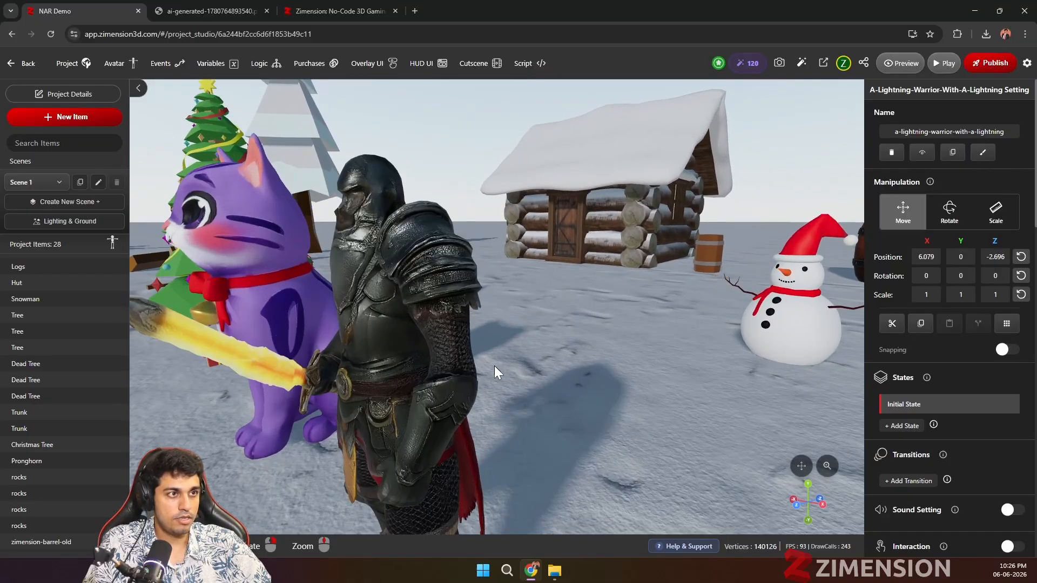
pyautogui.scroll(-3, 1012, 430)
pyautogui.scroll(3, 976, 323)
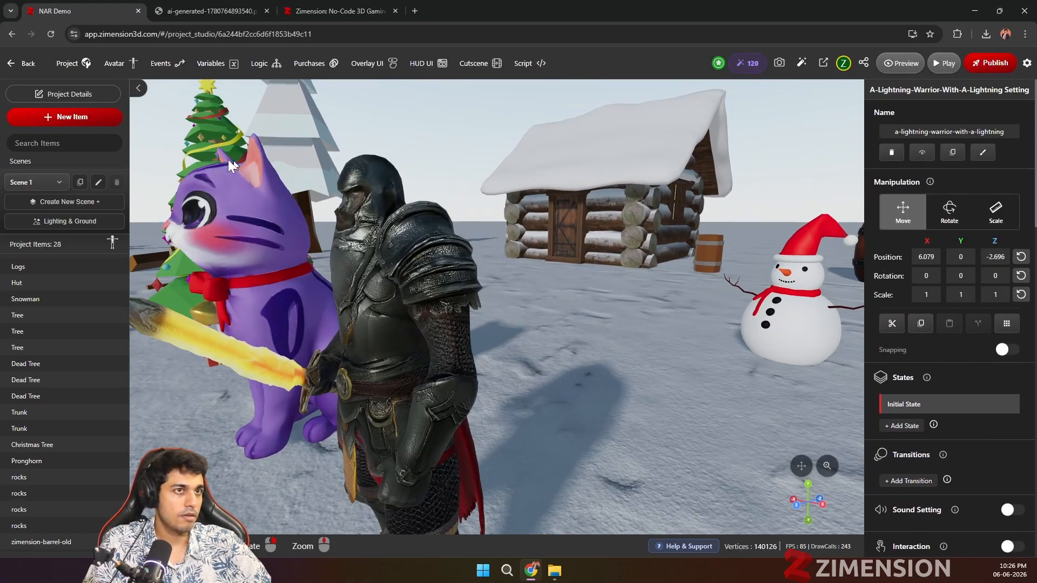
# Step: Shift the sun position in the scene's environment lighting and inspect the shadows around the warrior and cat
pyautogui.click(74, 224)
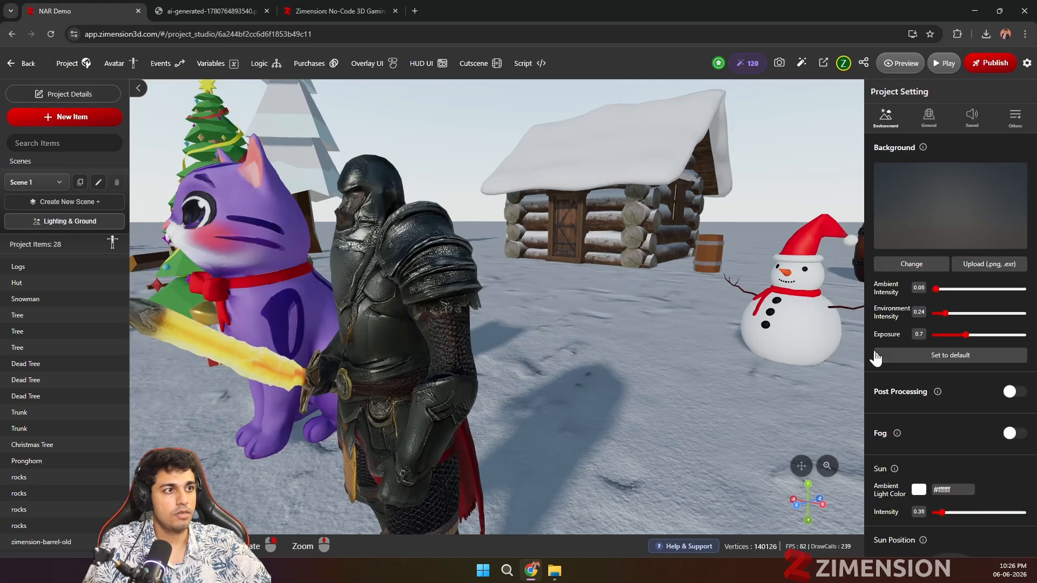
pyautogui.scroll(-3, 897, 372)
pyautogui.moveTo(956, 479); pyautogui.dragTo(982, 454)
pyautogui.moveTo(633, 461); pyautogui.dragTo(414, 371, button='right')
pyautogui.click(260, 286)
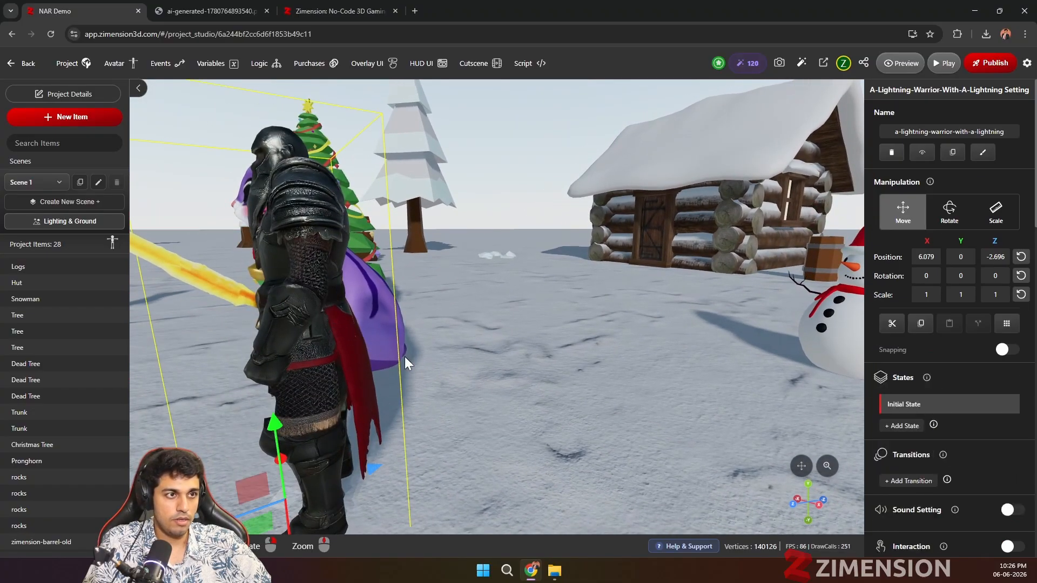
pyautogui.scroll(-5, 495, 375)
pyautogui.moveTo(495, 375); pyautogui.dragTo(334, 377, button='right')
pyautogui.scroll(5, 333, 377)
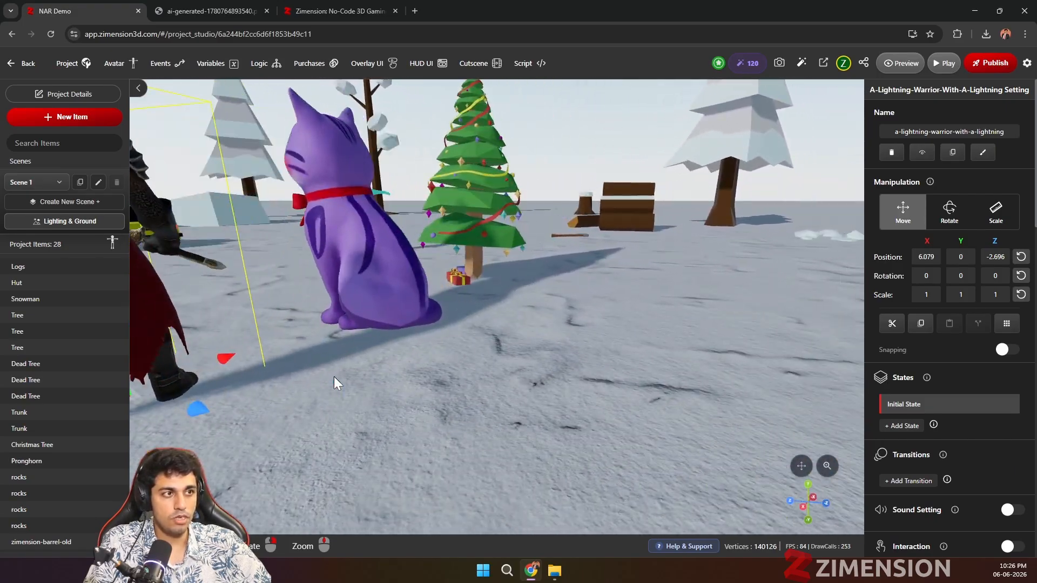
pyautogui.scroll(-4, 334, 376)
pyautogui.scroll(3, 348, 371)
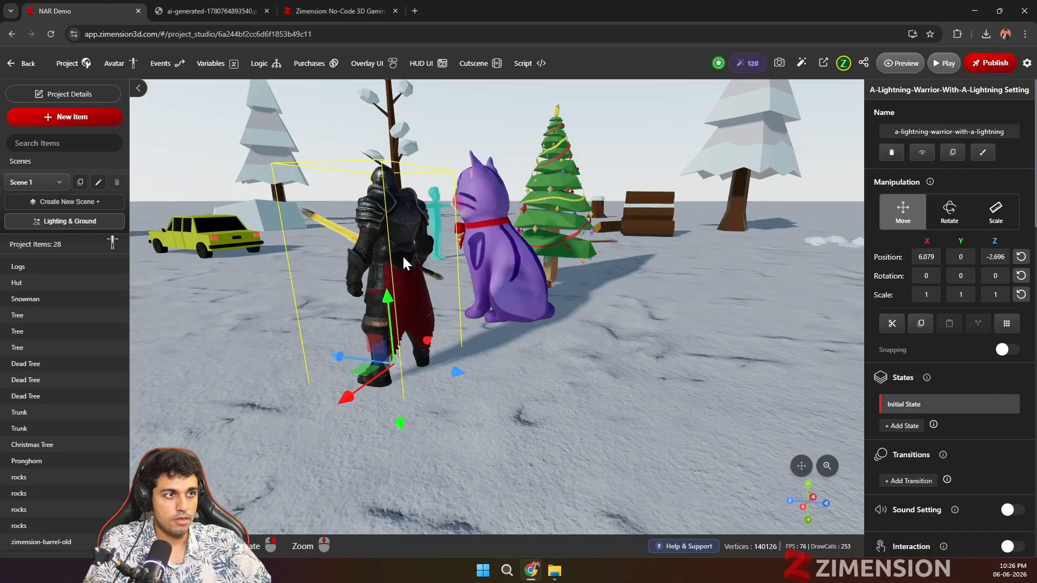
pyautogui.moveTo(404, 256); pyautogui.dragTo(451, 300)
pyautogui.scroll(-5, 984, 488)
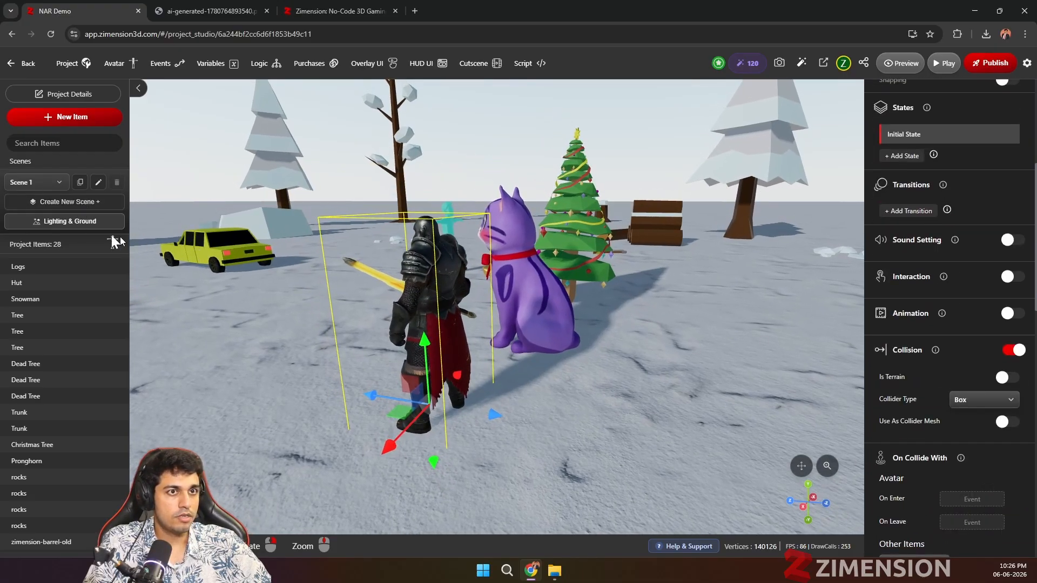
# Step: Readjust the sun position in the scene's environment lighting so the snowy ground is lit from a different direction
pyautogui.click(89, 221)
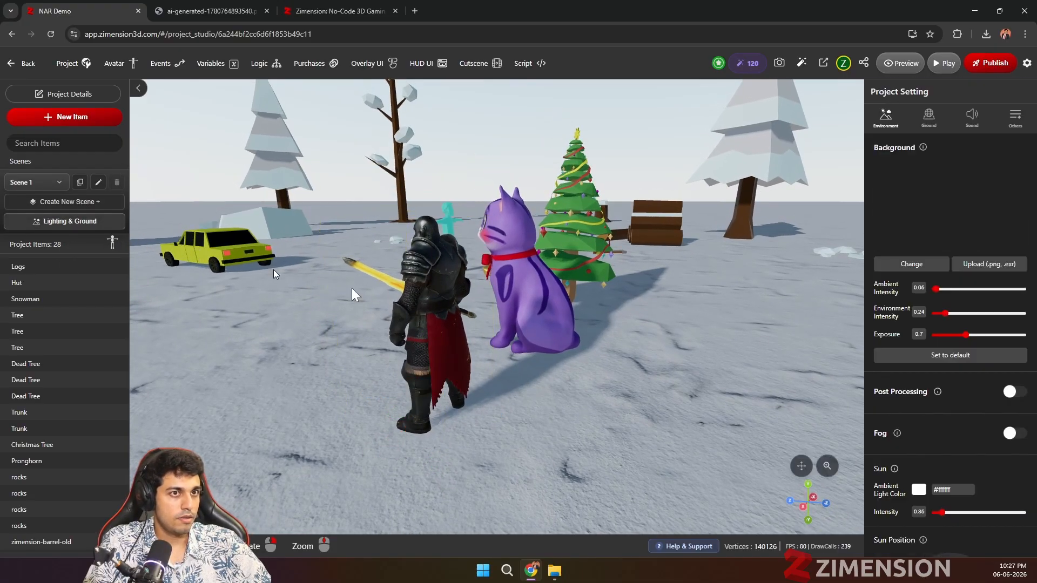
pyautogui.scroll(-3, 982, 449)
pyautogui.moveTo(982, 458); pyautogui.dragTo(962, 430)
# Step: Move the lightning warrior along the X axis away from the cat, to about X 8.517
pyautogui.moveTo(455, 397); pyautogui.dragTo(536, 432)
pyautogui.click(378, 326)
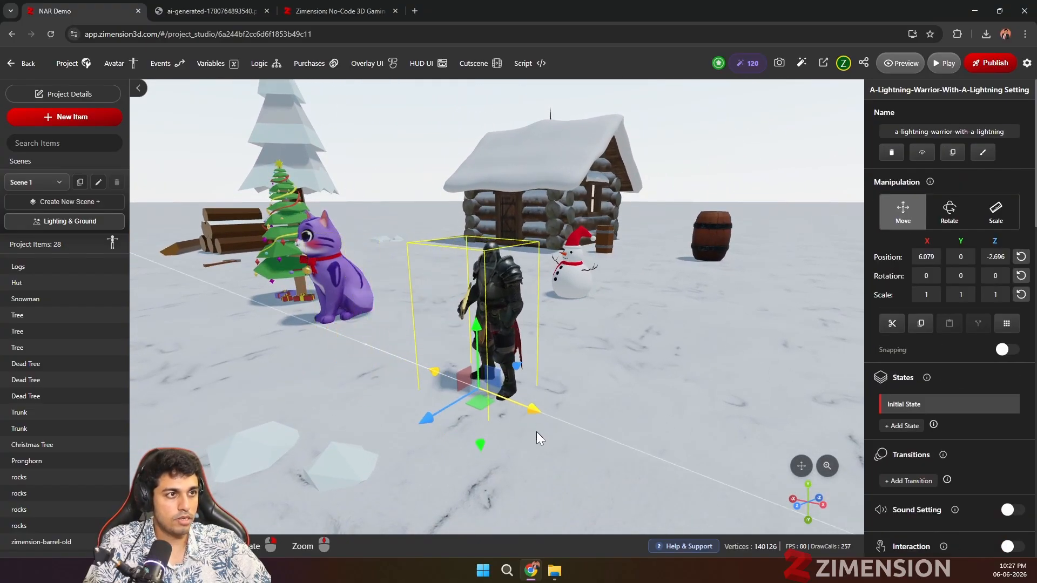
pyautogui.scroll(3, 536, 432)
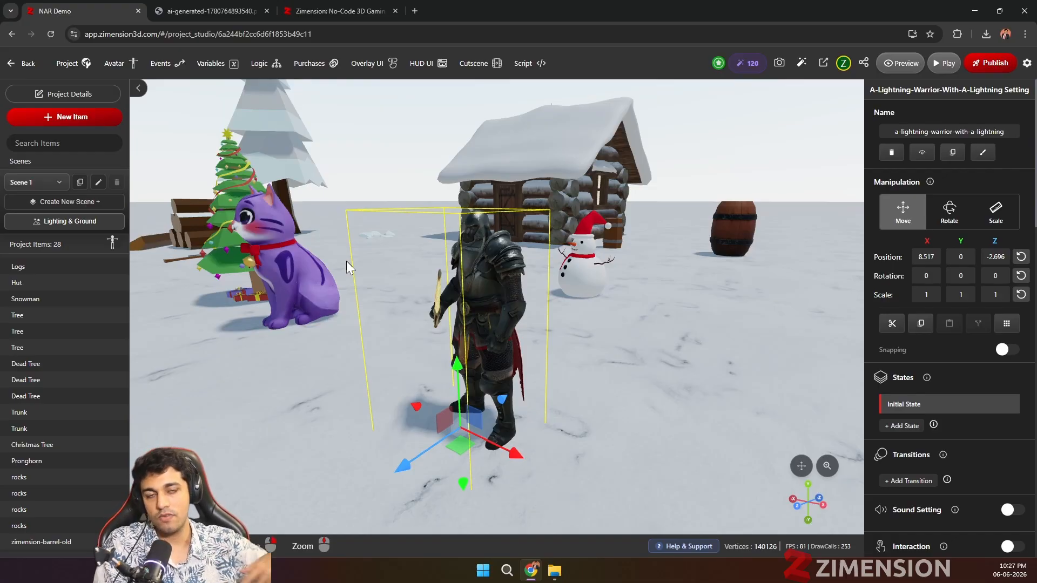
pyautogui.scroll(-6, 392, 309)
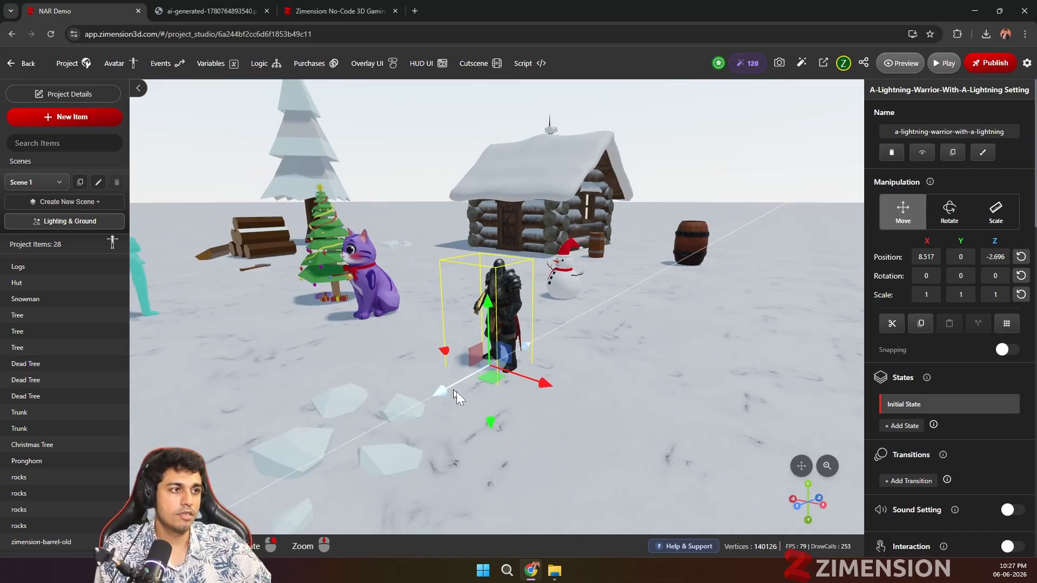
pyautogui.scroll(3, 461, 394)
pyautogui.scroll(-3, 462, 394)
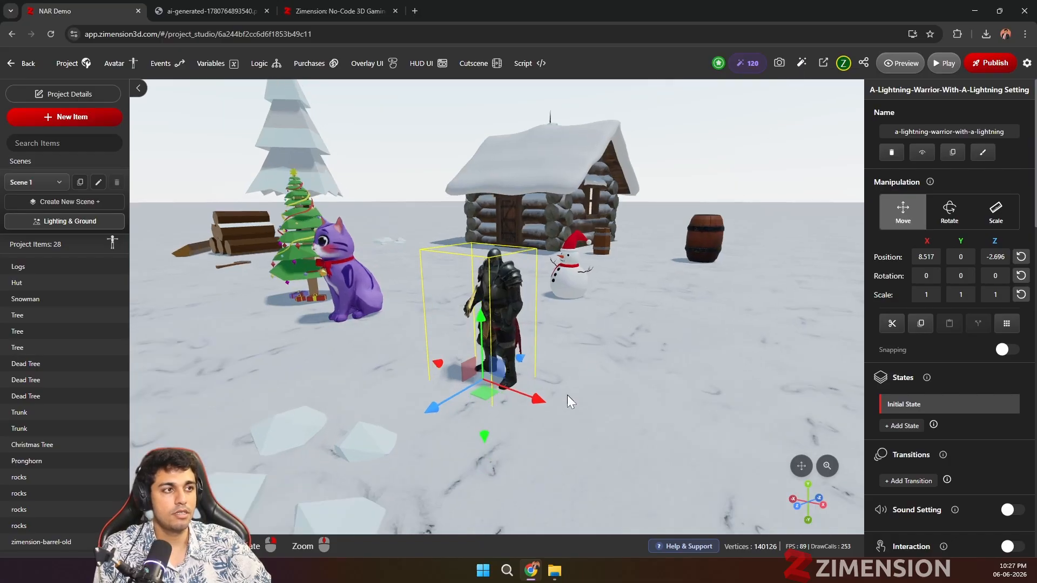
pyautogui.scroll(2, 567, 394)
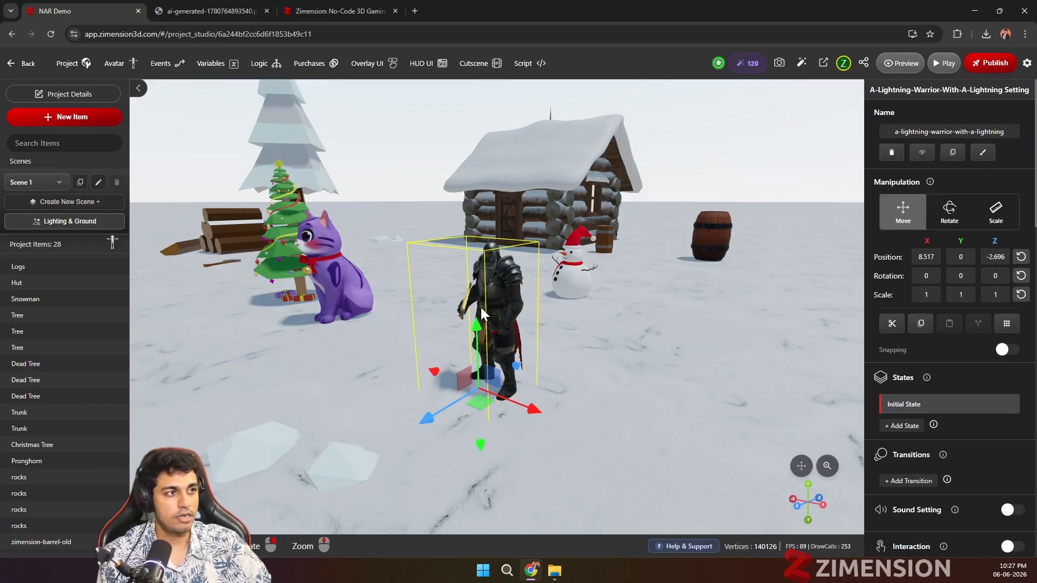
pyautogui.scroll(-5, 480, 308)
pyautogui.scroll(4, 606, 411)
pyautogui.moveTo(612, 404); pyautogui.dragTo(487, 384)
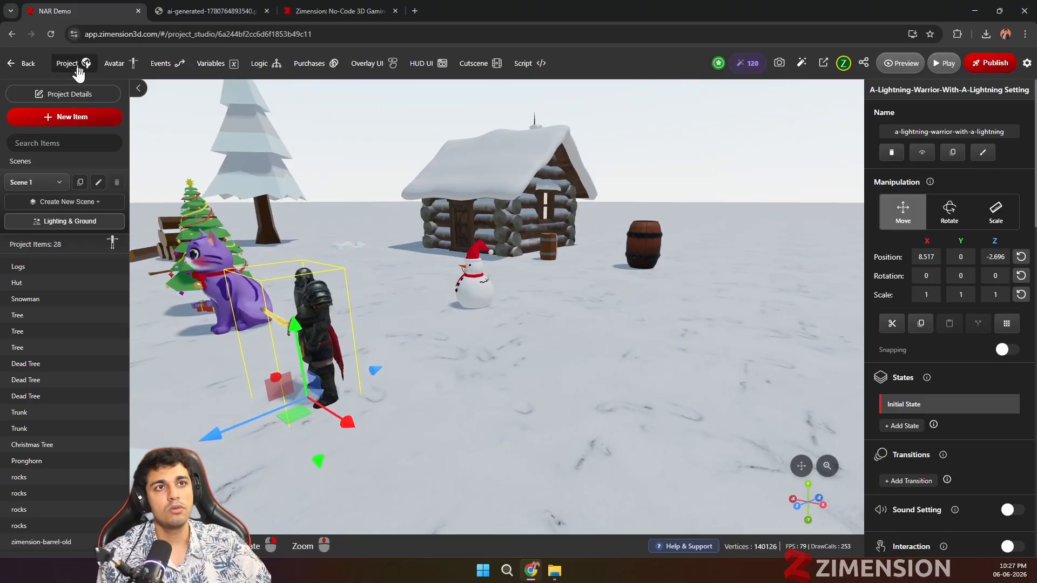
# Step: Open the library for adding items to the project and browse the popular models across all categories
pyautogui.click(53, 118)
pyautogui.scroll(-4, 604, 281)
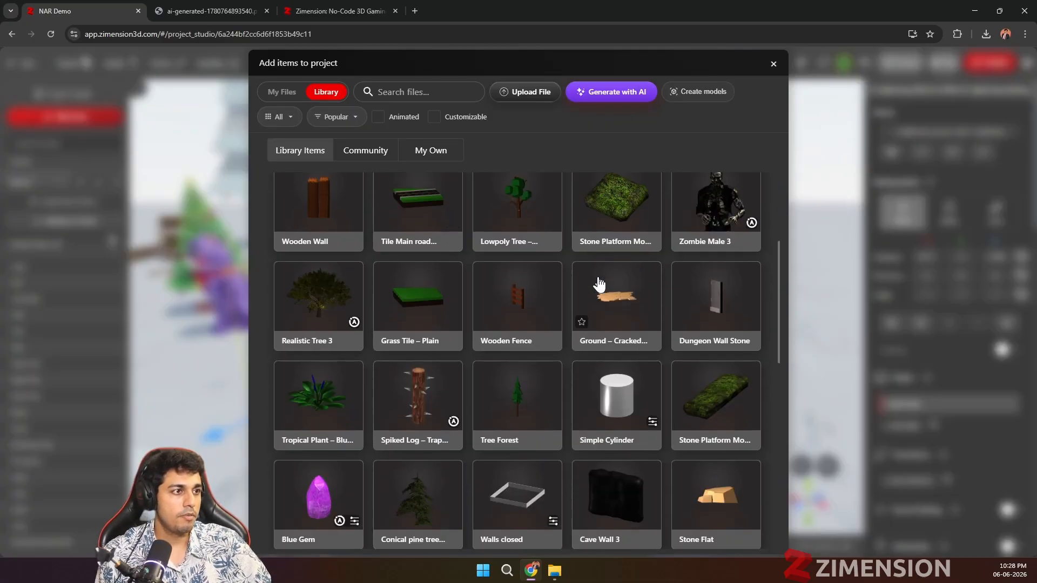
pyautogui.scroll(-6, 615, 290)
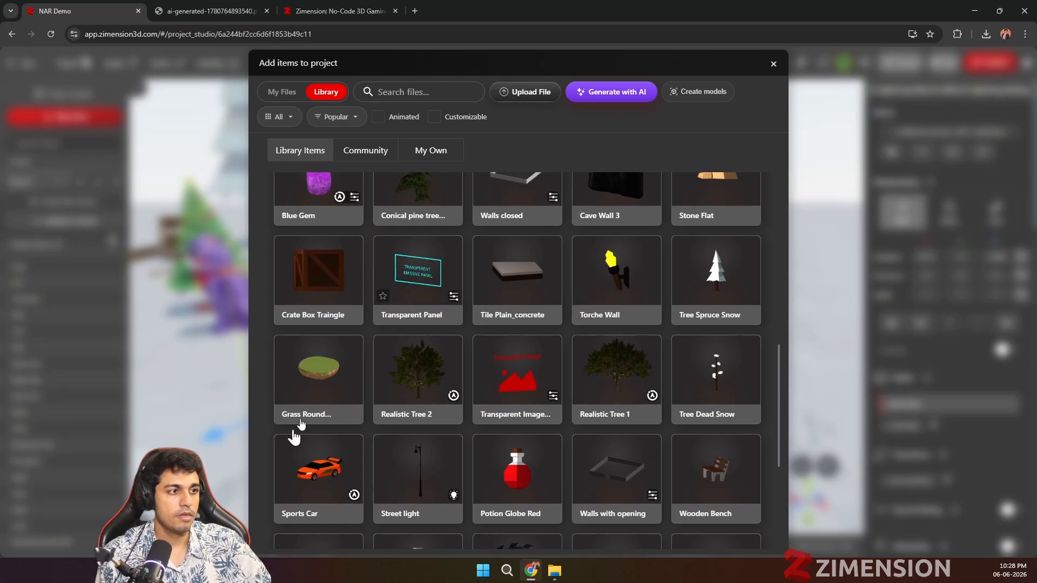
pyautogui.scroll(-4, 621, 370)
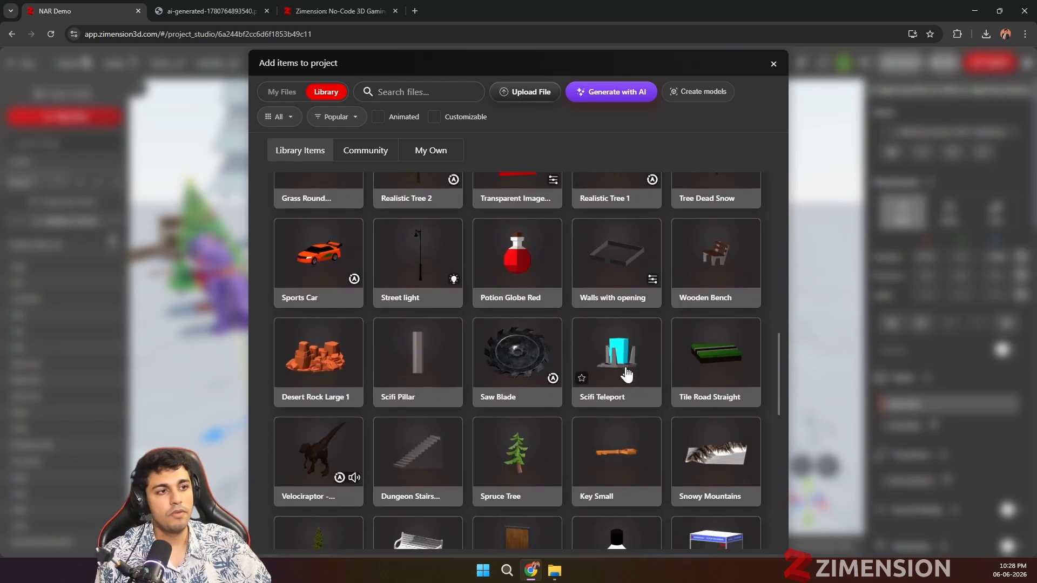
pyautogui.scroll(-3, 457, 334)
pyautogui.scroll(-5, 456, 334)
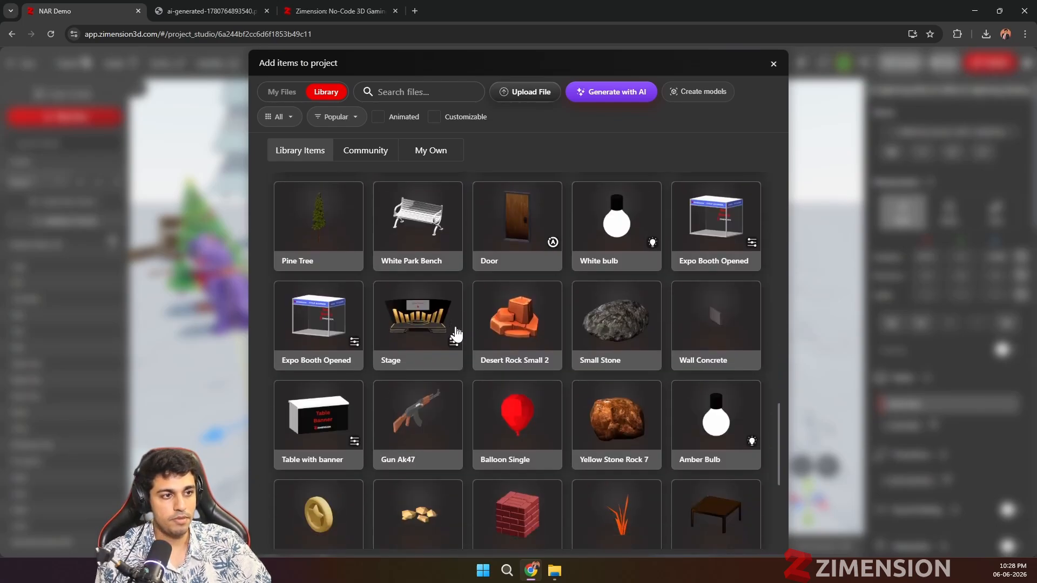
pyautogui.scroll(4, 456, 334)
pyautogui.scroll(-7, 455, 332)
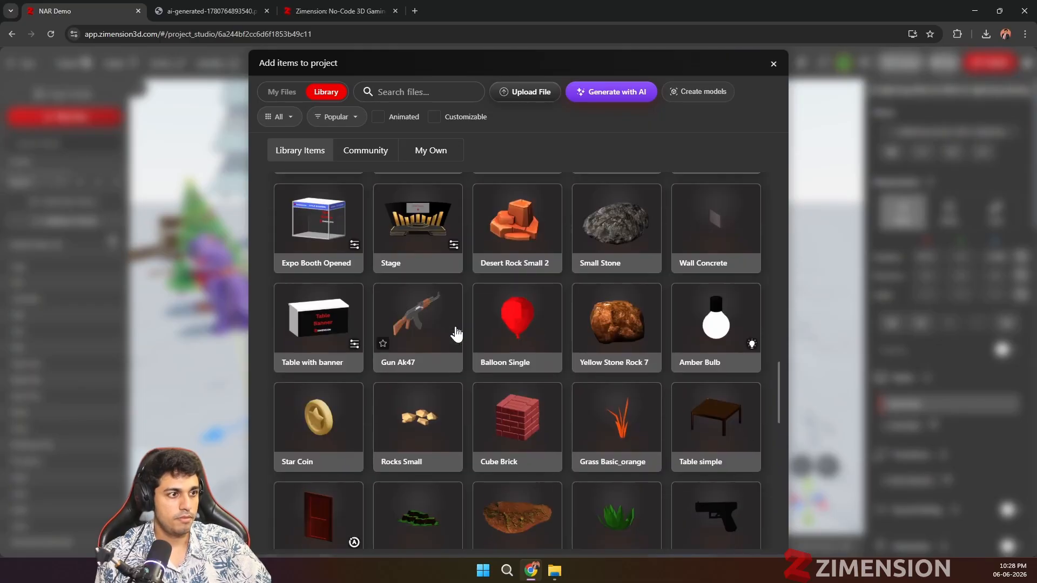
pyautogui.scroll(6, 456, 331)
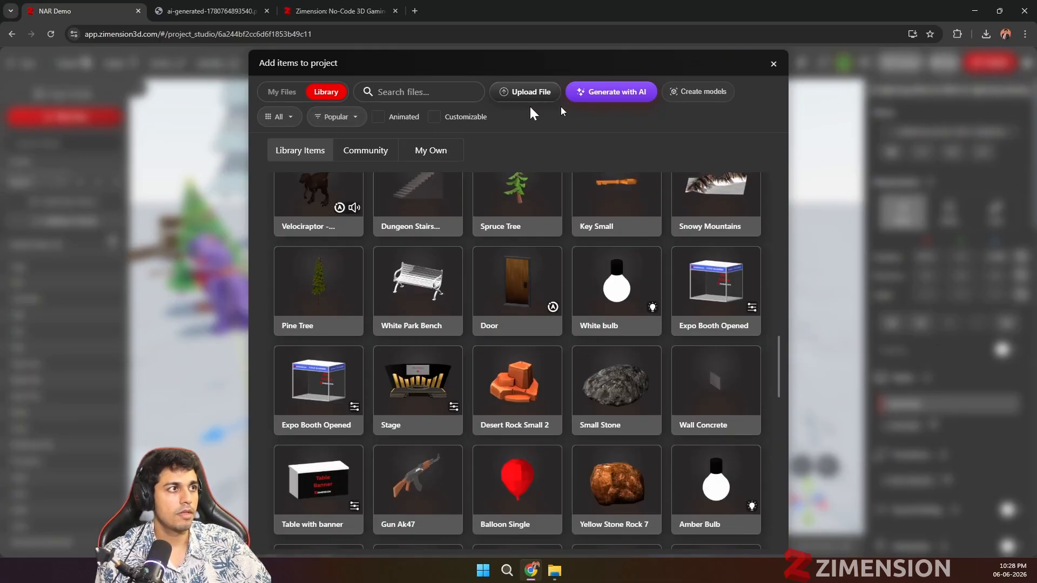
# Step: Filter the library to the human character category and add the Low Poly Tribal character to the project
pyautogui.click(279, 117)
pyautogui.click(290, 187)
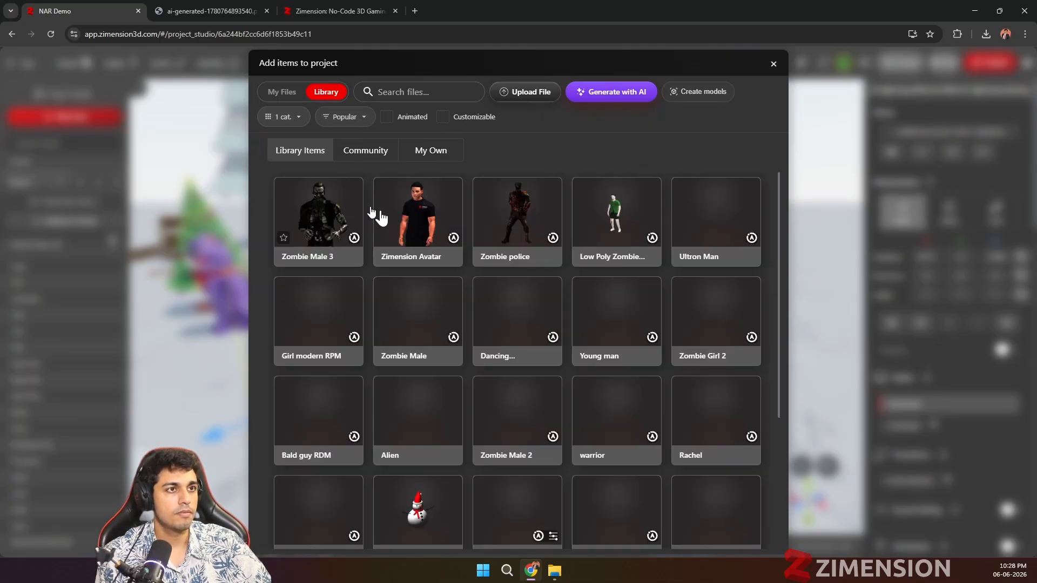
pyautogui.scroll(-7, 594, 323)
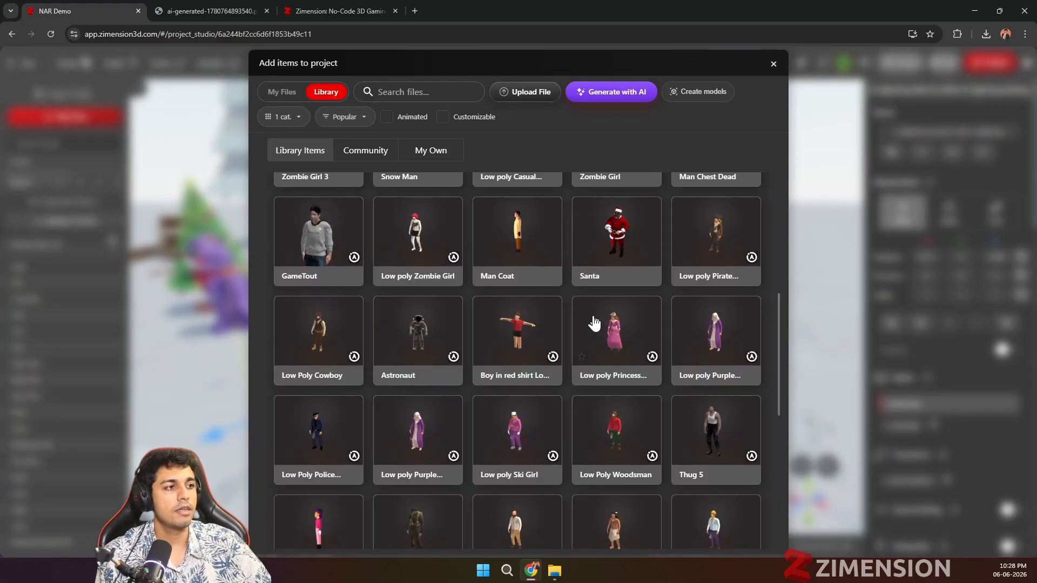
pyautogui.scroll(-1, 558, 365)
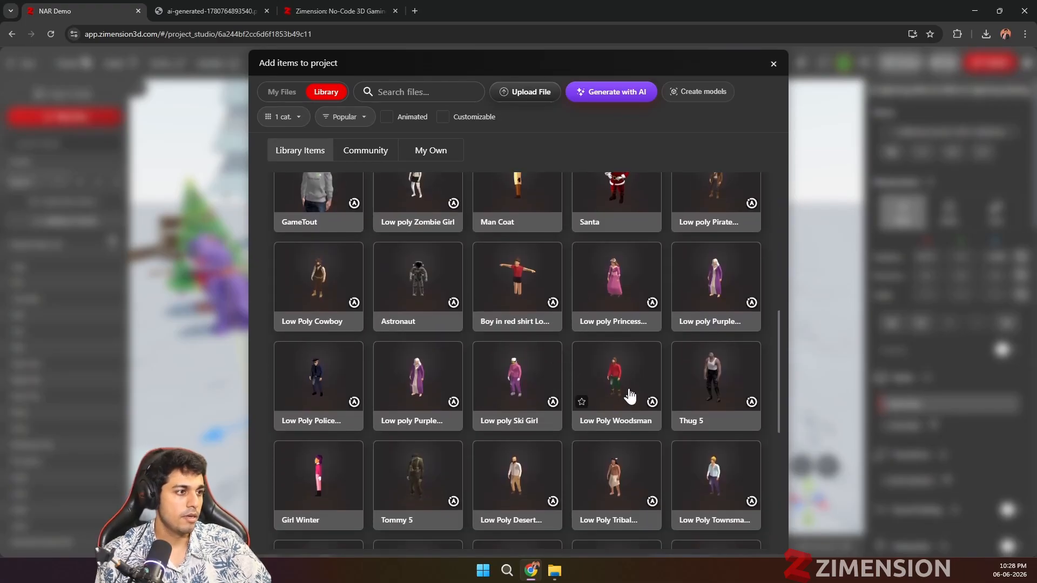
pyautogui.click(617, 482)
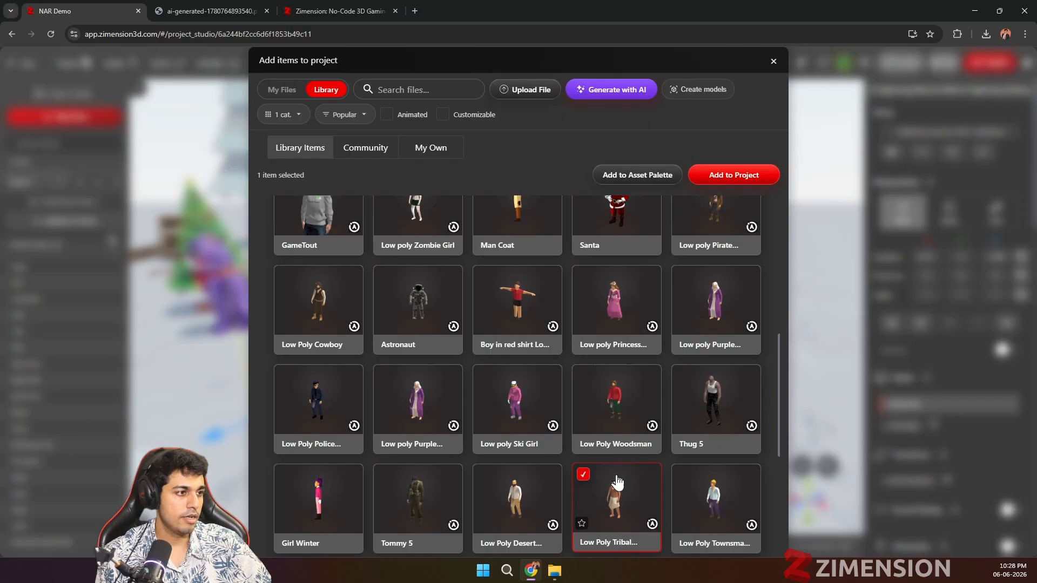
pyautogui.click(709, 174)
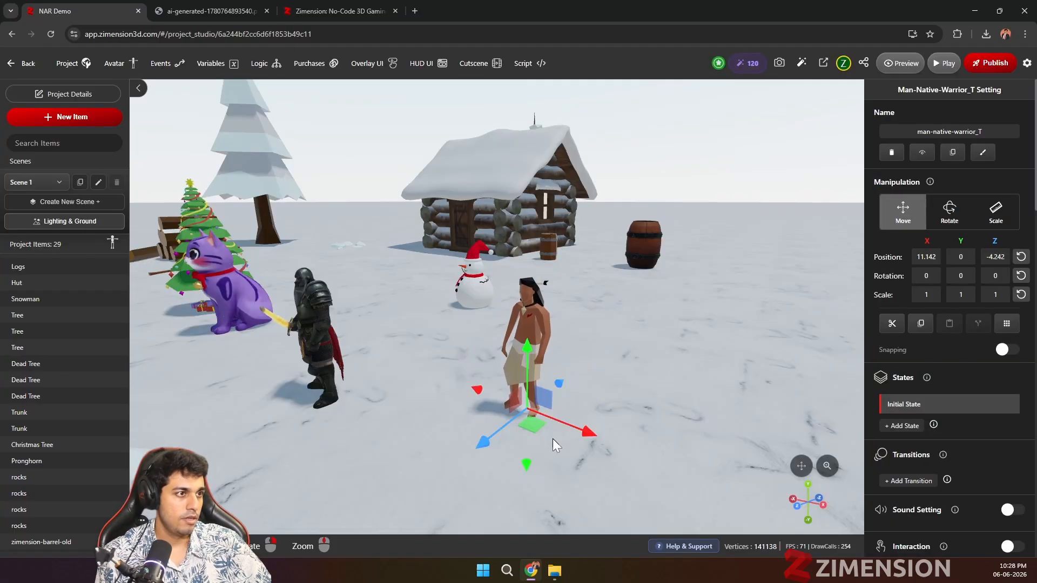
# Step: Examine the native warrior in the scene and the list of animations available for its first action
pyautogui.moveTo(630, 402); pyautogui.dragTo(567, 384)
pyautogui.moveTo(475, 409); pyautogui.dragTo(566, 361)
pyautogui.scroll(3, 594, 387)
pyautogui.scroll(-3, 566, 361)
pyautogui.scroll(-10, 983, 410)
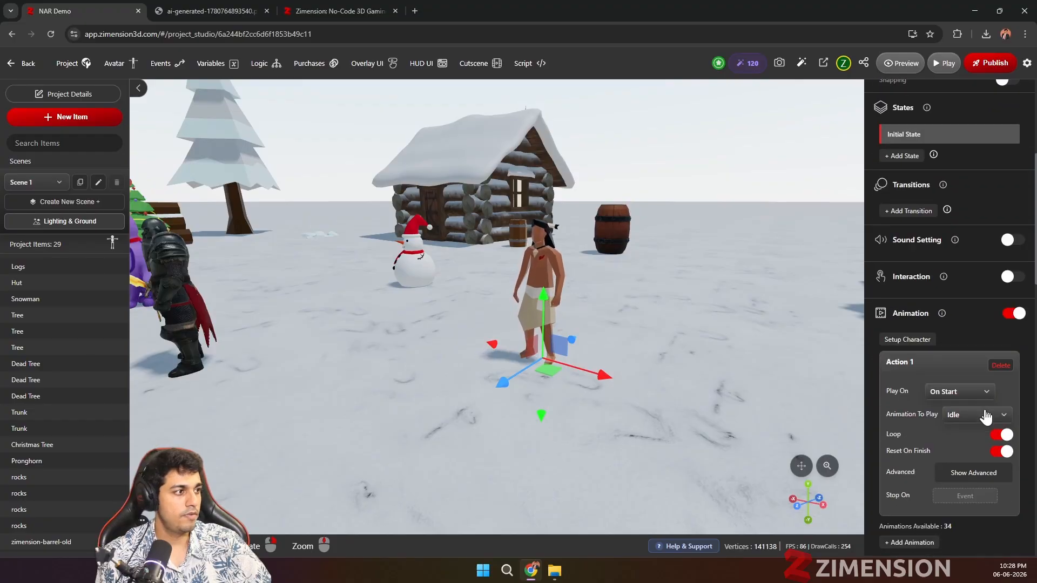
pyautogui.scroll(2, 966, 351)
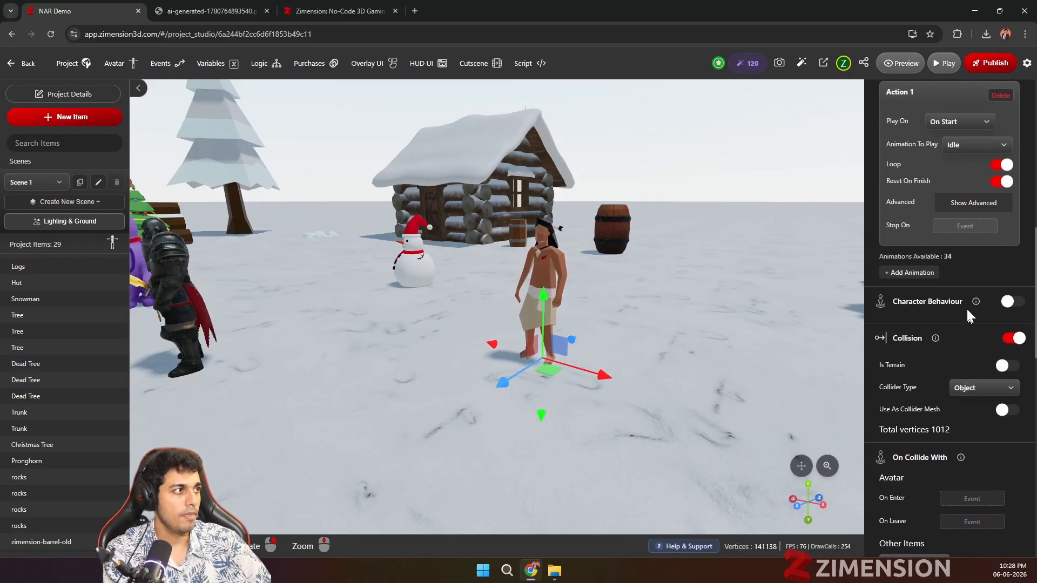
pyautogui.click(975, 145)
pyautogui.scroll(-6, 967, 259)
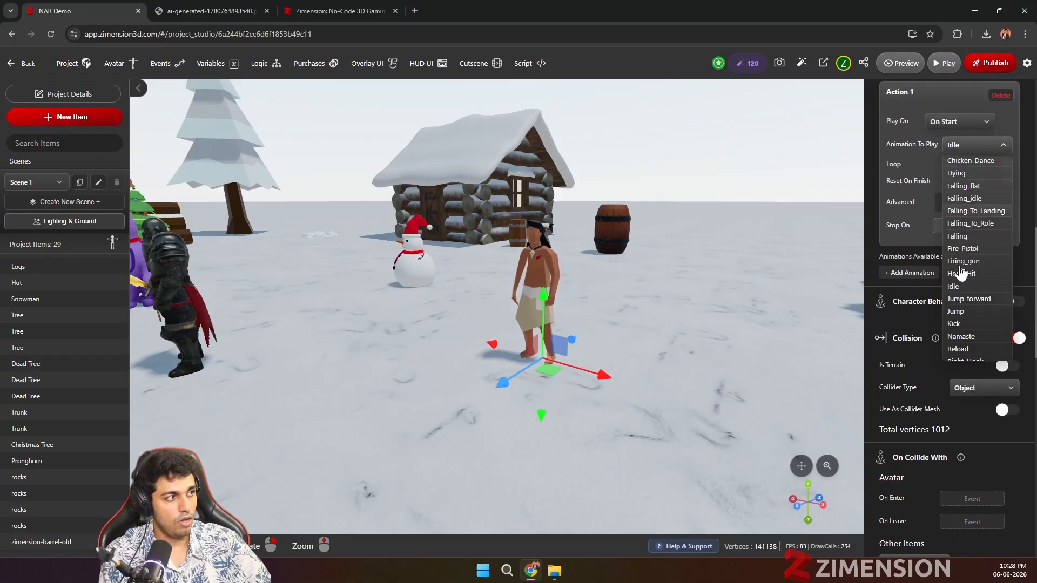
pyautogui.scroll(-2, 972, 296)
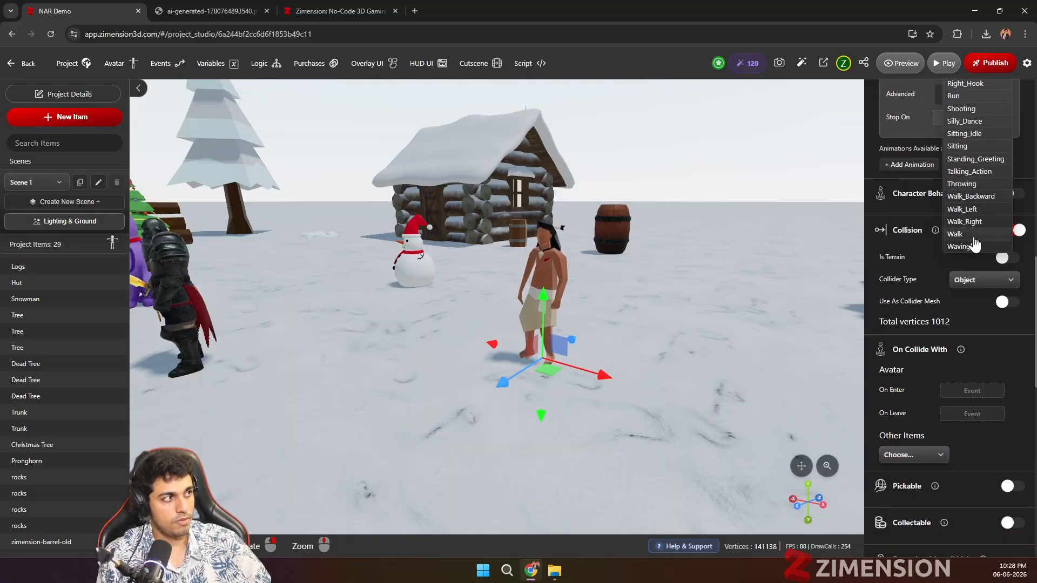
pyautogui.scroll(5, 972, 240)
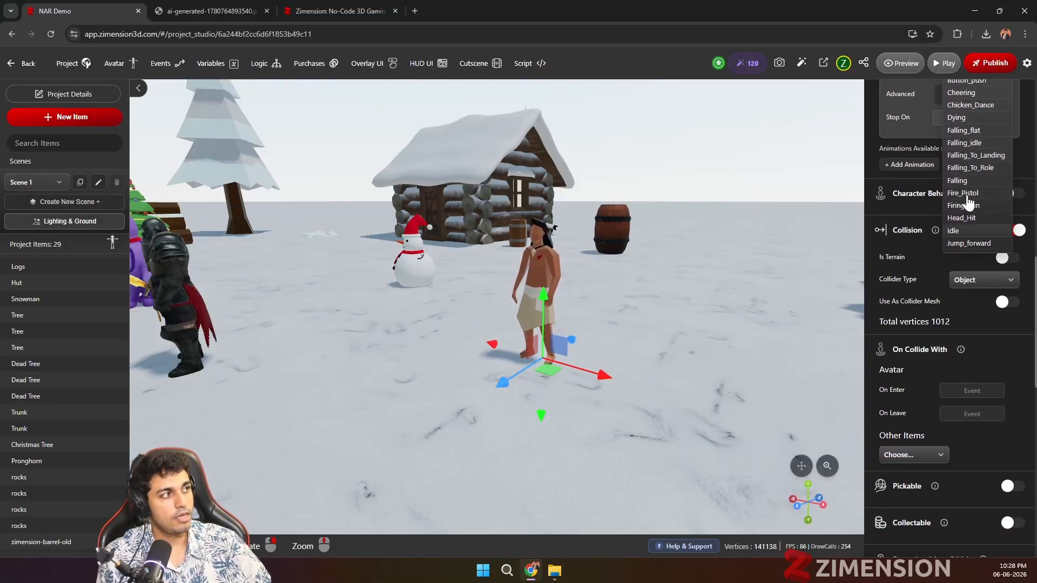
pyautogui.scroll(5, 968, 216)
pyautogui.click(963, 313)
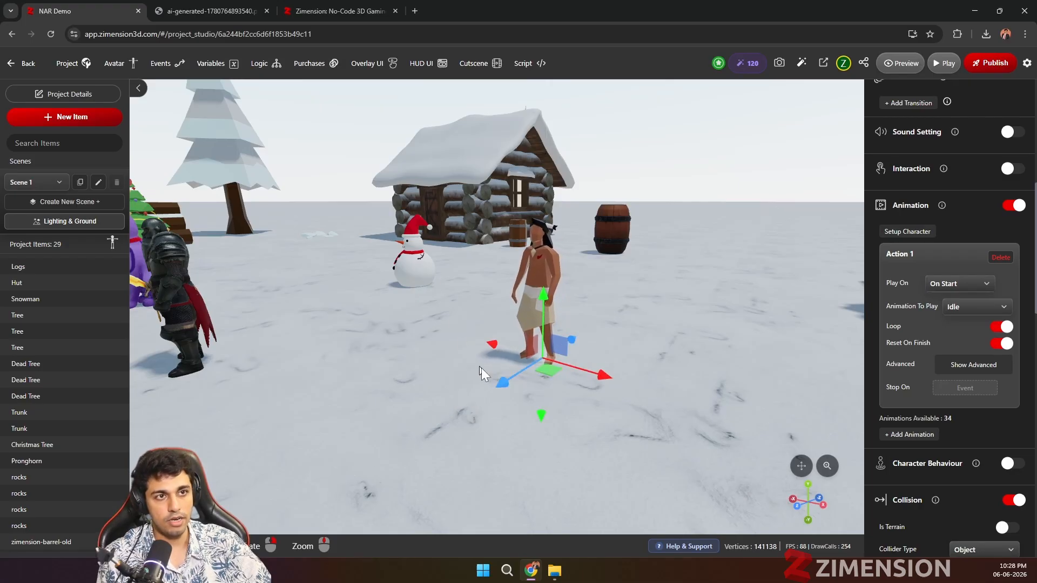
# Step: Try the Cheering and Fire_Pistol animations on the native warrior's first action
pyautogui.click(968, 309)
pyautogui.scroll(-2, 972, 384)
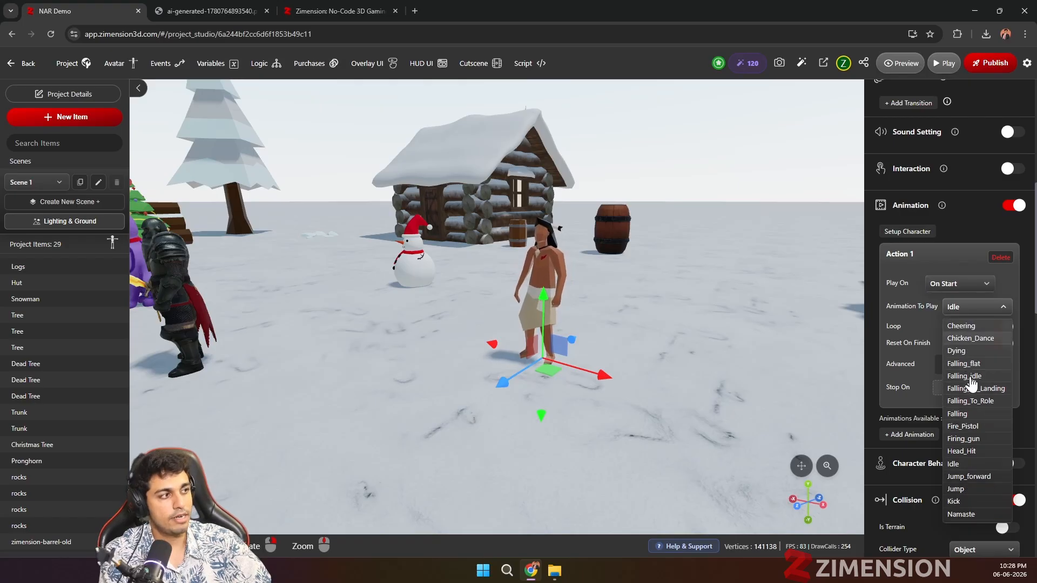
pyautogui.click(966, 422)
pyautogui.click(978, 309)
pyautogui.click(963, 363)
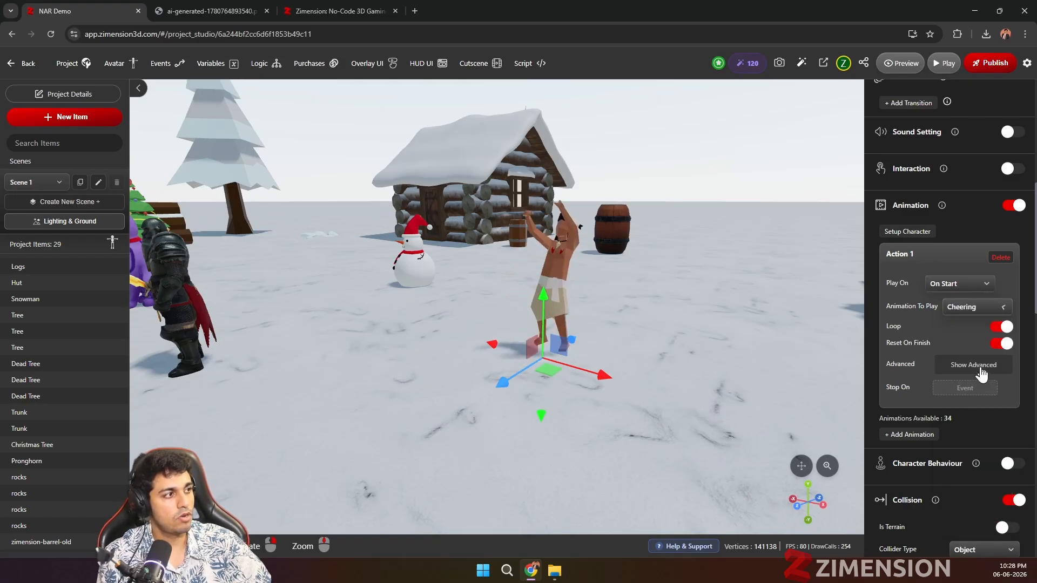
pyautogui.click(972, 306)
pyautogui.click(964, 463)
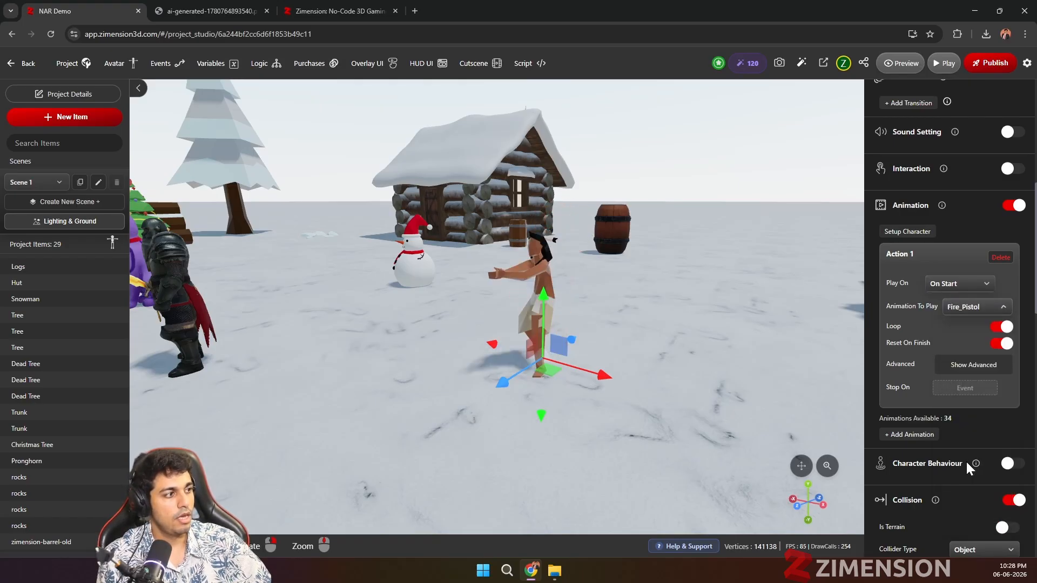
# Step: Try the Head_Hit and Dying animations on the native warrior, and set its animation back to Idle
pyautogui.click(974, 308)
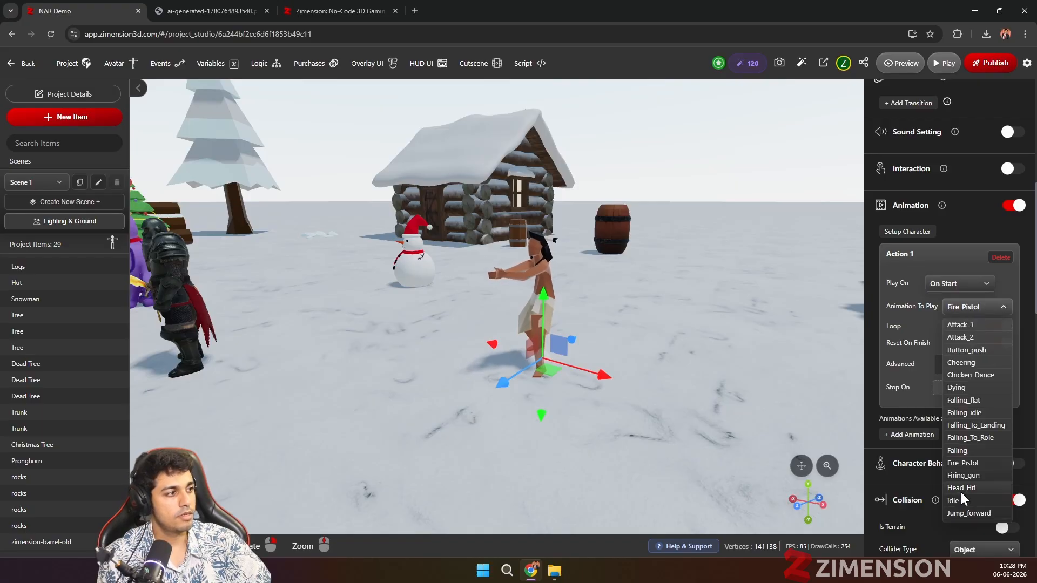
pyautogui.click(960, 489)
pyautogui.click(958, 308)
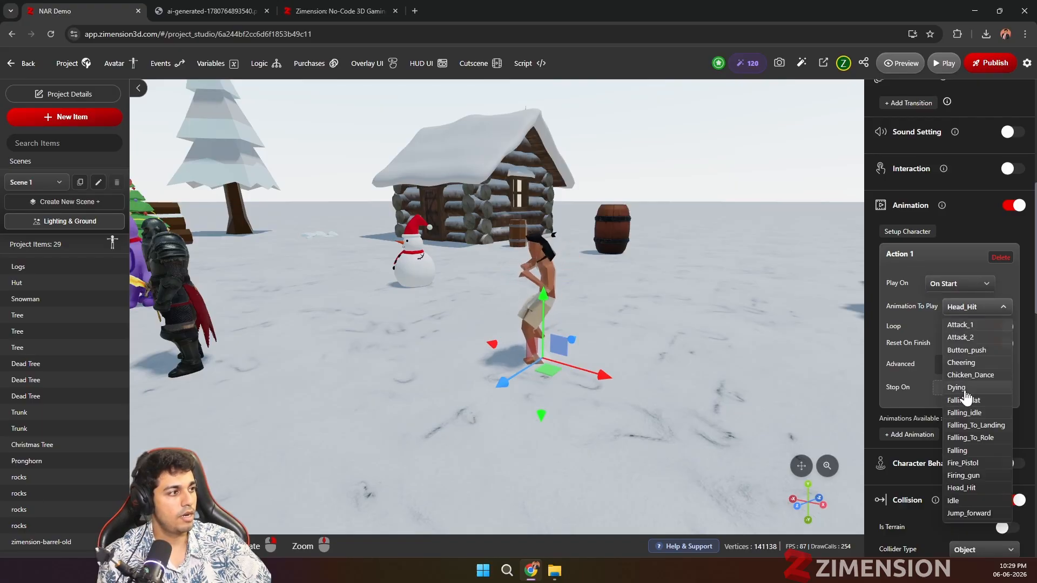
pyautogui.click(955, 387)
pyautogui.click(959, 308)
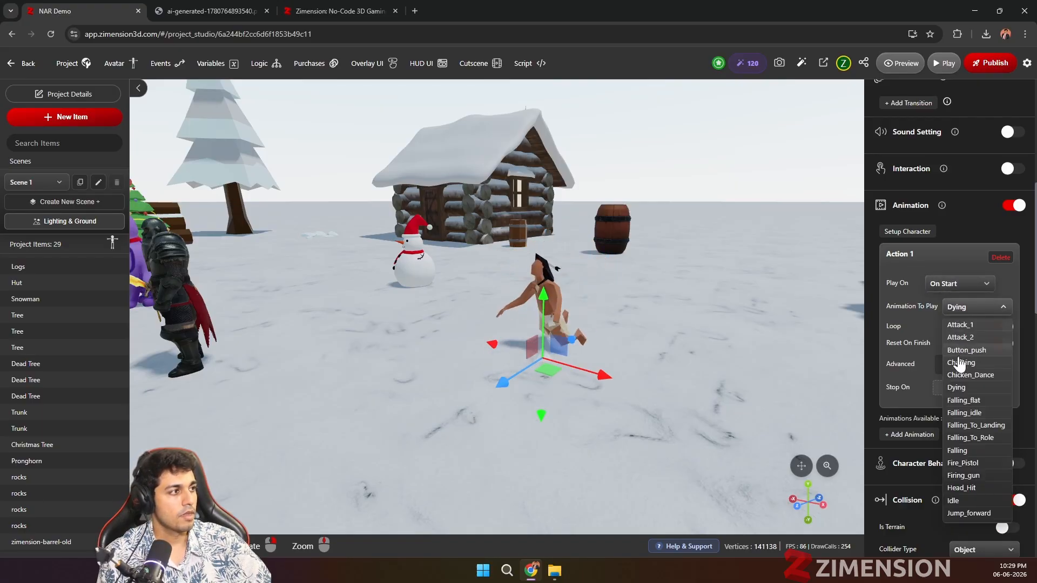
pyautogui.click(958, 501)
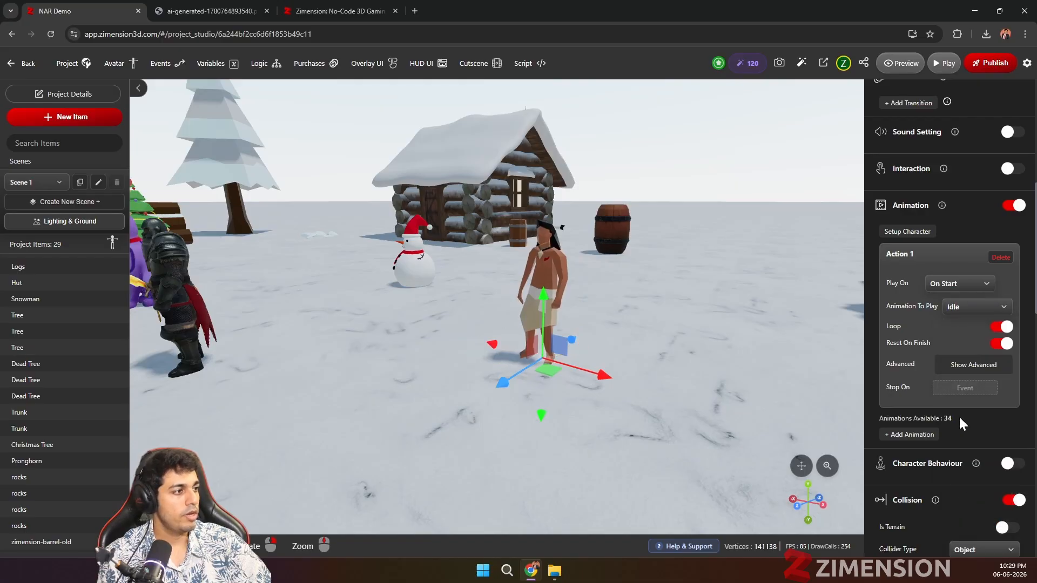
# Step: Look through the native warrior's collision and spawning settings and consult the Character Behaviour documentation page
pyautogui.scroll(-6, 957, 414)
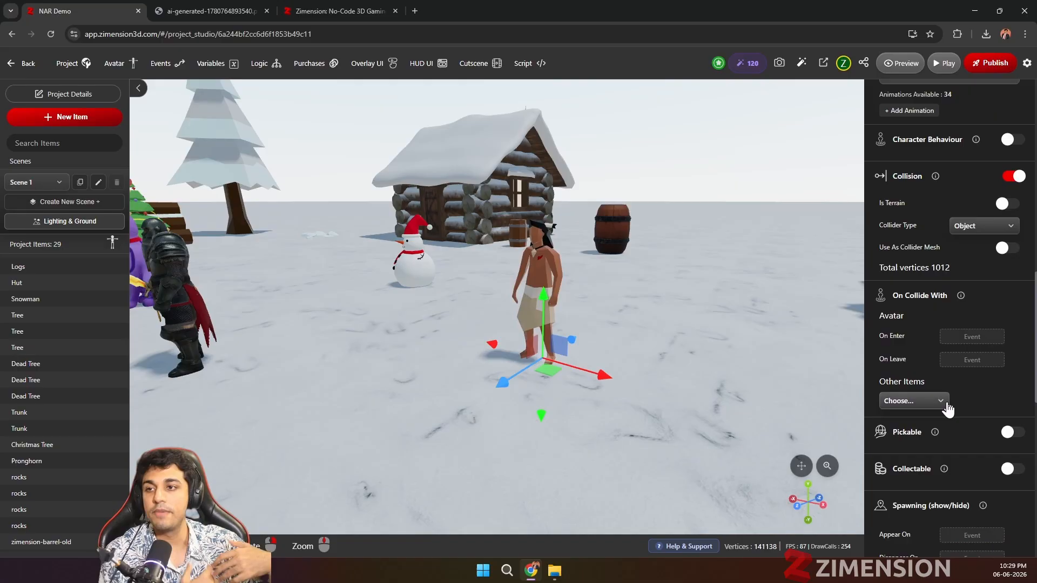
pyautogui.scroll(-5, 946, 432)
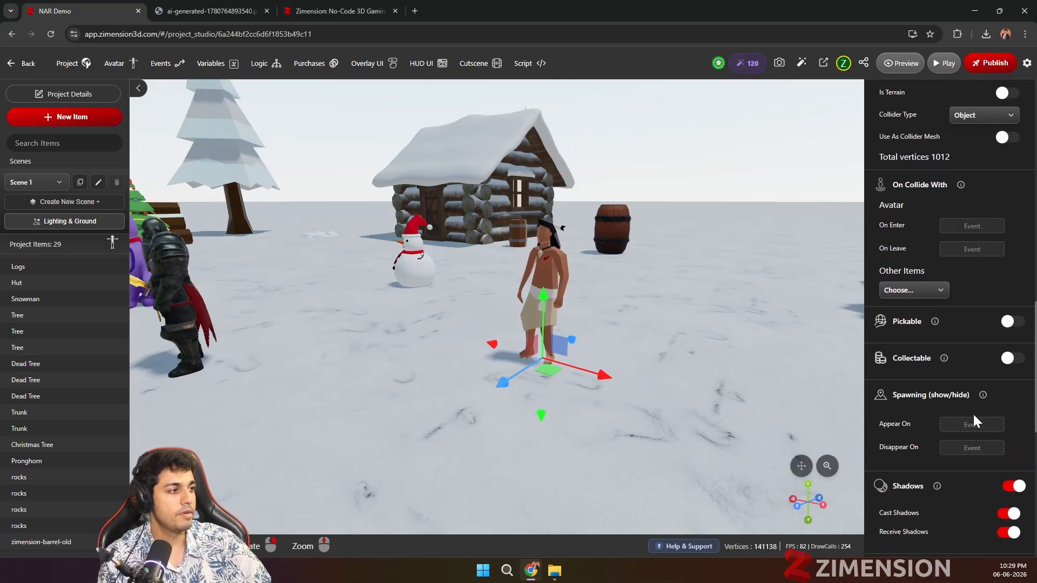
pyautogui.scroll(5, 997, 361)
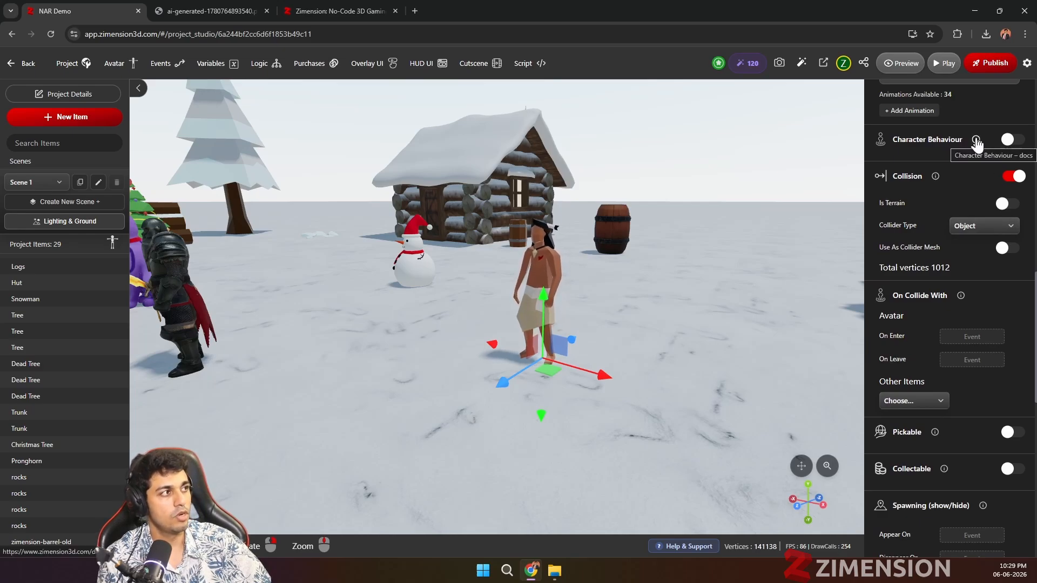
pyautogui.click(975, 140)
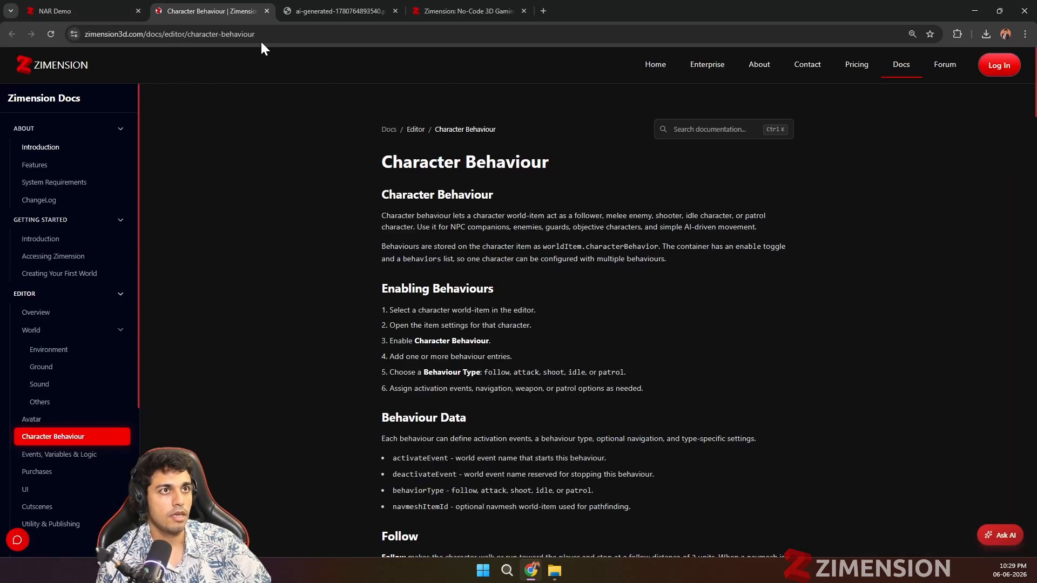
pyautogui.click(267, 11)
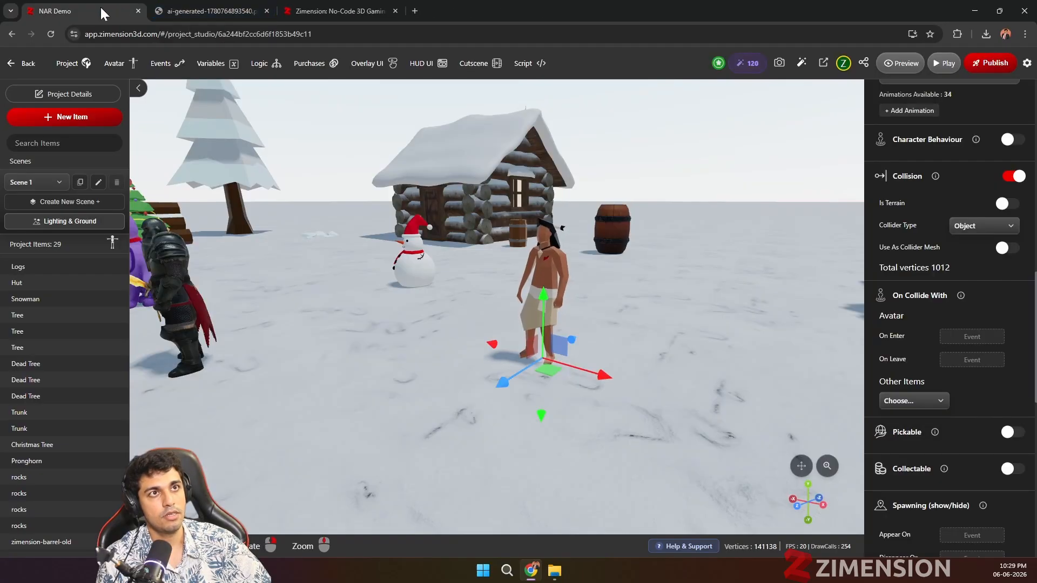
# Step: Enable character behaviour for the native warrior with a Follow behaviour activated on on_start, and generate the default navmesh
pyautogui.click(1010, 140)
pyautogui.click(905, 161)
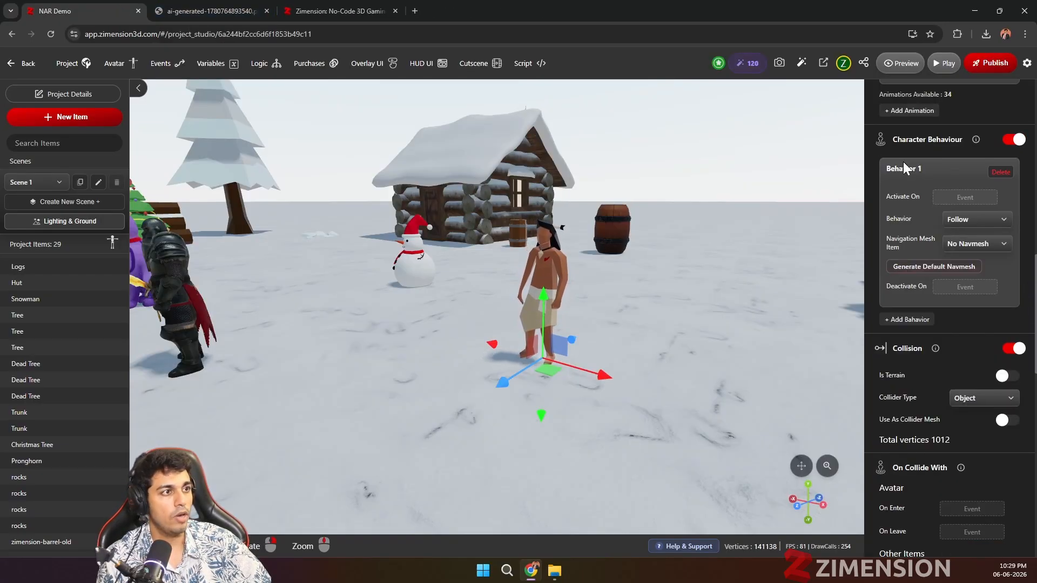
pyautogui.click(954, 198)
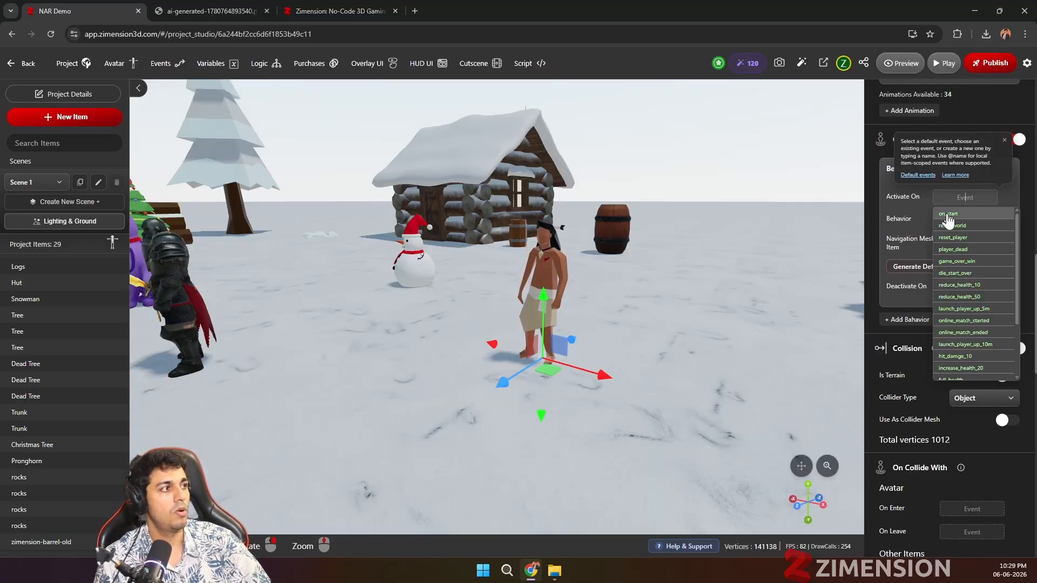
pyautogui.click(947, 214)
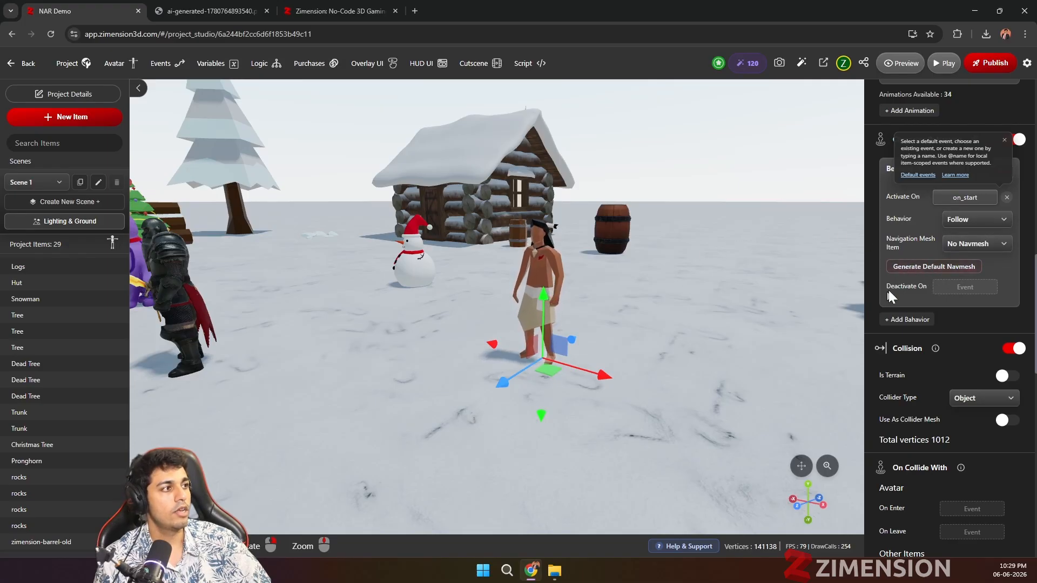
pyautogui.click(919, 267)
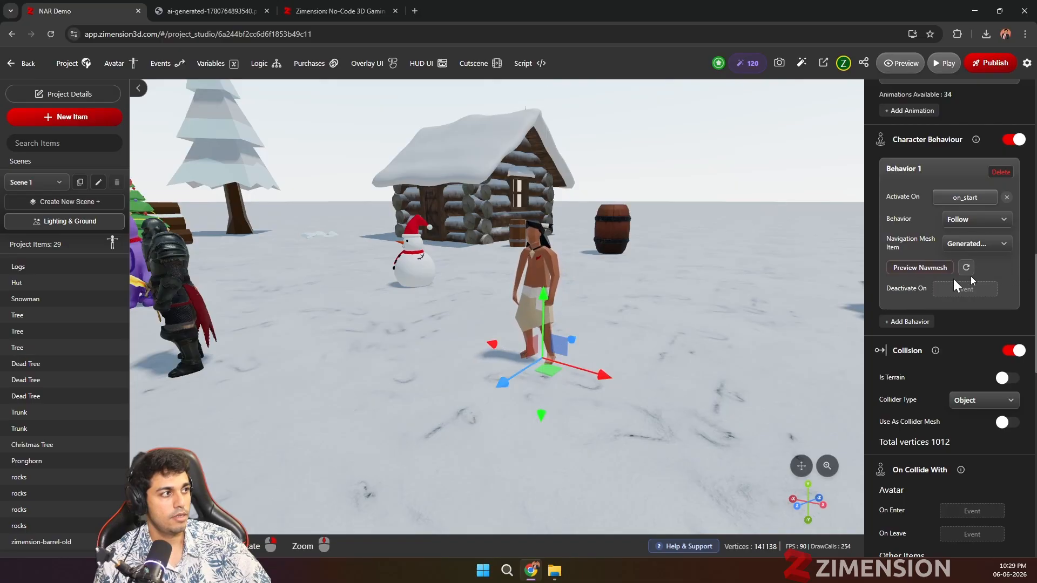
# Step: Preview the generated navmesh and inspect the walkable ground around the cabin, trees and other objects
pyautogui.scroll(-2, 415, 381)
pyautogui.scroll(-2, 416, 375)
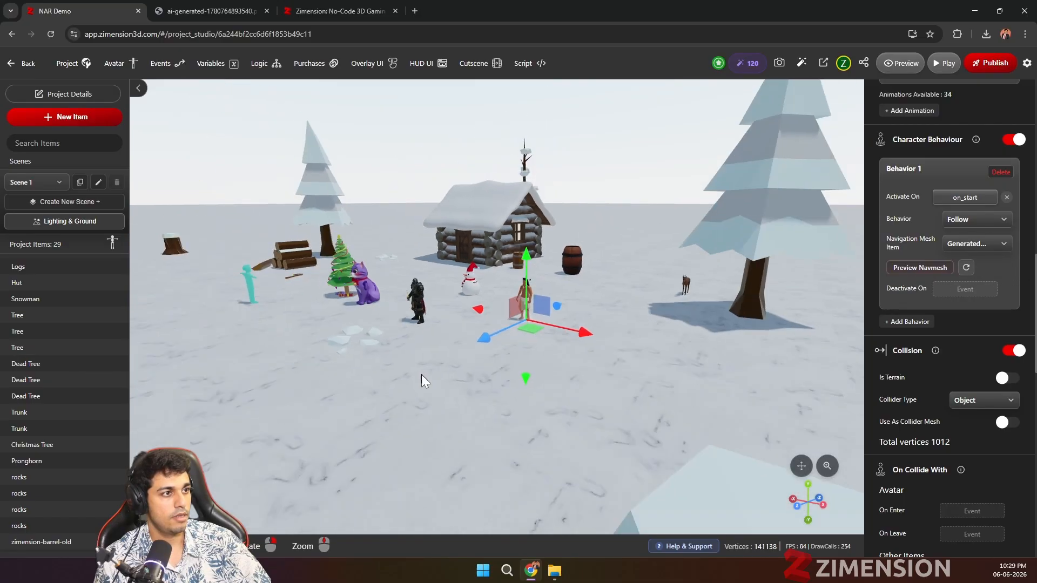
pyautogui.click(899, 269)
pyautogui.moveTo(585, 364); pyautogui.dragTo(634, 325)
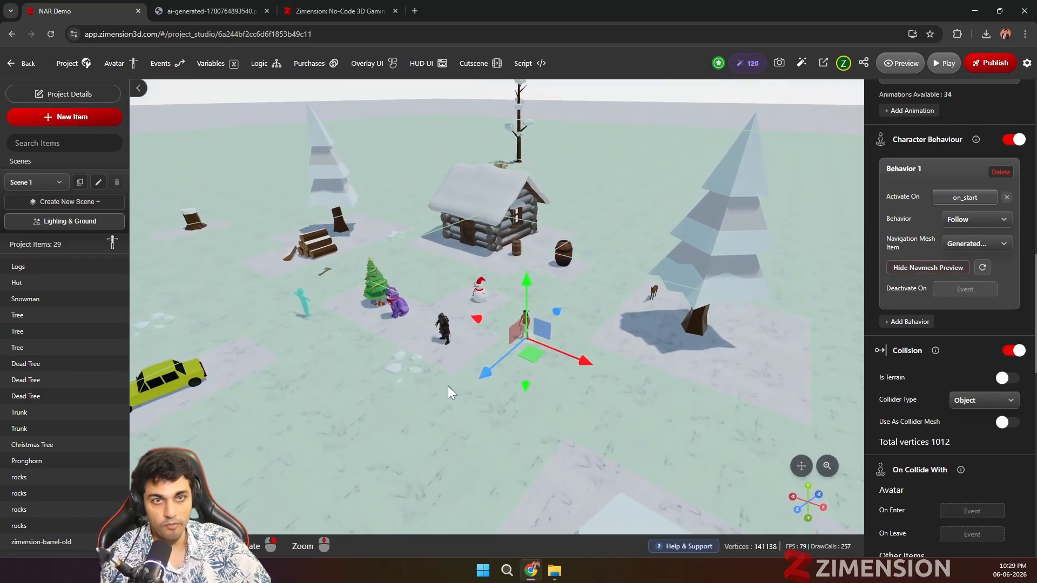
pyautogui.scroll(2, 559, 390)
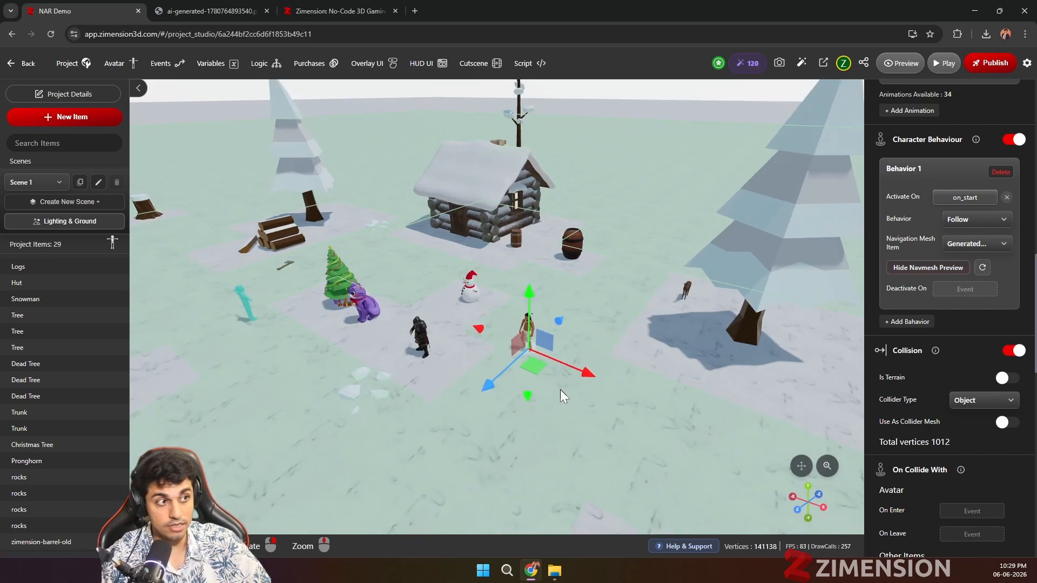
pyautogui.scroll(-2, 559, 390)
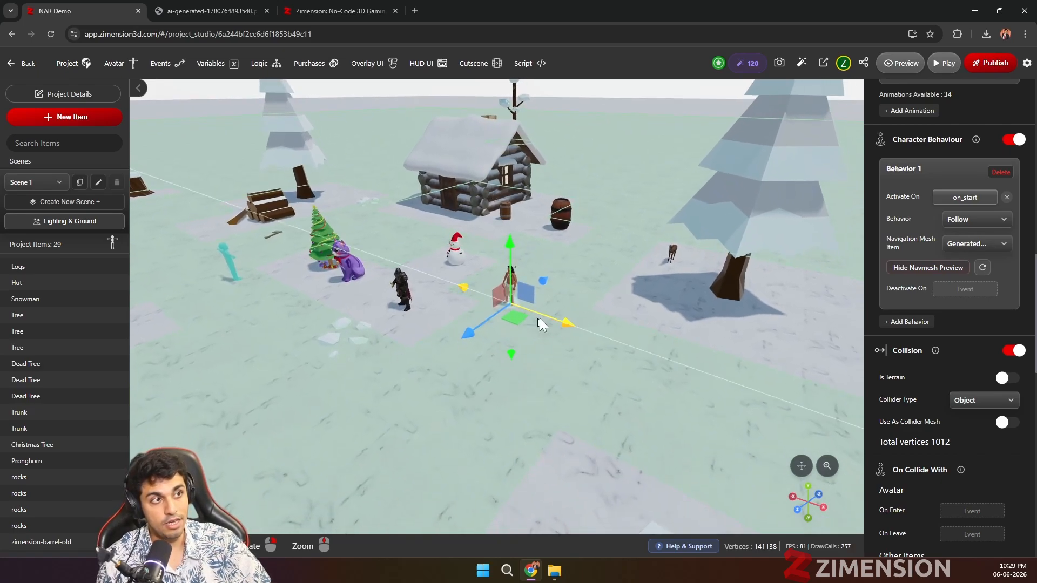
pyautogui.scroll(1, 561, 346)
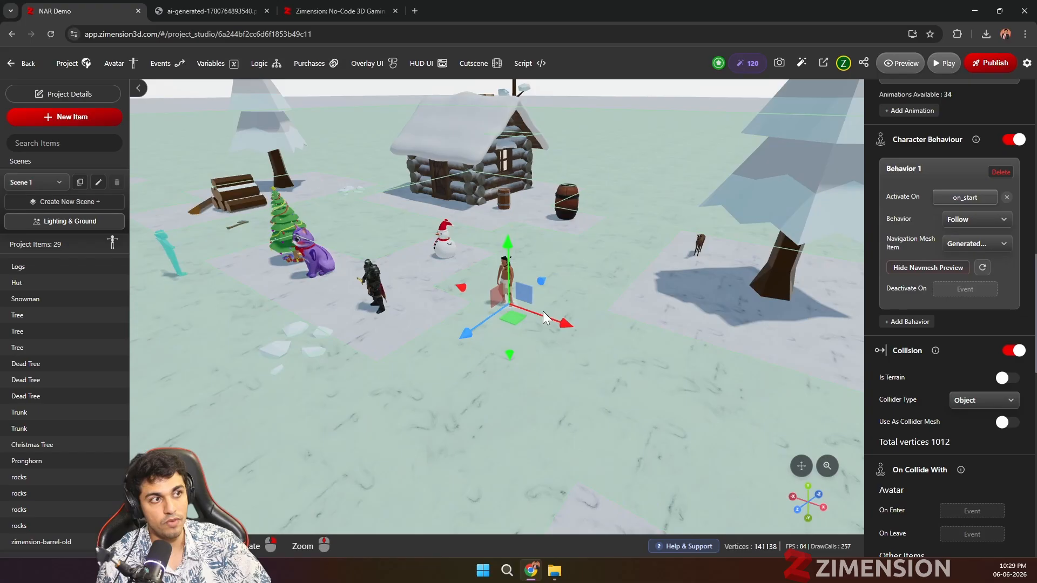
# Step: Play-test the game by running the avatar around the snowy ground to check the native warrior's Follow behaviour, and return to the editor
pyautogui.click(940, 69)
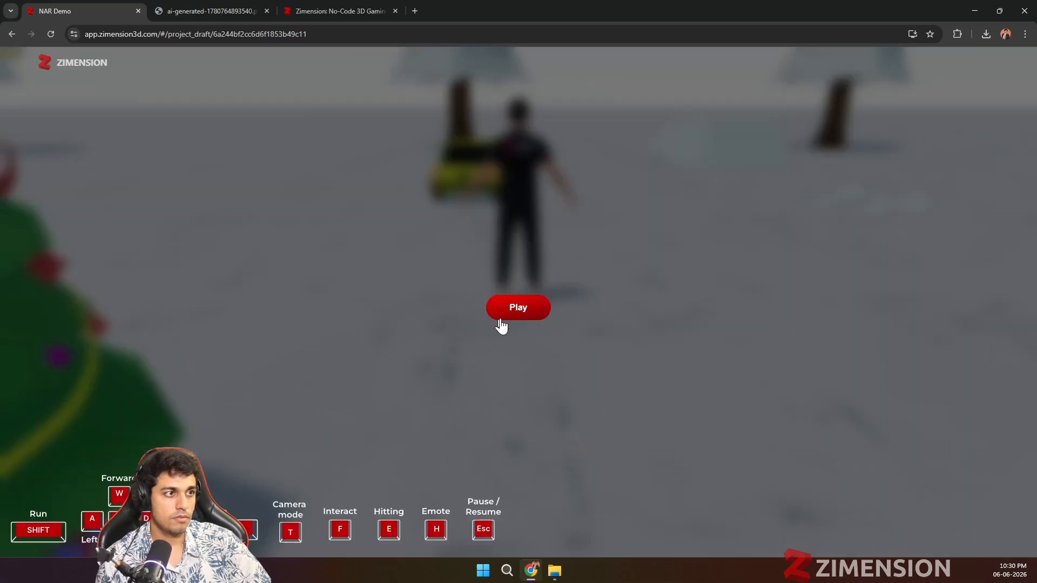
pyautogui.click(497, 317)
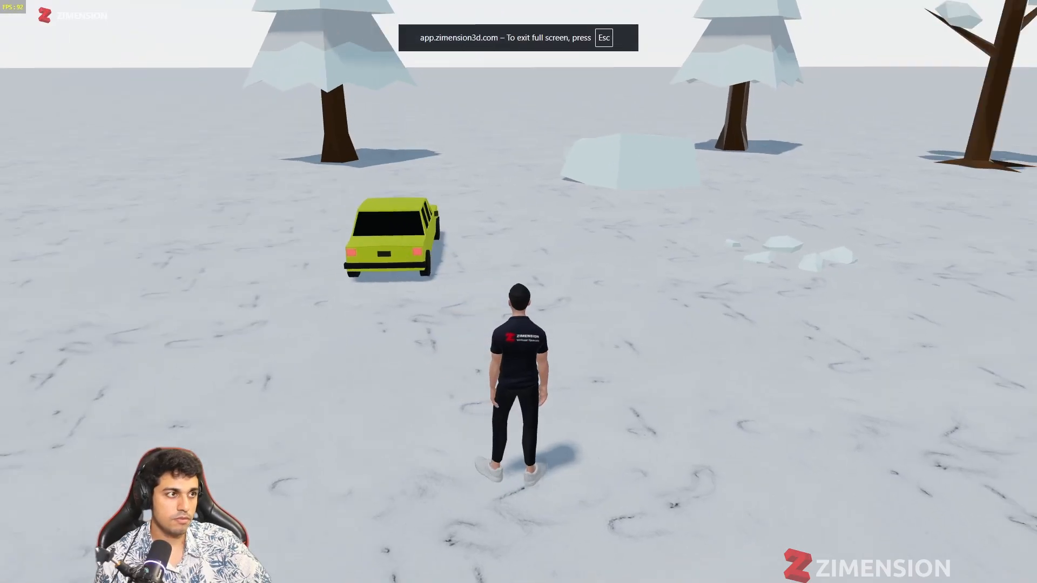
pyautogui.press('d')
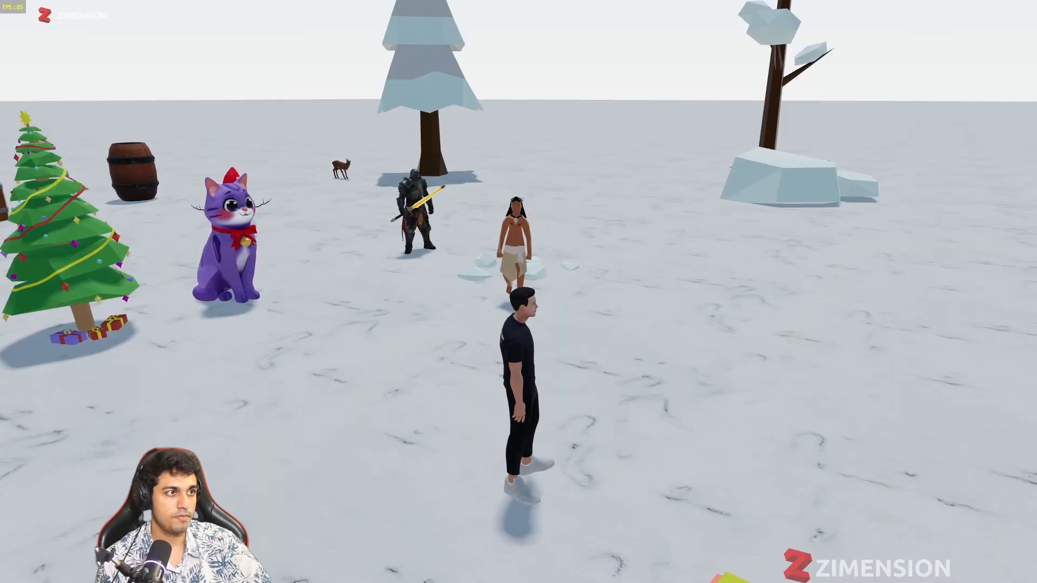
pyautogui.press('w')
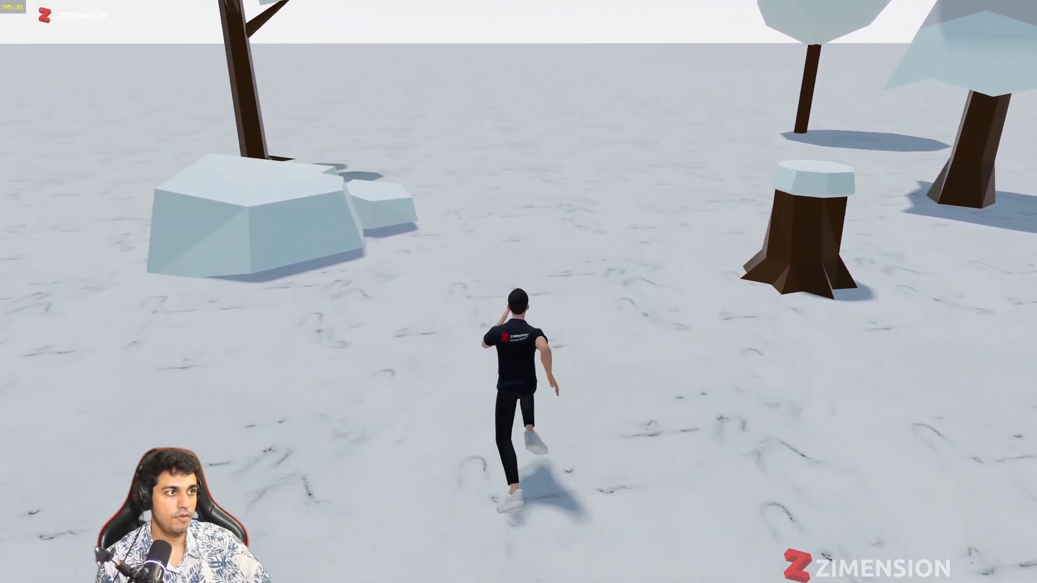
pyautogui.press('d')
pyautogui.press('s')
pyautogui.press('a')
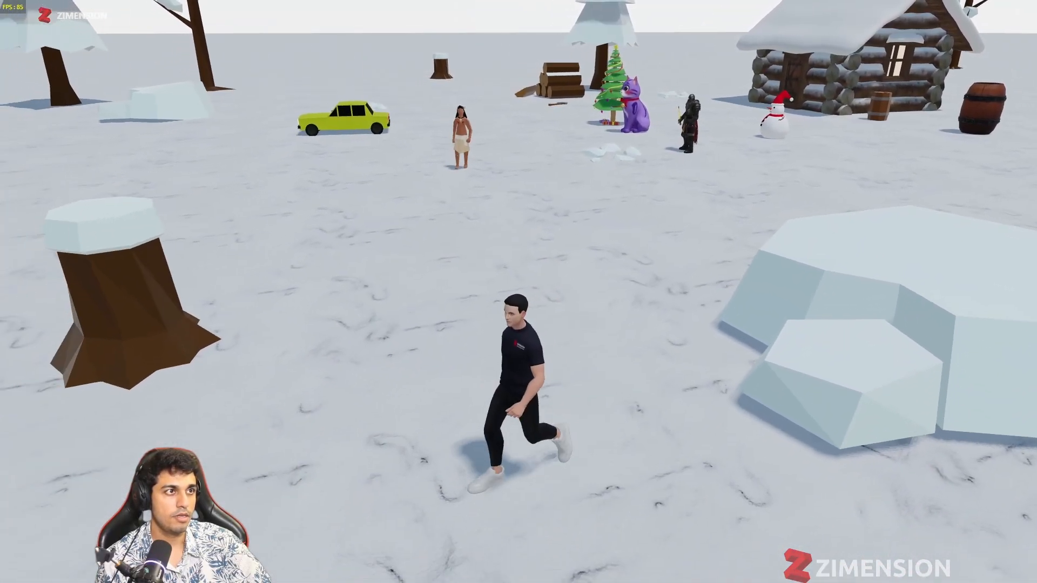
pyautogui.press('a')
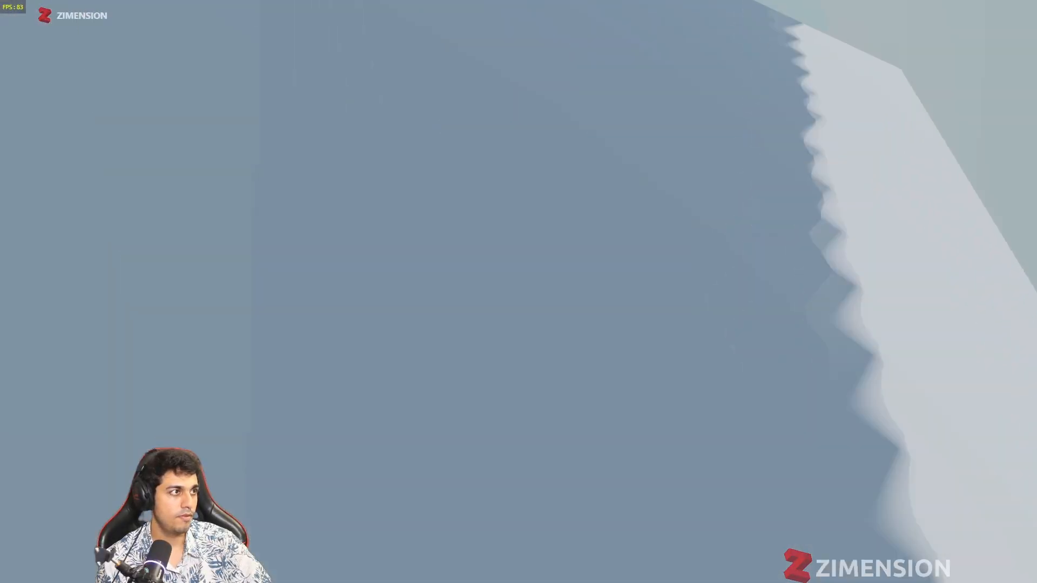
pyautogui.press('w')
pyautogui.press('w')
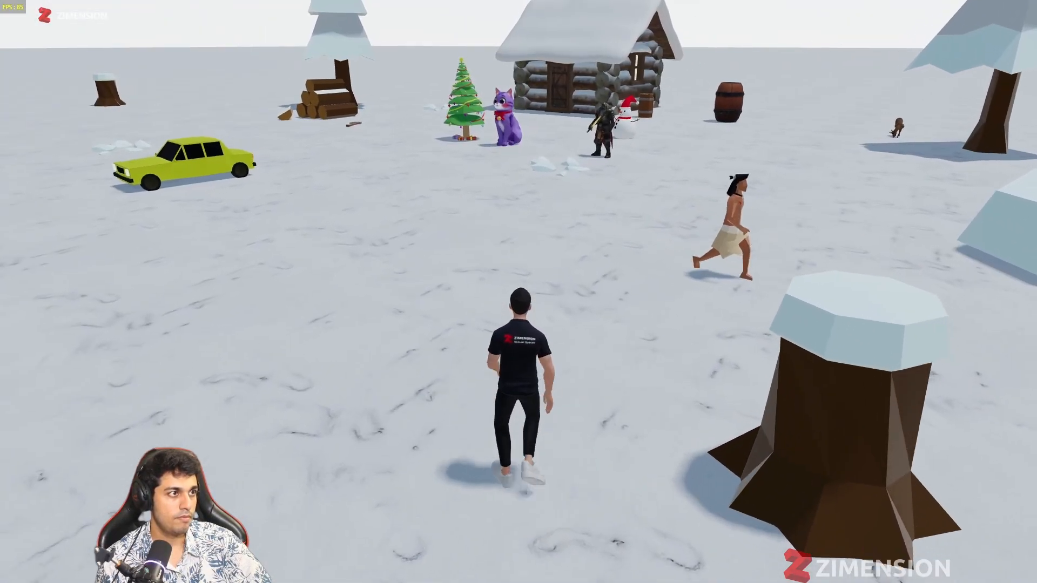
pyautogui.press('Escape')
pyautogui.click(511, 274)
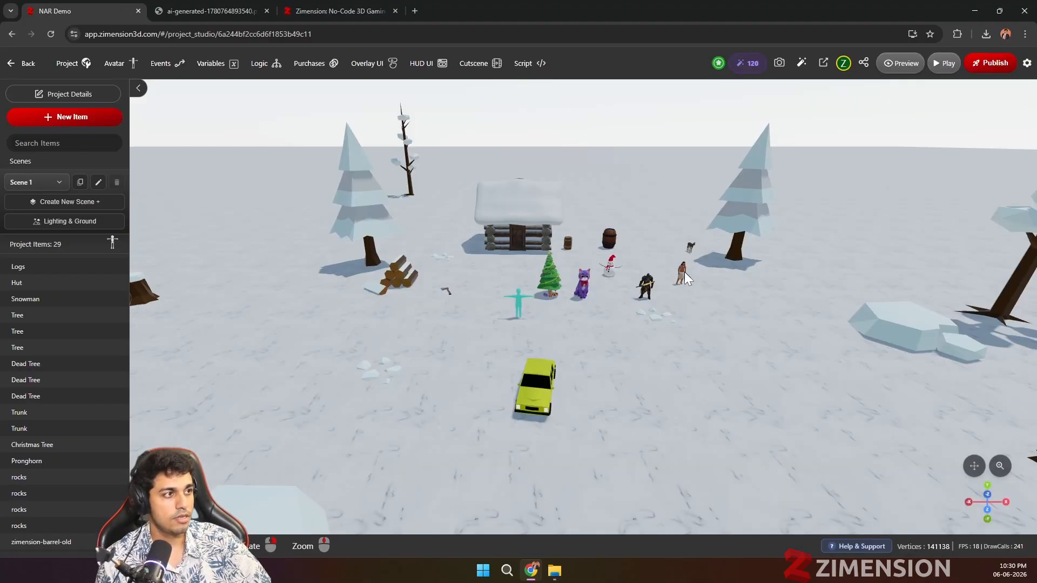
# Step: Change the native warrior's Behavior 1 from following to Attack
pyautogui.click(680, 271)
pyautogui.scroll(-6, 896, 373)
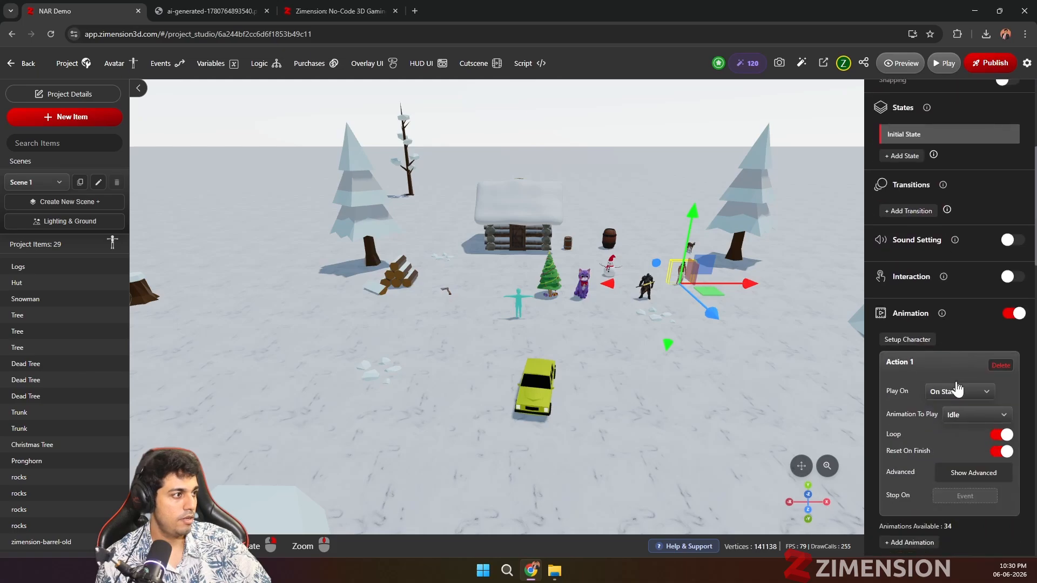
pyautogui.scroll(-3, 948, 427)
pyautogui.click(969, 331)
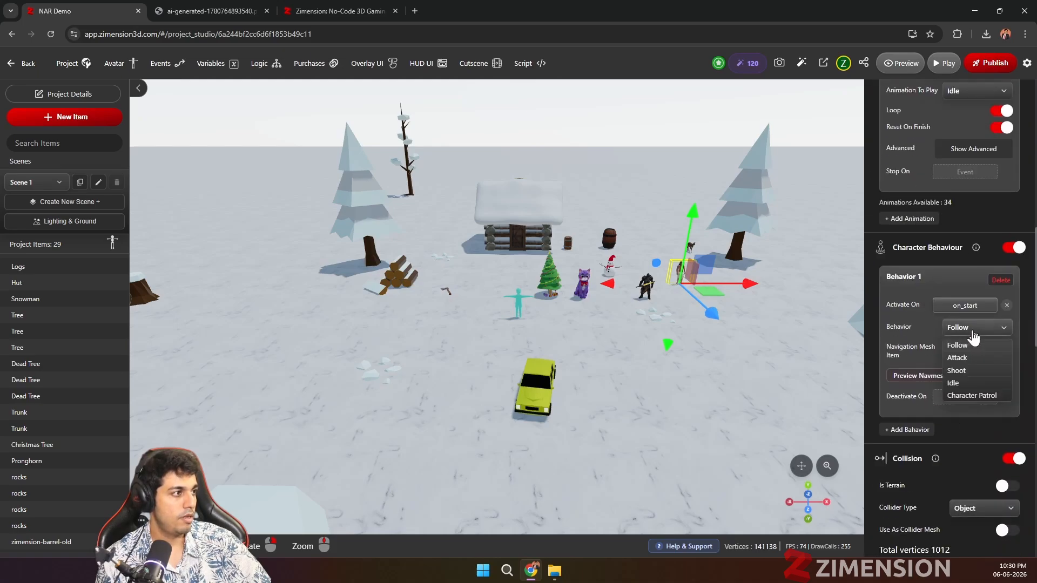
pyautogui.click(965, 356)
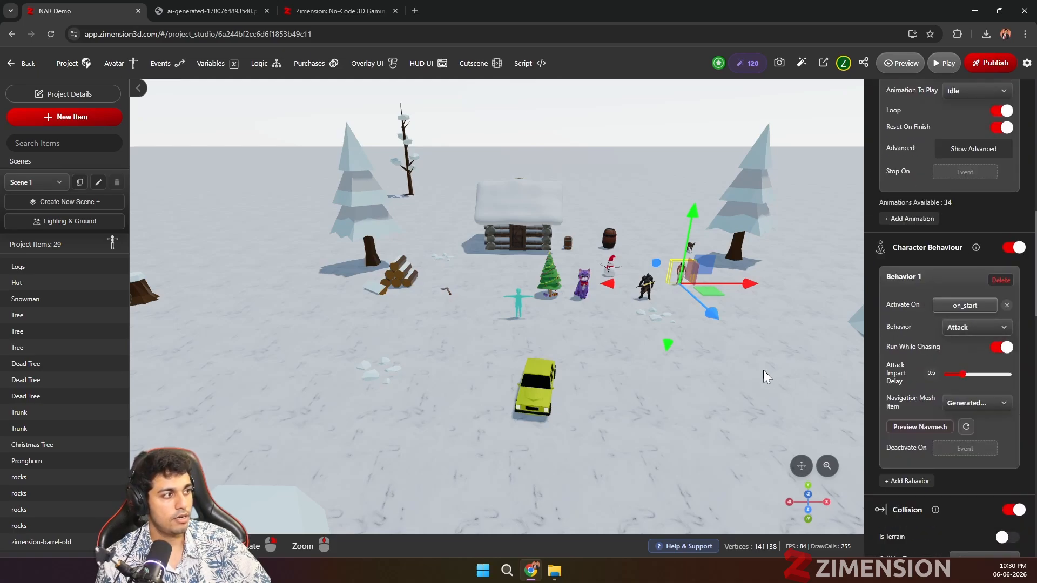
# Step: Enable interaction on the armored knight with the interaction text "Activate Attack"
pyautogui.scroll(1, 629, 352)
pyautogui.moveTo(630, 352); pyautogui.dragTo(338, 360)
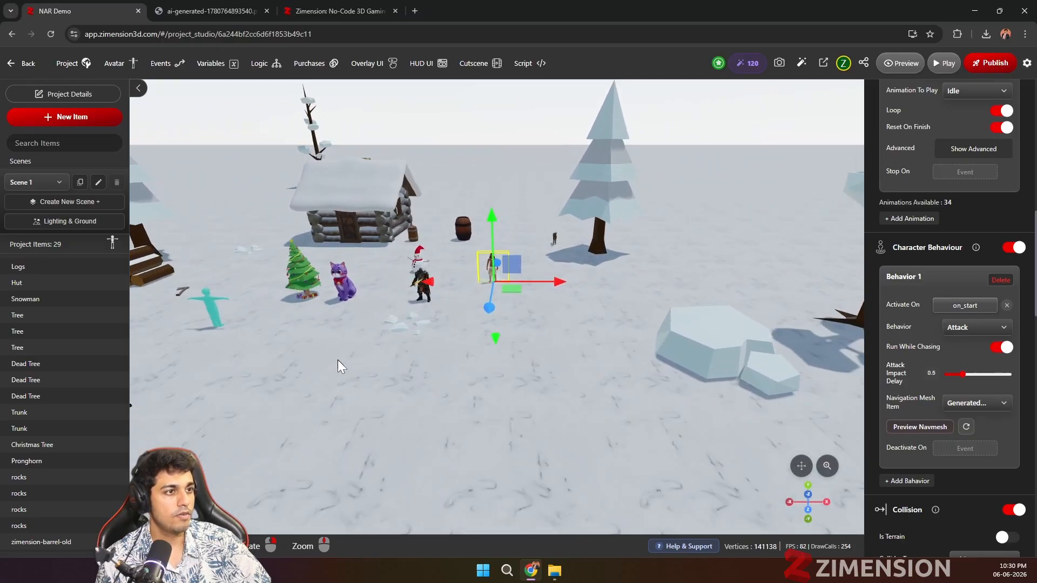
pyautogui.scroll(4, 339, 361)
pyautogui.click(375, 271)
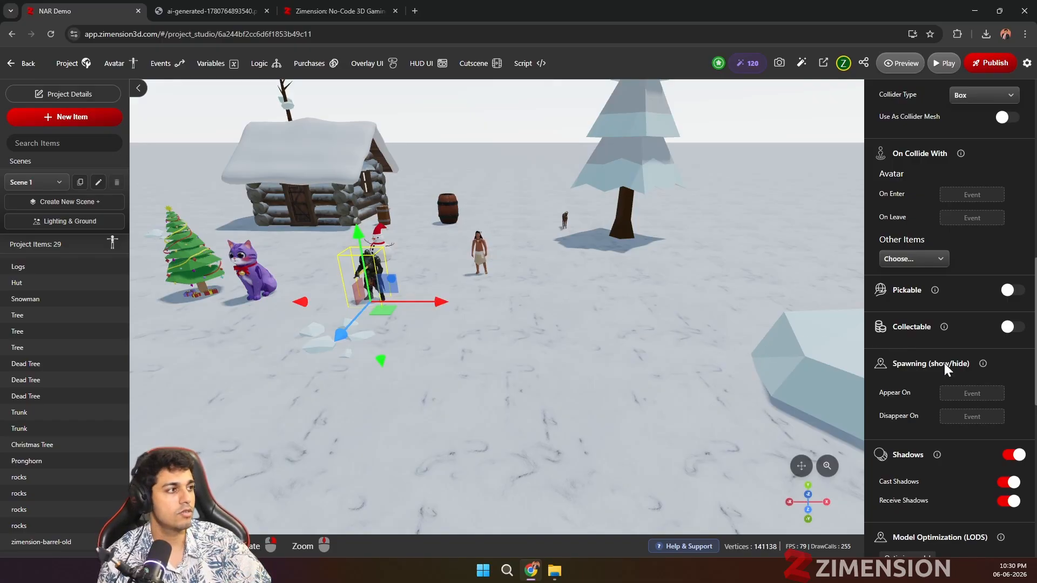
pyautogui.scroll(4, 944, 363)
pyautogui.scroll(5, 944, 362)
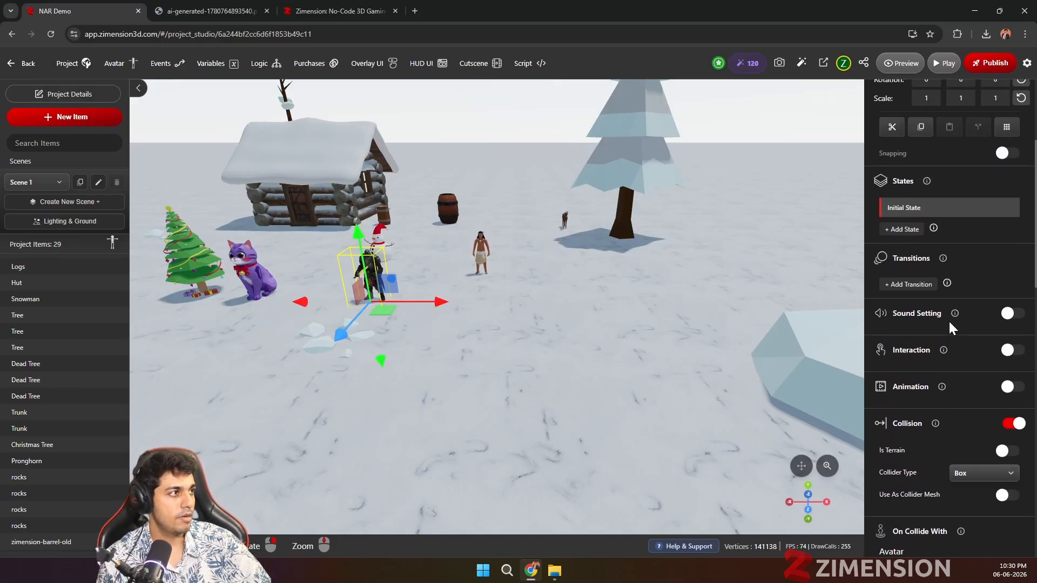
pyautogui.scroll(-2, 940, 381)
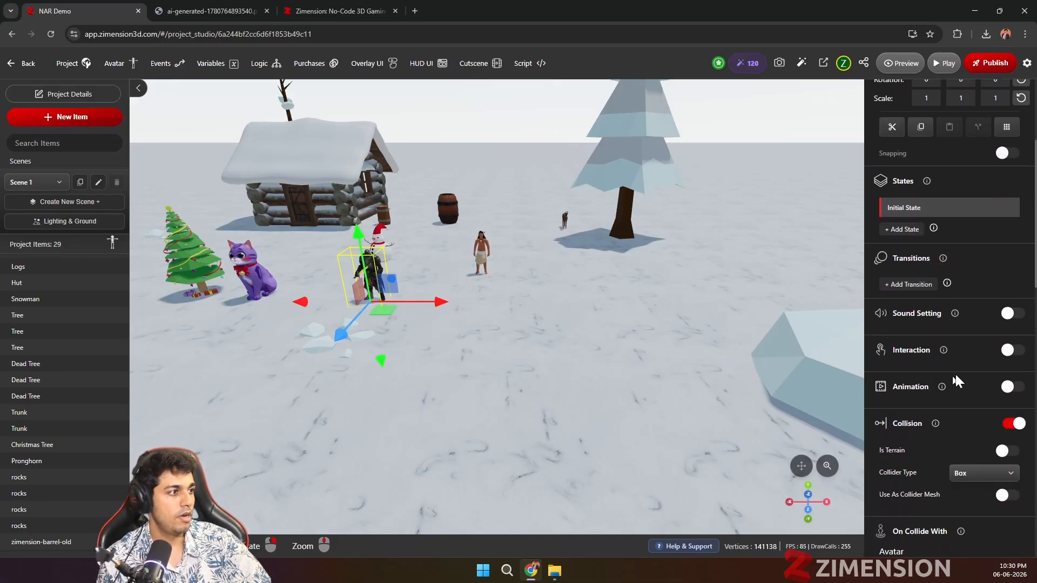
pyautogui.click(1012, 351)
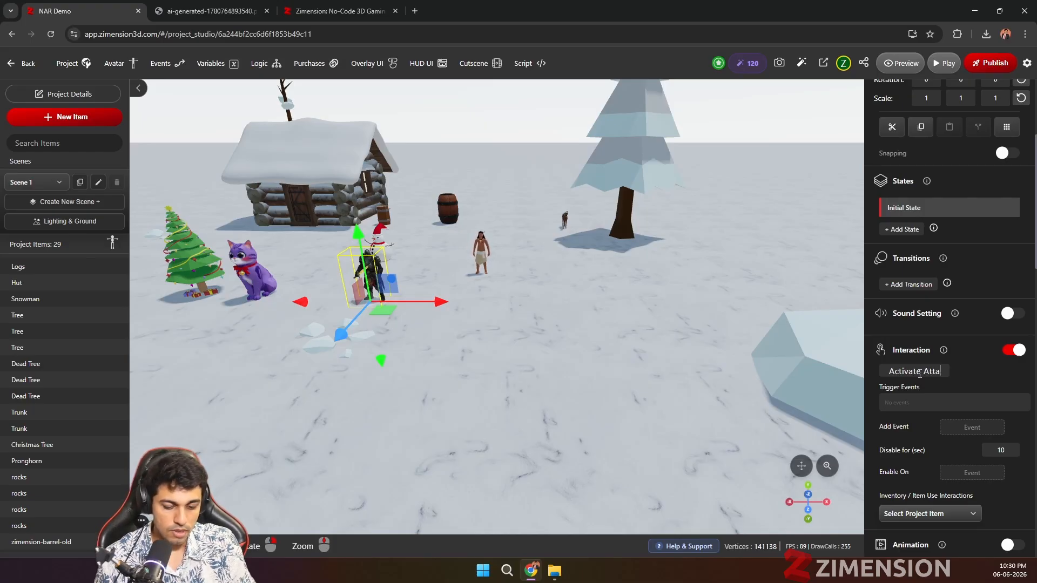
# Step: Create a new event named attack_Start and add it as the trigger event of the knight's interaction
pyautogui.click(980, 428)
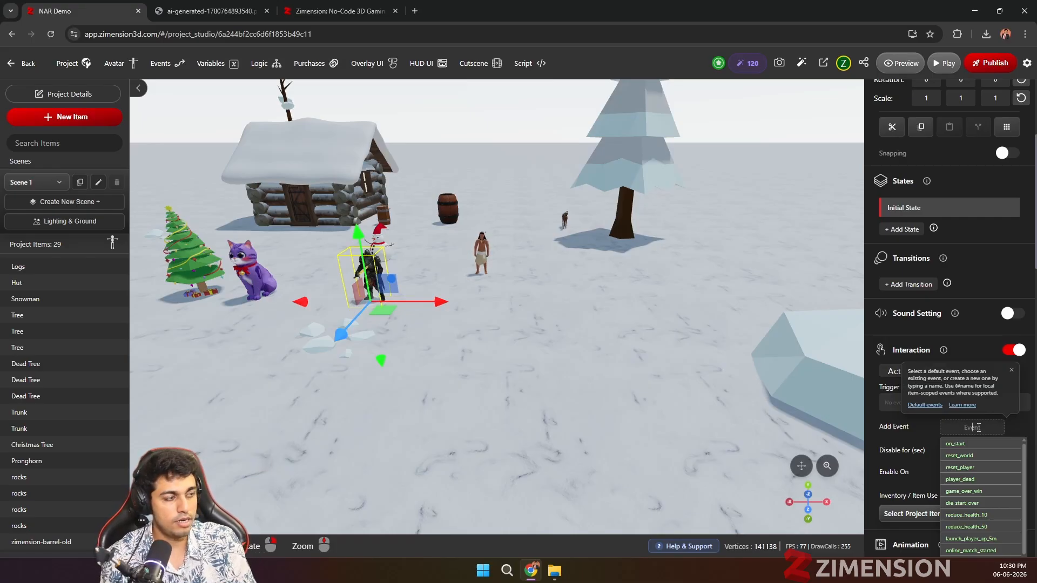
pyautogui.write('attack')
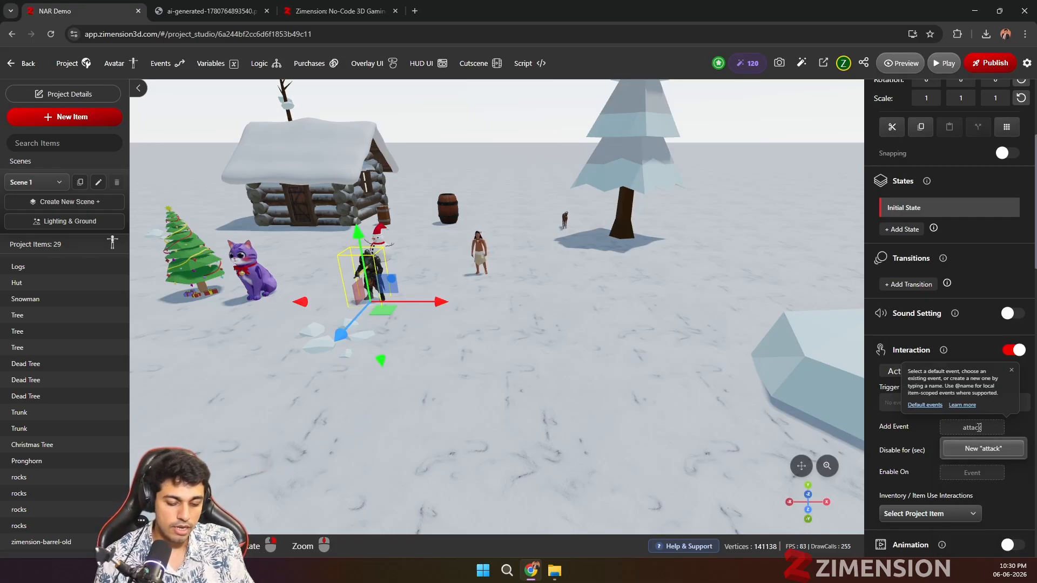
pyautogui.write('_Styart')
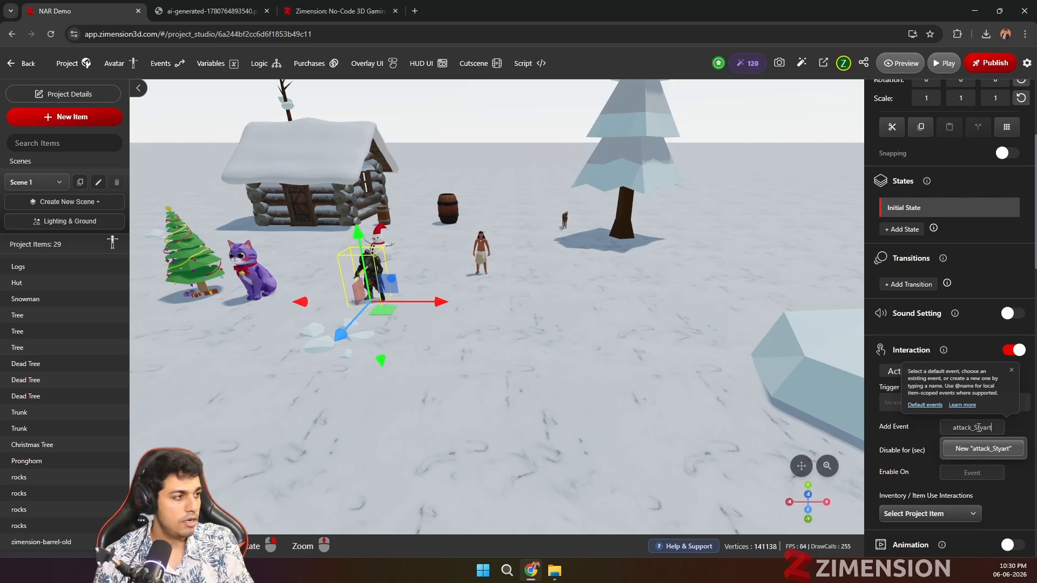
pyautogui.press('BackSpace')
pyautogui.press('BackSpace')
pyautogui.press('BackSpace')
pyautogui.press('BackSpace')
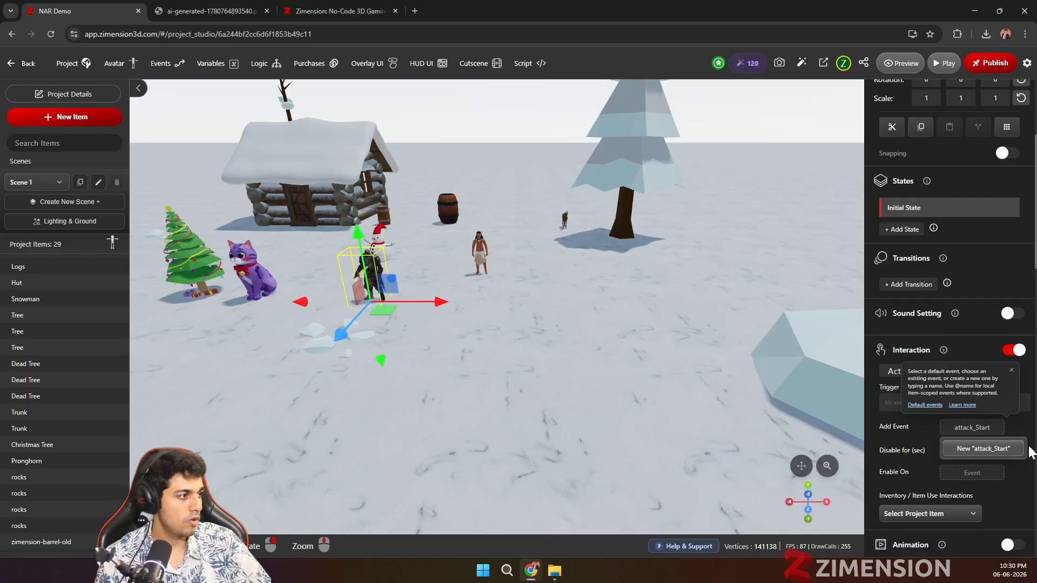
pyautogui.click(999, 448)
pyautogui.scroll(-1, 980, 442)
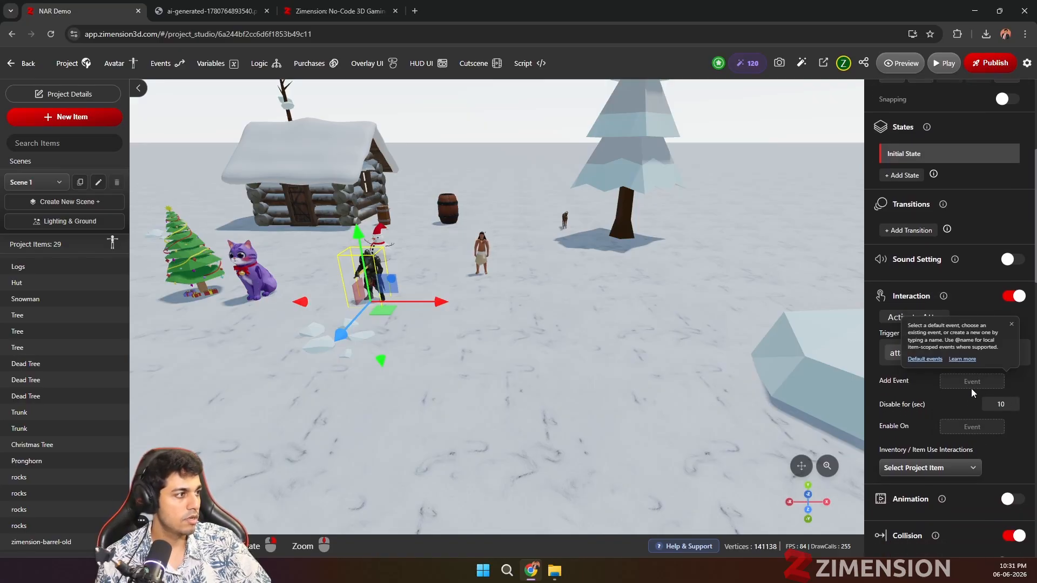
pyautogui.click(1011, 325)
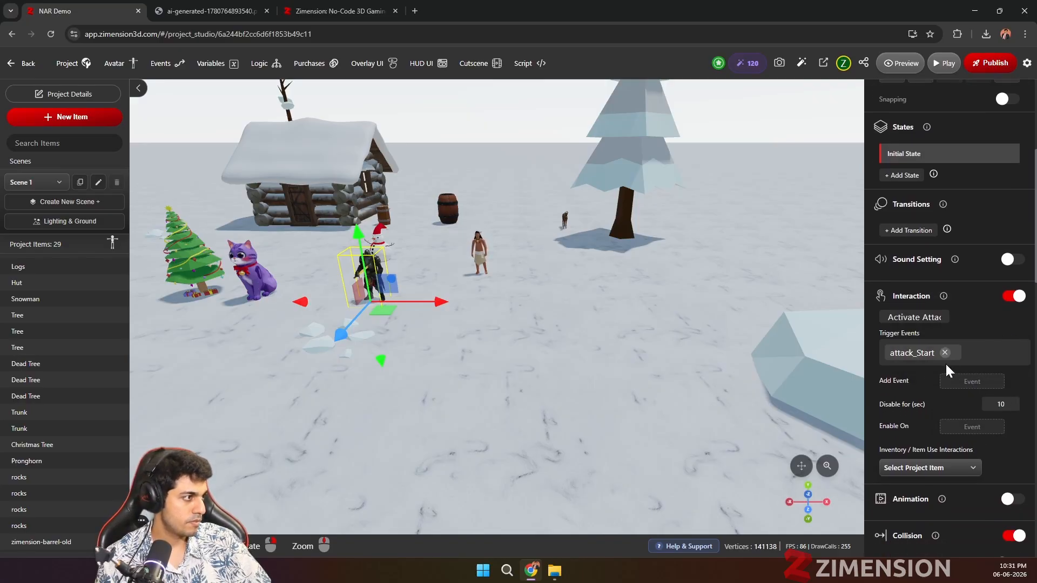
pyautogui.scroll(-7, 941, 359)
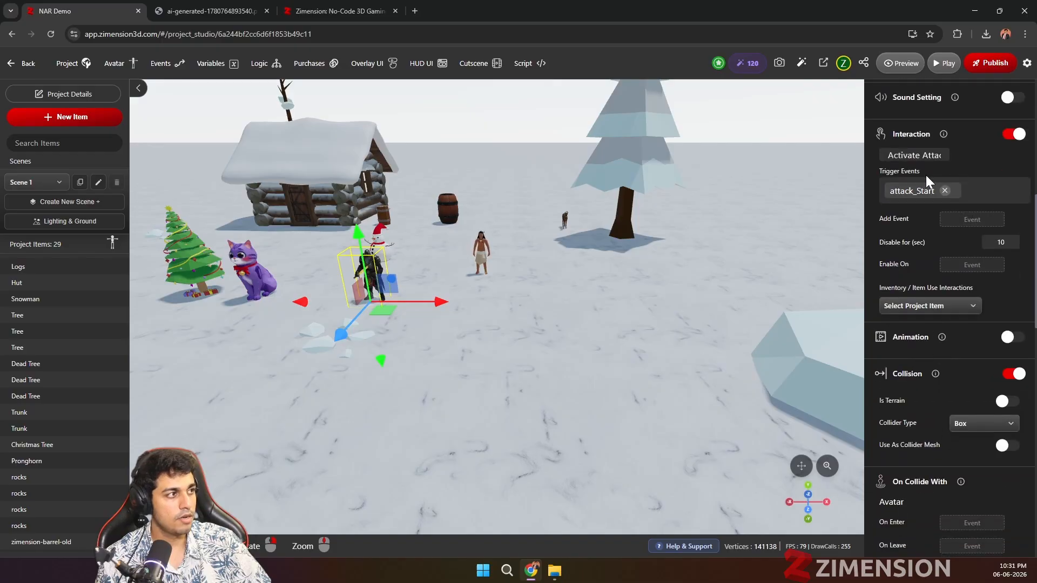
pyautogui.scroll(4, 904, 302)
pyautogui.scroll(-8, 925, 365)
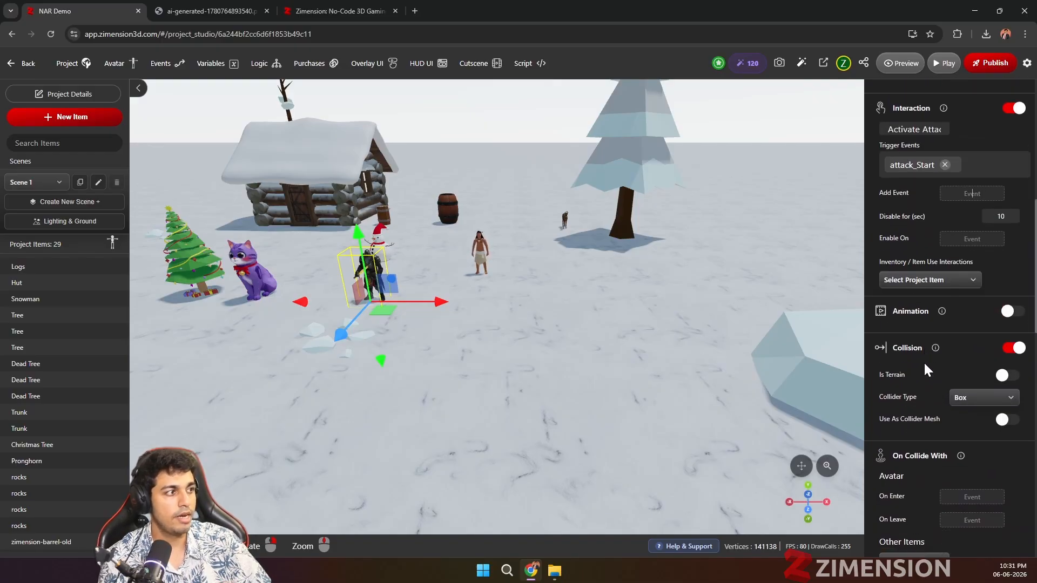
# Step: Replace the native warrior's on_start activation for Behavior 1 with the attack_Start event
pyautogui.click(480, 251)
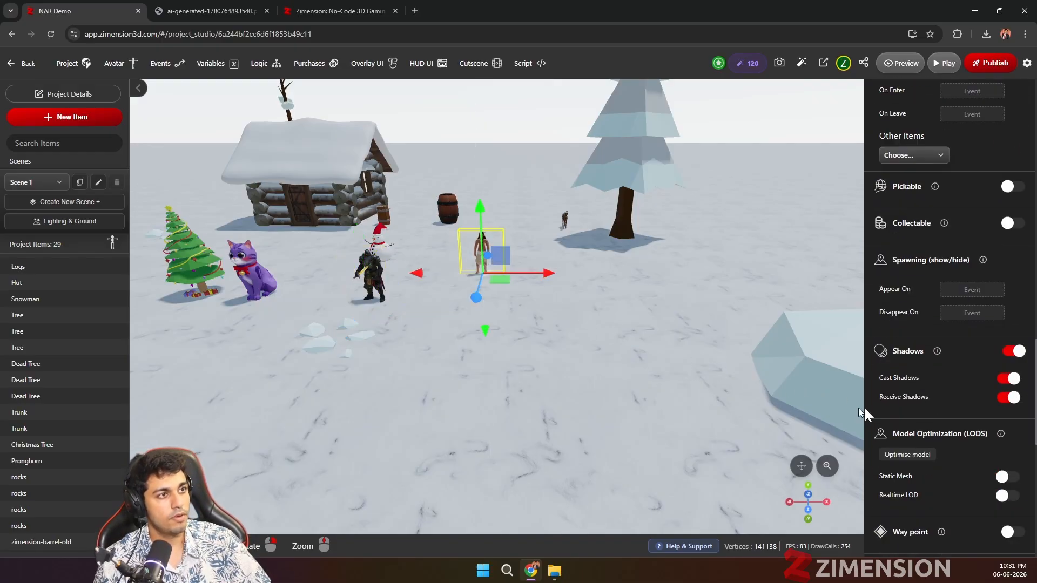
pyautogui.scroll(-5, 910, 409)
pyautogui.scroll(3, 955, 378)
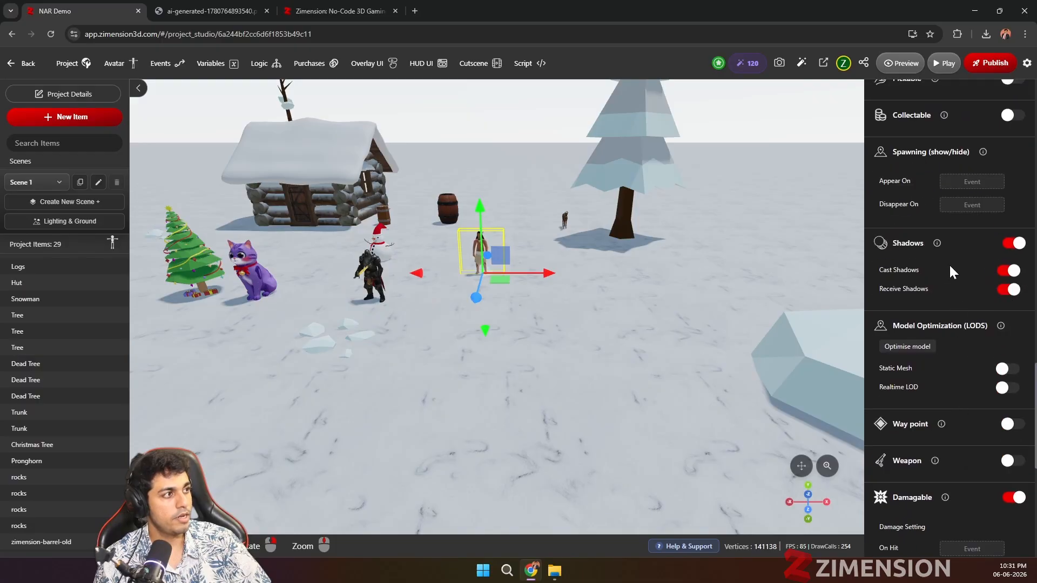
pyautogui.scroll(-7, 957, 410)
pyautogui.scroll(15, 946, 419)
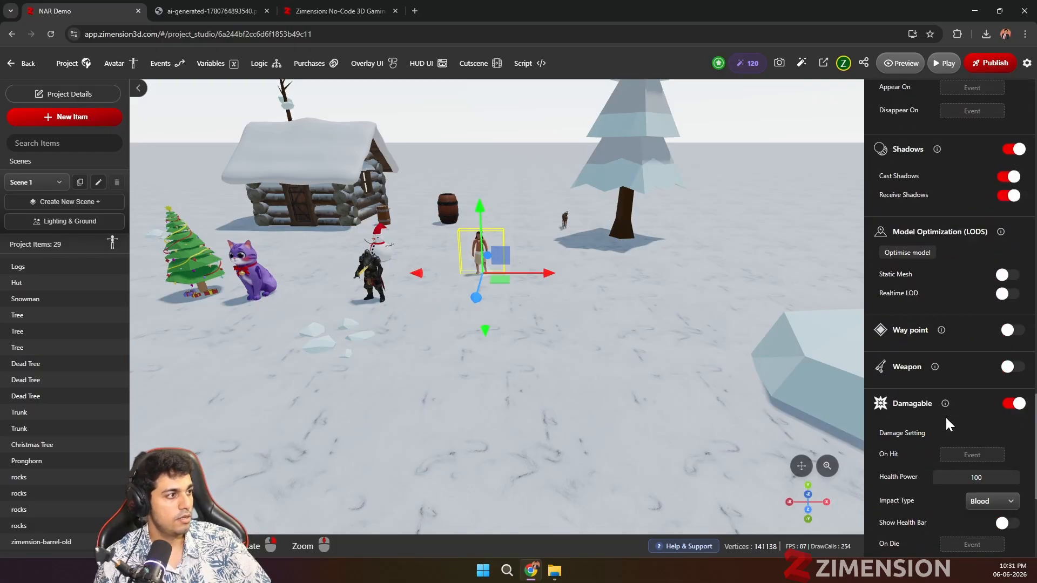
pyautogui.scroll(3, 952, 393)
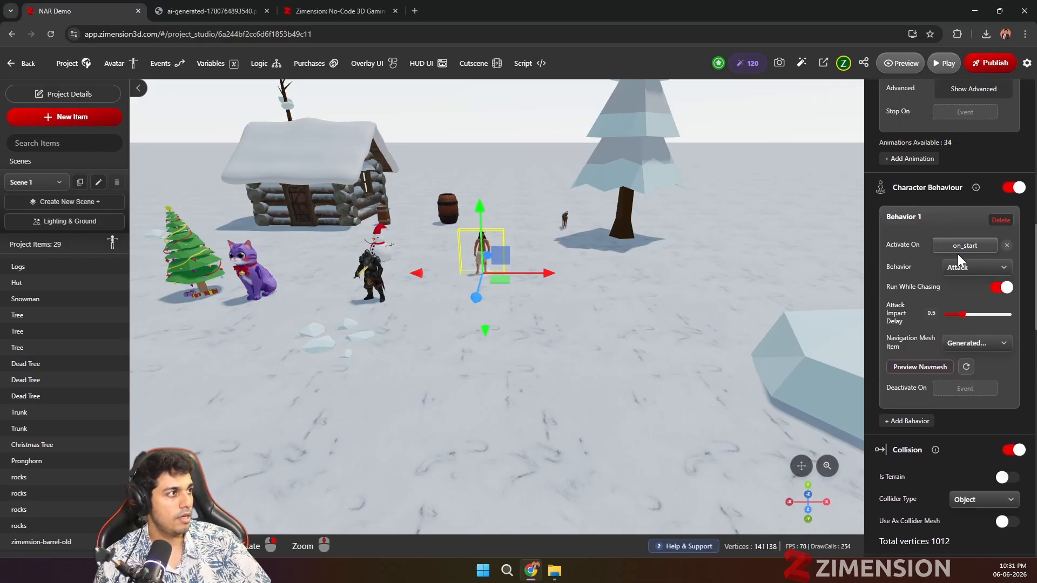
pyautogui.click(962, 248)
pyautogui.click(1007, 246)
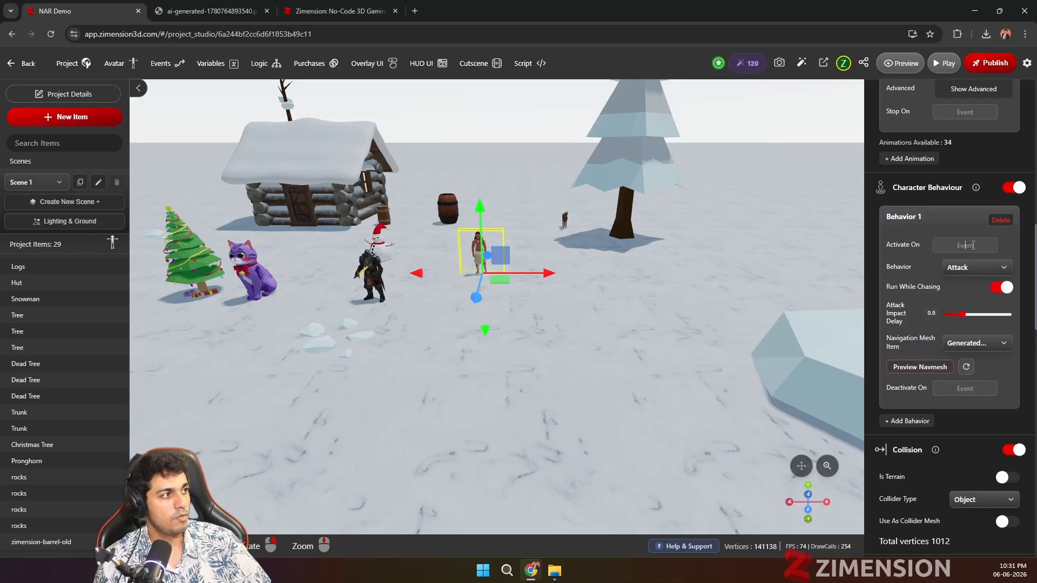
pyautogui.write('s')
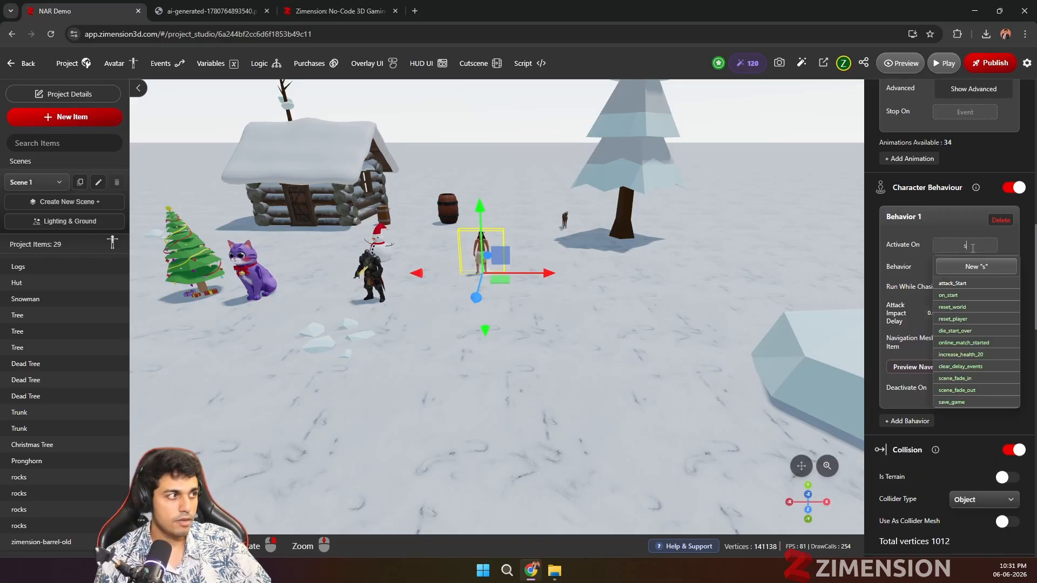
pyautogui.click(953, 283)
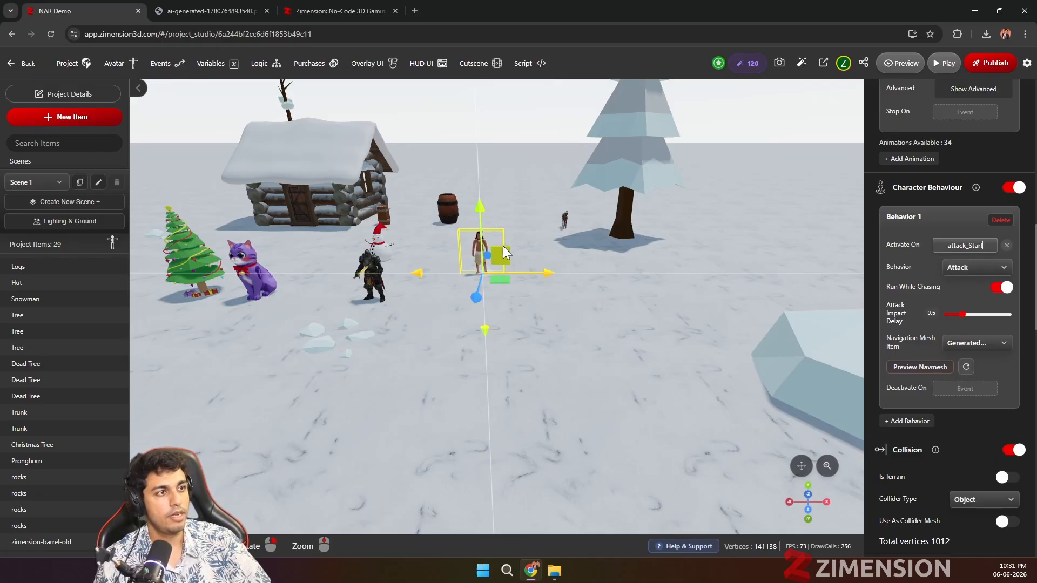
# Step: Play-test the game, walk the avatar over to the armored knight and trigger the knight's interaction
pyautogui.click(929, 69)
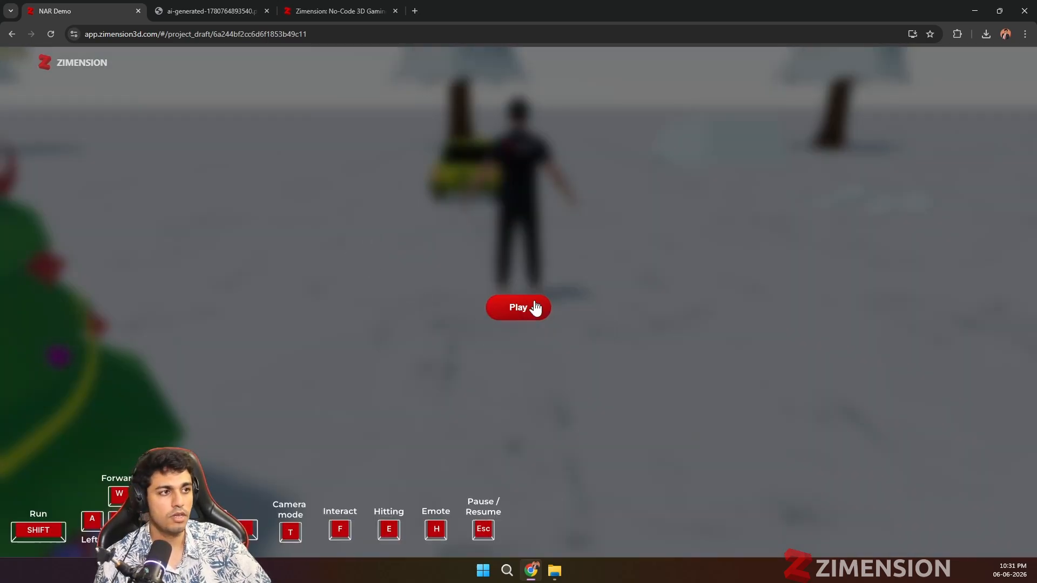
pyautogui.click(531, 309)
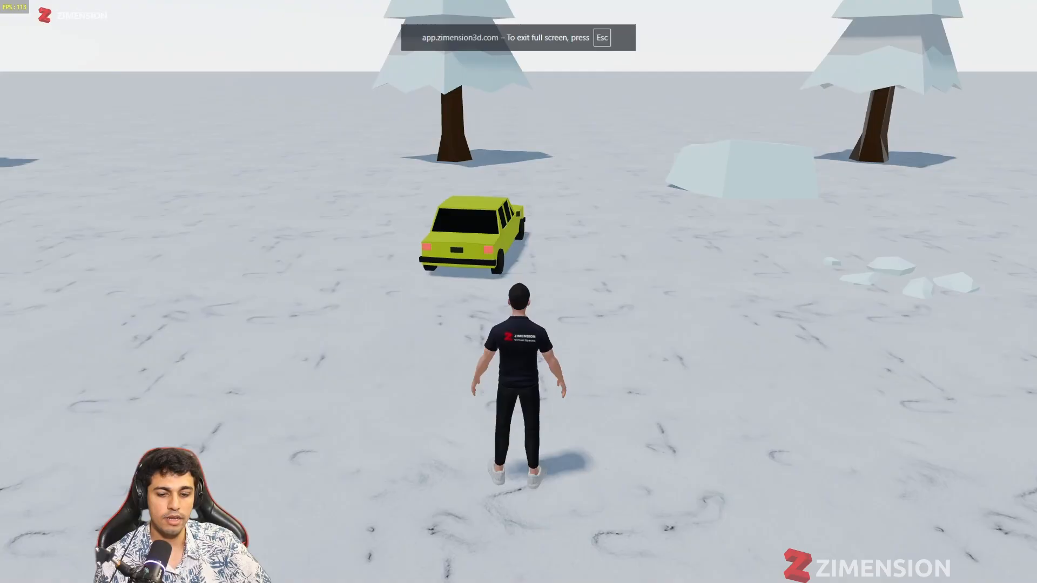
pyautogui.press('s')
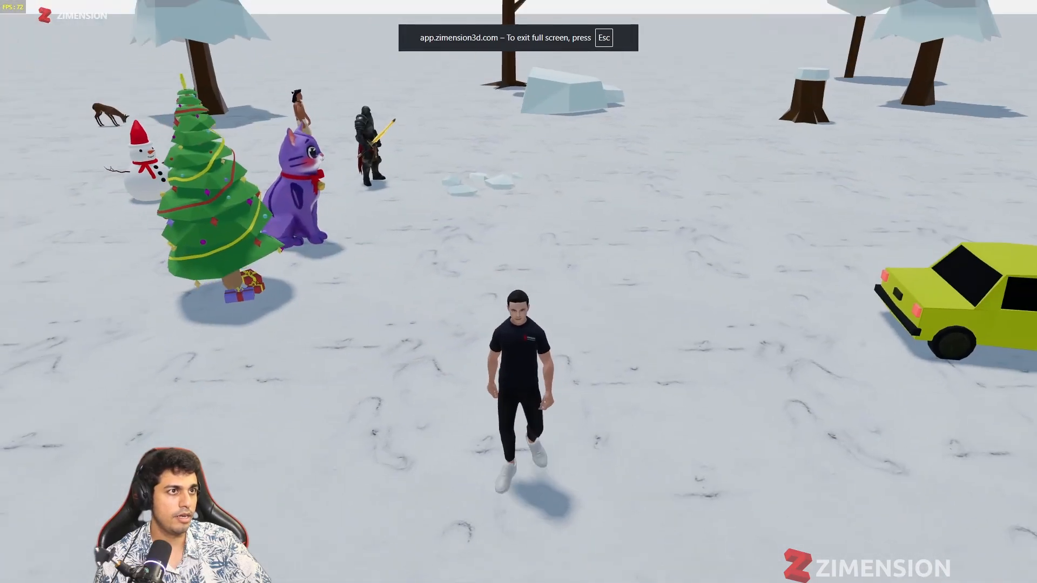
pyautogui.press('w')
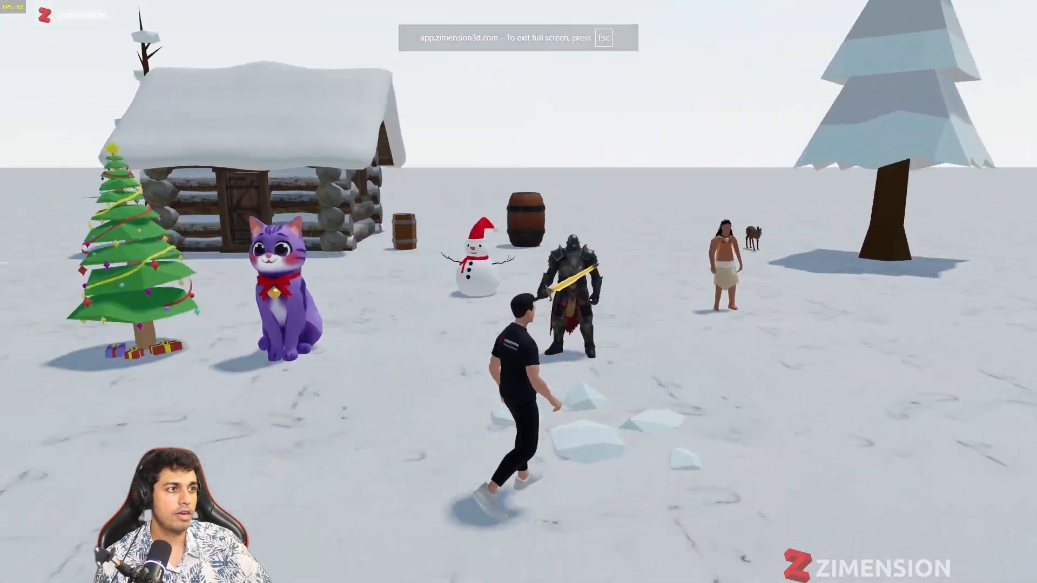
pyautogui.press('w')
pyautogui.press('e')
# Step: Move the avatar away from the knight and test the native warrior's attack at close range
pyautogui.press('s')
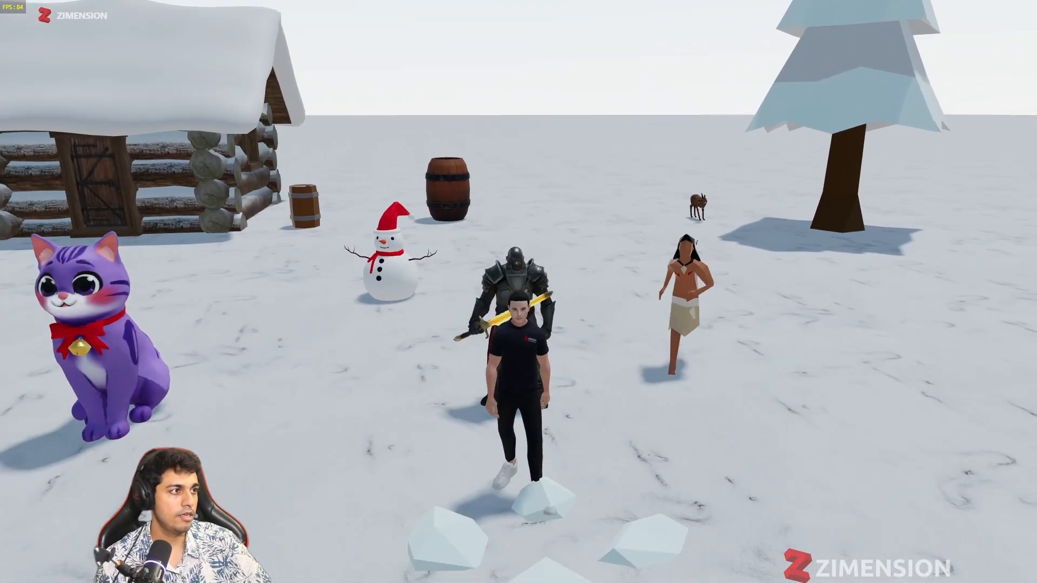
pyautogui.press('a')
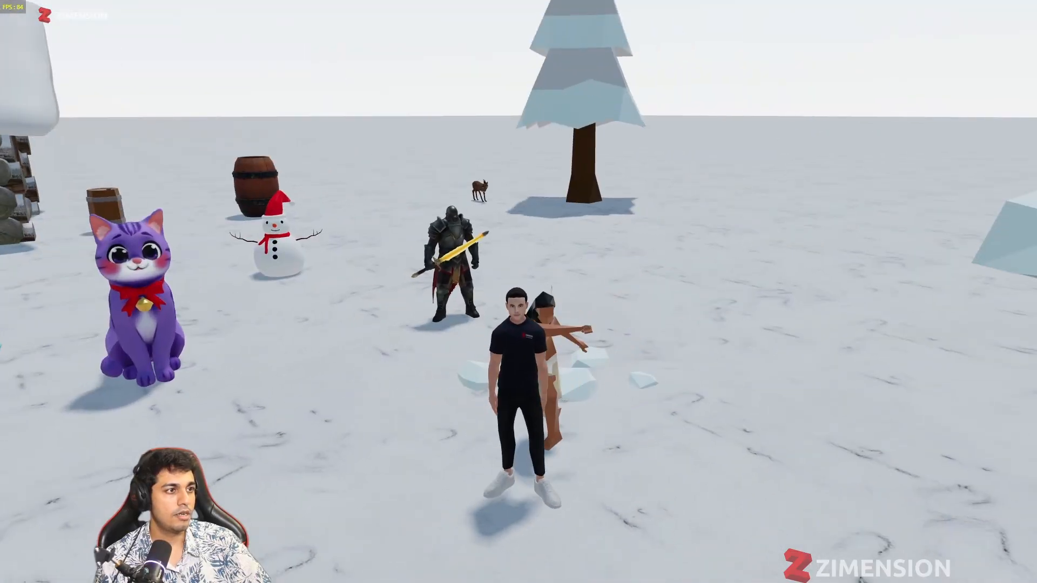
pyautogui.press('a')
pyautogui.press('d')
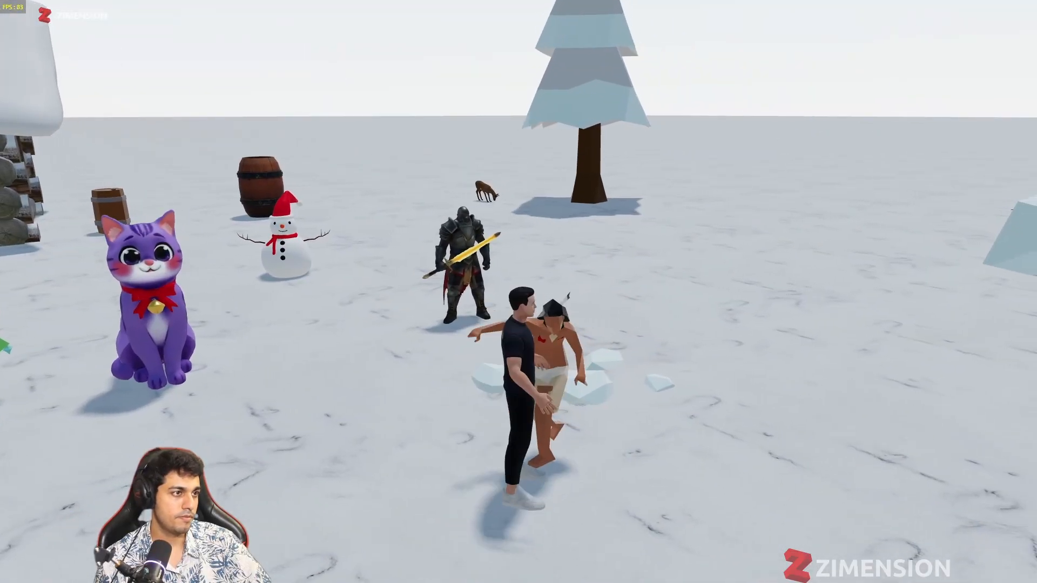
pyautogui.press('f')
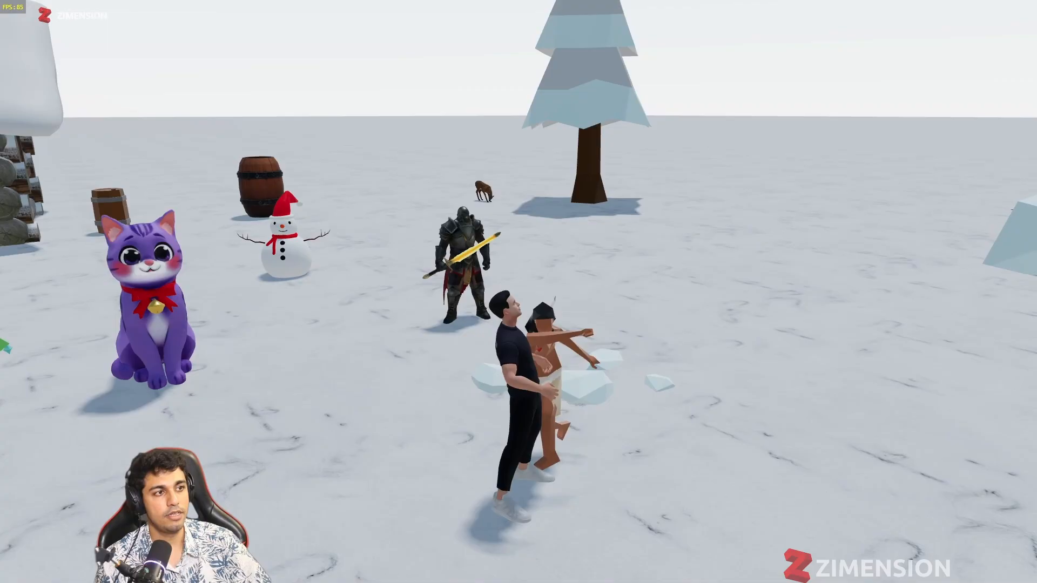
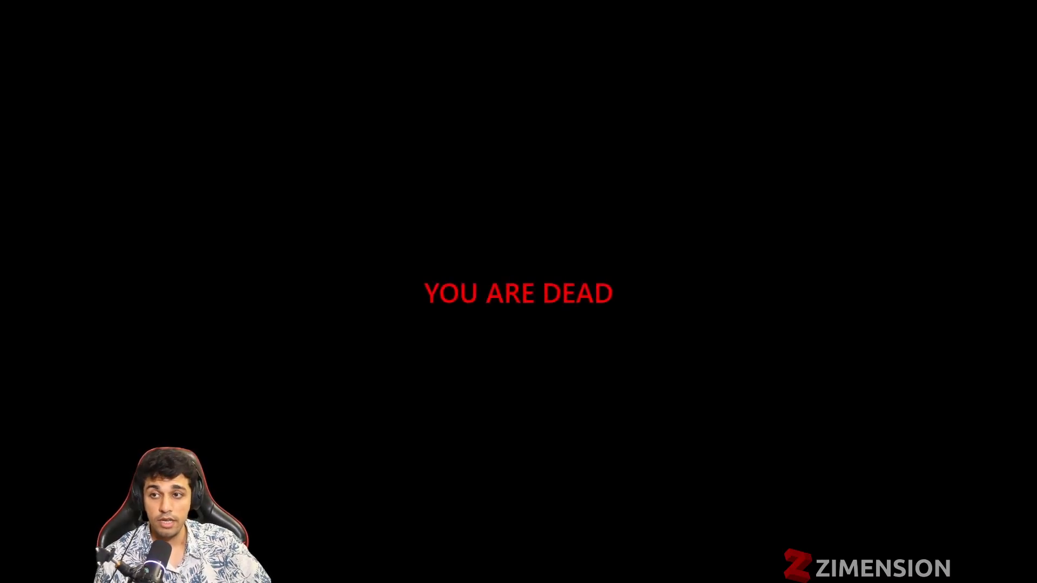
# Step: Return to the editor and add the Gun Ak47 from the library's weapons category to the project
pyautogui.press('Escape')
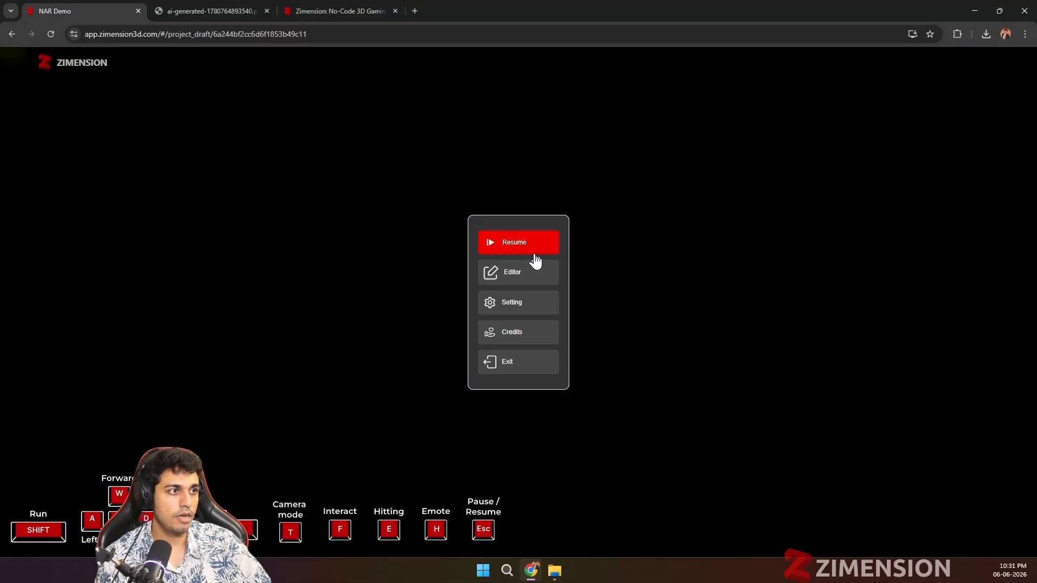
pyautogui.click(513, 273)
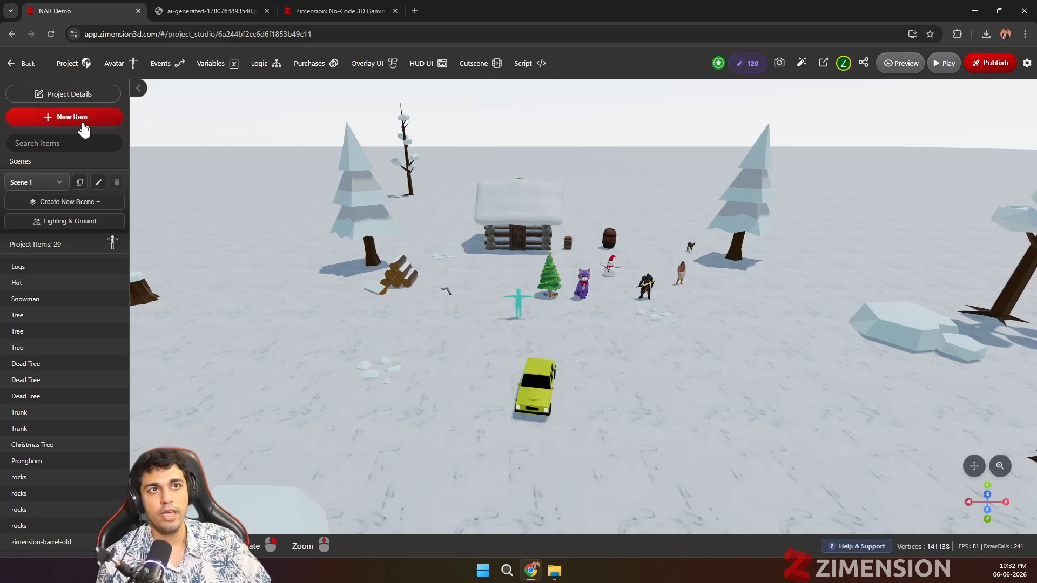
pyautogui.click(81, 119)
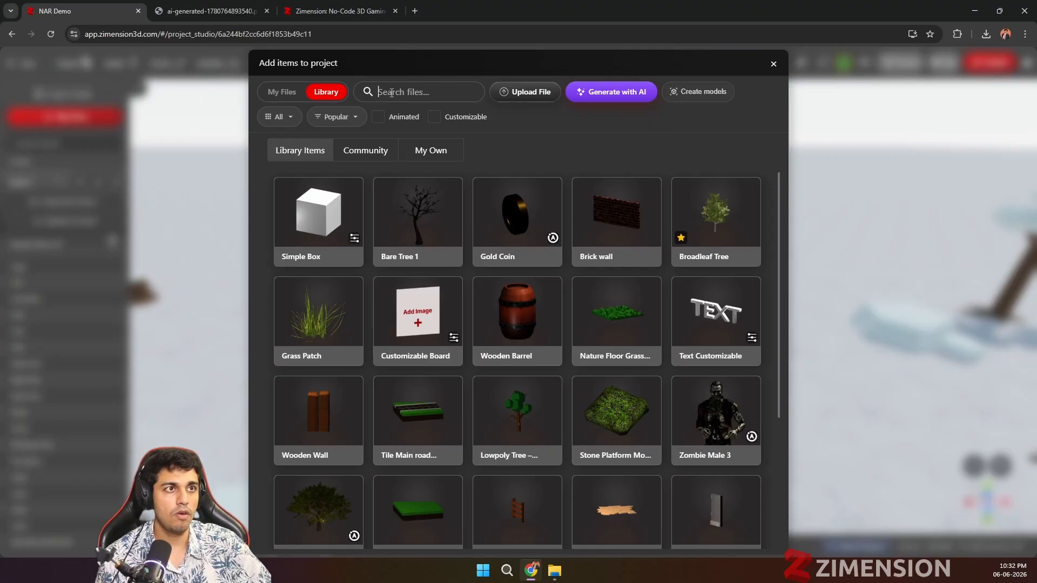
pyautogui.click(292, 124)
pyautogui.scroll(-3, 294, 206)
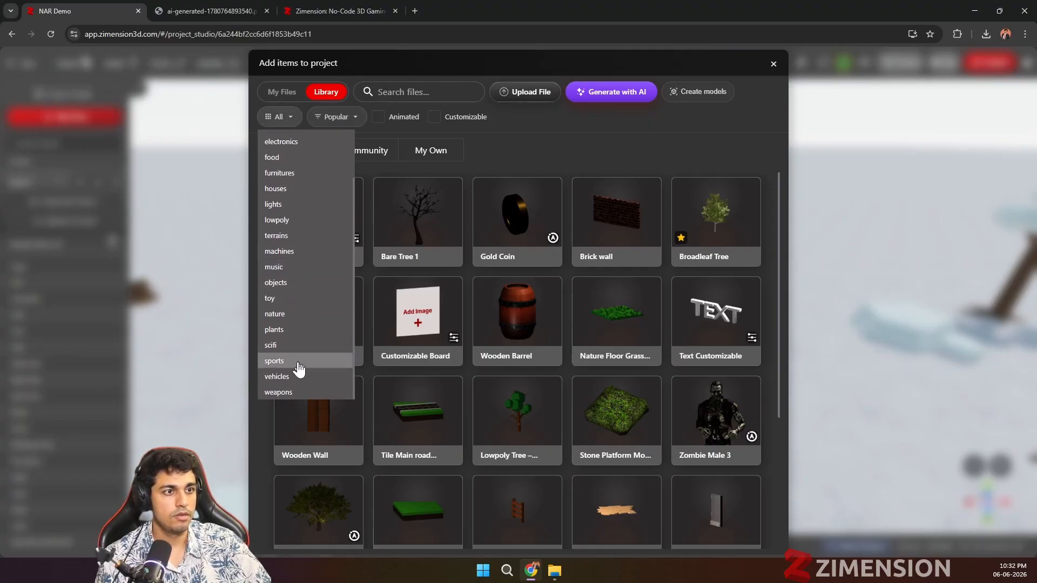
pyautogui.click(278, 392)
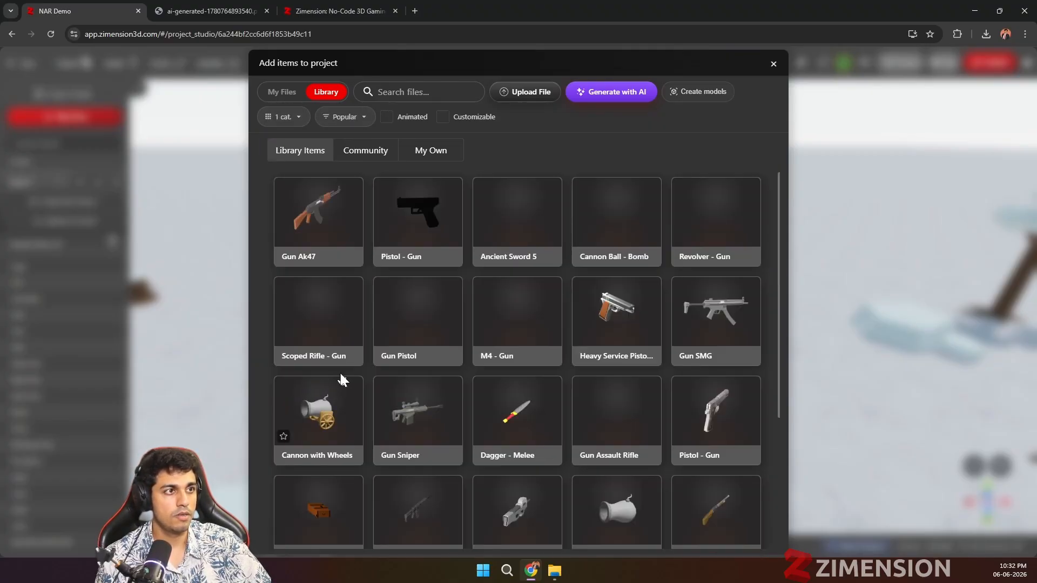
pyautogui.click(308, 230)
pyautogui.click(702, 176)
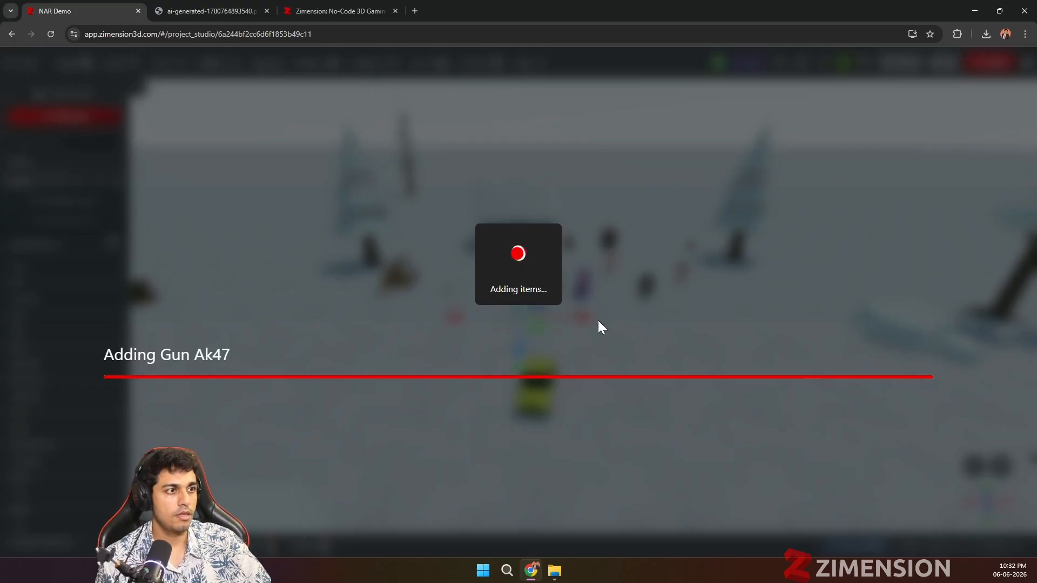
# Step: Move the AK47 off the avatar's spot to about X 6.763, Y 0.591, Z 3.68 on the open snow
pyautogui.scroll(5, 497, 344)
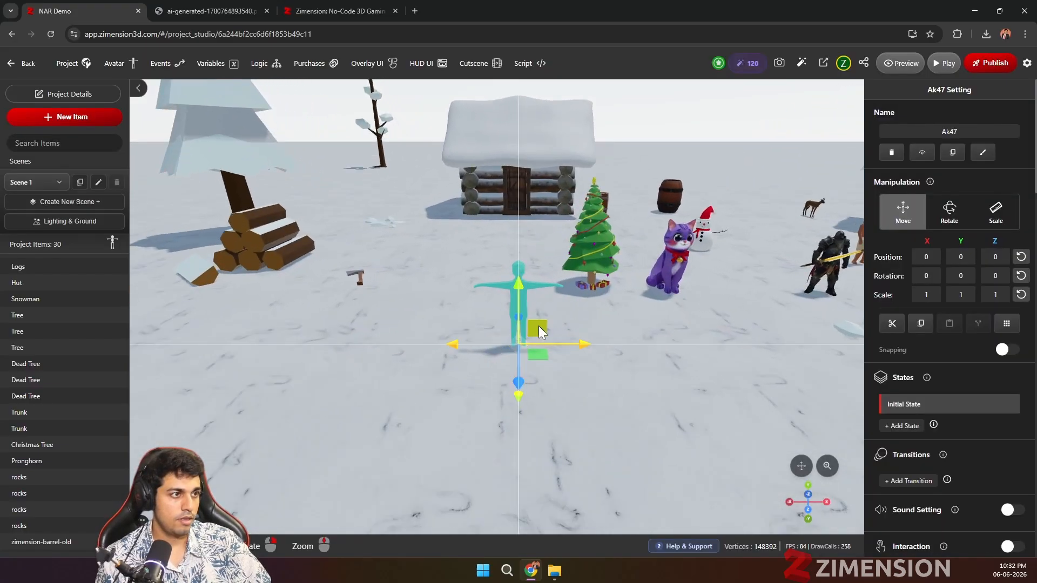
pyautogui.moveTo(531, 374); pyautogui.dragTo(520, 262)
pyautogui.moveTo(491, 350); pyautogui.dragTo(526, 321)
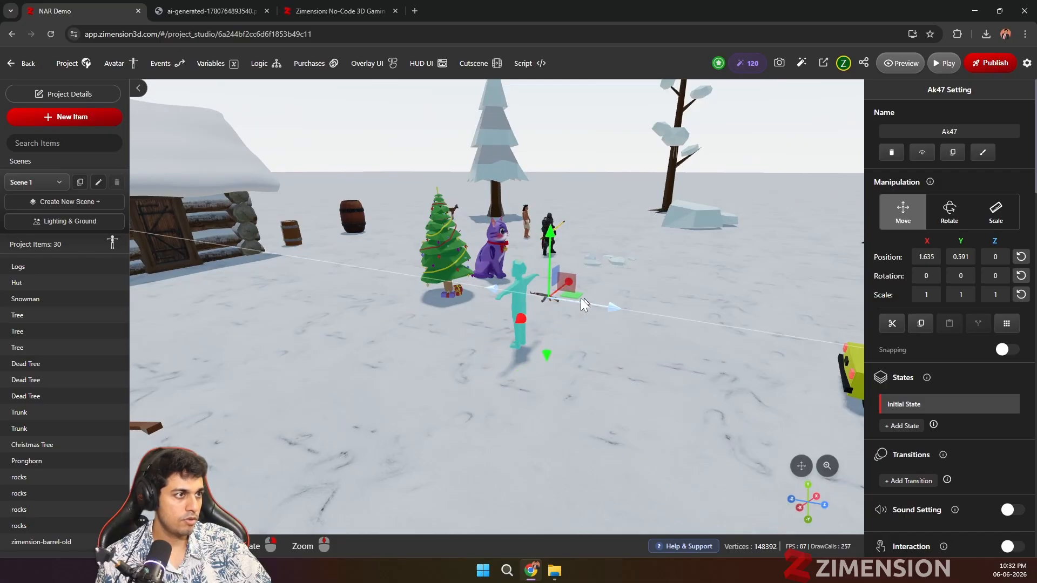
pyautogui.moveTo(582, 299); pyautogui.dragTo(596, 277)
pyautogui.moveTo(681, 269); pyautogui.dragTo(815, 313)
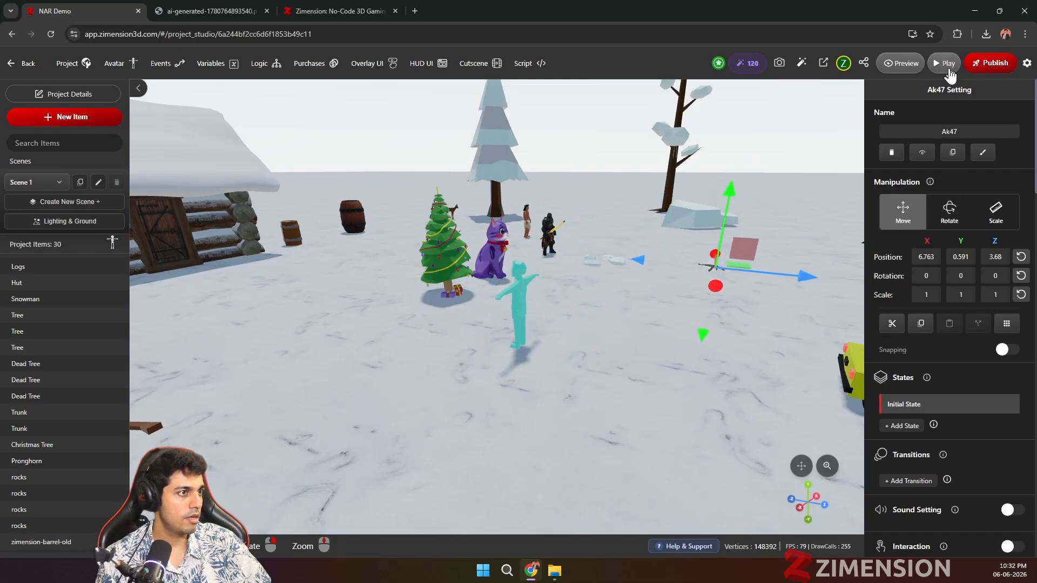
# Step: Examine the AK47's weapon settings, including how it is gripped in the hand, without changing them
pyautogui.scroll(-20, 903, 432)
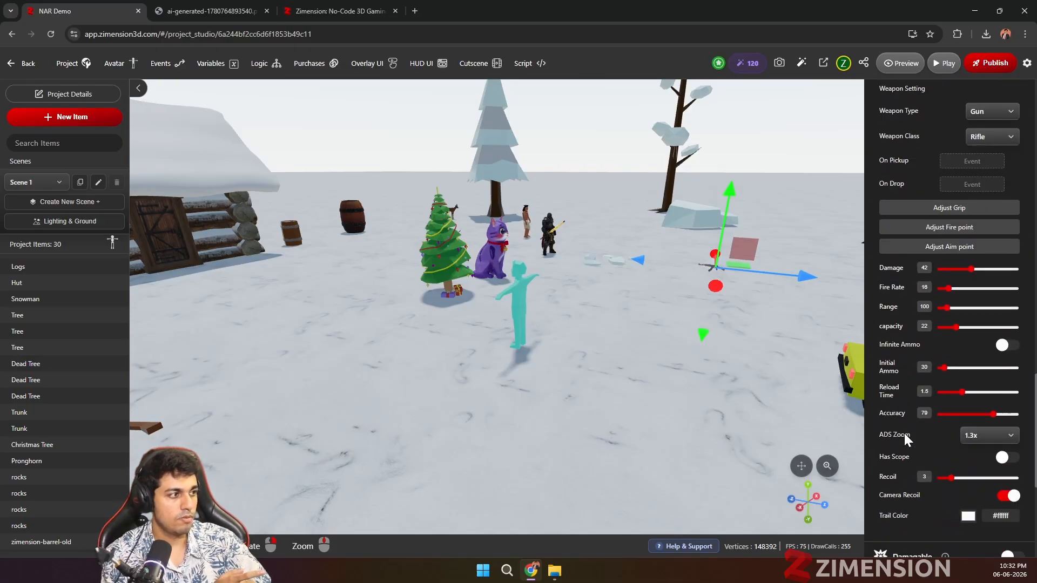
pyautogui.scroll(2, 926, 324)
pyautogui.scroll(3, 940, 241)
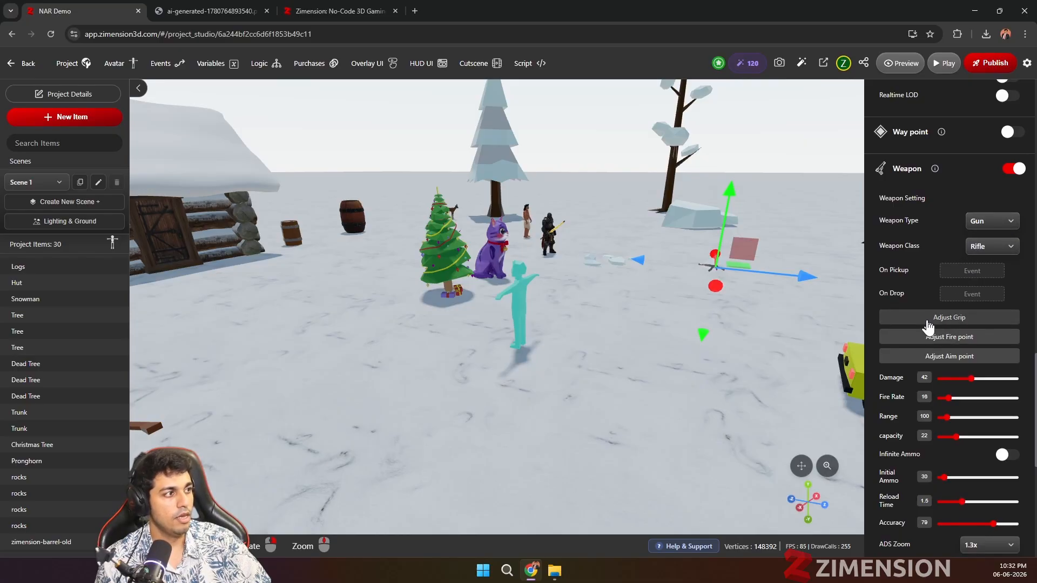
pyautogui.click(901, 320)
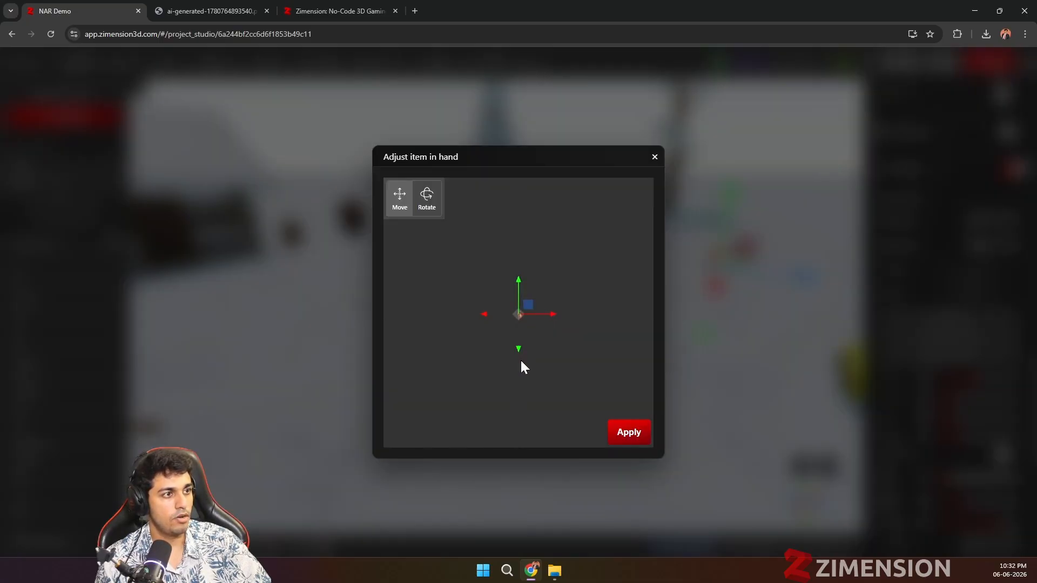
pyautogui.moveTo(497, 352); pyautogui.dragTo(525, 350)
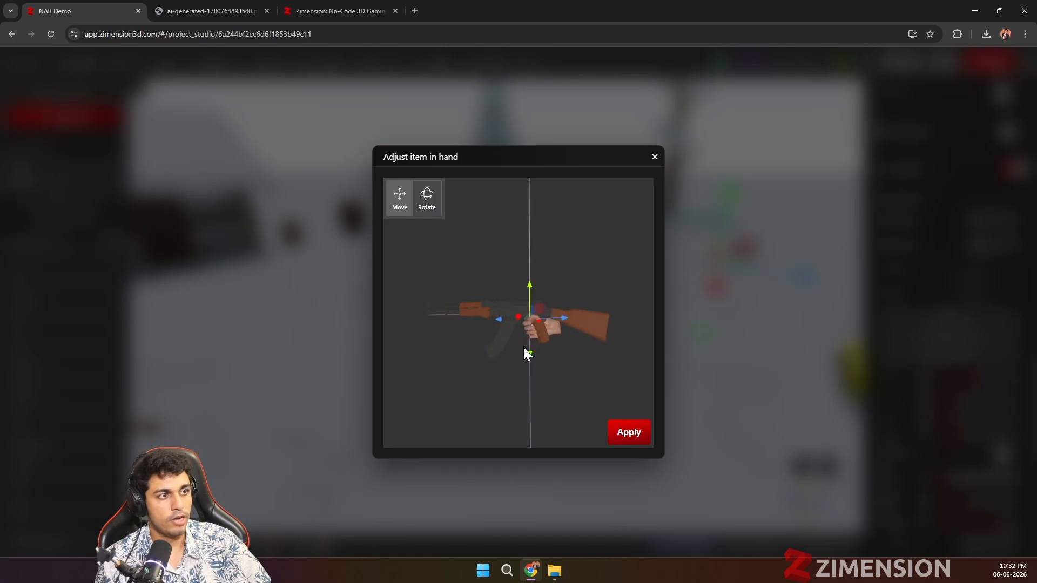
pyautogui.click(654, 158)
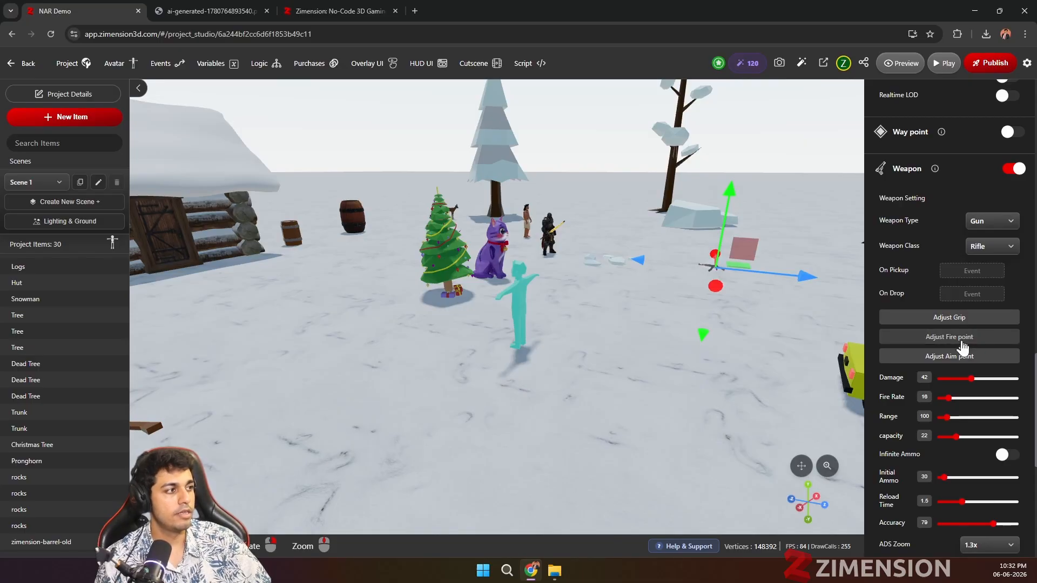
pyautogui.scroll(-2, 949, 401)
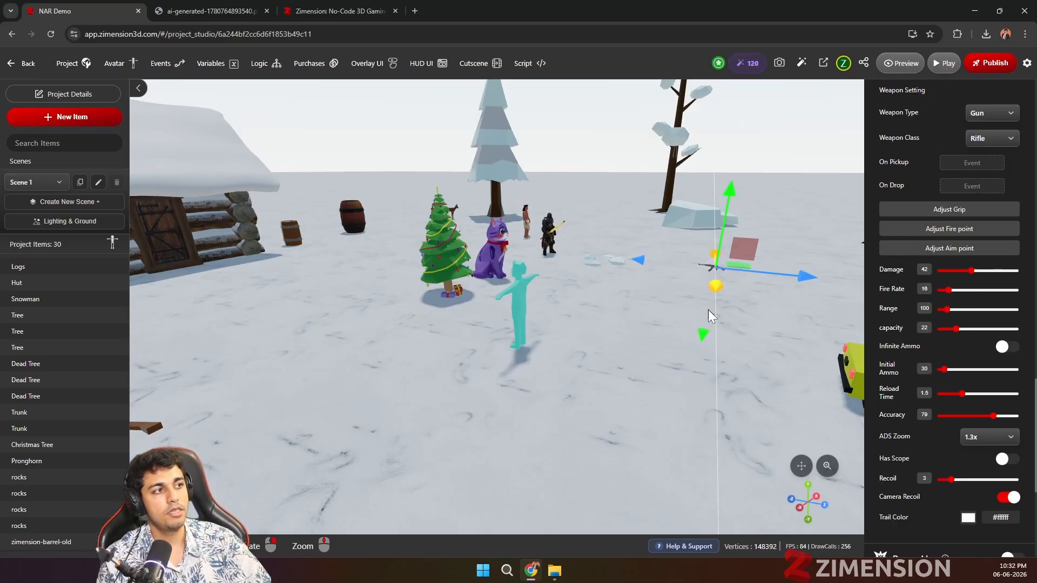
# Step: Play-test the game, pick up the AK47 and trigger the armored knight's interaction
pyautogui.click(918, 64)
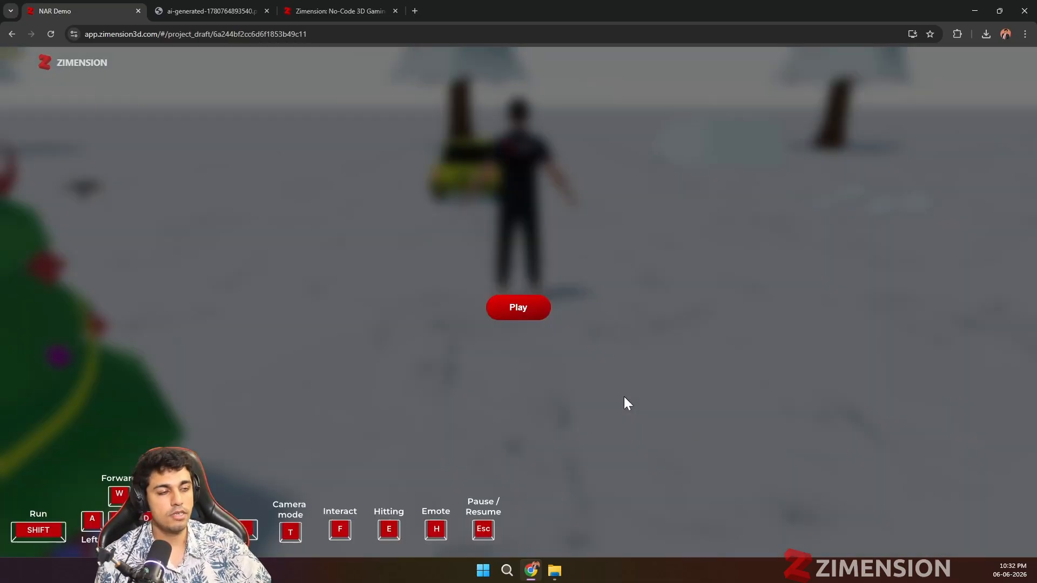
pyautogui.click(526, 315)
pyautogui.press('w')
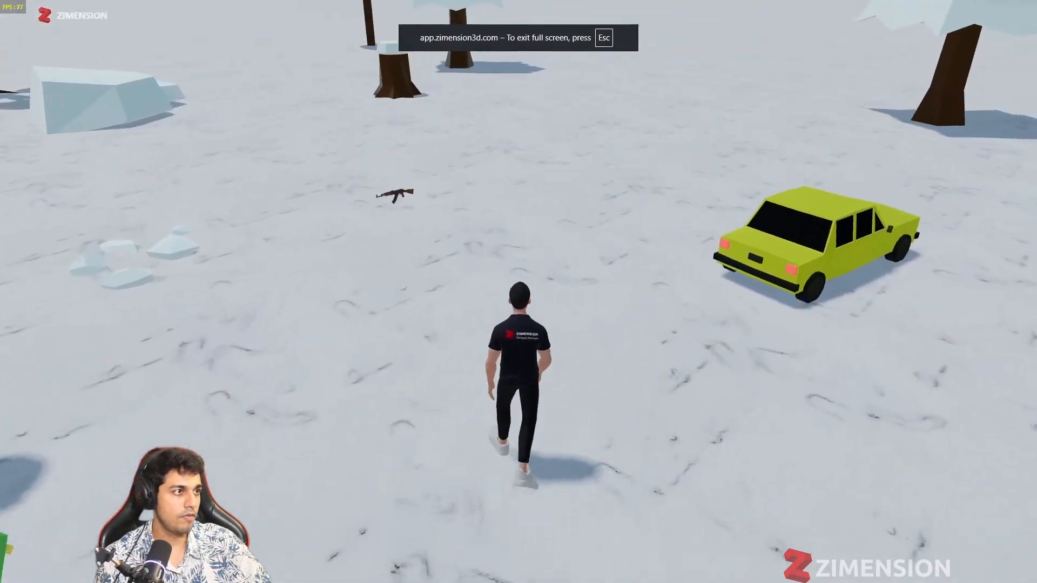
pyautogui.press('f')
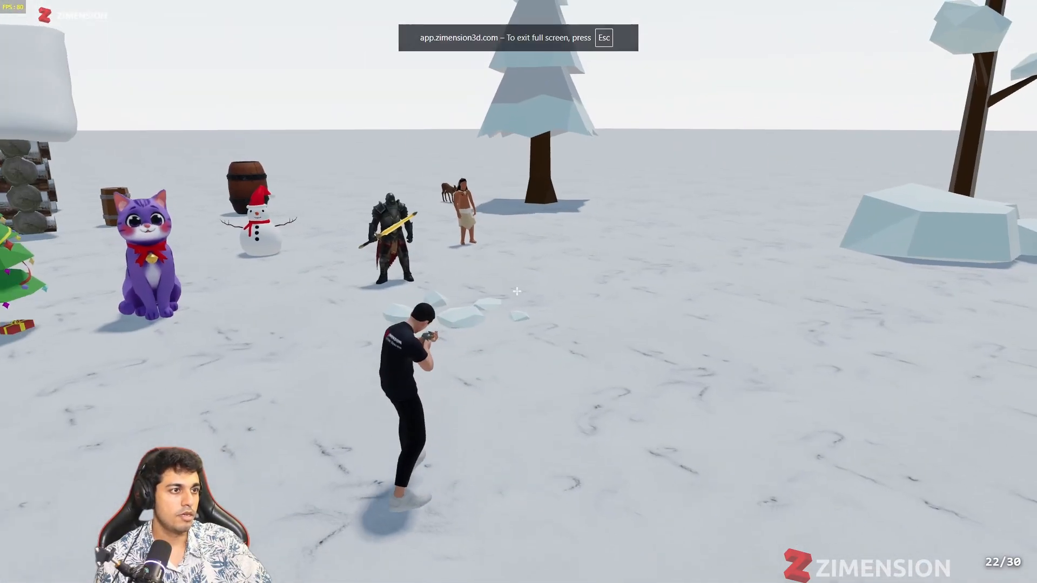
pyautogui.press('f')
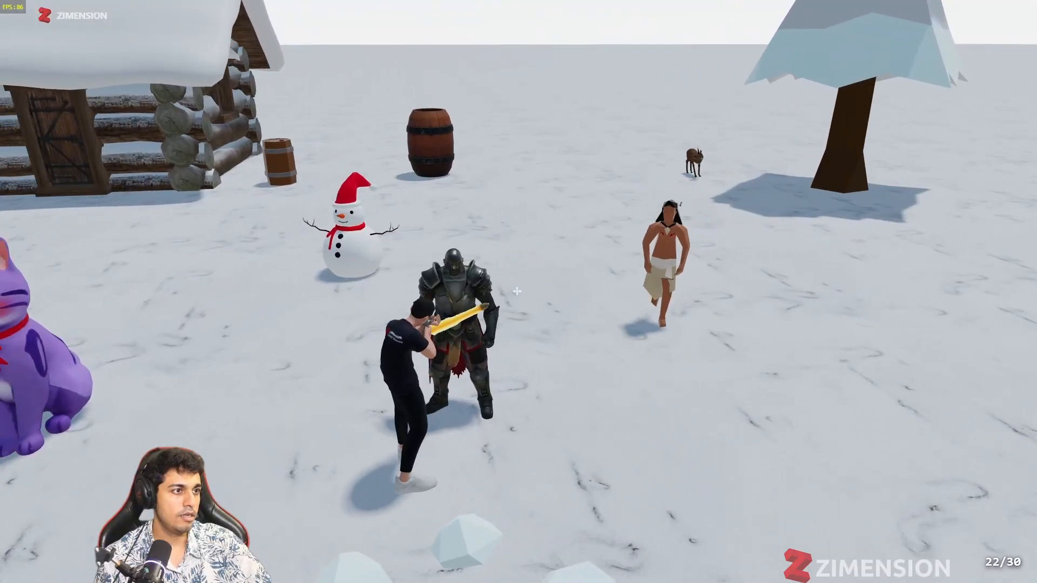
# Step: Back away from the knight and shoot at the attacking native warrior with the rifle
pyautogui.press('s')
pyautogui.click(517, 291)
pyautogui.press('s')
pyautogui.click(516, 291)
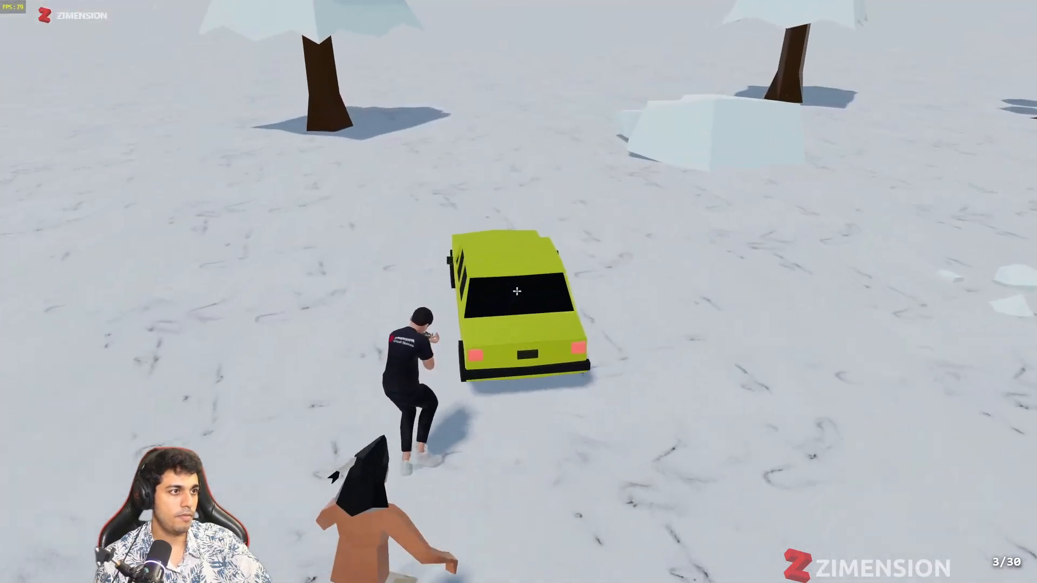
pyautogui.press('w')
pyautogui.click(517, 291)
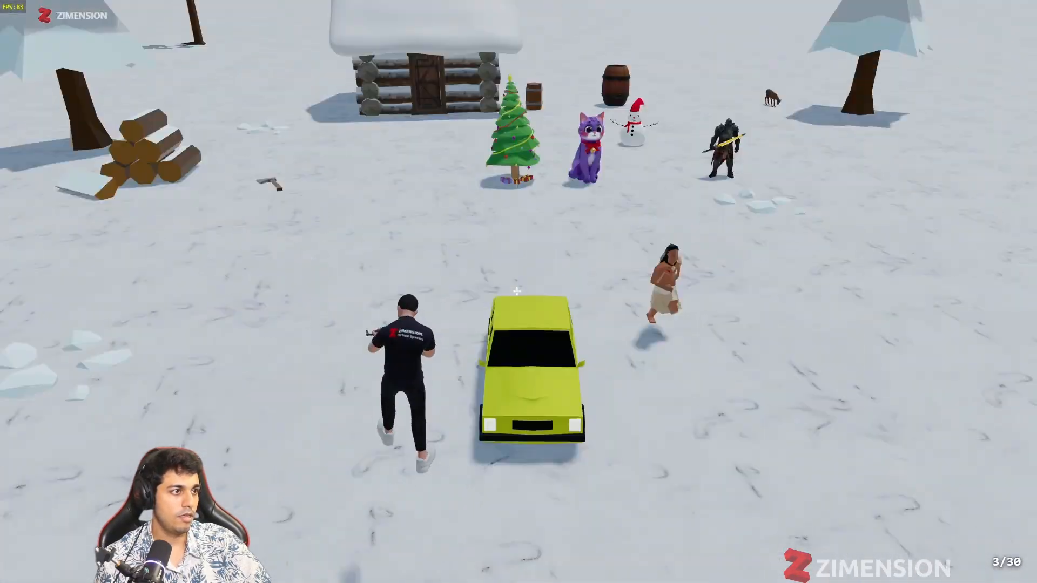
# Step: Reload the rifle, shoot the native warrior down and return to the editor
pyautogui.press('s')
pyautogui.press('r')
pyautogui.press('w')
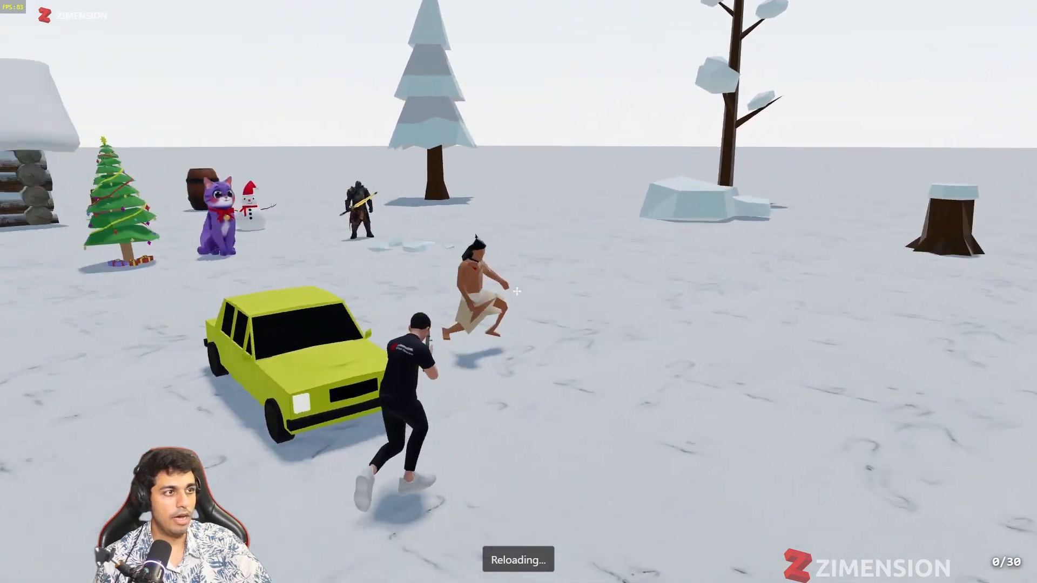
pyautogui.click(516, 291)
pyautogui.press('s')
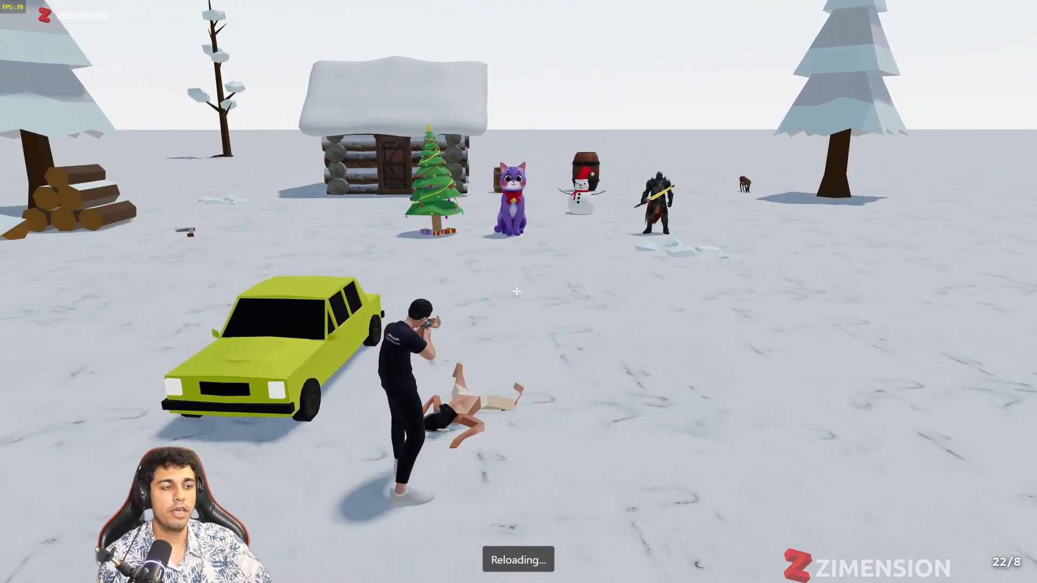
pyautogui.press('Escape')
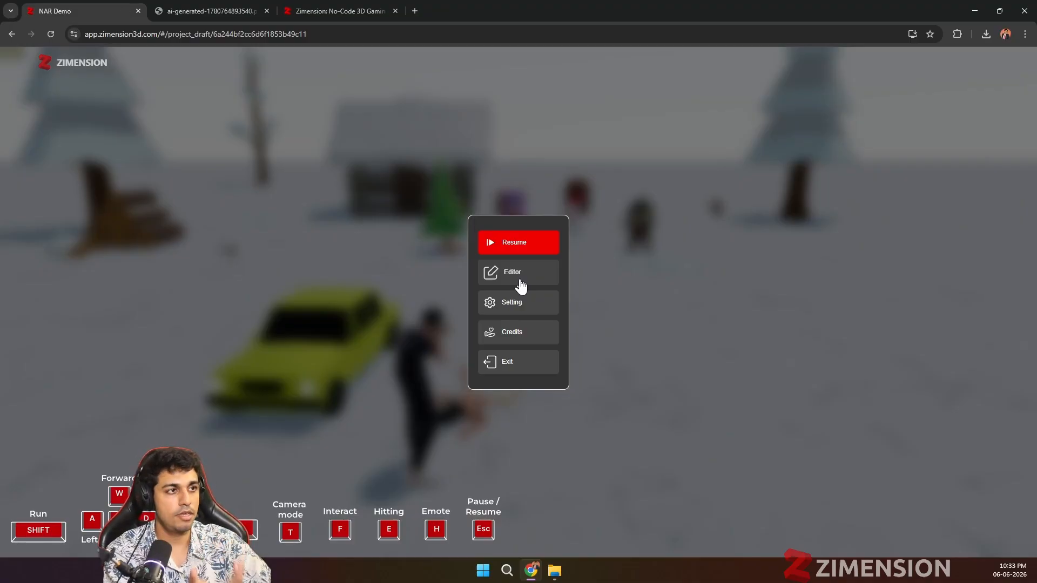
pyautogui.click(519, 279)
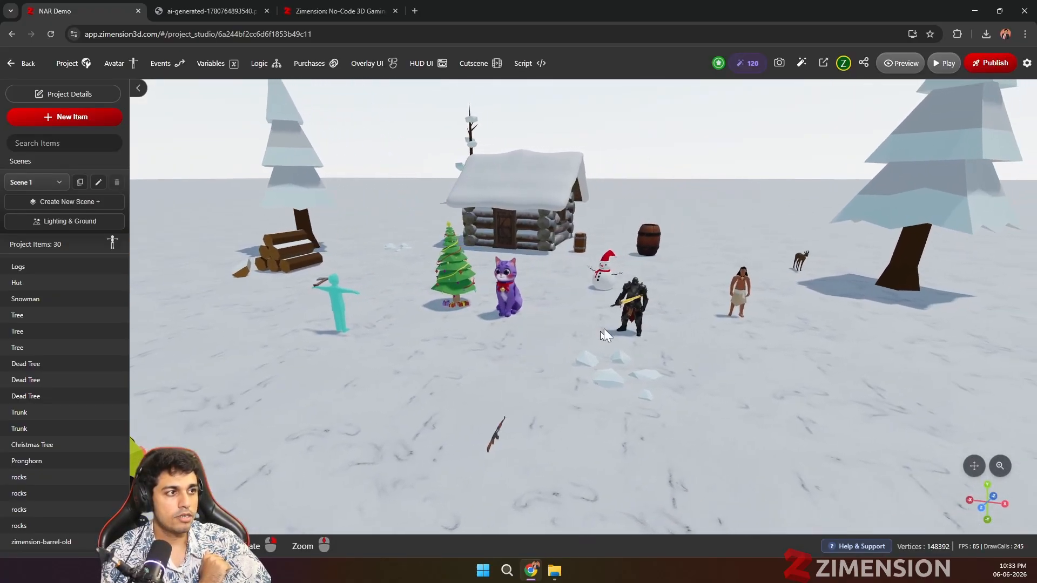
# Step: Select the armored knight and review its interaction and collision settings
pyautogui.click(634, 299)
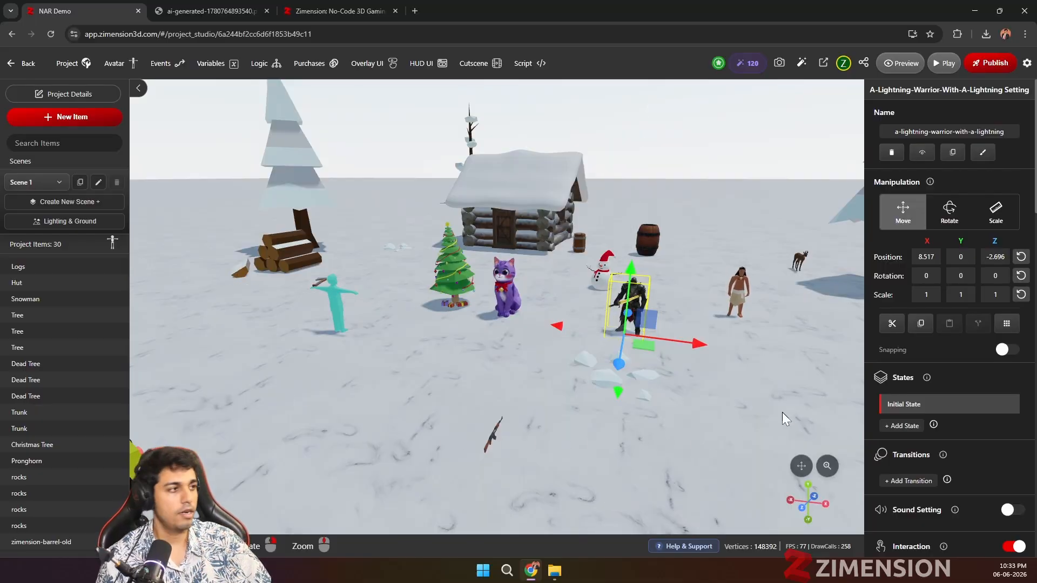
pyautogui.scroll(-5, 974, 432)
pyautogui.scroll(-1, 974, 432)
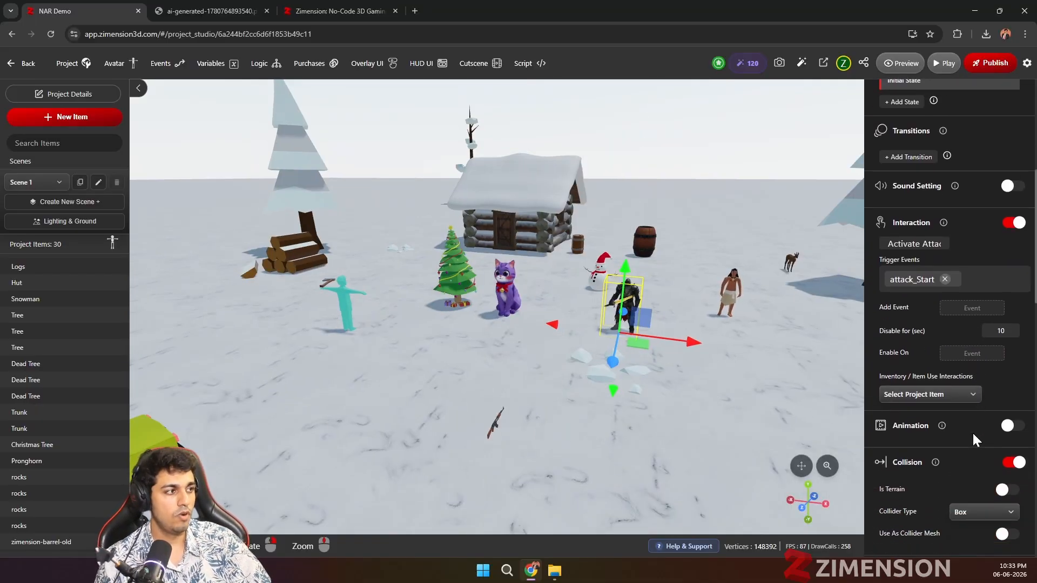
pyautogui.scroll(-2, 931, 378)
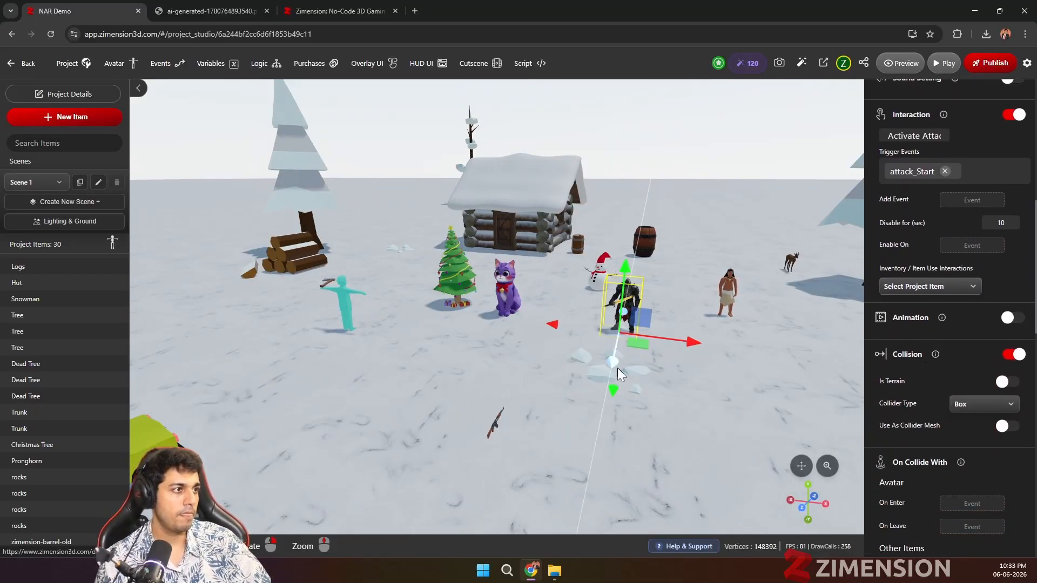
# Step: Select the native warrior and review its animation, character behaviour and collision settings
pyautogui.moveTo(676, 368); pyautogui.dragTo(562, 325)
pyautogui.click(553, 322)
pyautogui.scroll(3, 599, 404)
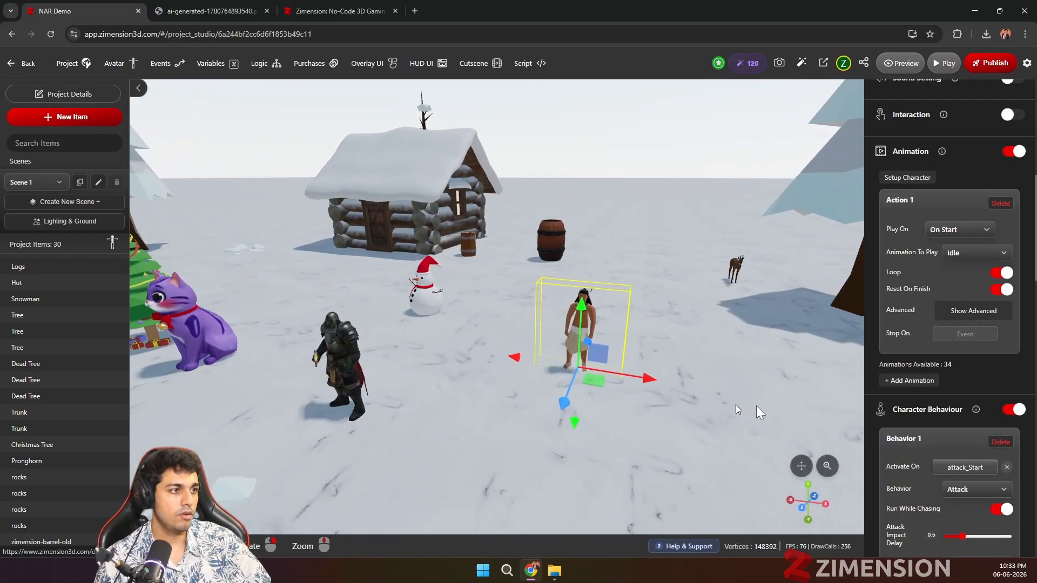
pyautogui.scroll(5, 918, 403)
pyautogui.scroll(-6, 918, 394)
pyautogui.scroll(2, 656, 414)
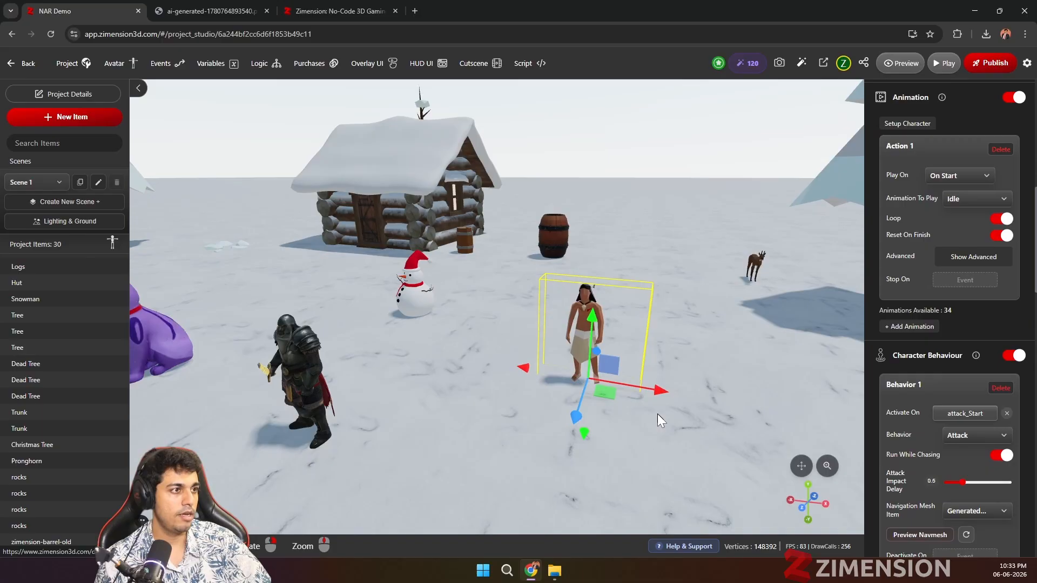
pyautogui.moveTo(656, 414); pyautogui.dragTo(536, 397)
pyautogui.scroll(2, 535, 396)
pyautogui.scroll(1, 534, 397)
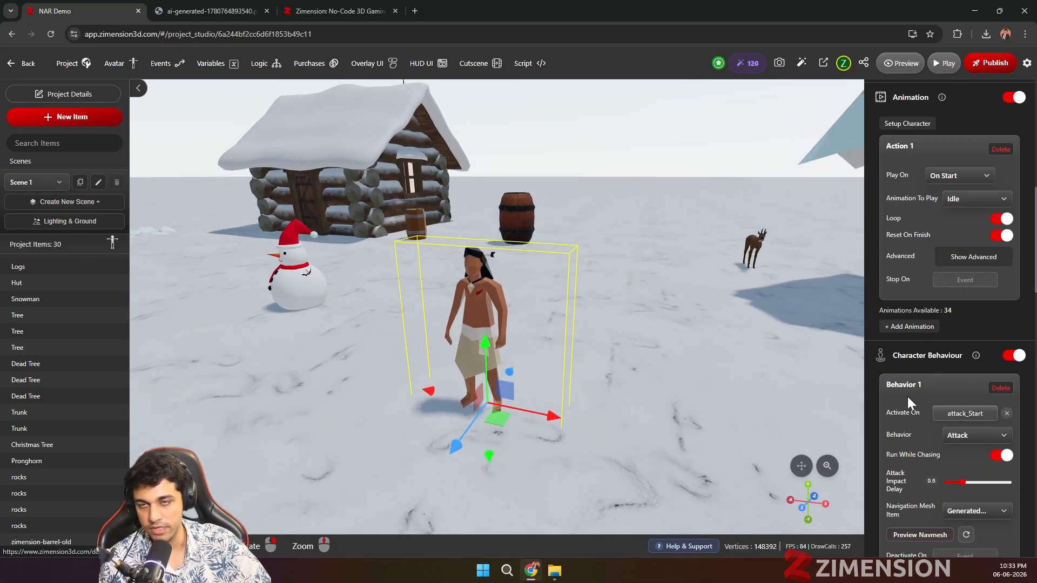
pyautogui.scroll(-1, 944, 381)
pyautogui.scroll(-5, 945, 381)
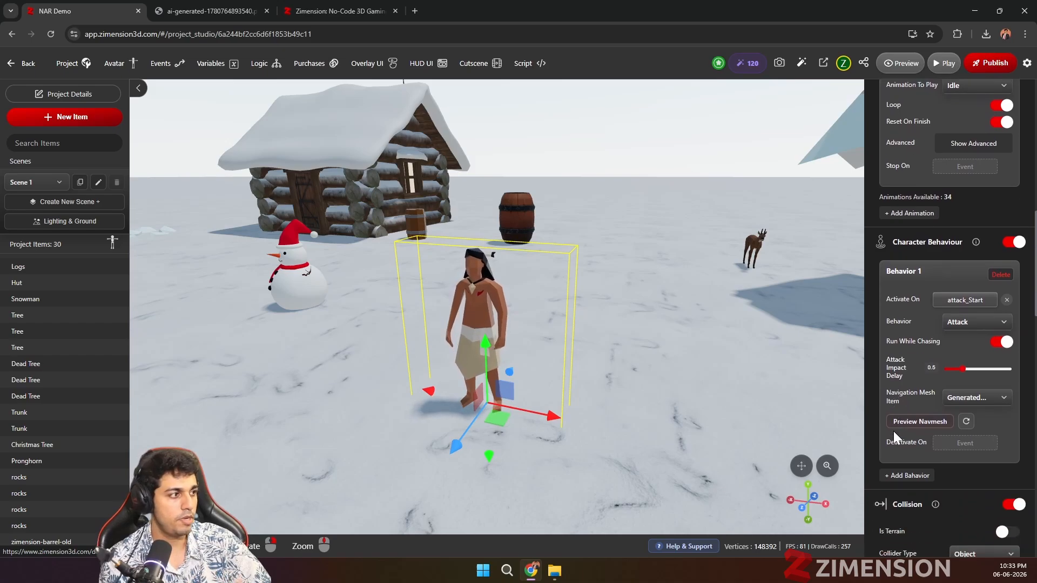
pyautogui.scroll(-1, 594, 377)
pyautogui.scroll(-2, 594, 377)
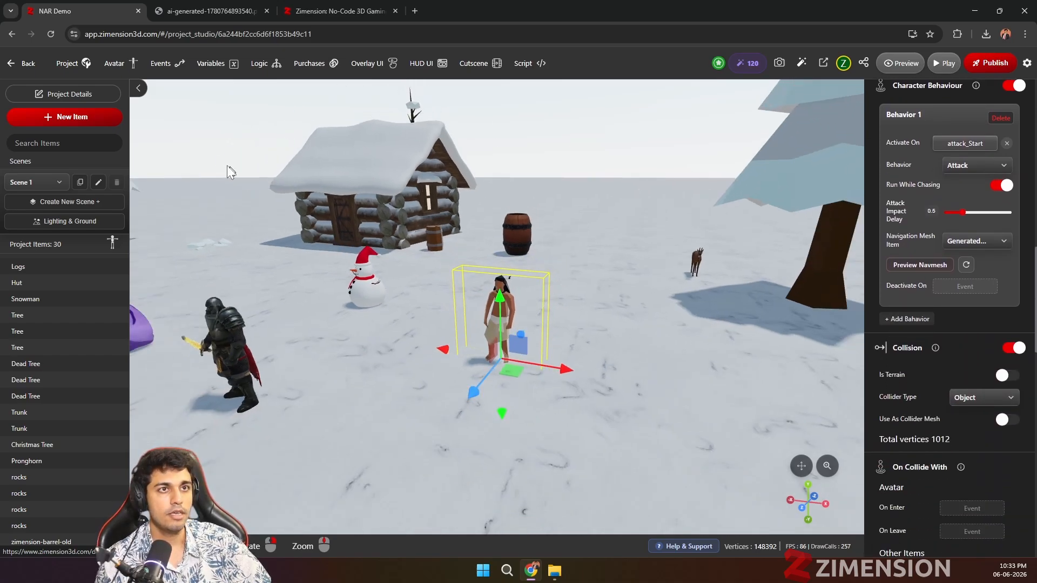
# Step: Add the Girl modern RPM character from the library's characters category to the project
pyautogui.click(80, 117)
pyautogui.scroll(-7, 569, 344)
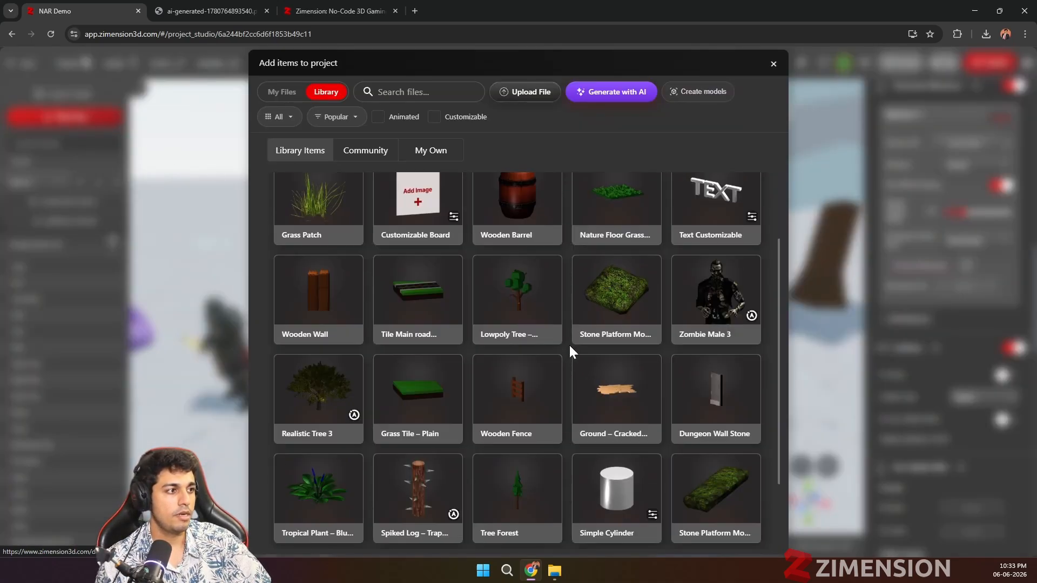
pyautogui.scroll(-6, 566, 330)
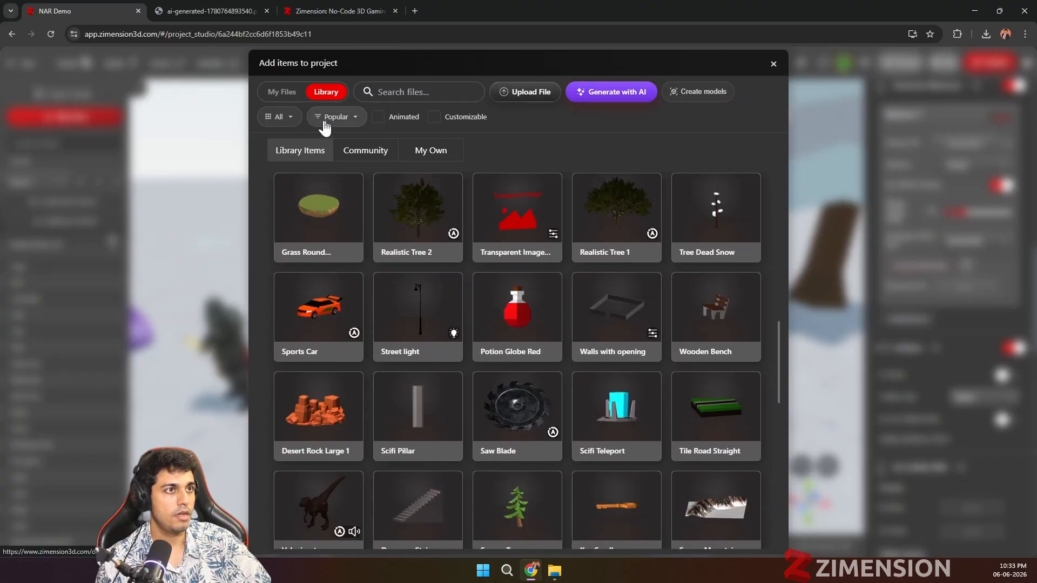
pyautogui.click(279, 117)
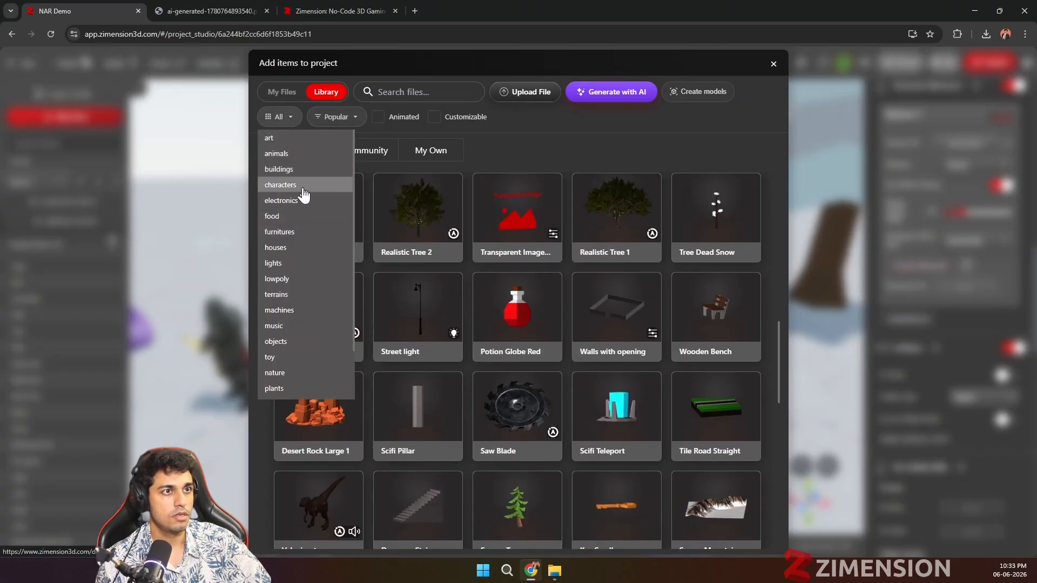
pyautogui.click(281, 185)
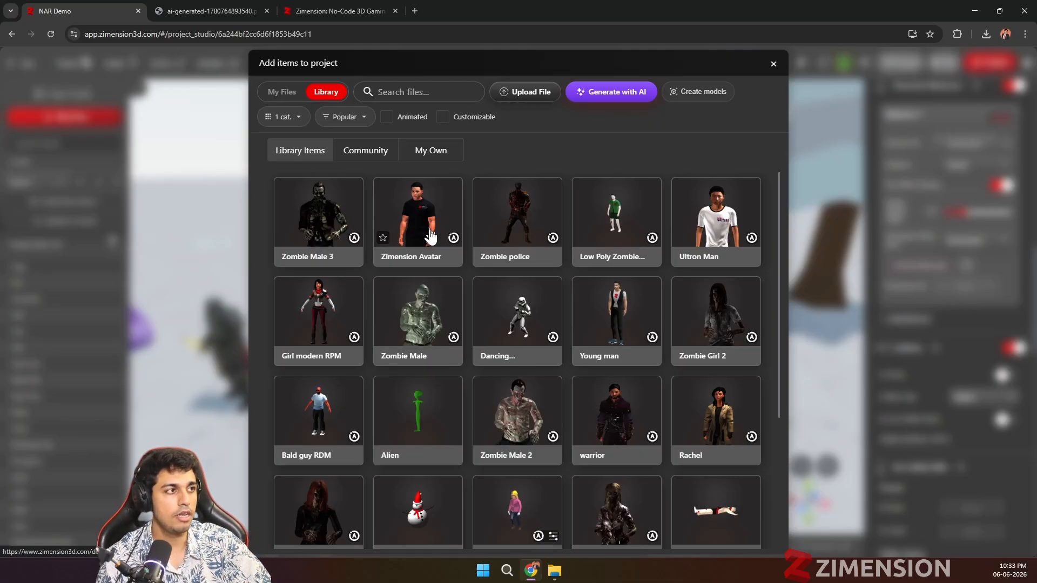
pyautogui.click(326, 337)
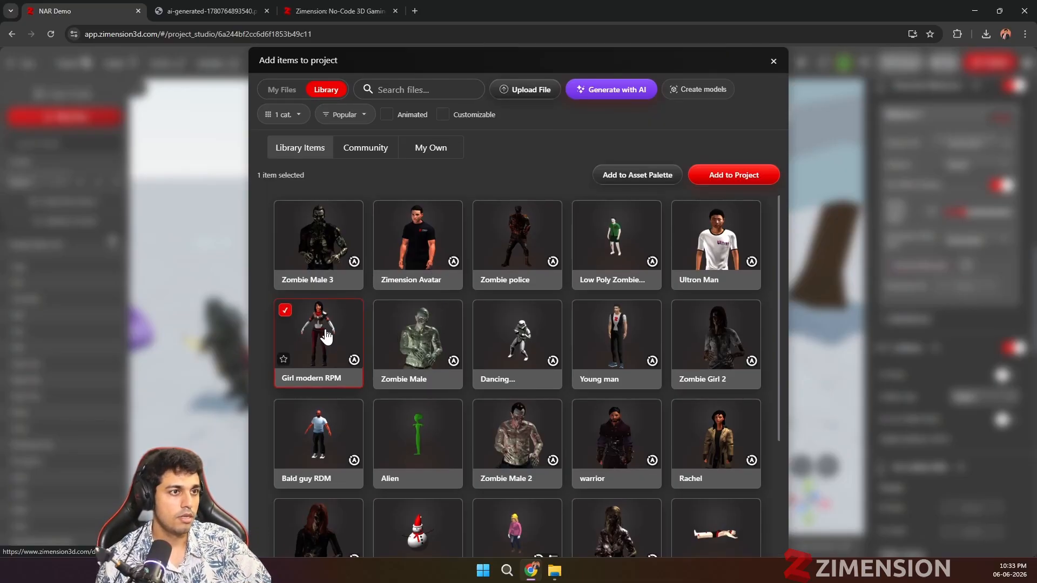
pyautogui.click(722, 175)
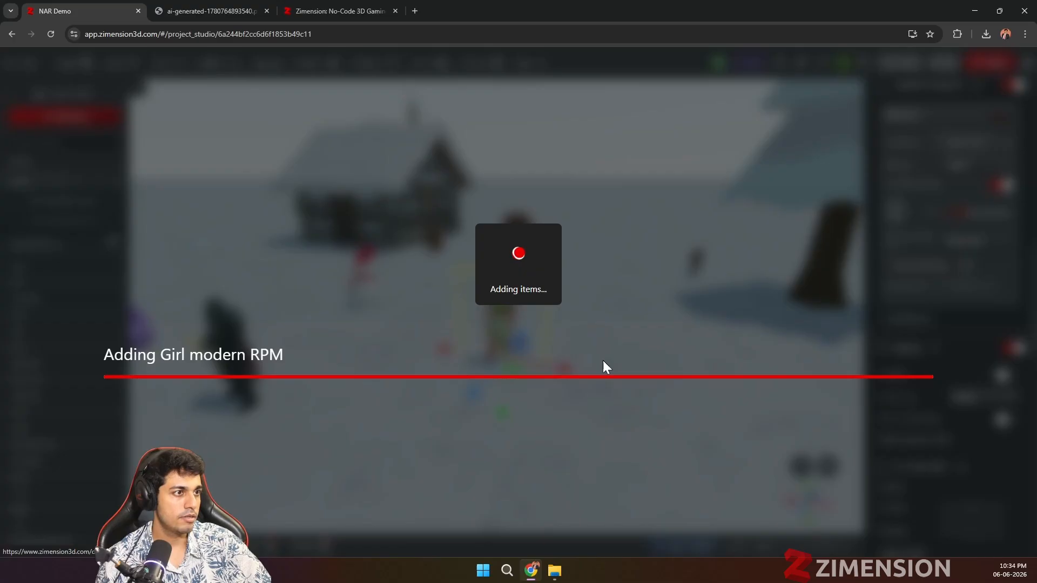
# Step: Turn the newly added girl character around her vertical axis so that she faces sideways
pyautogui.scroll(-3, 520, 467)
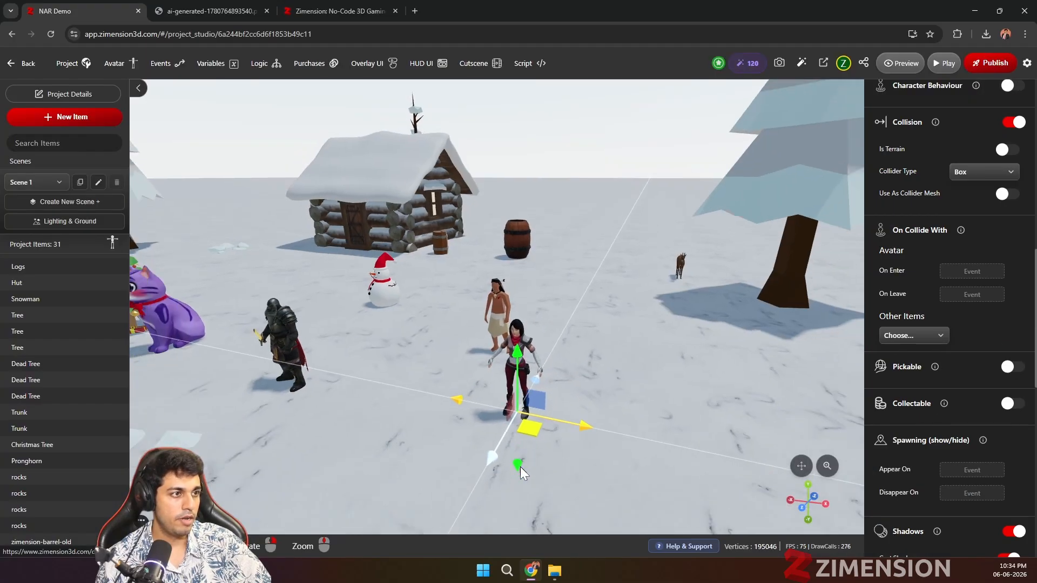
pyautogui.scroll(8, 520, 465)
pyautogui.moveTo(534, 461); pyautogui.dragTo(514, 397)
pyautogui.scroll(-2, 568, 362)
pyautogui.press('e')
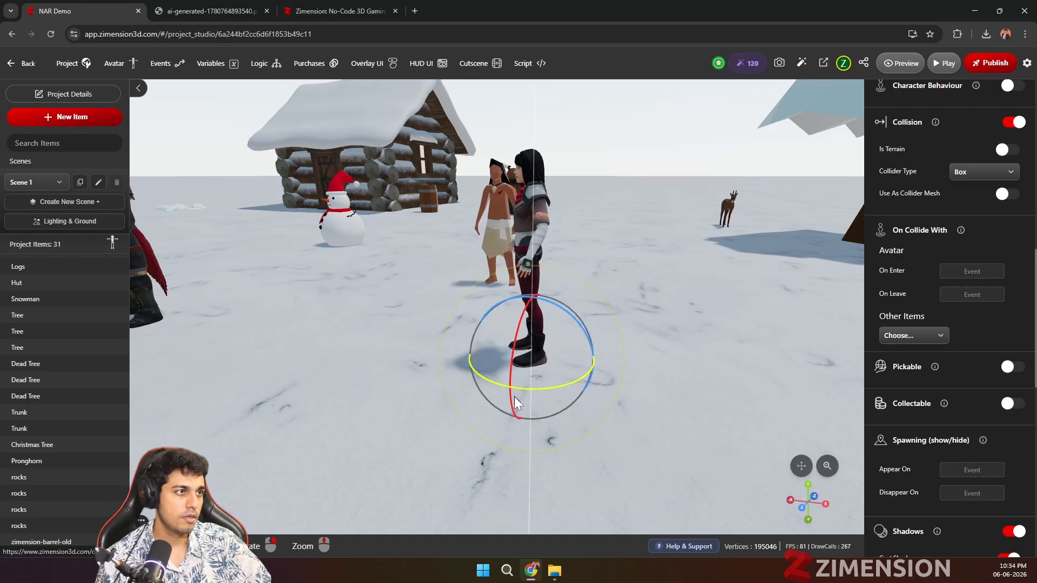
# Step: Enable the girl's sound setting and browse the saved and featured sounds for a new track
pyautogui.scroll(-7, 967, 310)
pyautogui.scroll(10, 967, 310)
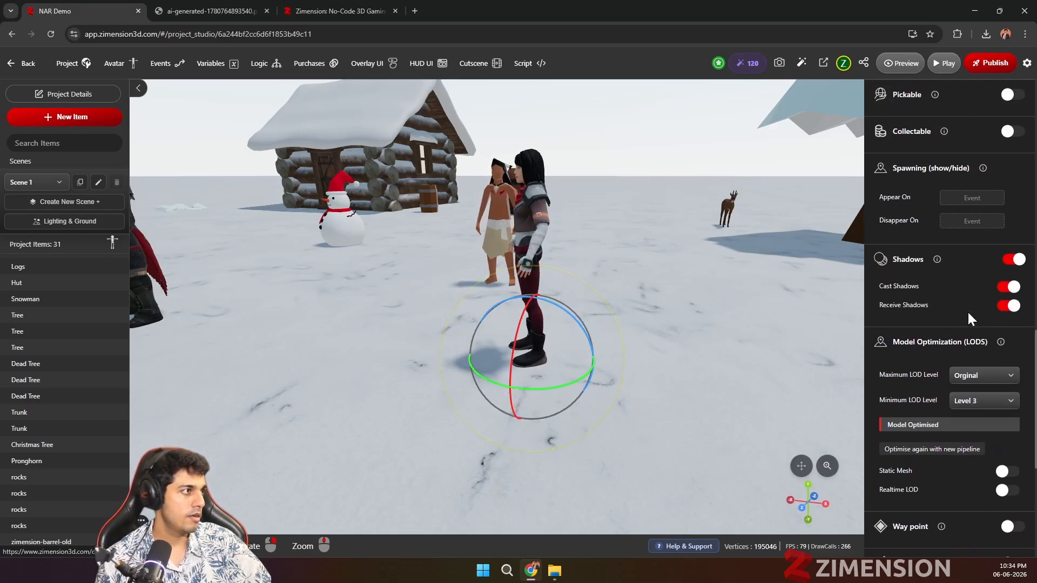
pyautogui.click(1009, 248)
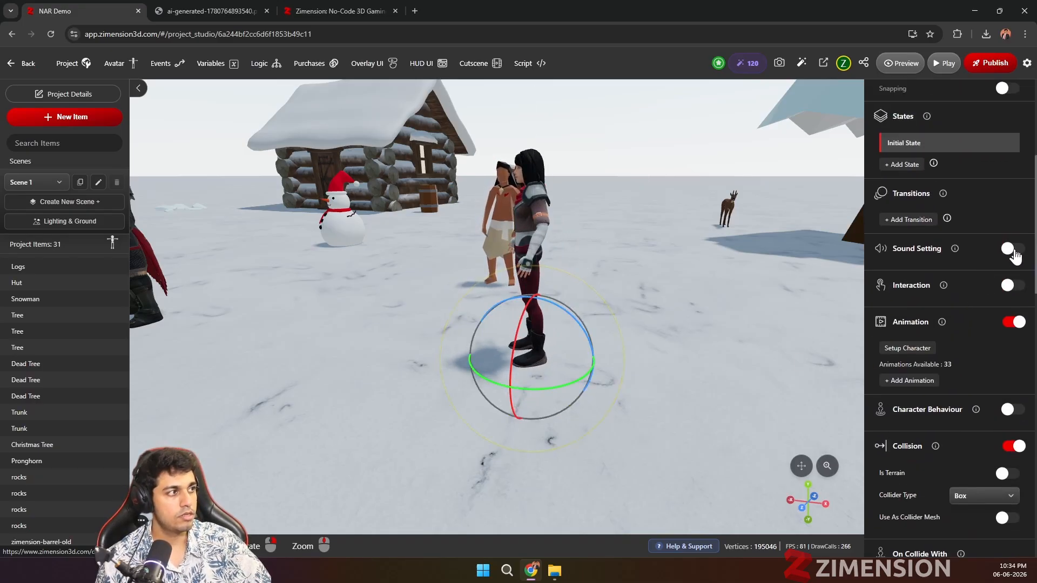
pyautogui.click(953, 322)
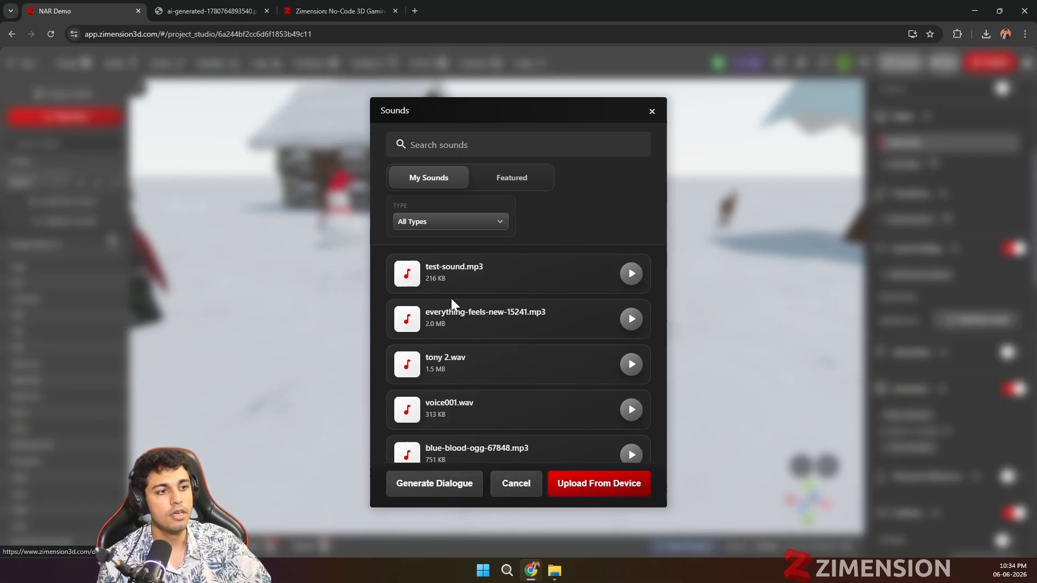
pyautogui.scroll(-2, 452, 298)
pyautogui.click(513, 179)
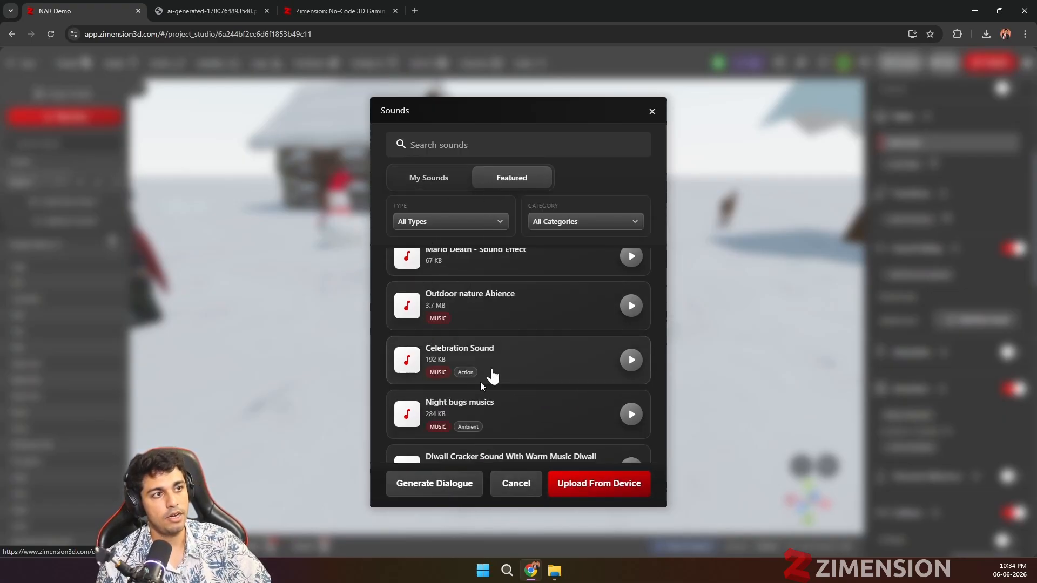
pyautogui.scroll(-3, 493, 367)
pyautogui.scroll(5, 495, 358)
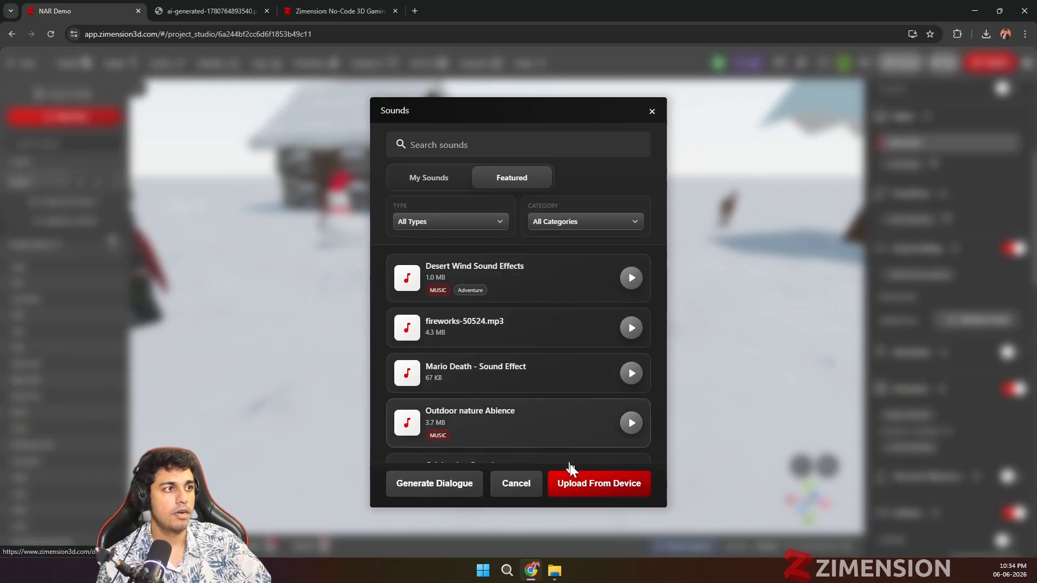
# Step: Set up a generated dialogue with the female voice Aoede and the name "Dialoge one"
pyautogui.click(458, 489)
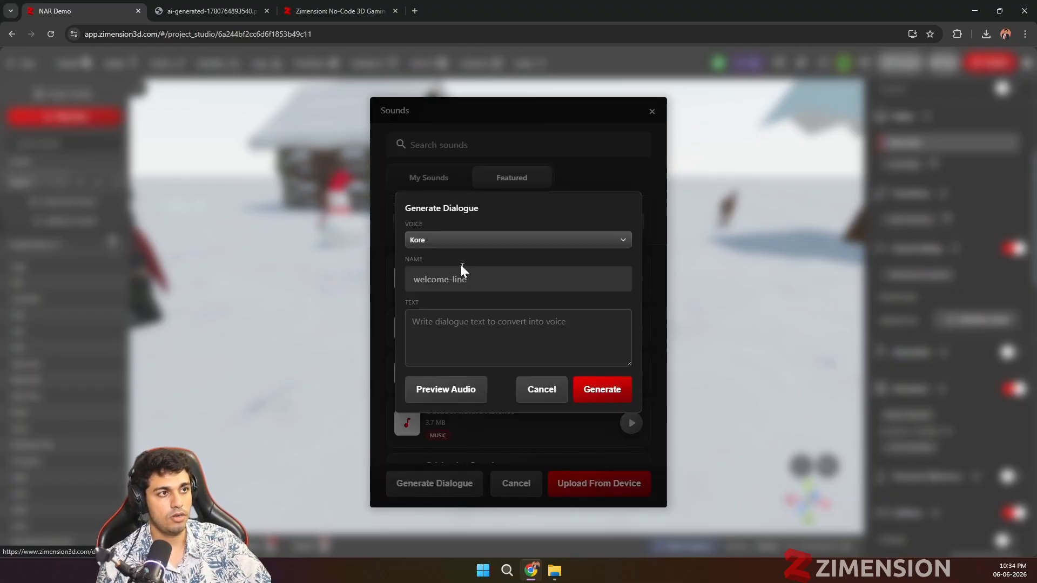
pyautogui.click(460, 241)
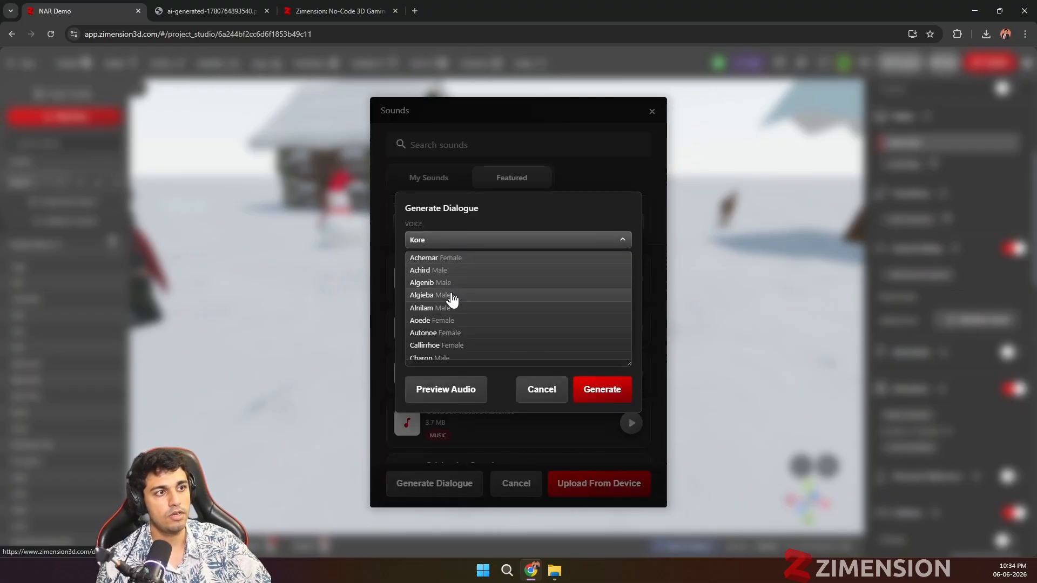
pyautogui.click(461, 322)
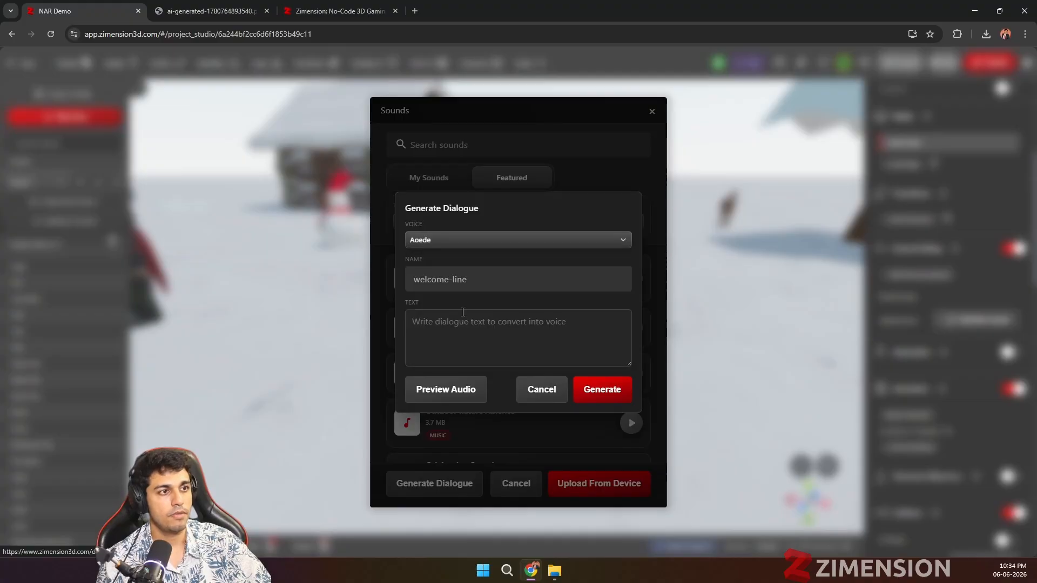
pyautogui.click(464, 288)
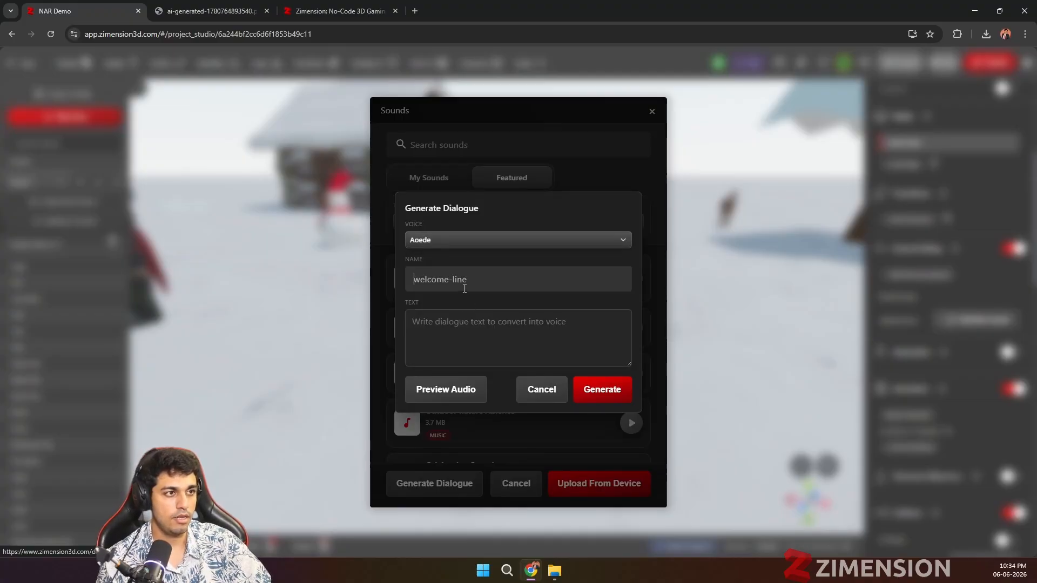
pyautogui.write('Dialoge one')
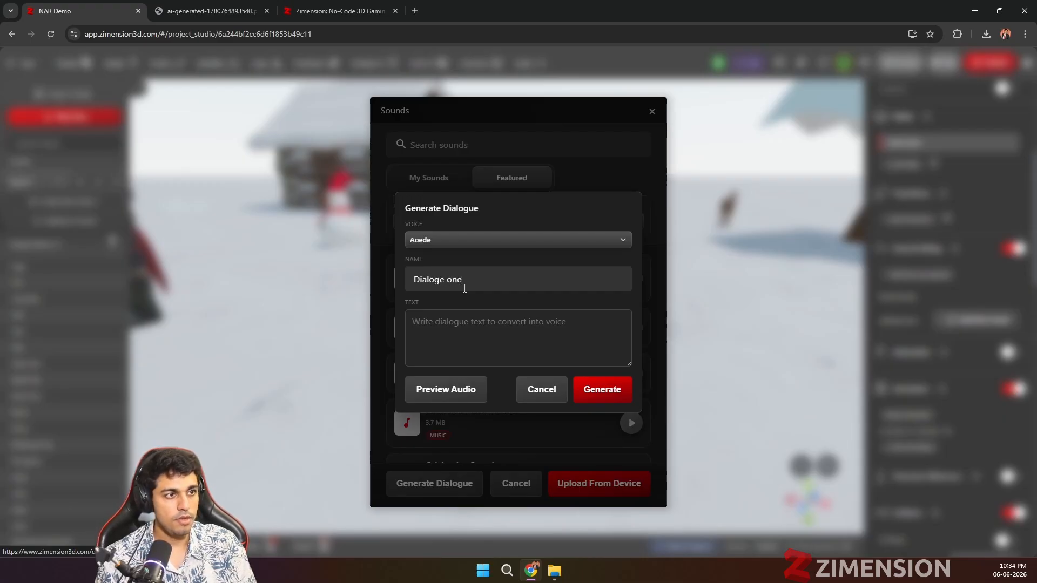
# Step: Enter the dialogue text "Hi, talk to the warrior to activate Attack stance", preview the voice audio and generate the dialogue
pyautogui.click(457, 335)
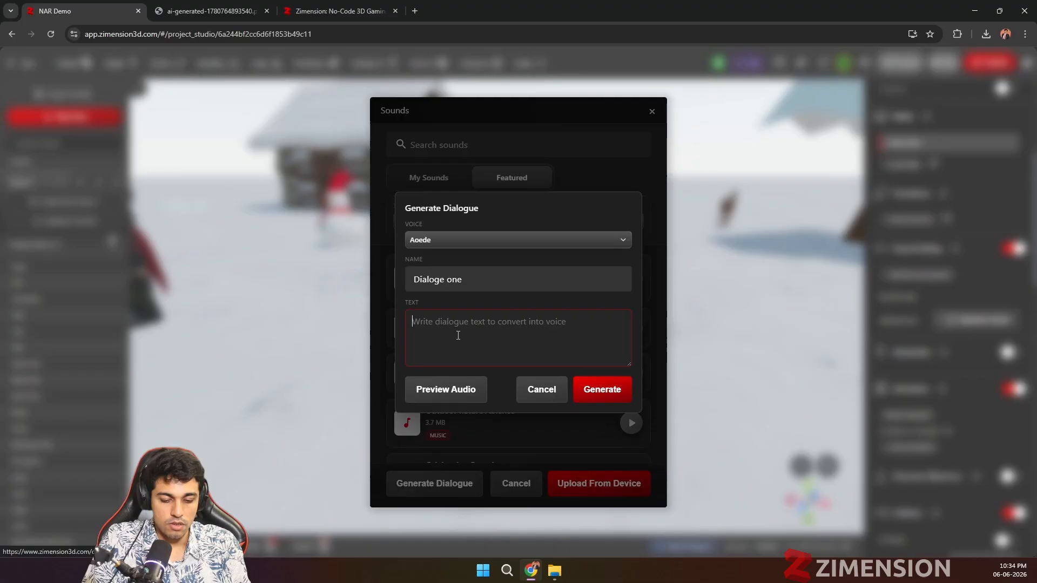
pyautogui.write('At')
pyautogui.press('BackSpace')
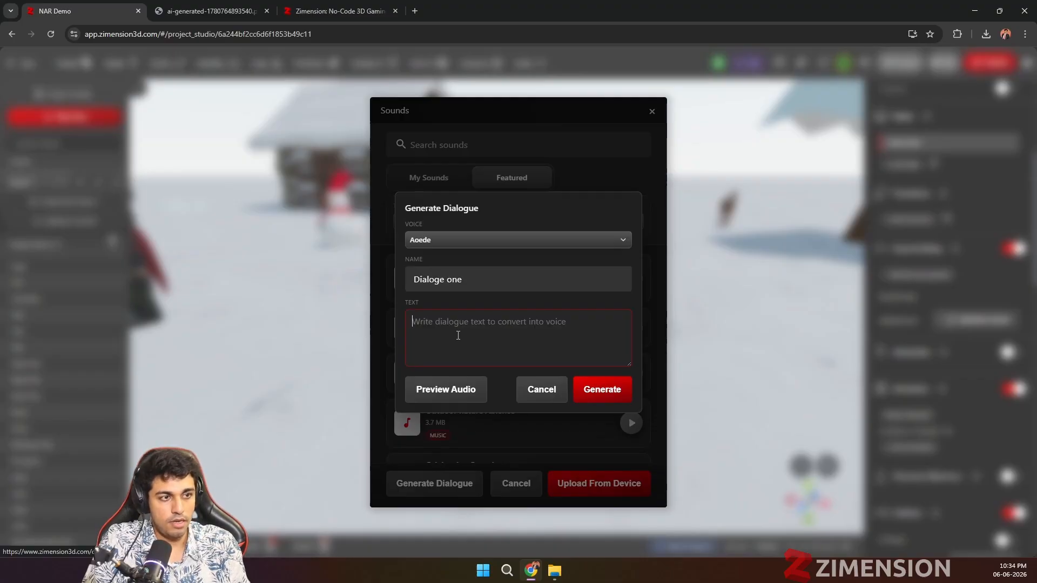
pyautogui.write('Hi, t')
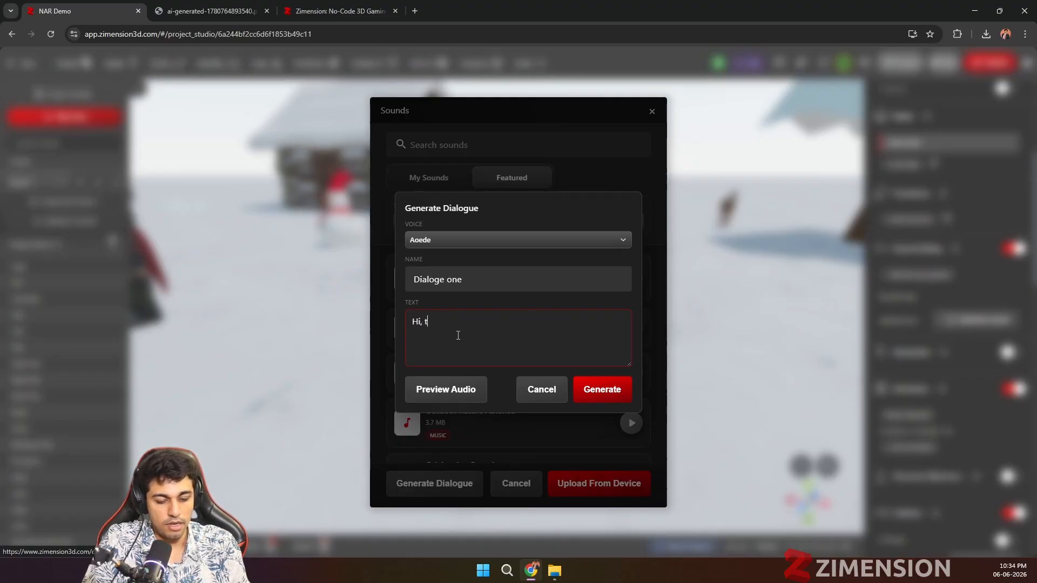
pyautogui.write('alk to the warrior to activate Attack stance')
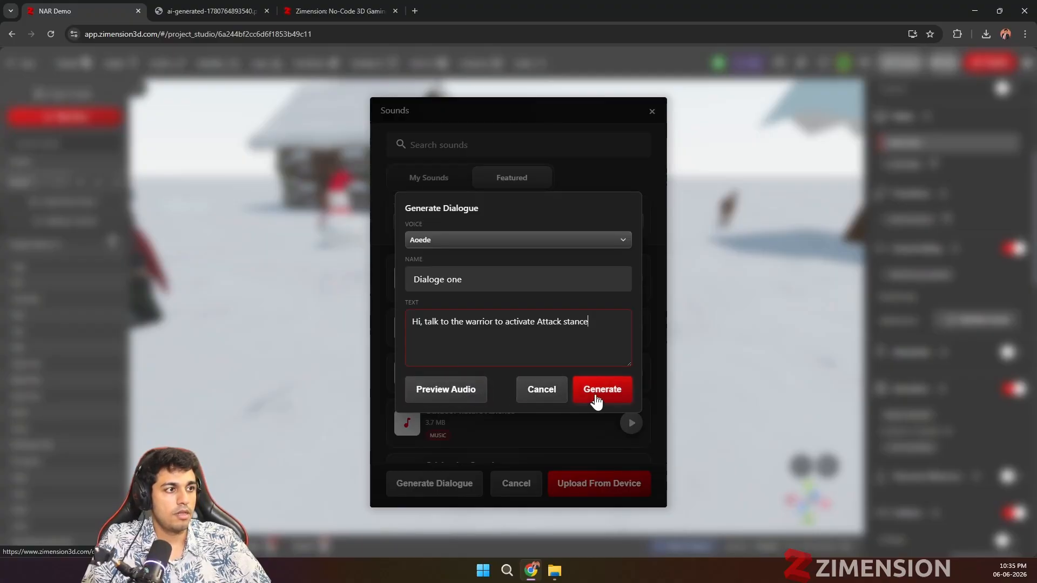
pyautogui.click(447, 394)
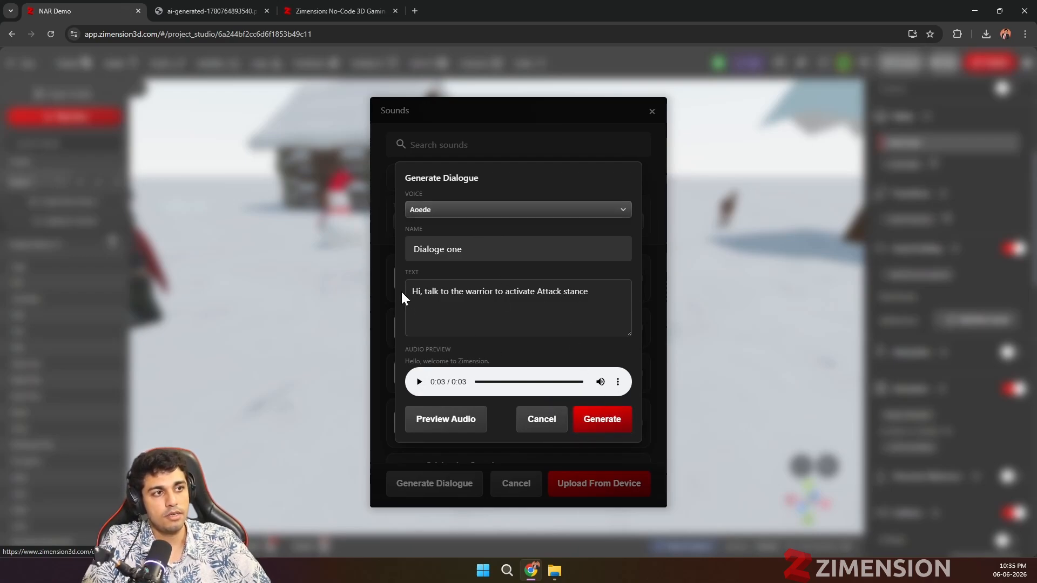
pyautogui.click(602, 427)
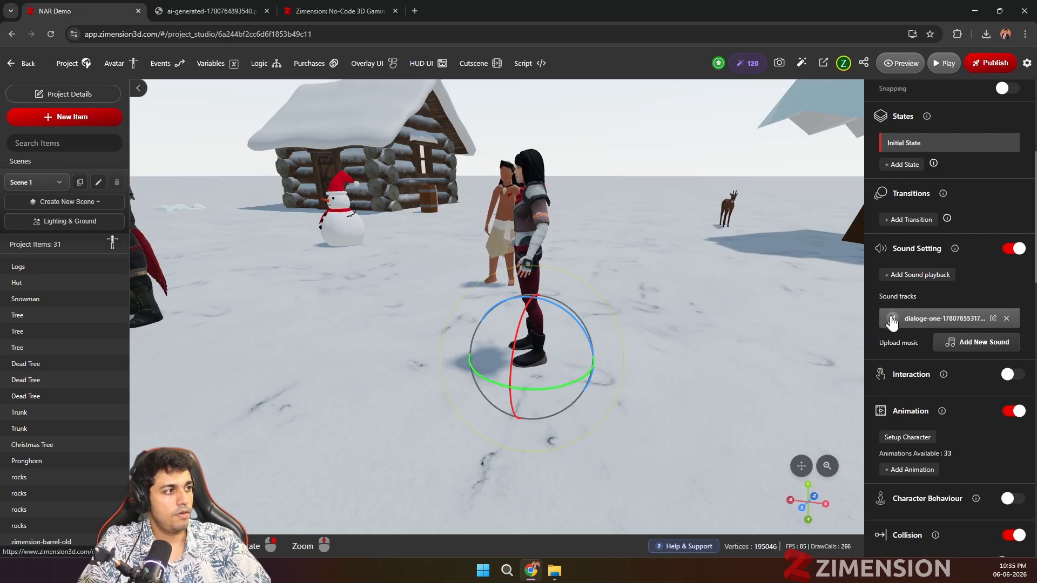
# Step: Play the generated dialogue track and add a sound playback entry to the girl
pyautogui.click(891, 320)
pyautogui.scroll(5, 493, 243)
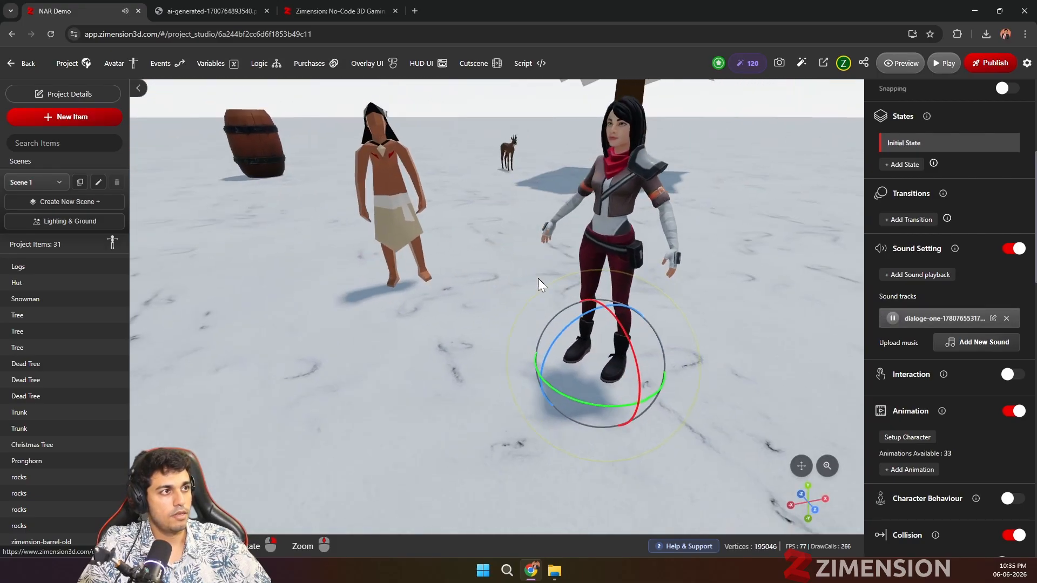
pyautogui.scroll(5, 504, 316)
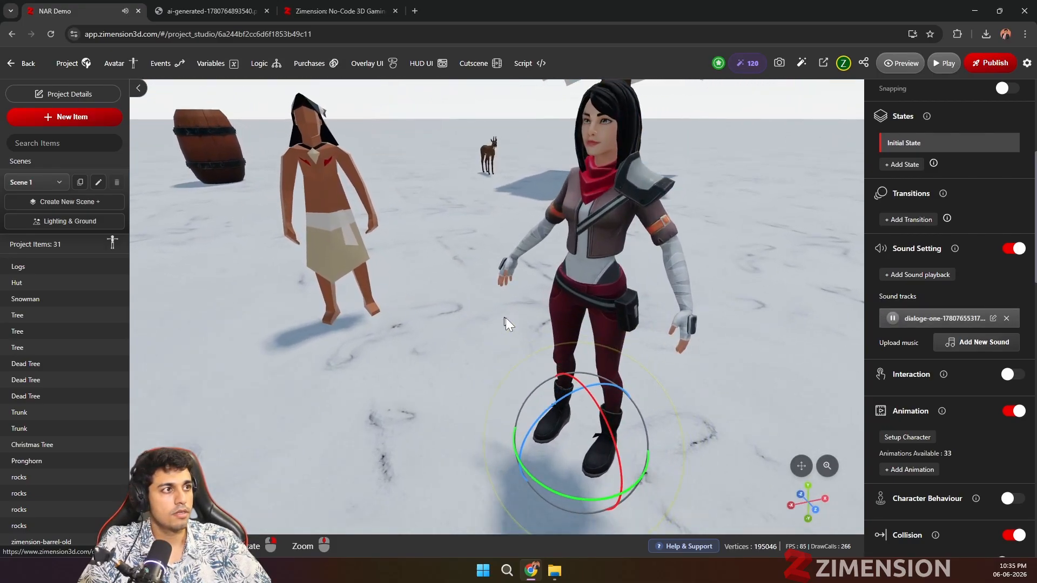
pyautogui.click(931, 274)
# Step: Add an animation action to the girl that plays Idle on the on_start event
pyautogui.scroll(-5, 929, 320)
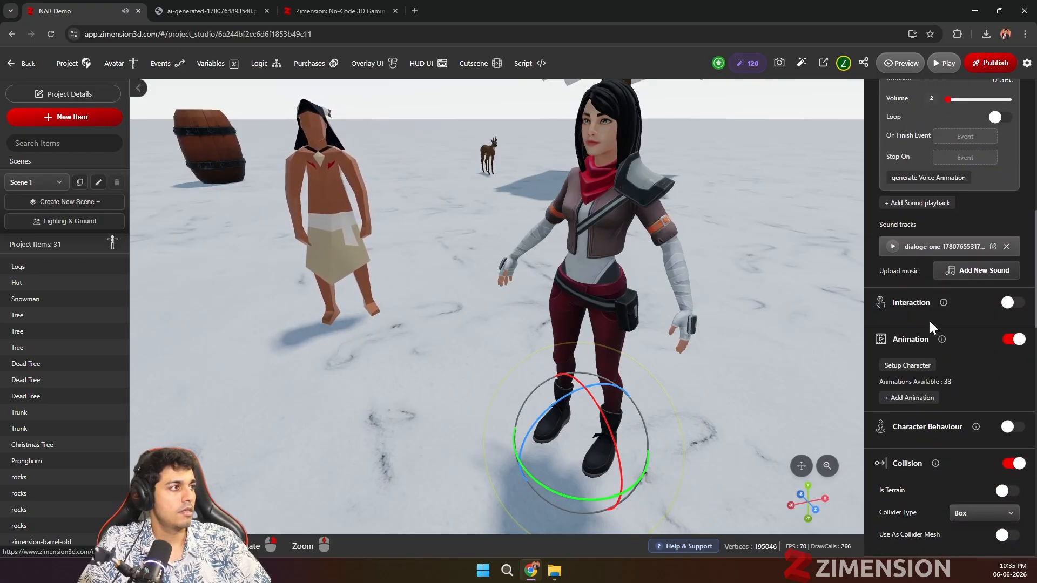
pyautogui.click(916, 397)
pyautogui.scroll(-3, 955, 391)
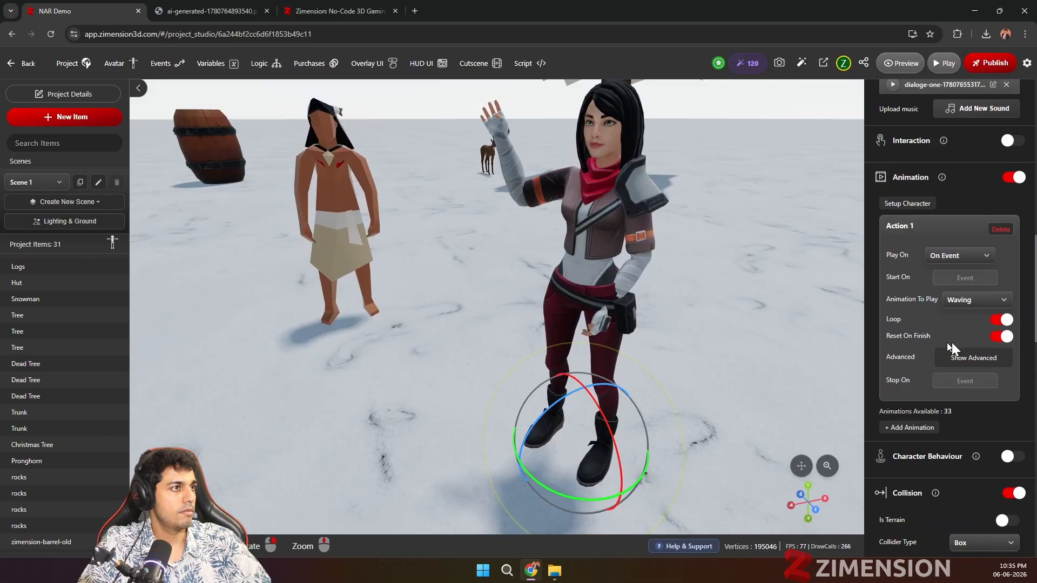
pyautogui.click(966, 303)
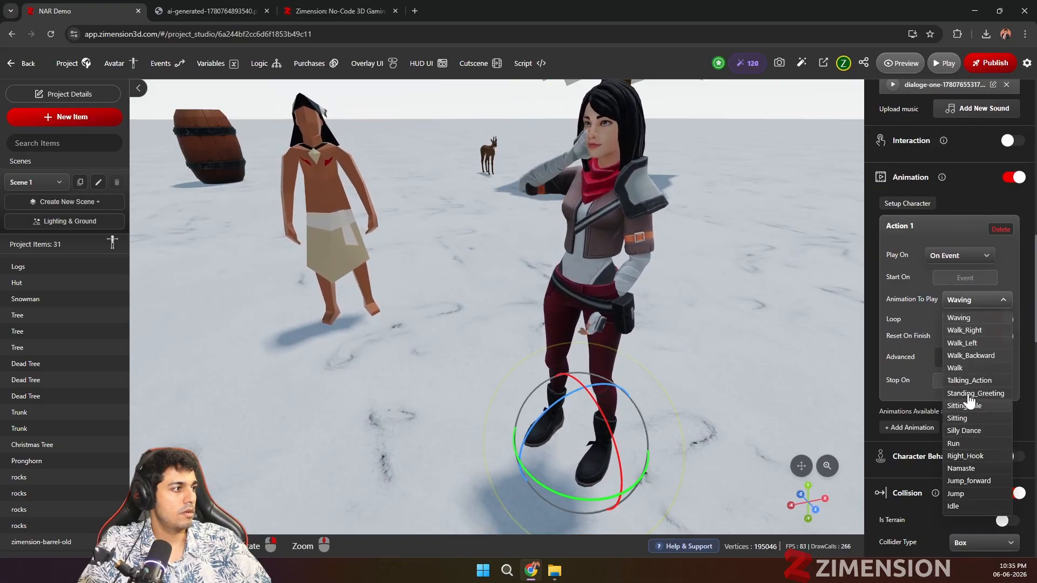
pyautogui.click(954, 507)
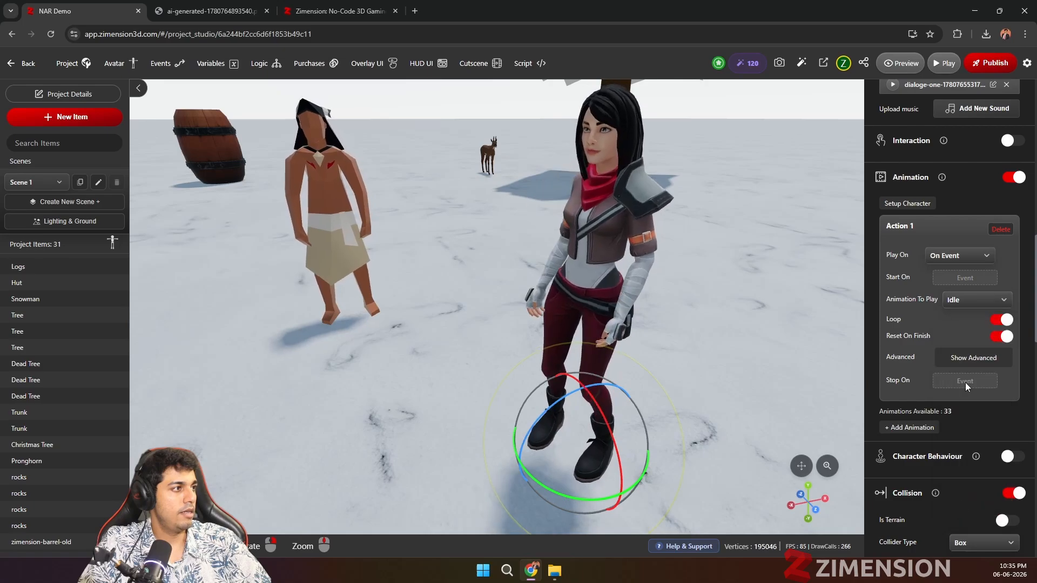
pyautogui.click(964, 278)
pyautogui.click(948, 305)
# Step: Add a second animation action to the girl that starts on a new event named talk_girl
pyautogui.scroll(-1, 909, 324)
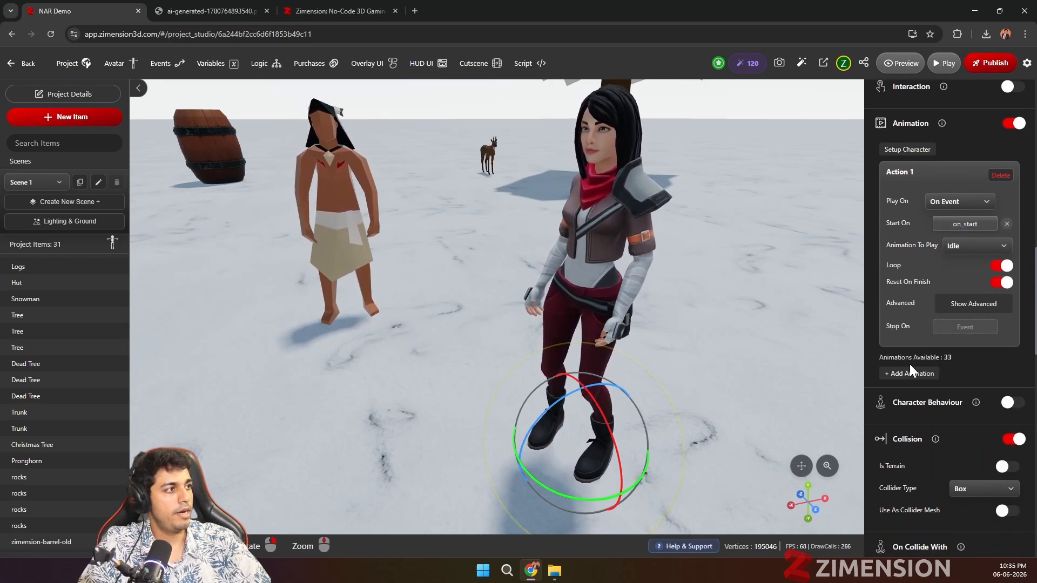
pyautogui.click(911, 373)
pyautogui.scroll(-2, 950, 324)
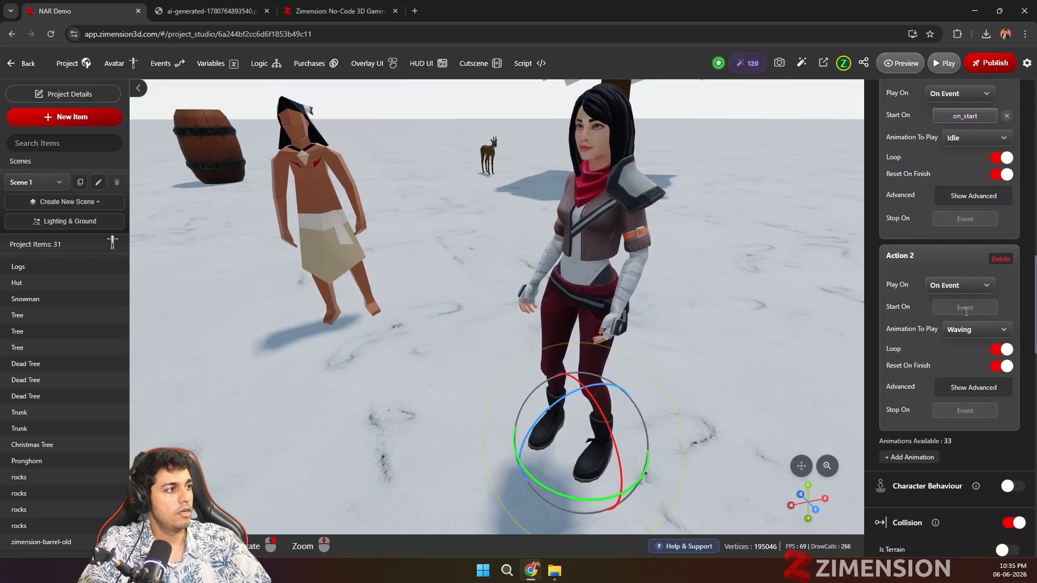
pyautogui.click(965, 330)
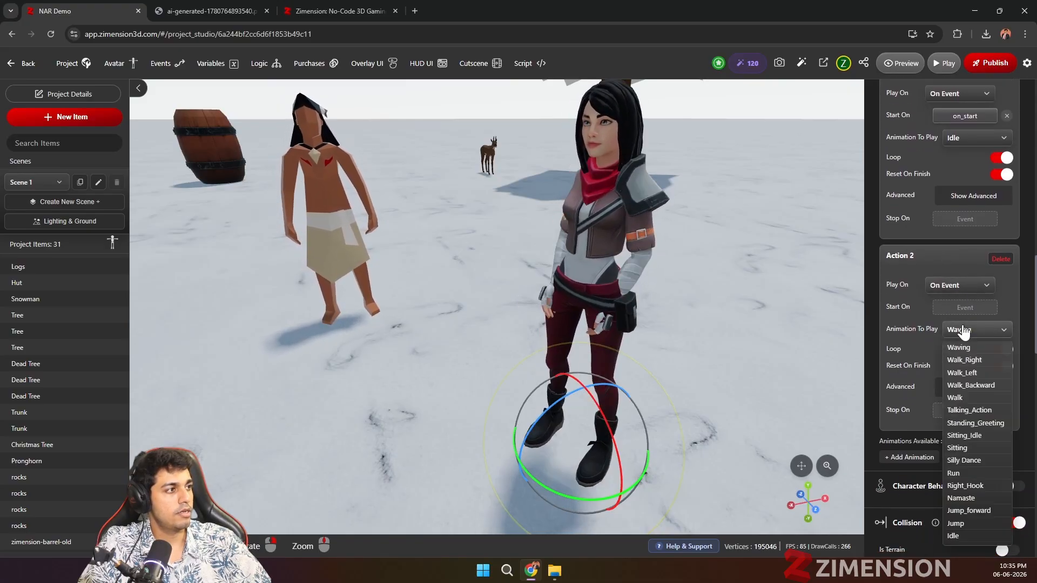
pyautogui.click(958, 347)
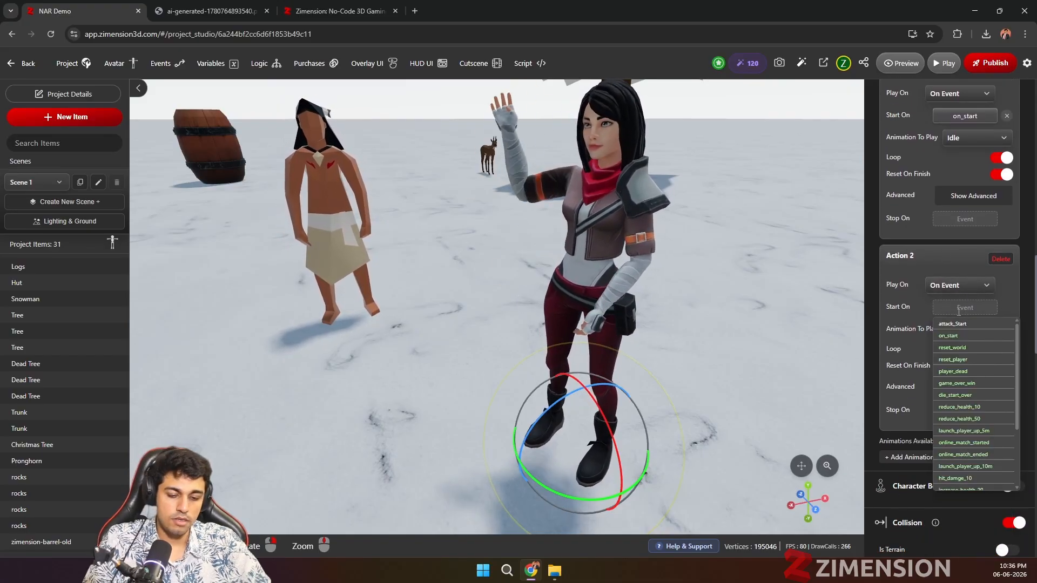
pyautogui.click(964, 307)
pyautogui.write('talk_gir')
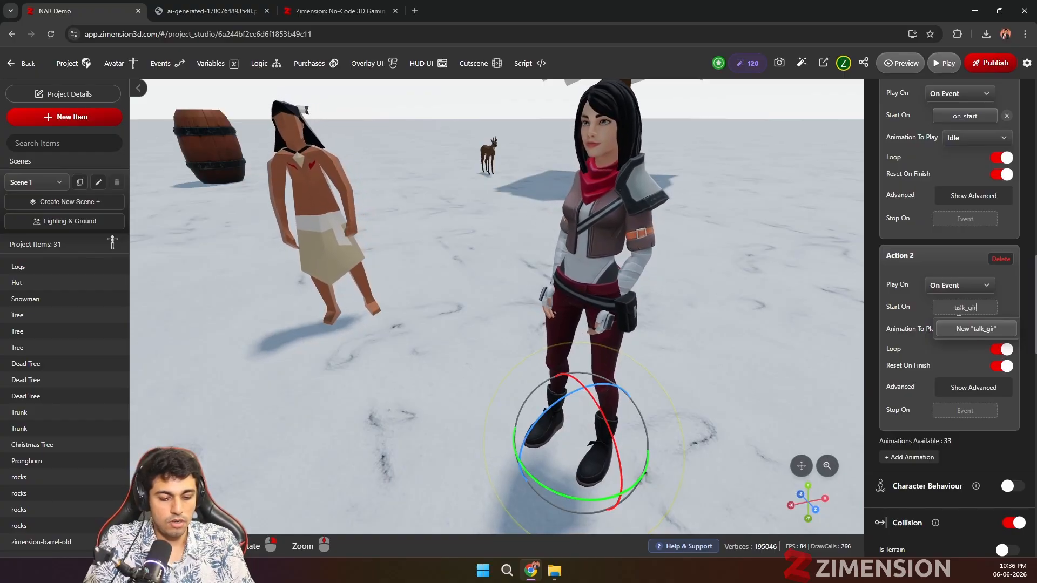
pyautogui.write('l')
pyautogui.click(967, 328)
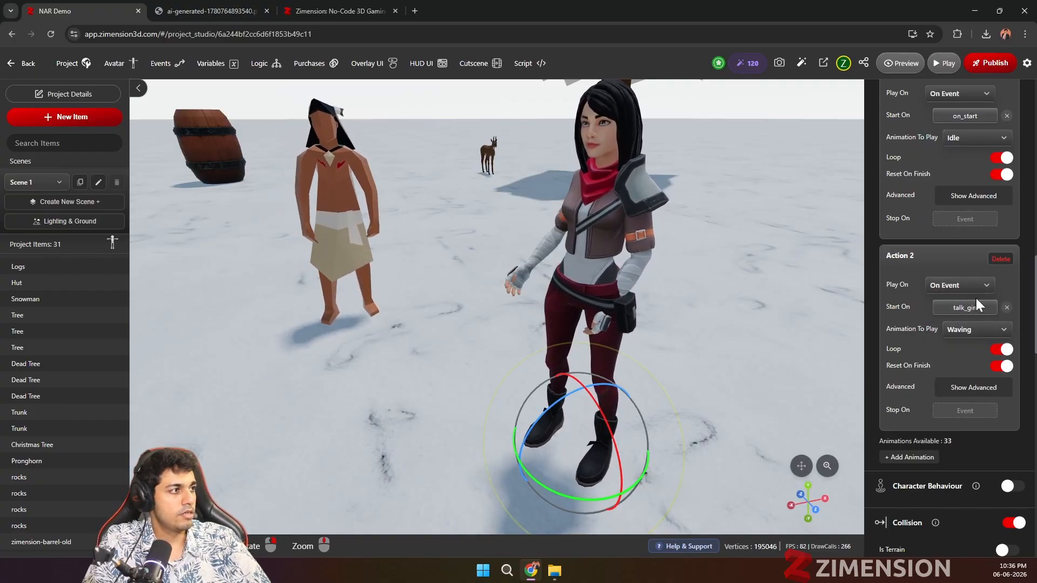
# Step: Set the girl's second animation action to play Talking_Action
pyautogui.click(972, 329)
pyautogui.scroll(-4, 964, 459)
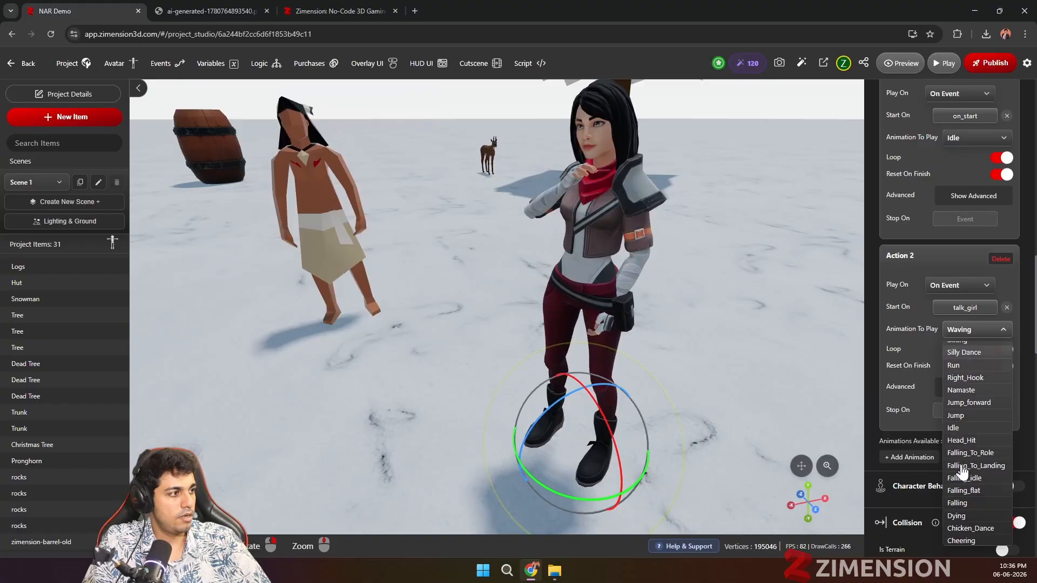
pyautogui.scroll(-4, 967, 468)
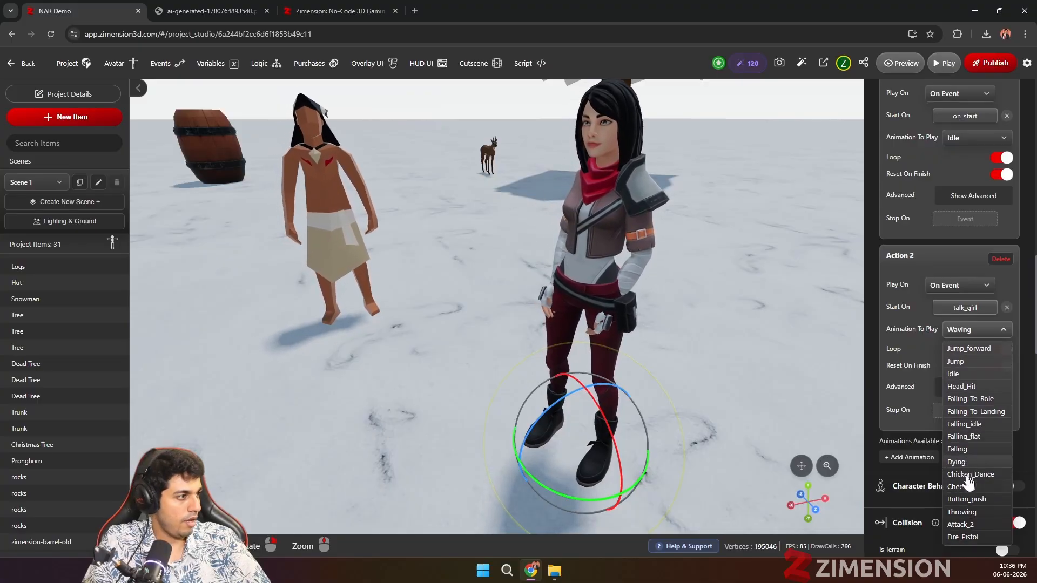
pyautogui.scroll(8, 970, 486)
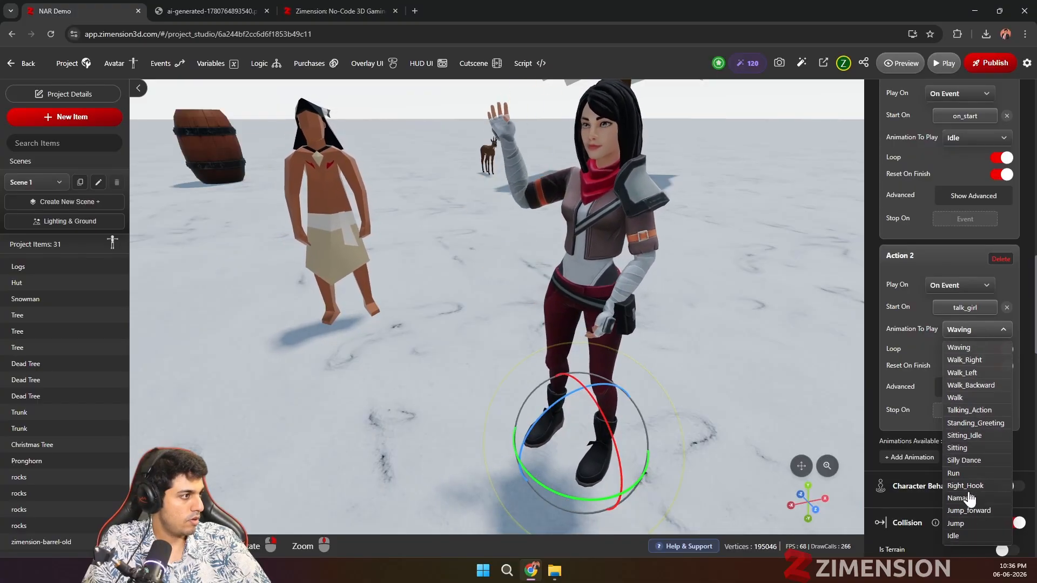
pyautogui.scroll(-5, 971, 468)
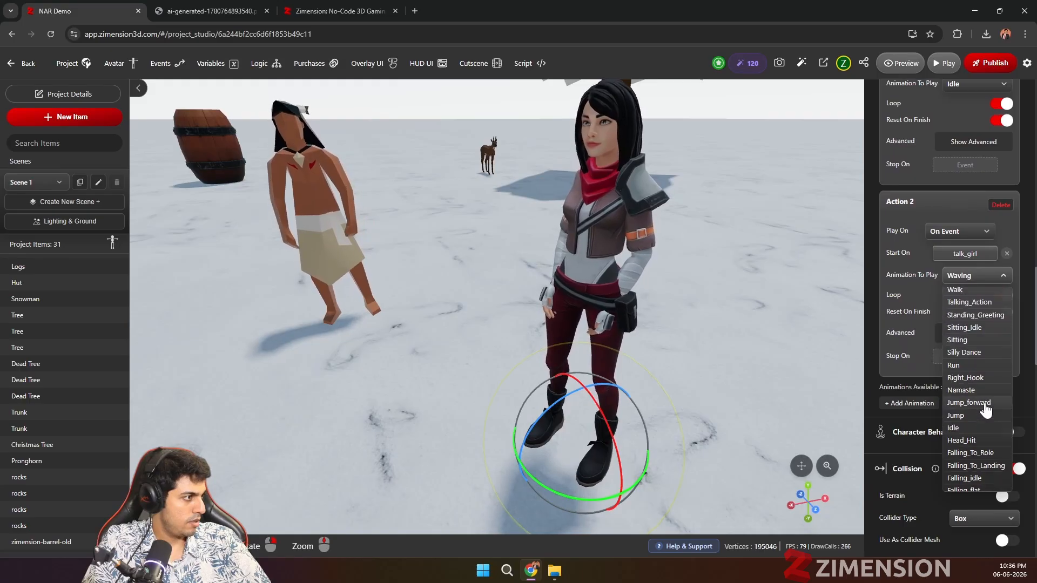
pyautogui.click(971, 303)
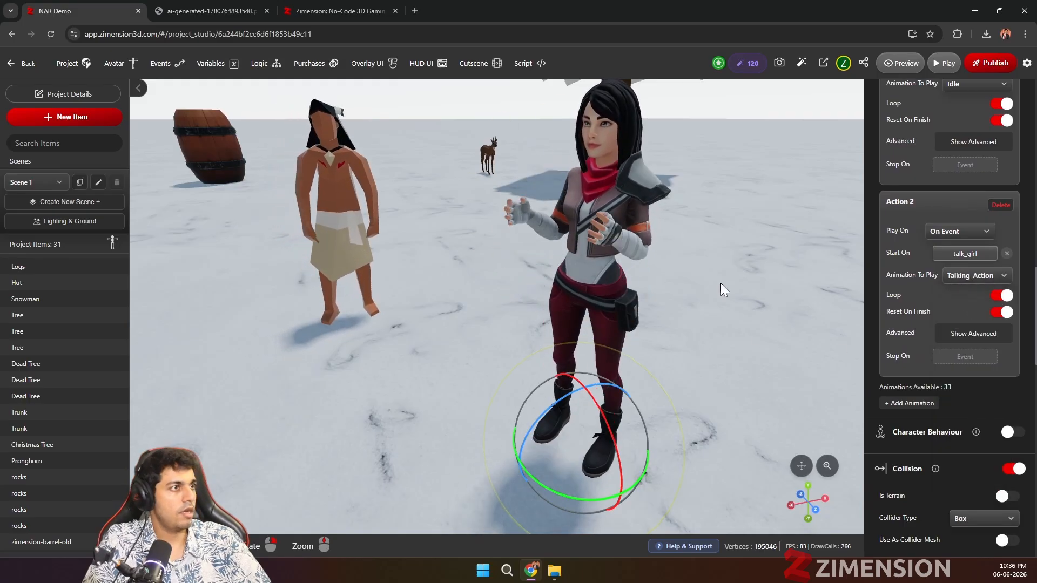
# Step: Enable interaction on the girl with the label "Talk" and talk_girl as its trigger event
pyautogui.scroll(5, 951, 394)
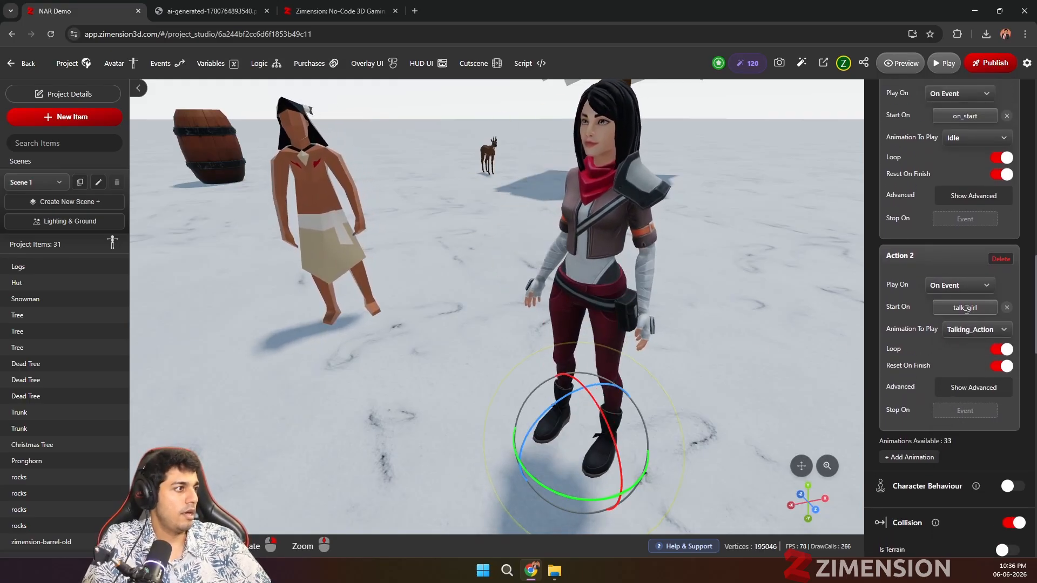
pyautogui.scroll(10, 955, 259)
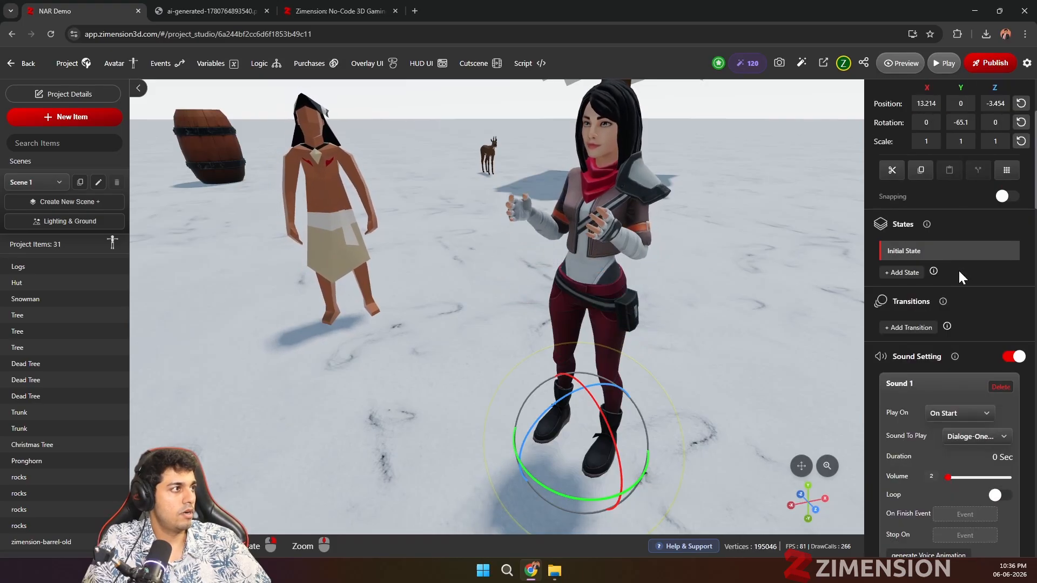
pyautogui.scroll(-5, 961, 330)
pyautogui.scroll(-5, 980, 329)
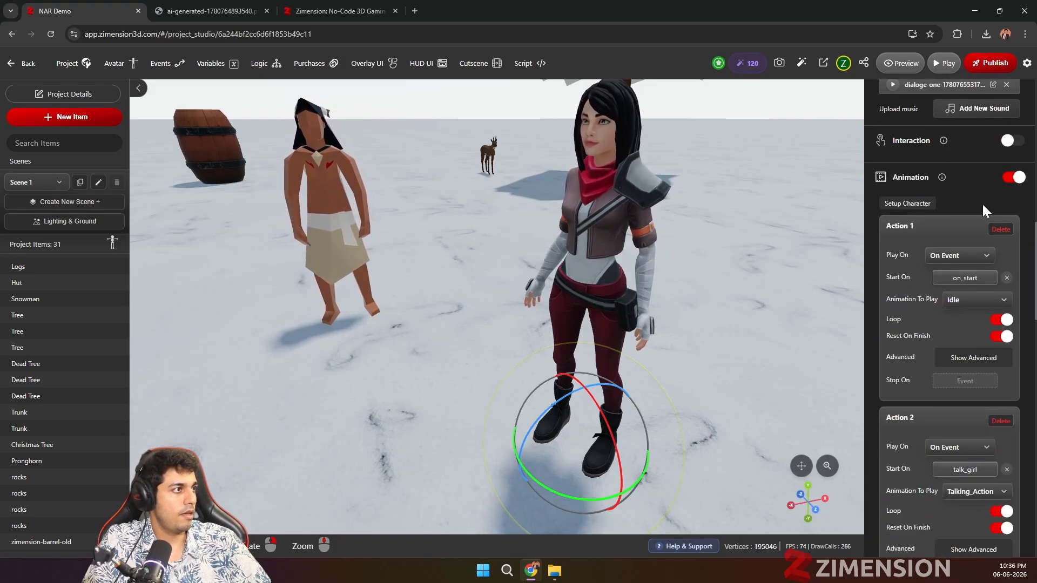
pyautogui.click(1012, 141)
pyautogui.doubleClick(926, 162)
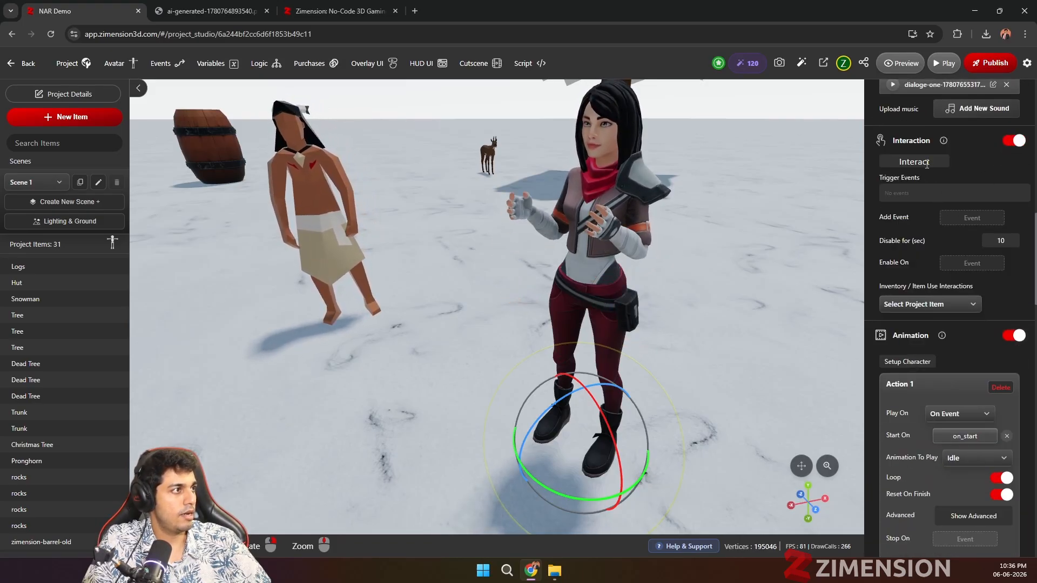
pyautogui.write('Talk')
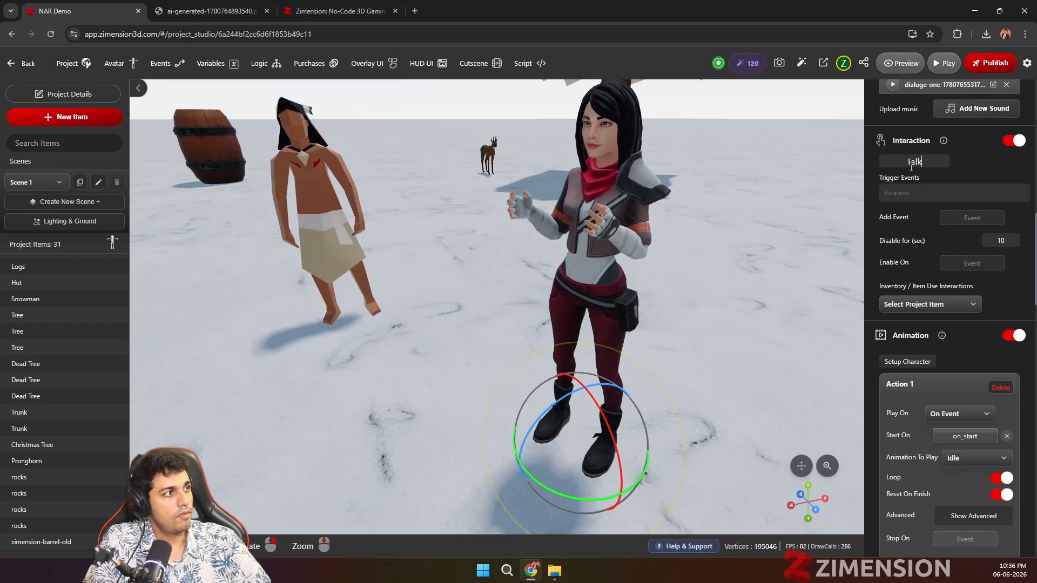
pyautogui.click(986, 217)
pyautogui.click(958, 246)
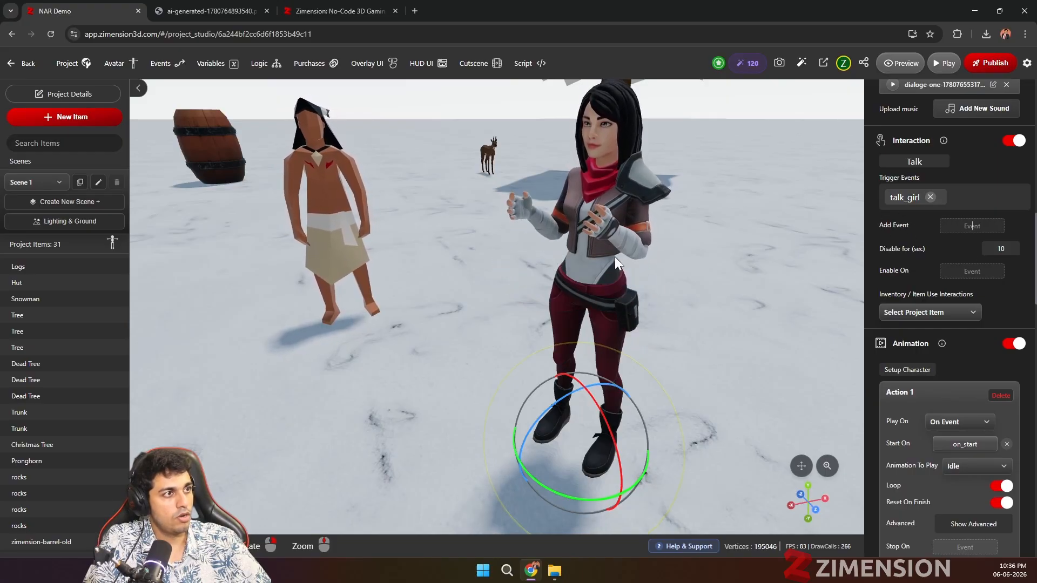
# Step: Turn off looping for the girl's Talking_Action animation
pyautogui.scroll(-4, 891, 292)
pyautogui.scroll(-6, 924, 290)
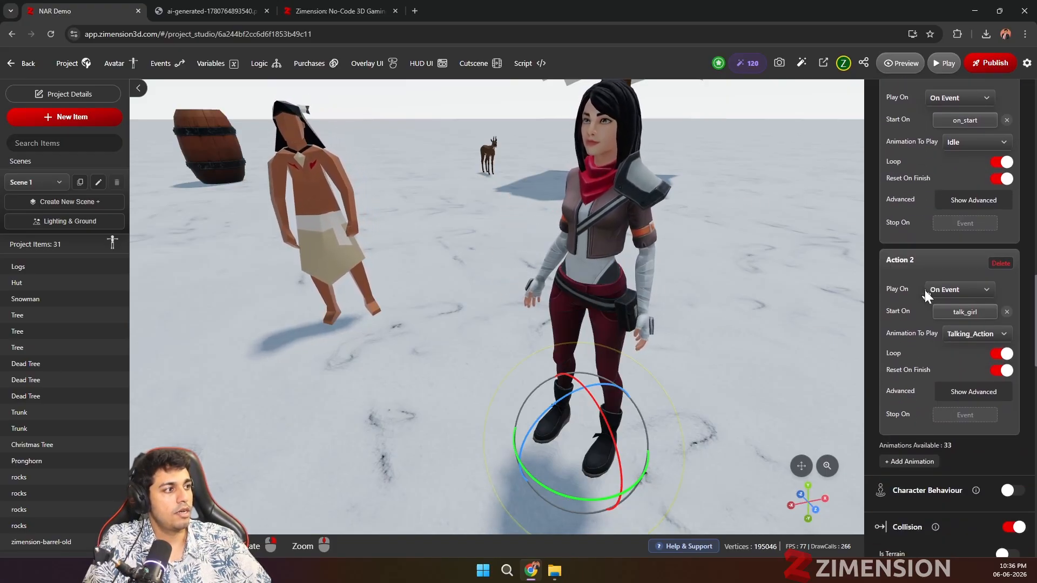
pyautogui.scroll(3, 961, 308)
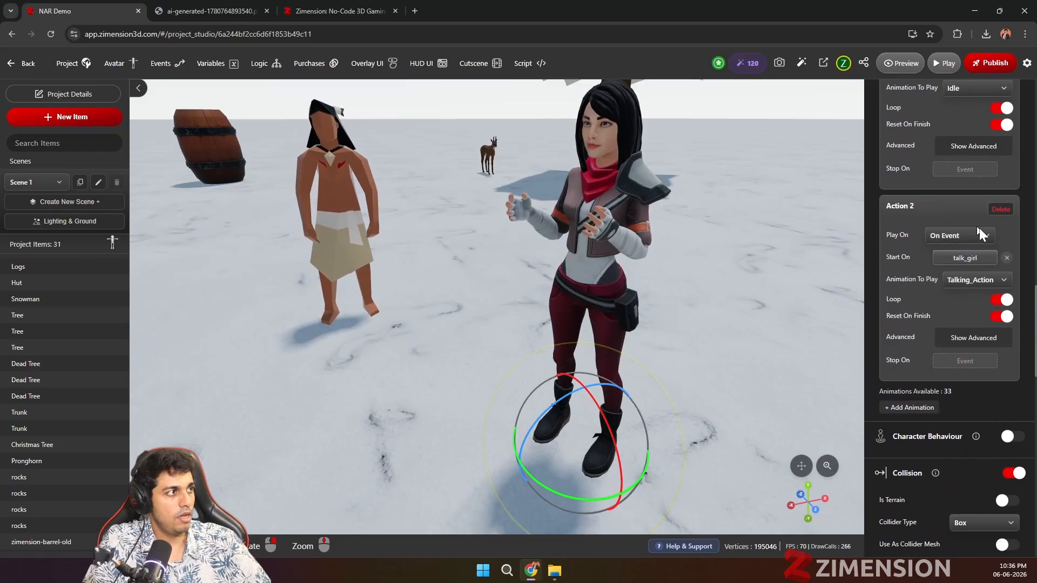
pyautogui.click(1001, 300)
pyautogui.scroll(-1, 929, 324)
pyautogui.scroll(-3, 939, 313)
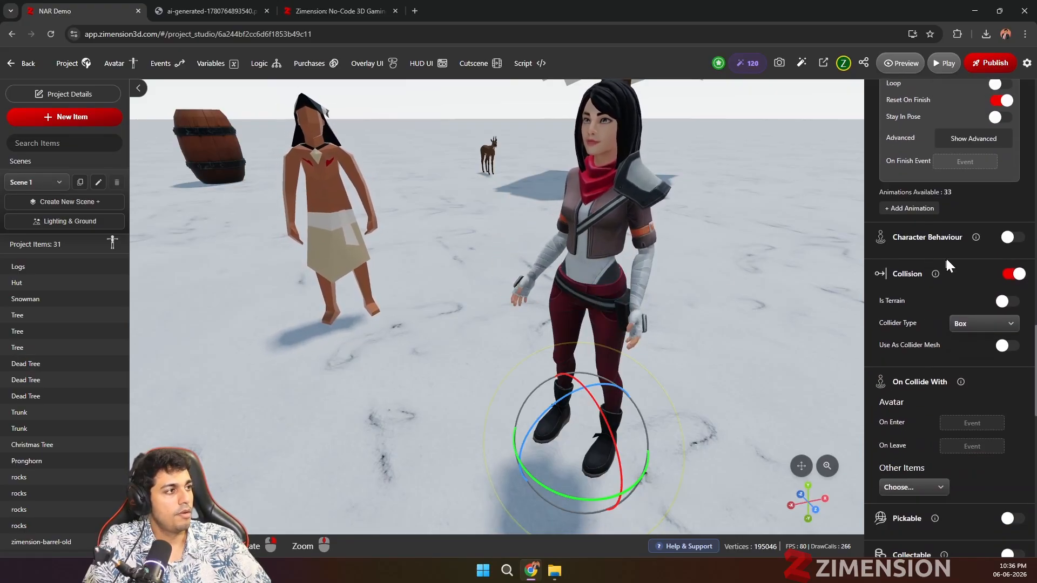
pyautogui.scroll(-2, 944, 256)
# Step: Set the girl's dialogue sound to play on the talk_girl event
pyautogui.scroll(2, 931, 336)
pyautogui.scroll(8, 931, 336)
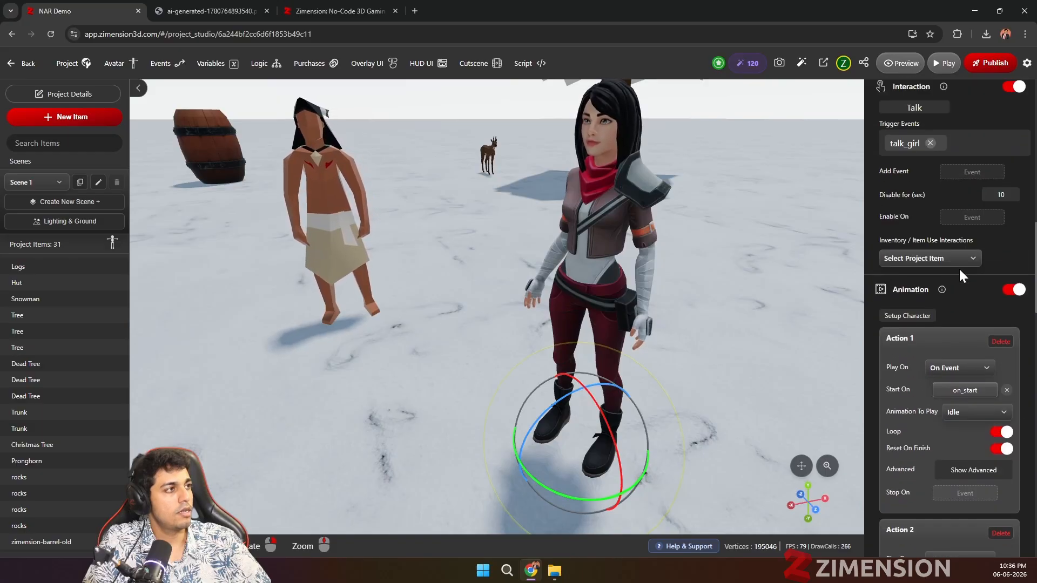
pyautogui.scroll(3, 941, 245)
pyautogui.scroll(3, 927, 182)
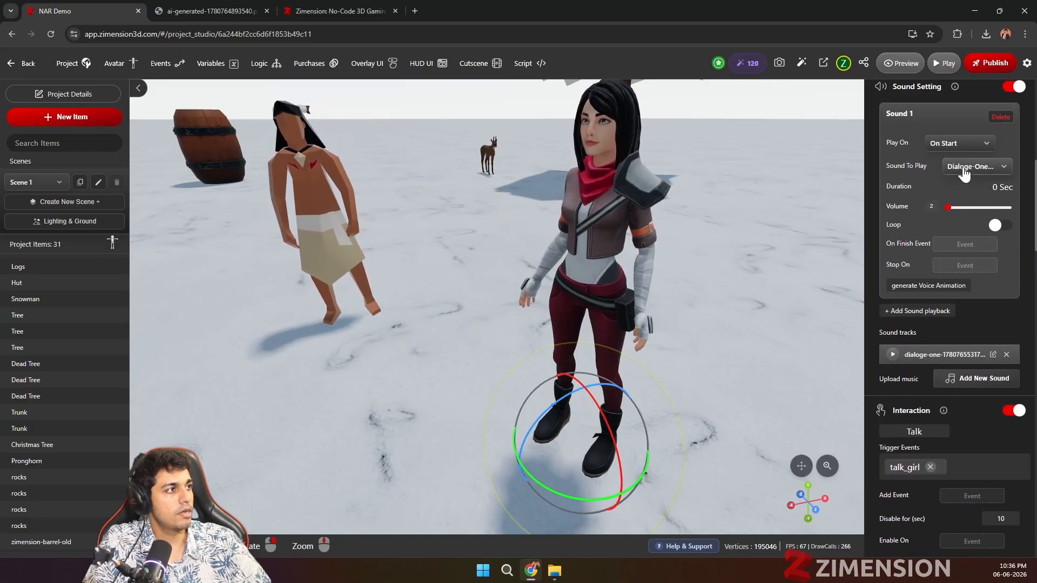
pyautogui.click(967, 148)
pyautogui.click(953, 169)
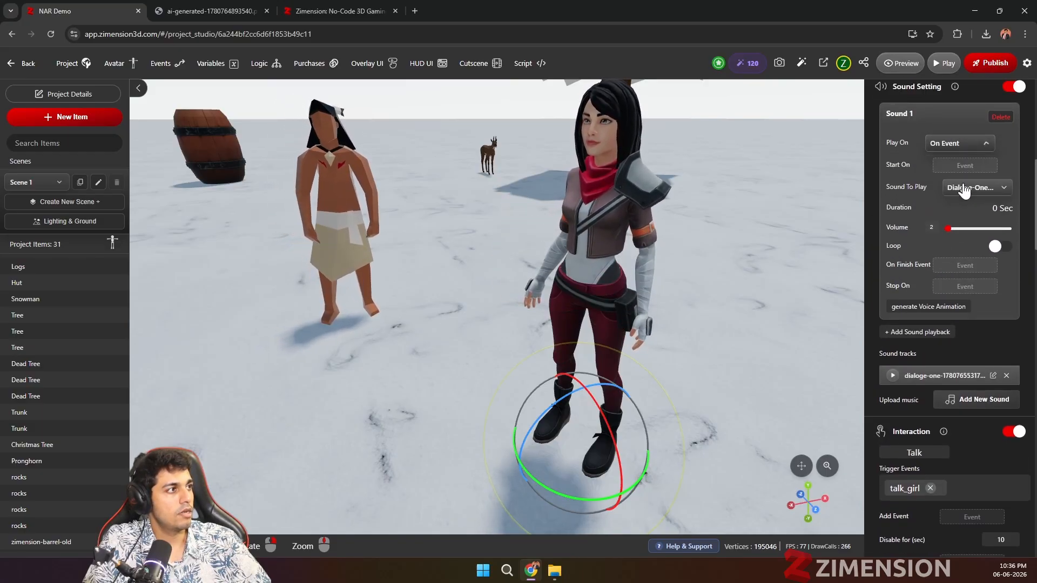
pyautogui.click(964, 165)
pyautogui.click(968, 194)
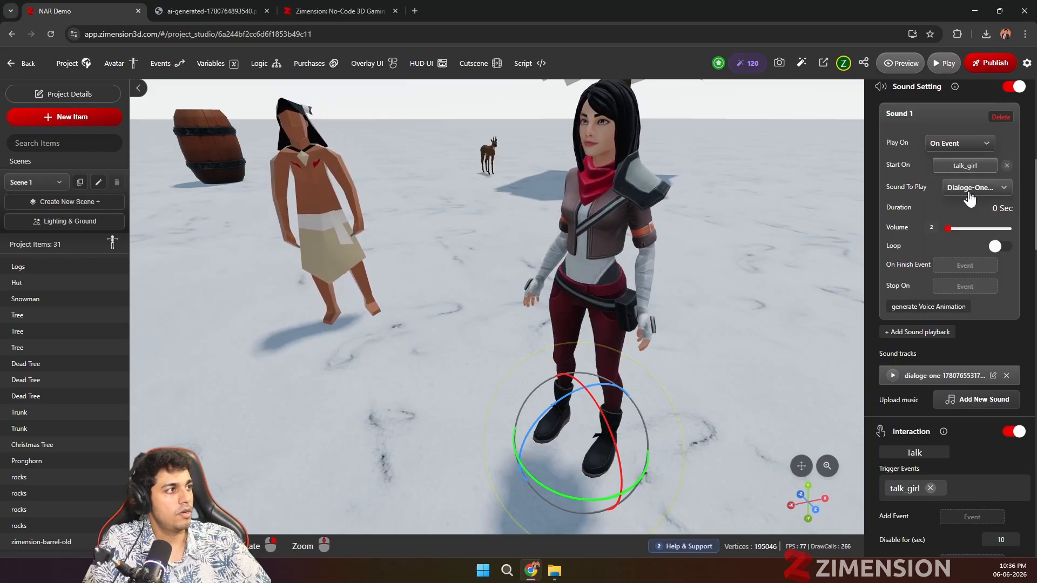
pyautogui.scroll(-5, 700, 286)
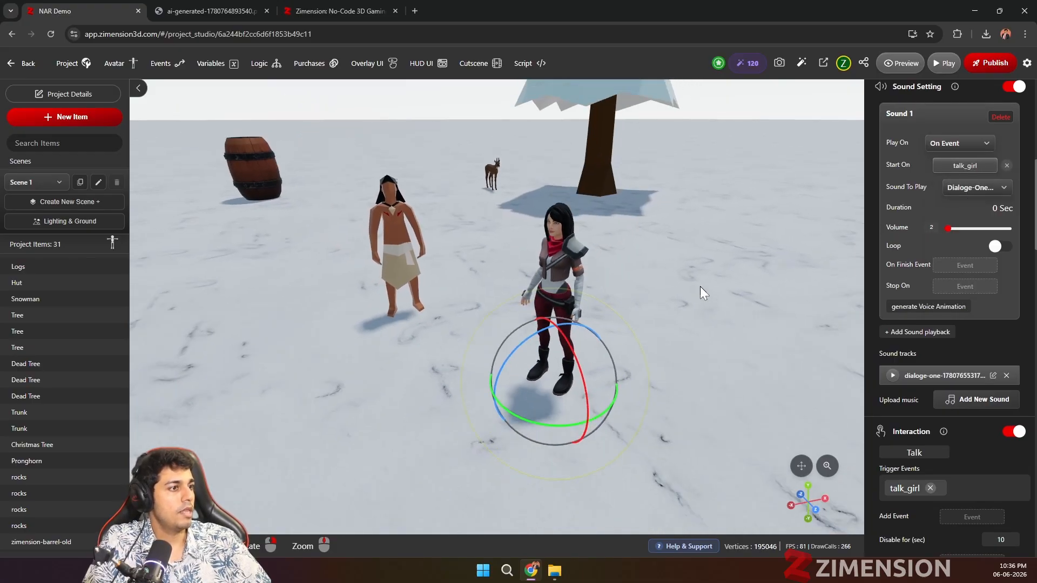
# Step: Play-test the game, walk the avatar up to the girl in close view and trigger her Talk interaction
pyautogui.click(946, 69)
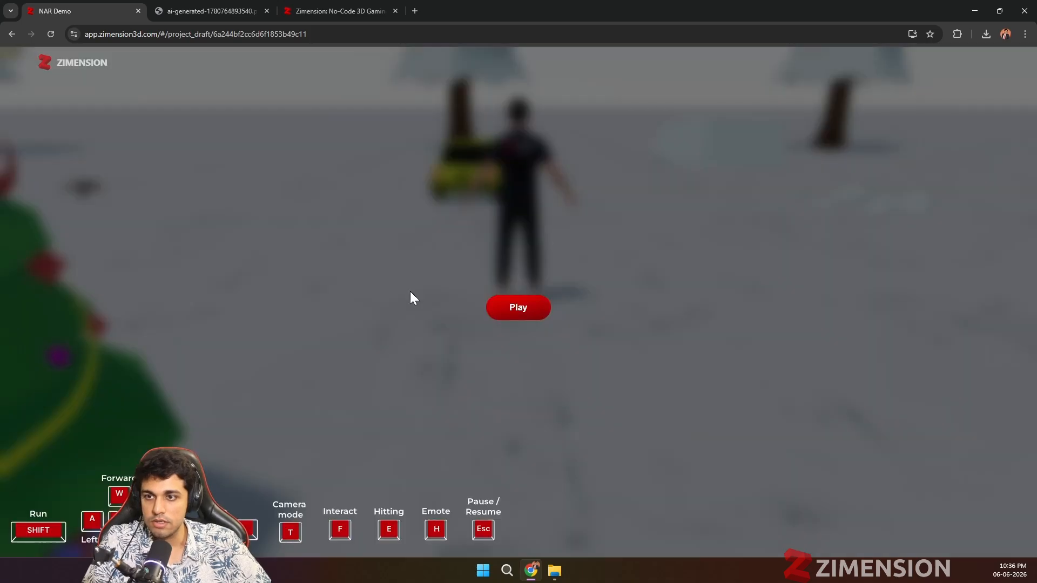
pyautogui.click(518, 318)
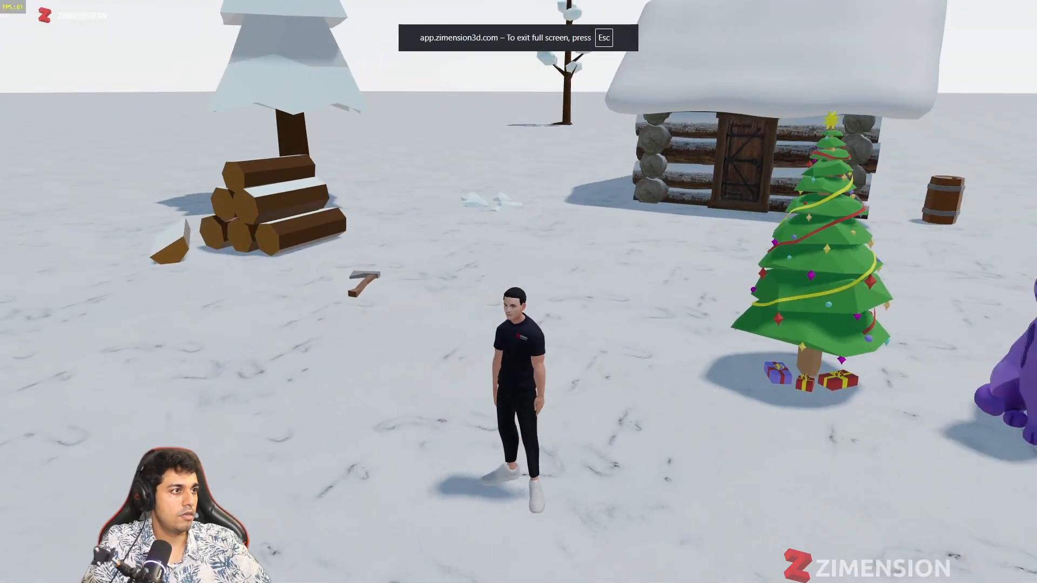
pyautogui.press('w')
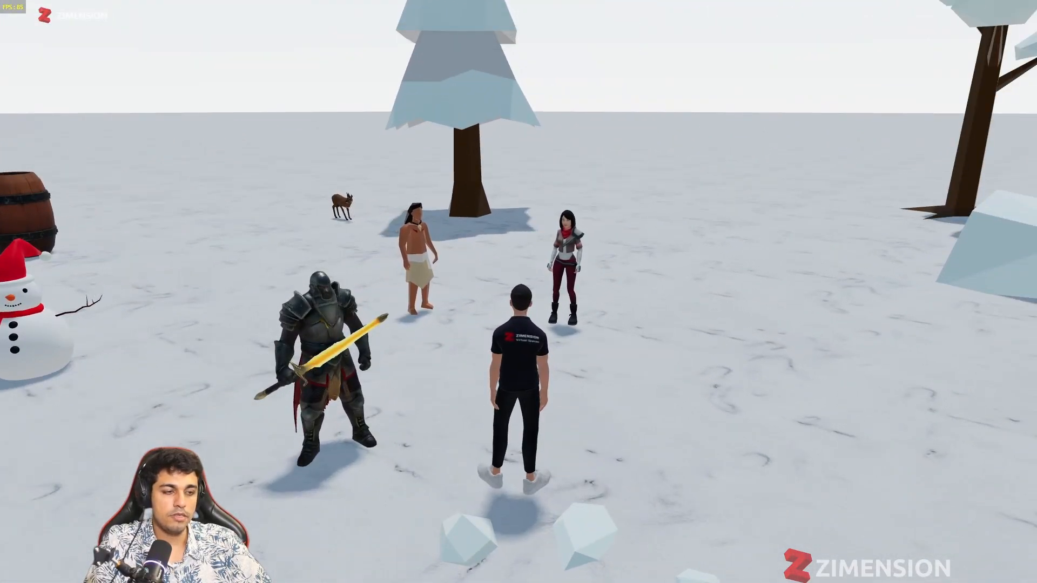
pyautogui.scroll(5, 519, 291)
pyautogui.press('w')
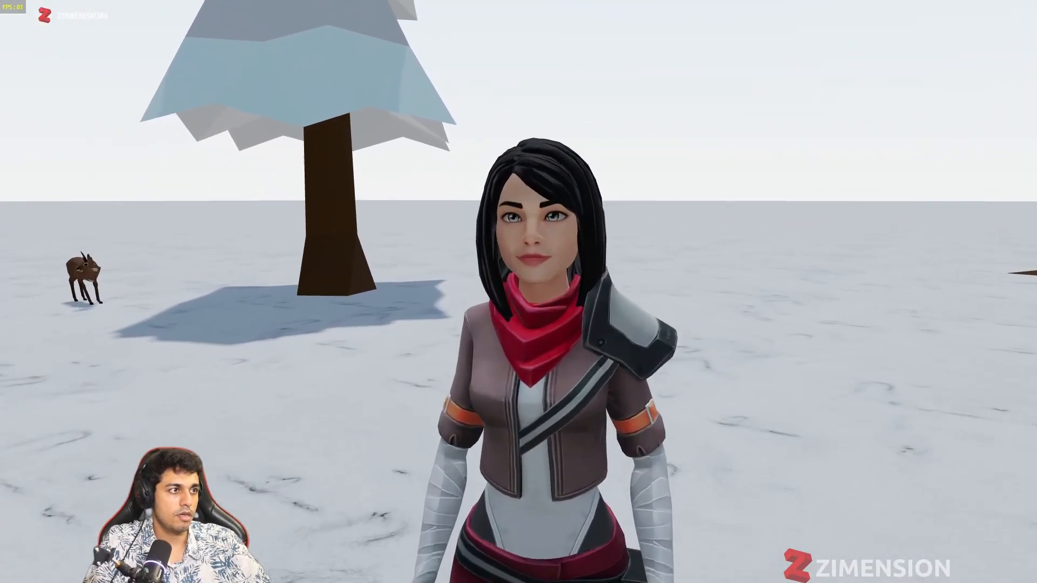
pyautogui.press('w')
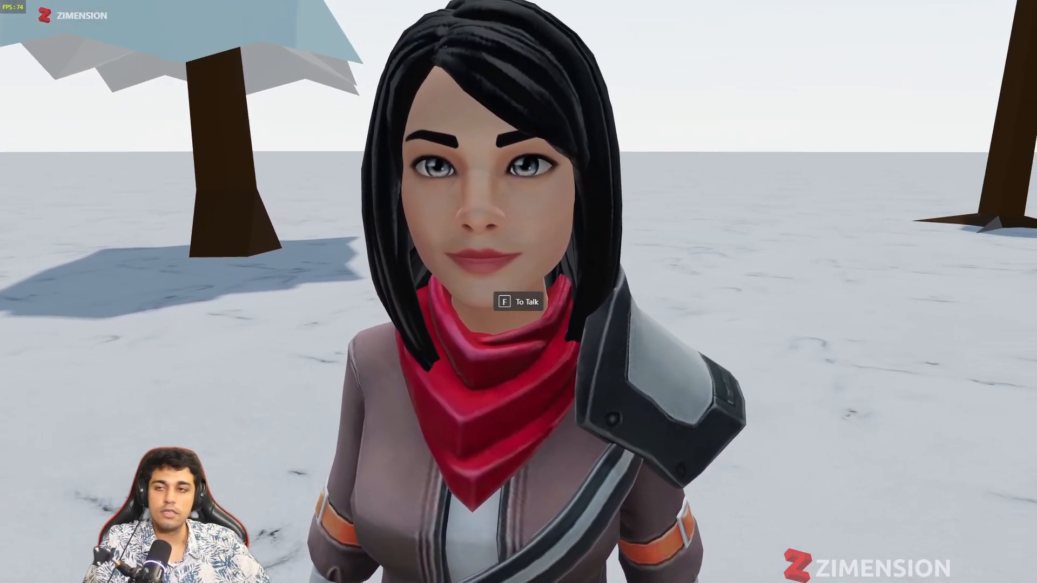
pyautogui.press('f')
# Step: Move back and around the girl in the play-test to check her talking animation and the pose that follows it
pyautogui.press('s')
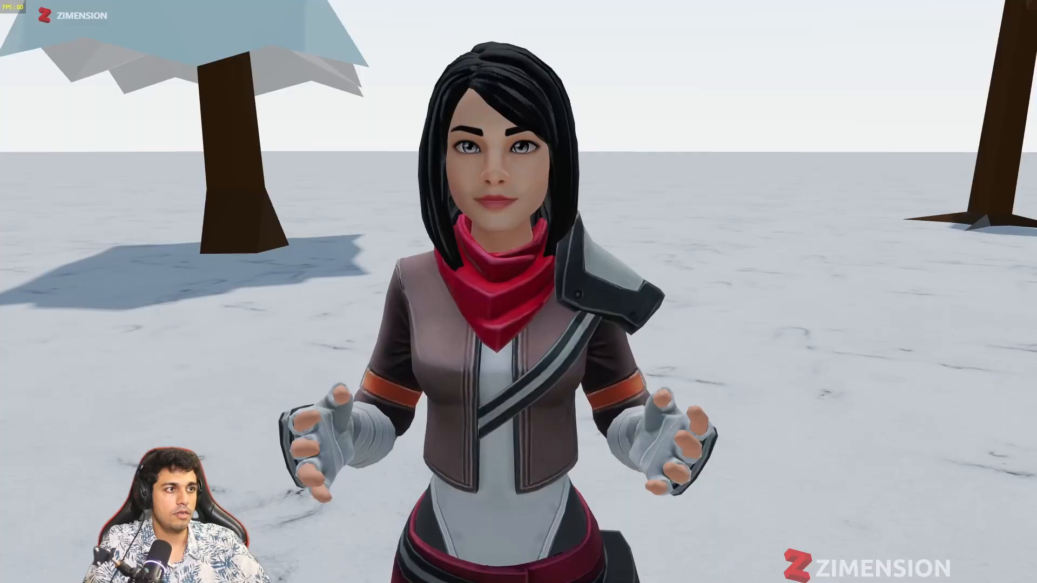
pyautogui.press('w')
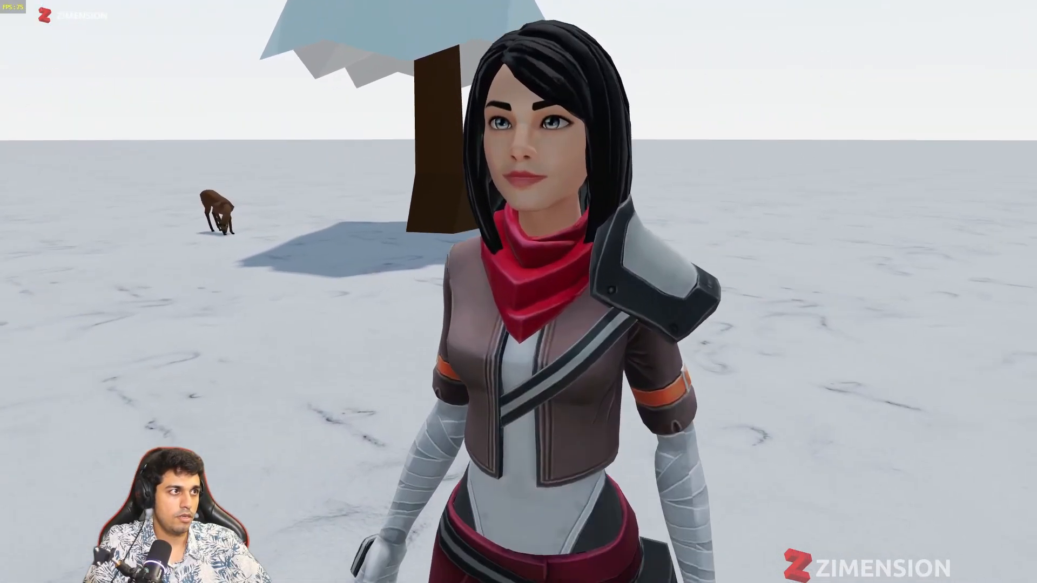
pyautogui.press('s')
pyautogui.press('s')
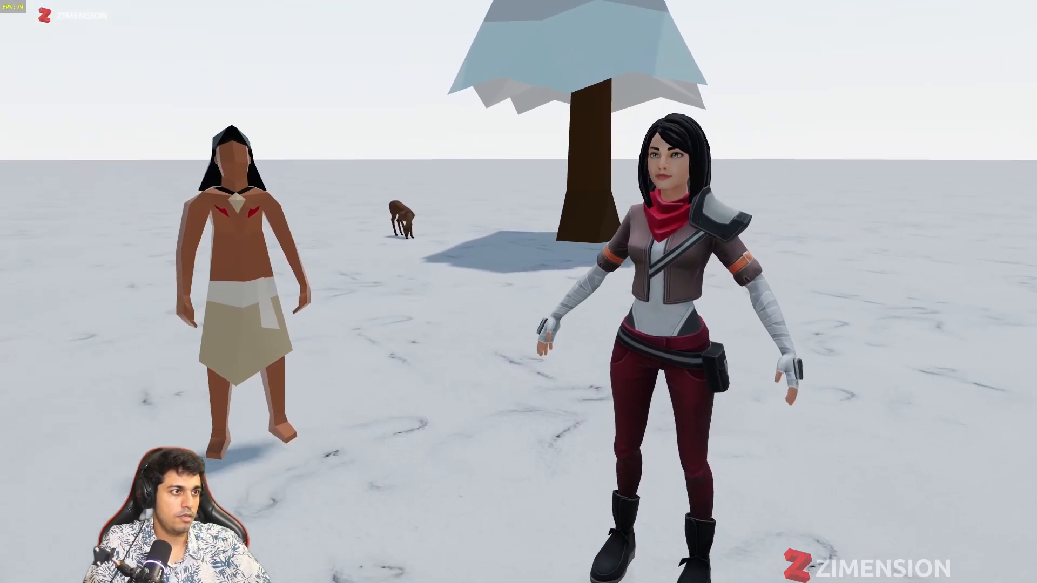
pyautogui.press('a')
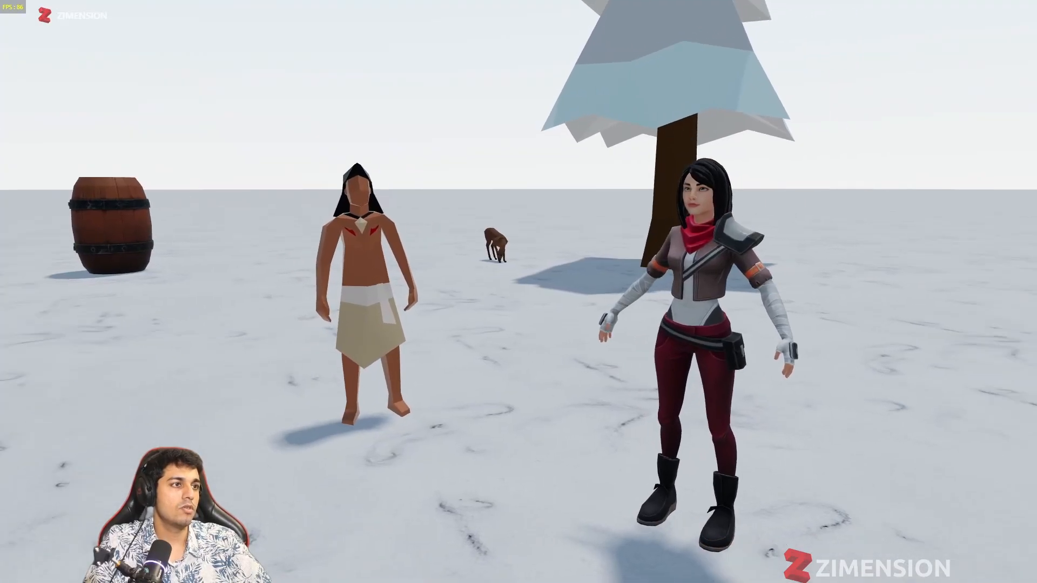
pyautogui.press('w')
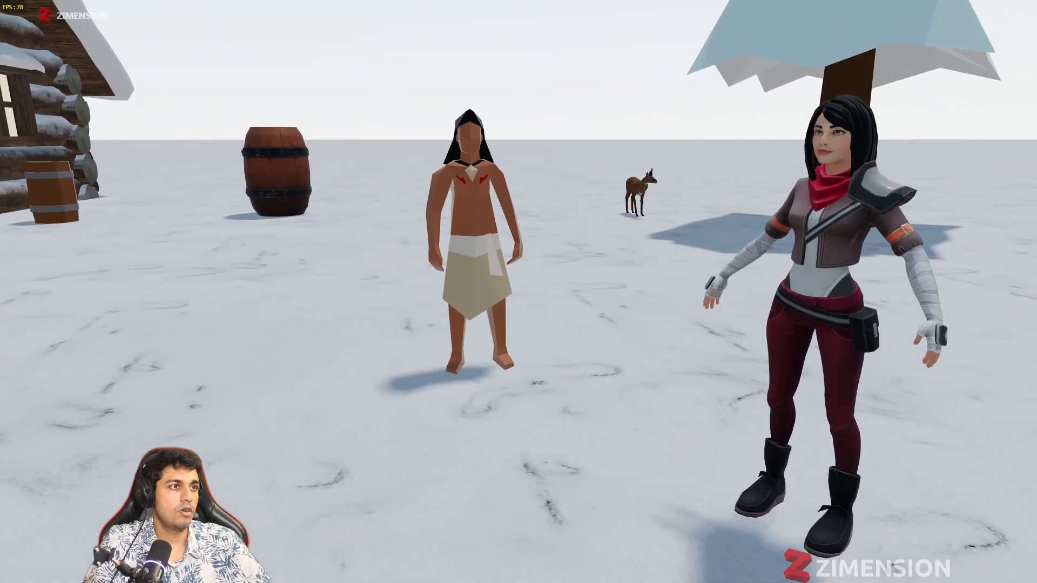
# Step: Walk the avatar around the play-test scene past the girl, the armoured knight and the car to the AK47
pyautogui.press('s')
pyautogui.press('s')
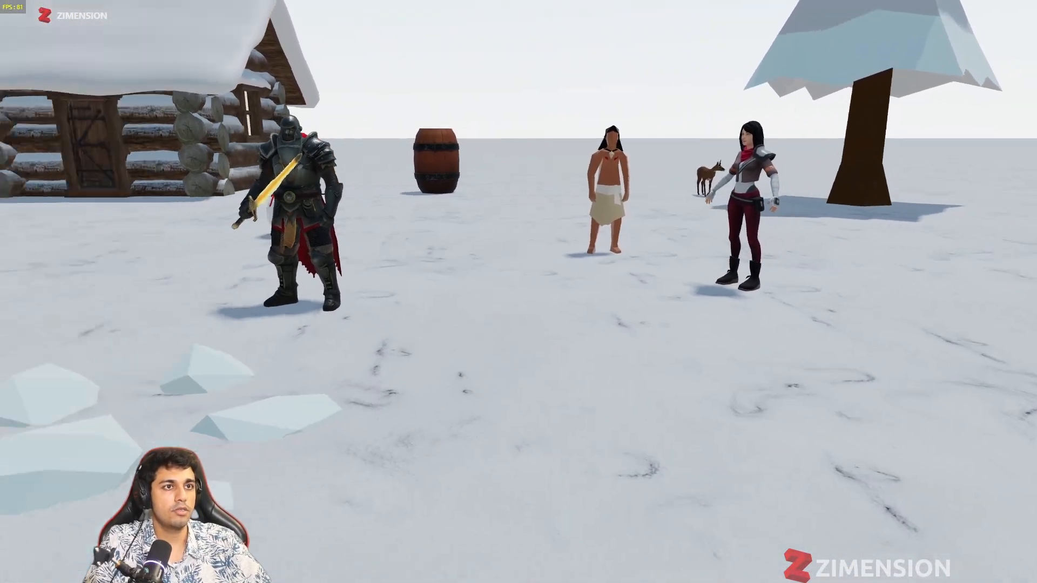
pyautogui.press('w')
pyautogui.press('s')
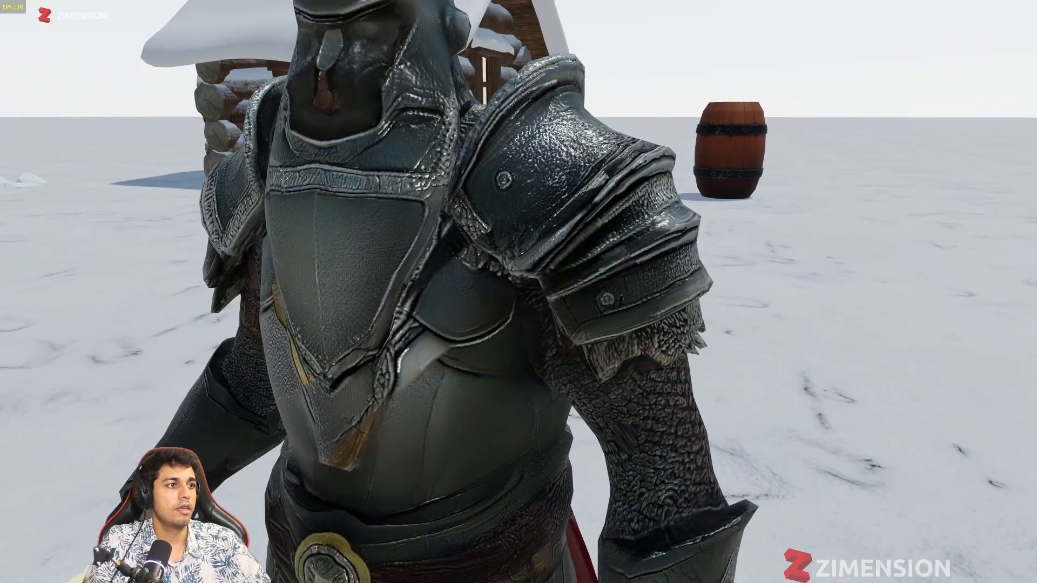
pyautogui.press('w')
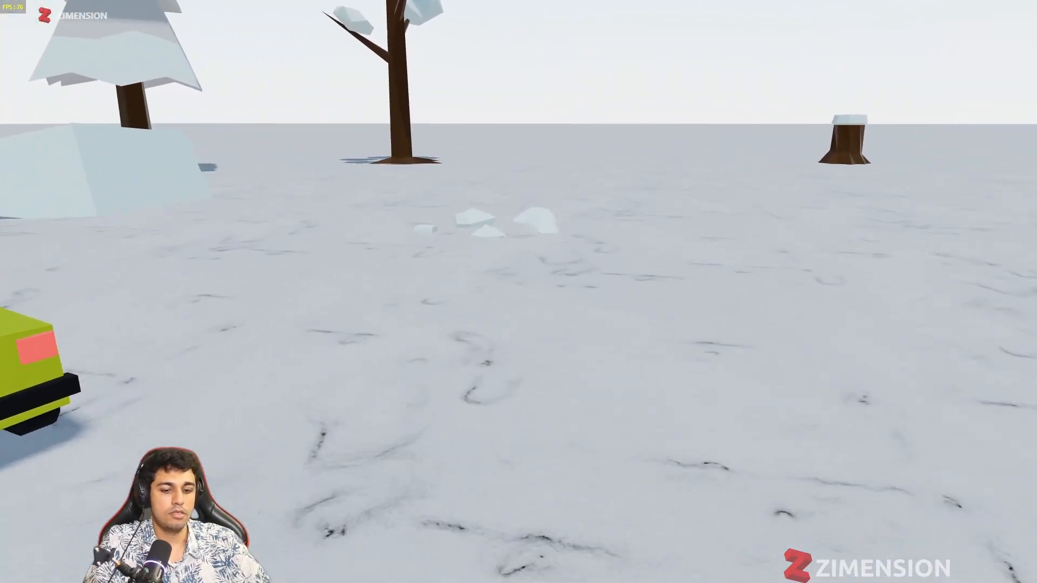
pyautogui.press('w')
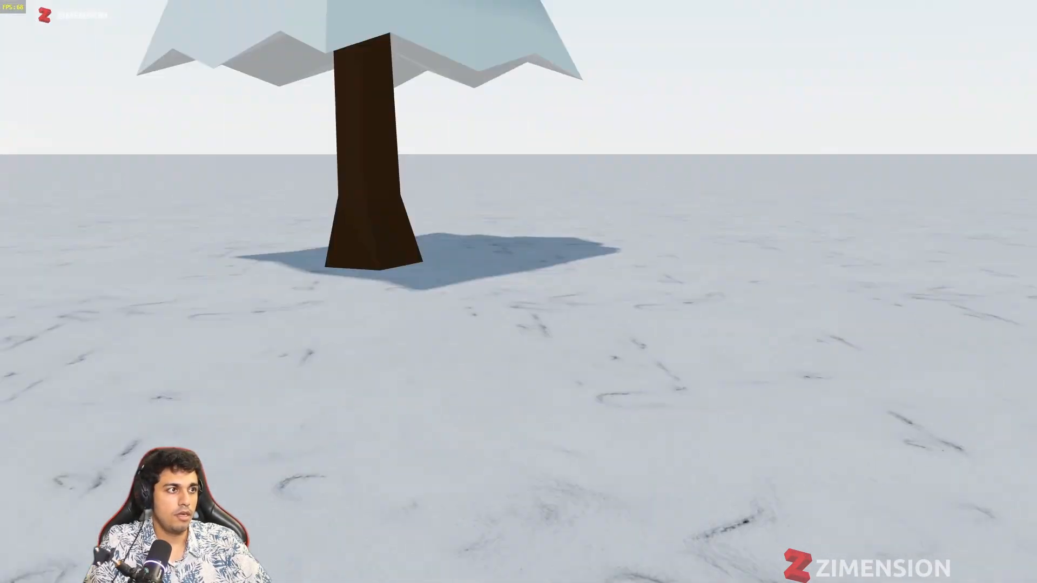
pyautogui.press('w')
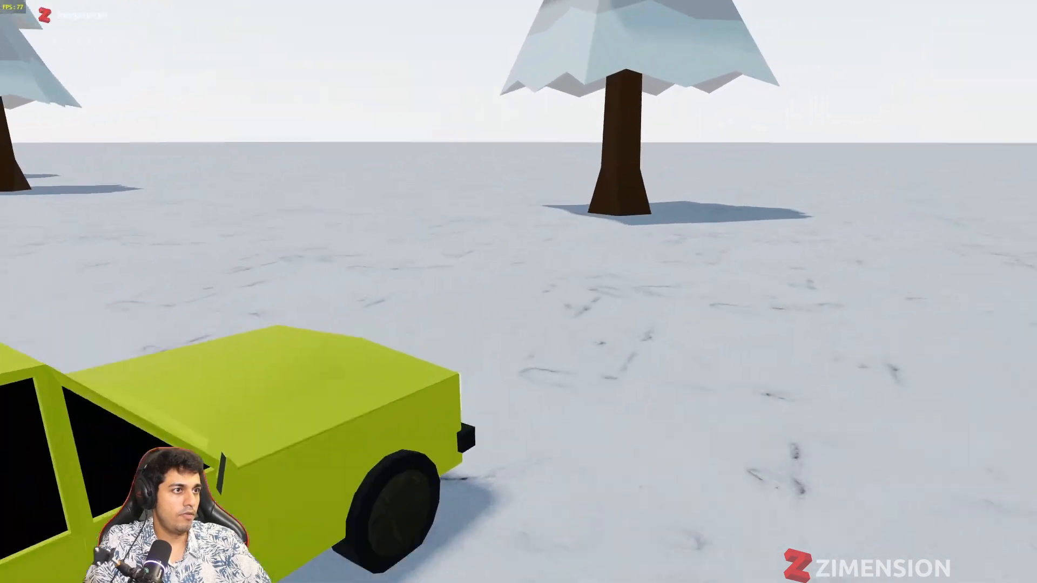
pyautogui.press('w')
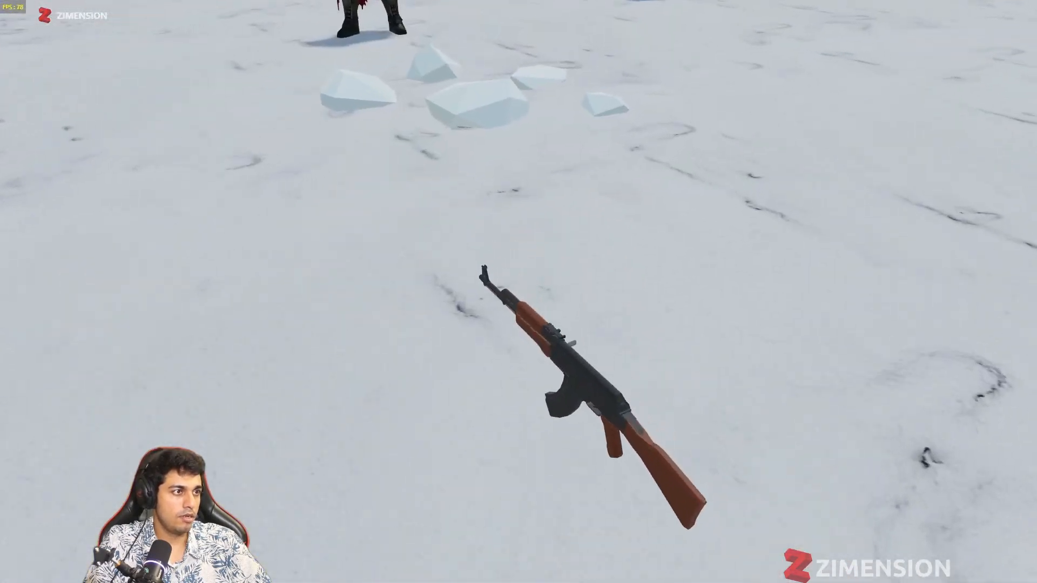
# Step: Pick up the AK47 and shoot the attacking long-haired character in close view
pyautogui.press('e')
pyautogui.click(517, 291)
pyautogui.click(517, 291)
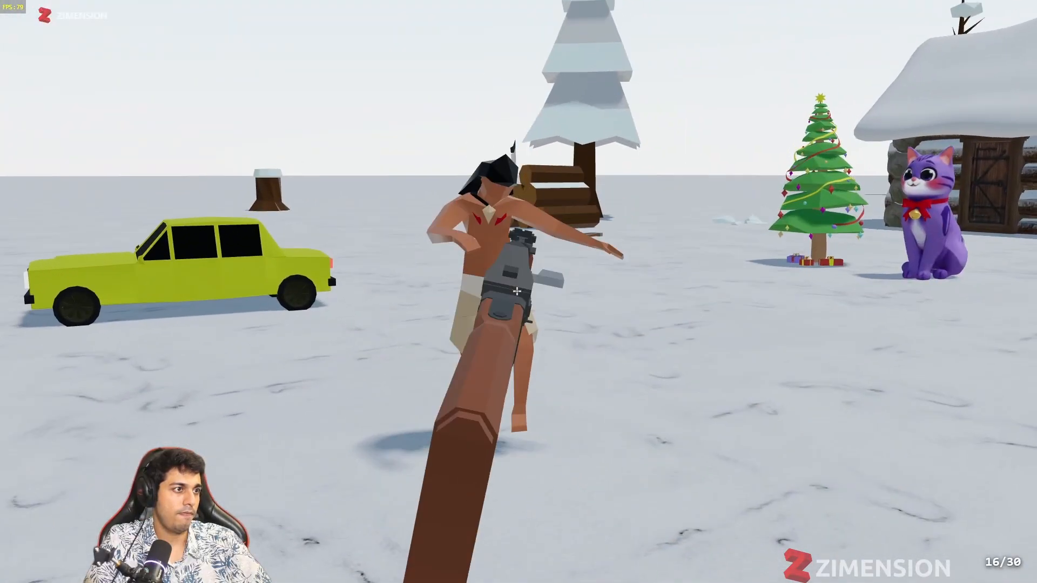
pyautogui.click(517, 291)
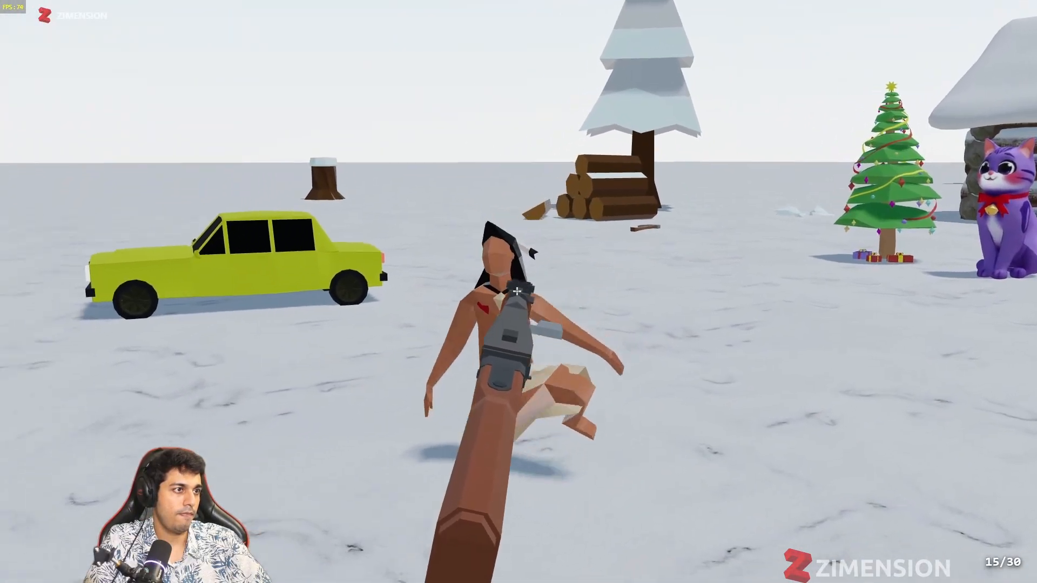
# Step: Switch to third-person view, fire the AK47 until its magazine is empty, and leave the play-test
pyautogui.press('v')
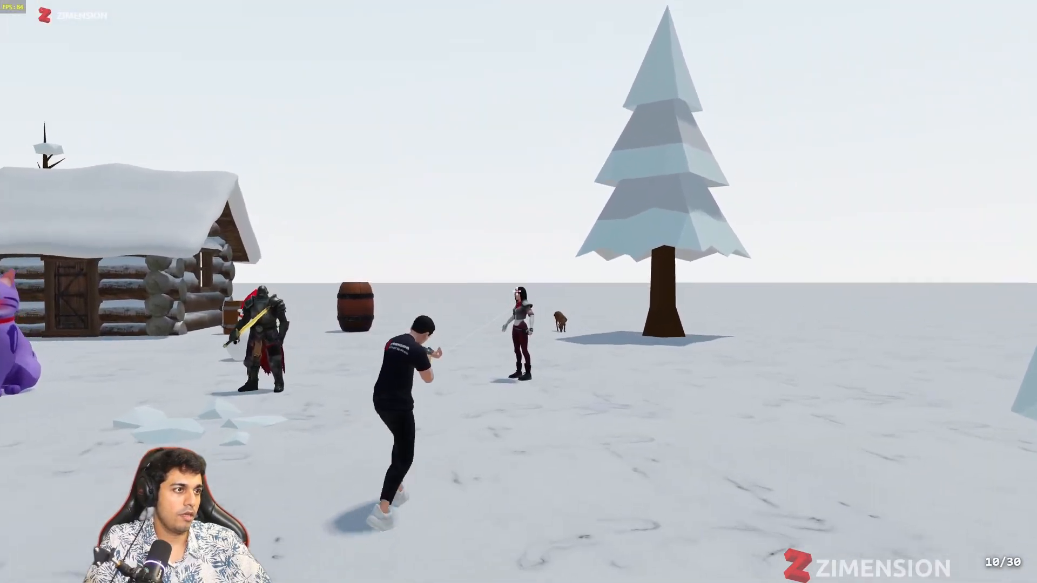
pyautogui.click(517, 291)
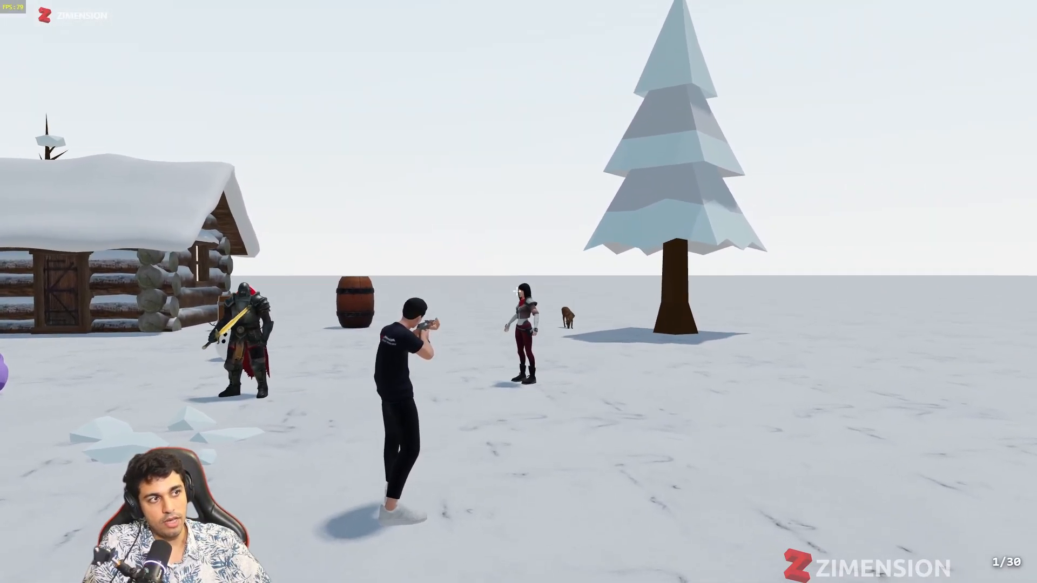
pyautogui.click(517, 291)
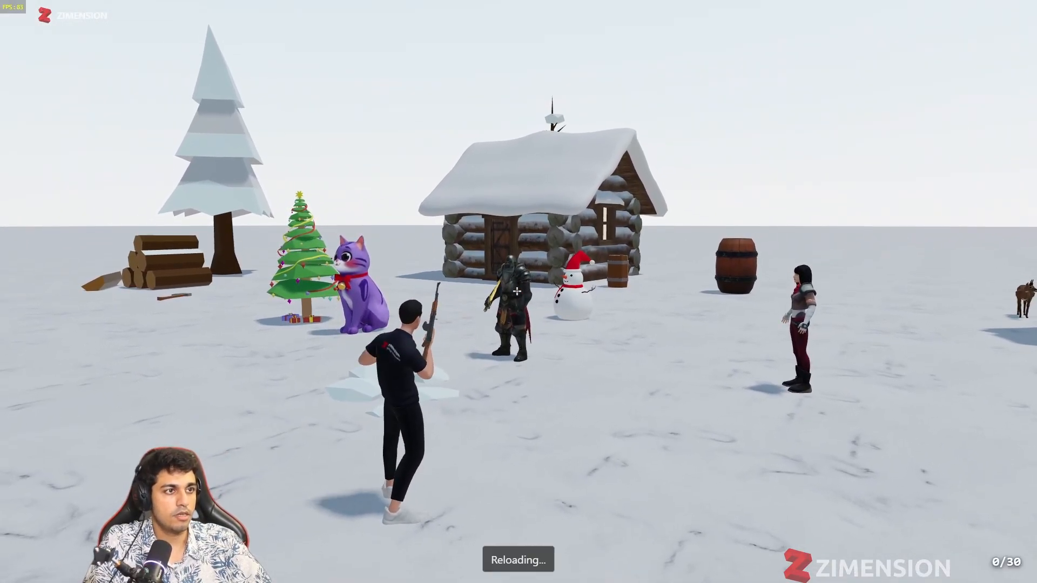
pyautogui.press('Escape')
pyautogui.click(515, 278)
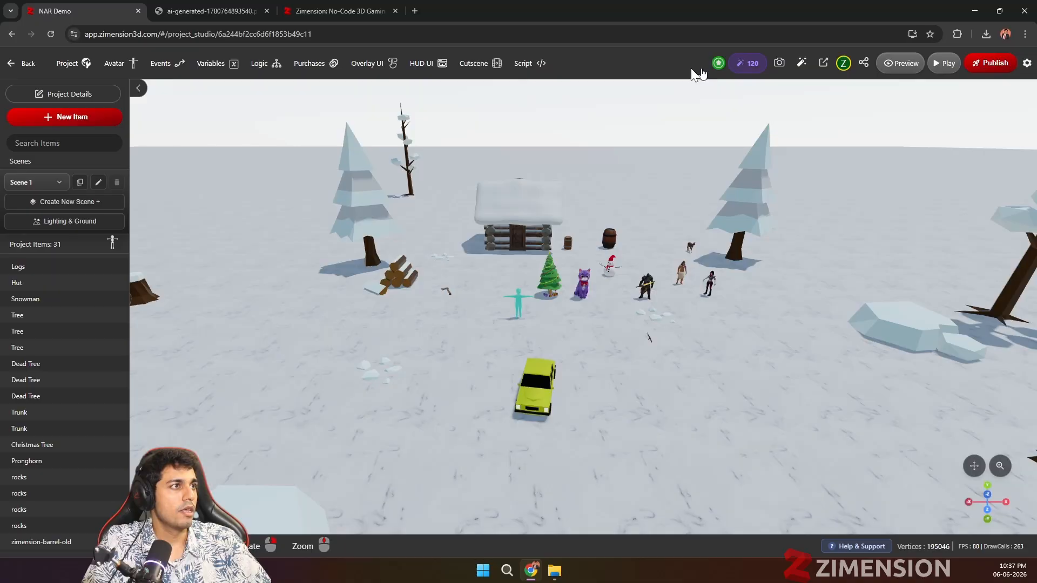
# Step: Generate a full replacement world script with AI from the prompt "Make character grow in size periodically with sin function"
pyautogui.click(541, 63)
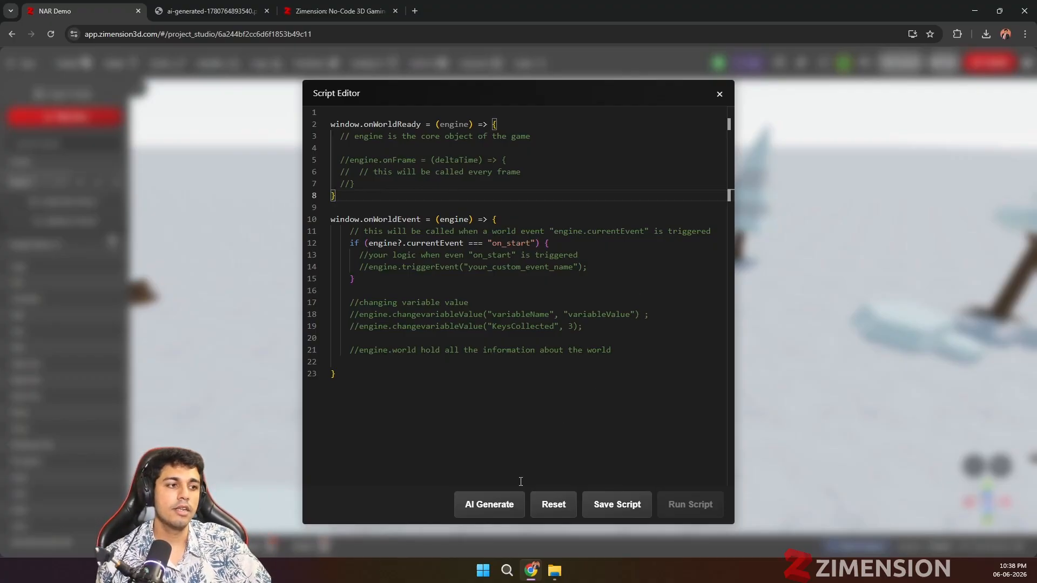
pyautogui.click(507, 507)
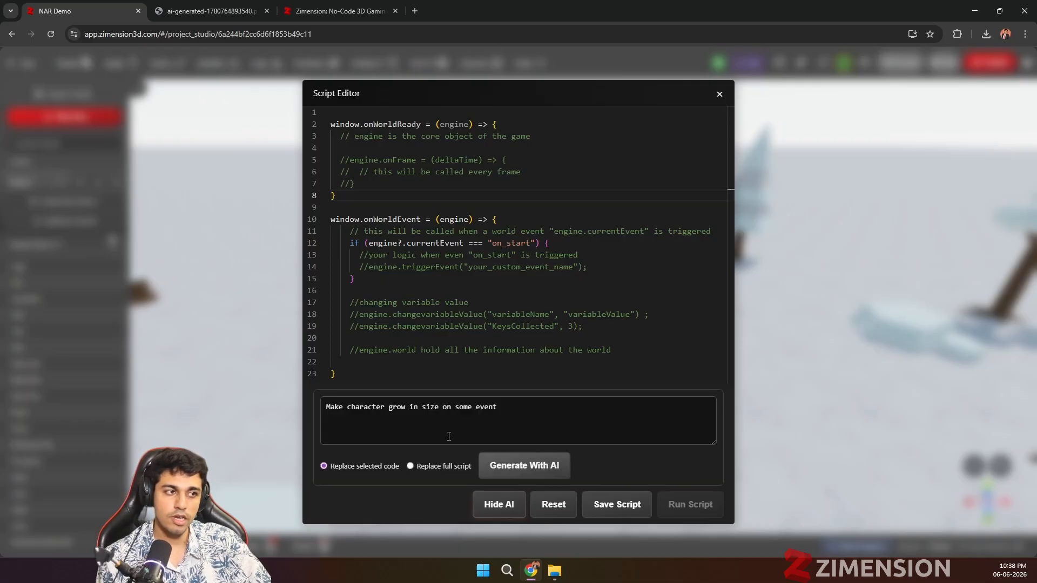
pyautogui.click(421, 423)
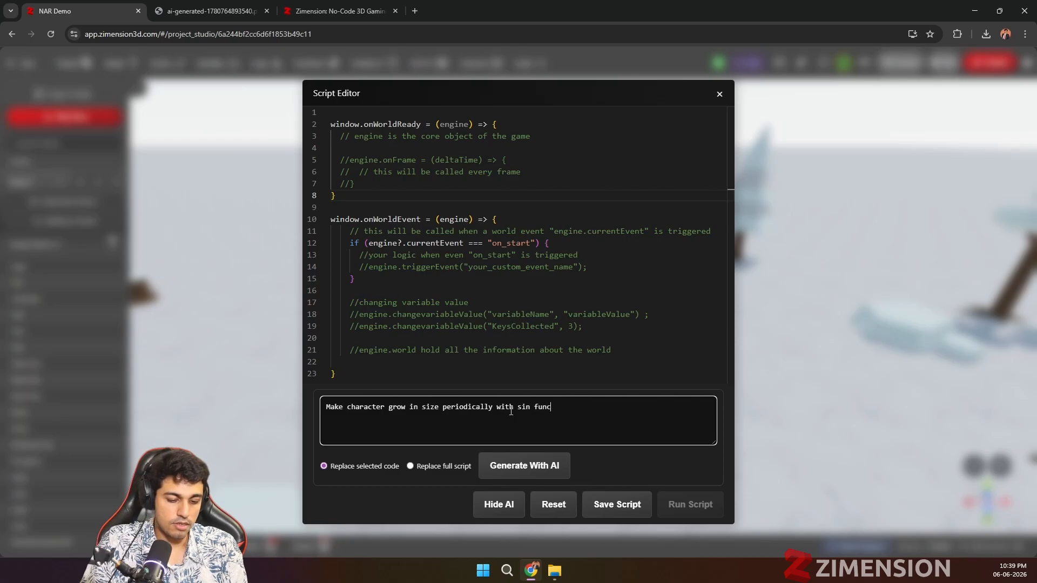
pyautogui.write('tionm')
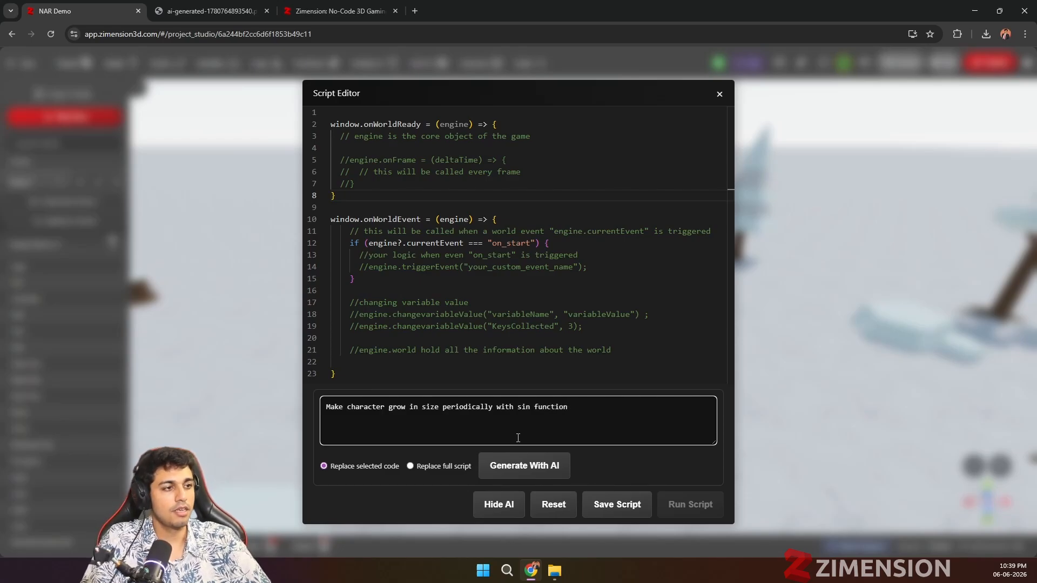
pyautogui.click(514, 468)
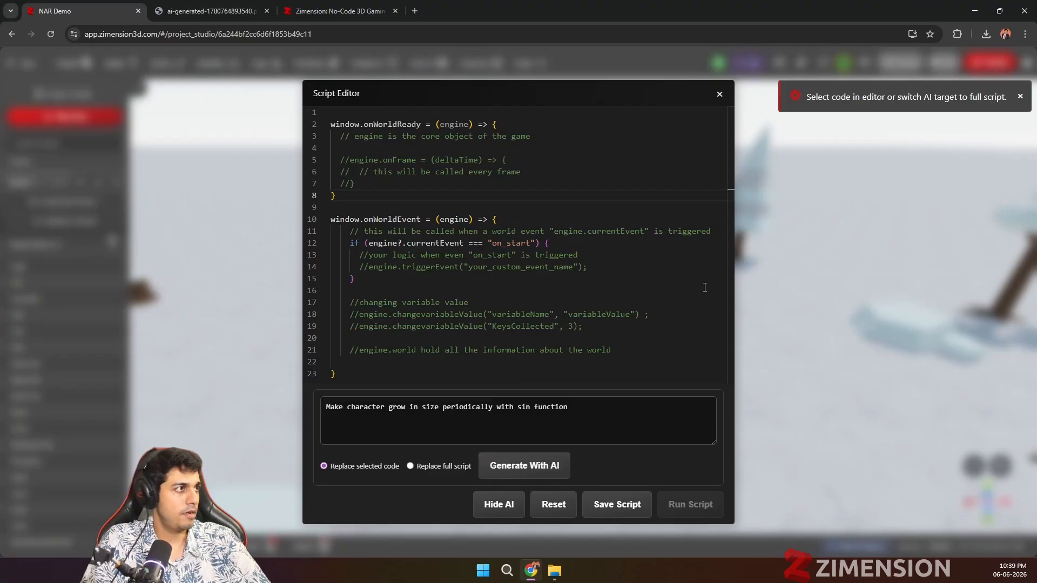
pyautogui.click(410, 466)
pyautogui.click(496, 466)
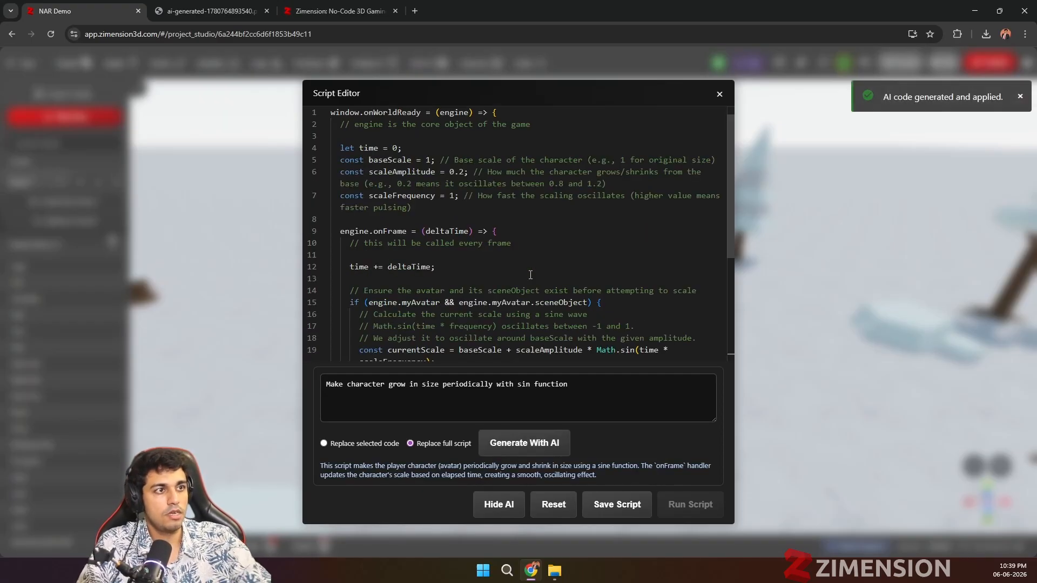
# Step: Review the generated avatar-scaling script, save it and close the script editor
pyautogui.scroll(-3, 530, 275)
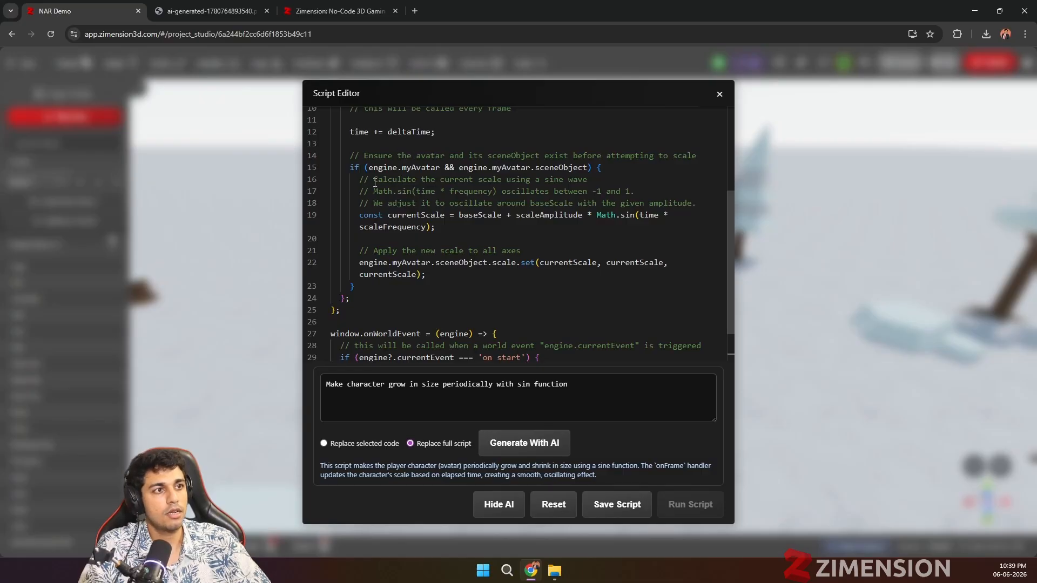
pyautogui.scroll(-2, 539, 216)
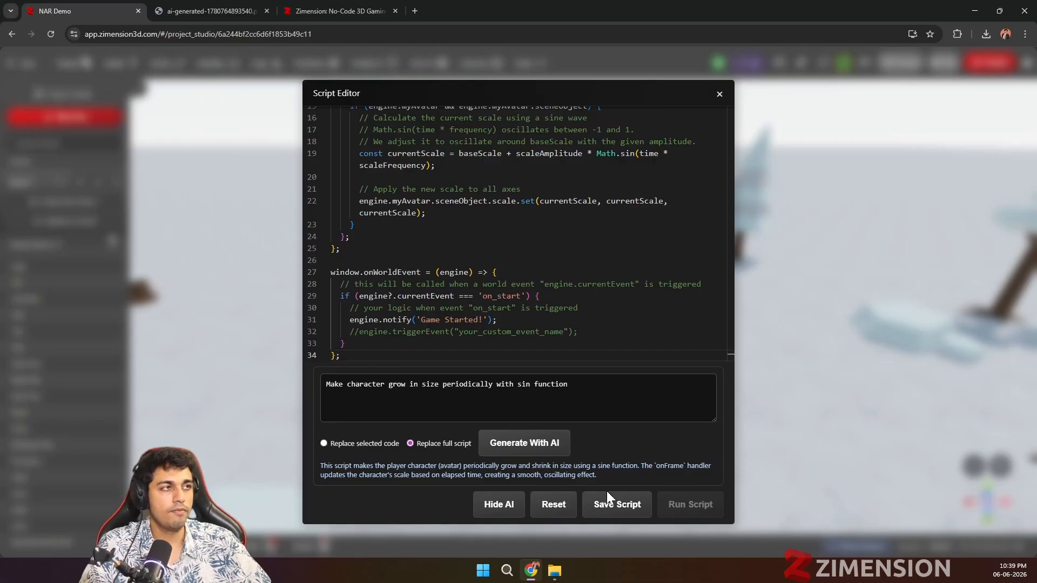
pyautogui.click(607, 510)
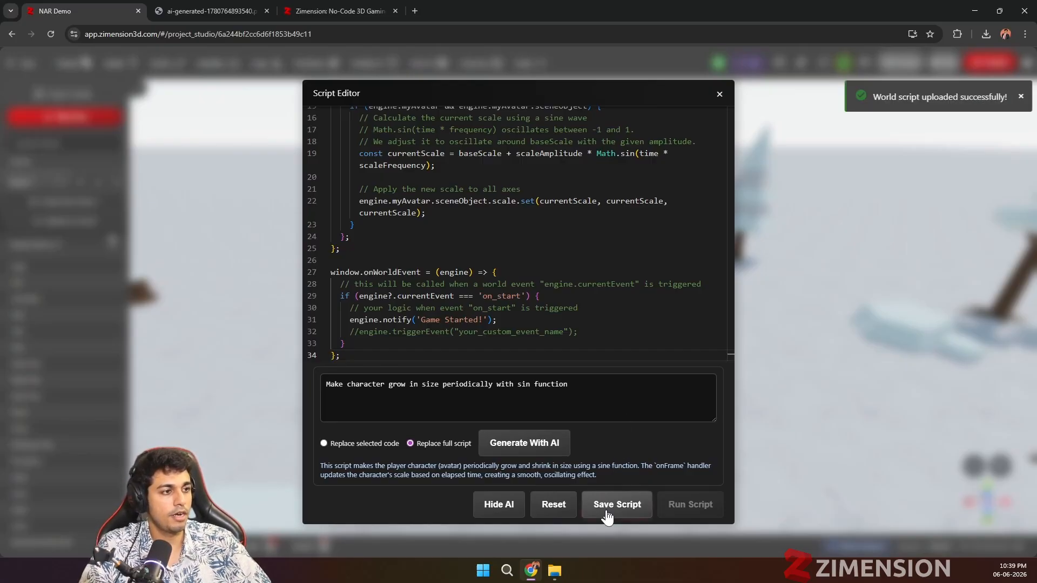
pyautogui.click(721, 95)
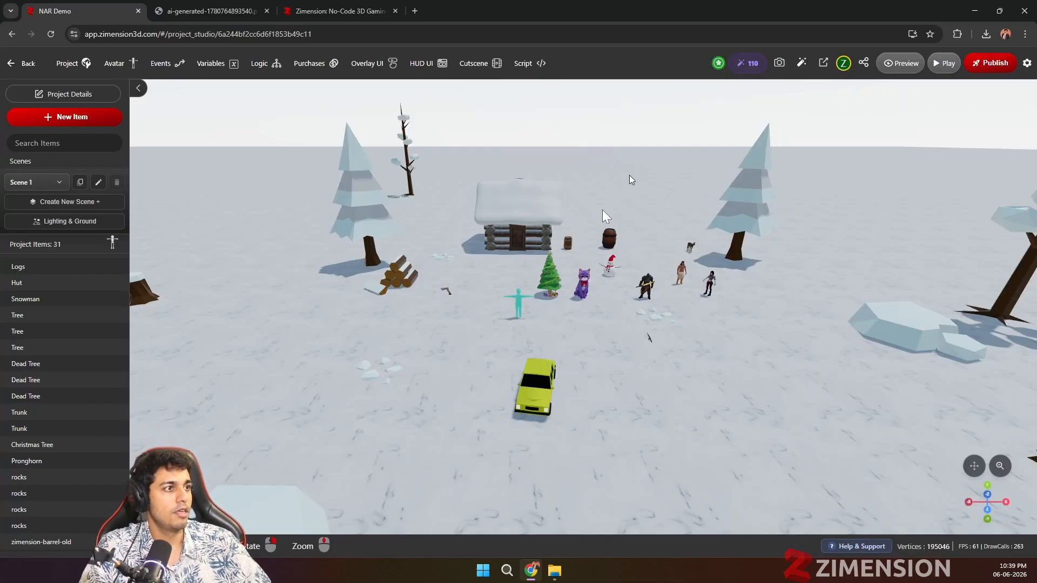
# Step: Play-test the game with the new script, walking the avatar past the car and AK47 to check its size, and exit
pyautogui.click(948, 69)
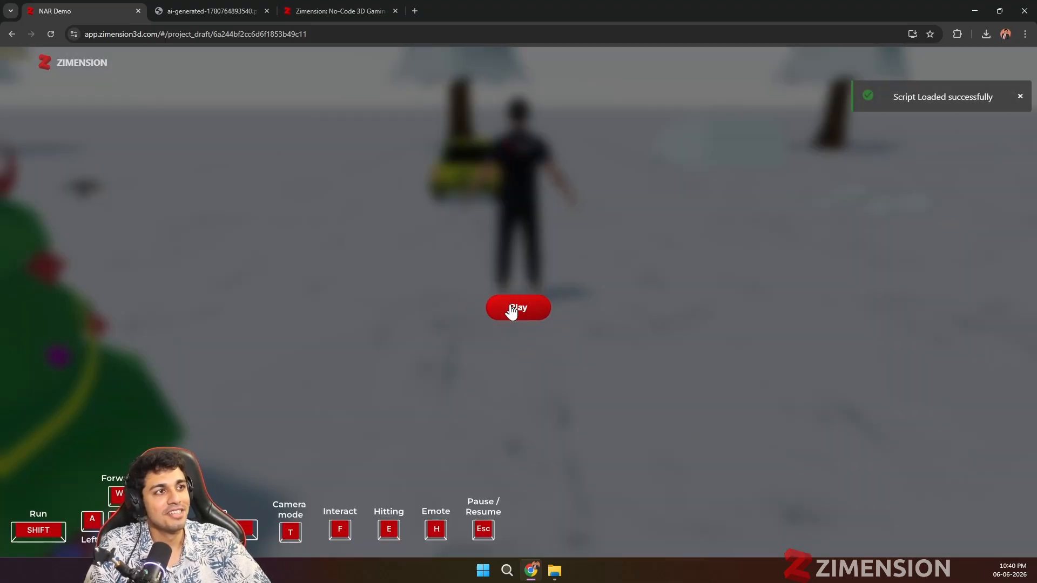
pyautogui.click(509, 307)
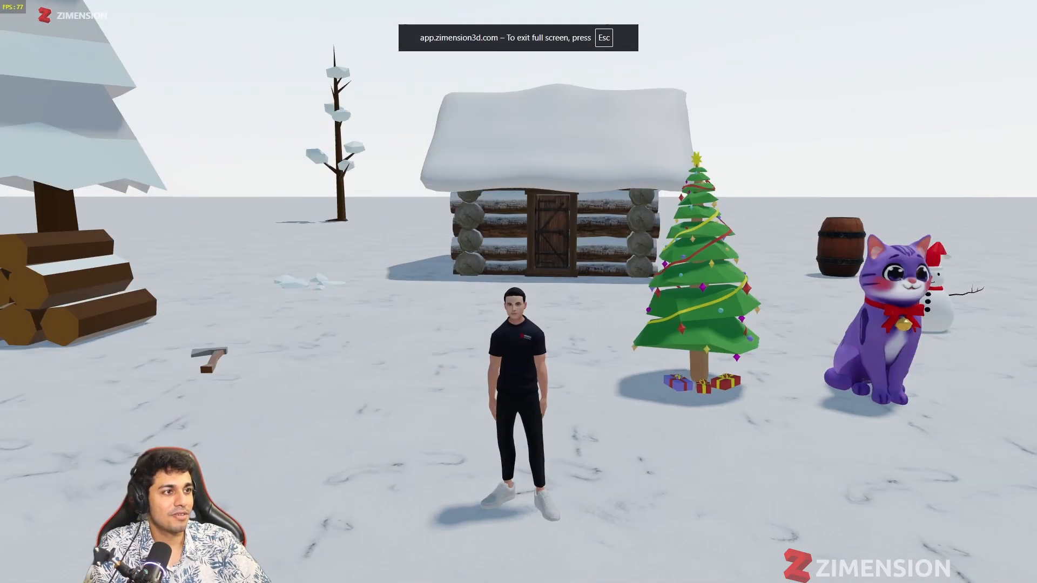
pyautogui.press('d')
pyautogui.press('s')
pyautogui.press('d')
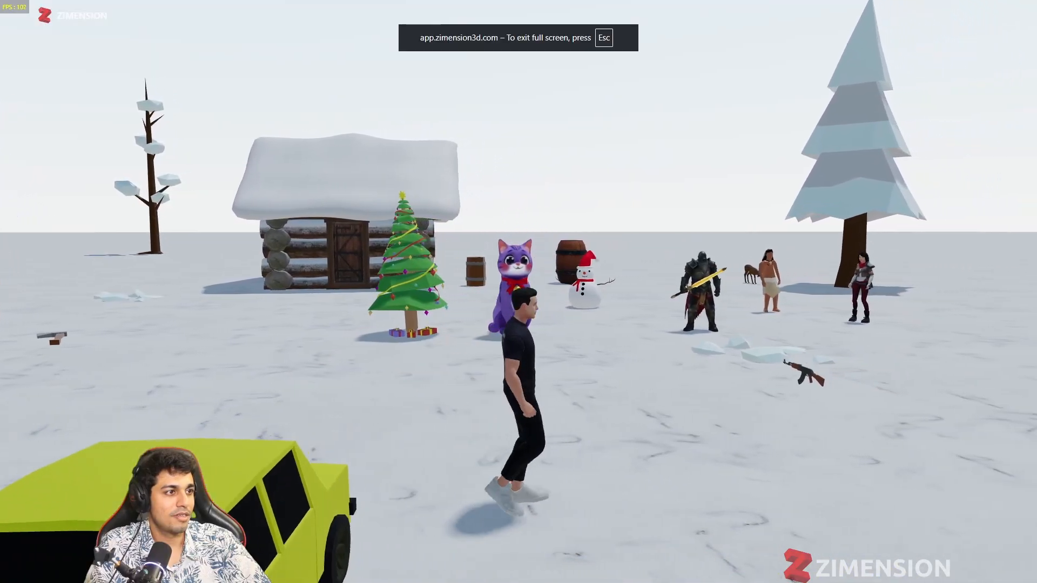
pyautogui.press('w')
pyautogui.press('s')
pyautogui.press('d')
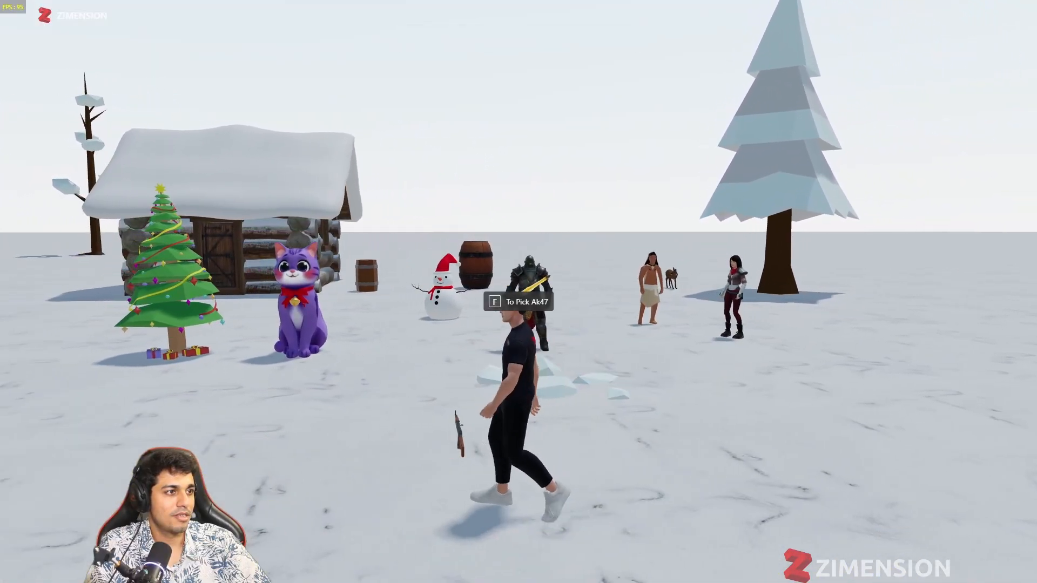
pyautogui.press('Escape')
pyautogui.click(492, 278)
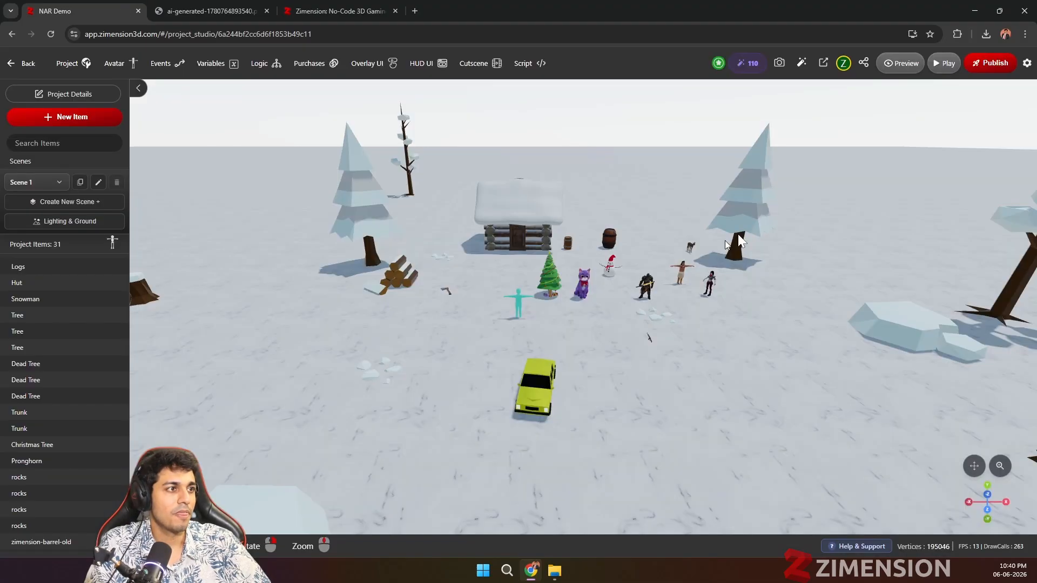
# Step: Reopen the world script and examine the onFrame scaling code and the on_start event handler
pyautogui.click(547, 71)
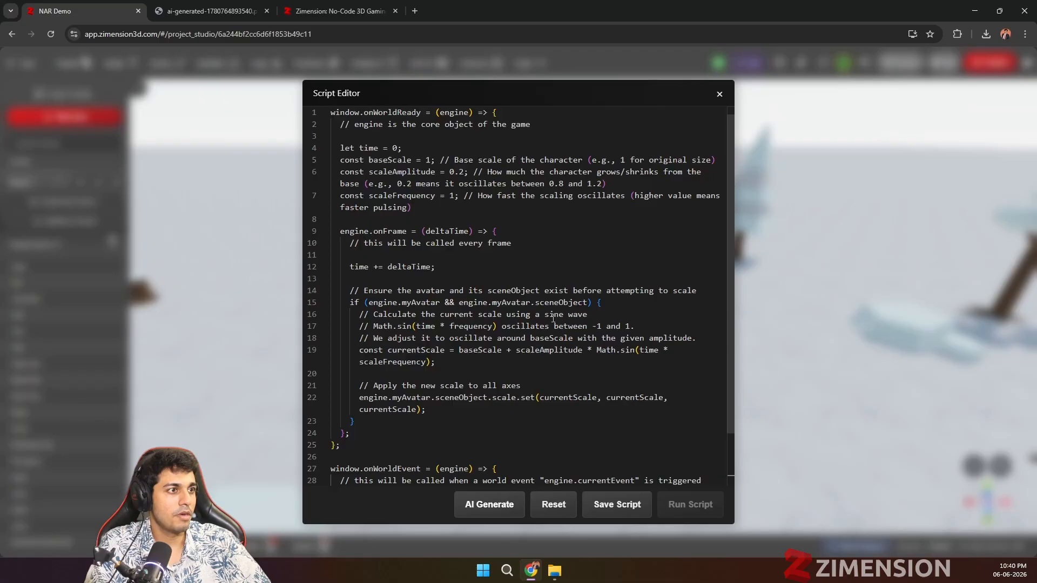
pyautogui.scroll(-2, 466, 307)
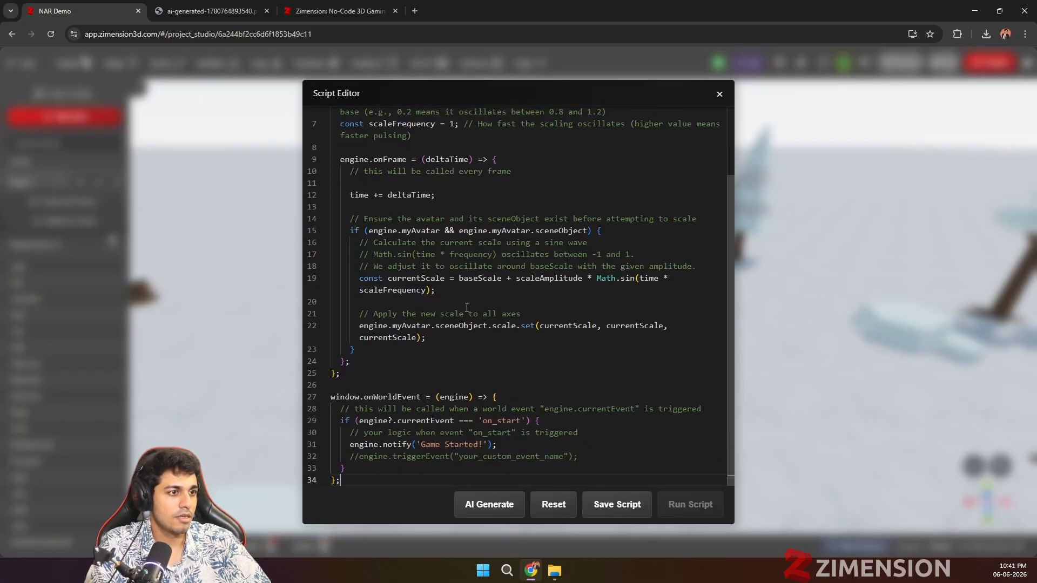
pyautogui.scroll(2, 467, 307)
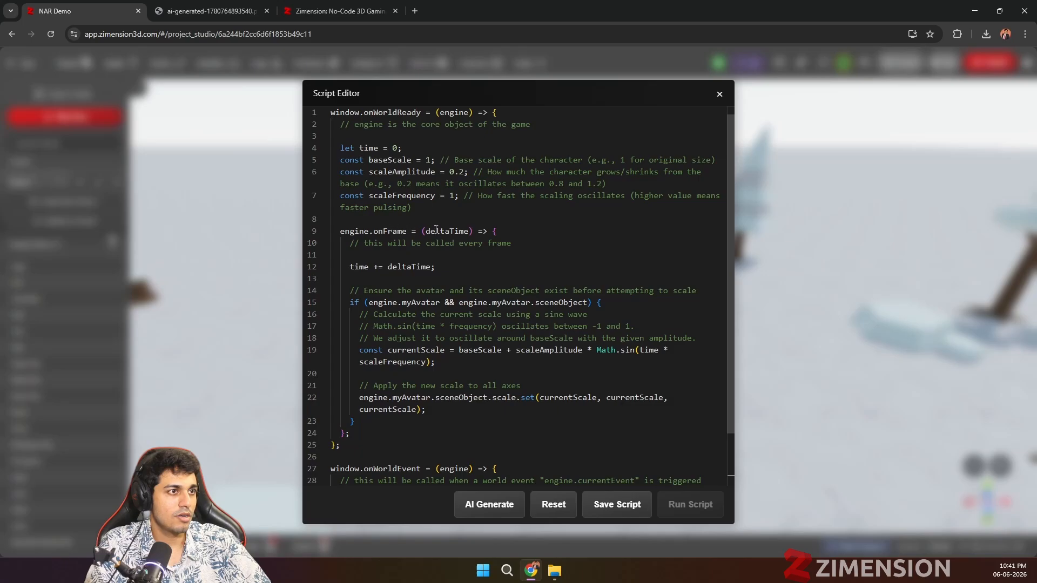
pyautogui.scroll(-1, 470, 310)
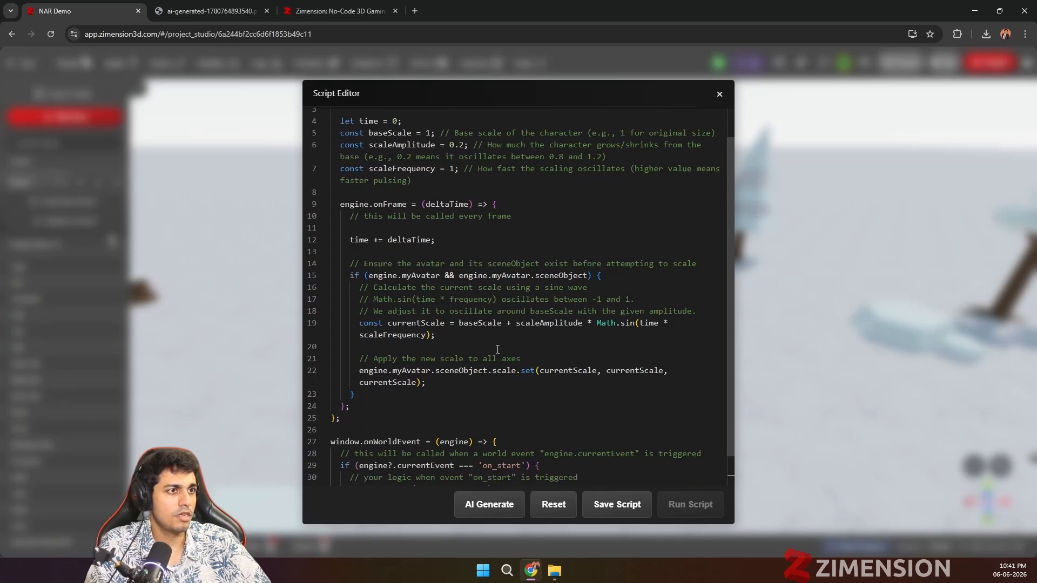
pyautogui.scroll(1, 480, 323)
pyautogui.scroll(-2, 472, 325)
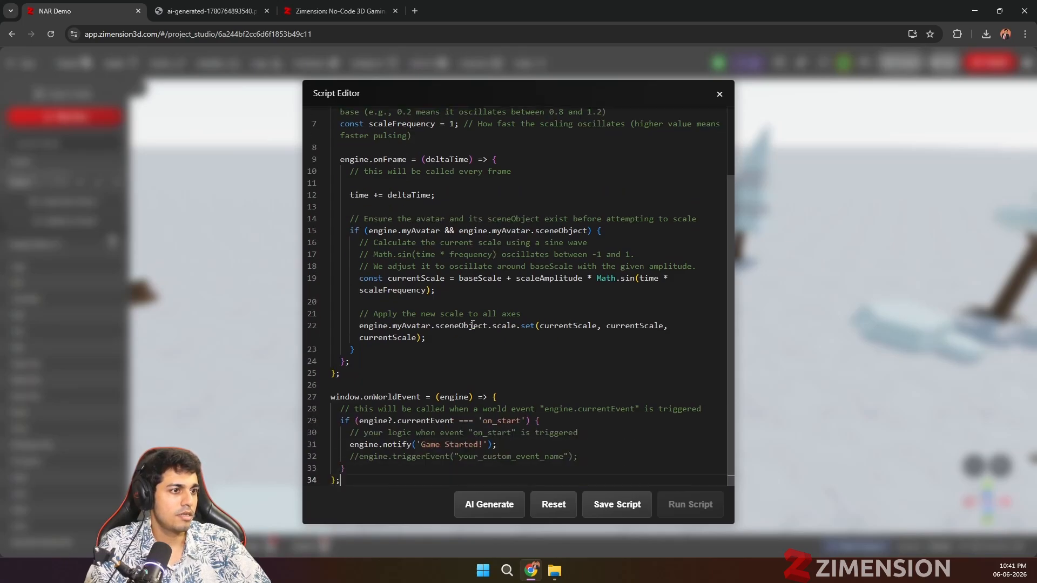
pyautogui.click(719, 94)
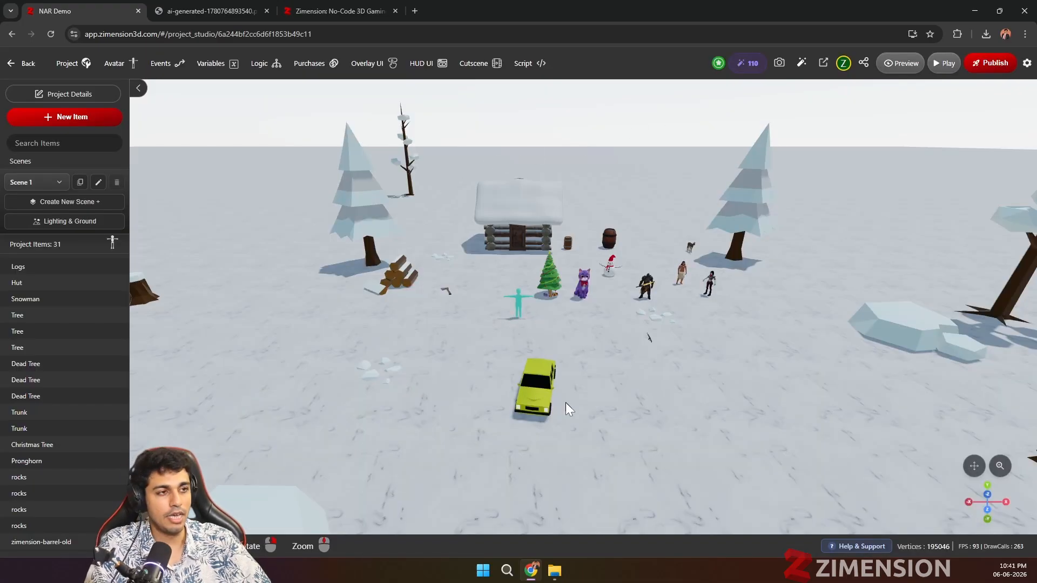
pyautogui.scroll(2, 594, 394)
pyautogui.scroll(2, 556, 391)
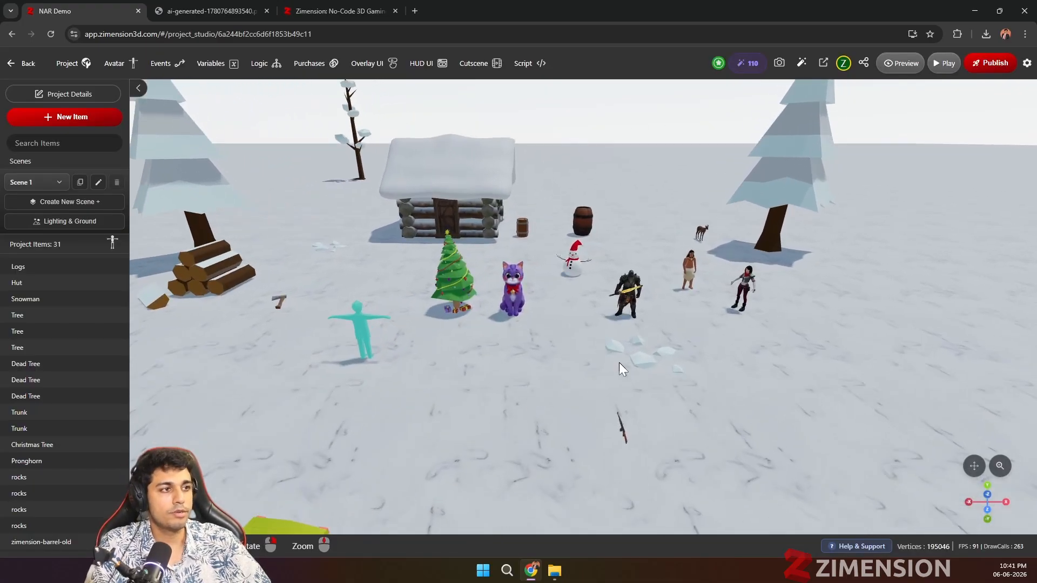
pyautogui.scroll(3, 618, 362)
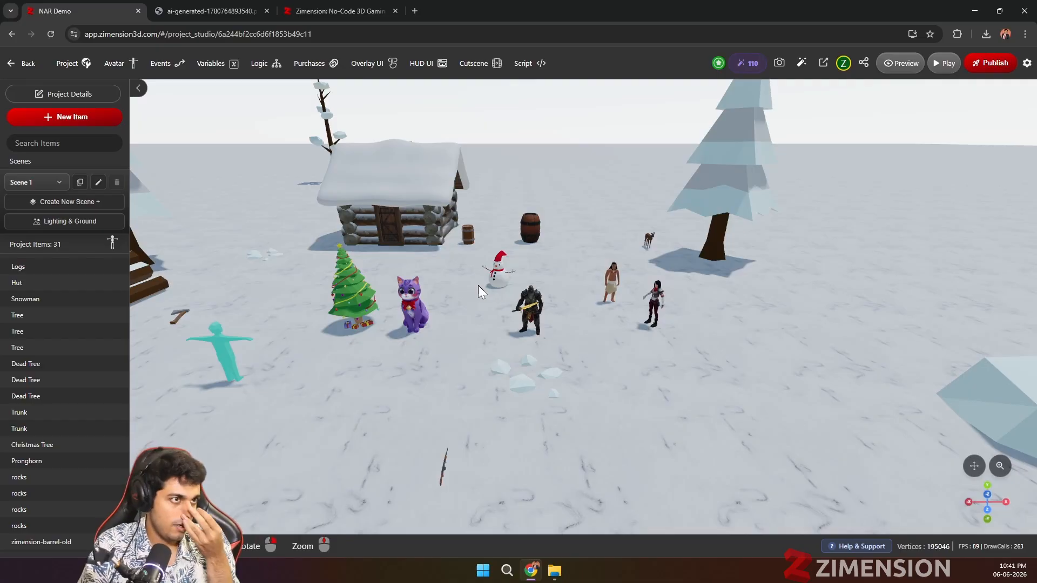
# Step: Open the Vizon modeler in a new tab from the project's options for adding items
pyautogui.scroll(1, 562, 327)
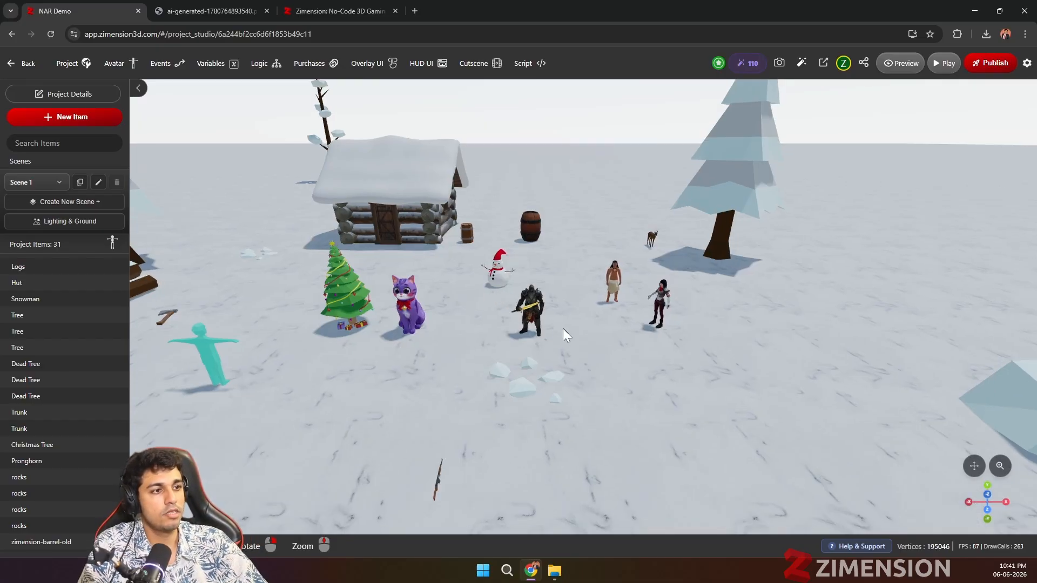
pyautogui.scroll(2, 594, 312)
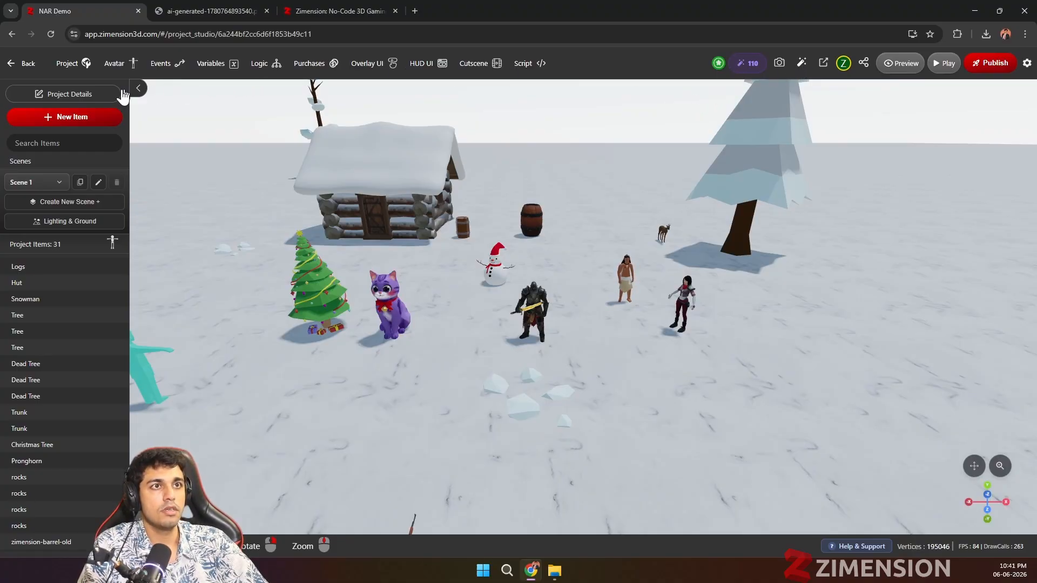
pyautogui.click(95, 119)
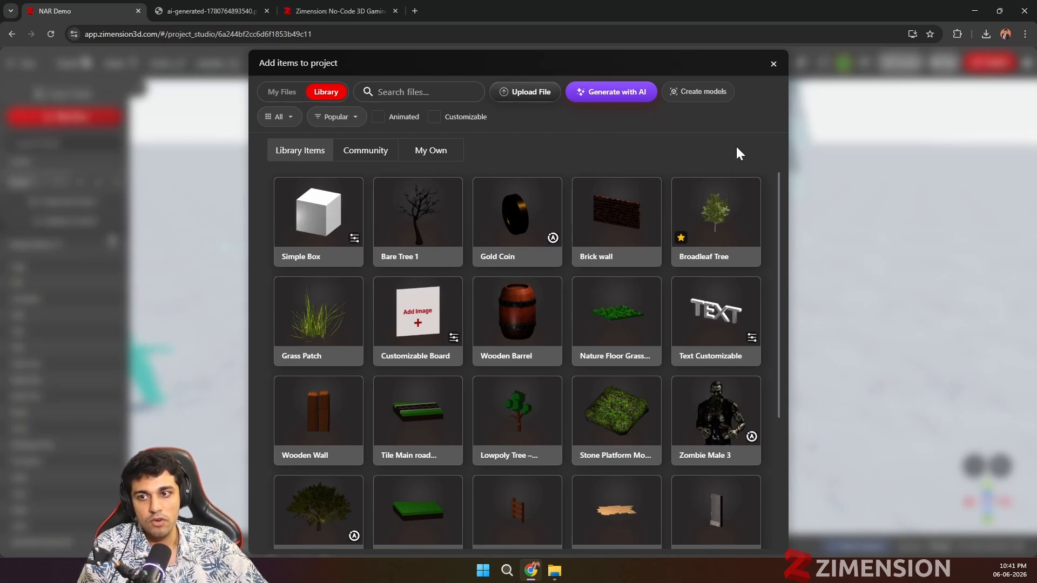
pyautogui.click(711, 99)
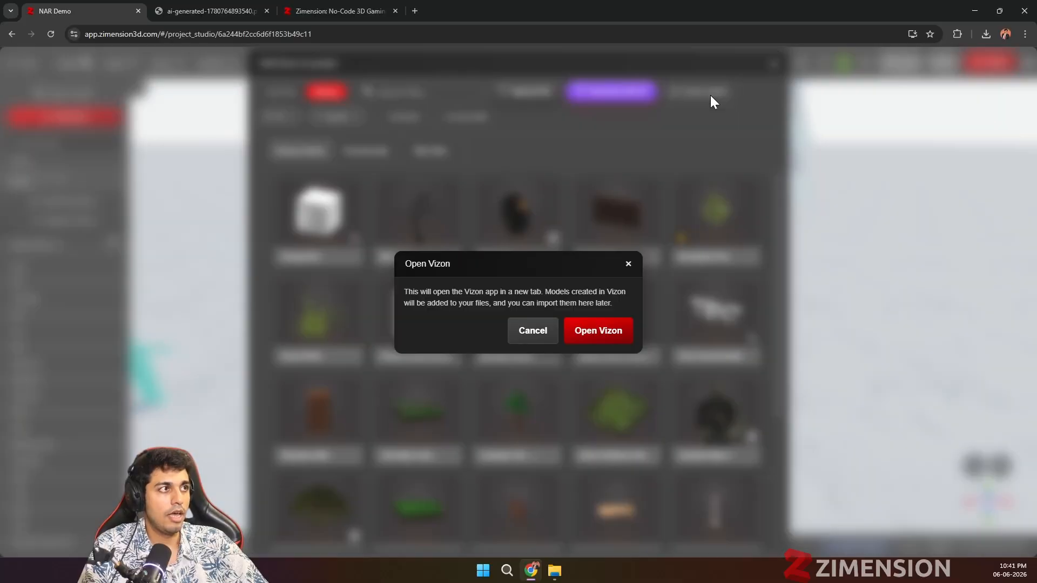
pyautogui.click(589, 330)
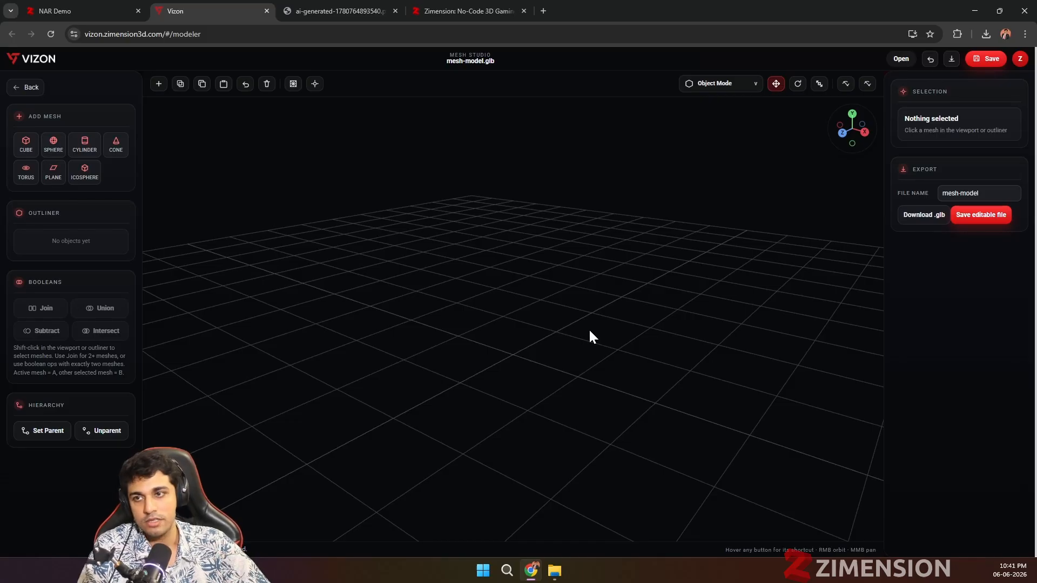
# Step: Add a cube mesh to the empty scene and switch it to Edit Mode
pyautogui.click(27, 151)
pyautogui.moveTo(512, 321)
pyautogui.mouseDown()
pyautogui.moveTo(514, 283)
pyautogui.moveTo(501, 316)
pyautogui.mouseUp()
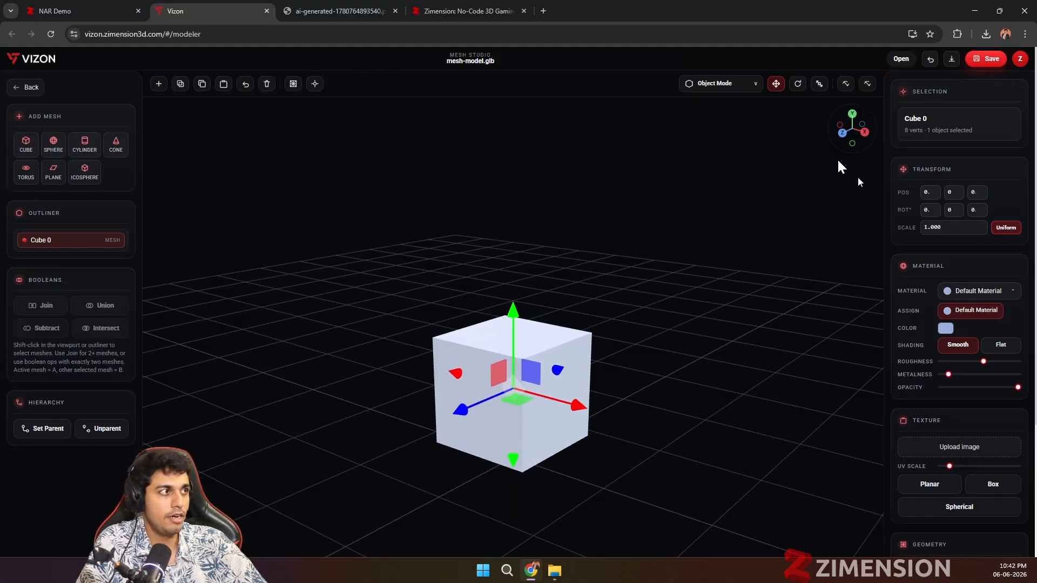
pyautogui.click(724, 87)
pyautogui.click(722, 132)
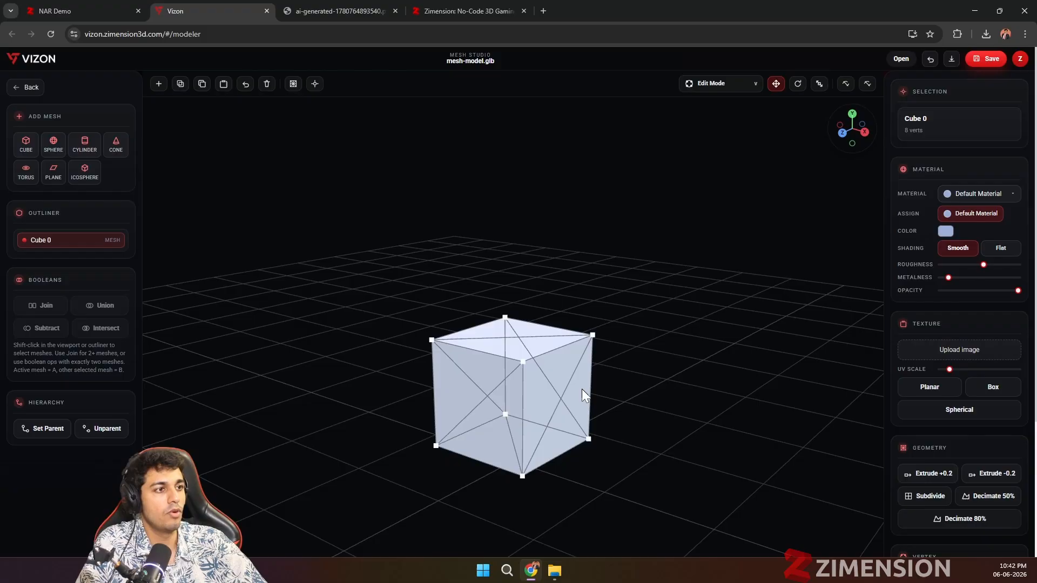
# Step: Pull the cube's two rear top vertices outward in opposite directions along the X axis
pyautogui.moveTo(581, 389); pyautogui.dragTo(572, 351)
pyautogui.click(587, 308)
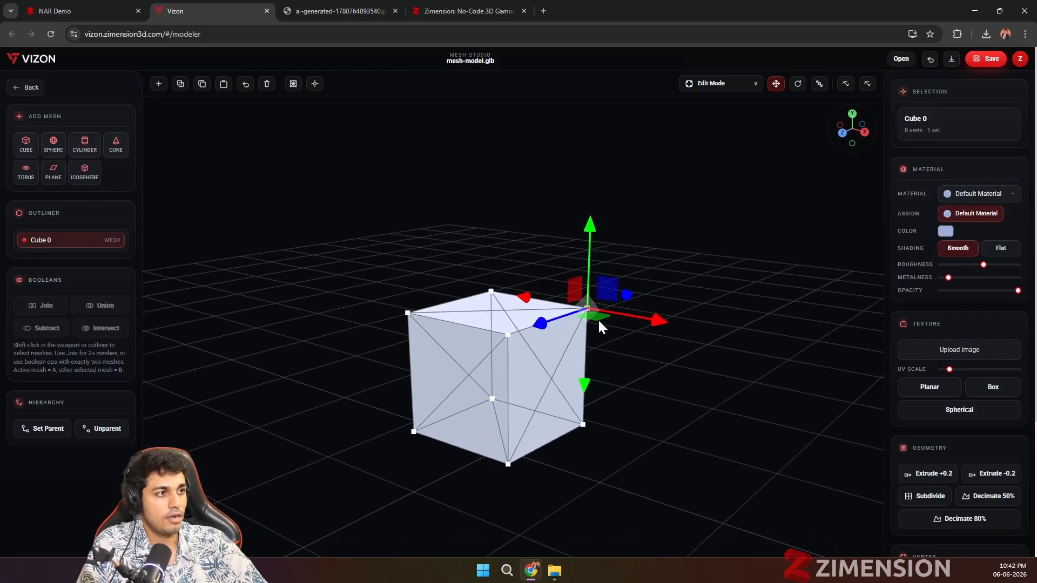
pyautogui.moveTo(661, 325); pyautogui.dragTo(730, 334)
pyautogui.scroll(-4, 527, 385)
pyautogui.moveTo(476, 330); pyautogui.dragTo(453, 306)
pyautogui.click(468, 306)
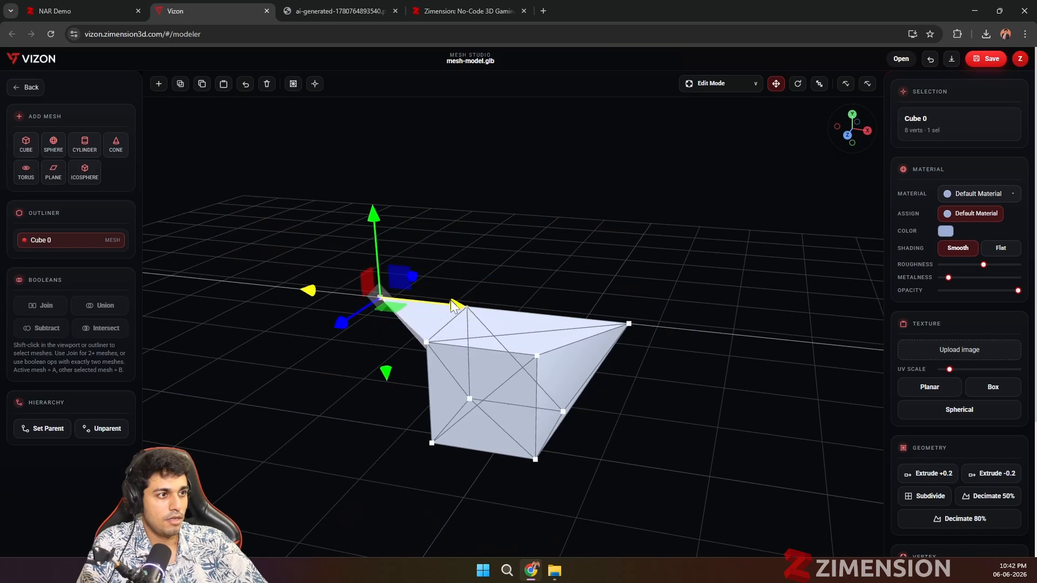
pyautogui.moveTo(636, 453); pyautogui.dragTo(626, 427)
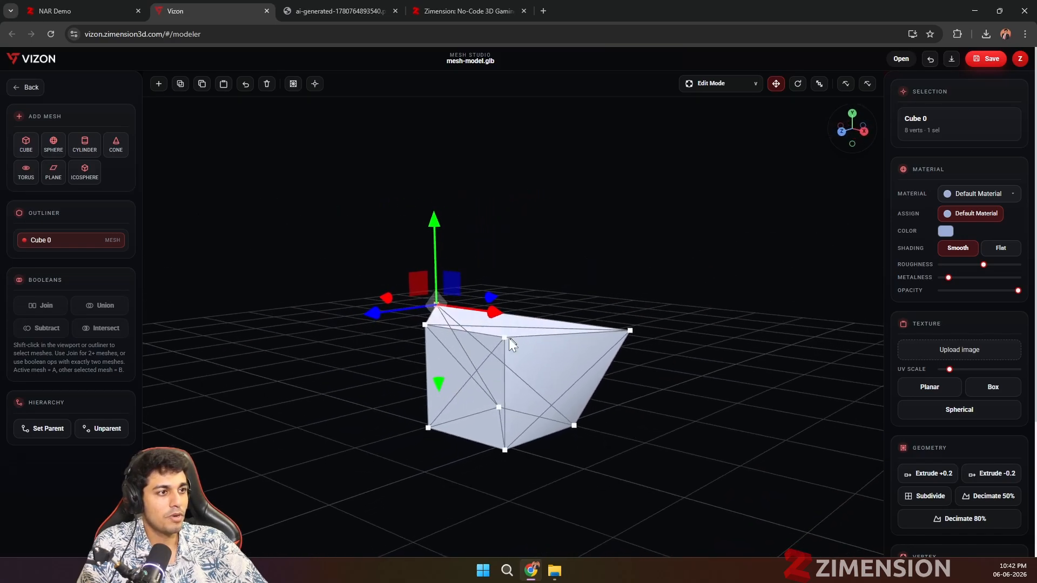
pyautogui.moveTo(492, 336)
pyautogui.mouseDown()
pyautogui.moveTo(501, 345)
pyautogui.moveTo(479, 341)
pyautogui.mouseUp()
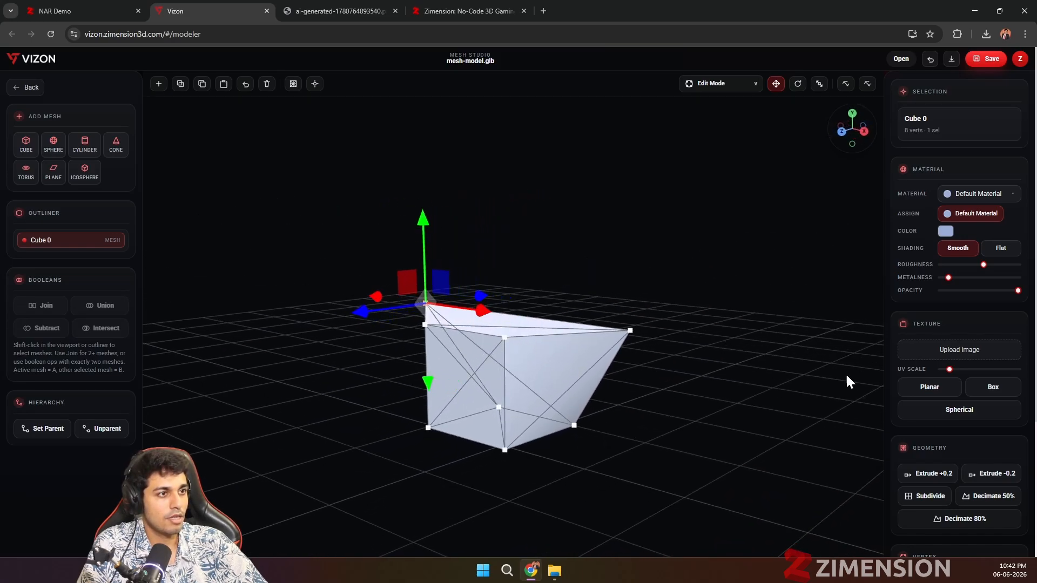
pyautogui.moveTo(683, 439); pyautogui.dragTo(679, 432)
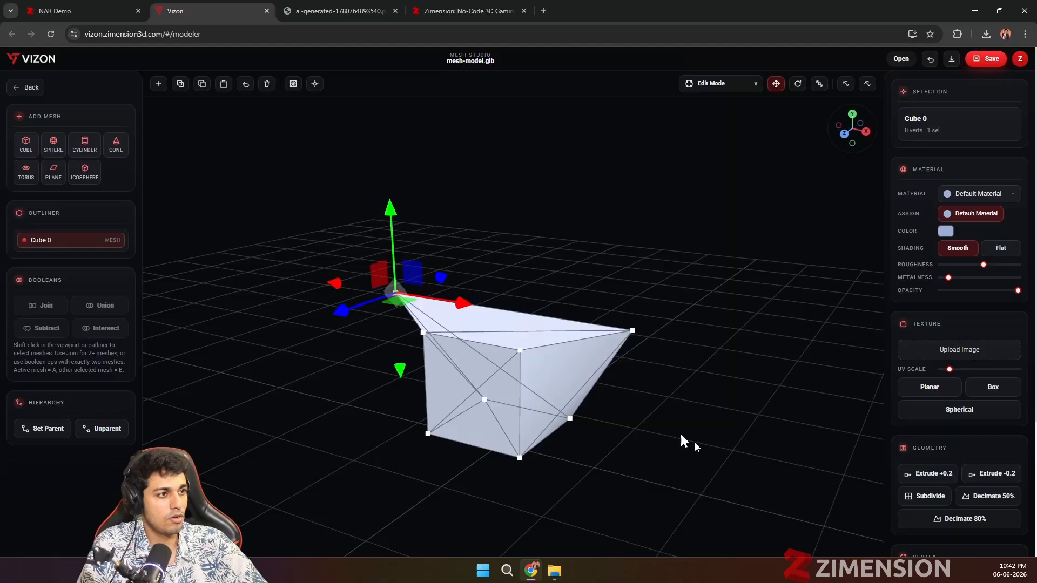
# Step: Lower the cube's two front top vertices along the Y axis and clear the vertex selection
pyautogui.click(519, 352)
pyautogui.moveTo(520, 273); pyautogui.dragTo(519, 296)
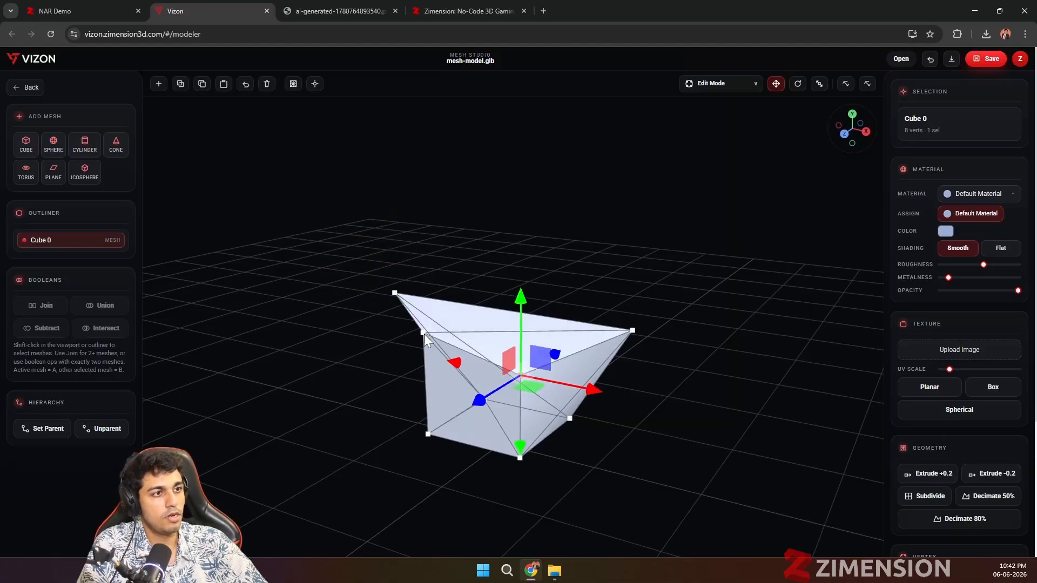
pyautogui.click(424, 334)
pyautogui.moveTo(422, 262); pyautogui.dragTo(420, 294)
pyautogui.click(819, 435)
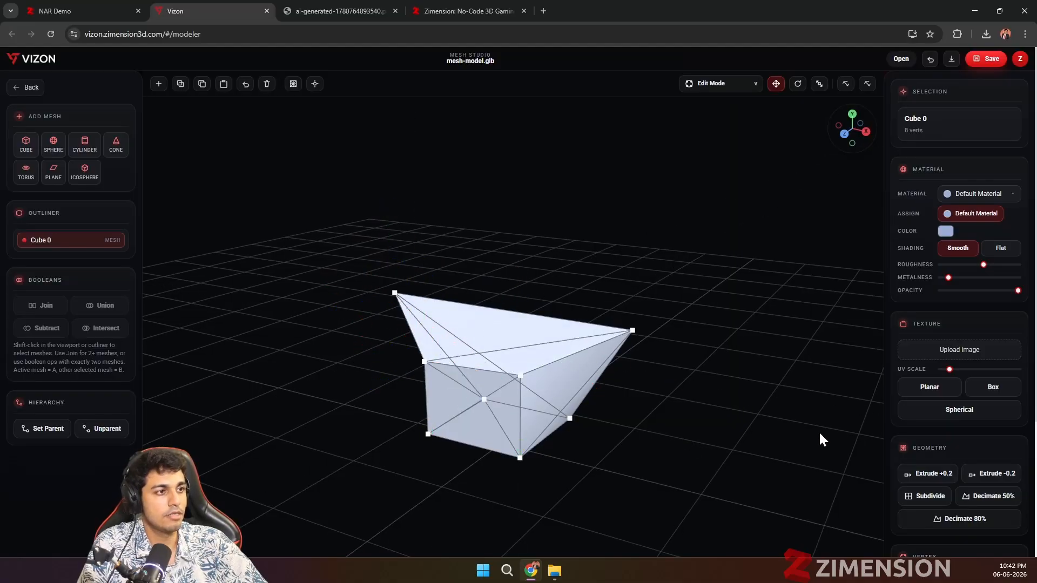
pyautogui.moveTo(819, 434)
pyautogui.mouseDown()
pyautogui.moveTo(705, 440)
pyautogui.moveTo(804, 432)
pyautogui.mouseUp()
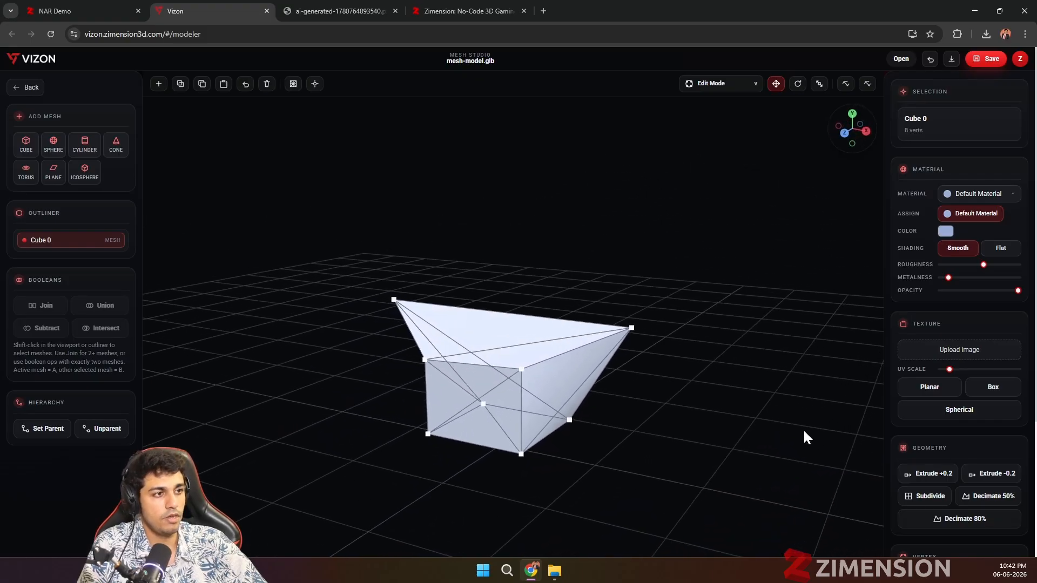
# Step: Move the rear top vertex on the negative X side slightly inward along the X axis
pyautogui.moveTo(518, 431); pyautogui.dragTo(460, 334)
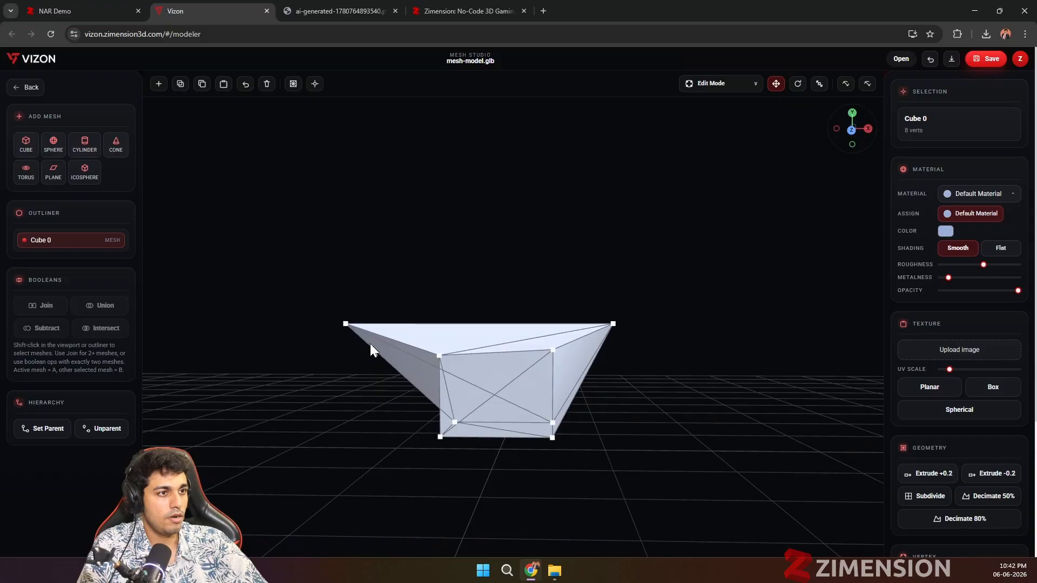
pyautogui.click(346, 324)
pyautogui.moveTo(396, 329); pyautogui.dragTo(454, 327)
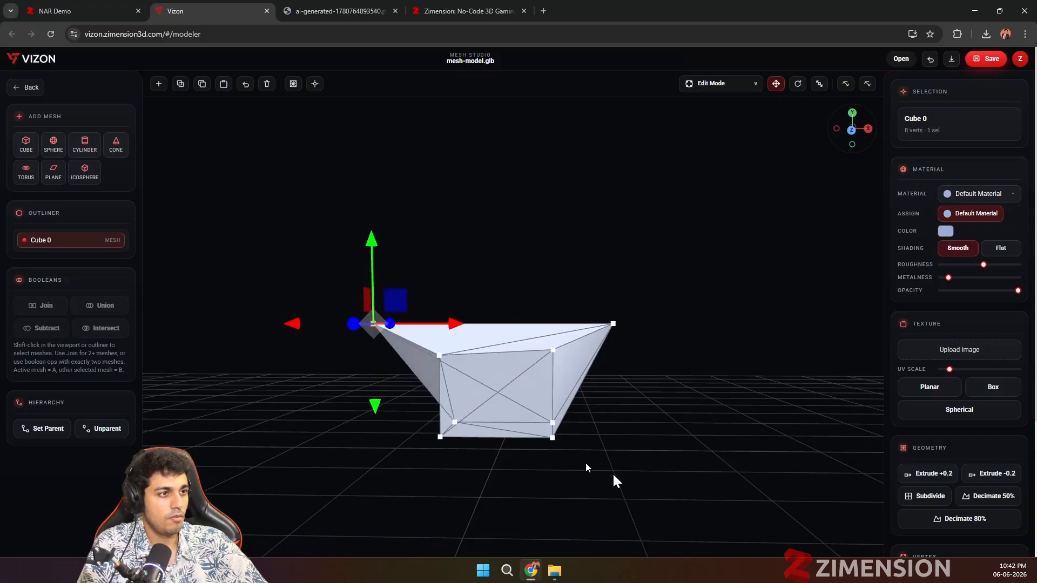
pyautogui.moveTo(650, 492); pyautogui.dragTo(534, 413)
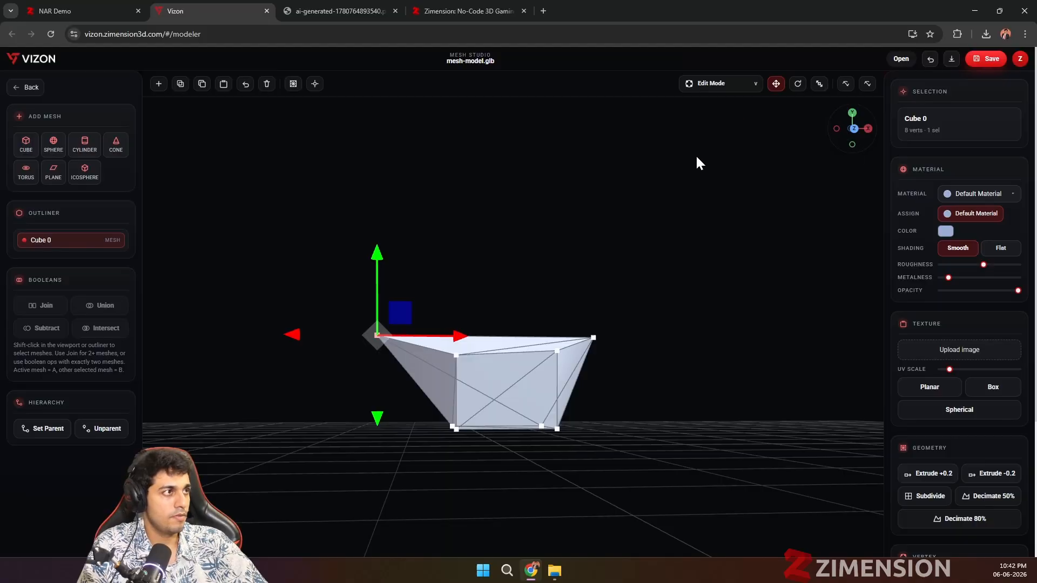
# Step: Return to Object Mode and raise the reshaped cube above the grid along the Y axis
pyautogui.press('Tab')
pyautogui.moveTo(508, 302); pyautogui.dragTo(495, 197)
pyautogui.moveTo(723, 407); pyautogui.dragTo(437, 366)
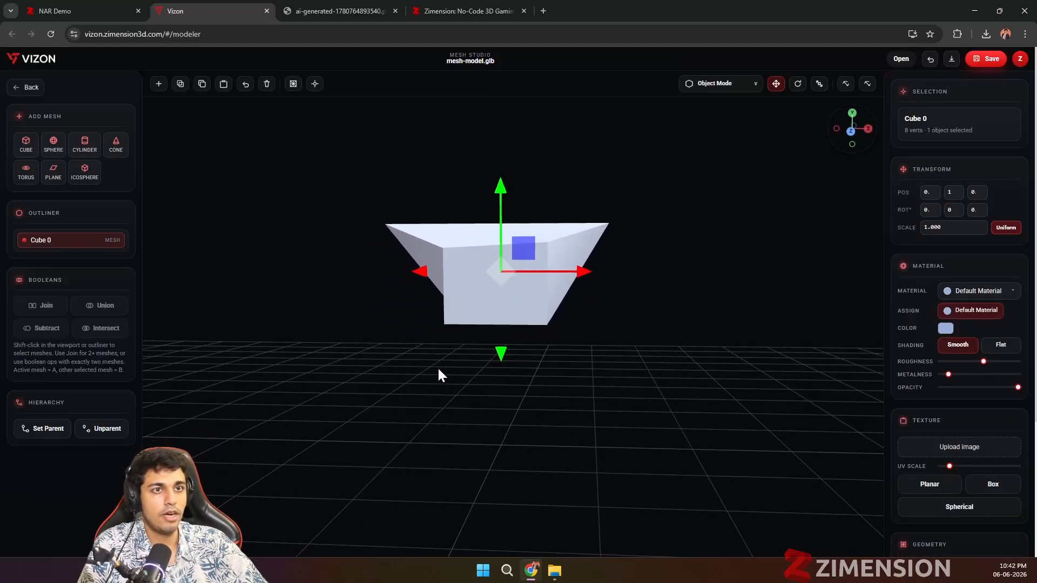
# Step: Add a sphere beneath the reshaped cube and scale it uniformly to about 1.492
pyautogui.click(53, 144)
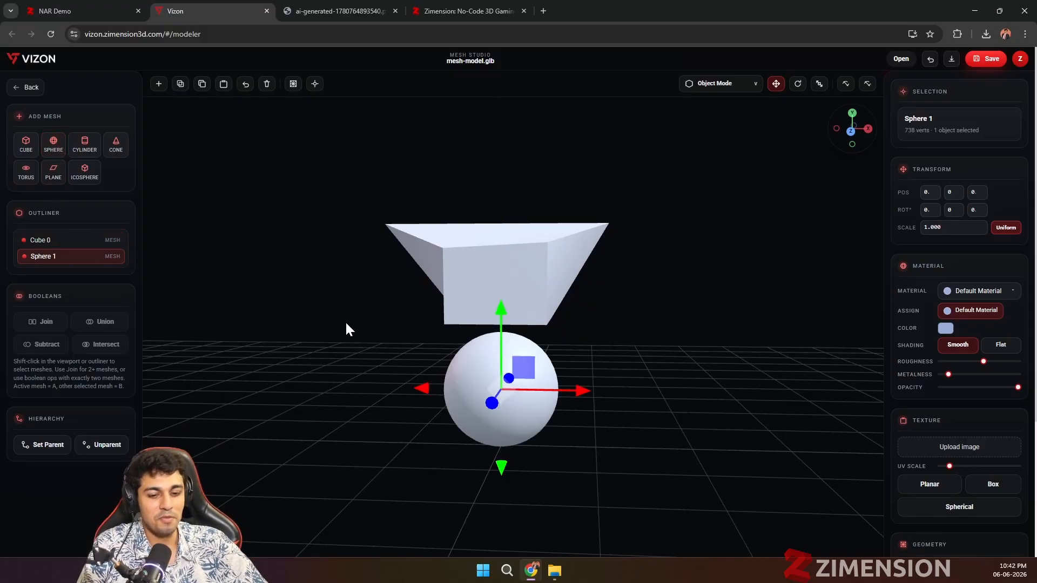
pyautogui.press('r')
pyautogui.moveTo(579, 390); pyautogui.dragTo(614, 403)
pyautogui.scroll(-5, 713, 414)
pyautogui.moveTo(692, 414); pyautogui.dragTo(620, 430, button='middle')
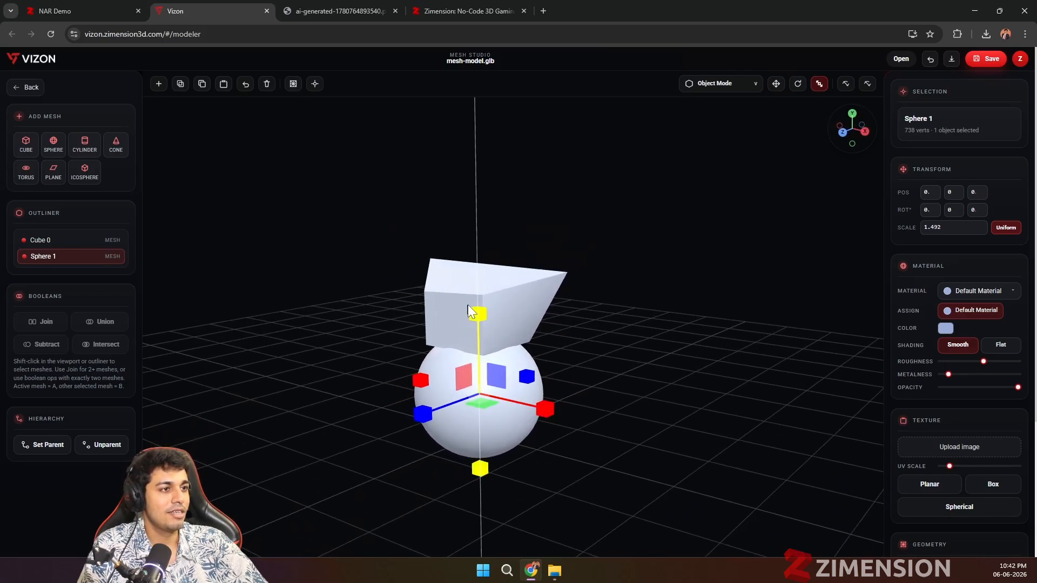
# Step: Lower the reshaped cube along the Y axis so it sinks further into the top of the sphere, and deselect it
pyautogui.click(454, 308)
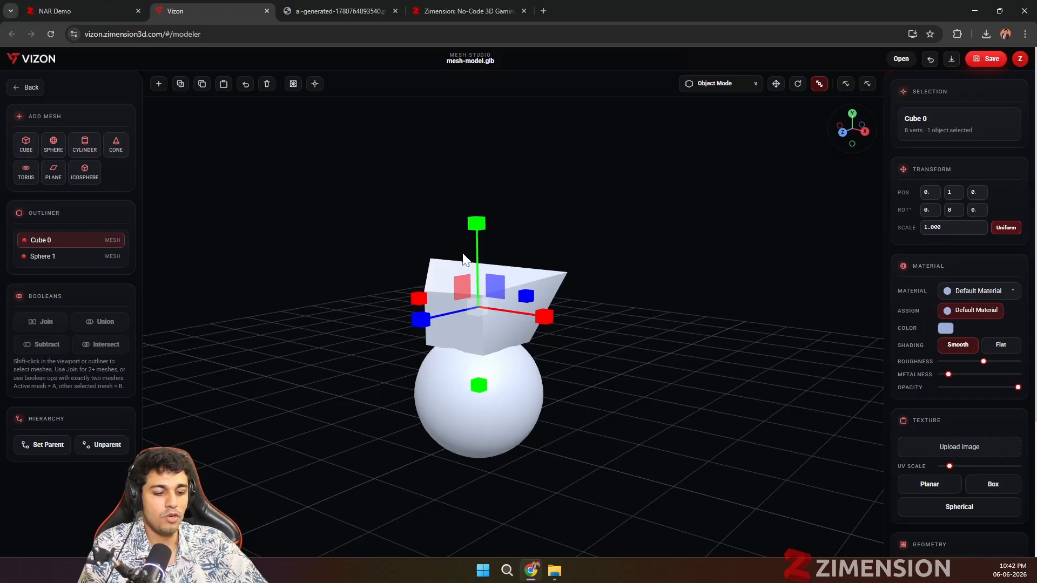
pyautogui.press('w')
pyautogui.moveTo(471, 244); pyautogui.dragTo(589, 394, button='middle')
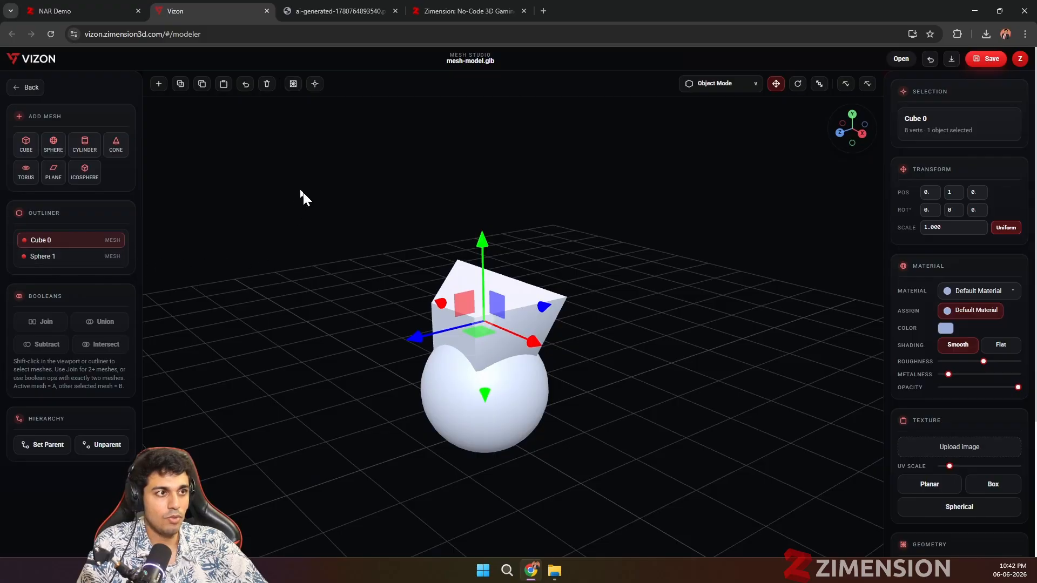
pyautogui.click(582, 453)
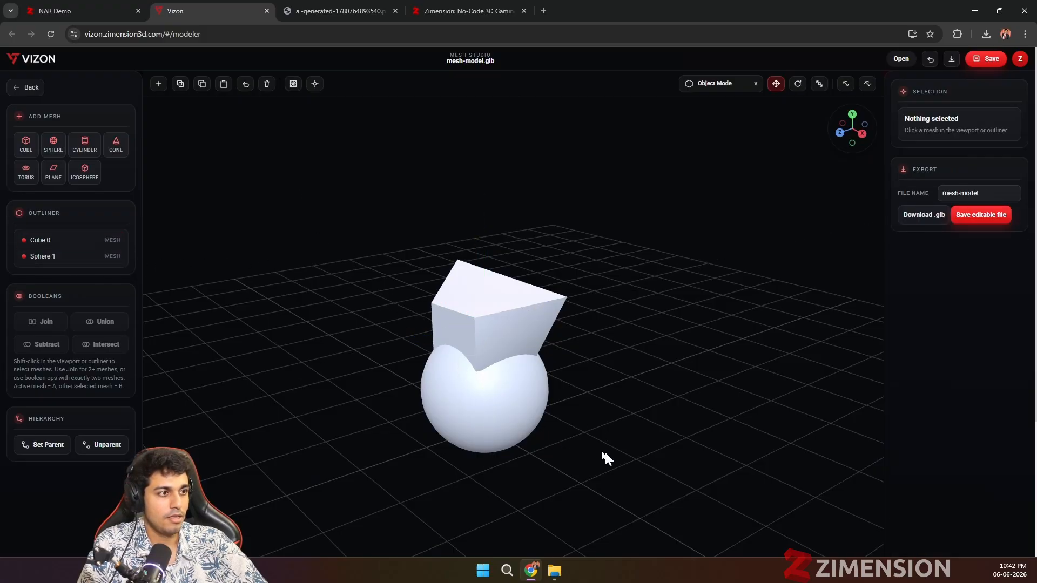
# Step: Select the reshaped cube and the sphere together and merge them with a boolean Union
pyautogui.moveTo(556, 379); pyautogui.dragTo(316, 202, button='middle')
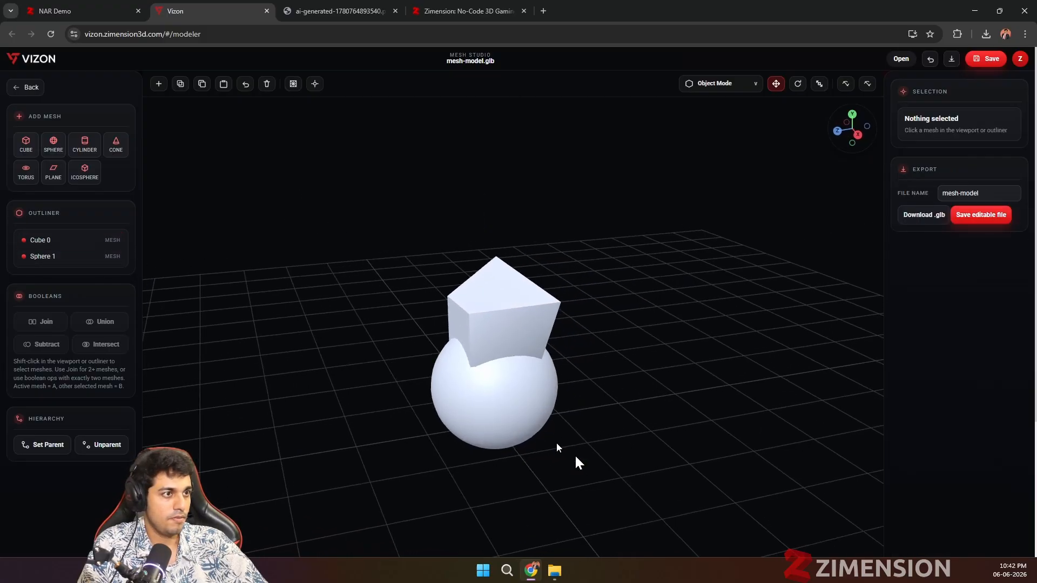
pyautogui.moveTo(575, 456); pyautogui.dragTo(568, 371, button='middle')
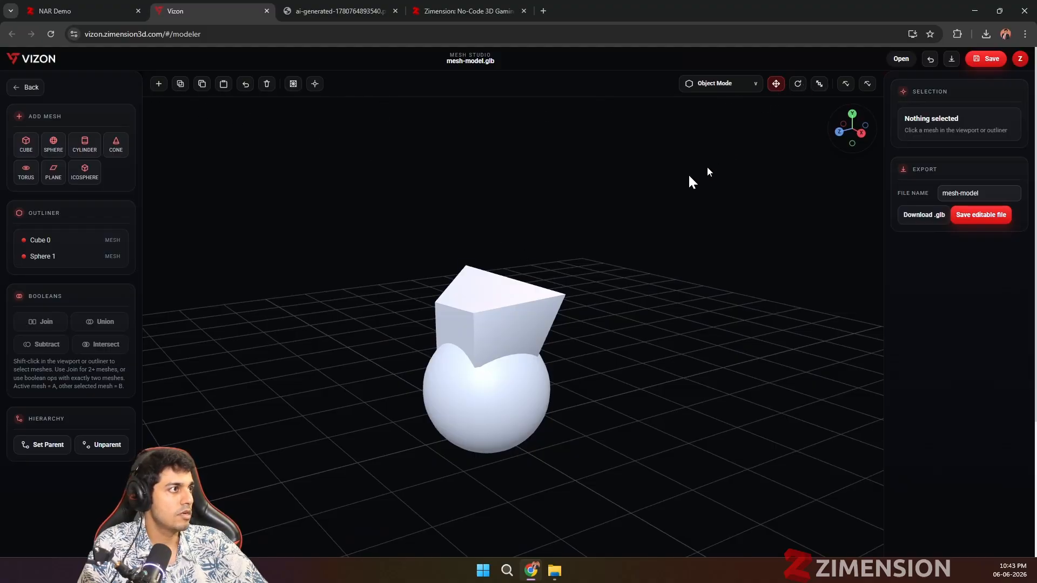
pyautogui.moveTo(339, 400); pyautogui.dragTo(324, 374, button='middle')
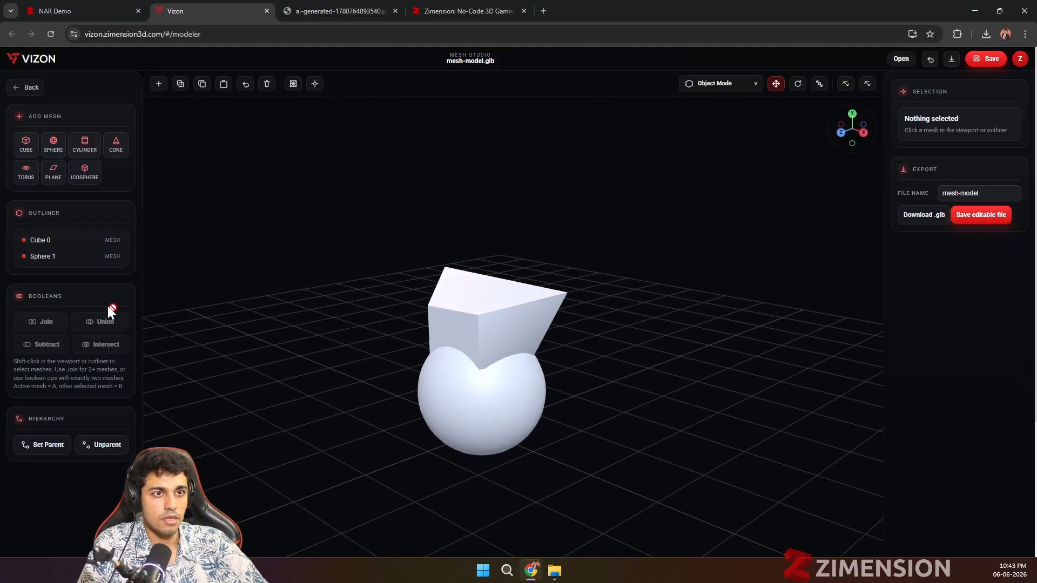
pyautogui.click(34, 256)
pyautogui.click(33, 240)
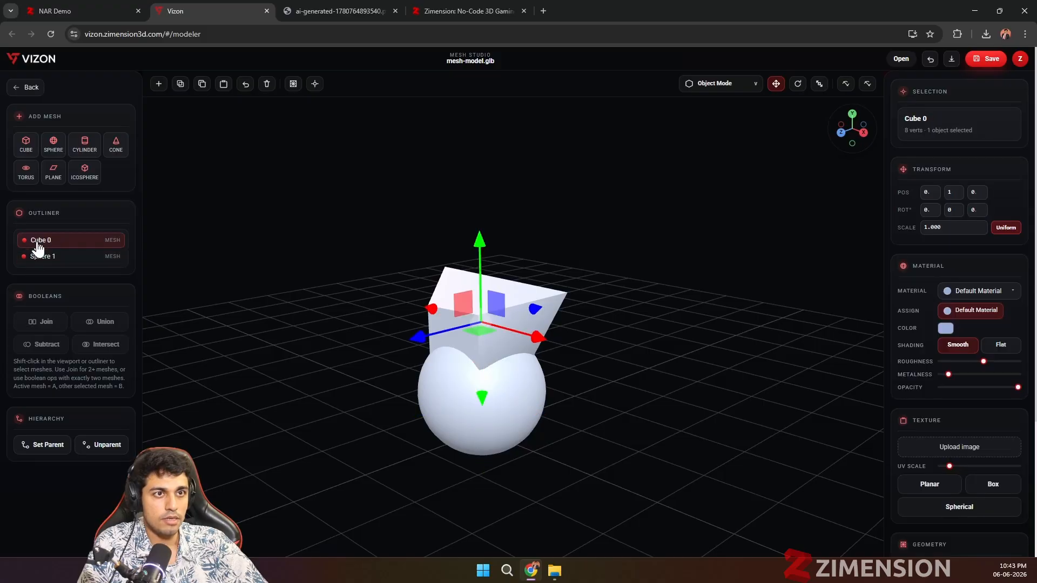
pyautogui.keyDown('shift'); pyautogui.click(38, 257); pyautogui.keyUp('shift')
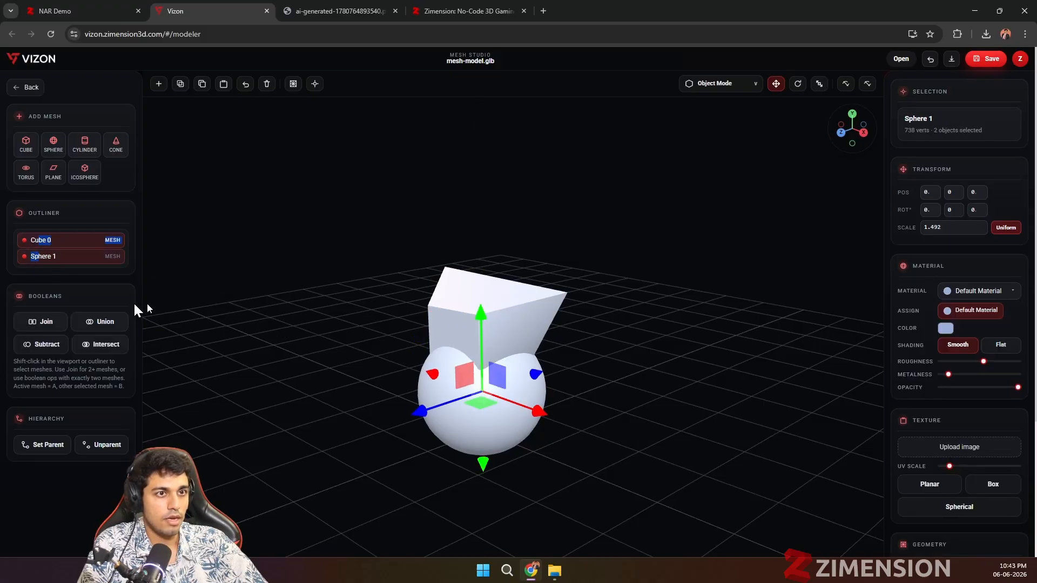
pyautogui.click(97, 322)
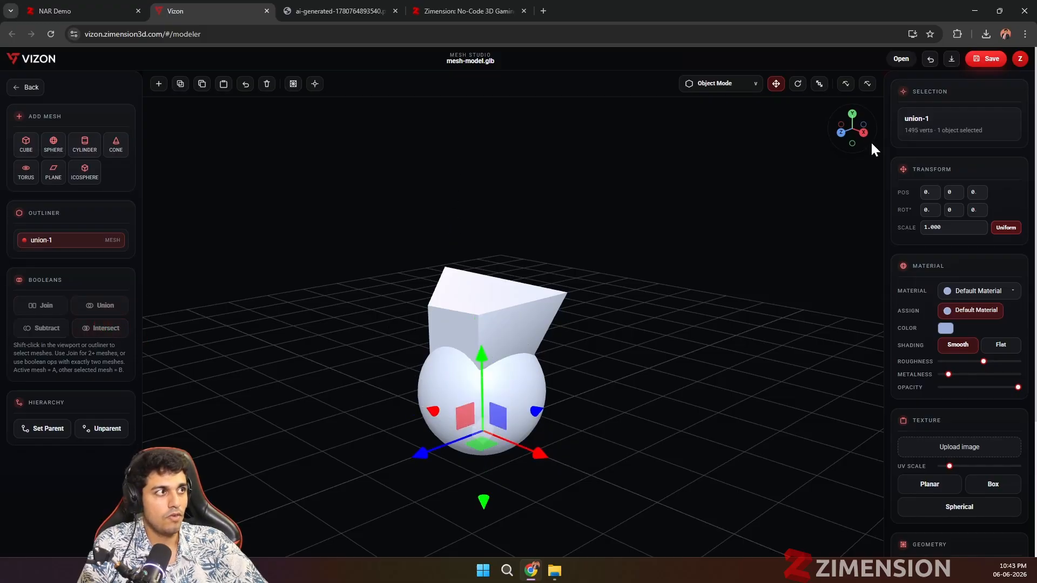
# Step: Examine the merged mesh's vertices and edges in Edit Mode, and return to Object Mode
pyautogui.click(737, 95)
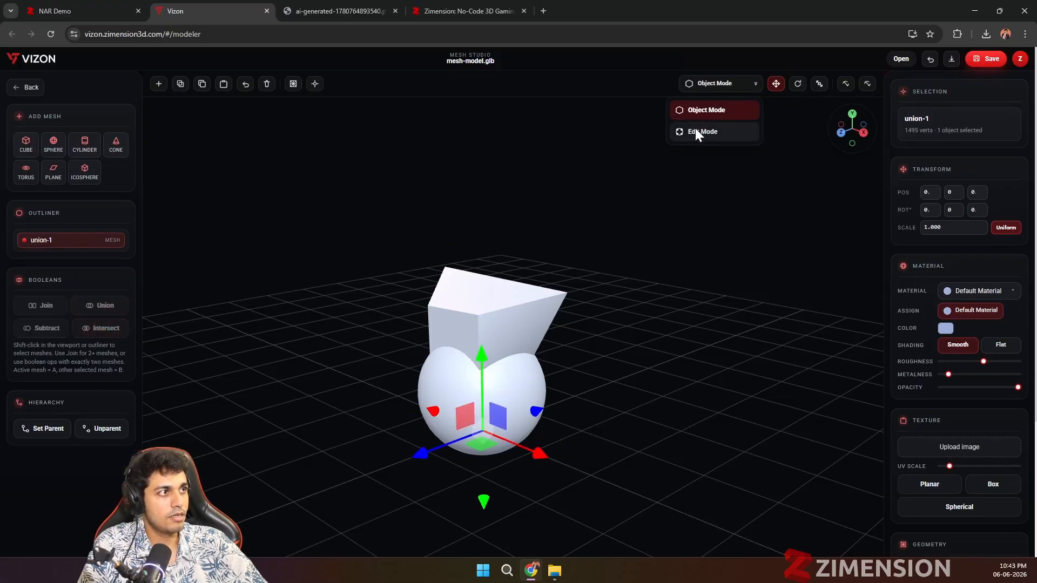
pyautogui.click(697, 129)
pyautogui.scroll(10, 570, 440)
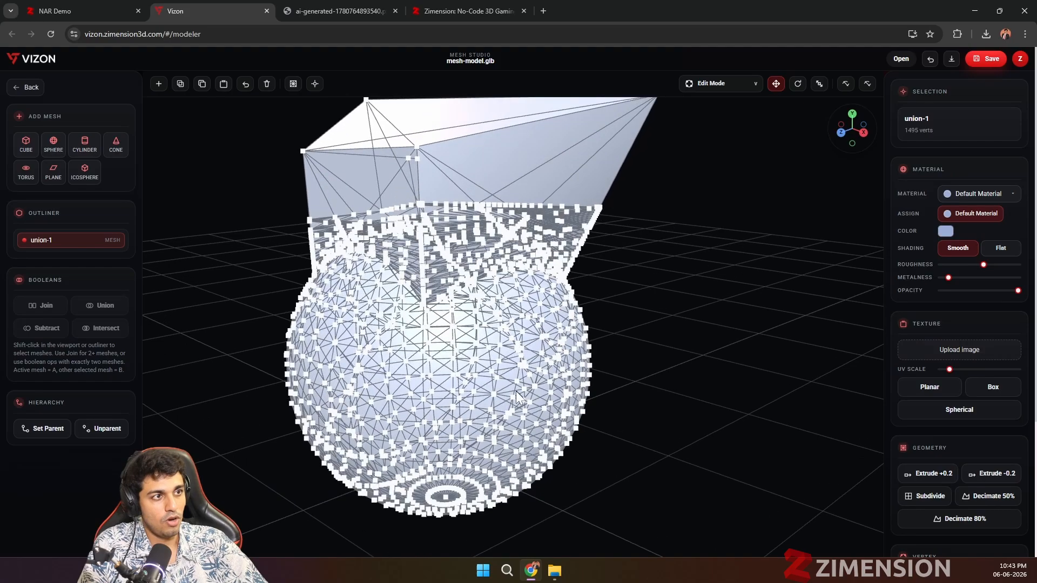
pyautogui.scroll(-5, 579, 307)
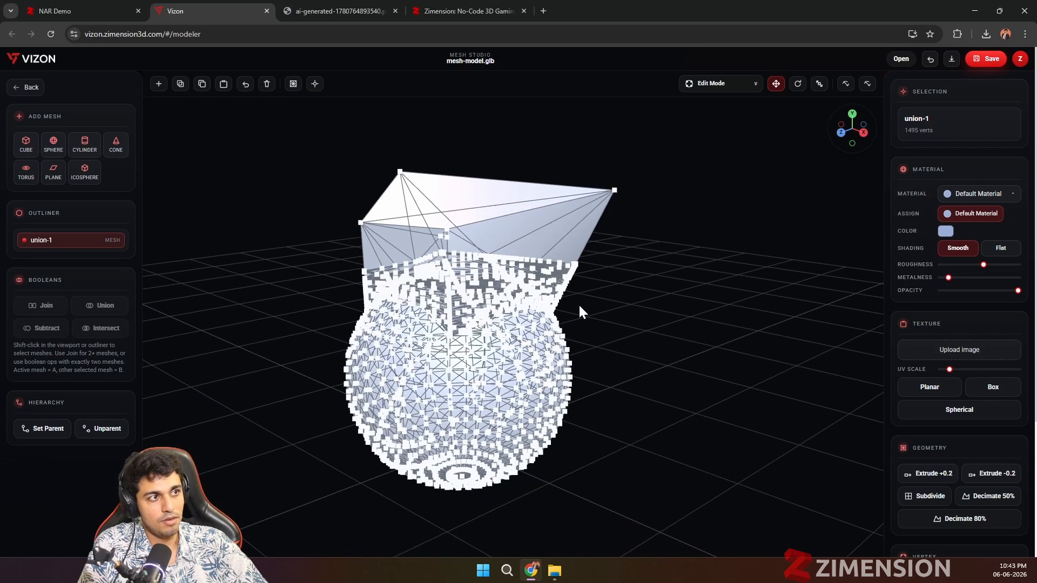
pyautogui.scroll(-2, 600, 412)
pyautogui.moveTo(600, 407); pyautogui.dragTo(641, 403)
pyautogui.click(720, 89)
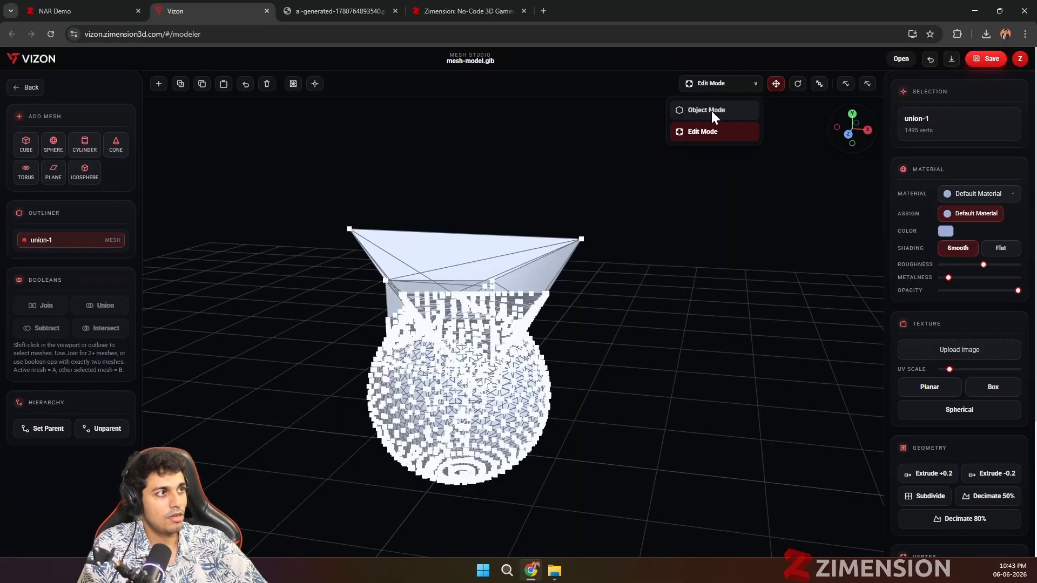
pyautogui.click(710, 111)
pyautogui.moveTo(240, 356); pyautogui.dragTo(280, 368)
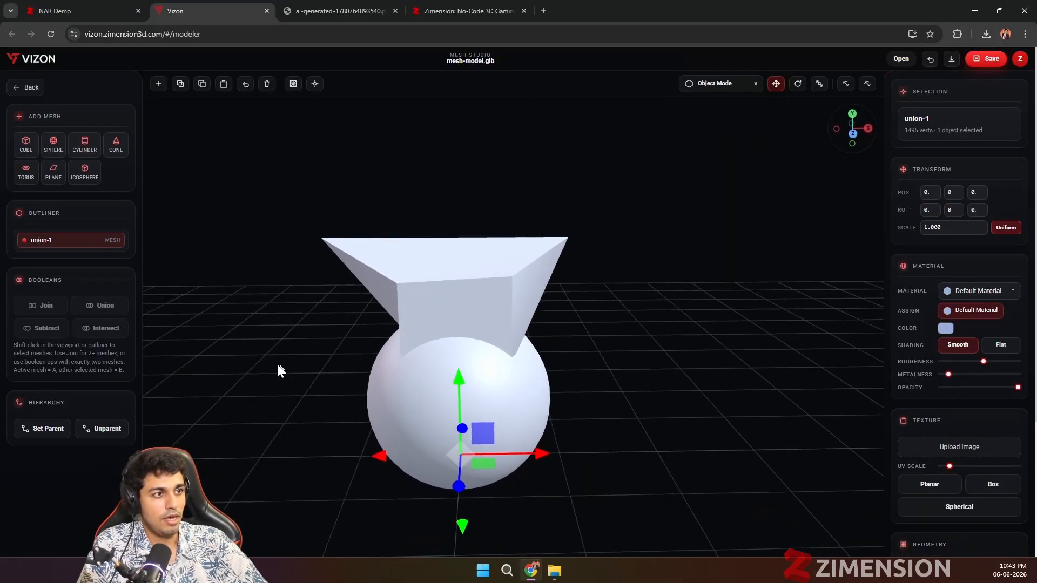
# Step: Color the merged mesh's material purple with RGB 69, 23, 155
pyautogui.click(946, 328)
pyautogui.moveTo(920, 354)
pyautogui.mouseDown()
pyautogui.moveTo(943, 365)
pyautogui.moveTo(935, 363)
pyautogui.mouseUp()
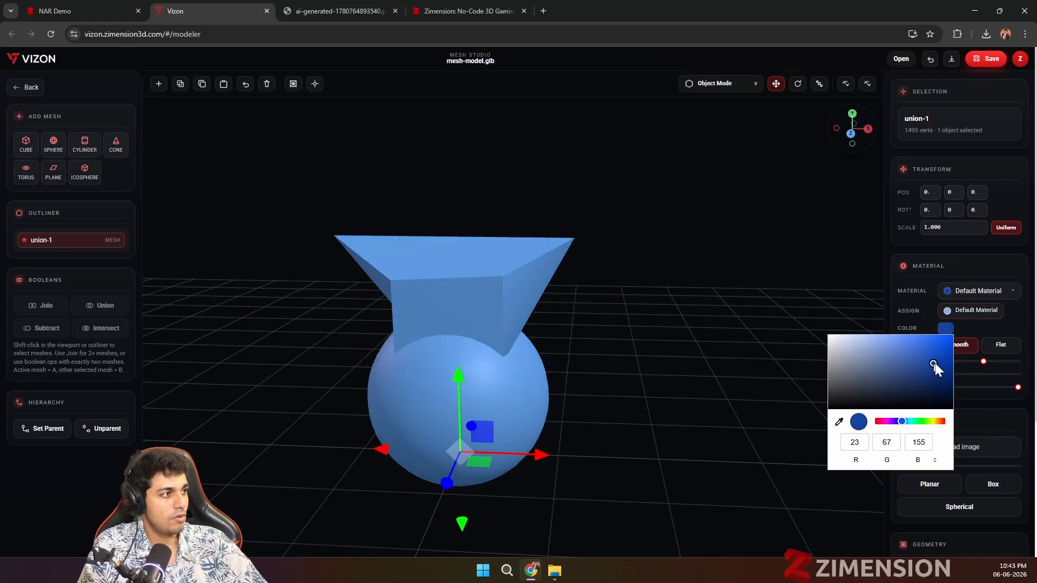
pyautogui.moveTo(901, 422); pyautogui.dragTo(894, 422)
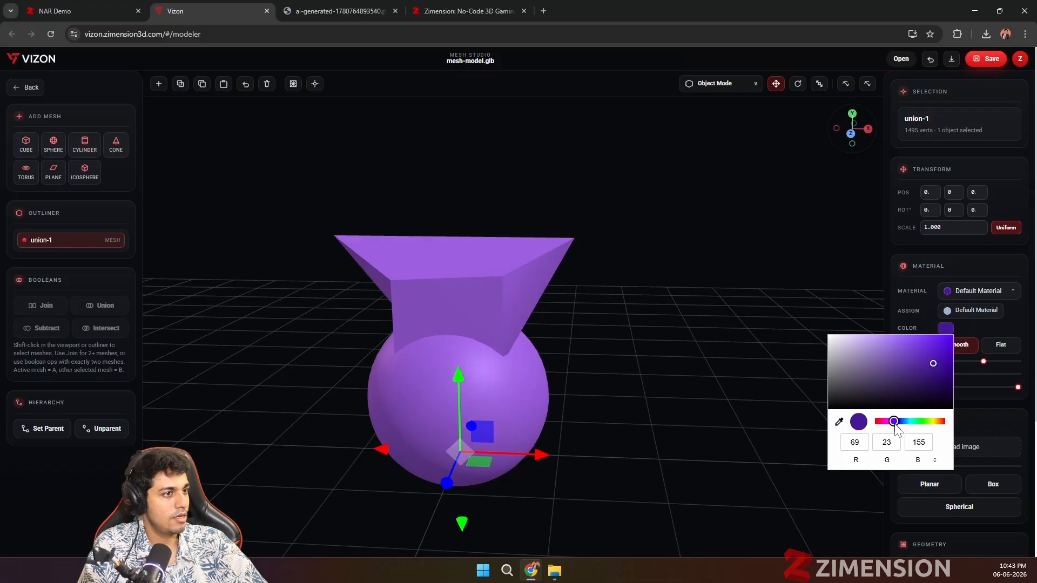
pyautogui.click(963, 324)
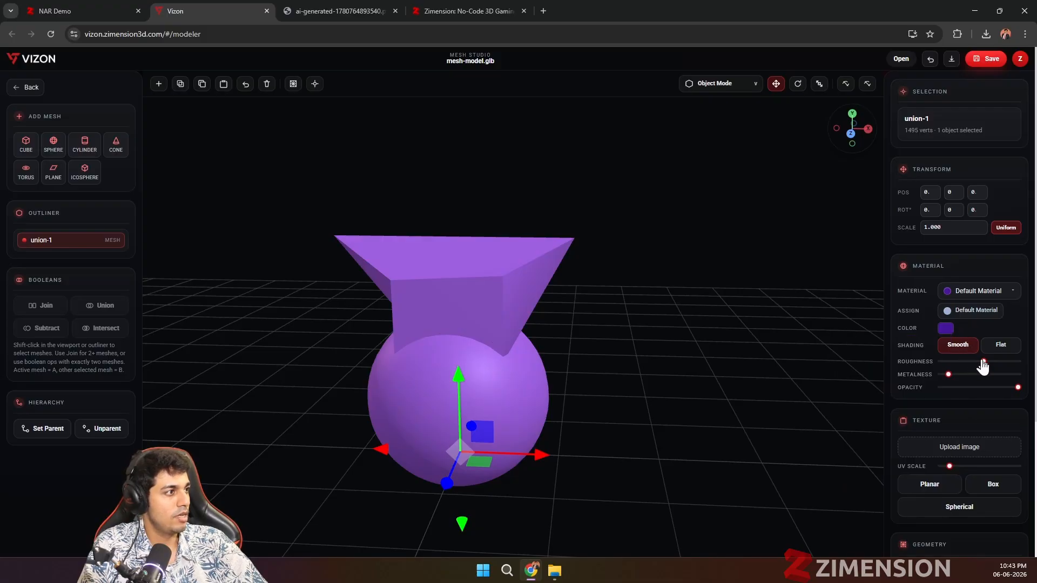
# Step: Lower the purple material's roughness and raise its metalness slightly so the merged mesh looks shinier
pyautogui.moveTo(983, 362); pyautogui.dragTo(964, 375)
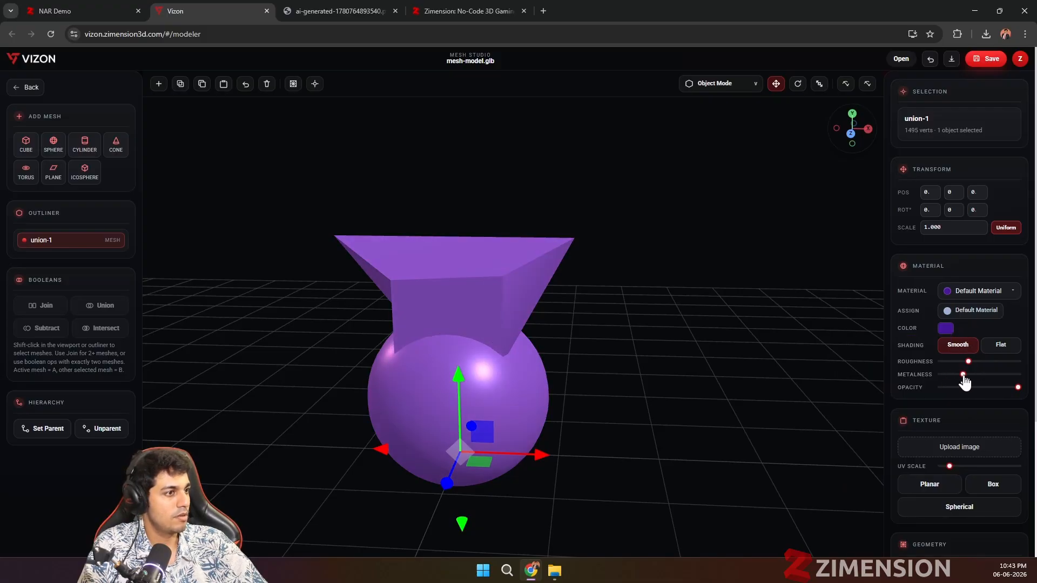
pyautogui.scroll(-2, 603, 383)
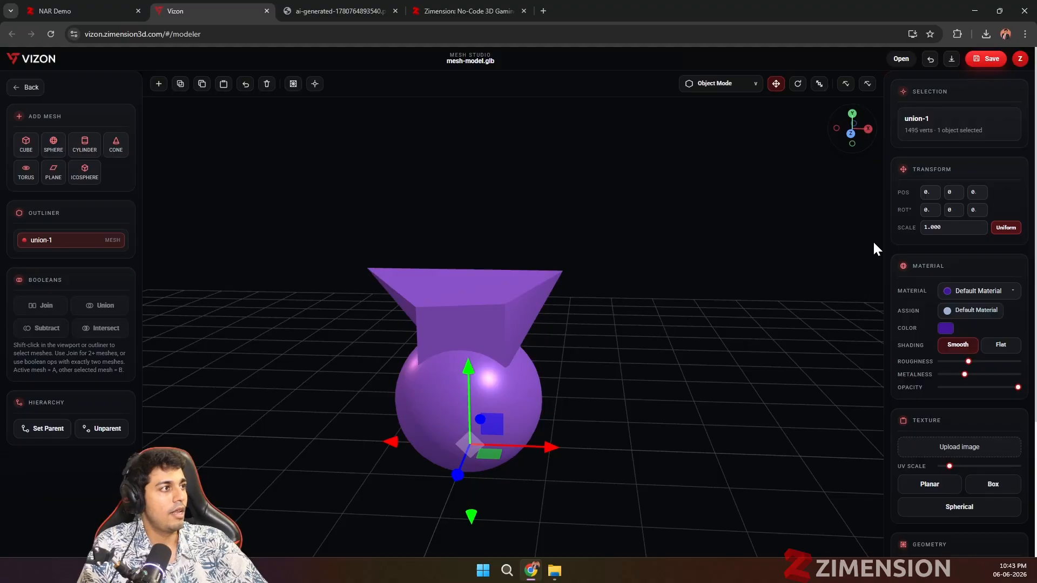
pyautogui.scroll(-1, 702, 356)
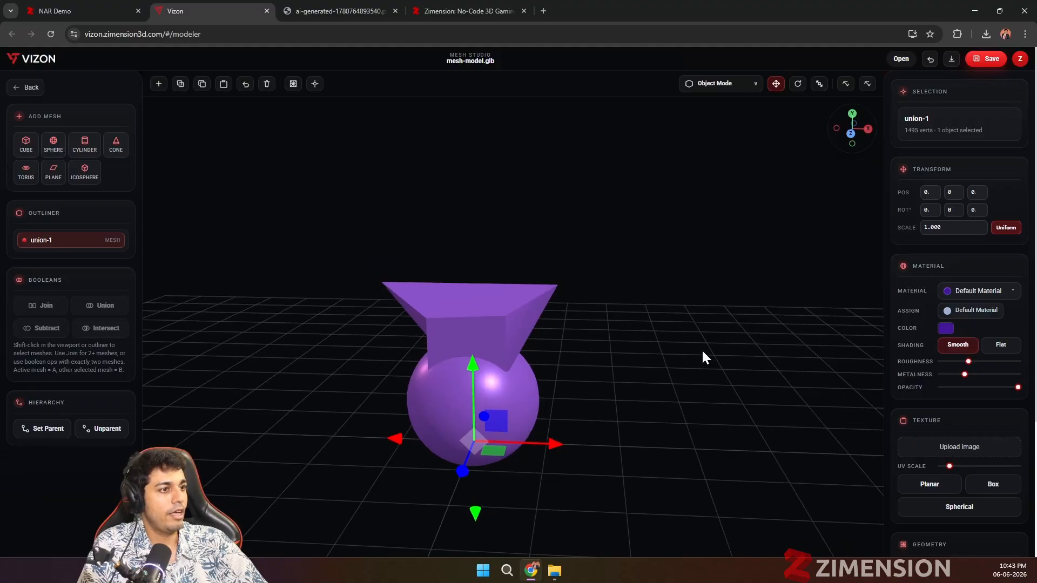
# Step: Download the merged mesh as a GLB file and save an editable copy named mesh-model
pyautogui.click(951, 61)
pyautogui.click(986, 34)
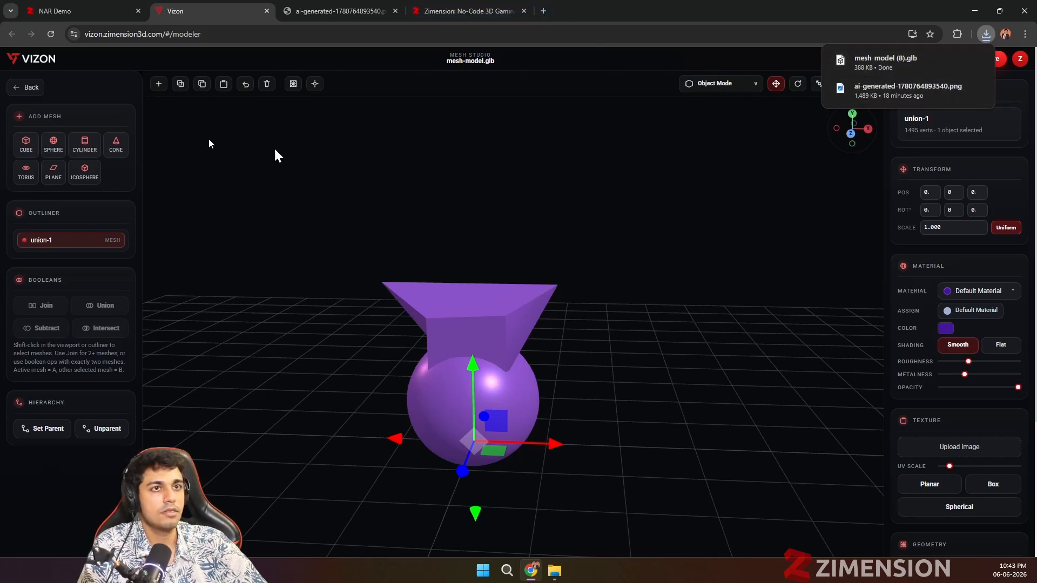
pyautogui.scroll(-3, 948, 385)
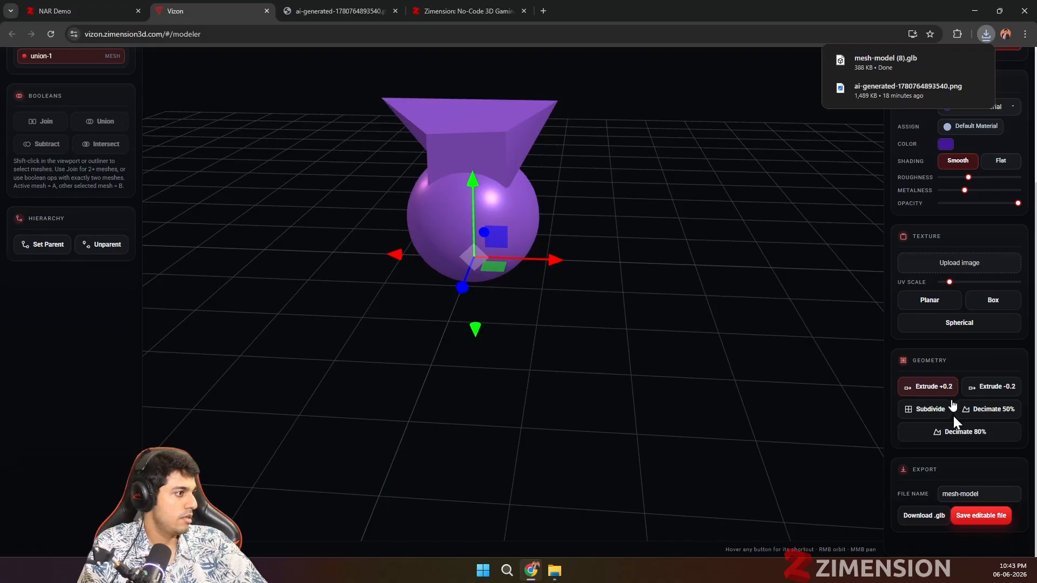
pyautogui.click(970, 519)
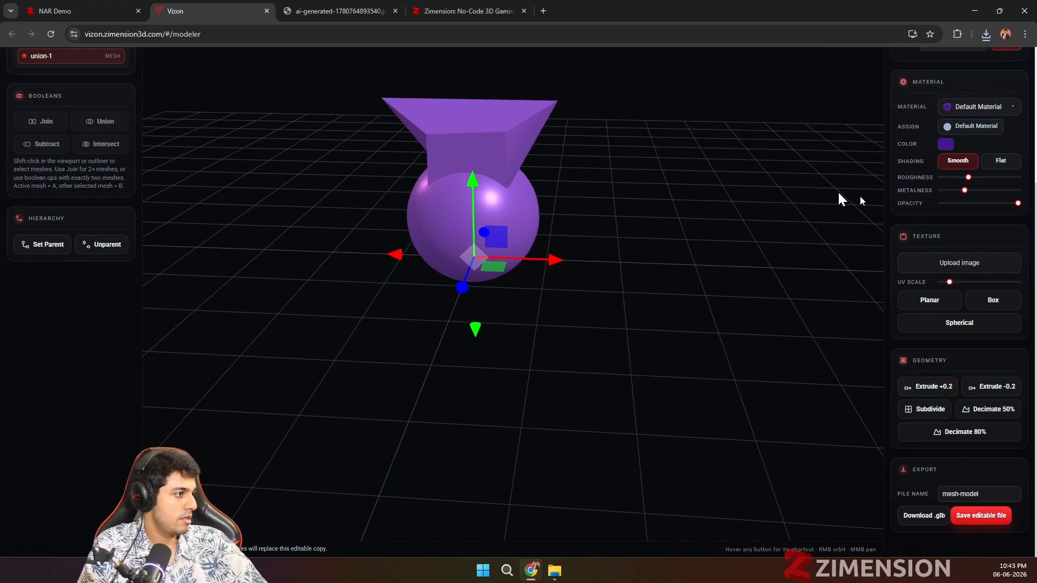
# Step: Switch to the NAR Demo project, reload it, and add the newly saved mesh-model.glb from the personal files
pyautogui.click(63, 11)
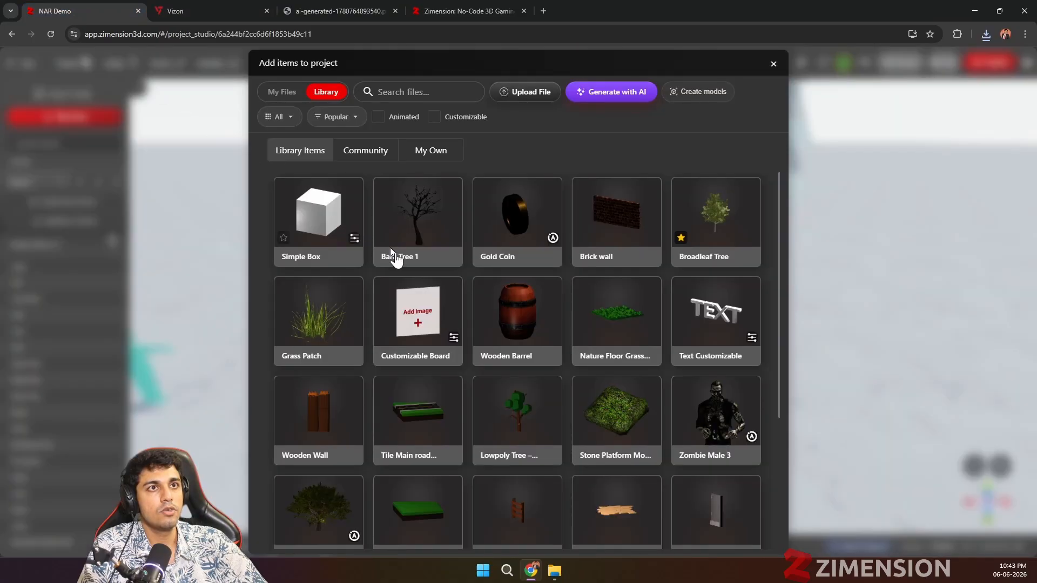
pyautogui.click(281, 92)
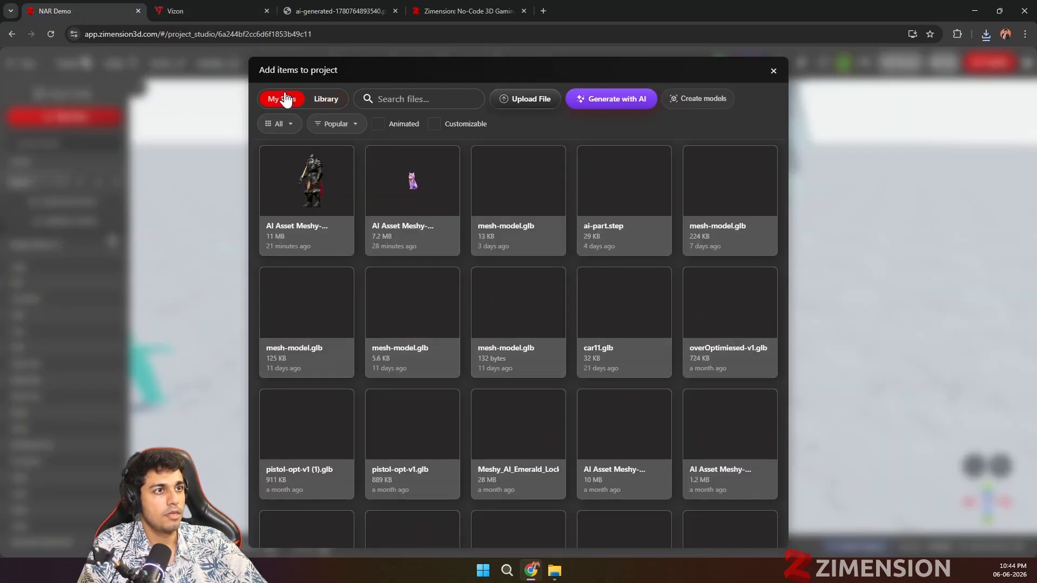
pyautogui.click(773, 71)
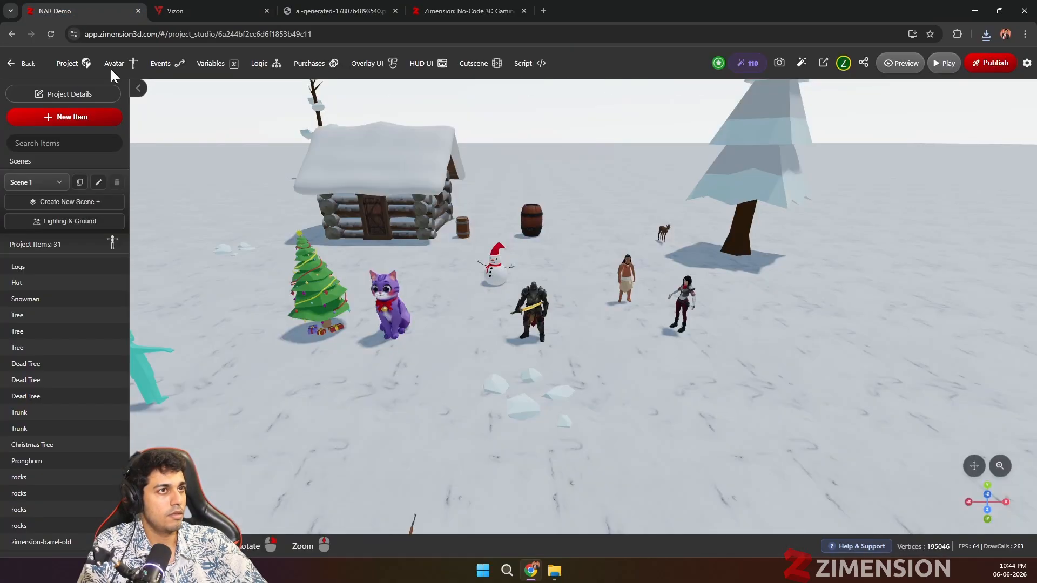
pyautogui.click(54, 34)
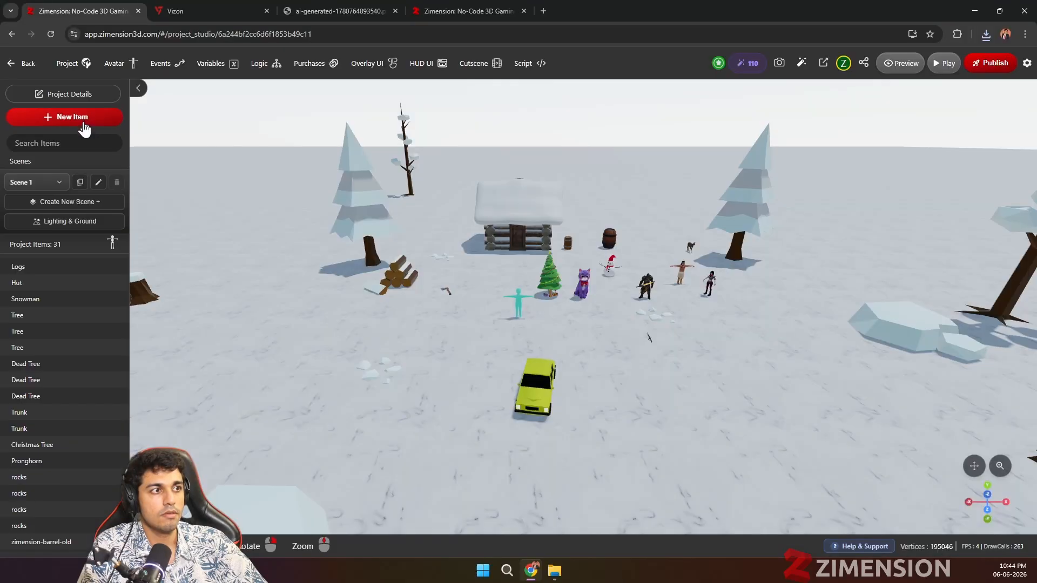
pyautogui.click(84, 128)
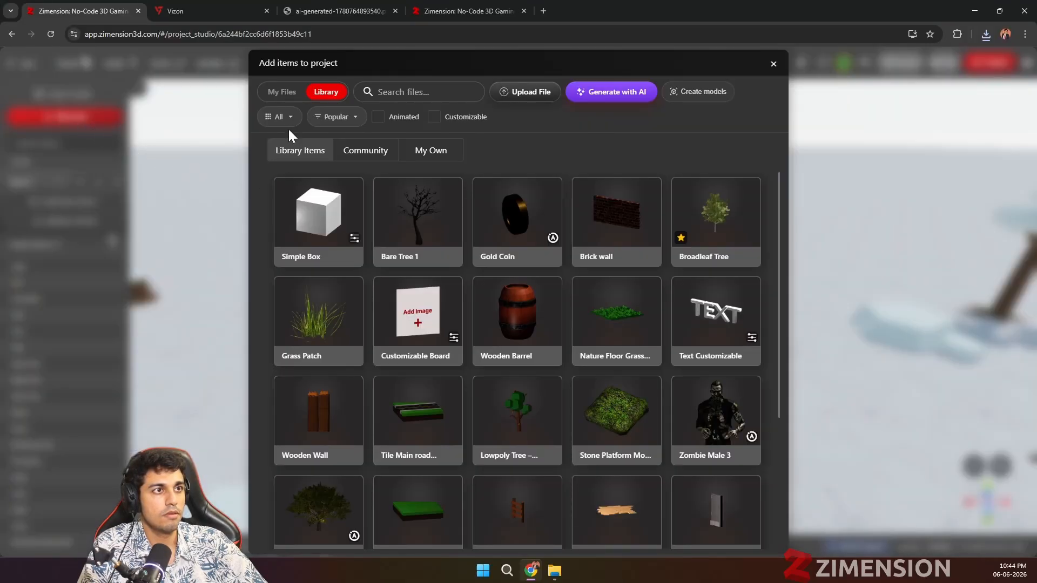
pyautogui.click(278, 96)
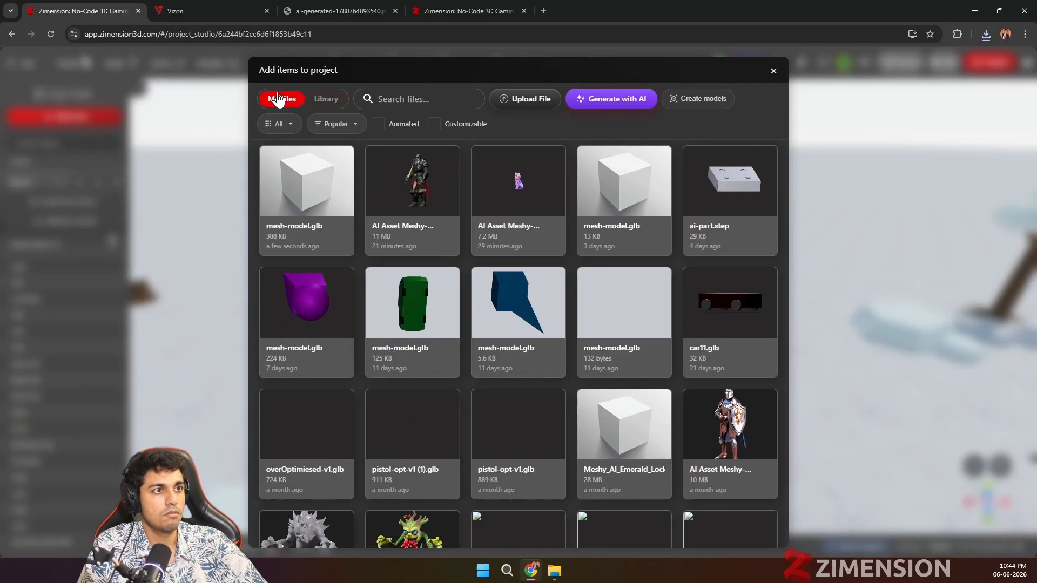
pyautogui.click(308, 190)
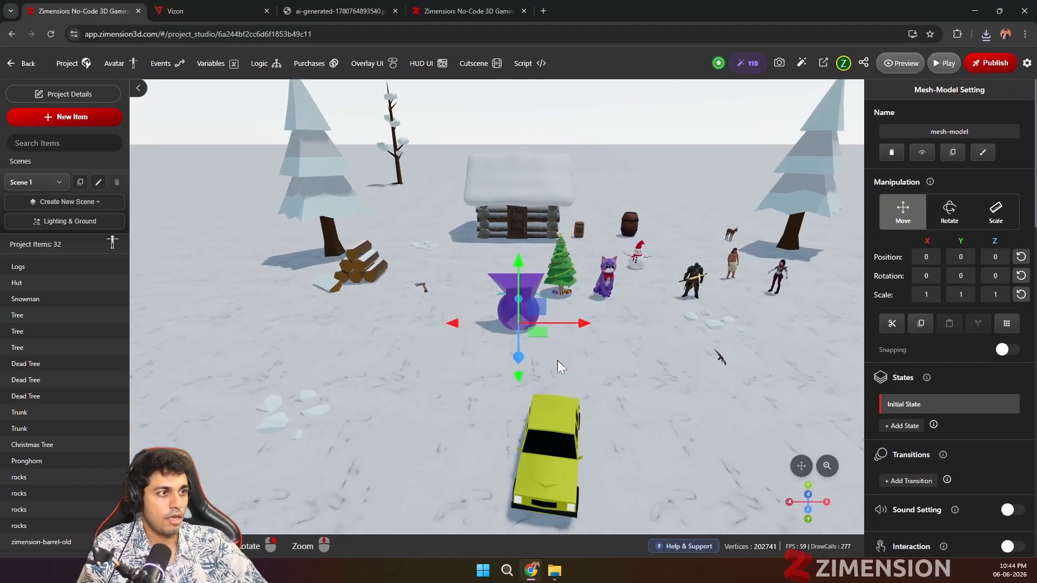
# Step: Move the imported mesh-model across the ground beside the avatar, to about X -2.556 and Z 0.765, and view it up close
pyautogui.scroll(3, 557, 360)
pyautogui.moveTo(536, 346); pyautogui.dragTo(413, 374)
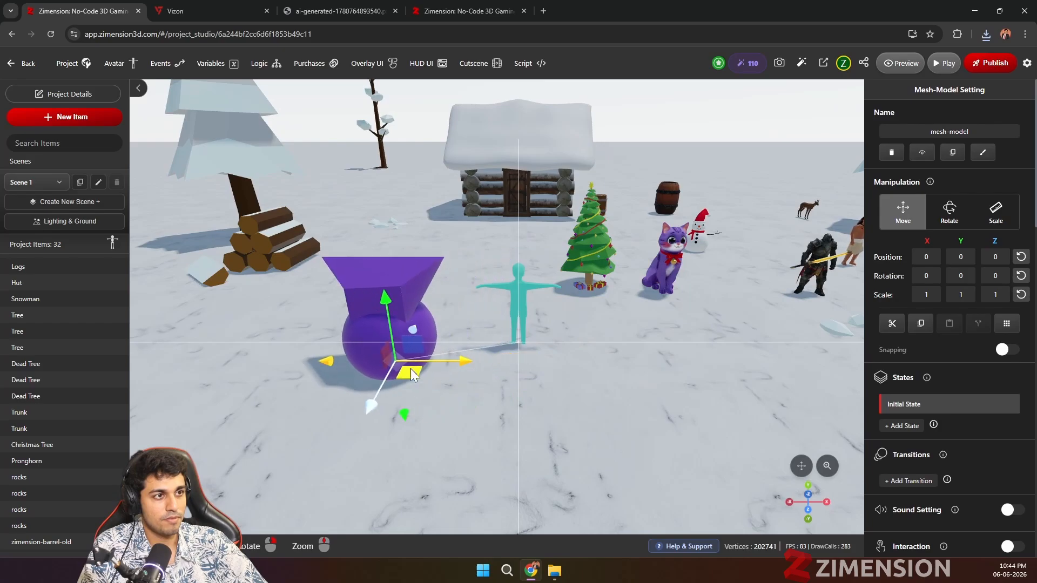
pyautogui.scroll(2, 430, 373)
pyautogui.moveTo(430, 374); pyautogui.dragTo(558, 390, button='right')
pyautogui.scroll(2, 503, 417)
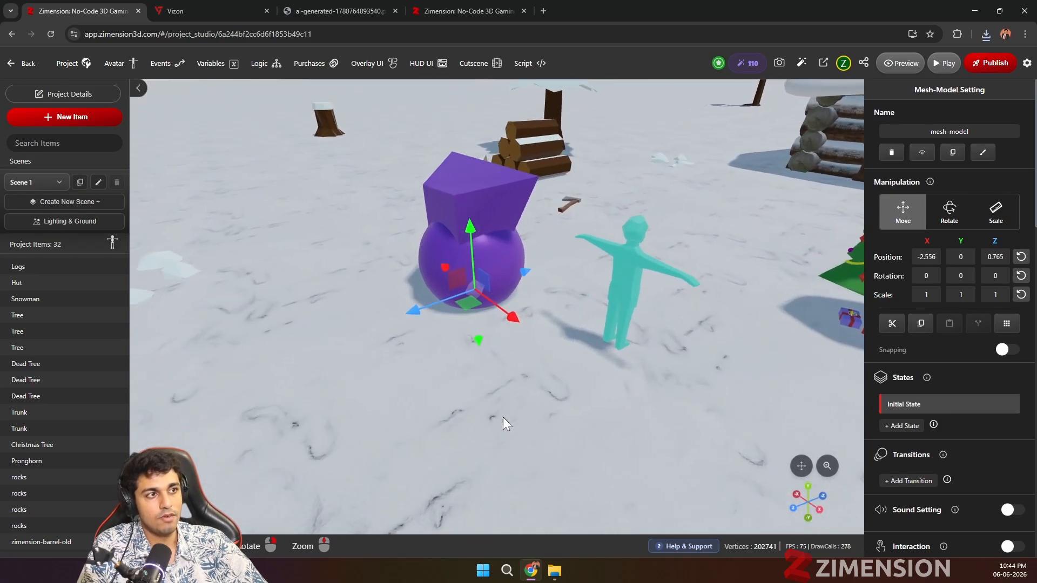
pyautogui.moveTo(503, 417); pyautogui.dragTo(546, 319, button='right')
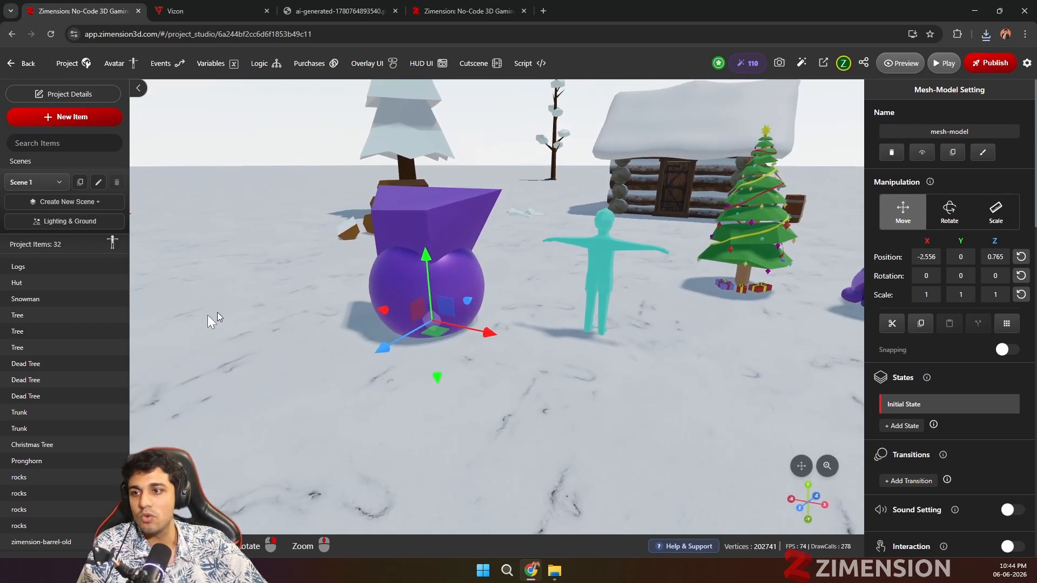
pyautogui.moveTo(488, 249); pyautogui.dragTo(619, 333, button='right')
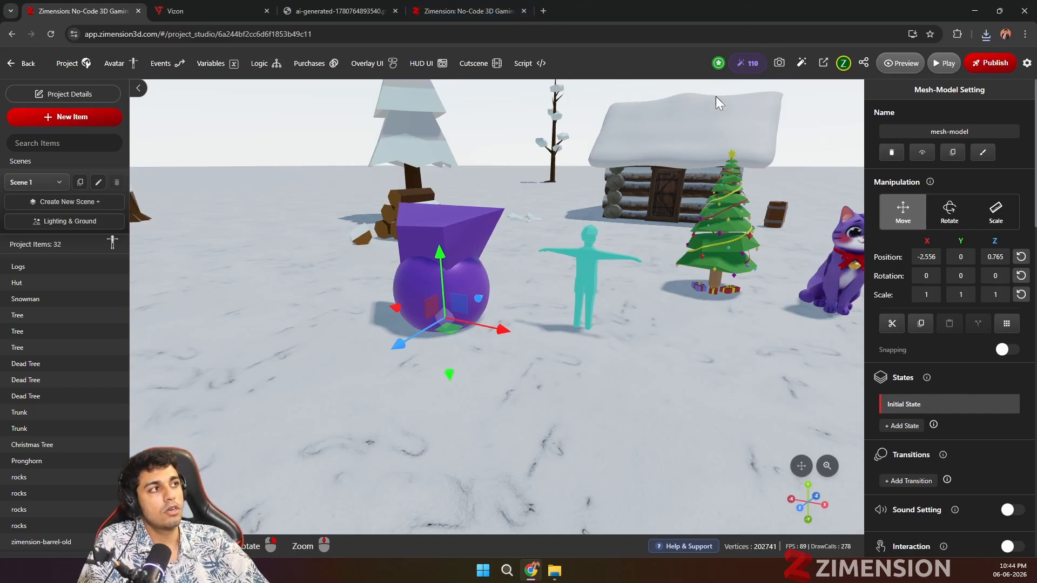
# Step: Switch back to Vizon, leave the mesh modeler, and open the AI CAD Studio from the dashboard
pyautogui.click(475, 10)
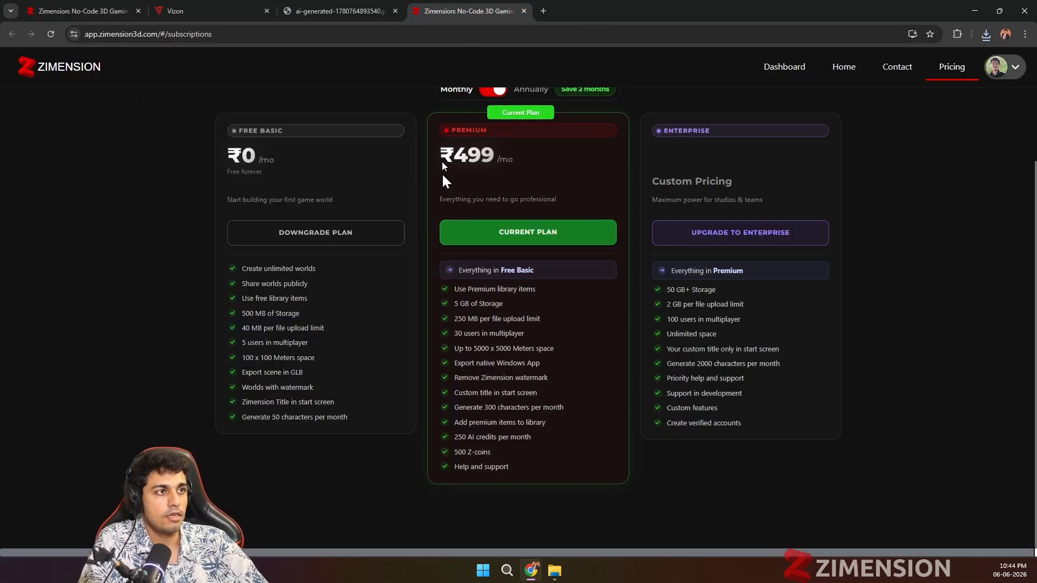
pyautogui.click(230, 12)
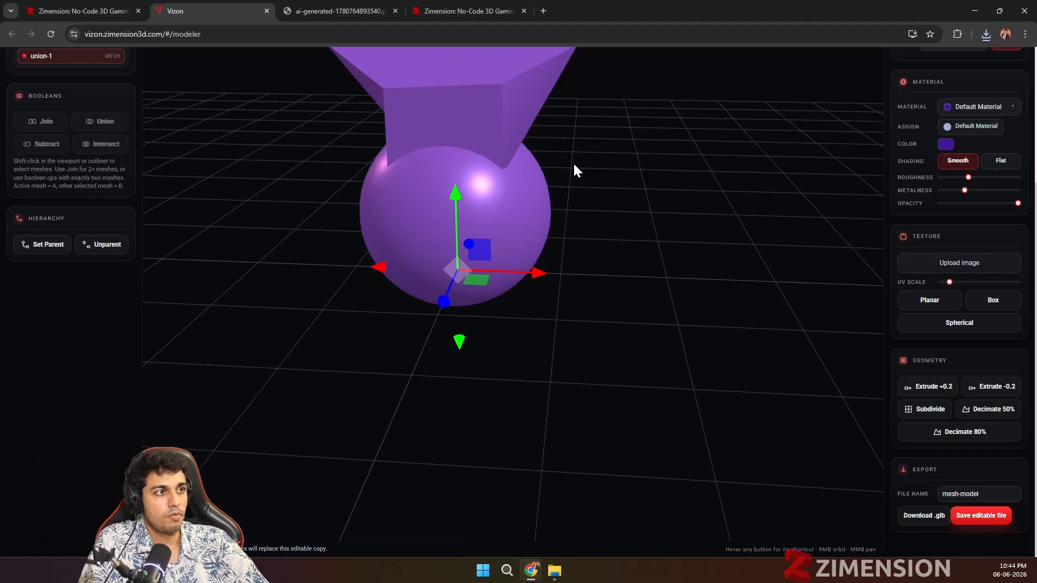
pyautogui.scroll(4, 86, 339)
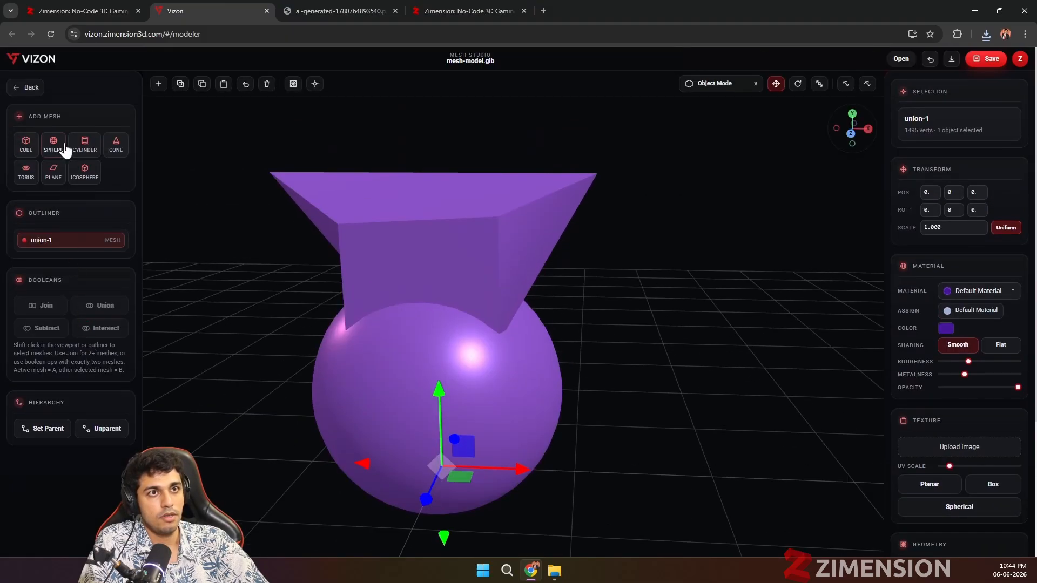
pyautogui.click(27, 93)
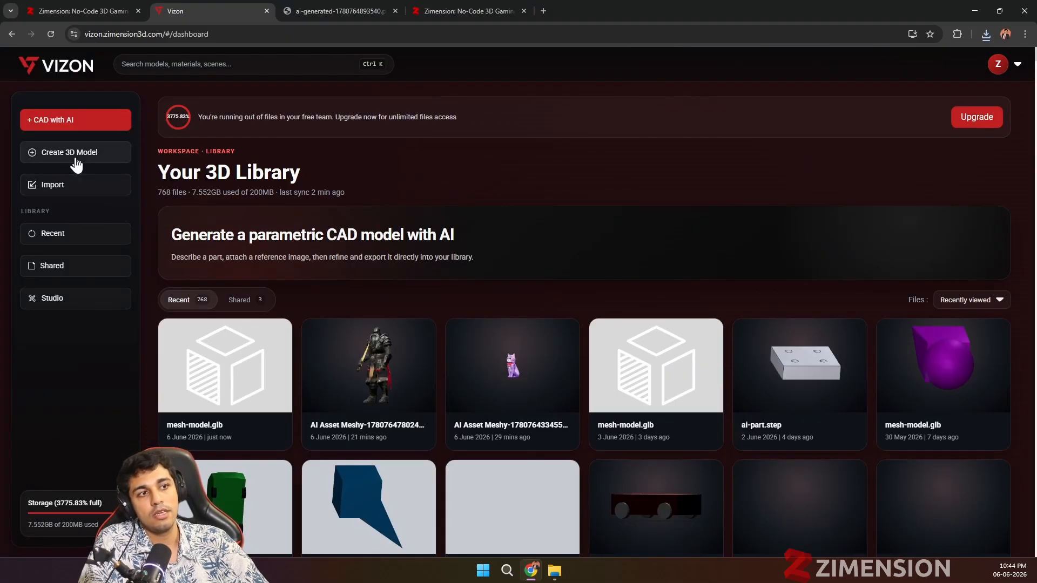
pyautogui.click(76, 157)
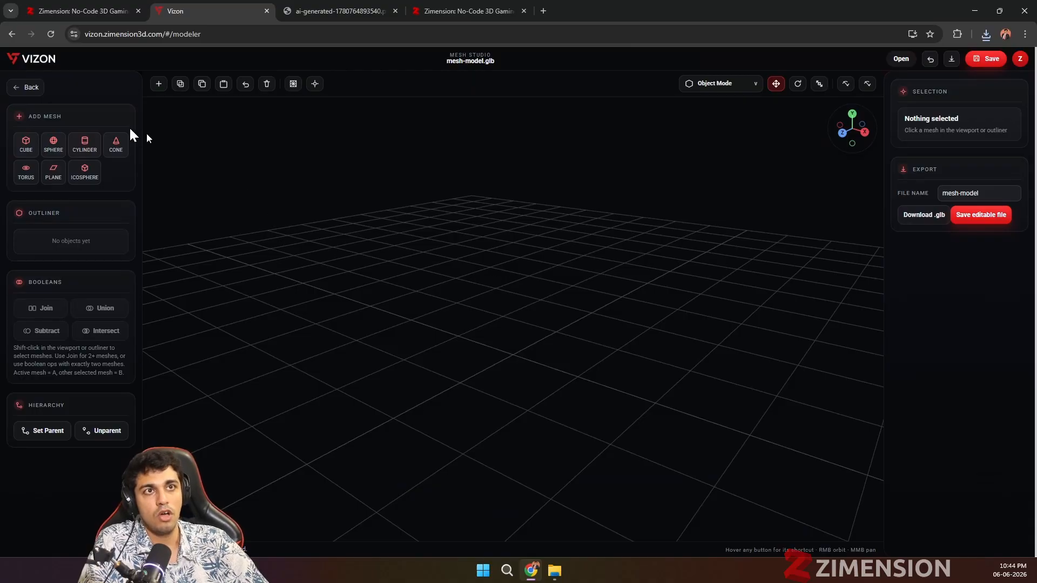
pyautogui.click(29, 89)
pyautogui.click(58, 118)
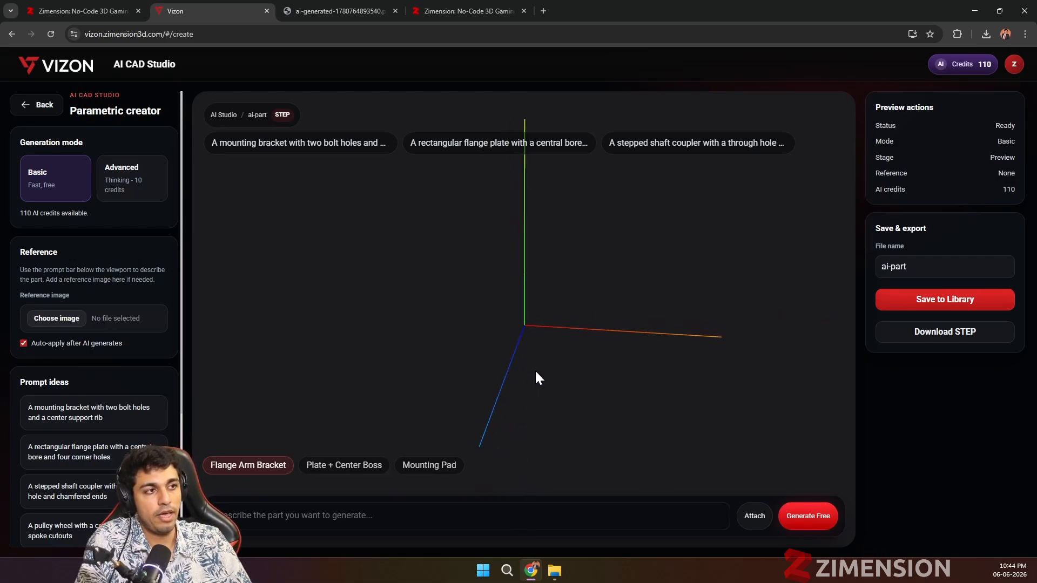
# Step: Replace the sample bracket prompt with a plate 50 x 50 mm, four holes 10 mm dia and thickness 5 mm, and choose Advanced generation
pyautogui.click(88, 414)
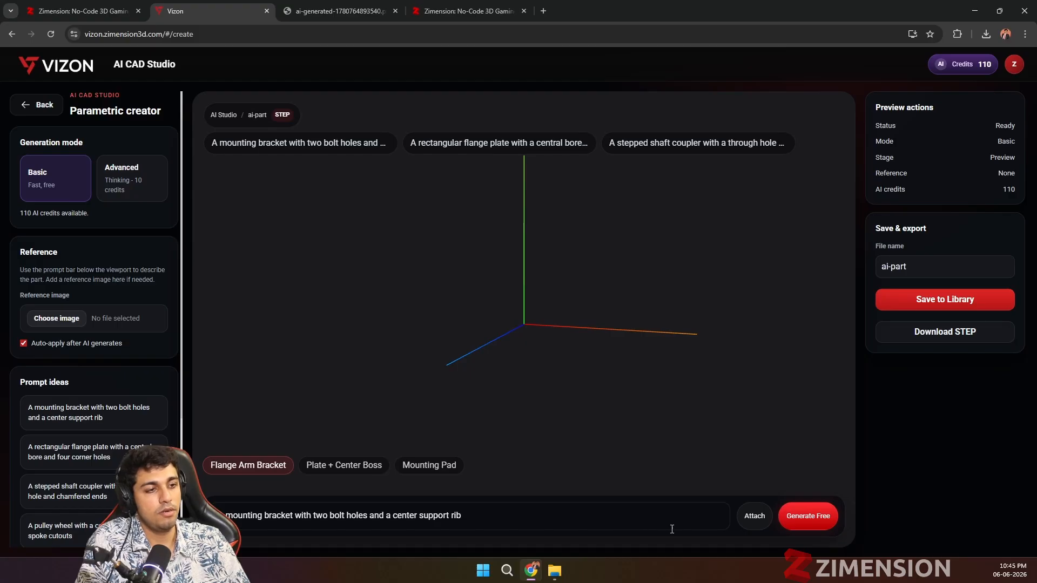
pyautogui.moveTo(507, 528); pyautogui.dragTo(219, 519)
pyautogui.press('BackSpace')
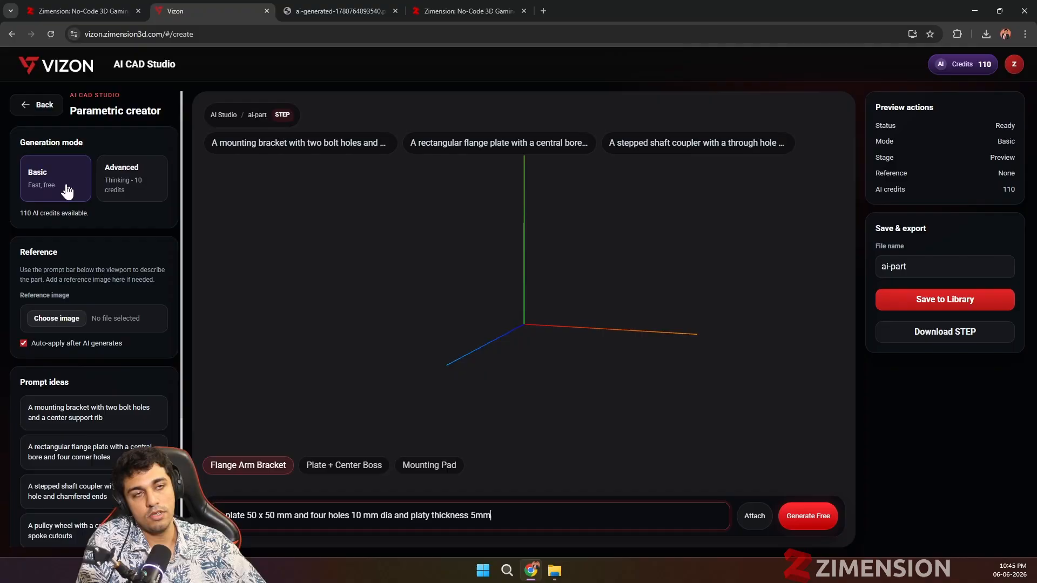
pyautogui.click(117, 190)
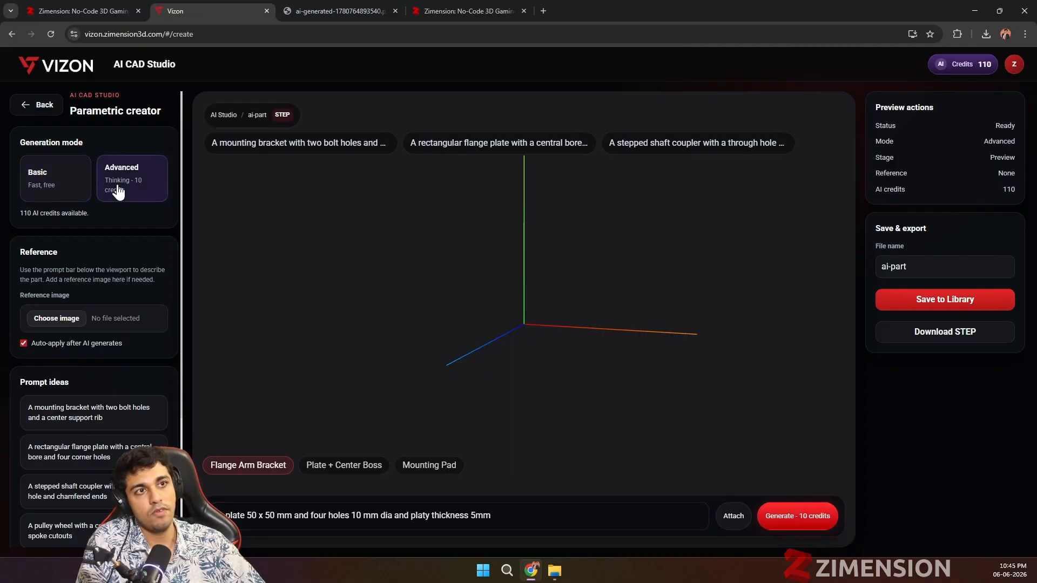
pyautogui.click(475, 515)
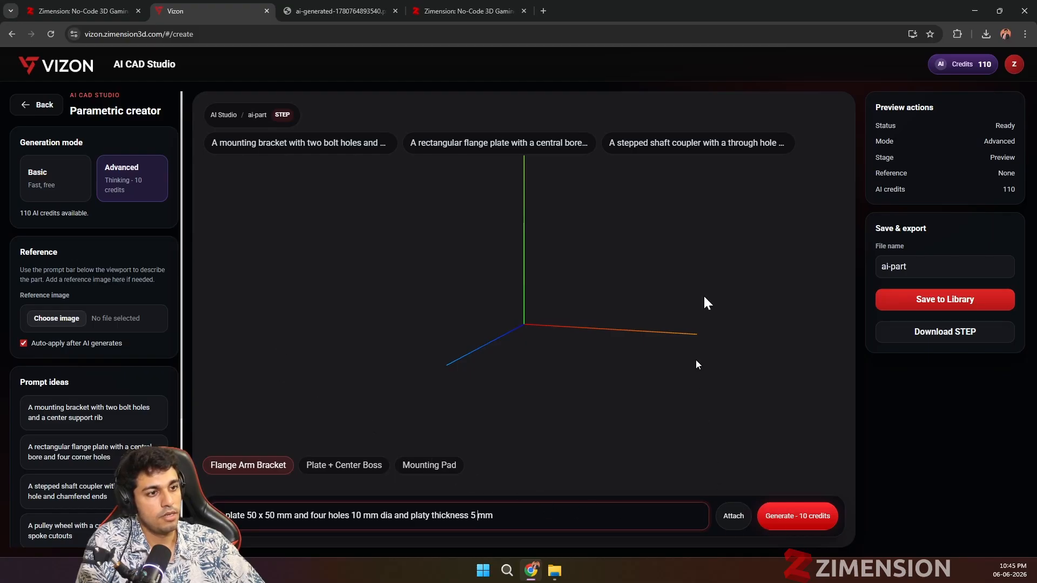
# Step: Try to generate the described plate in Advanced mode and inspect the preview
pyautogui.click(787, 527)
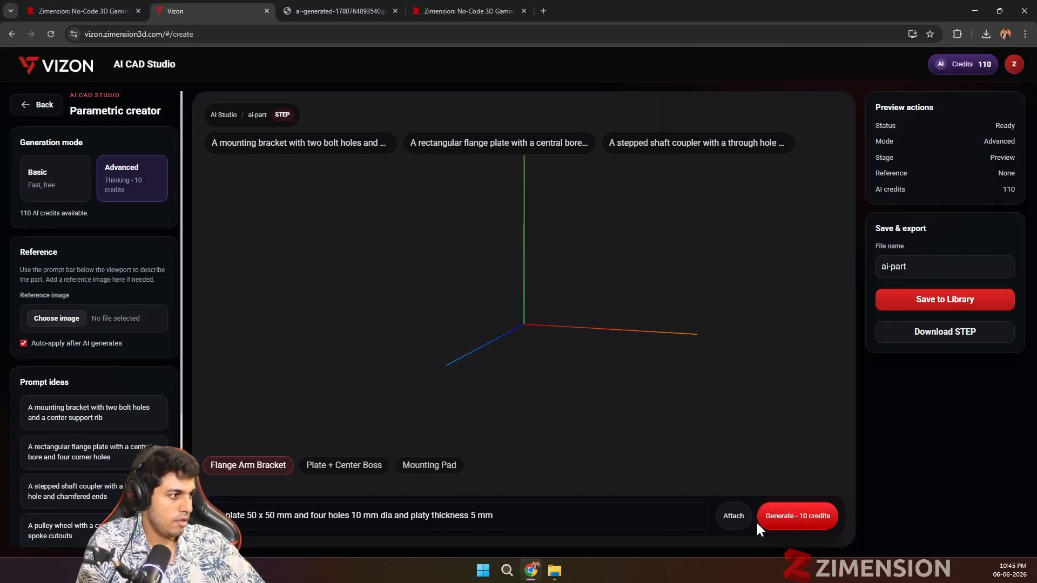
pyautogui.scroll(-3, 642, 419)
pyautogui.moveTo(642, 419); pyautogui.dragTo(508, 417)
# Step: Generate the plate in the free Basic mode and inspect the resulting part from several angles
pyautogui.click(33, 192)
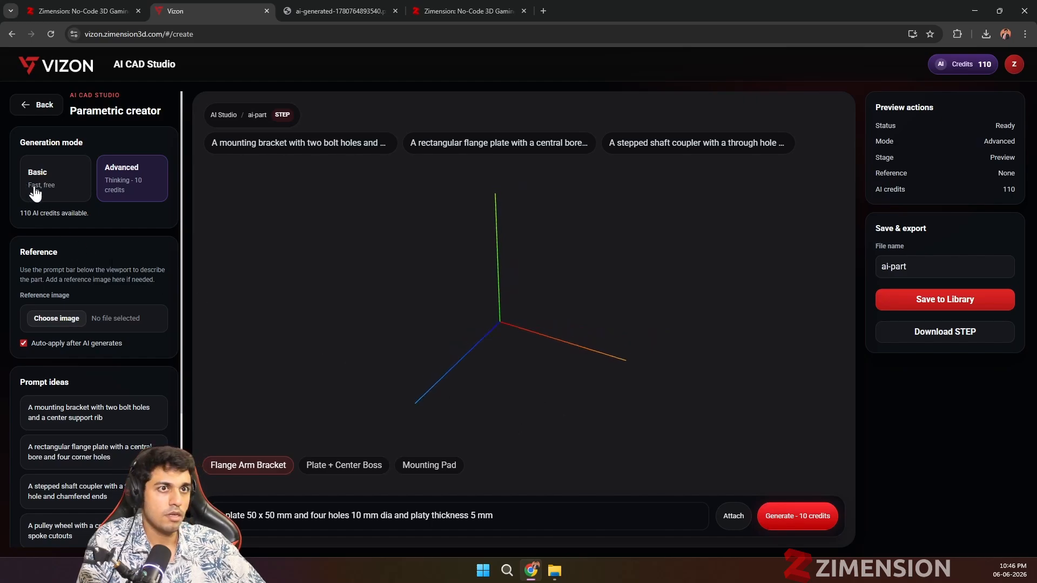
pyautogui.click(793, 518)
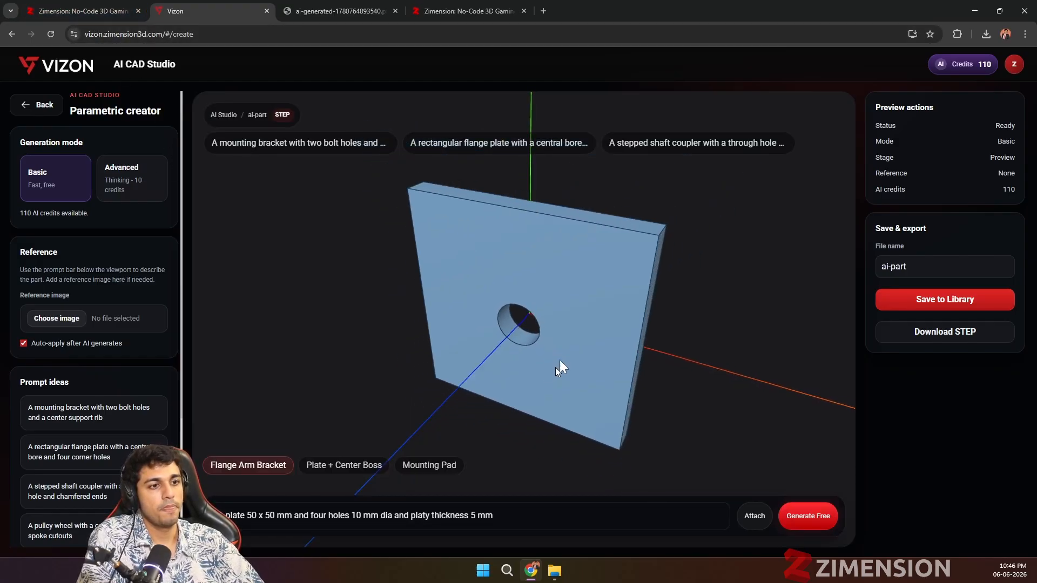
pyautogui.moveTo(559, 360); pyautogui.dragTo(410, 377)
pyautogui.moveTo(566, 338); pyautogui.dragTo(811, 305)
# Step: Save the generated plate to the library as ai-part and open ai-part.step in the viewer
pyautogui.click(918, 305)
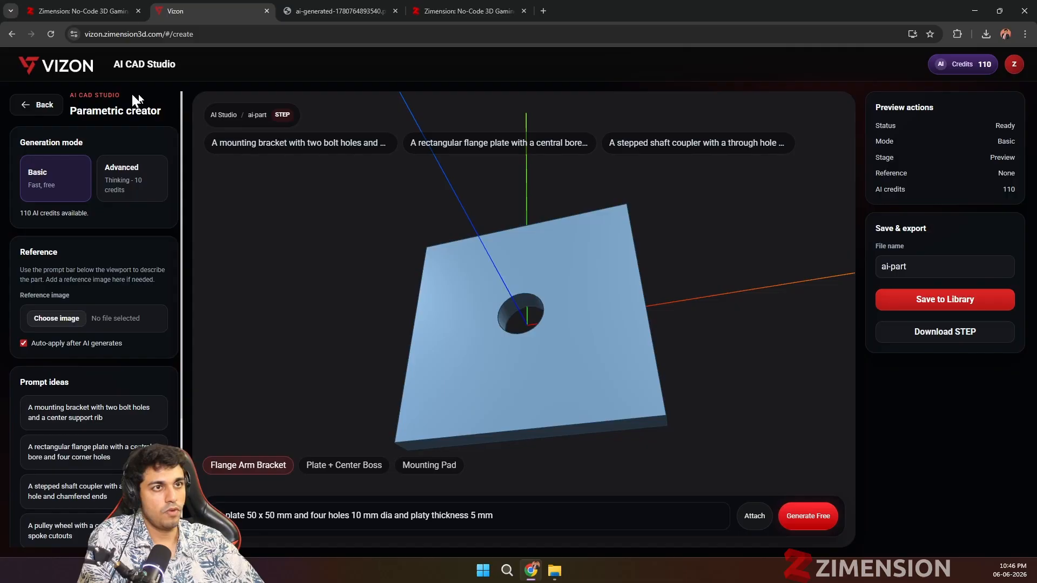
pyautogui.click(897, 308)
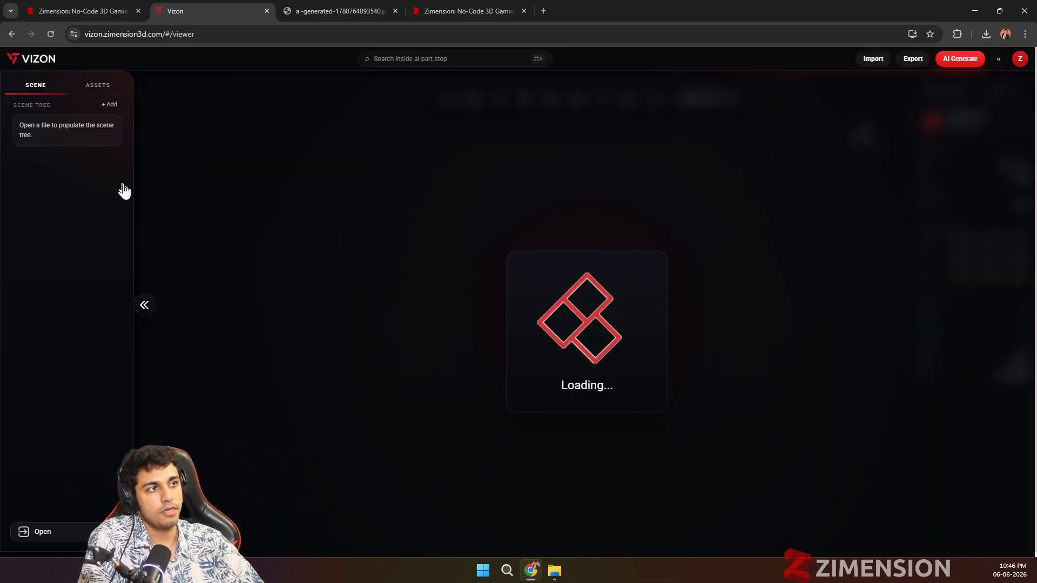
# Step: View the ai-part plate from another angle, return to the library, and look through the Vizon home page's modes and supported formats
pyautogui.moveTo(550, 327); pyautogui.dragTo(491, 254)
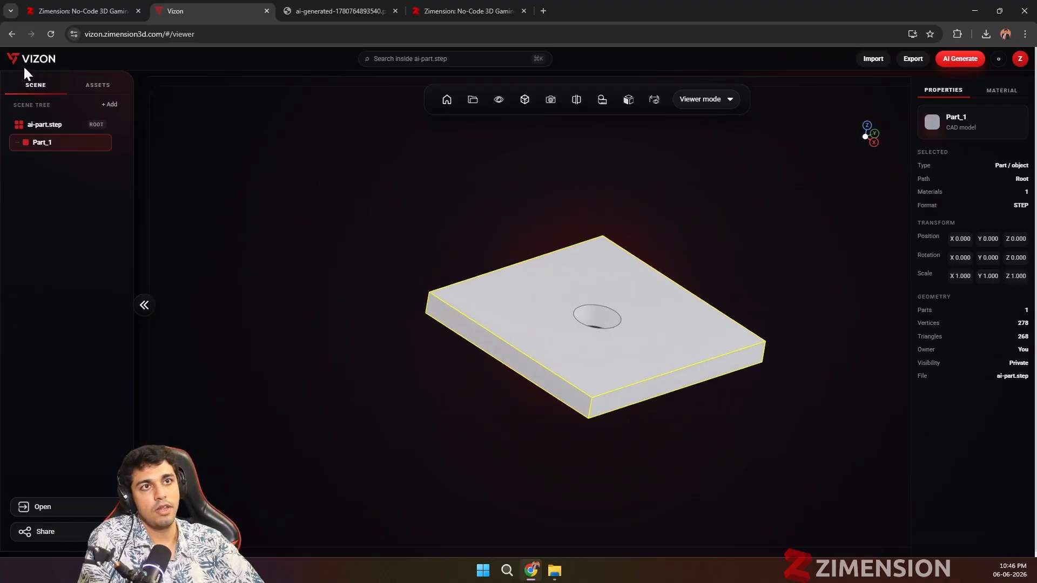
pyautogui.click(12, 34)
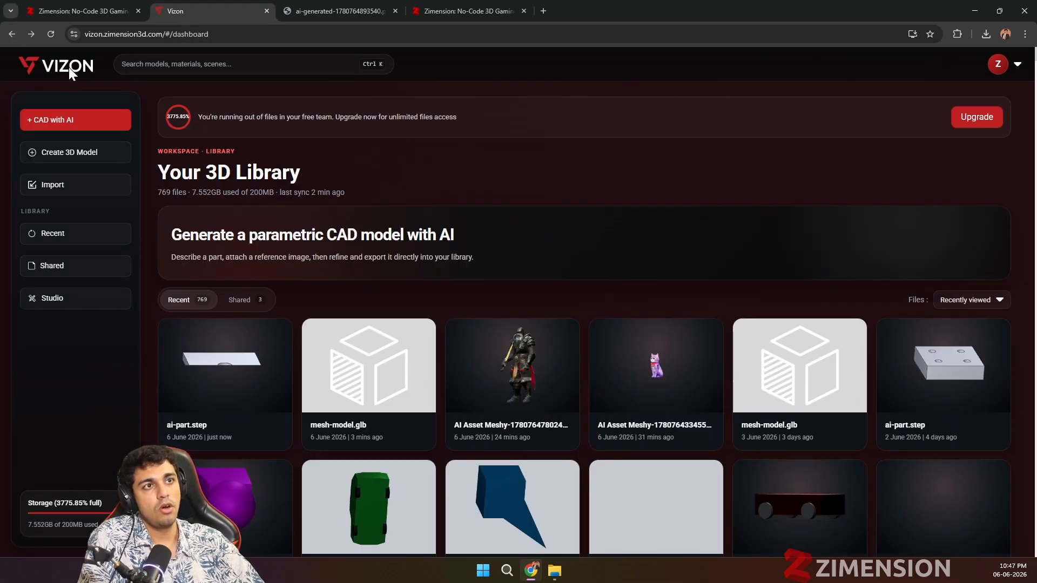
pyautogui.click(69, 68)
pyautogui.scroll(-20, 640, 300)
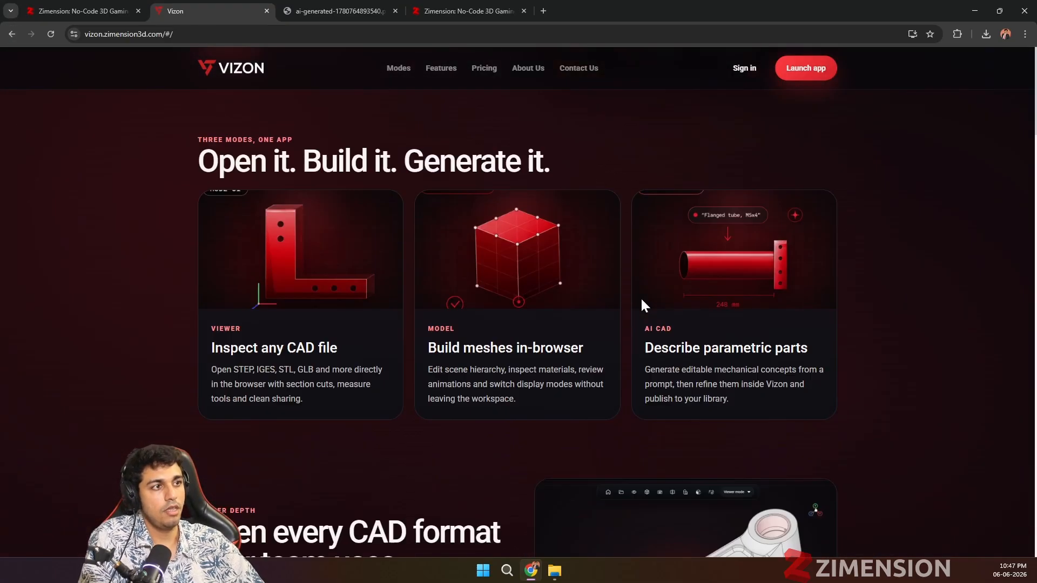
pyautogui.scroll(15, 640, 299)
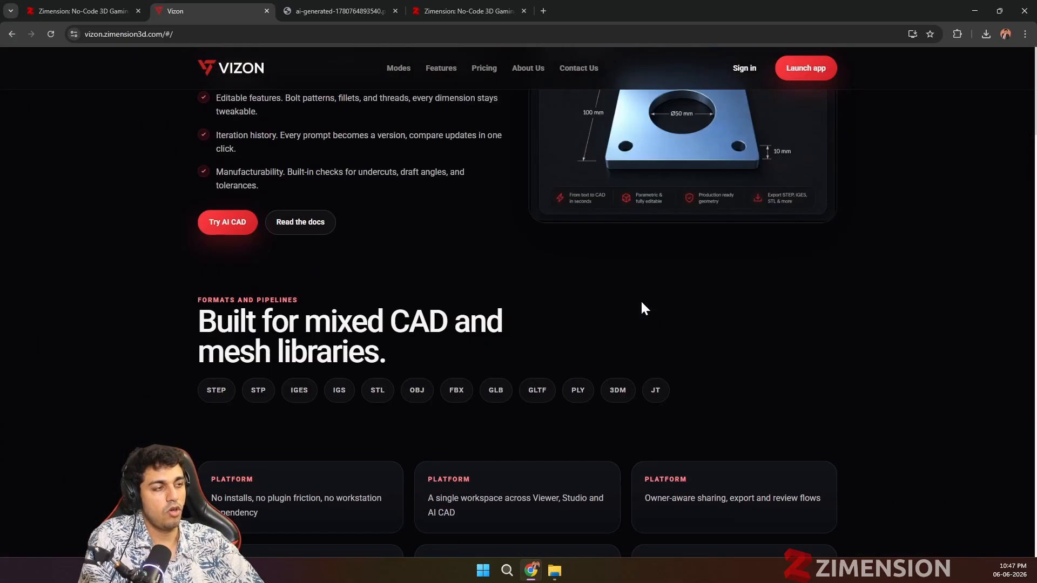
pyautogui.scroll(-3, 463, 350)
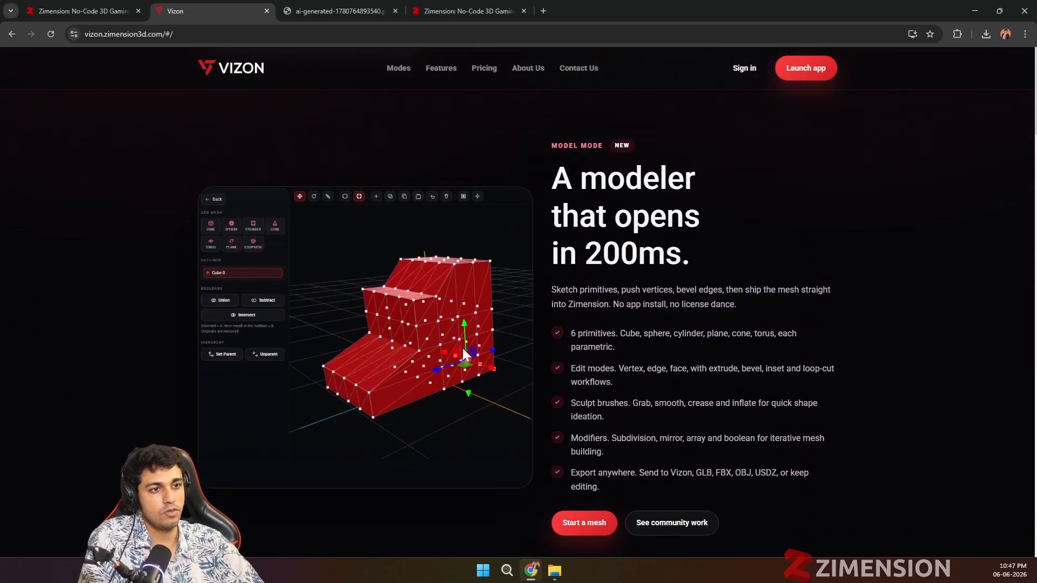
# Step: Switch back to the Zimension game project and look over the snowy scene from several angles and distances
pyautogui.click(69, 9)
pyautogui.scroll(-5, 438, 229)
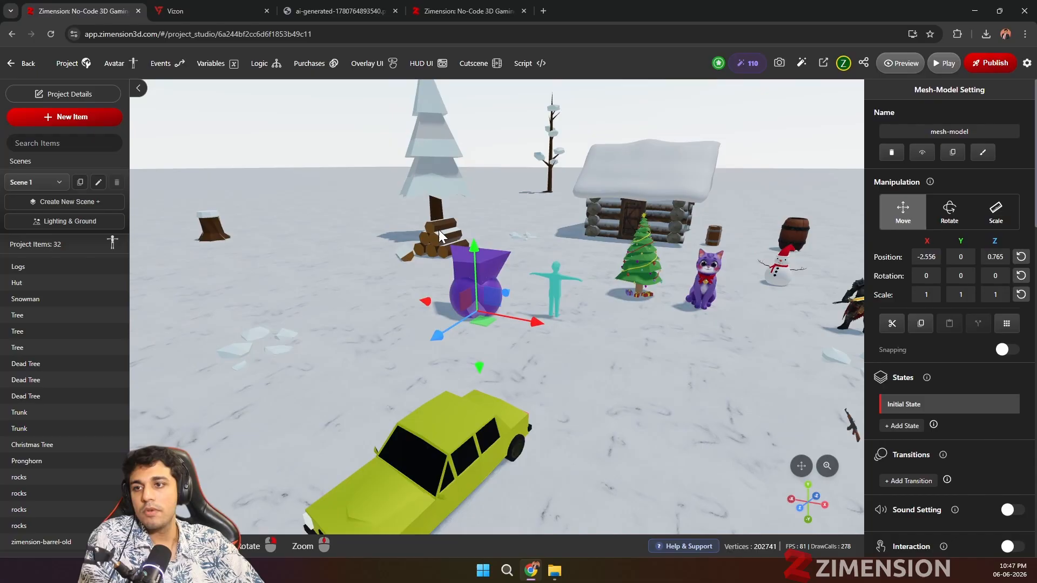
pyautogui.scroll(-2, 549, 380)
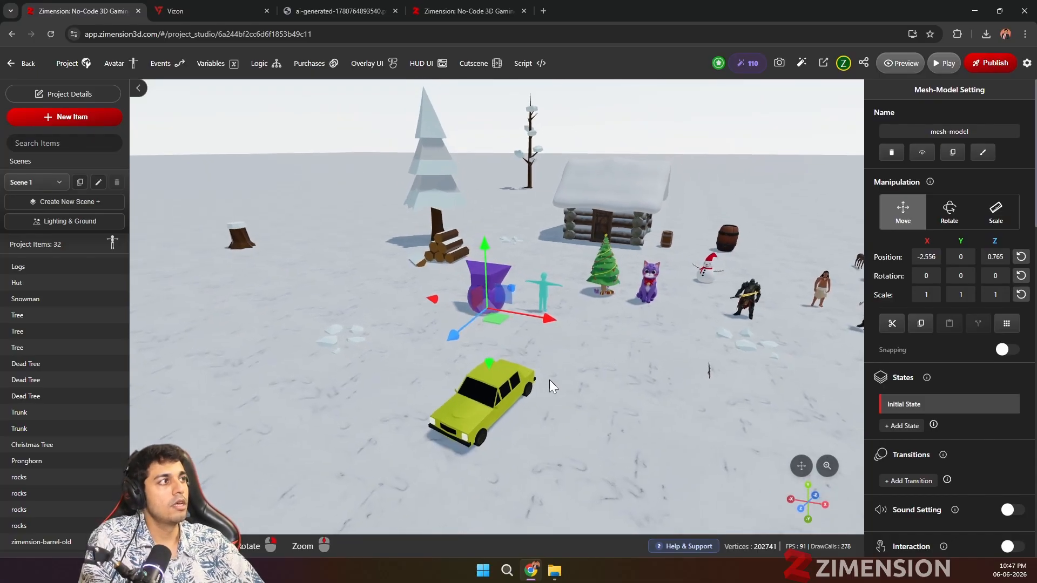
pyautogui.scroll(5, 563, 343)
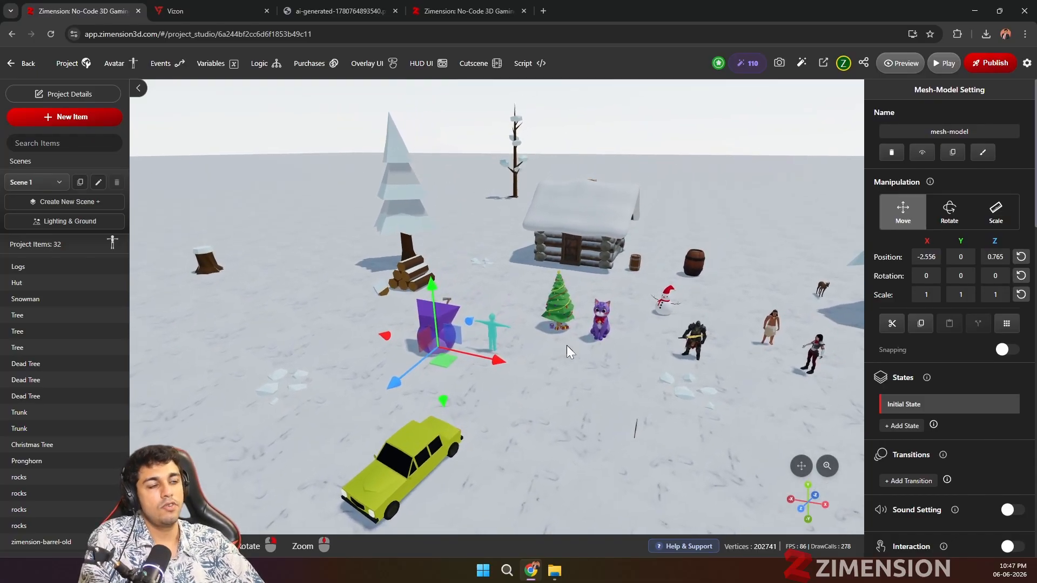
pyautogui.scroll(-1, 437, 389)
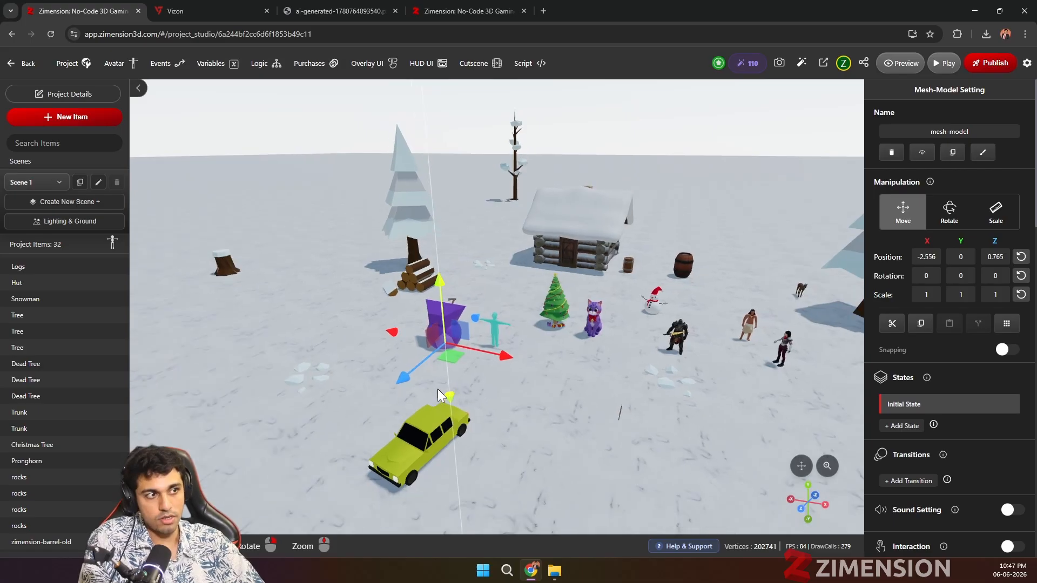
pyautogui.moveTo(662, 422); pyautogui.dragTo(540, 419)
pyautogui.moveTo(540, 419); pyautogui.dragTo(518, 411, button='right')
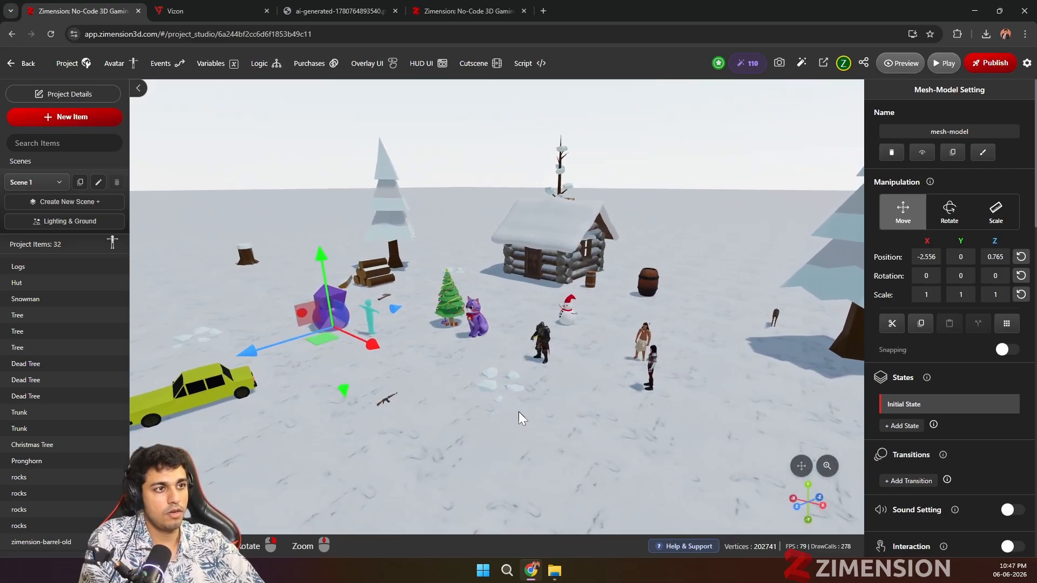
pyautogui.scroll(1, 540, 315)
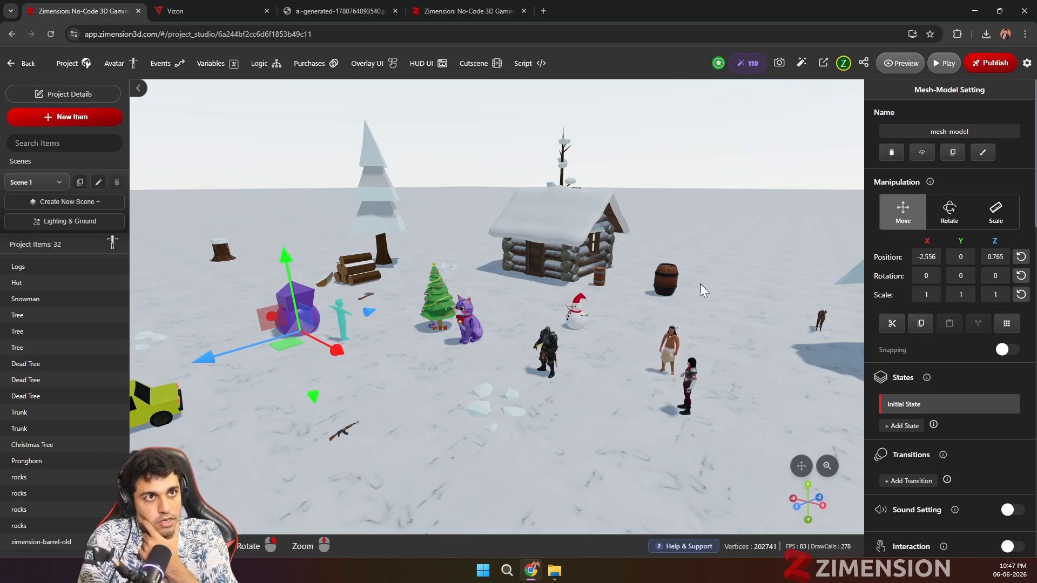
# Step: Review the project details and loading screen upload option, close them, and look over the scene again
pyautogui.click(80, 95)
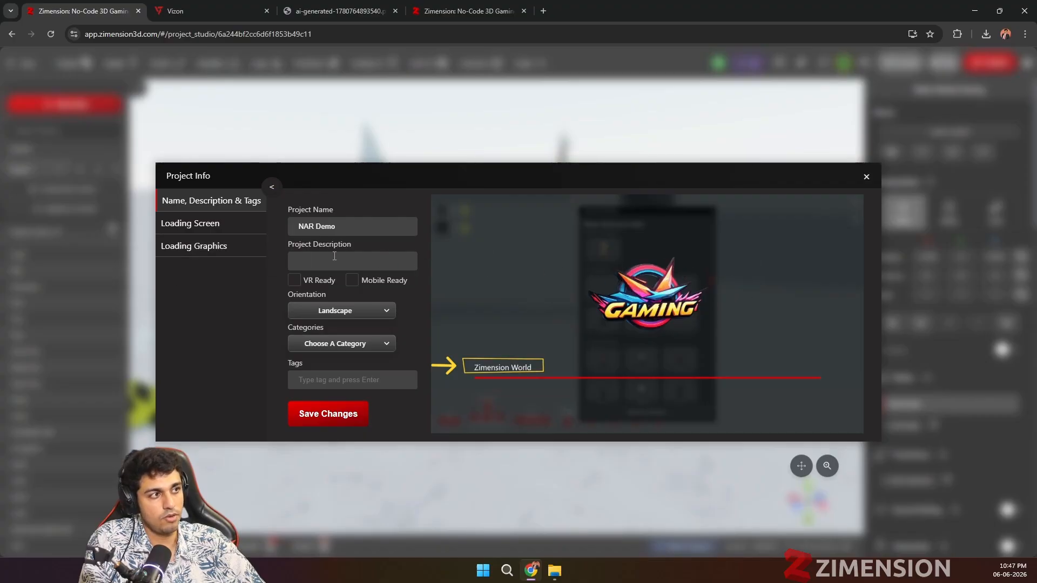
pyautogui.click(195, 223)
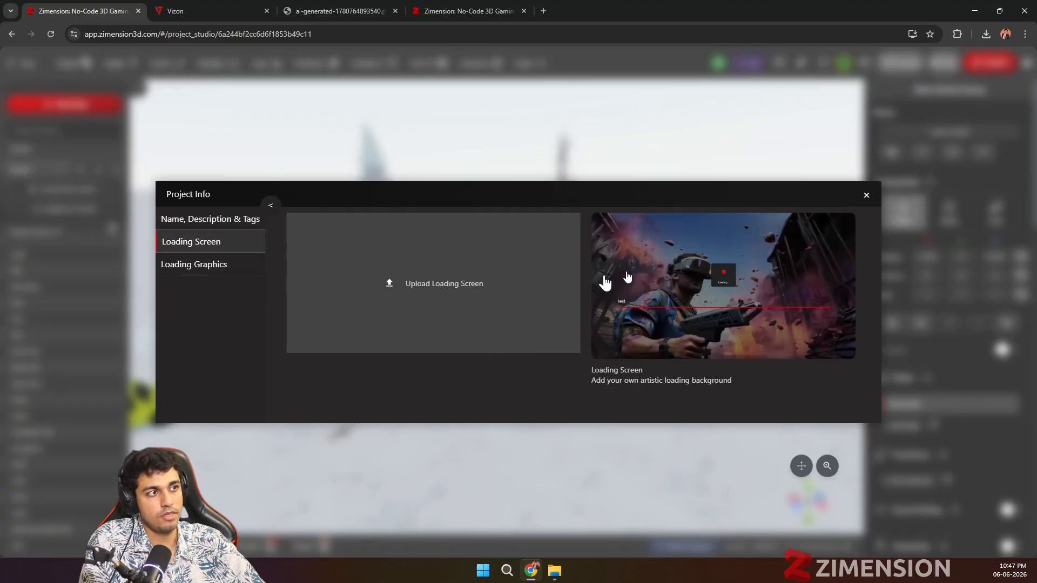
pyautogui.click(865, 196)
pyautogui.scroll(-5, 349, 310)
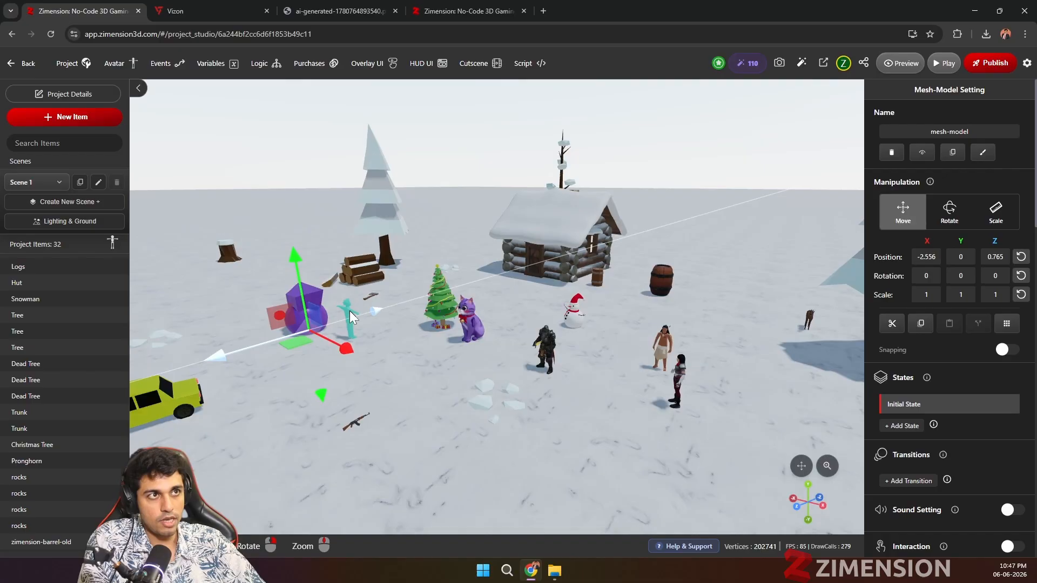
pyautogui.scroll(3, 389, 326)
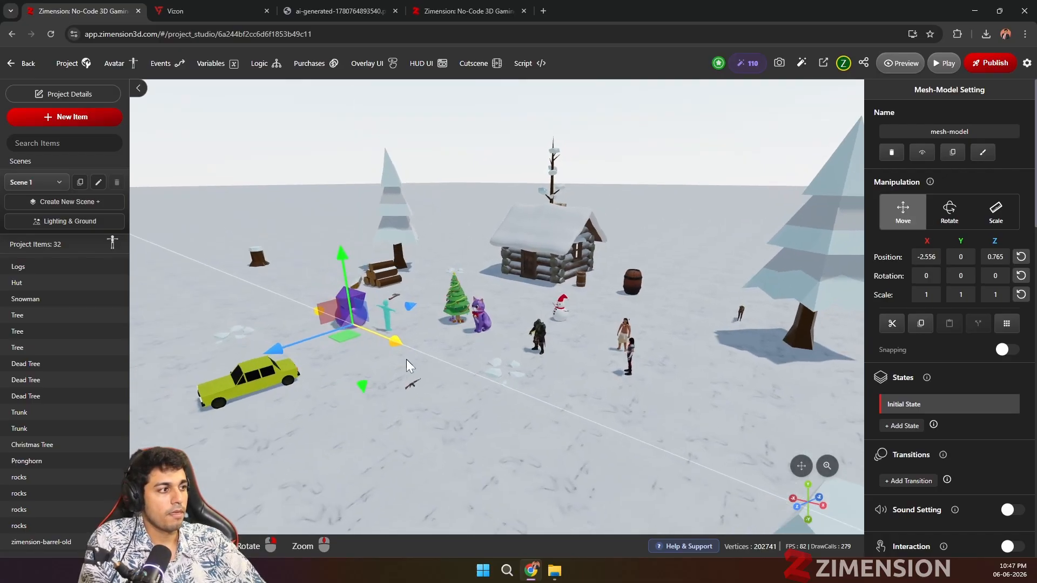
pyautogui.moveTo(406, 358); pyautogui.dragTo(413, 362, button='right')
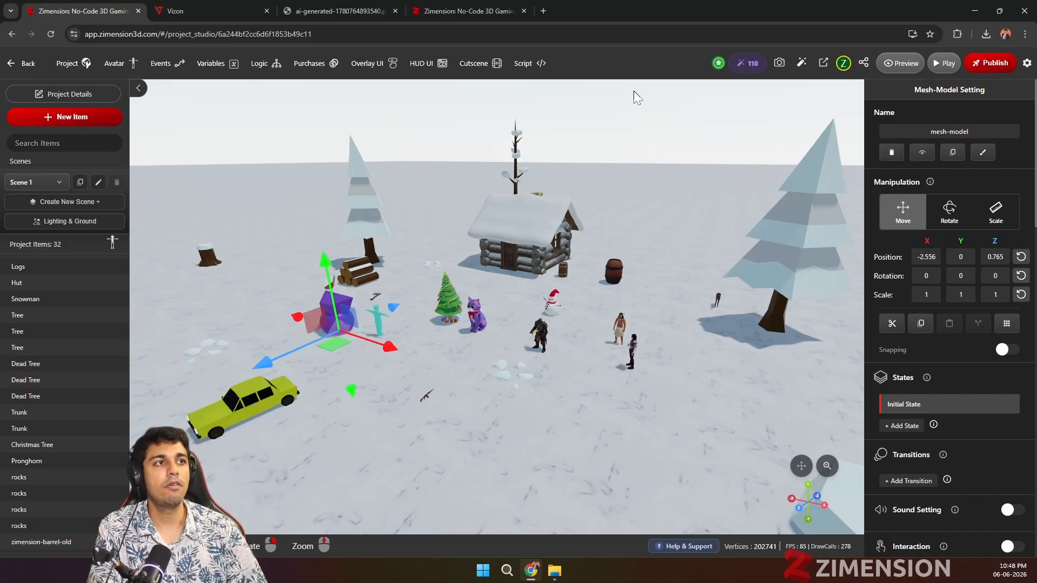
# Step: Start a new purchase to examine its fields and the events it can be shown on, and close it without adding
pyautogui.click(331, 70)
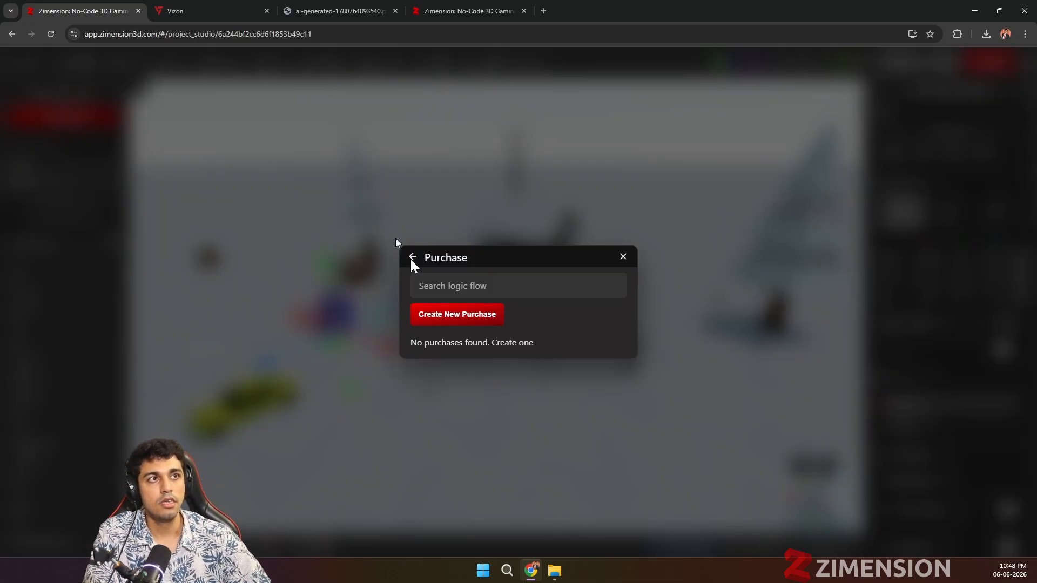
pyautogui.click(489, 324)
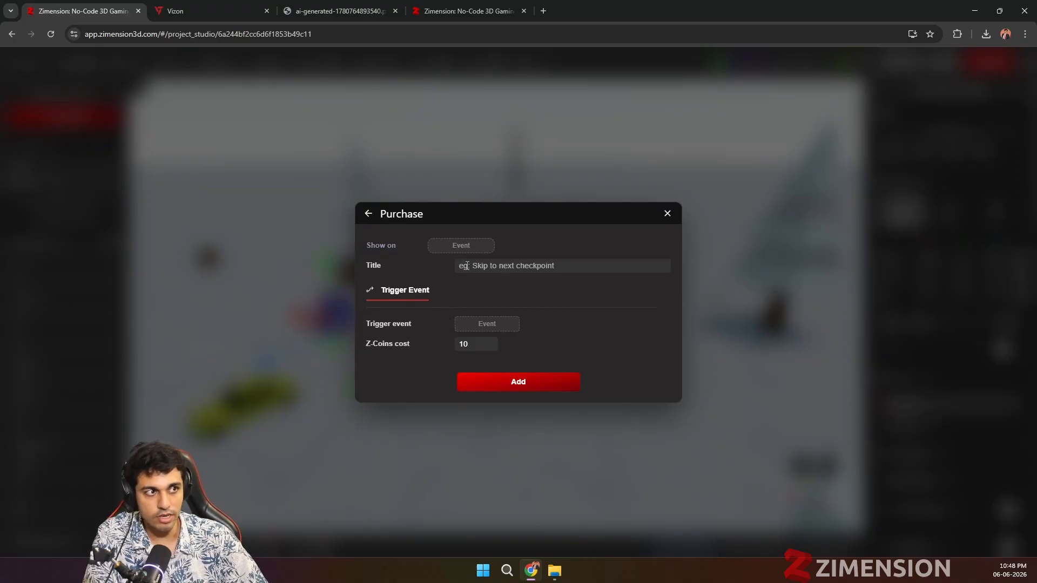
pyautogui.click(462, 245)
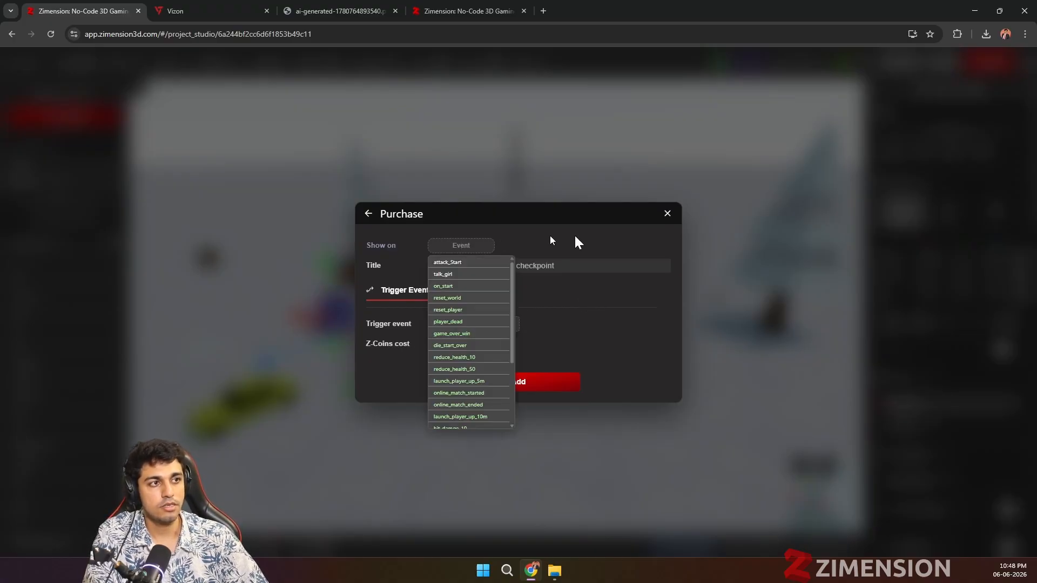
pyautogui.click(664, 217)
# Step: Make the Ak47 in the snow appear on a new event named show_gun
pyautogui.scroll(-2, 465, 371)
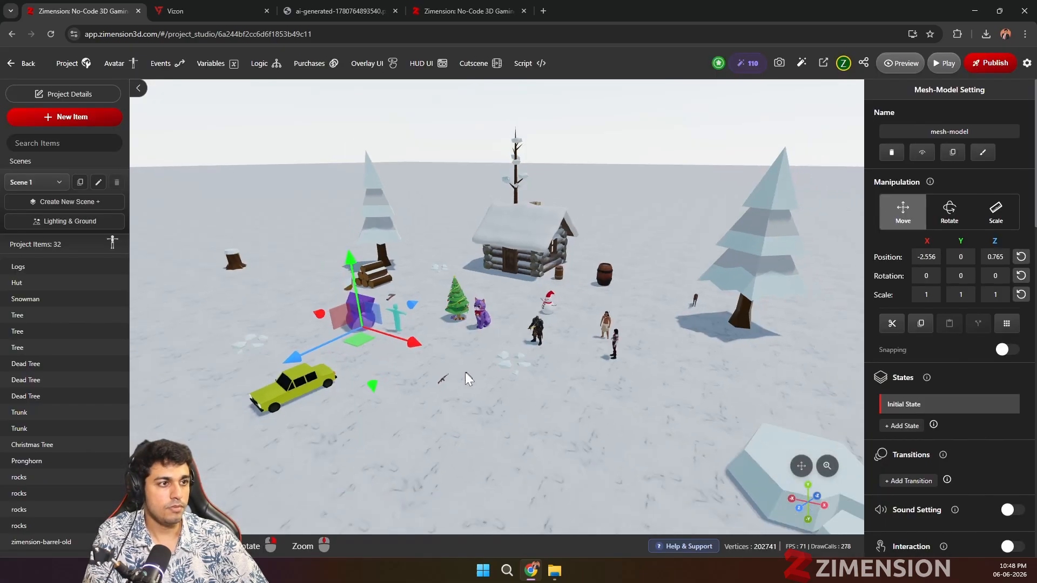
pyautogui.scroll(4, 459, 373)
pyautogui.moveTo(458, 372); pyautogui.dragTo(439, 325)
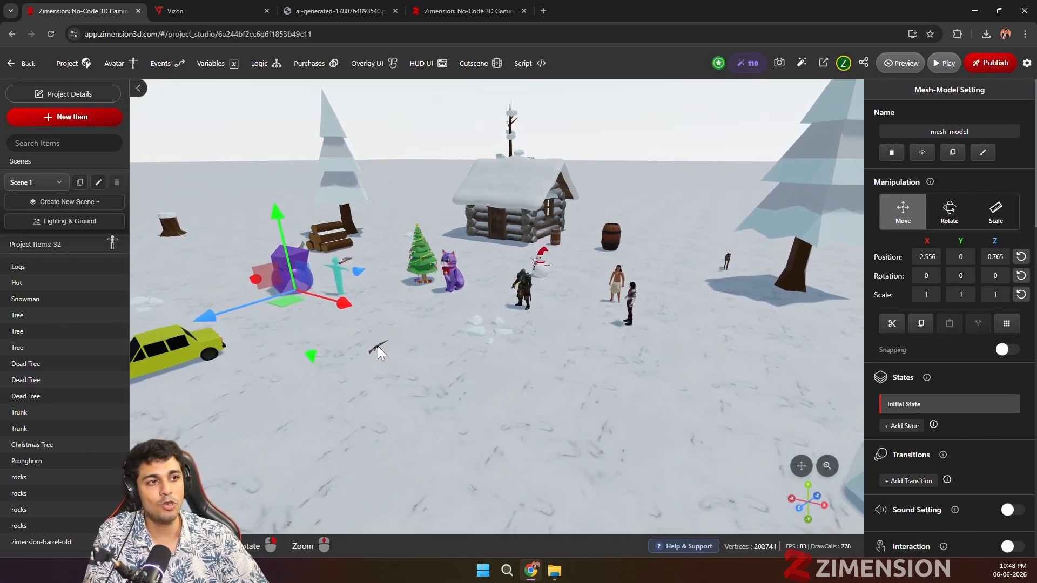
pyautogui.click(377, 346)
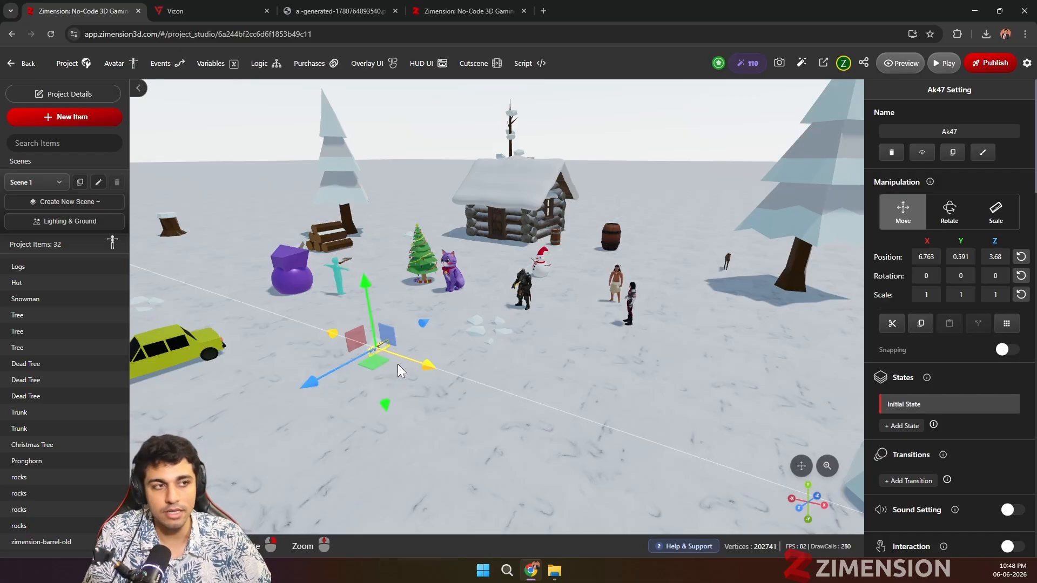
pyautogui.moveTo(399, 364); pyautogui.dragTo(400, 316)
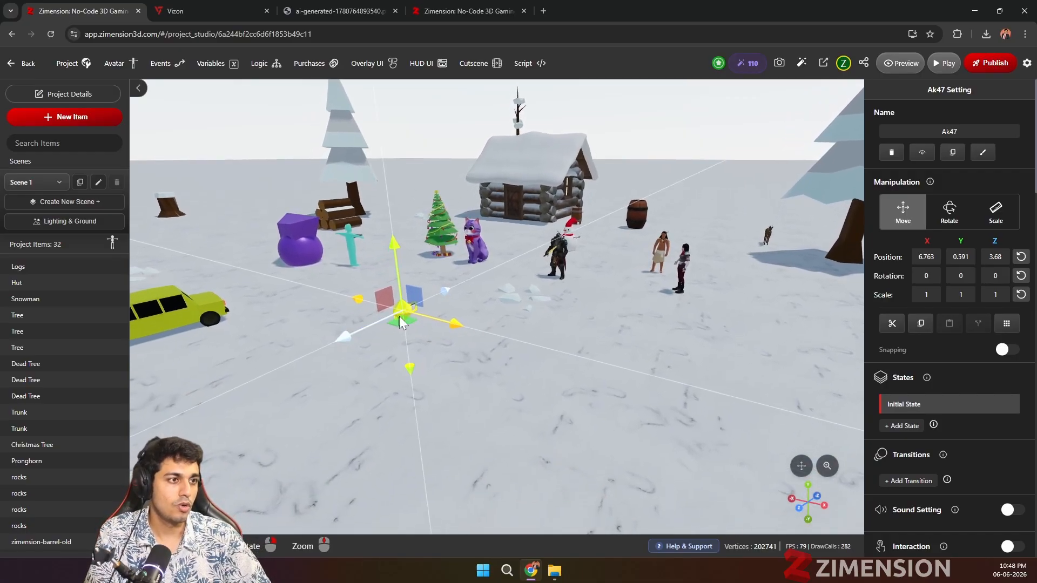
pyautogui.scroll(-10, 903, 381)
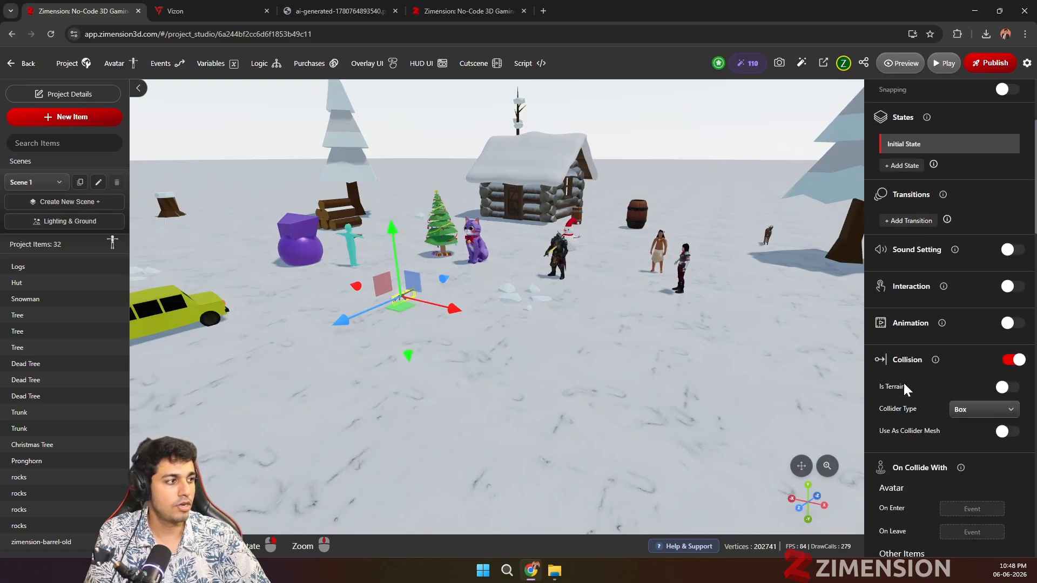
pyautogui.click(960, 340)
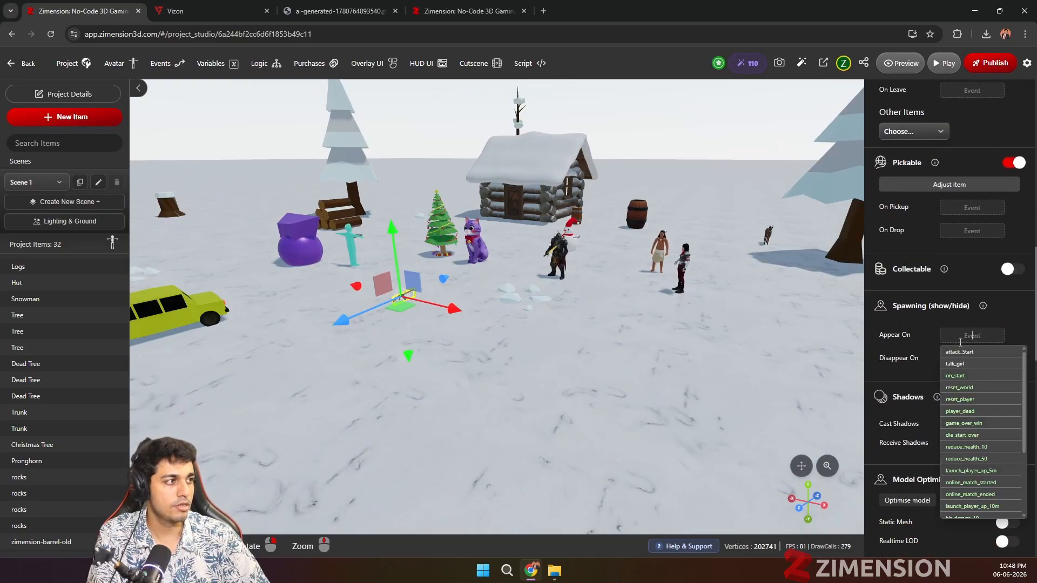
pyautogui.write('show_gun')
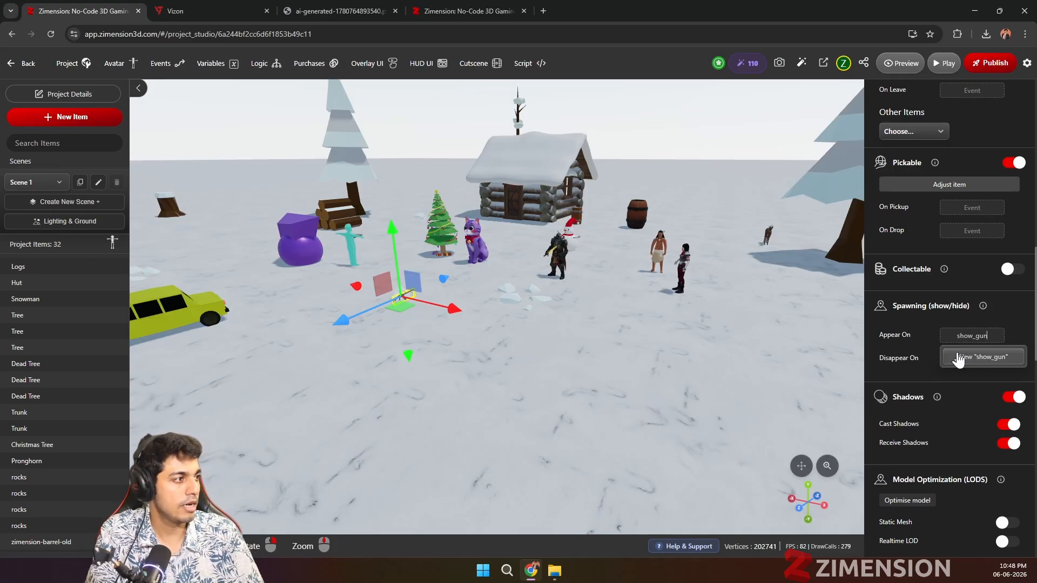
pyautogui.click(959, 357)
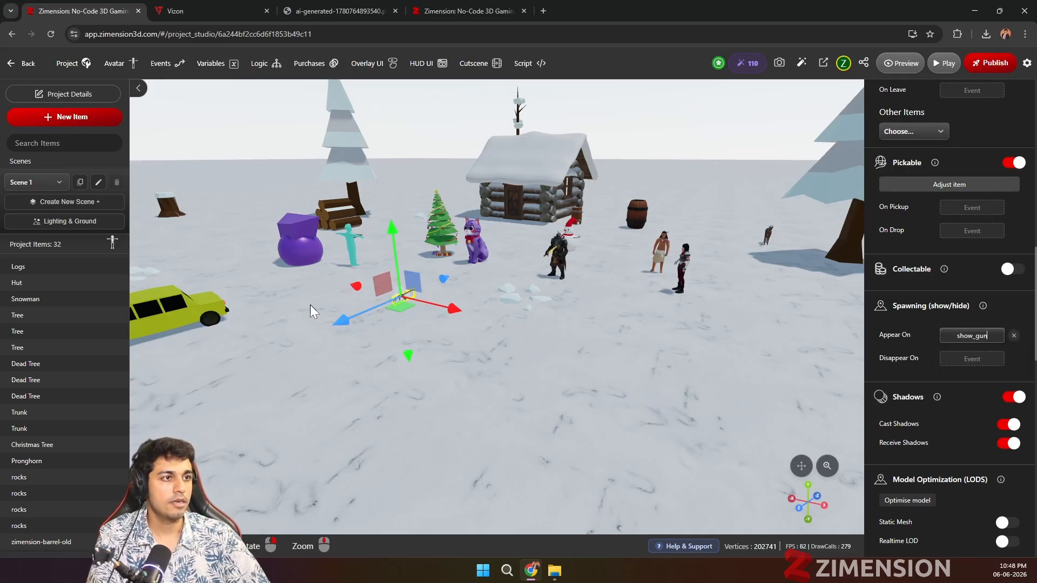
# Step: Add a Simple Box from the library items to the project near the Ak47
pyautogui.moveTo(390, 231); pyautogui.dragTo(392, 226)
pyautogui.scroll(2, 390, 300)
pyautogui.moveTo(425, 298); pyautogui.dragTo(439, 301)
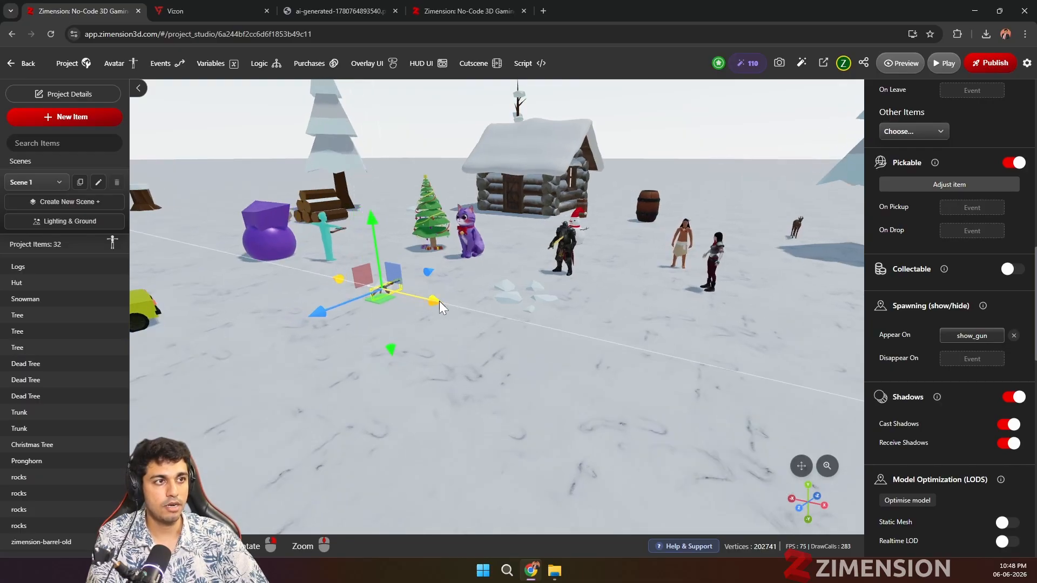
pyautogui.click(99, 122)
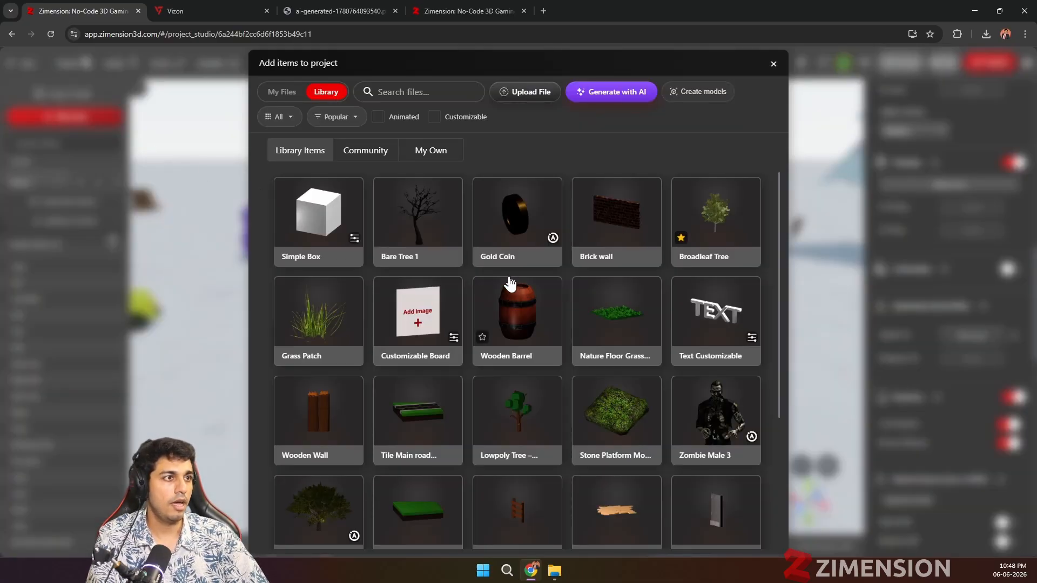
pyautogui.scroll(-3, 507, 323)
pyautogui.scroll(3, 506, 323)
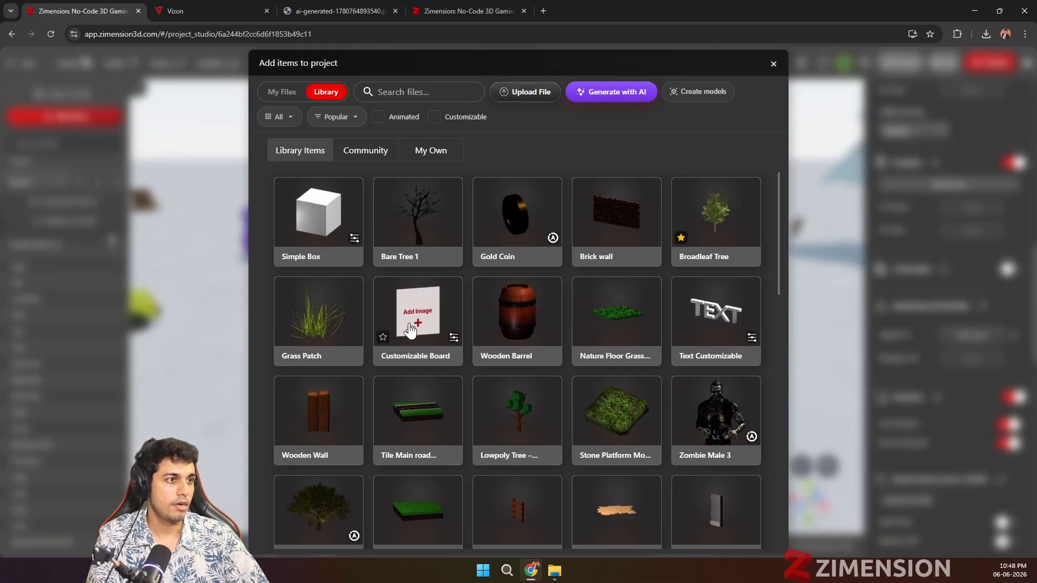
pyautogui.click(312, 222)
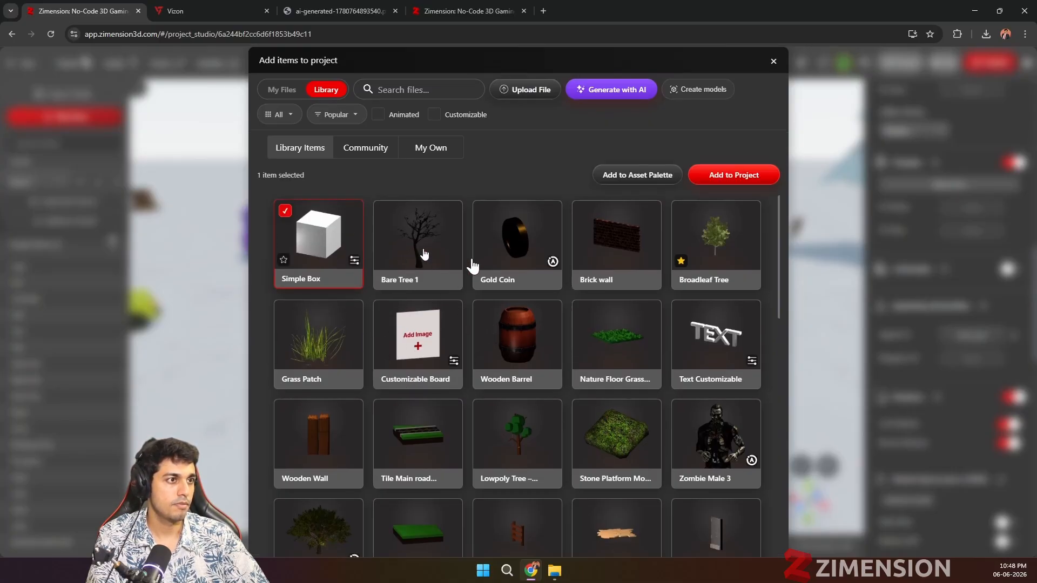
pyautogui.click(713, 180)
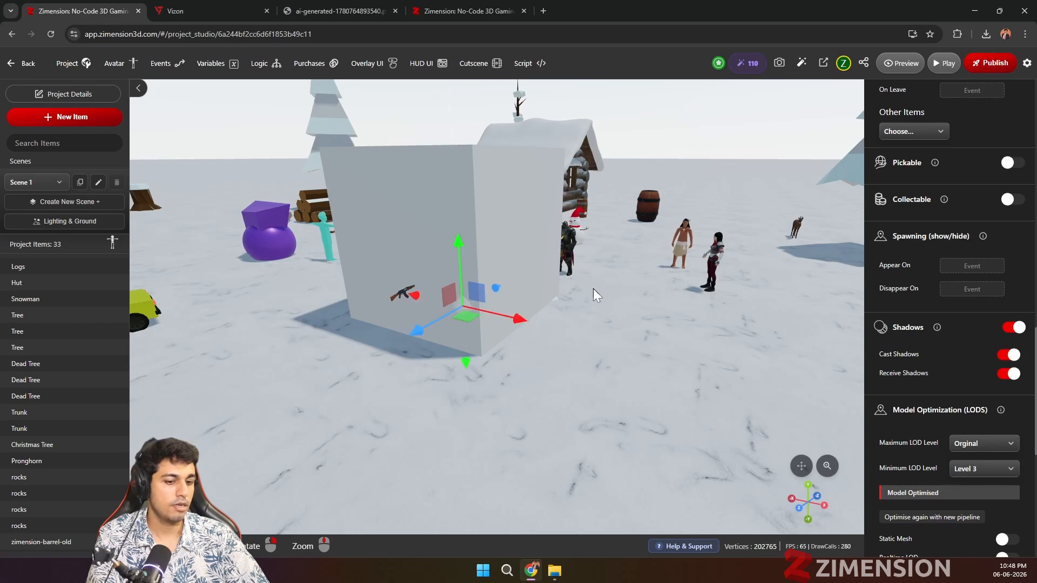
# Step: Scale the new box down to a small cube and set its color to dark red #9b0303
pyautogui.press('r')
pyautogui.moveTo(459, 245); pyautogui.dragTo(460, 297)
pyautogui.scroll(10, 941, 213)
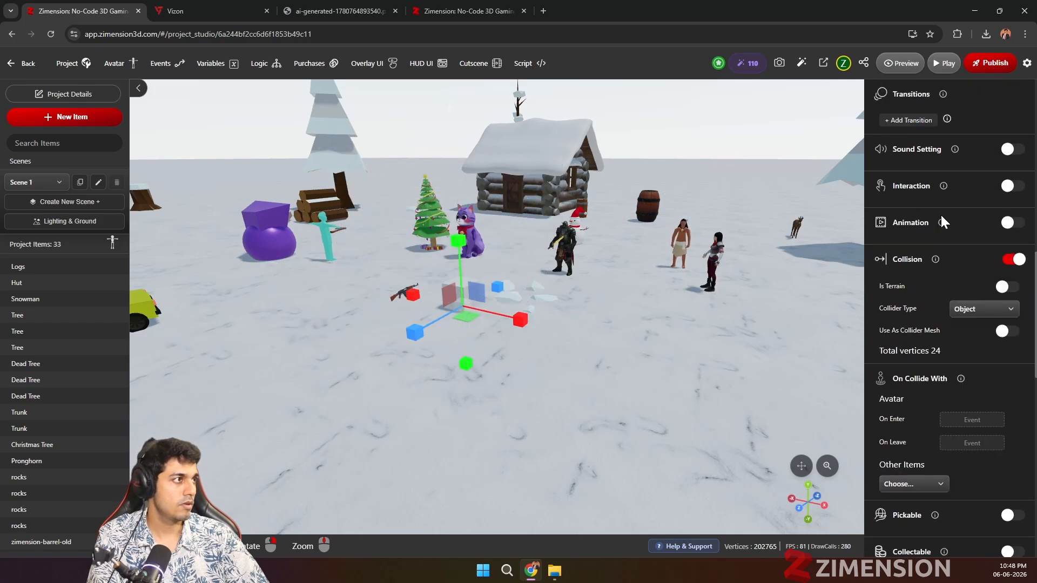
pyautogui.scroll(1, 940, 205)
pyautogui.click(967, 219)
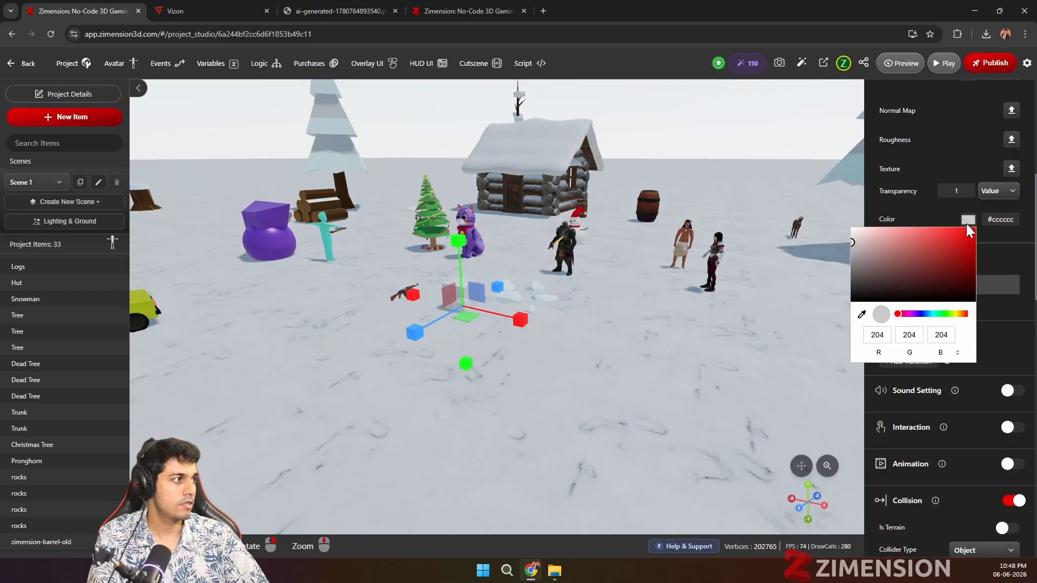
pyautogui.click(954, 251)
pyautogui.click(970, 254)
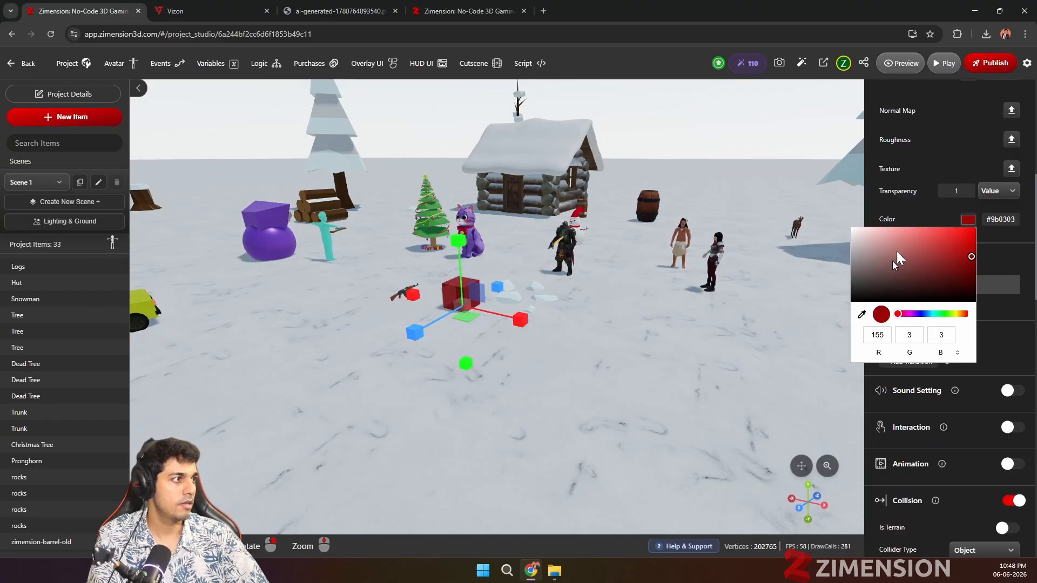
# Step: Move the red box away from the Ak47 and raise it above the ground, to position X 4.727, Y 0.47, Z 3.545
pyautogui.click(940, 157)
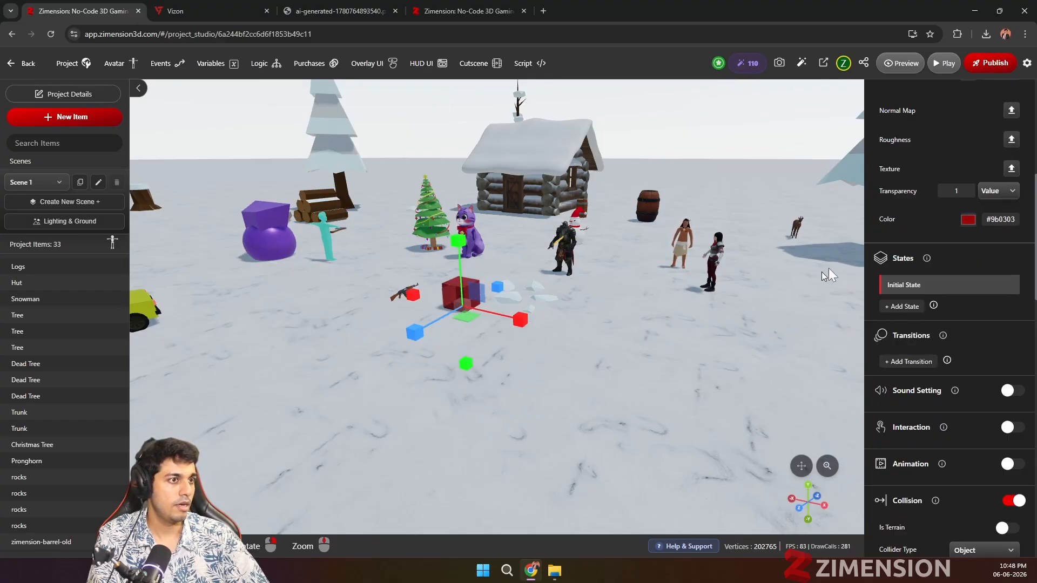
pyautogui.scroll(6, 930, 219)
pyautogui.click(902, 175)
pyautogui.moveTo(515, 322); pyautogui.dragTo(434, 300)
pyautogui.moveTo(330, 319); pyautogui.dragTo(247, 375)
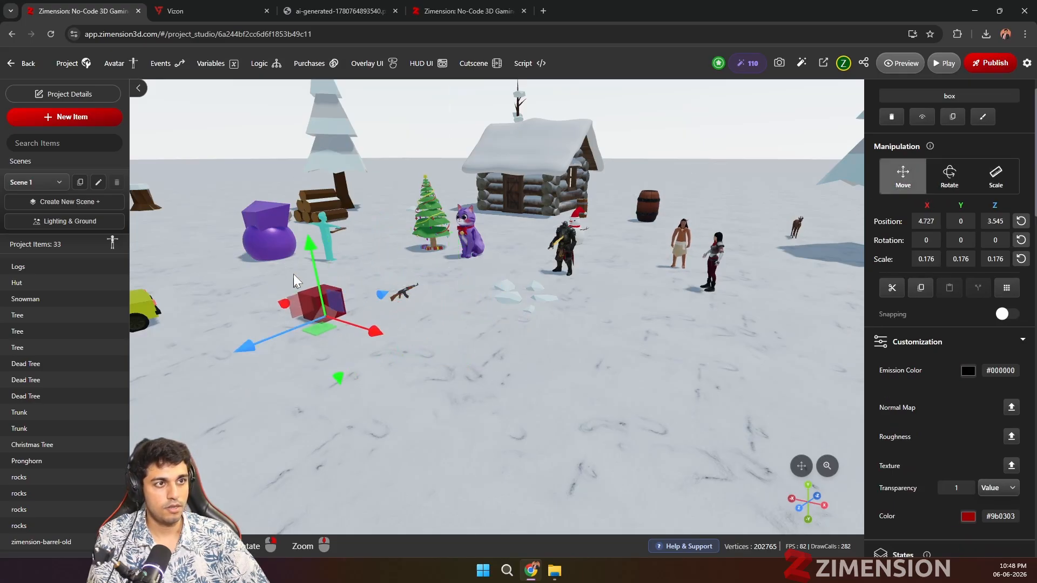
pyautogui.moveTo(311, 238); pyautogui.dragTo(309, 229)
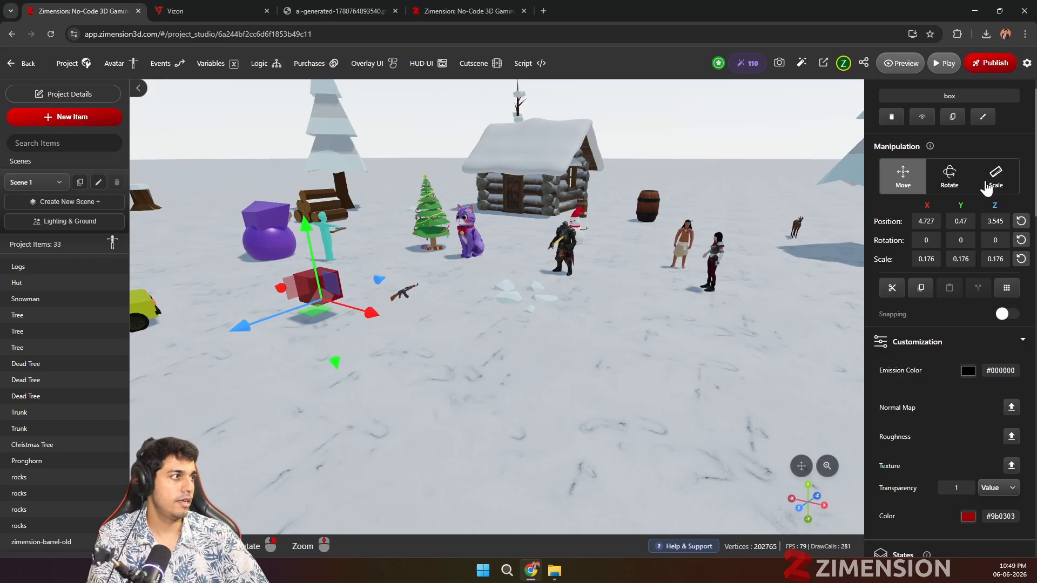
# Step: Add a second state to the red box and check it against the Initial State
pyautogui.scroll(-4, 925, 388)
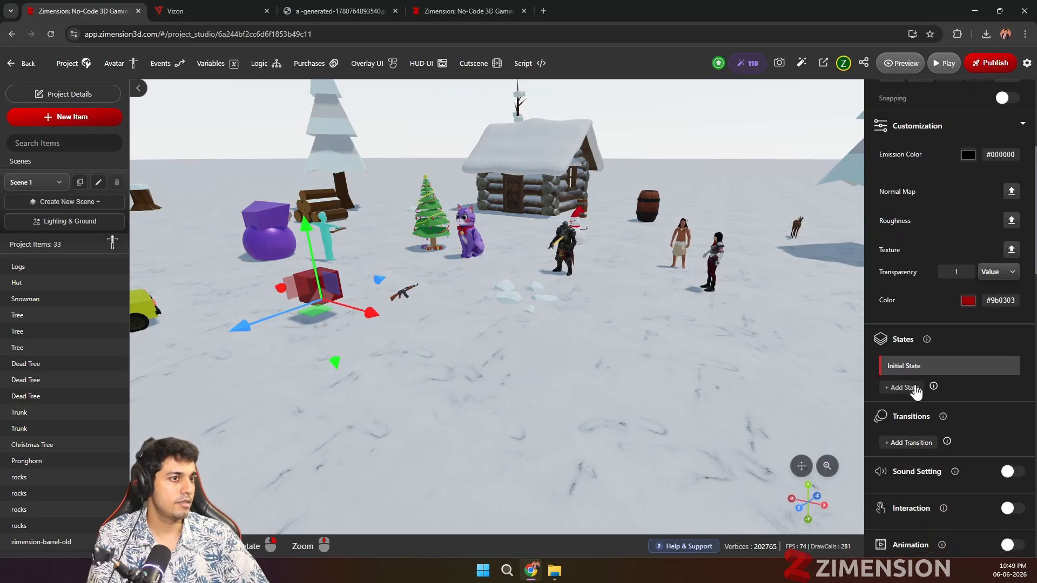
pyautogui.click(916, 387)
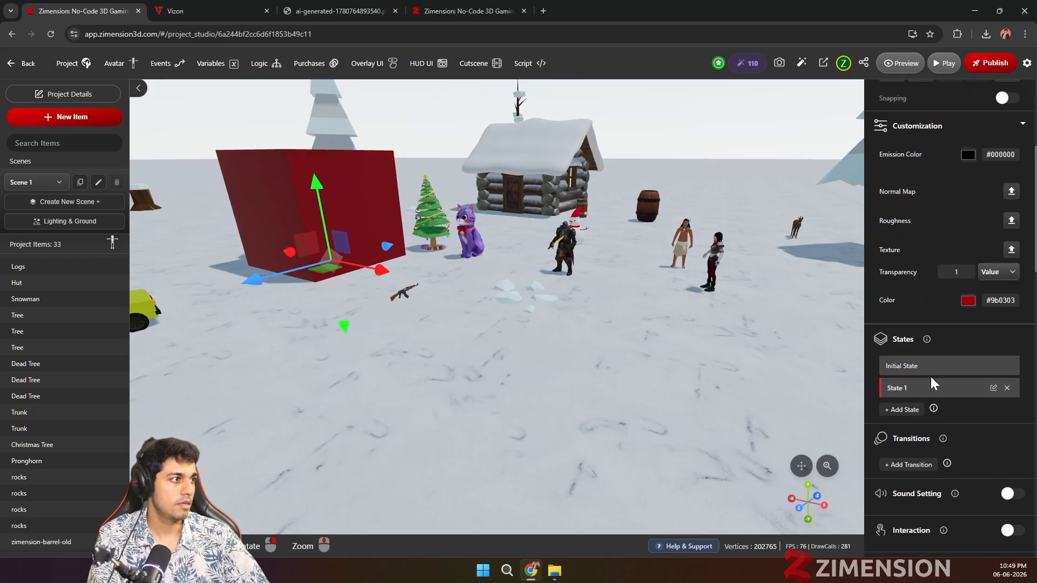
pyautogui.click(930, 367)
pyautogui.click(914, 389)
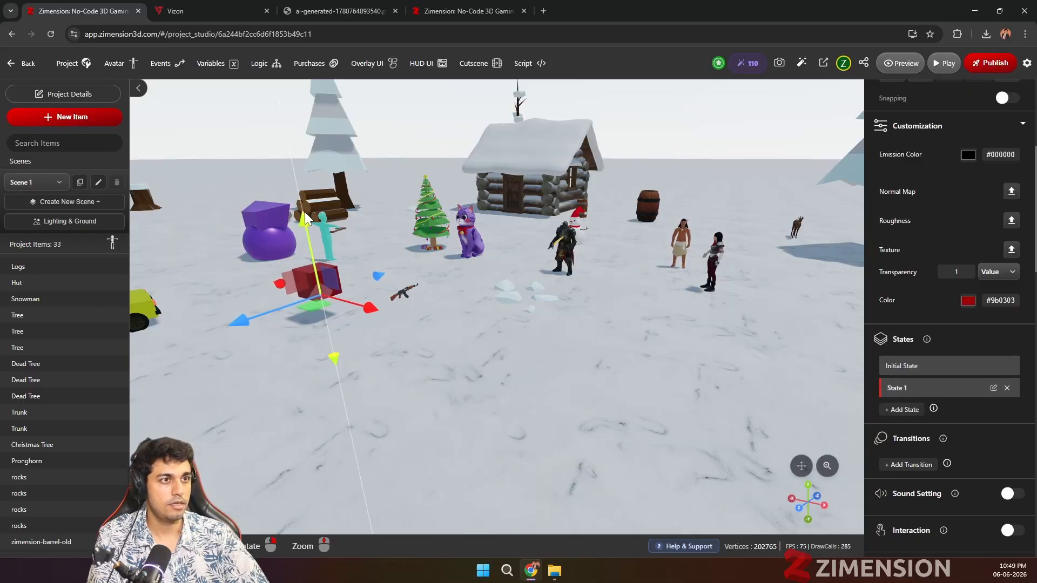
# Step: Add a transition to the box with an Initial State step and a State 1 step, each lasting 1
pyautogui.scroll(-1, 886, 426)
pyautogui.click(910, 408)
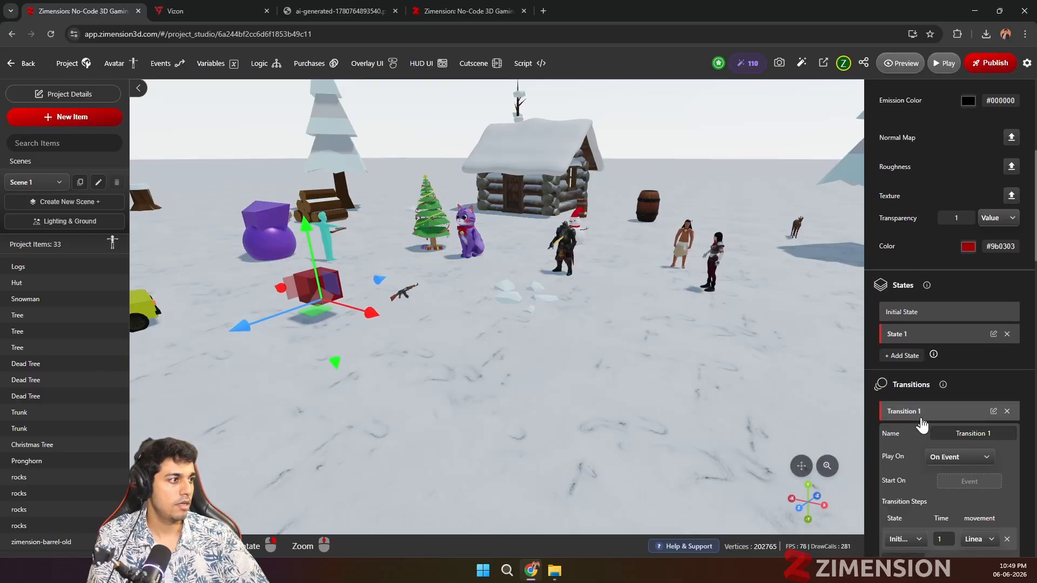
pyautogui.scroll(-2, 921, 432)
pyautogui.click(912, 454)
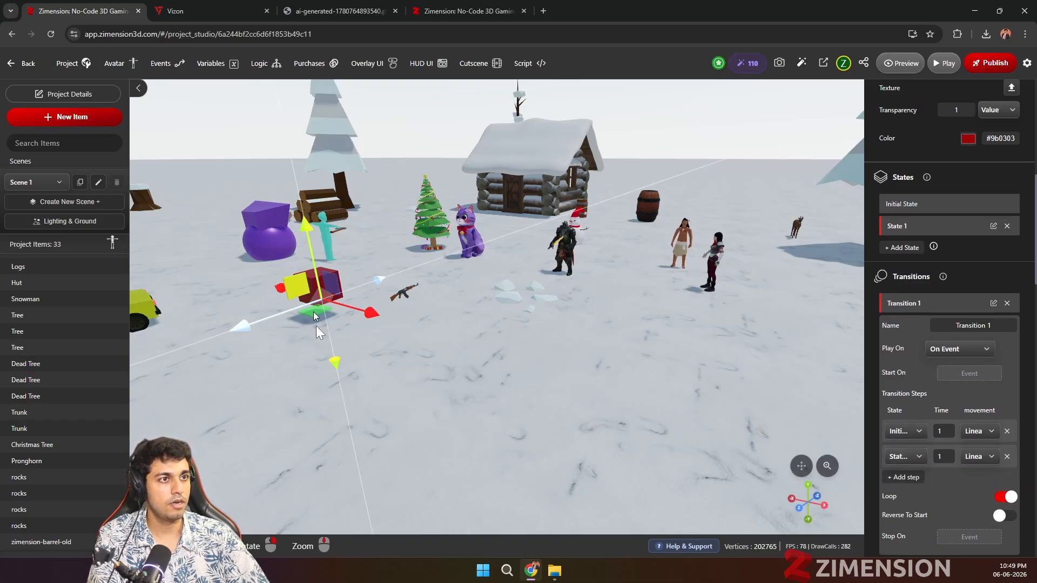
# Step: Raise the box higher in State 1 than in its Initial State, and return to the Initial State
pyautogui.click(922, 208)
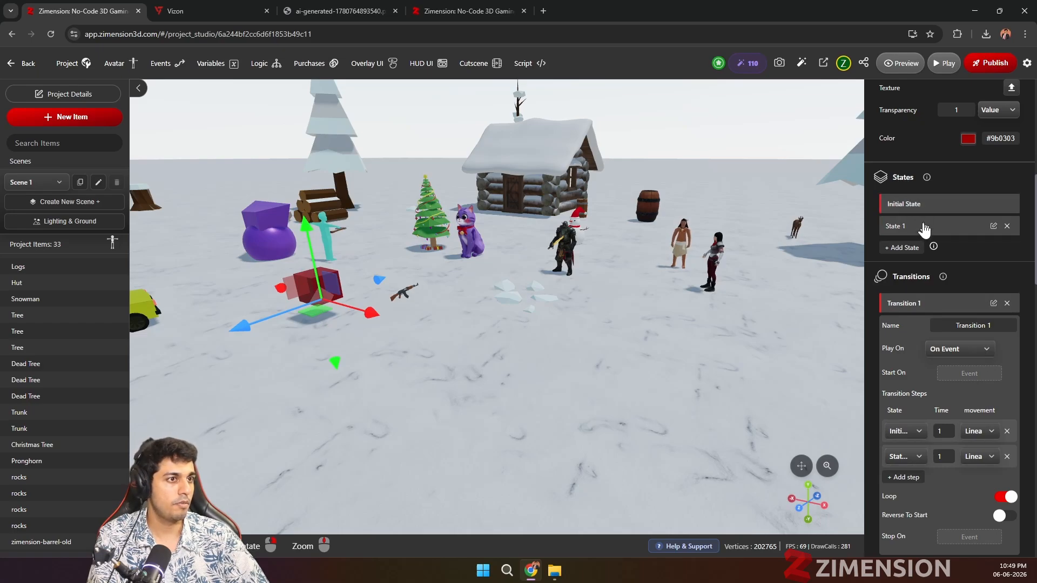
pyautogui.click(923, 227)
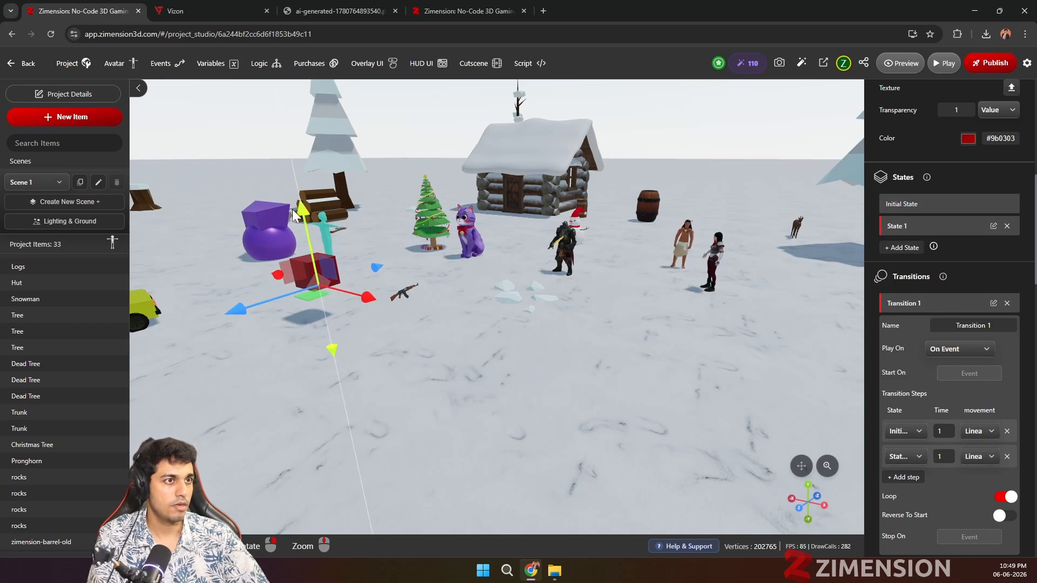
pyautogui.moveTo(299, 216); pyautogui.dragTo(295, 190)
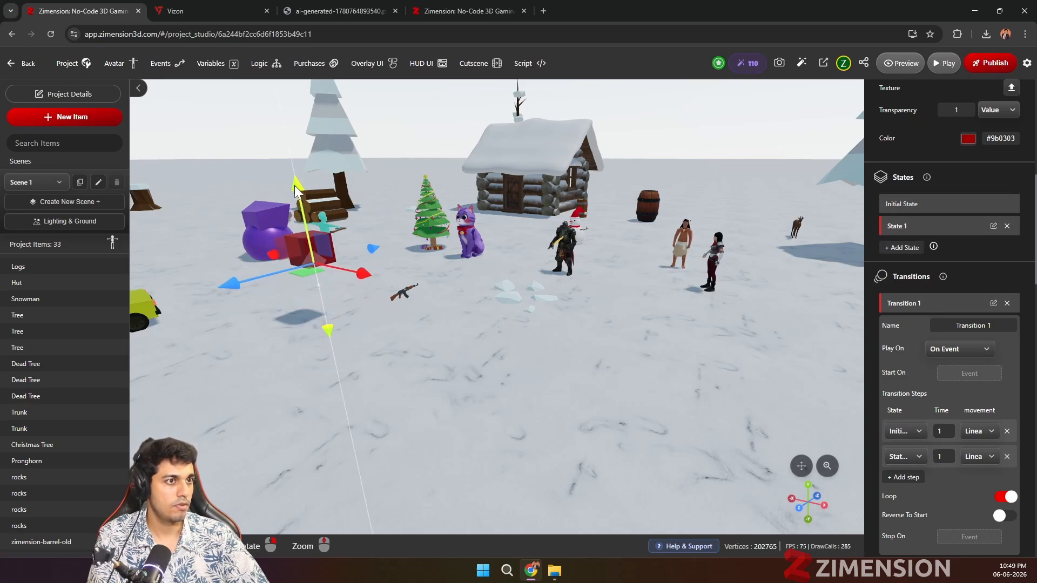
pyautogui.click(918, 205)
# Step: Make the box's Transition 1 start on the on_start event
pyautogui.scroll(-1, 919, 460)
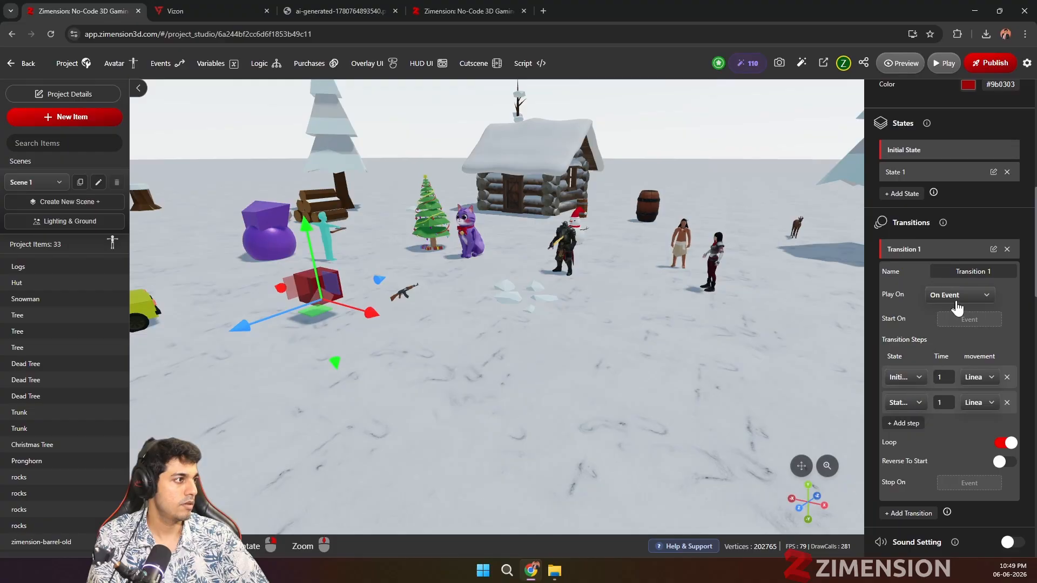
pyautogui.click(969, 320)
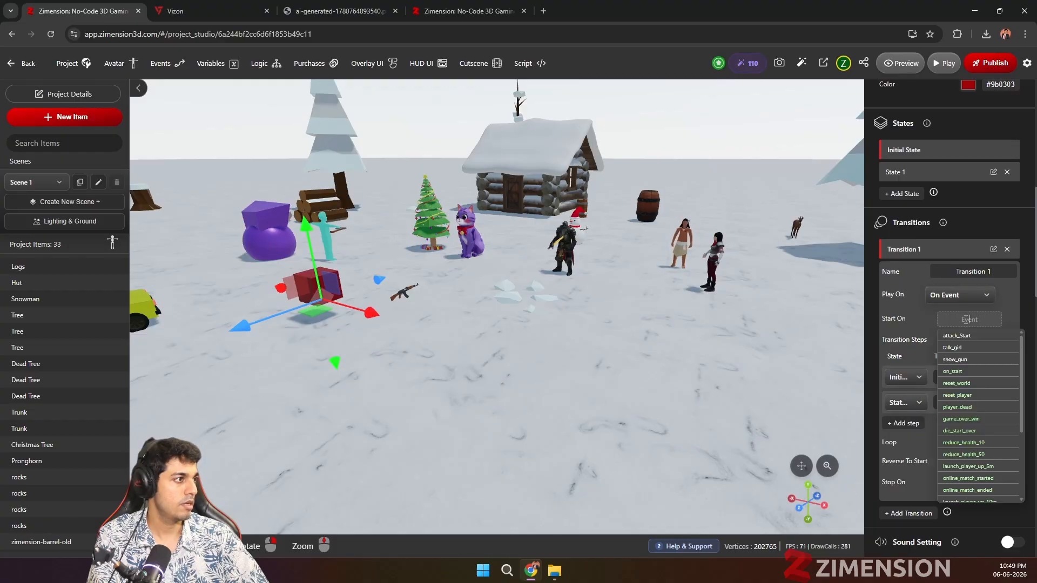
pyautogui.click(980, 371)
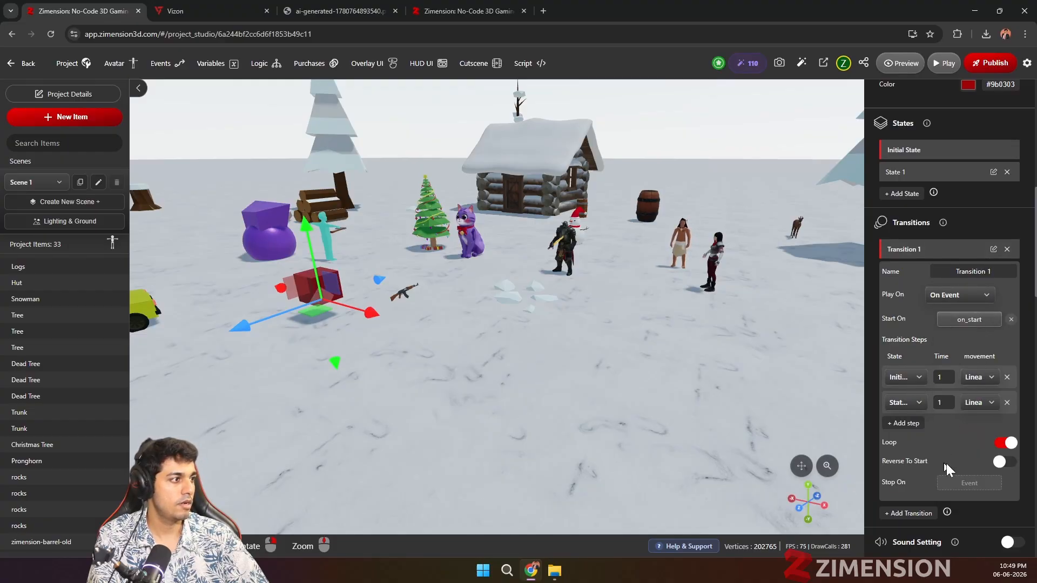
# Step: Make the avatar's collision with the box trigger a new event named show_pricing on entering
pyautogui.scroll(5, 958, 281)
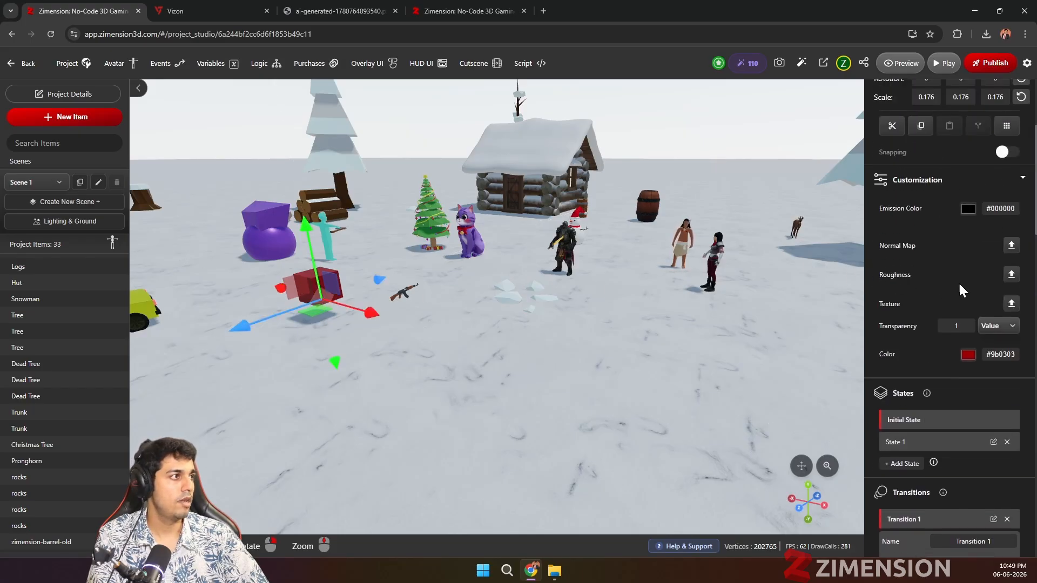
pyautogui.scroll(-4, 988, 326)
pyautogui.scroll(-8, 988, 326)
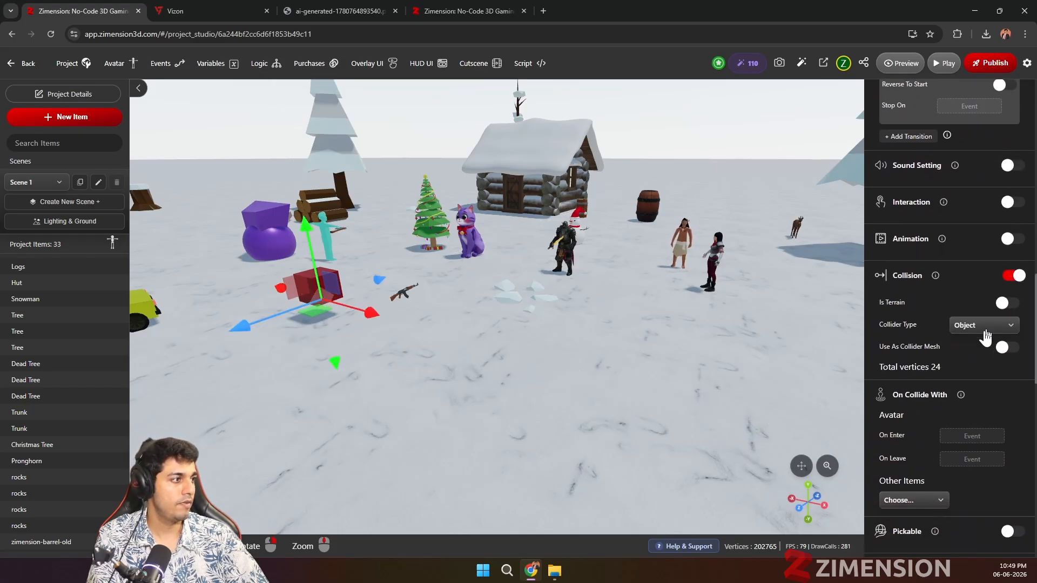
pyautogui.scroll(-3, 967, 338)
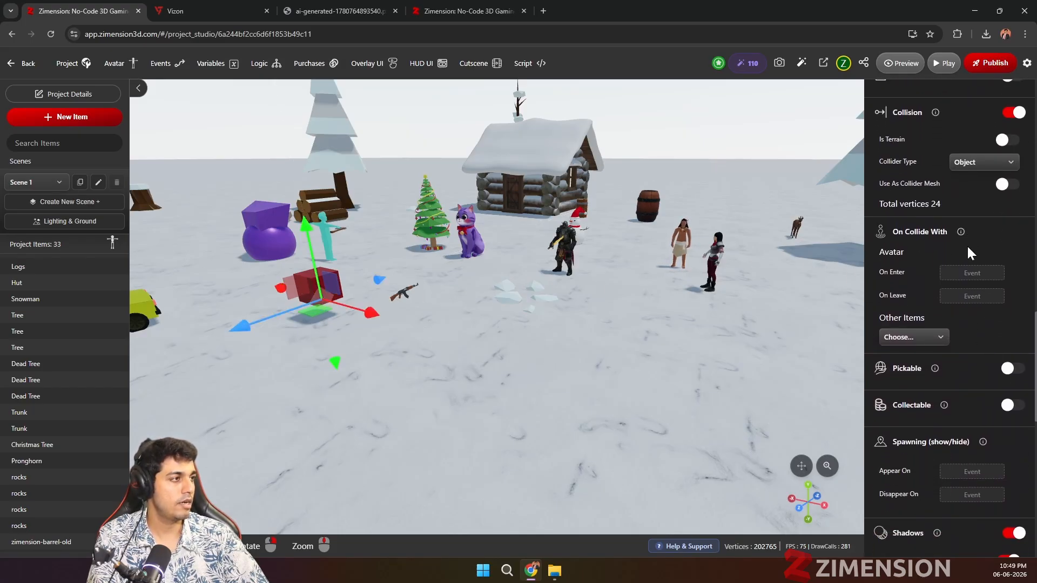
pyautogui.click(965, 275)
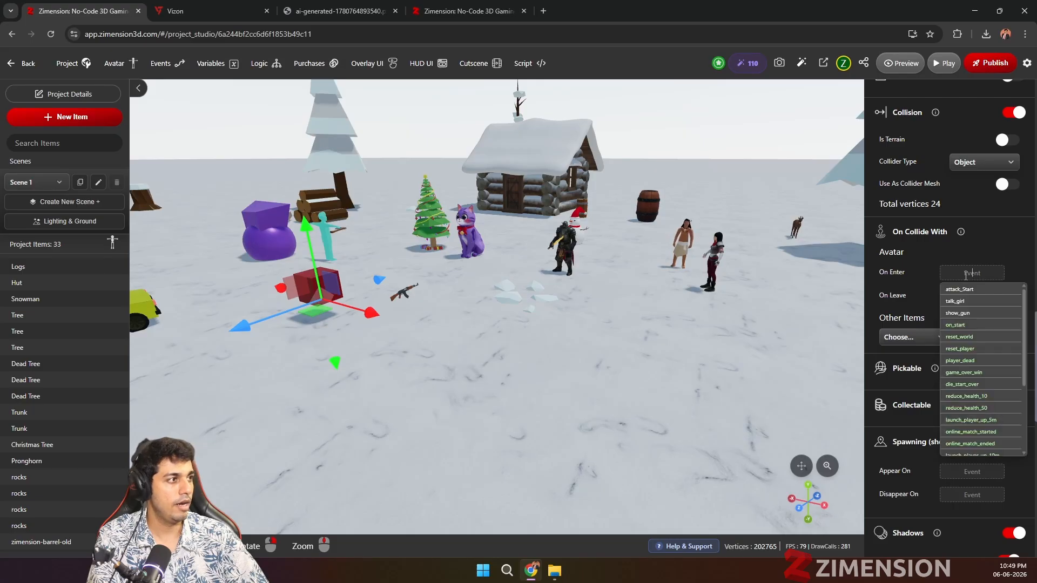
pyautogui.click(960, 313)
pyautogui.doubleClick(981, 271)
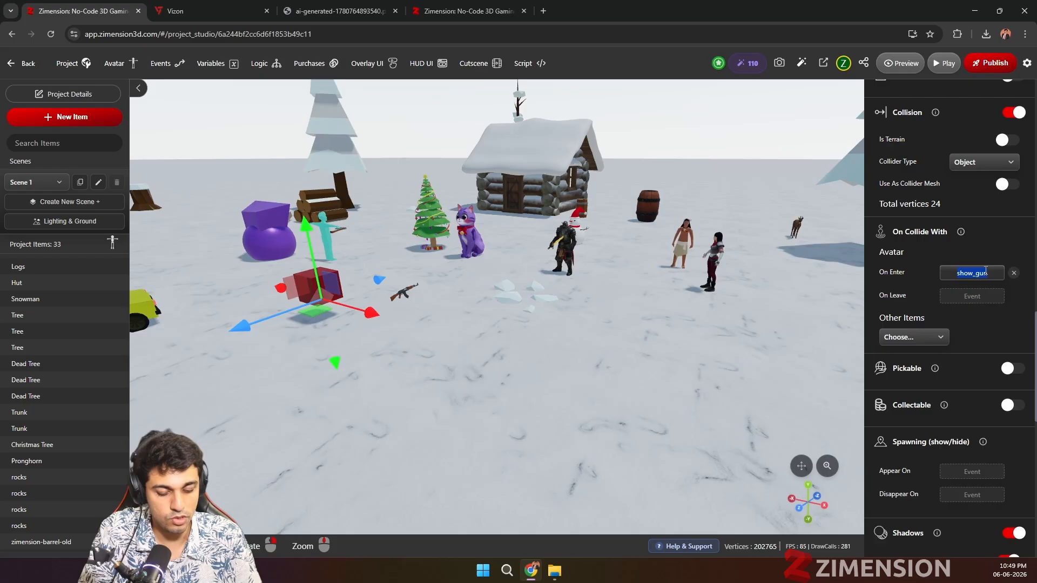
pyautogui.write('show_pricing')
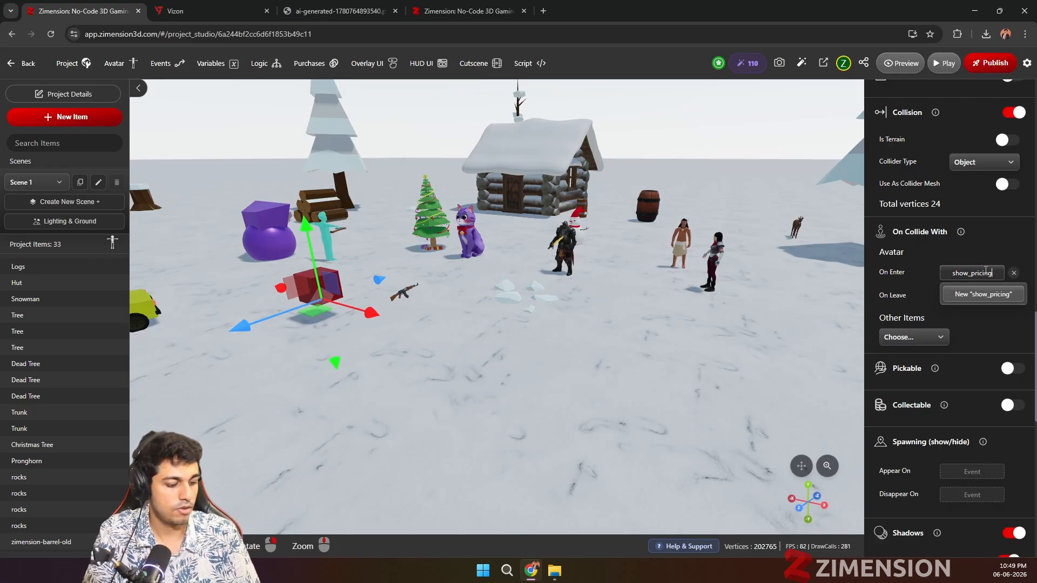
pyautogui.click(983, 294)
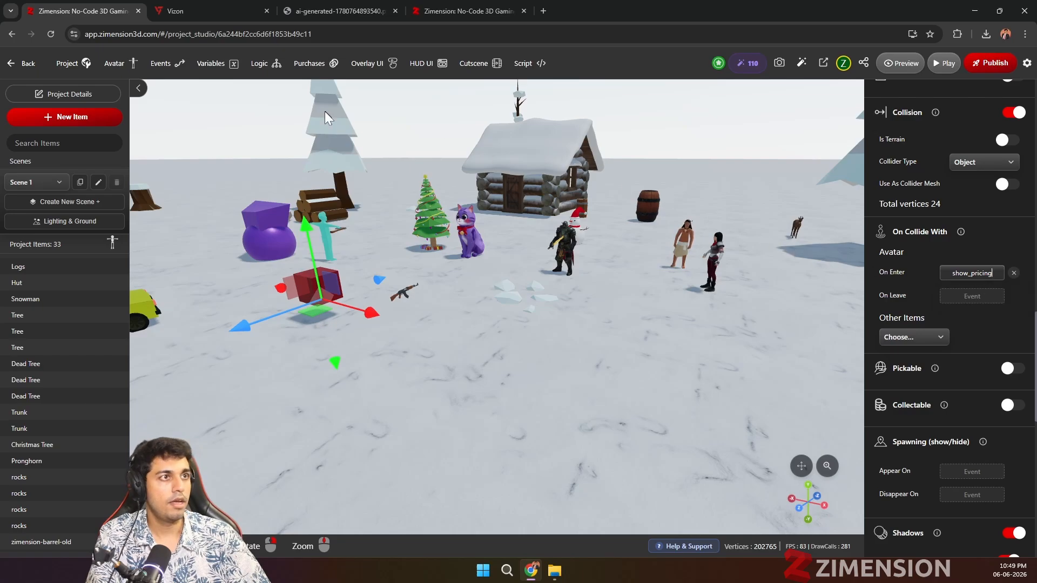
# Step: Create a purchase shown on show_pricing that triggers show_gun at a cost of 5 Z-Coins, and close the purchase list
pyautogui.click(301, 67)
pyautogui.click(435, 315)
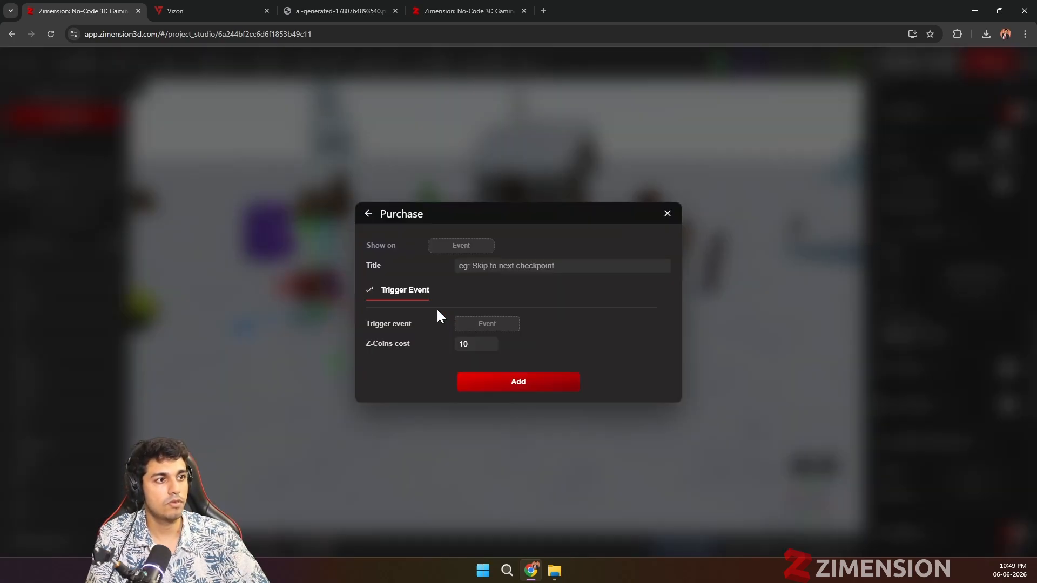
pyautogui.click(441, 246)
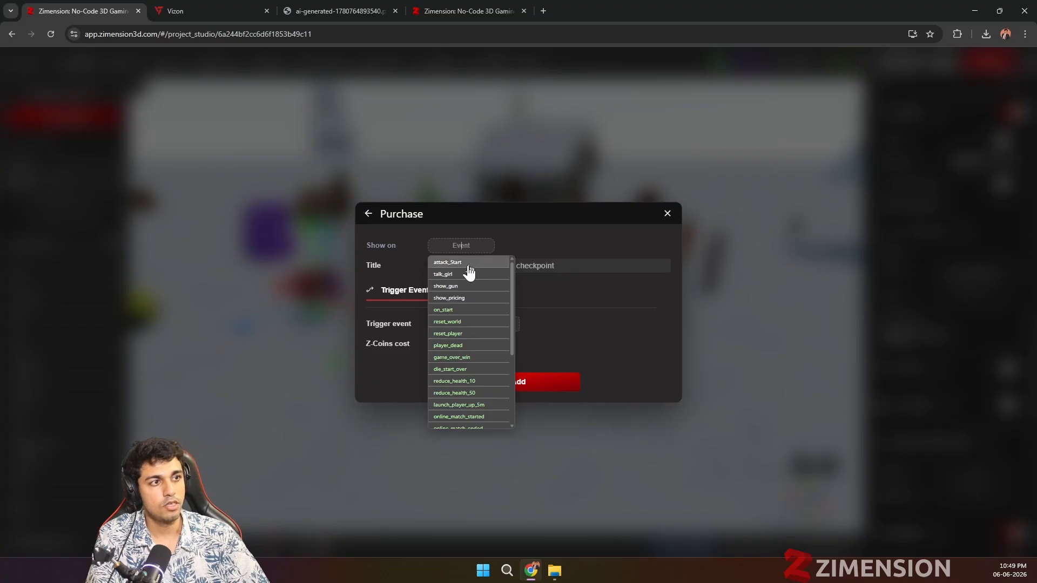
pyautogui.click(456, 298)
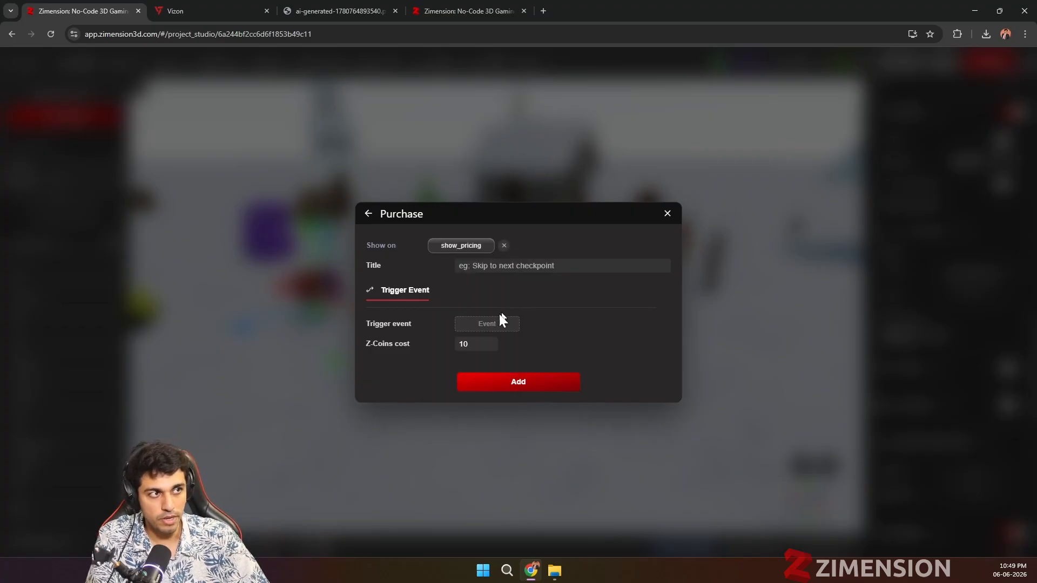
pyautogui.click(472, 322)
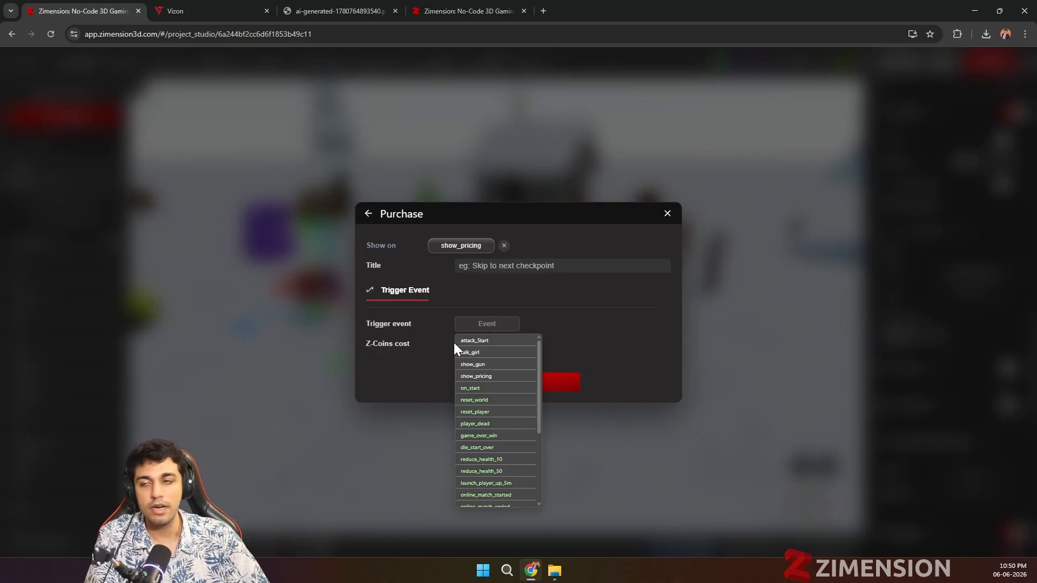
pyautogui.click(476, 364)
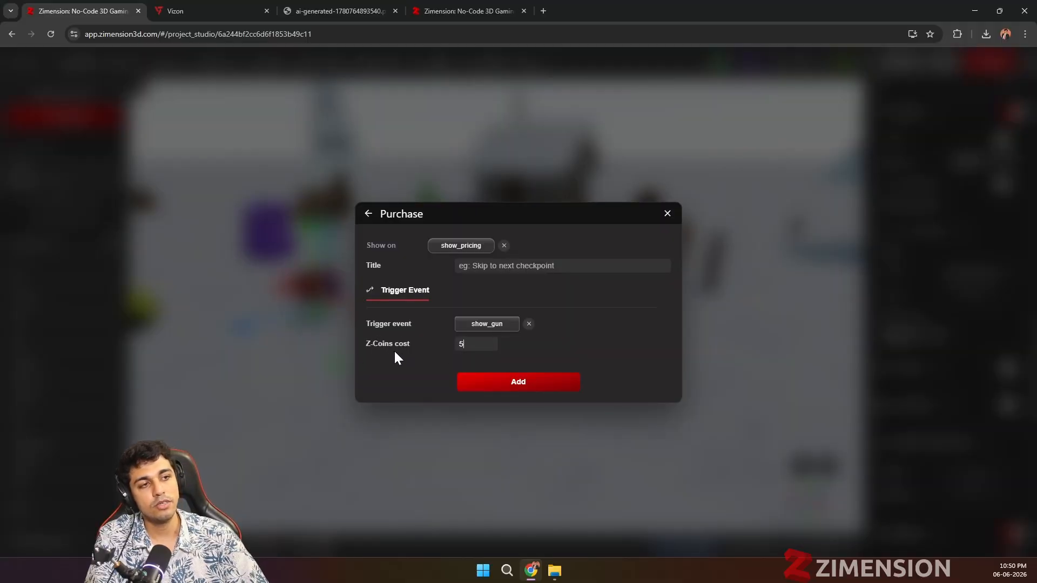
pyautogui.click(517, 386)
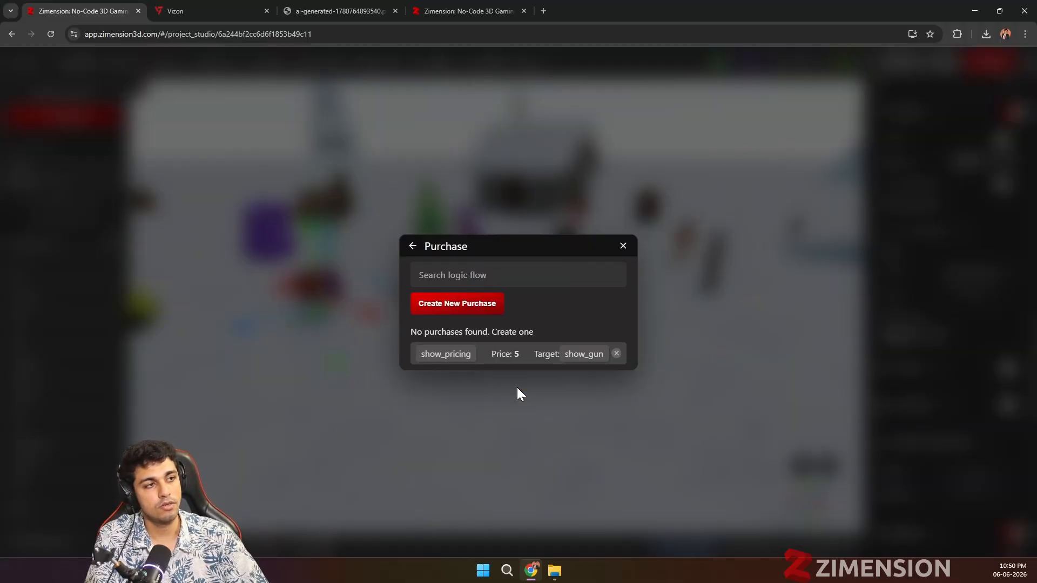
pyautogui.click(624, 247)
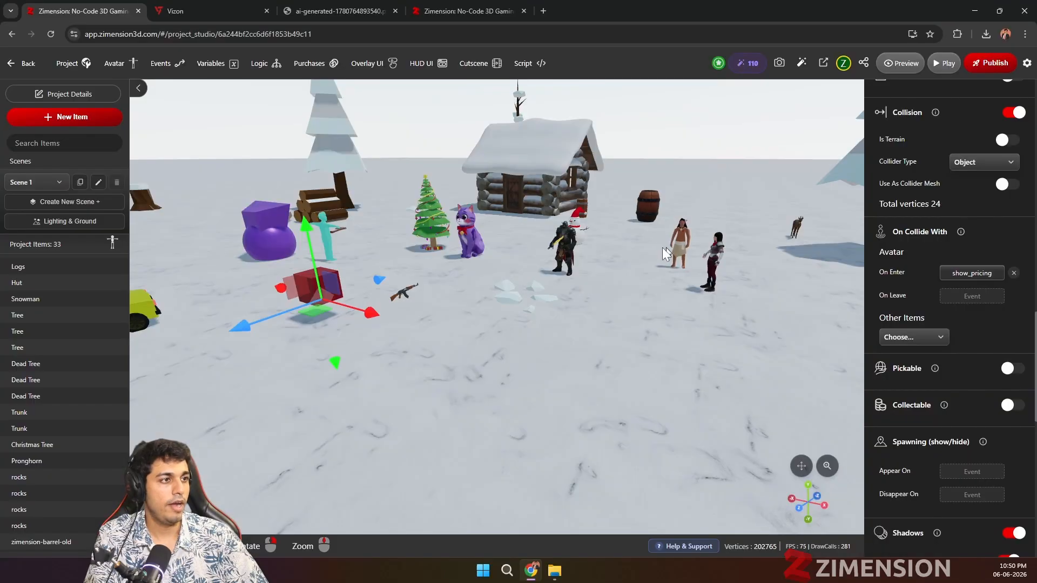
# Step: Play-test the game and walk the avatar into the floating red box to bring up the purchase offer
pyautogui.click(942, 63)
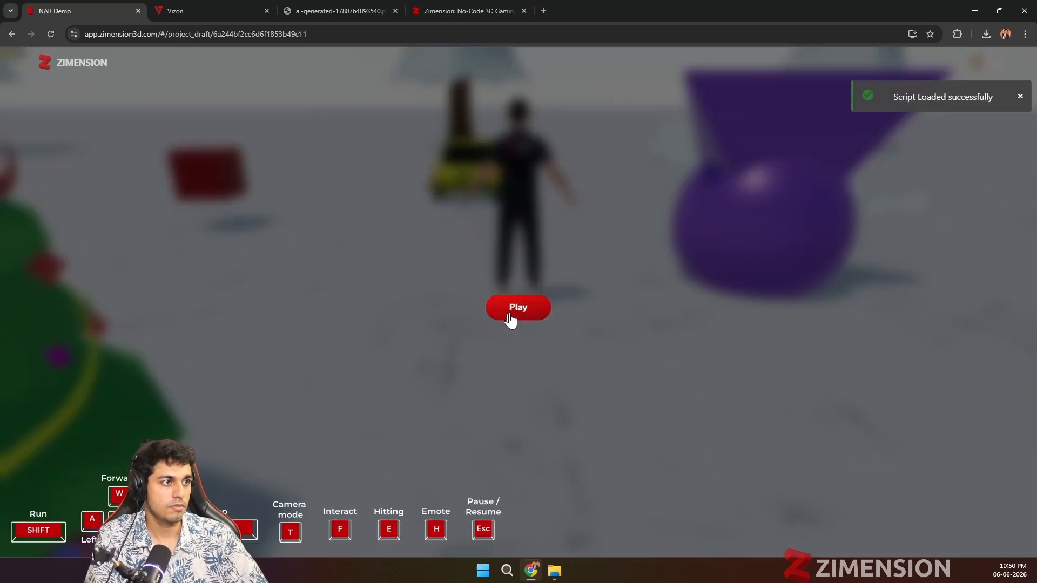
pyautogui.click(509, 316)
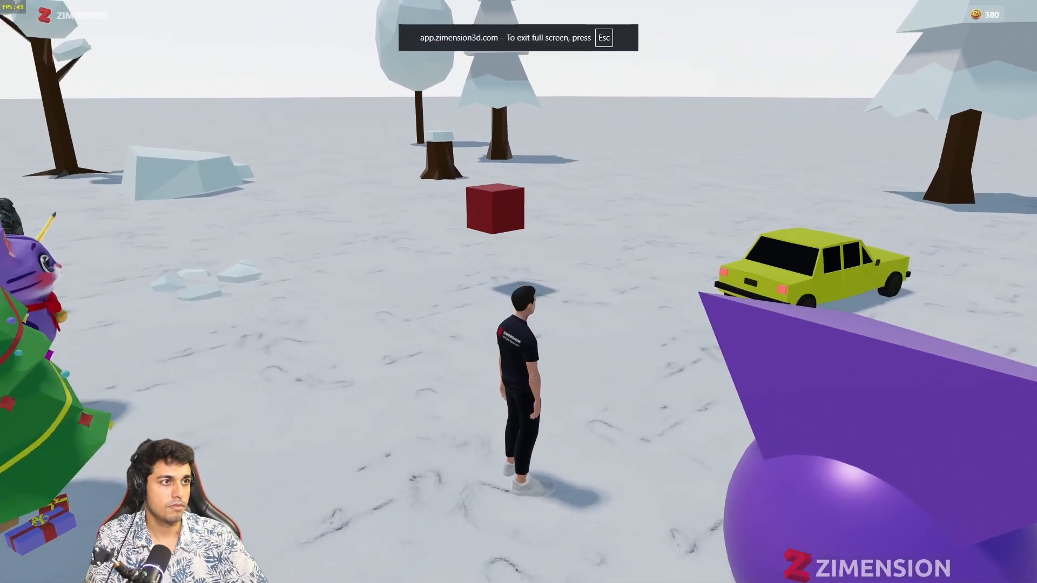
pyautogui.press('w')
pyautogui.press('d')
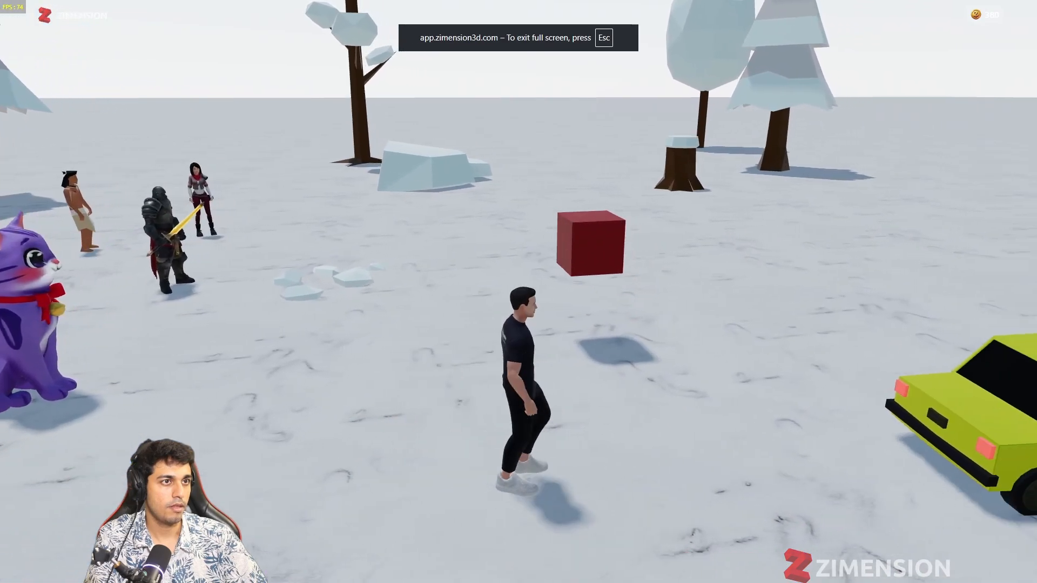
pyautogui.press('s')
pyautogui.press('d')
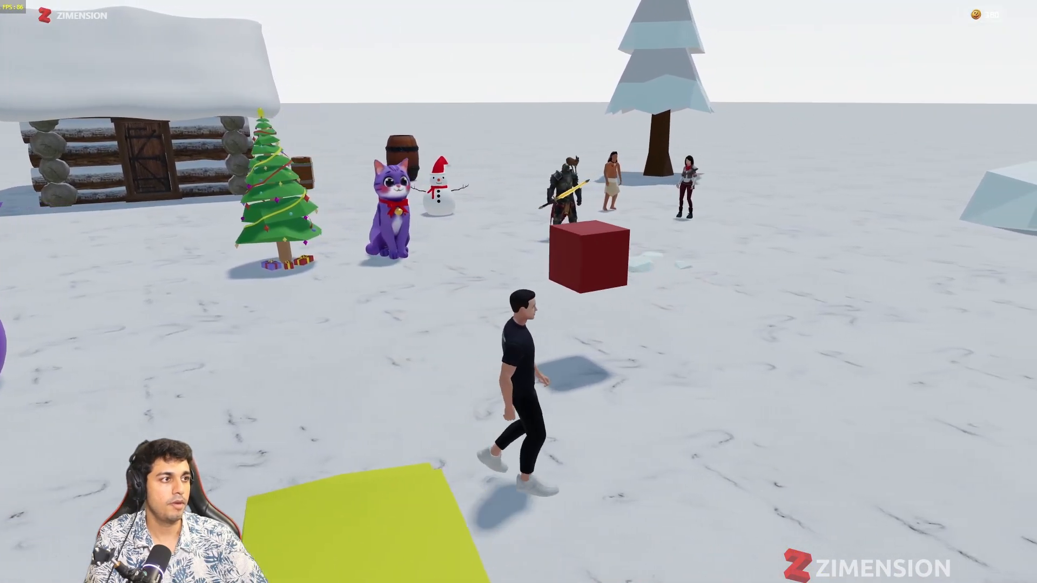
pyautogui.press('w')
pyautogui.press('w')
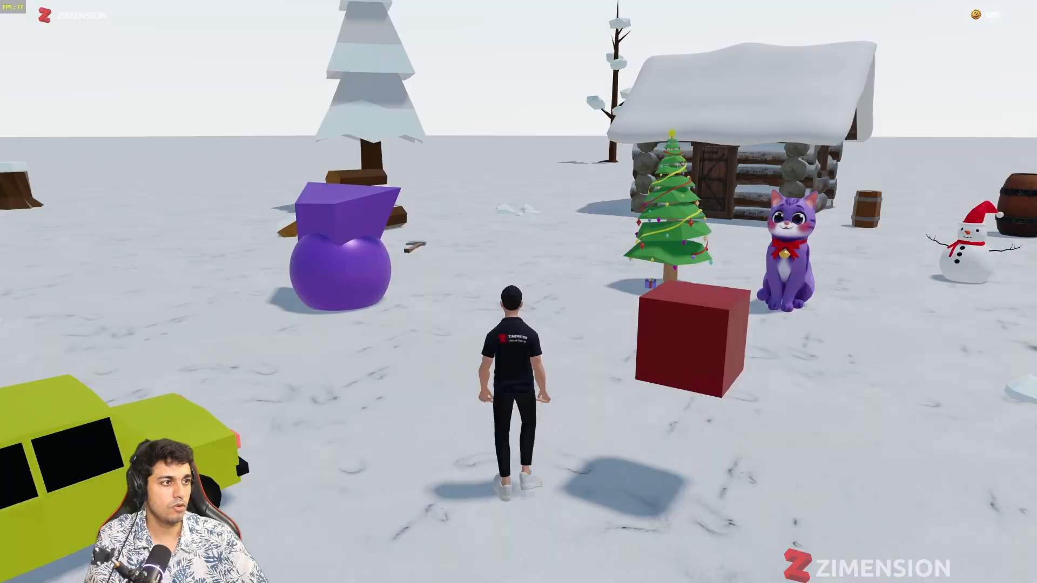
pyautogui.press('a')
pyautogui.press('w')
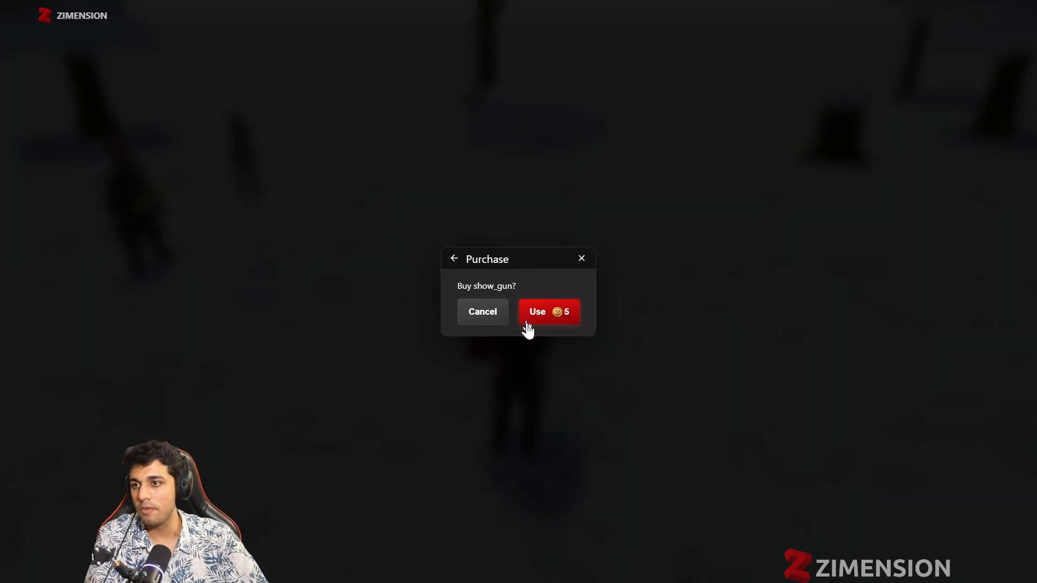
# Step: Buy show_gun for 5 coins and walk the avatar towards the Ak47
pyautogui.click(554, 323)
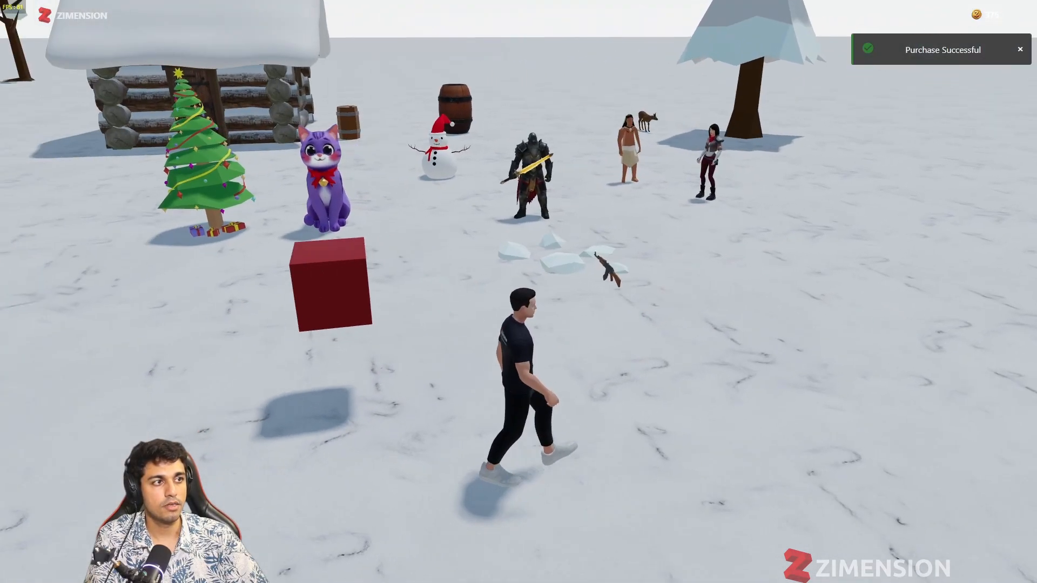
pyautogui.press('s')
pyautogui.press('d')
pyautogui.press('w')
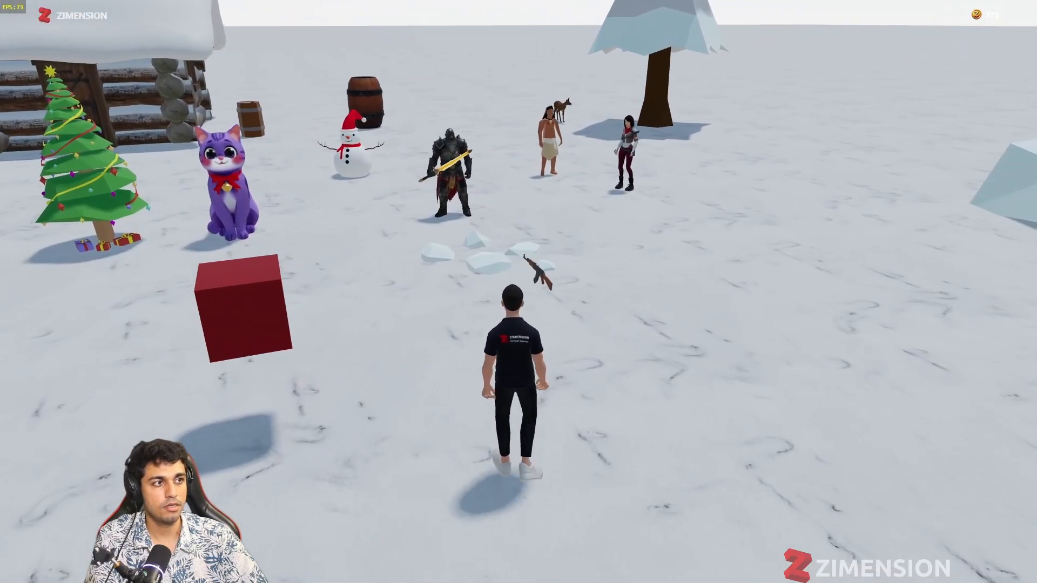
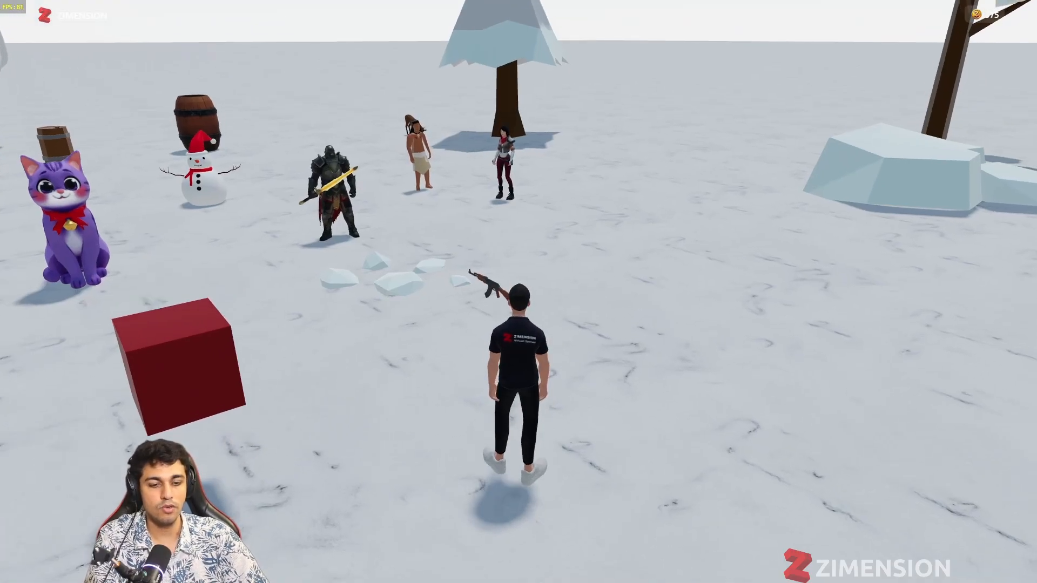
# Step: Walk the avatar up to the Ak47 and back to check picking it, and return to the editor
pyautogui.press('w')
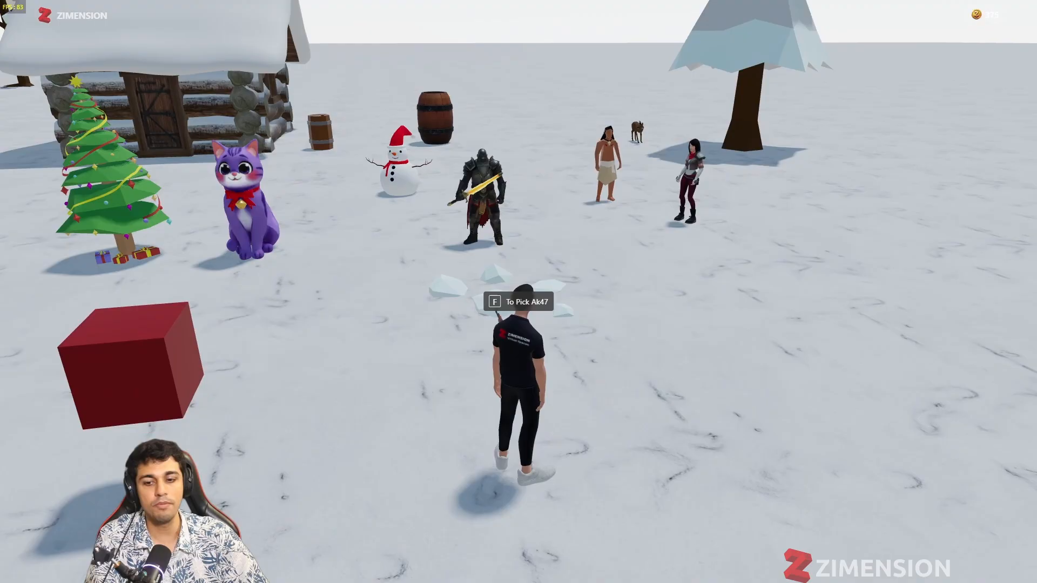
pyautogui.press('s')
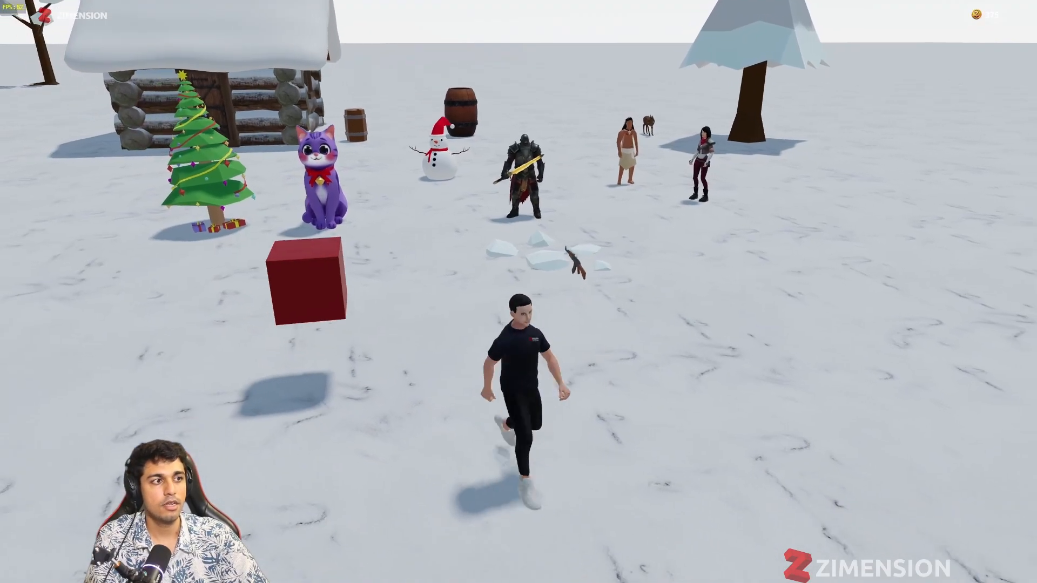
pyautogui.press('w')
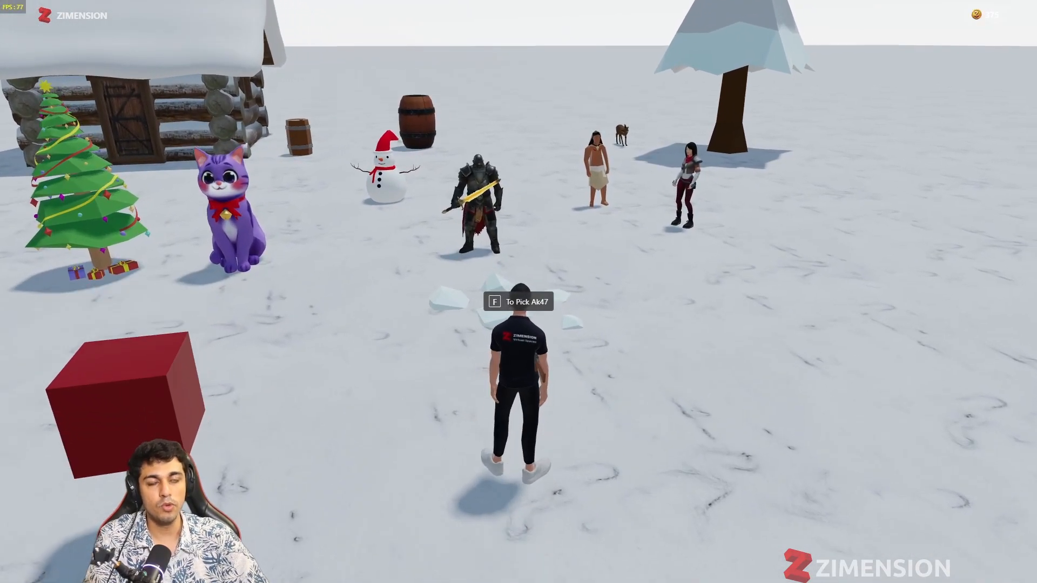
pyautogui.press('Escape')
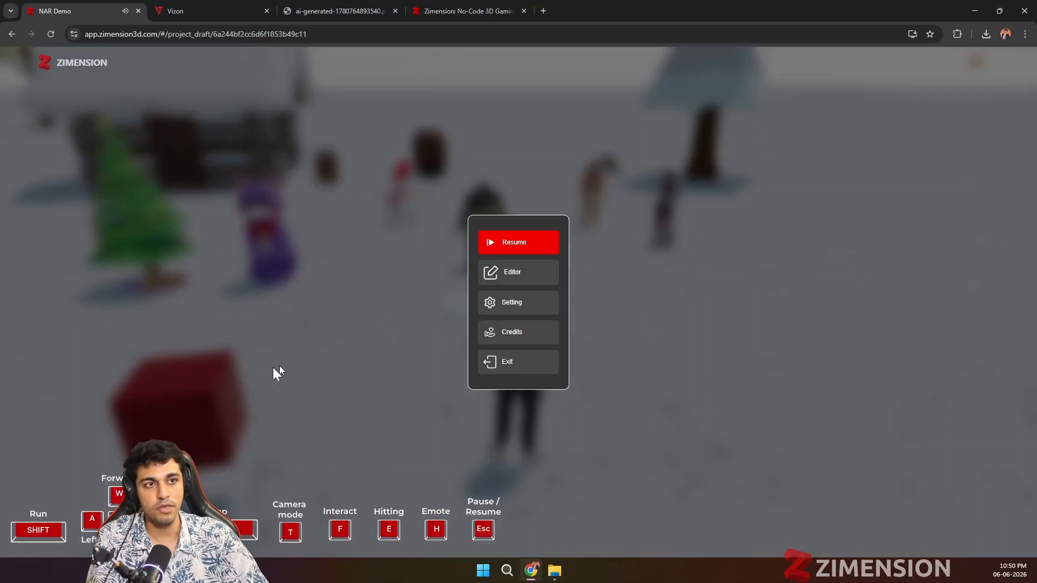
pyautogui.click(519, 286)
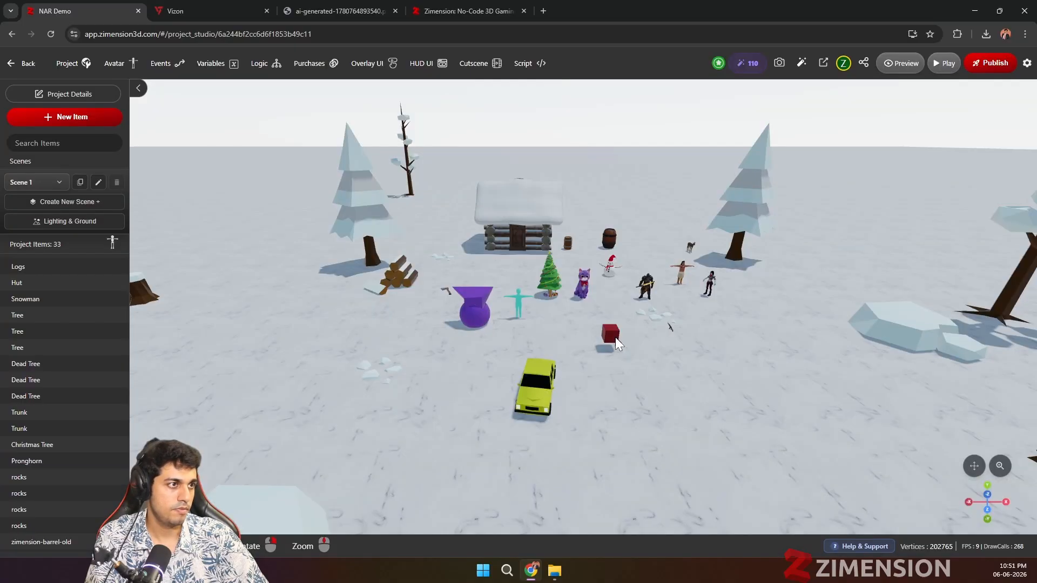
# Step: Add a third step returning to the initial state to Transition 1 of the floating red box, and review the transition settings
pyautogui.click(612, 335)
pyautogui.scroll(-6, 942, 345)
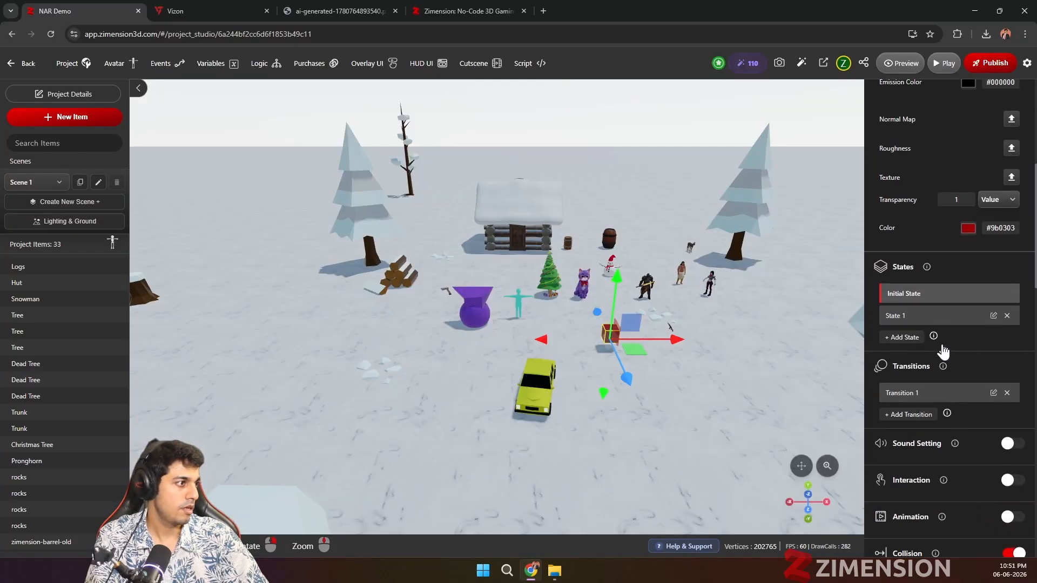
pyautogui.click(918, 394)
pyautogui.scroll(-5, 918, 398)
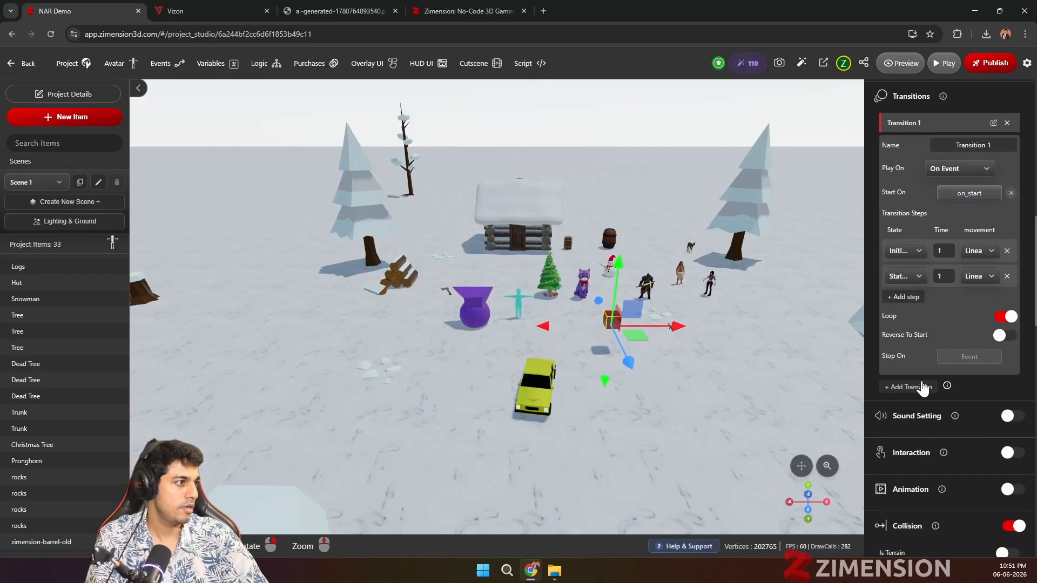
pyautogui.click(911, 300)
pyautogui.click(912, 304)
pyautogui.click(917, 318)
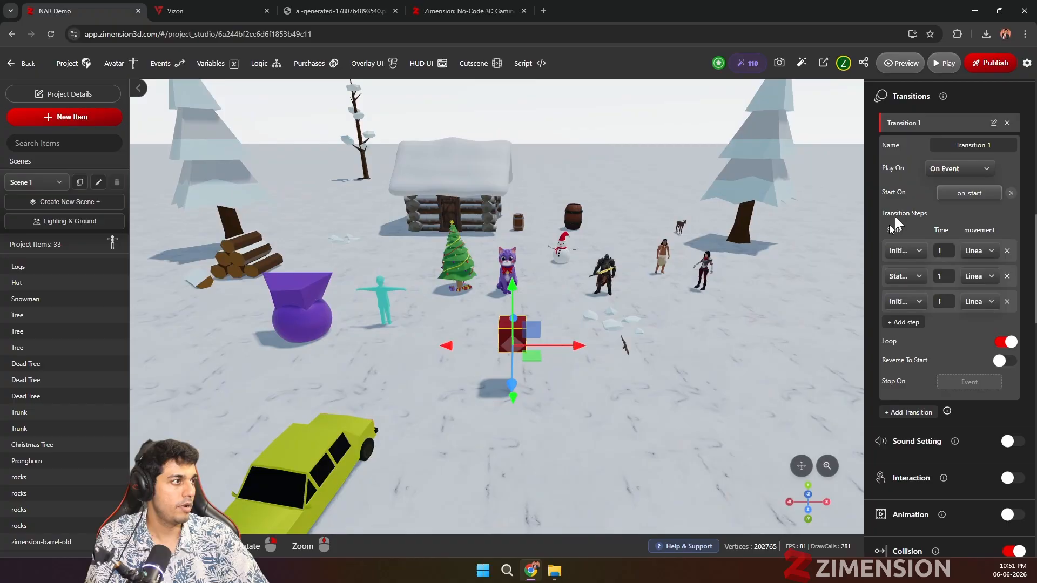
pyautogui.click(901, 125)
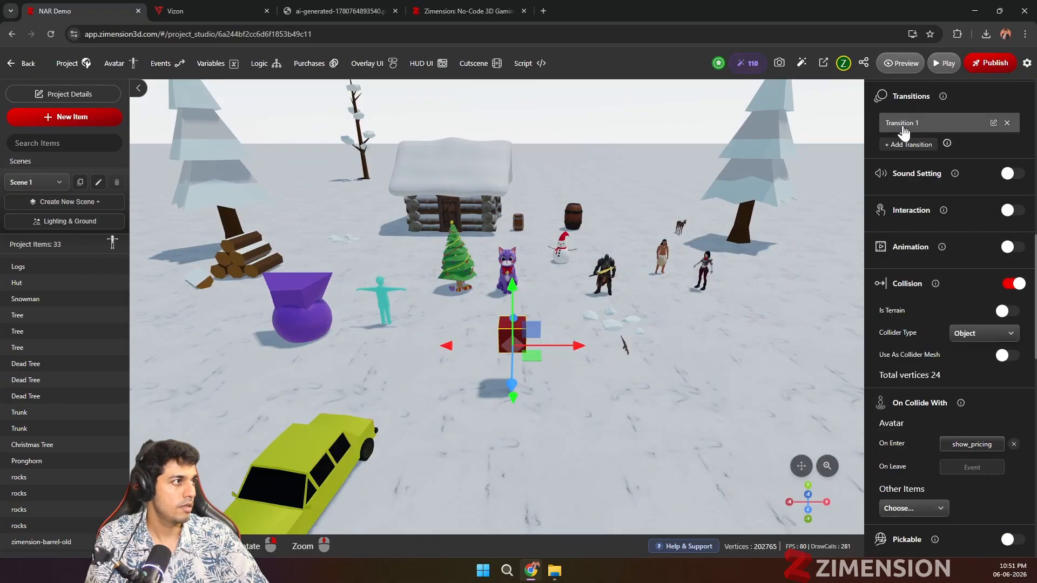
pyautogui.click(902, 127)
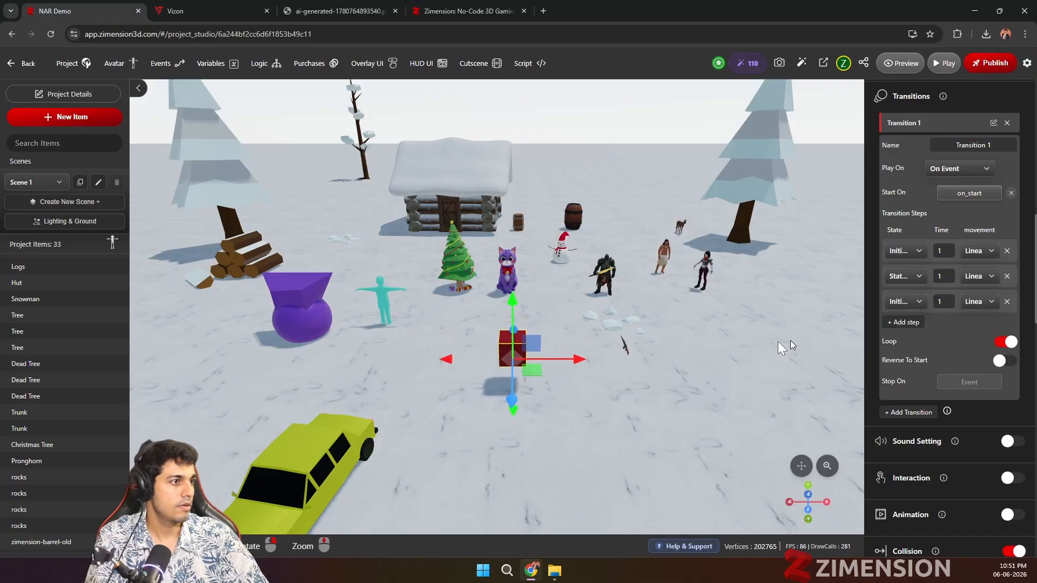
pyautogui.scroll(-3, 926, 354)
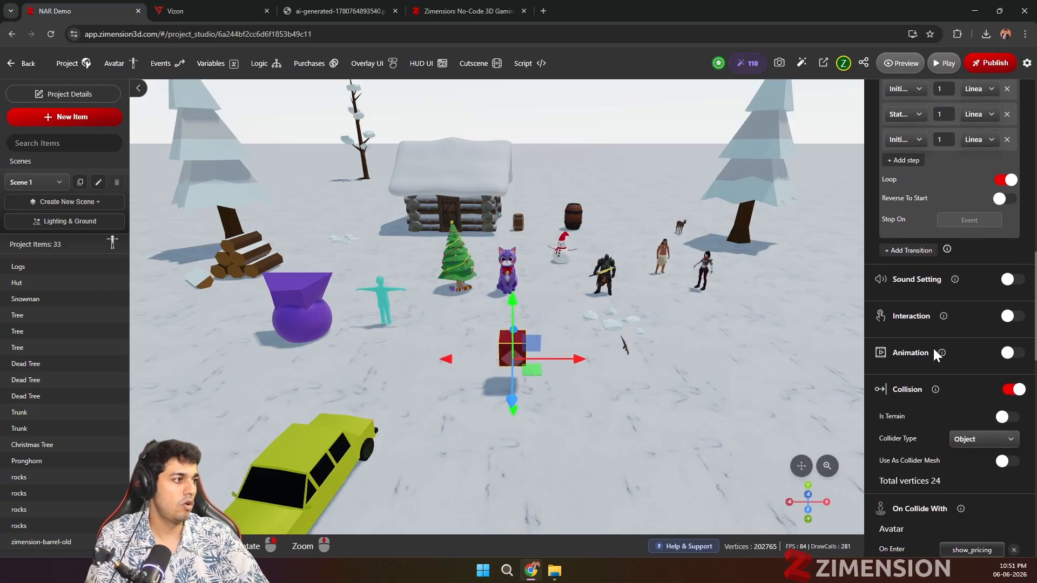
pyautogui.scroll(-3, 504, 367)
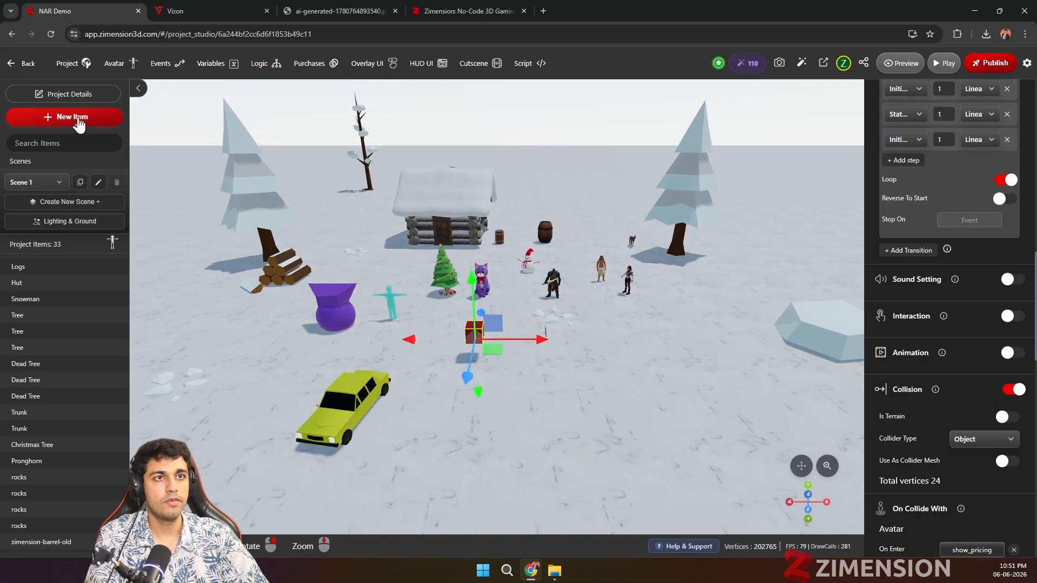
# Step: Add Zombie Male 3 from the library to the project, declining its saved character behaviour
pyautogui.click(83, 118)
pyautogui.scroll(-2, 518, 362)
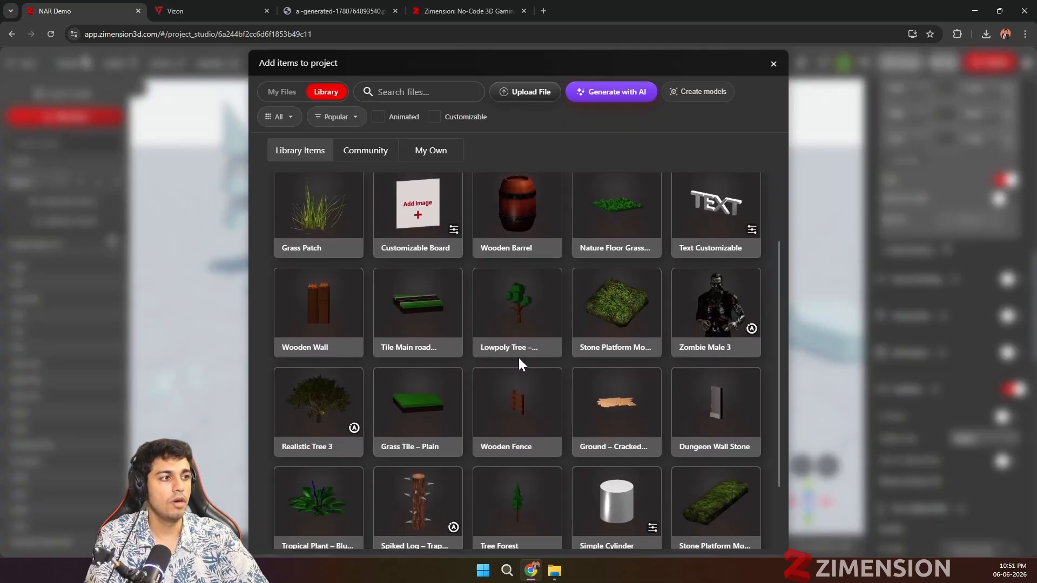
pyautogui.click(704, 316)
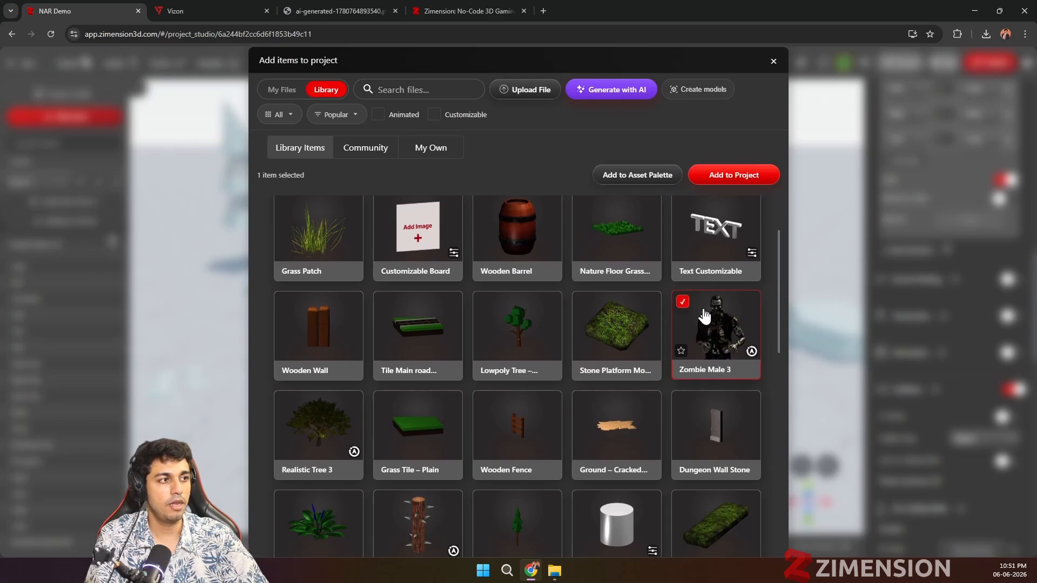
pyautogui.click(712, 176)
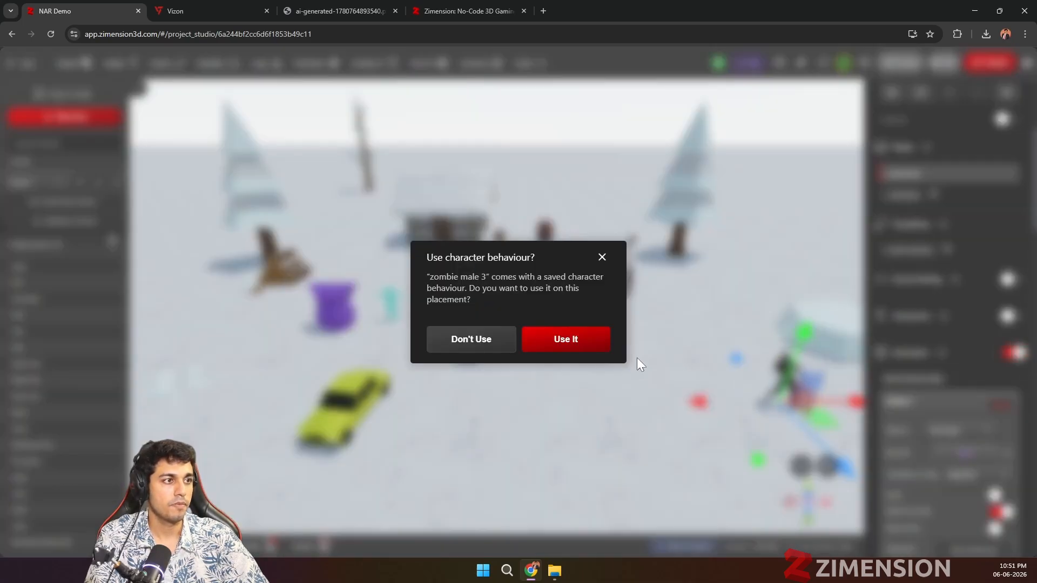
pyautogui.click(489, 345)
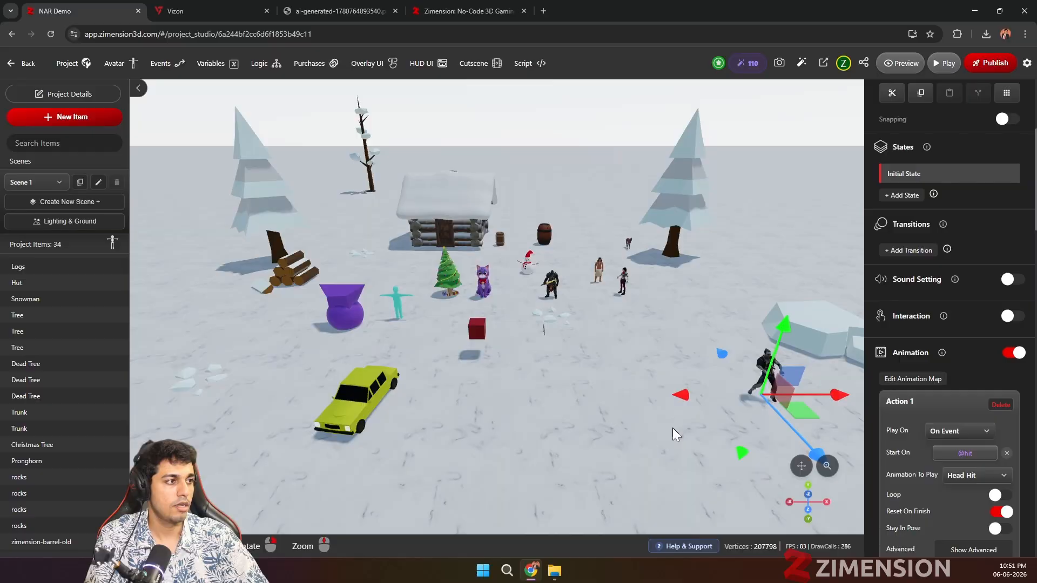
# Step: Add a second animation action to the zombie, look through the animations it can play, and keep Attack
pyautogui.scroll(-4, 959, 453)
pyautogui.scroll(4, 950, 443)
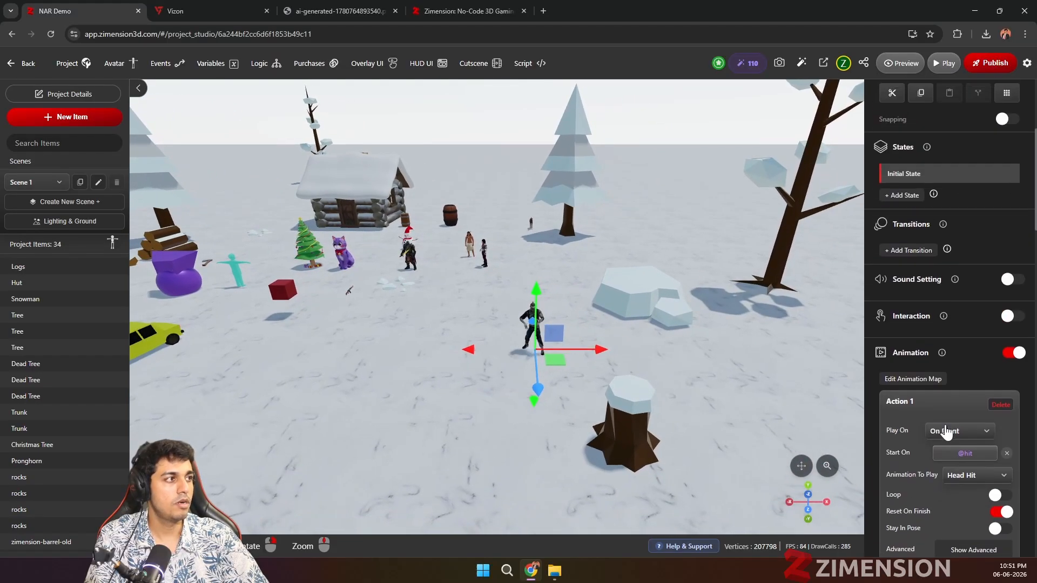
pyautogui.scroll(-3, 937, 409)
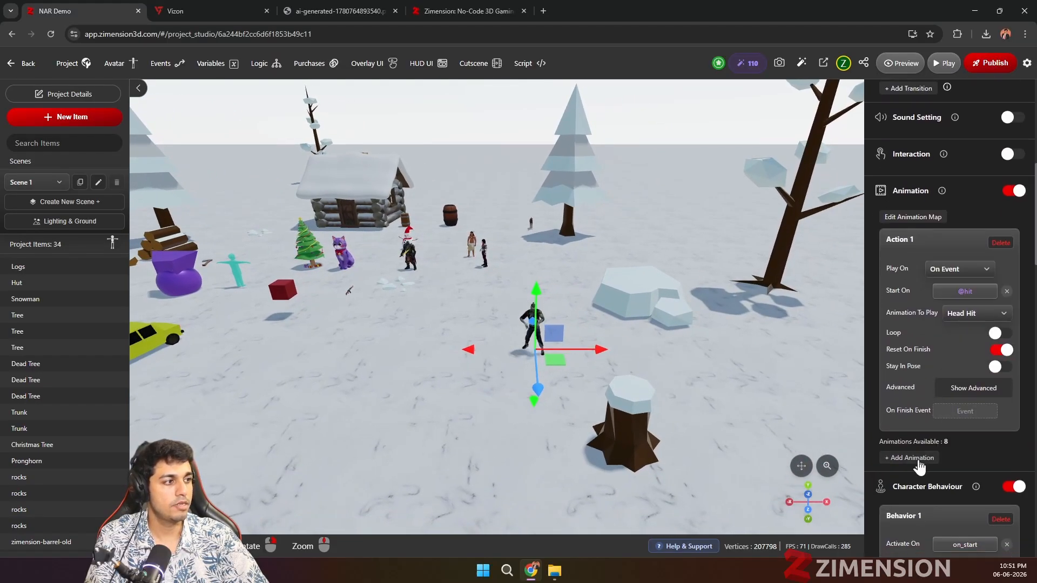
pyautogui.click(919, 458)
pyautogui.scroll(-5, 923, 432)
pyautogui.click(972, 251)
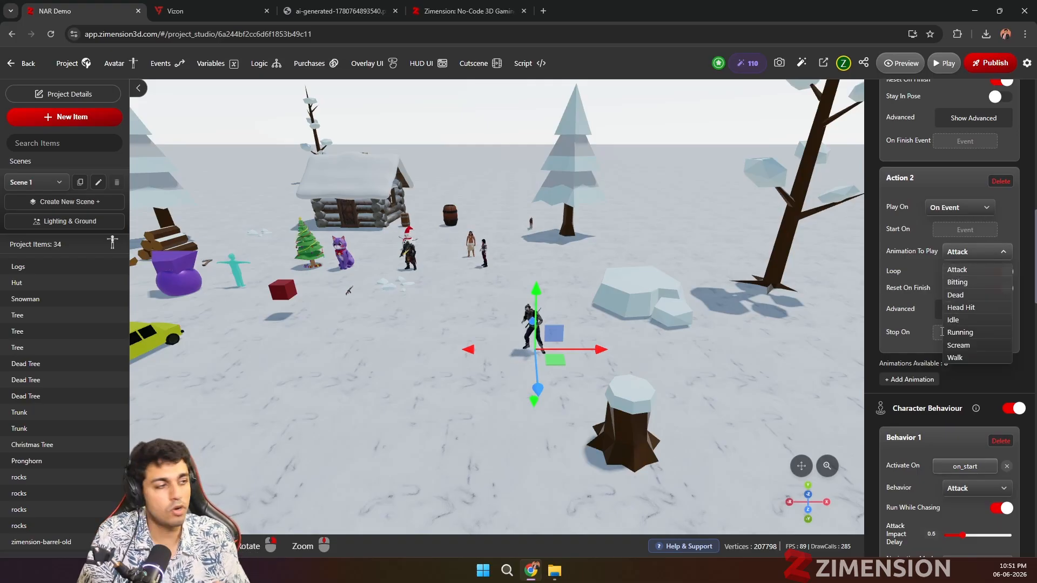
pyautogui.scroll(4, 640, 391)
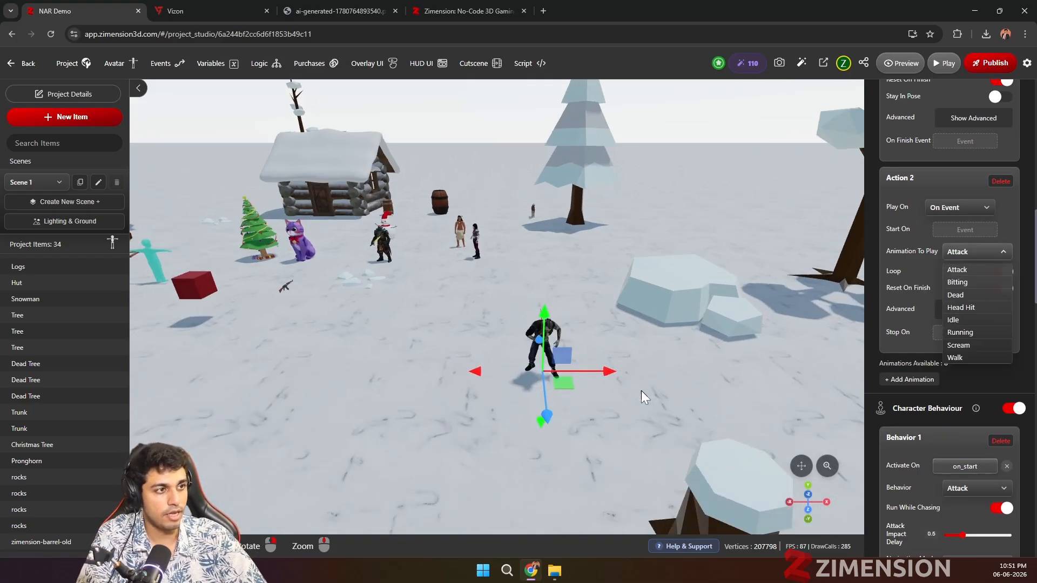
pyautogui.moveTo(641, 391); pyautogui.dragTo(621, 362)
pyautogui.click(963, 254)
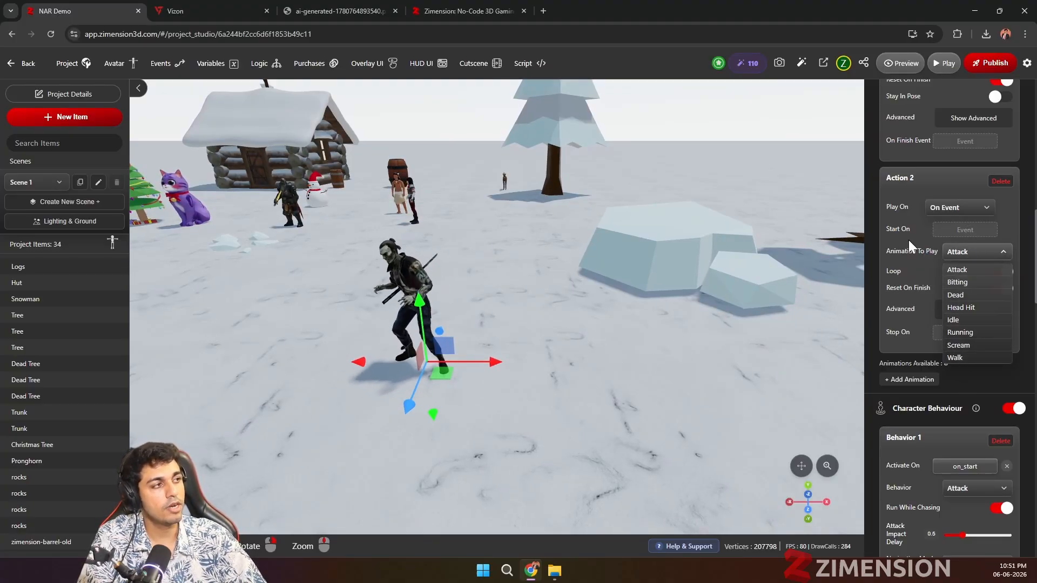
pyautogui.click(929, 241)
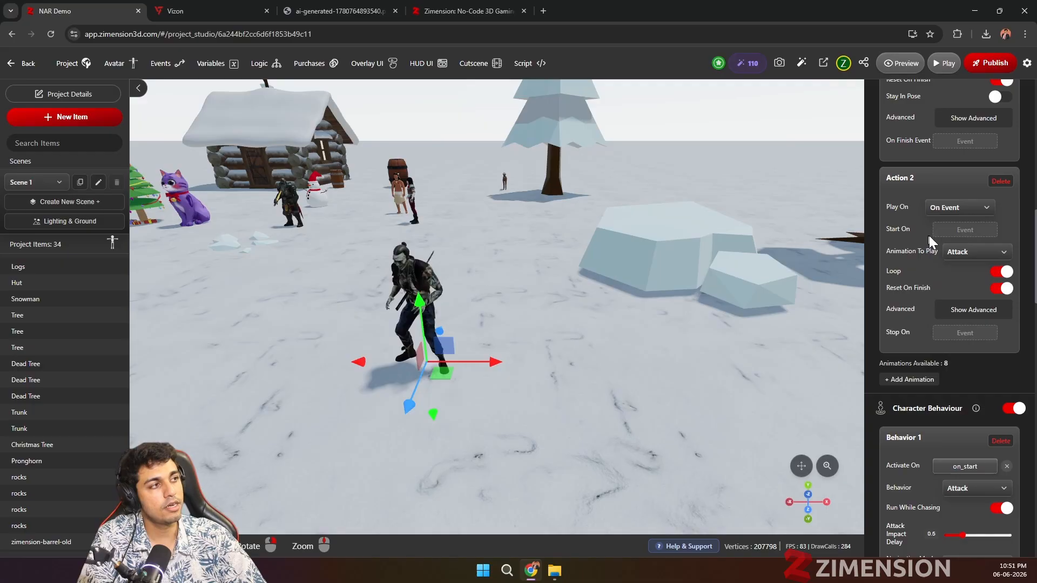
pyautogui.click(962, 229)
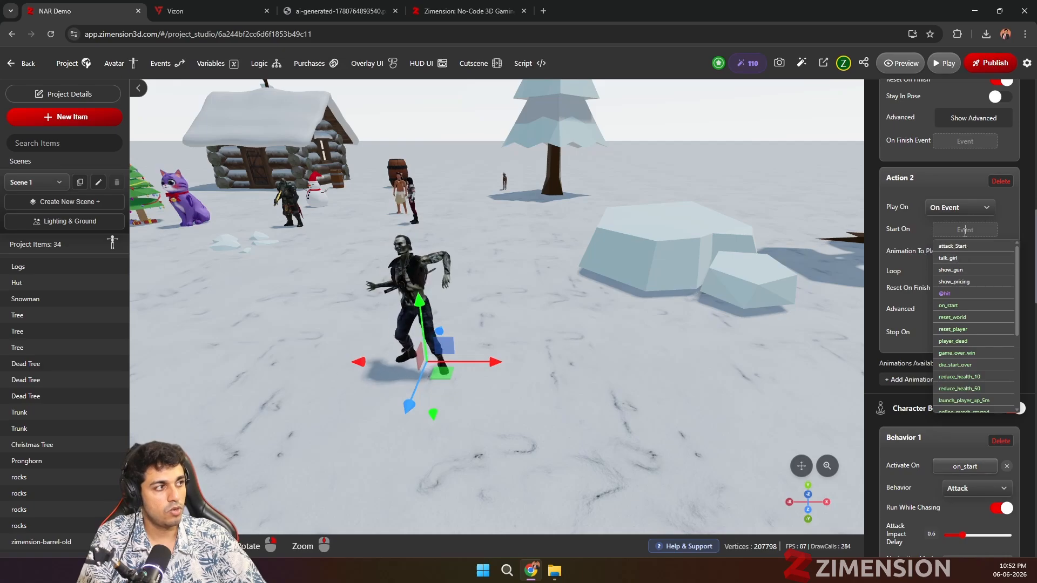
pyautogui.write('@')
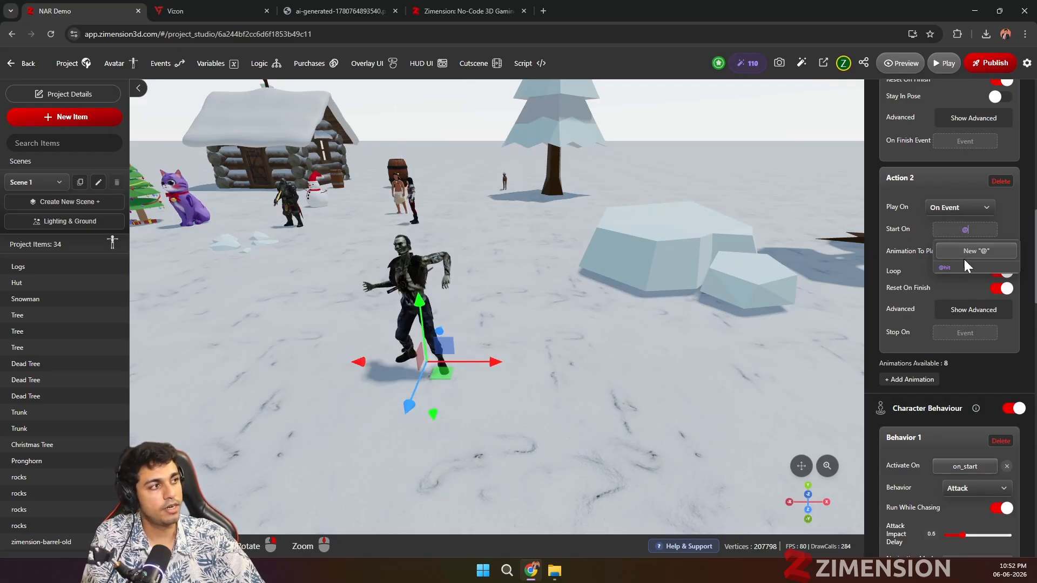
pyautogui.scroll(-1, 963, 257)
pyautogui.press('BackSpace')
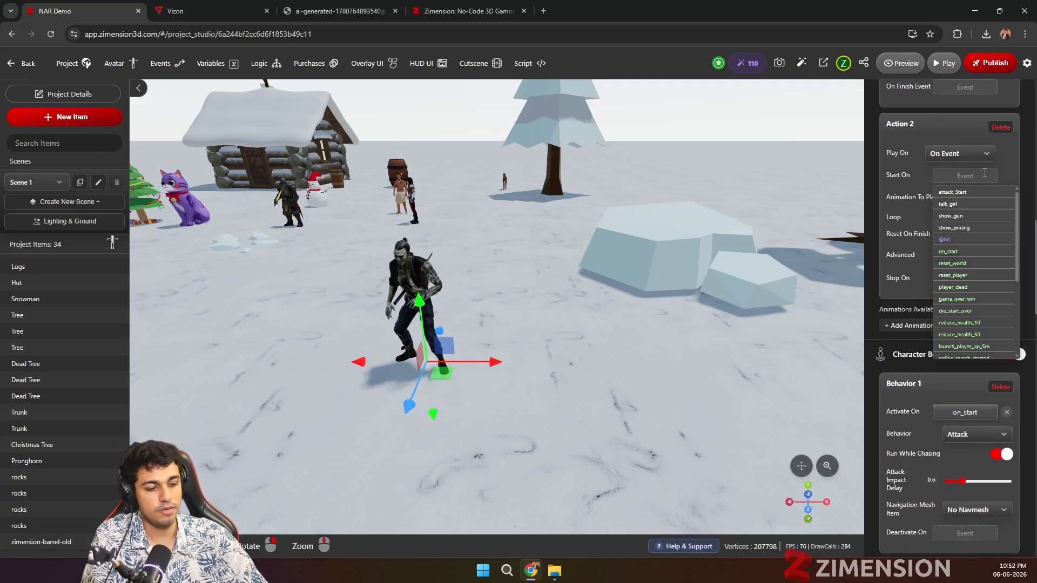
pyautogui.scroll(-1, 309, 301)
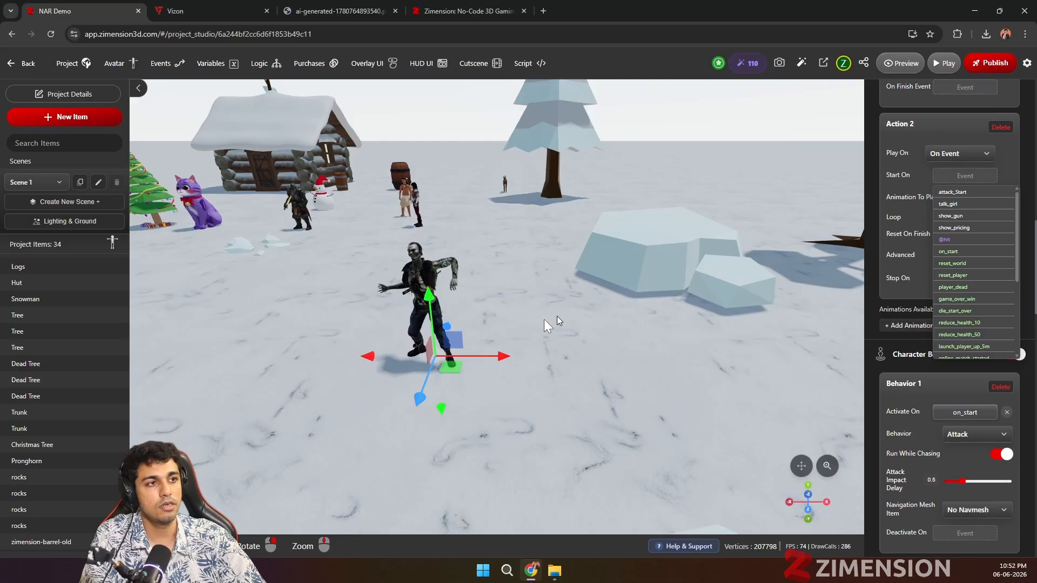
pyautogui.scroll(-2, 486, 227)
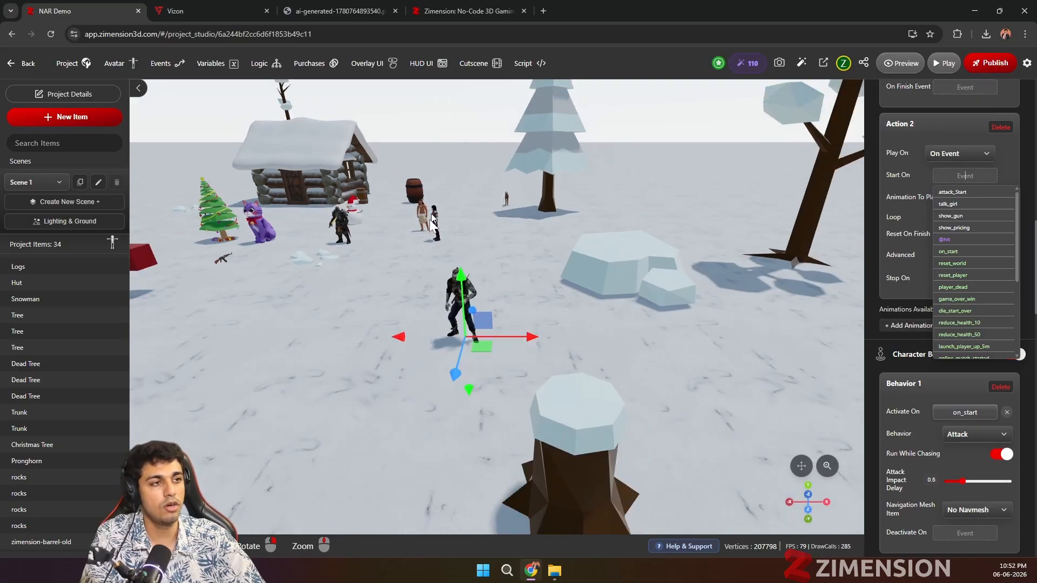
# Step: Start a new logic flow that changes a variable on the talk_girl event
pyautogui.click(263, 63)
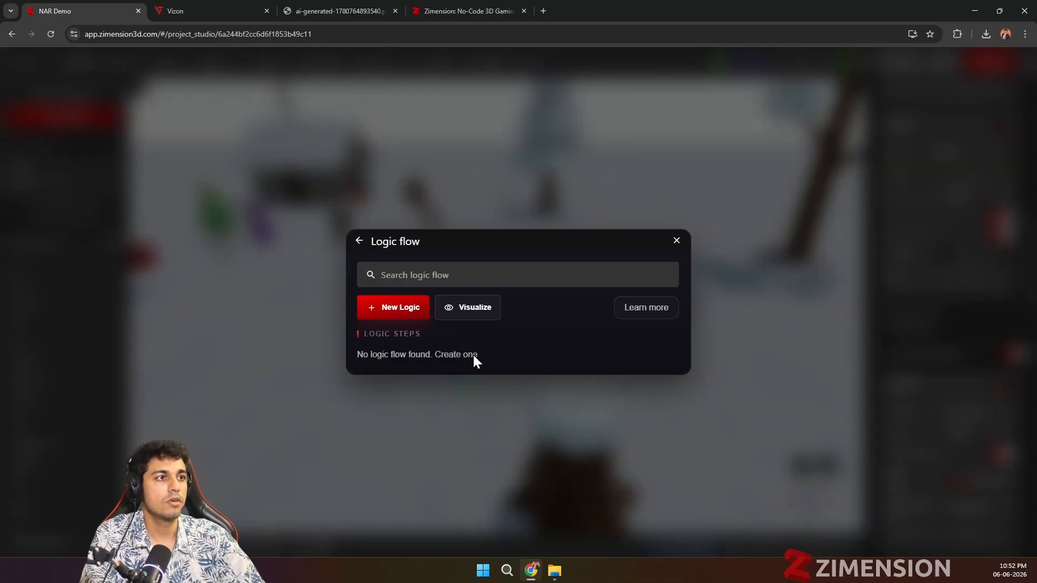
pyautogui.click(404, 314)
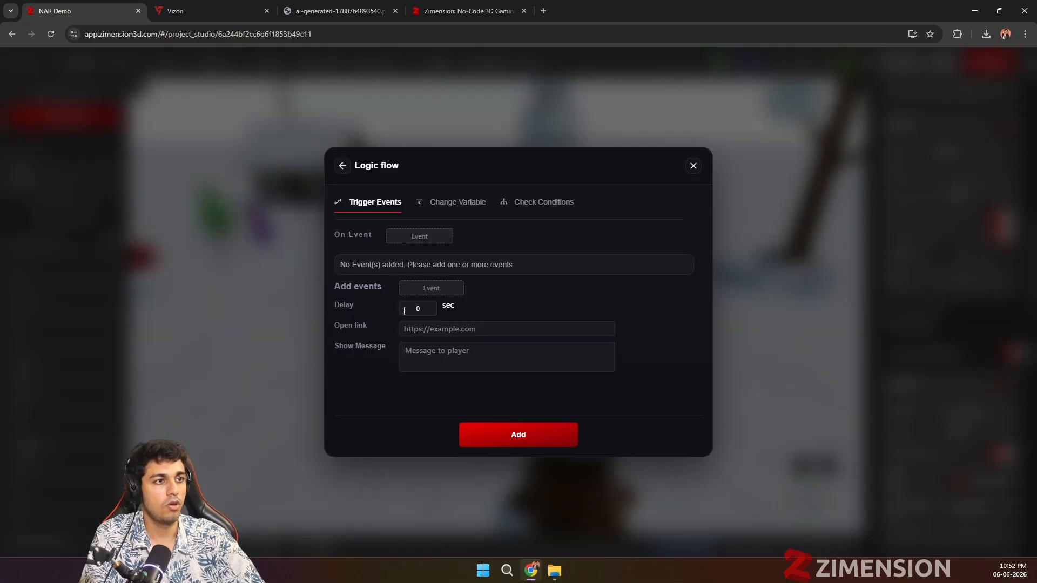
pyautogui.click(468, 208)
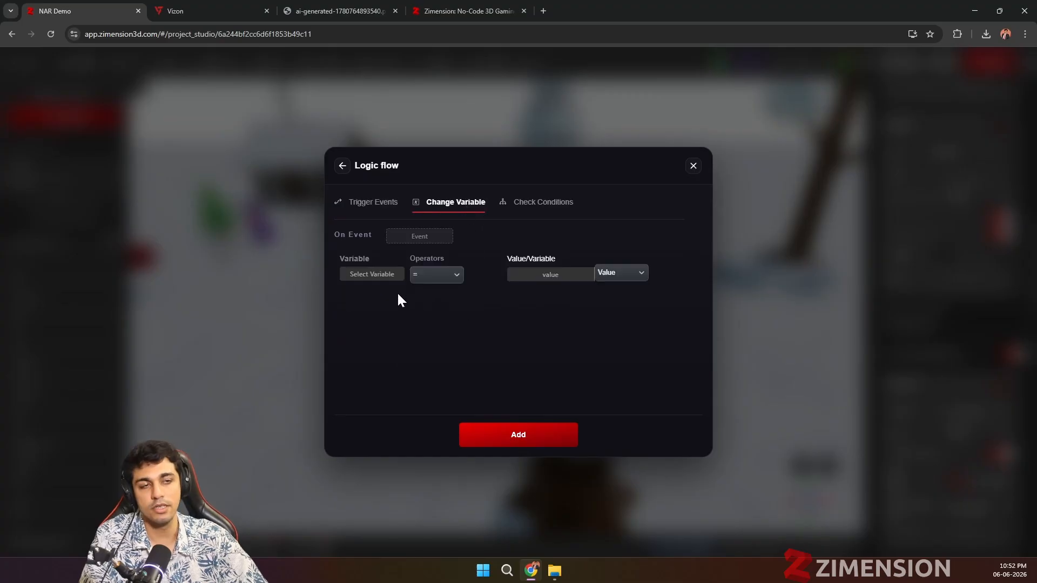
pyautogui.click(389, 275)
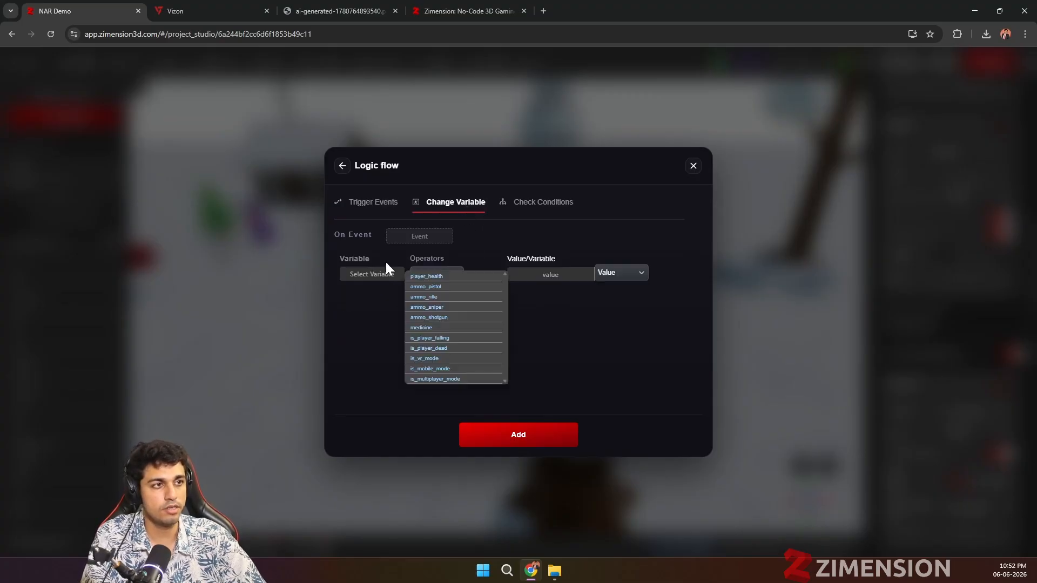
pyautogui.click(417, 236)
pyautogui.click(424, 266)
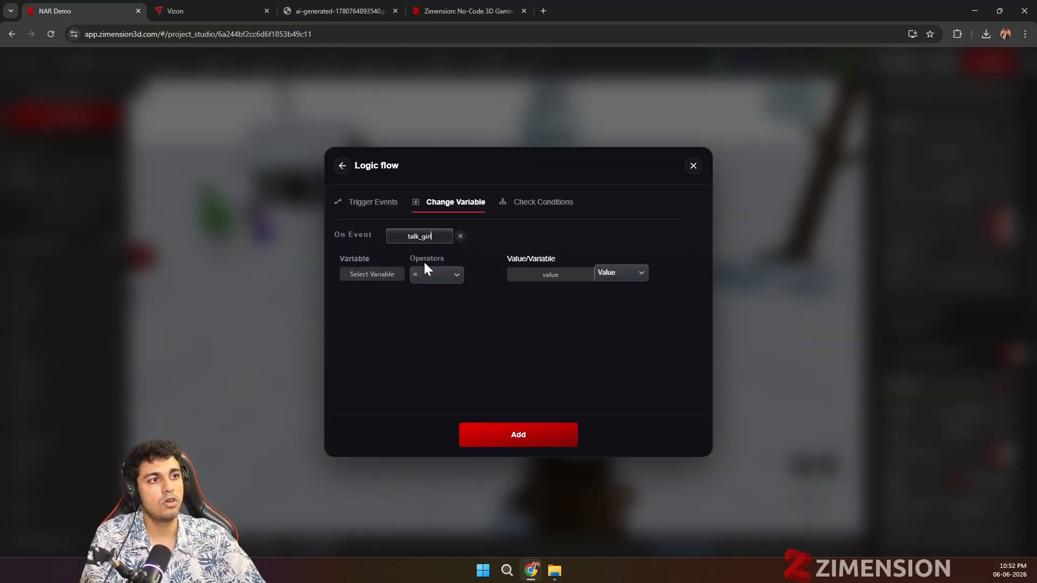
# Step: Create a number variable named coin with initial value 0 as the variable this logic flow changes
pyautogui.click(370, 271)
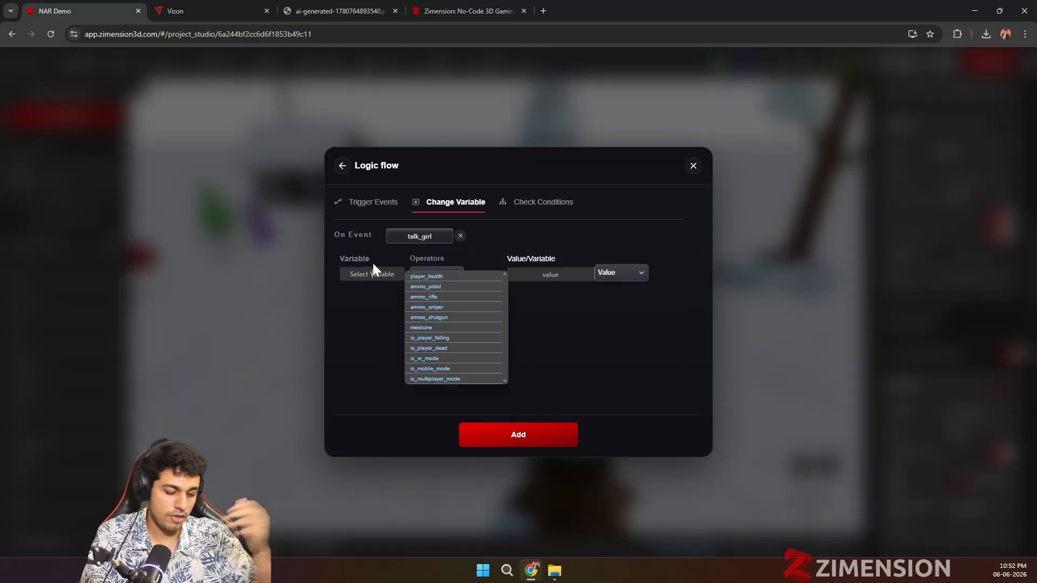
pyautogui.write('coin')
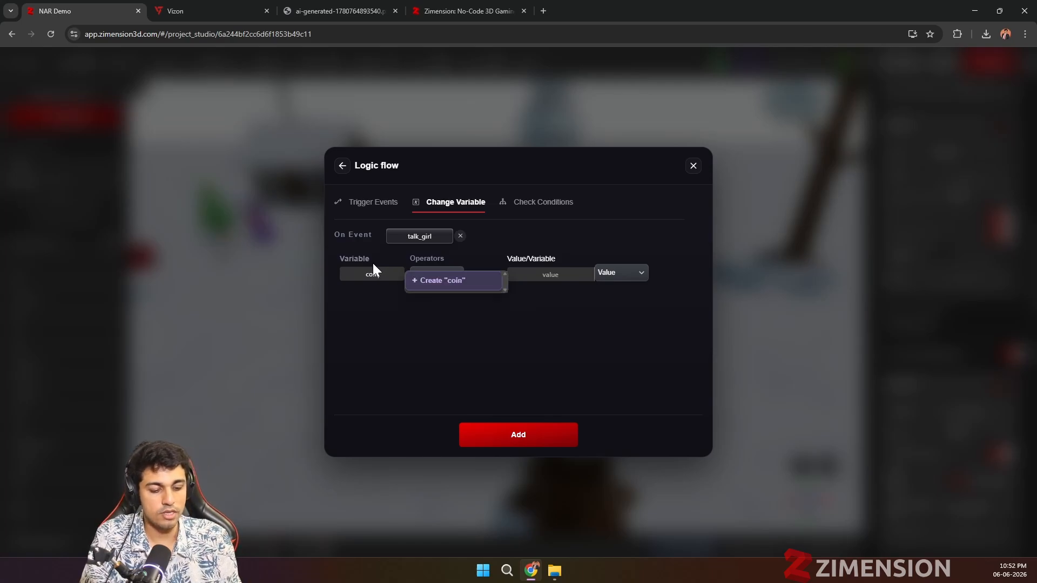
pyautogui.click(432, 281)
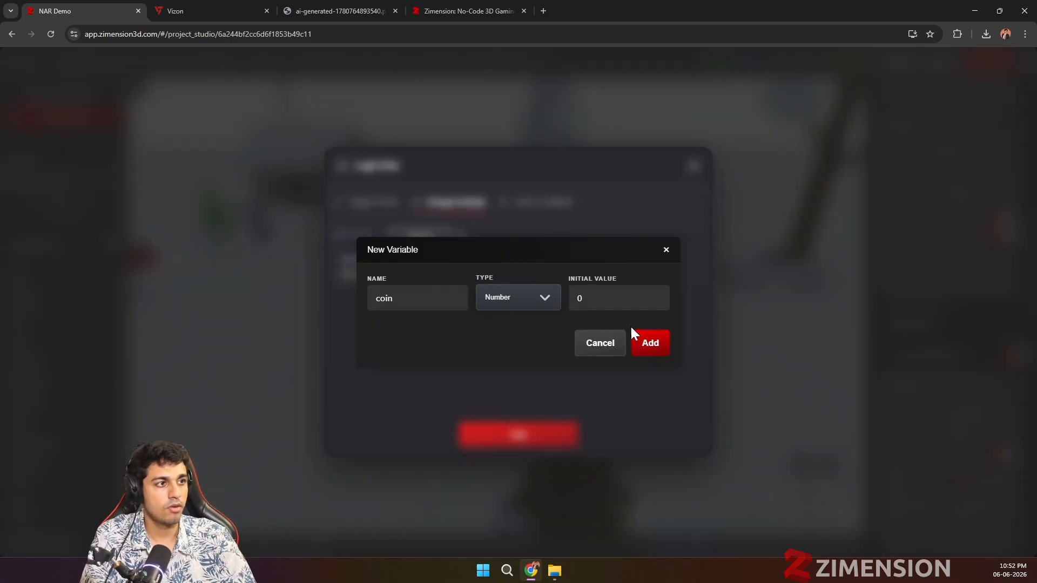
pyautogui.click(637, 340)
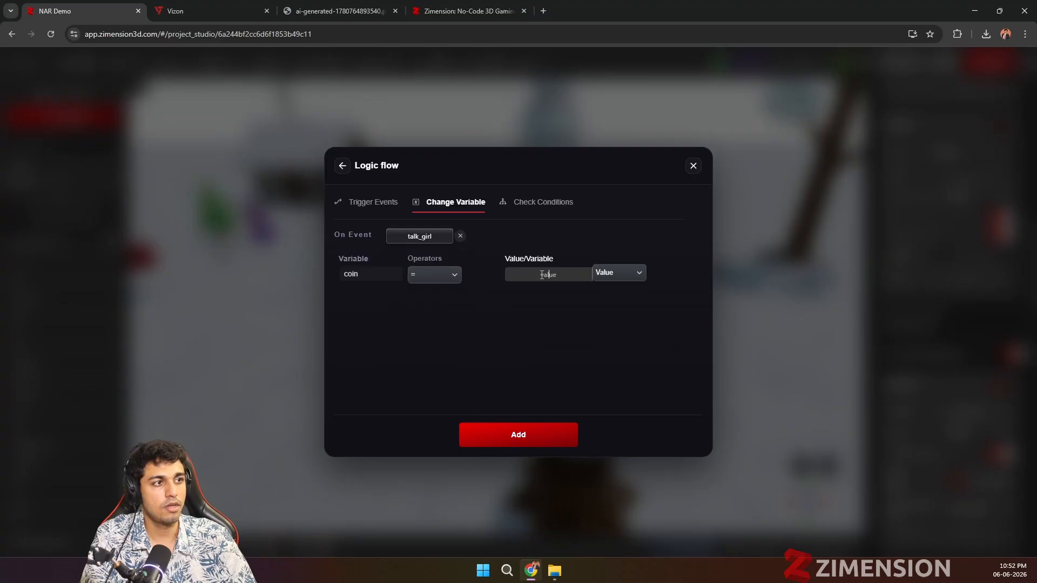
# Step: Set the coin change to add a value of 2, and add the logic flow
pyautogui.click(449, 285)
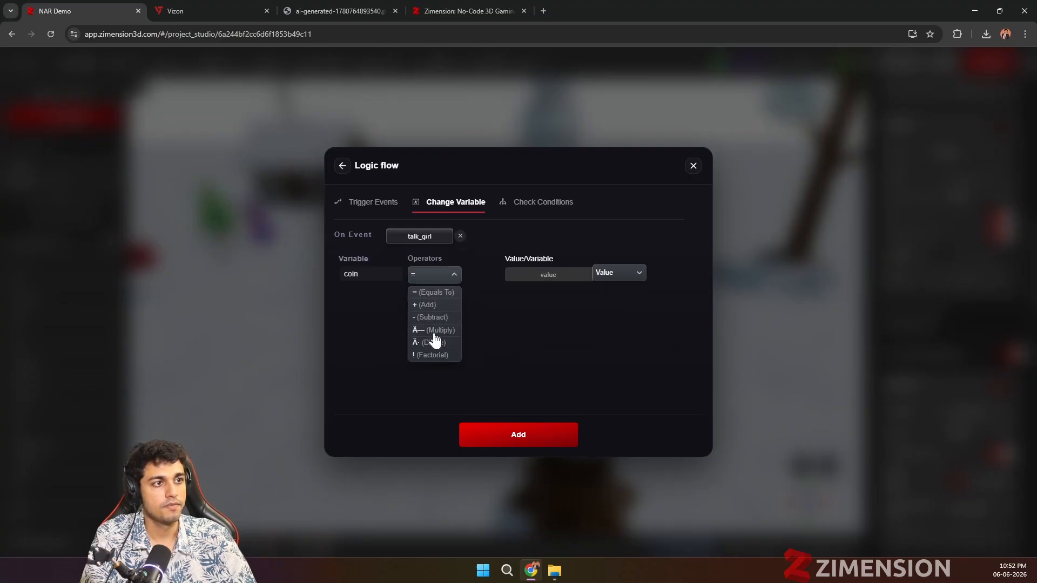
pyautogui.click(438, 290)
pyautogui.click(427, 278)
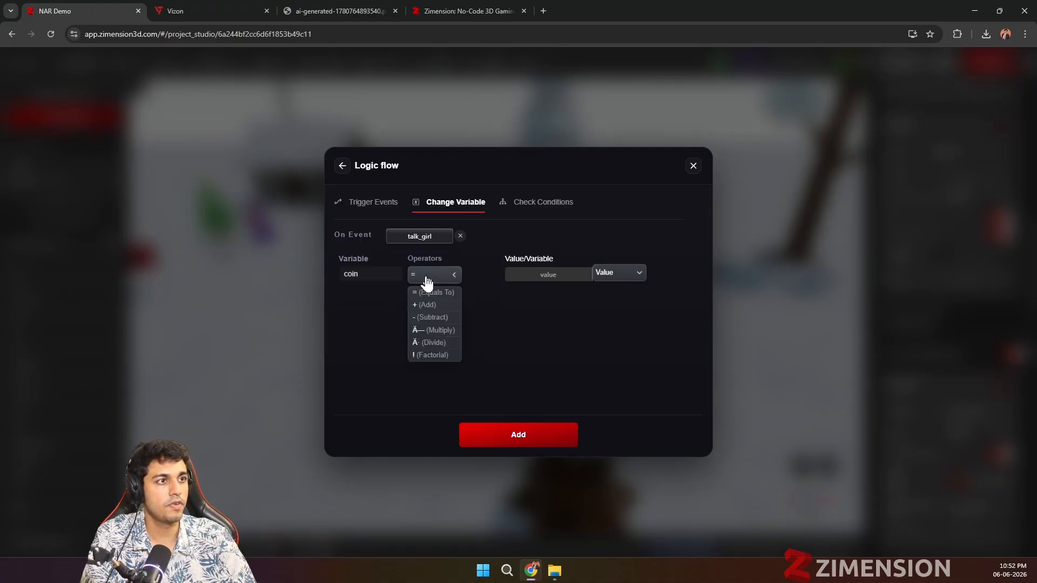
pyautogui.click(427, 305)
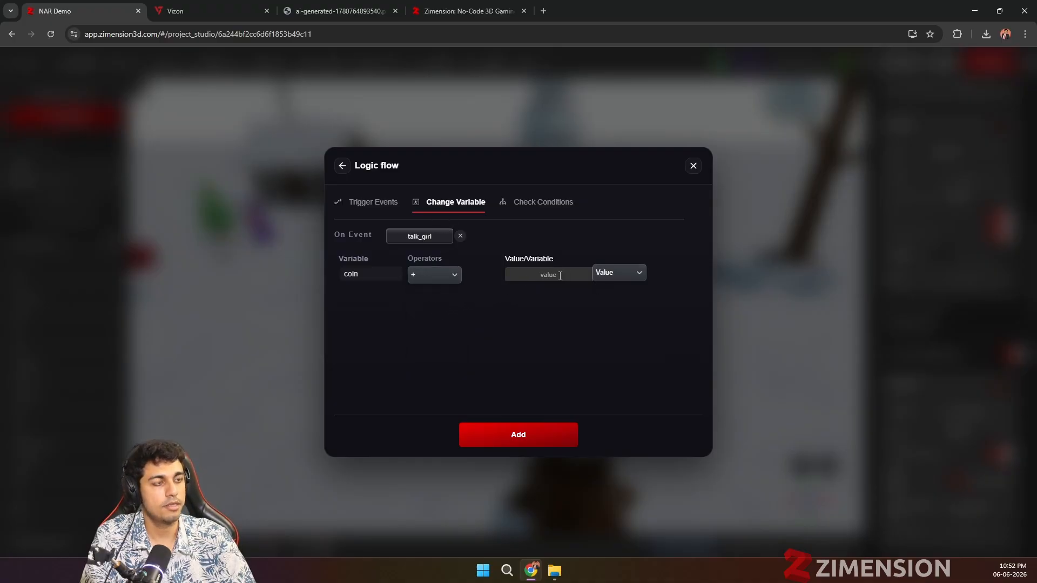
pyautogui.click(517, 437)
# Step: Start another logic flow that checks a condition comparing the coin variable as greater than a value
pyautogui.click(418, 308)
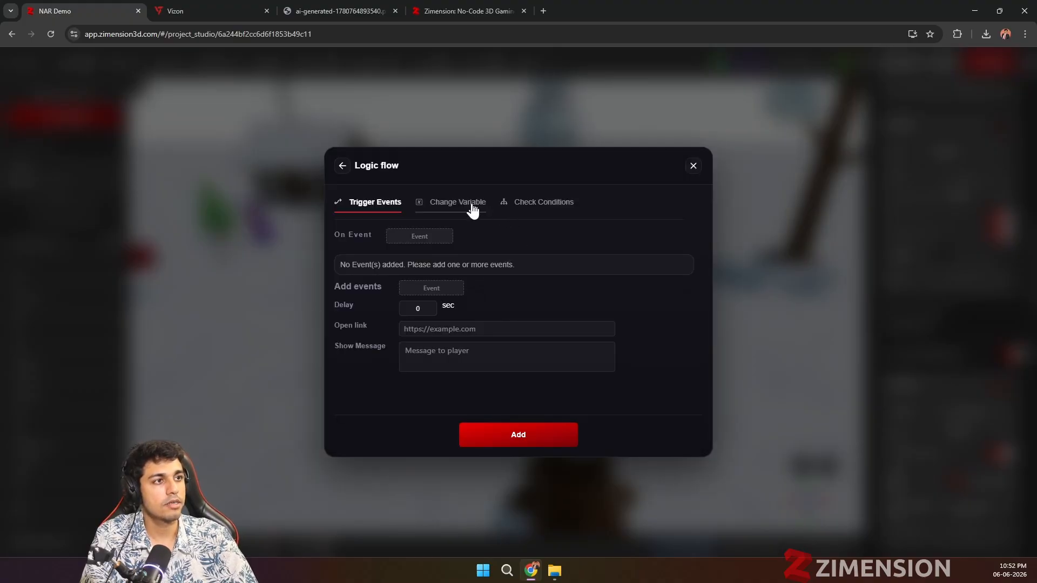
pyautogui.click(472, 209)
pyautogui.click(521, 202)
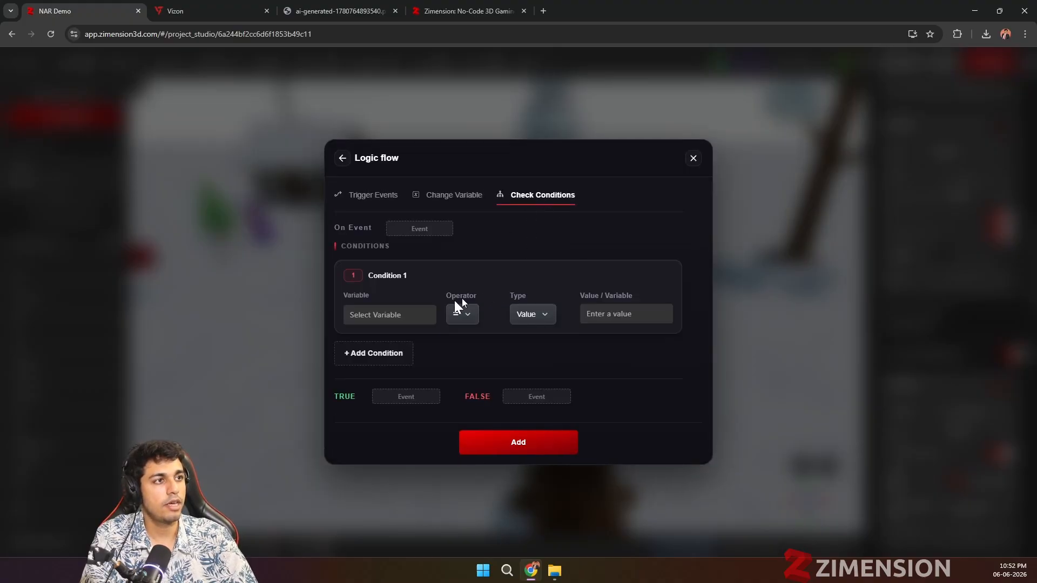
pyautogui.click(402, 312)
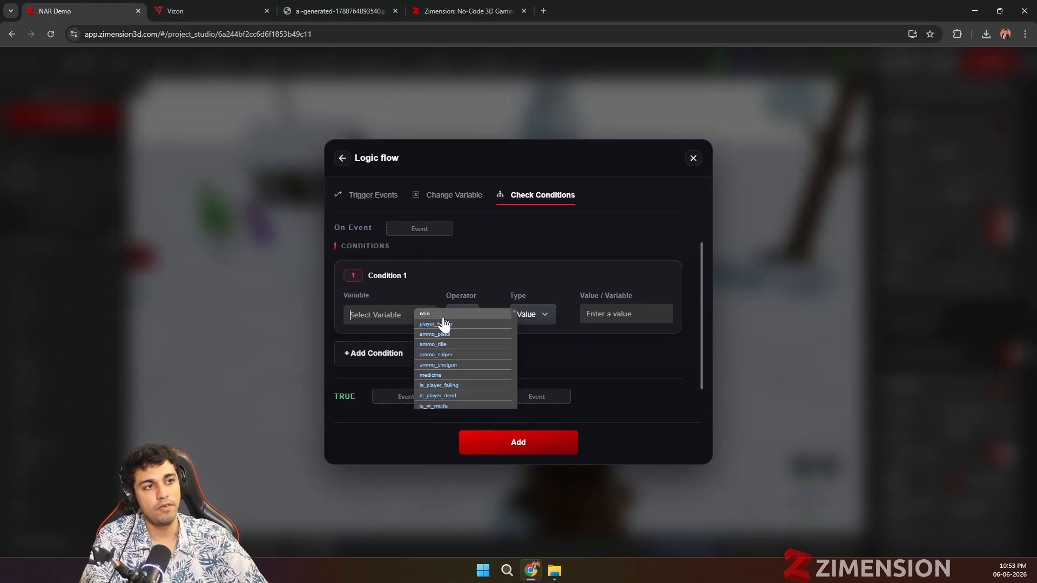
pyautogui.click(482, 316)
pyautogui.click(475, 315)
pyautogui.click(466, 356)
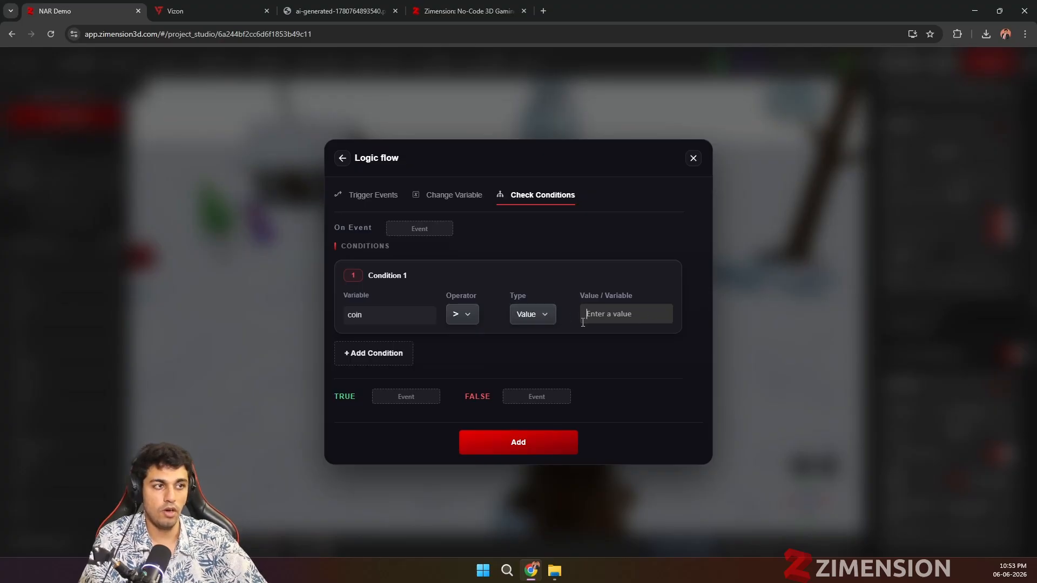
# Step: Set the condition to run on talk_girl, with show_gun if true and show_pricing if false, and add the flow
pyautogui.click(411, 397)
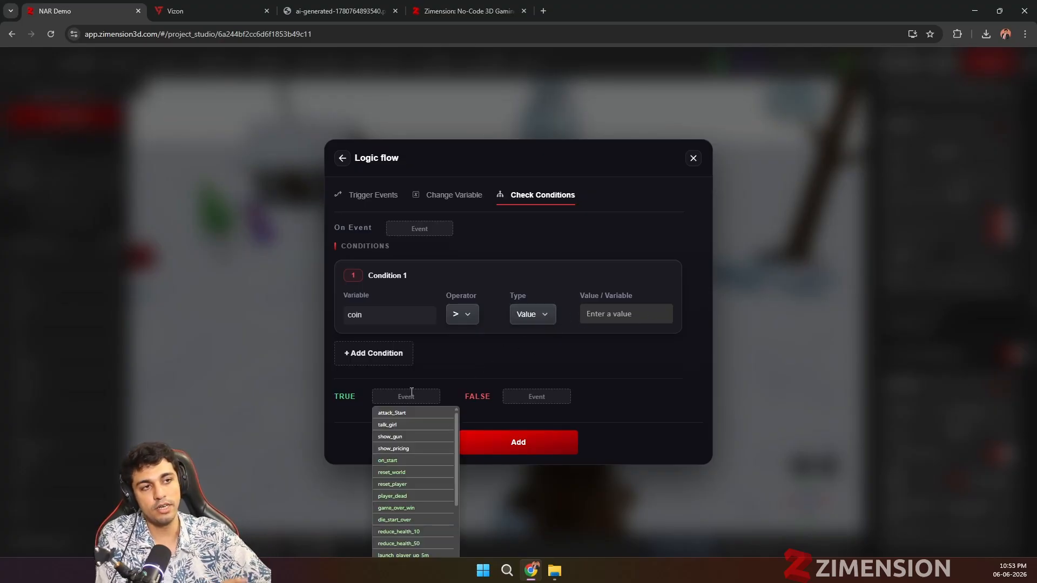
pyautogui.click(397, 437)
pyautogui.click(518, 398)
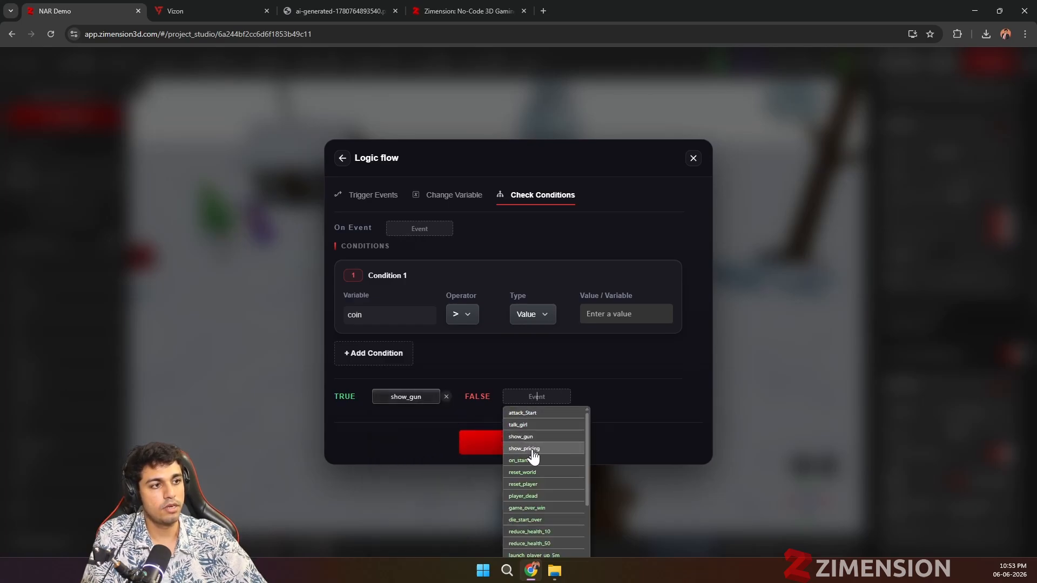
pyautogui.click(526, 448)
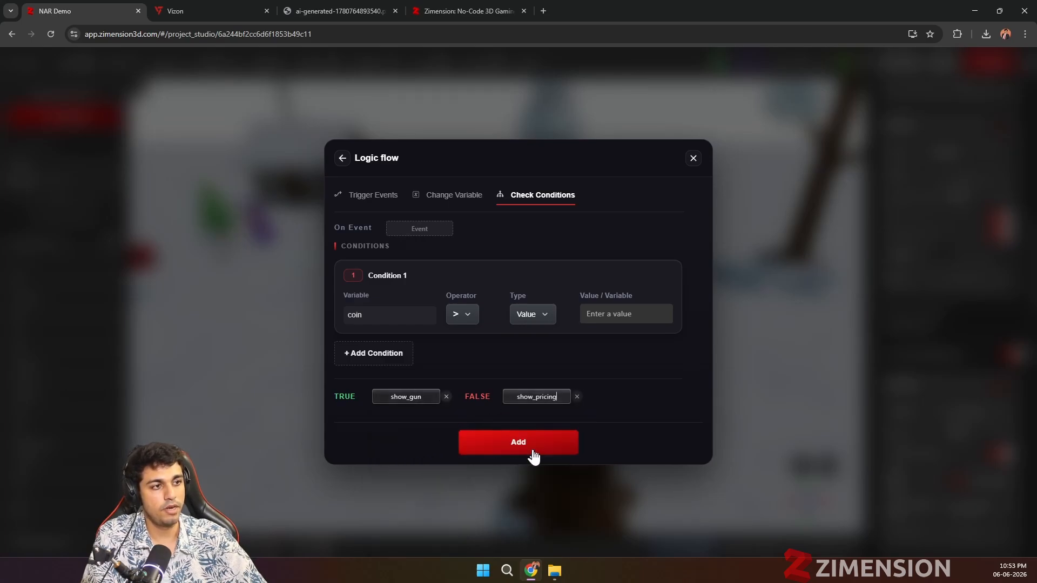
pyautogui.click(419, 228)
pyautogui.click(434, 258)
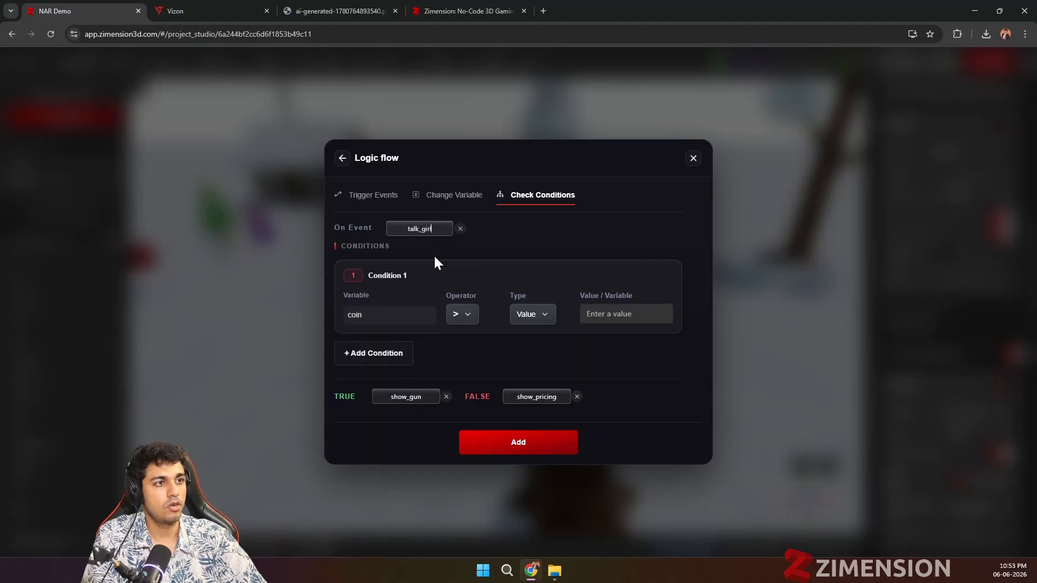
pyautogui.click(514, 443)
# Step: Open the logic as a visual scripting graph and move the Change Variable node slightly upward
pyautogui.click(480, 282)
pyautogui.scroll(-5, 475, 275)
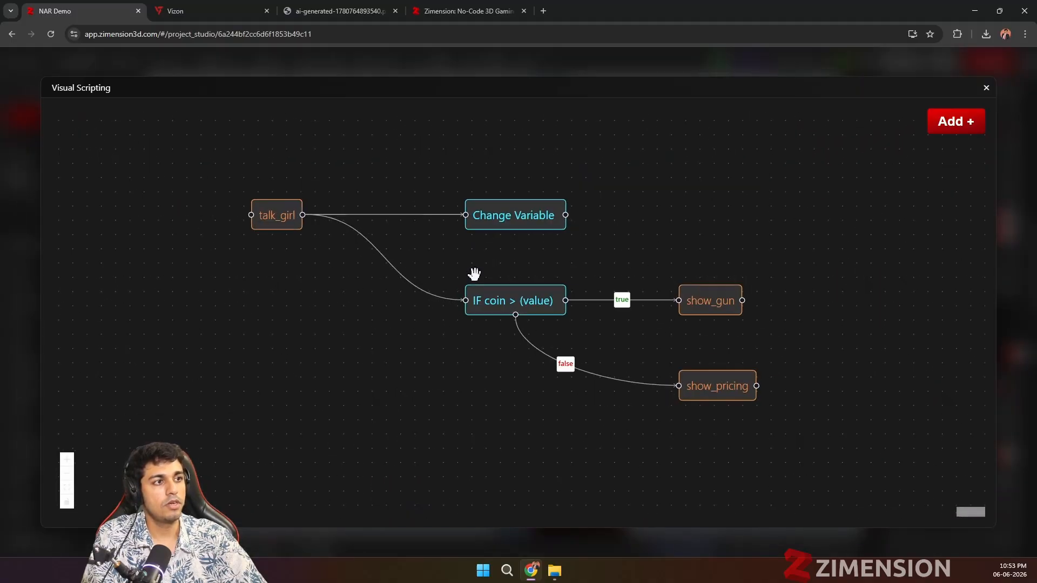
pyautogui.scroll(4, 491, 261)
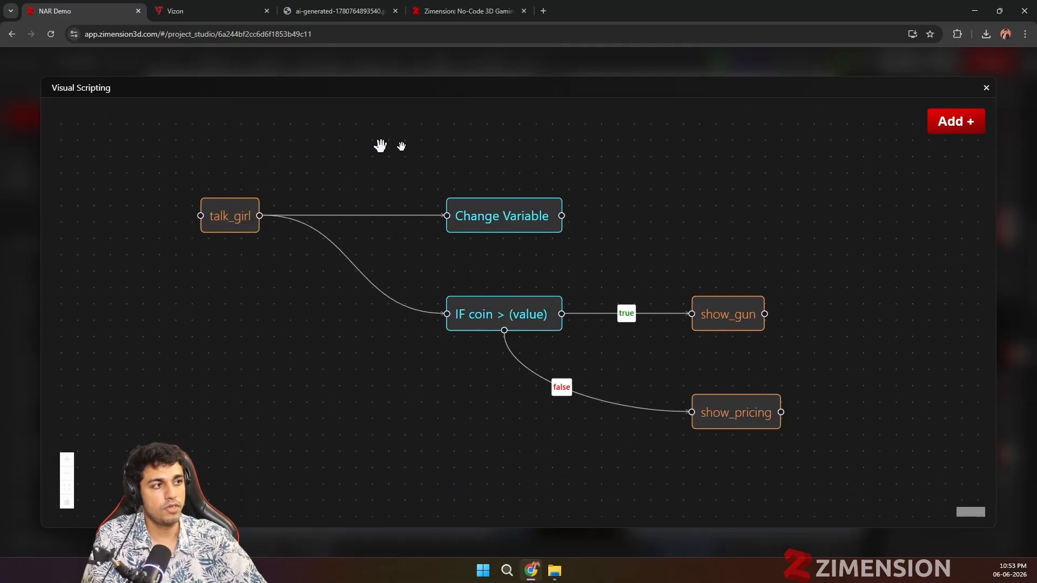
pyautogui.moveTo(549, 219); pyautogui.dragTo(548, 184)
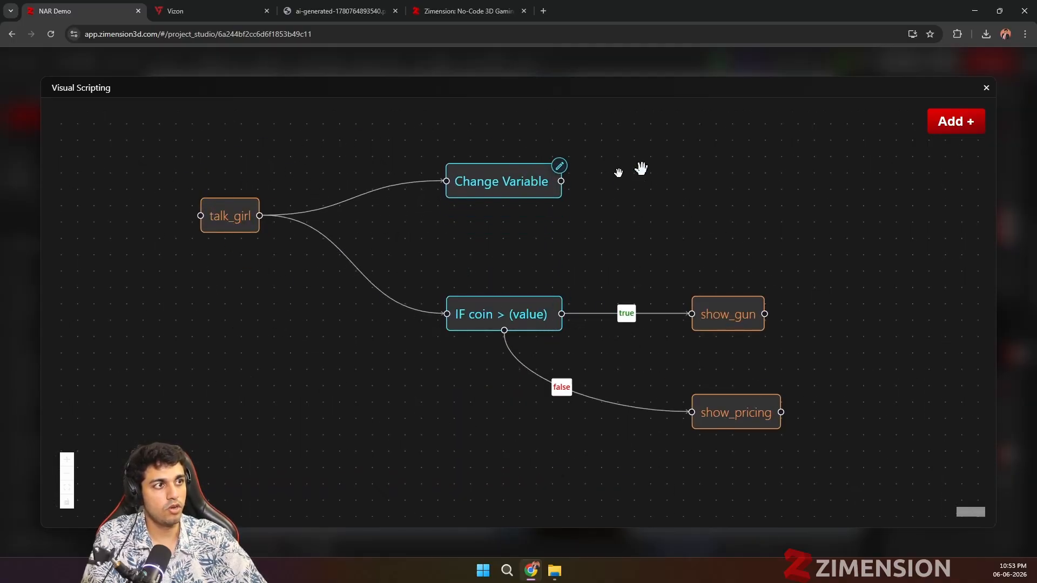
# Step: Review the event and logic flow options for adding a graph node, and close visual scripting
pyautogui.click(948, 124)
pyautogui.click(824, 142)
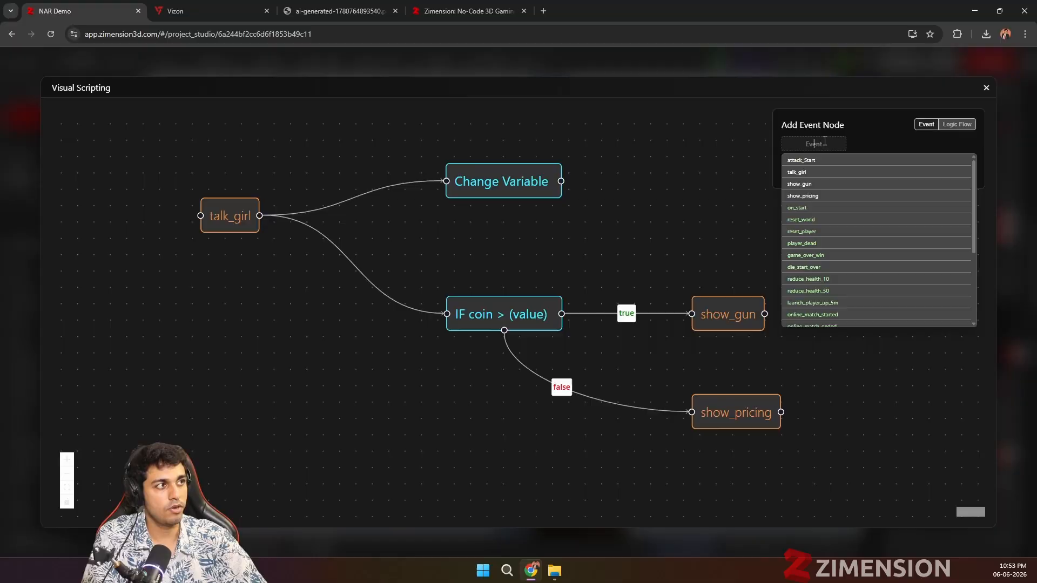
pyautogui.click(886, 136)
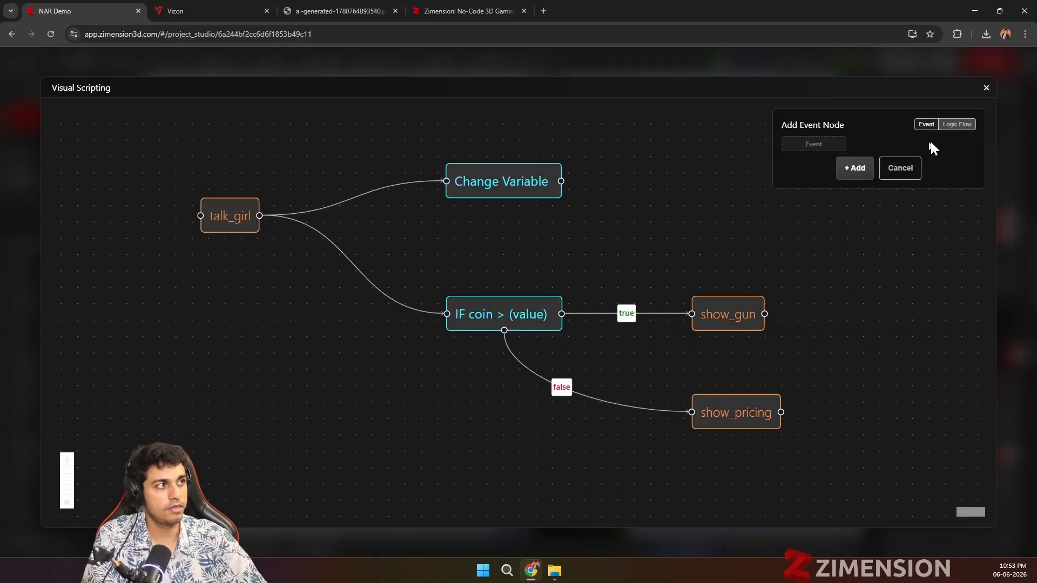
pyautogui.click(955, 127)
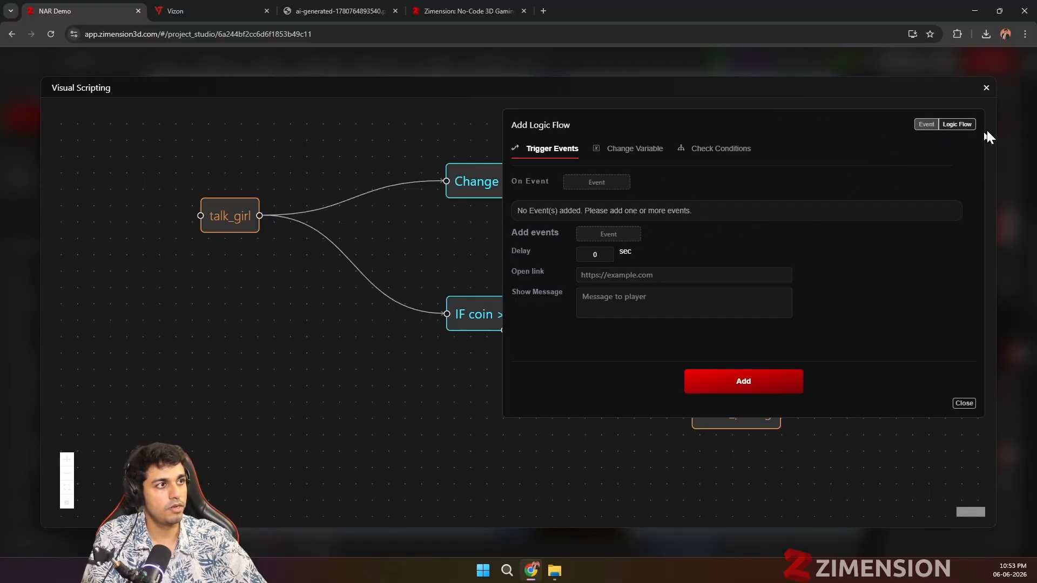
pyautogui.click(986, 88)
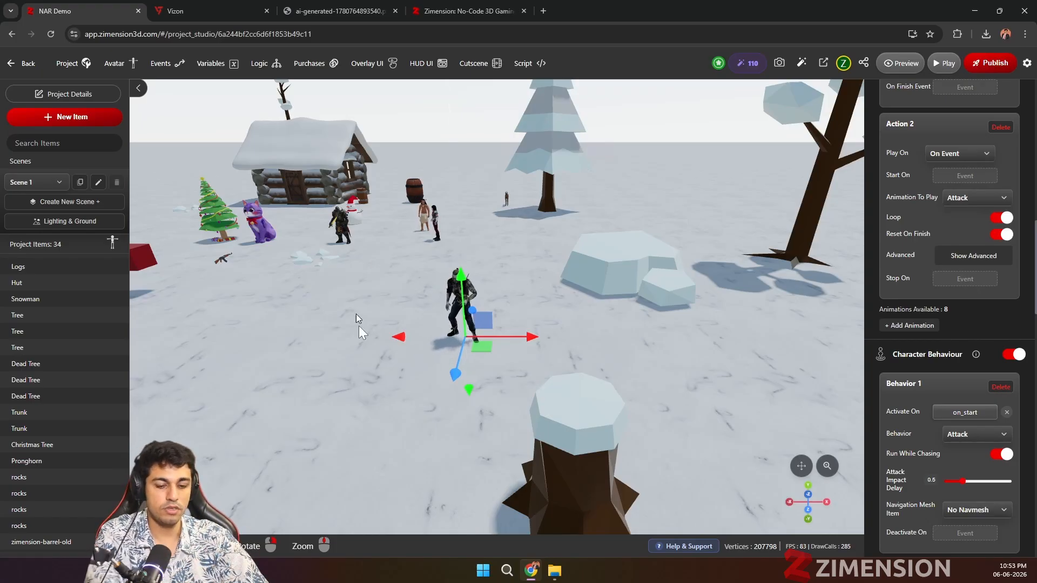
# Step: Return to the dashboard and look through the templates offered for a new project
pyautogui.scroll(2, 348, 346)
pyautogui.scroll(-3, 338, 364)
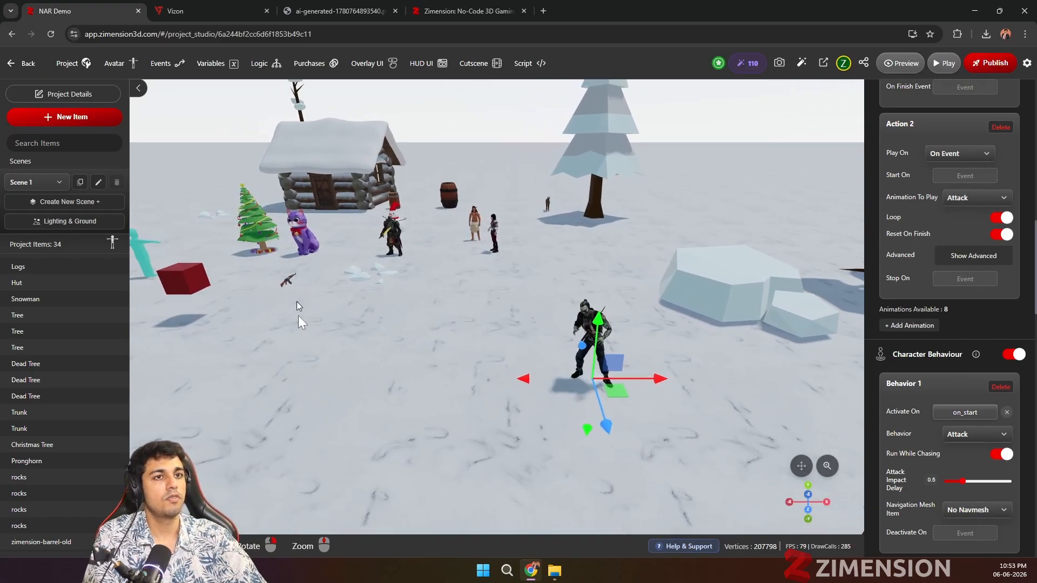
pyautogui.click(25, 63)
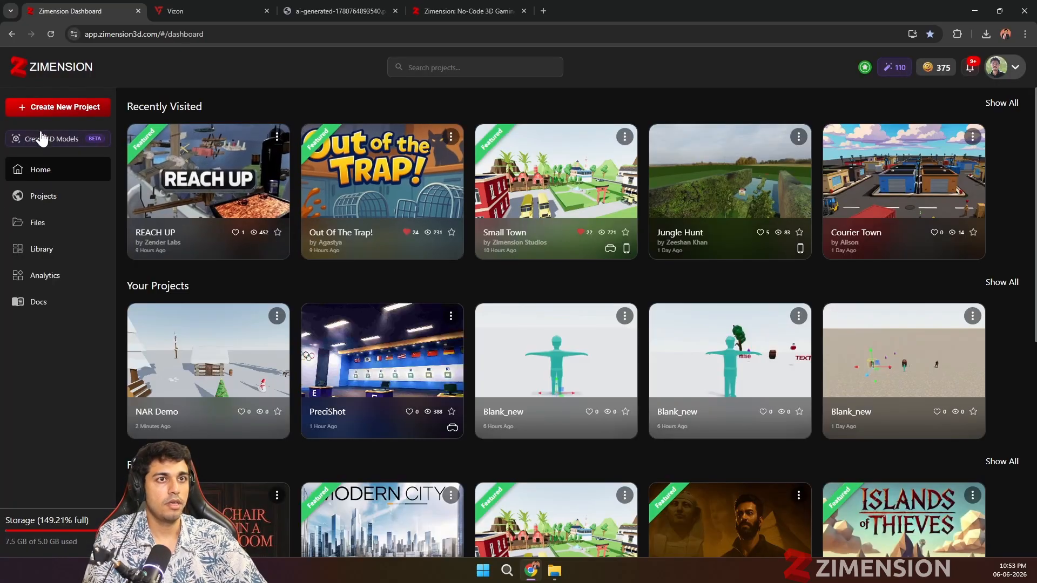
pyautogui.click(49, 109)
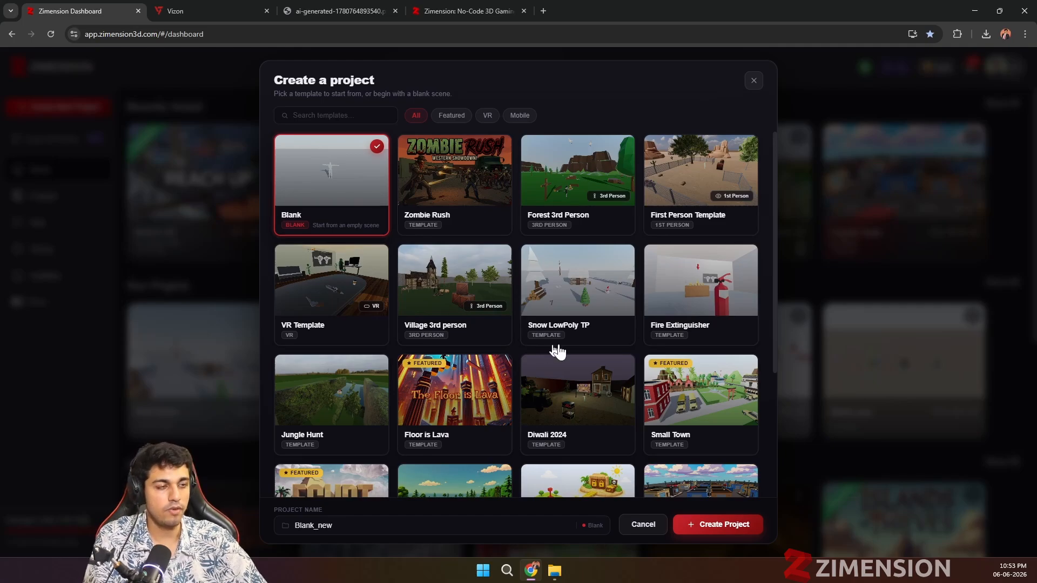
pyautogui.scroll(-1, 646, 348)
pyautogui.scroll(-2, 646, 348)
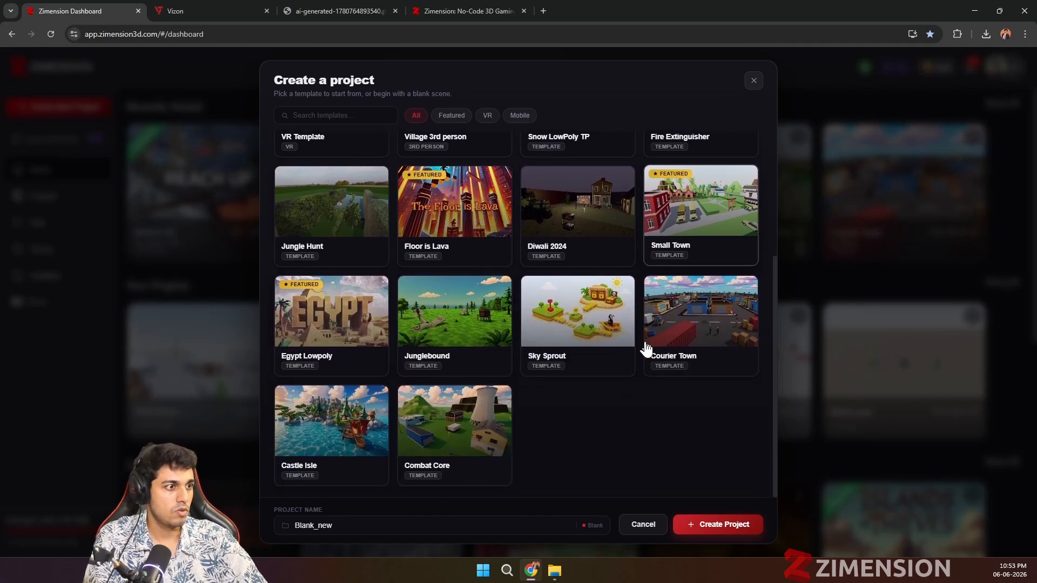
pyautogui.scroll(3, 646, 348)
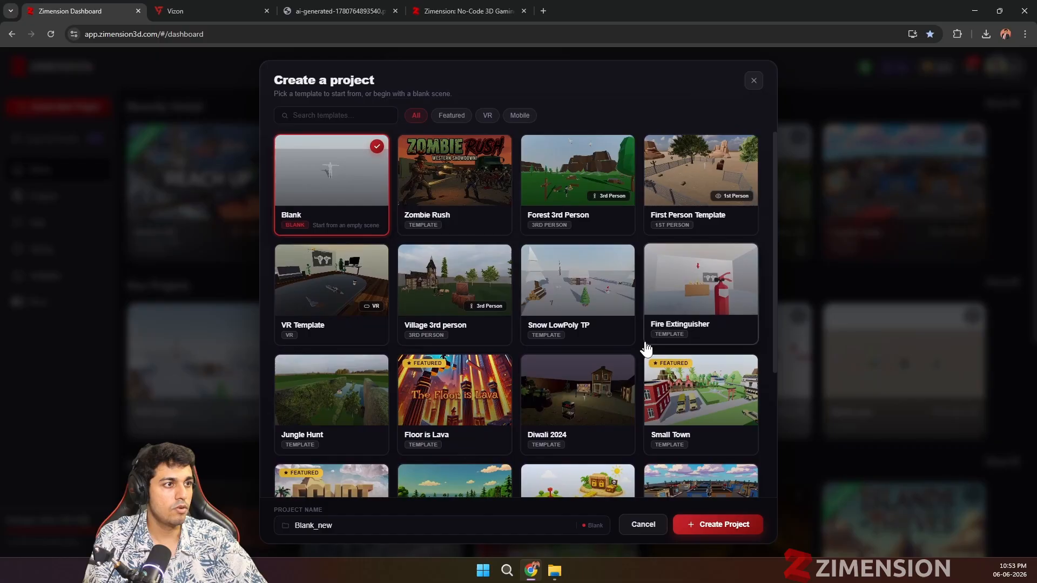
# Step: Try to create a project from the Zombie Rush template, and close the project creation dialog
pyautogui.click(459, 187)
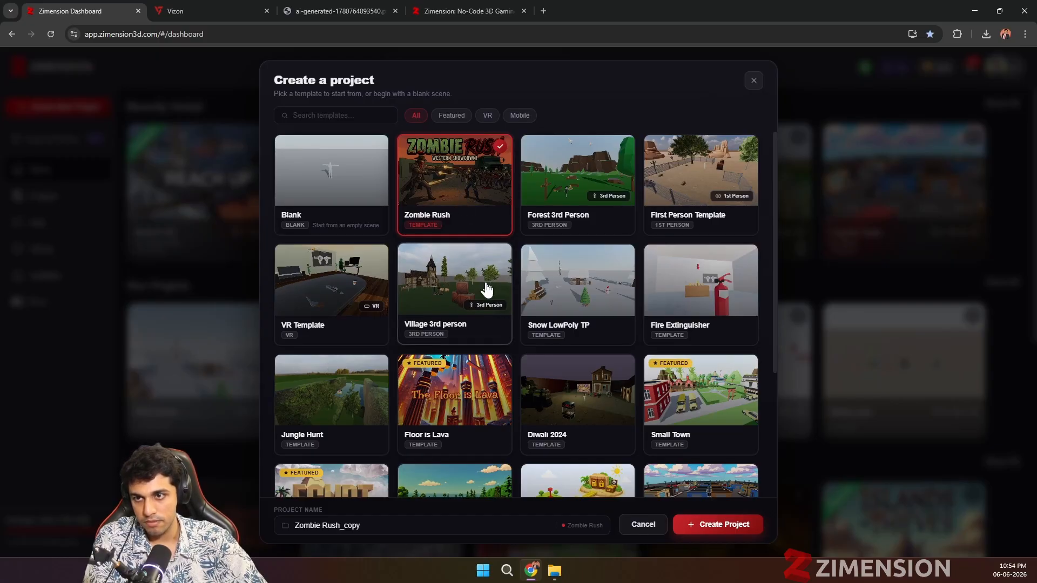
pyautogui.click(697, 528)
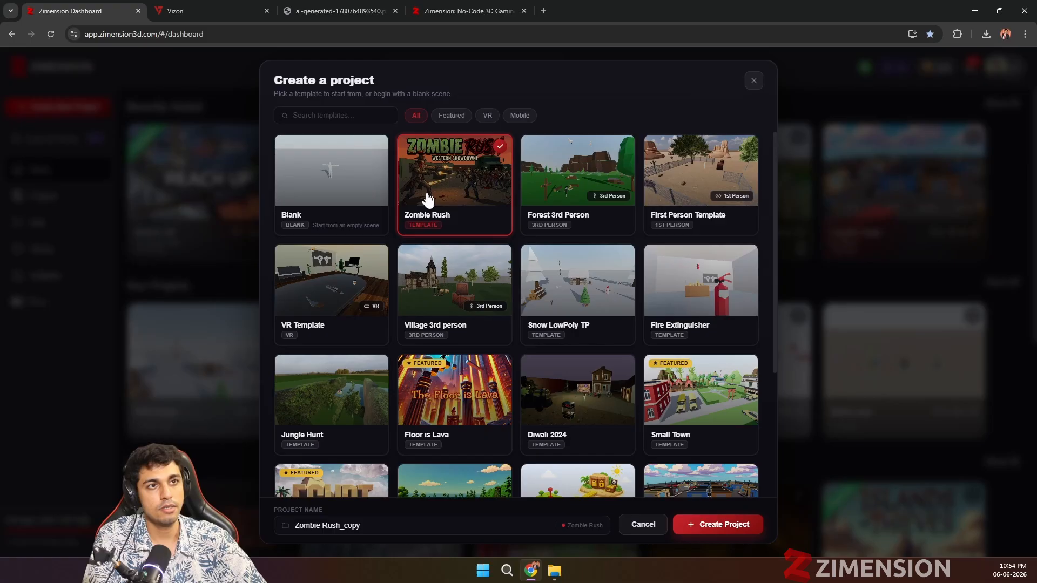
pyautogui.click(754, 81)
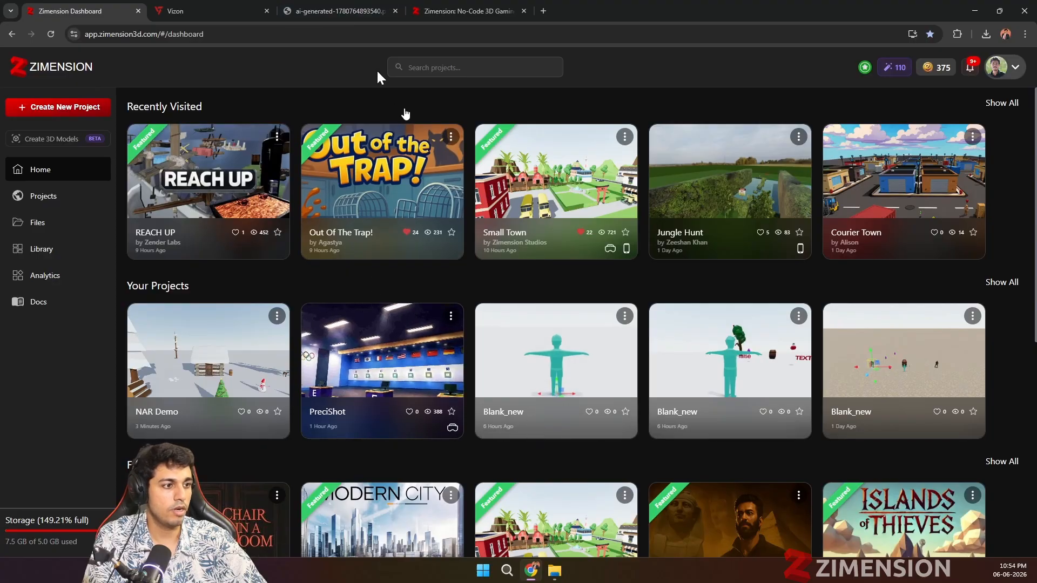
# Step: Load app.zimension3d.com in another browser window and open the Zombie Rush project for editing
pyautogui.scroll(-5, 333, 211)
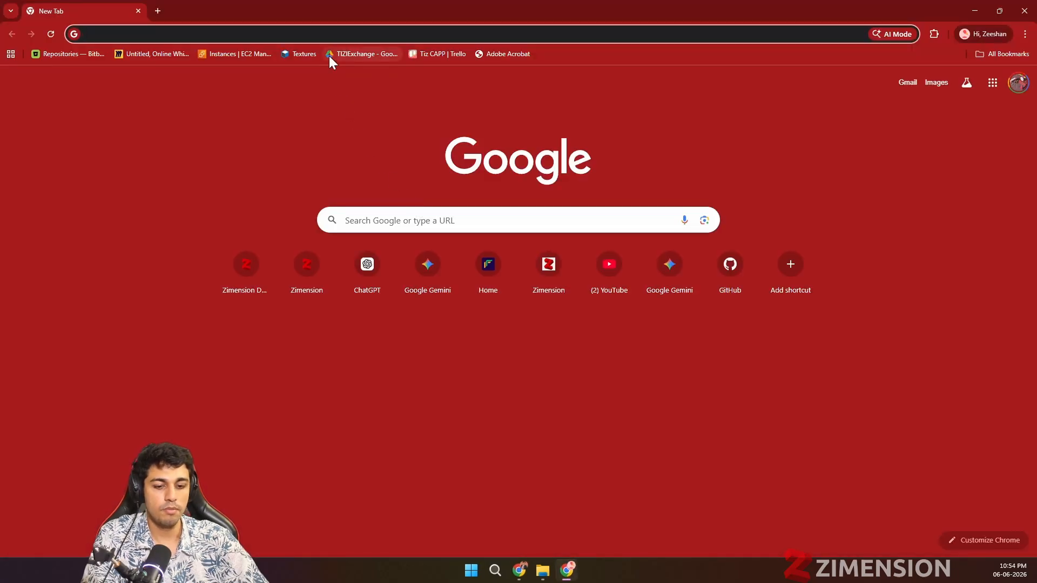
pyautogui.write('app.zimension3d.com')
pyautogui.press('Return')
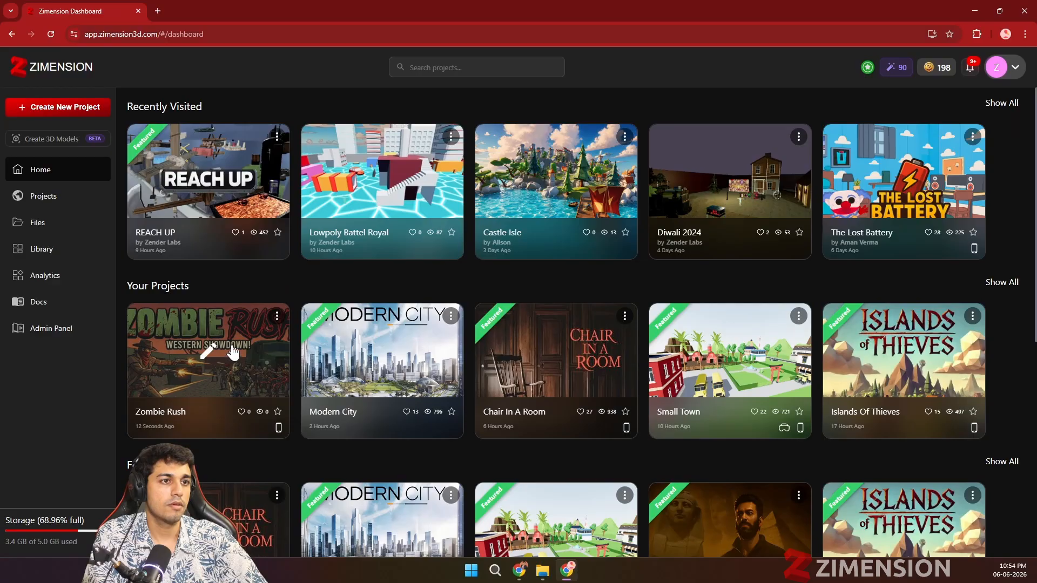
pyautogui.click(215, 353)
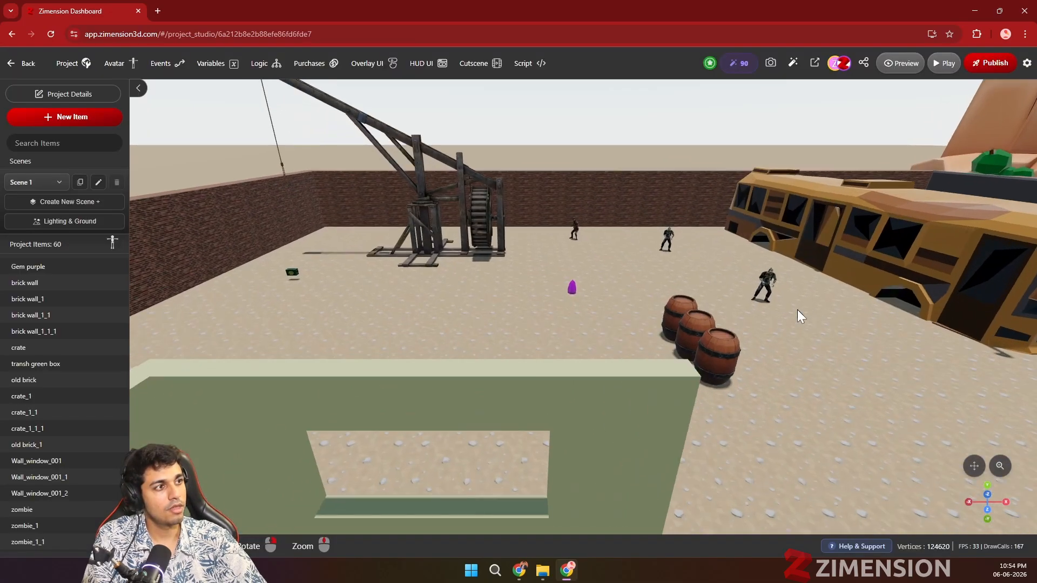
# Step: Publish the original Zombie Rush project with a version number, and close the publishing dialog
pyautogui.moveTo(783, 312); pyautogui.dragTo(674, 325)
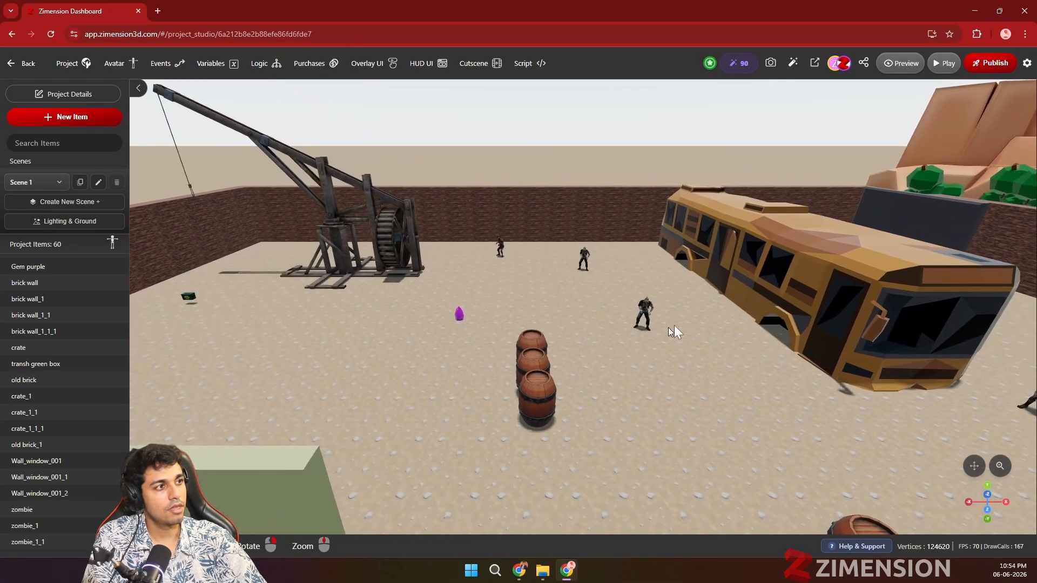
pyautogui.click(988, 63)
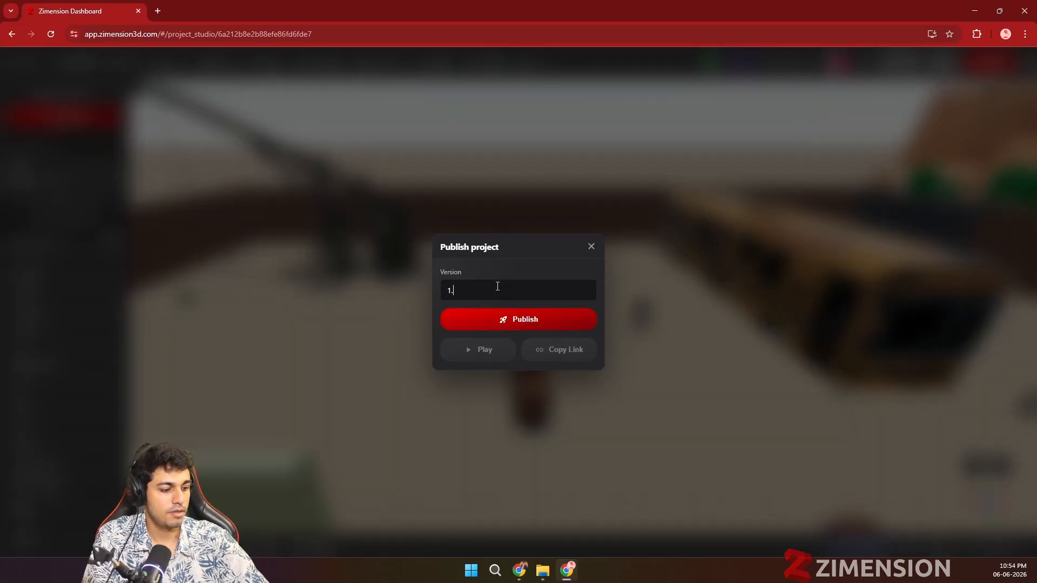
pyautogui.click(501, 320)
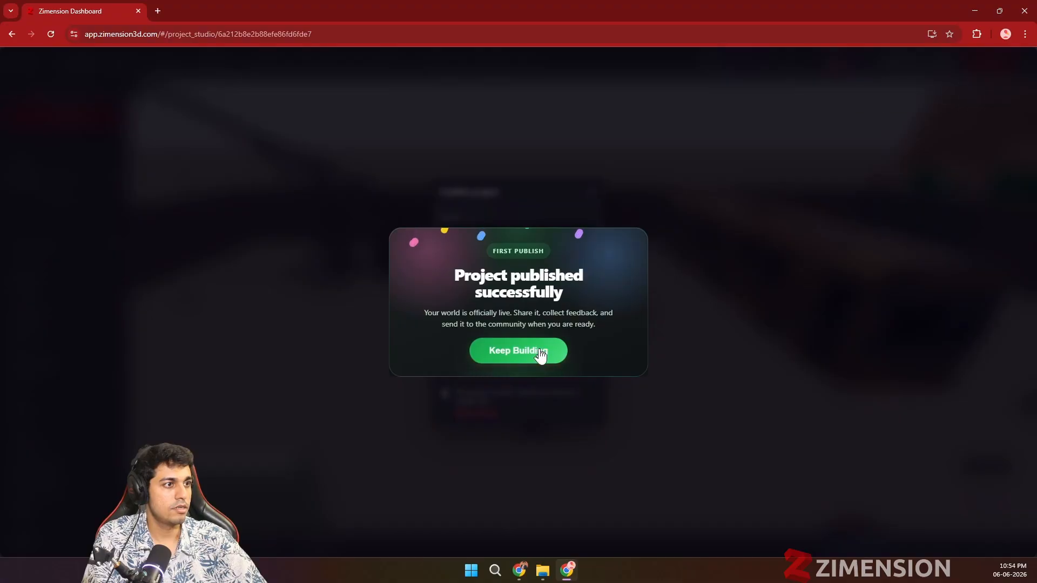
pyautogui.click(539, 352)
pyautogui.click(592, 195)
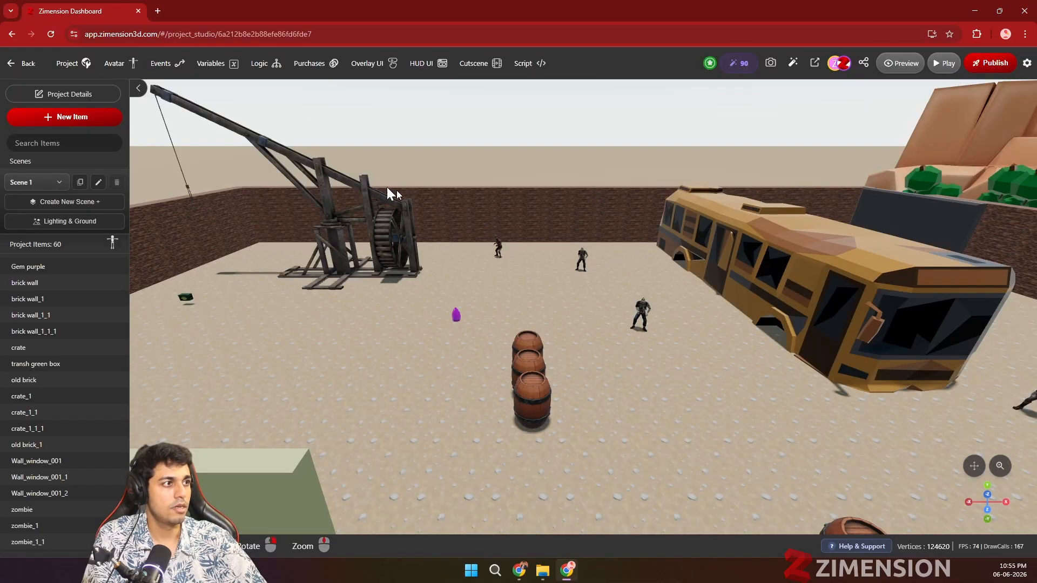
# Step: Leave this browser window and create a project named Zombie Rush_copy from the Zombie Rush template in the other window
pyautogui.click(28, 64)
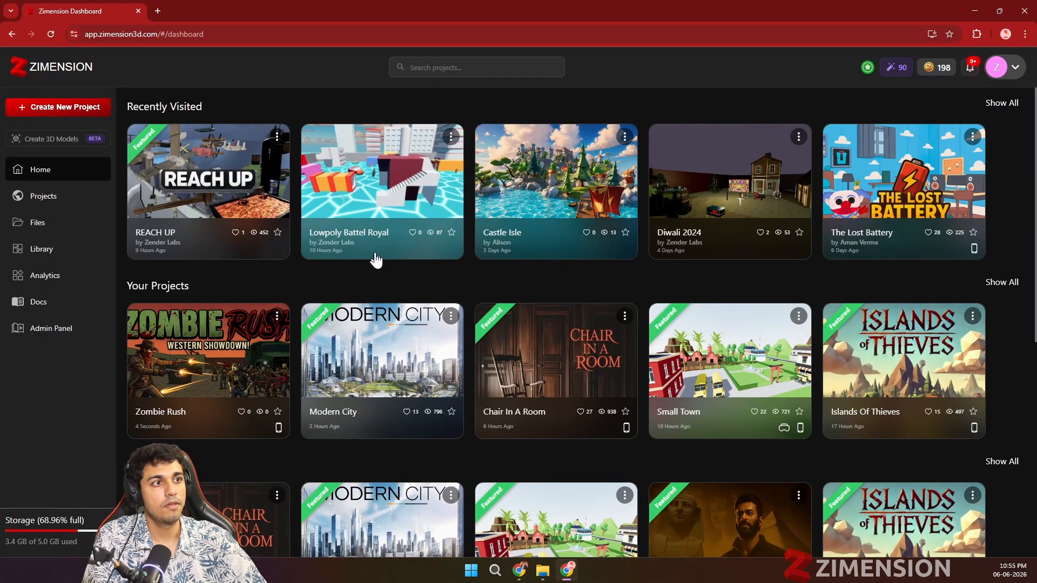
pyautogui.click(1025, 12)
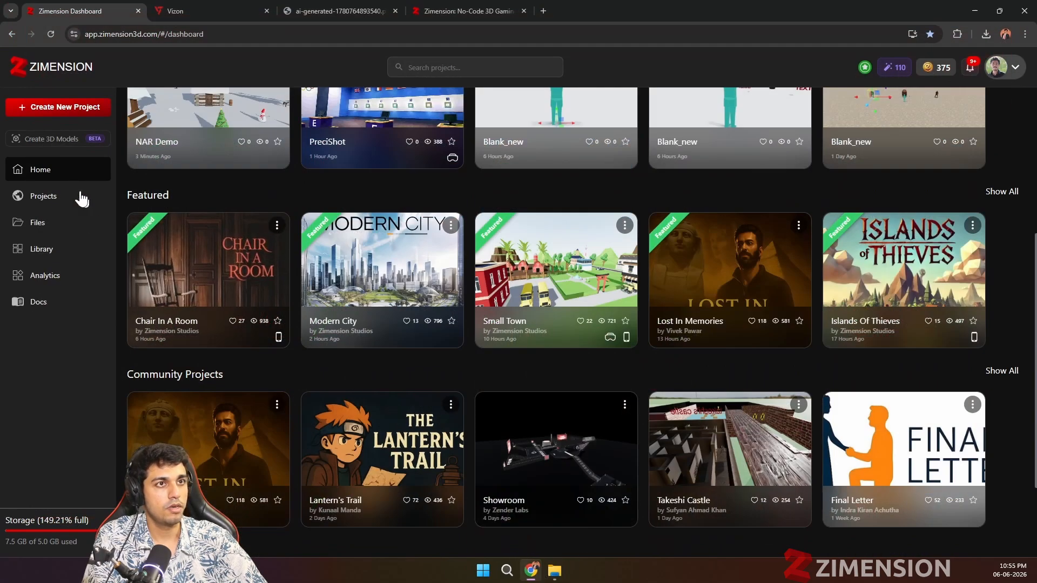
pyautogui.click(68, 108)
pyautogui.click(435, 175)
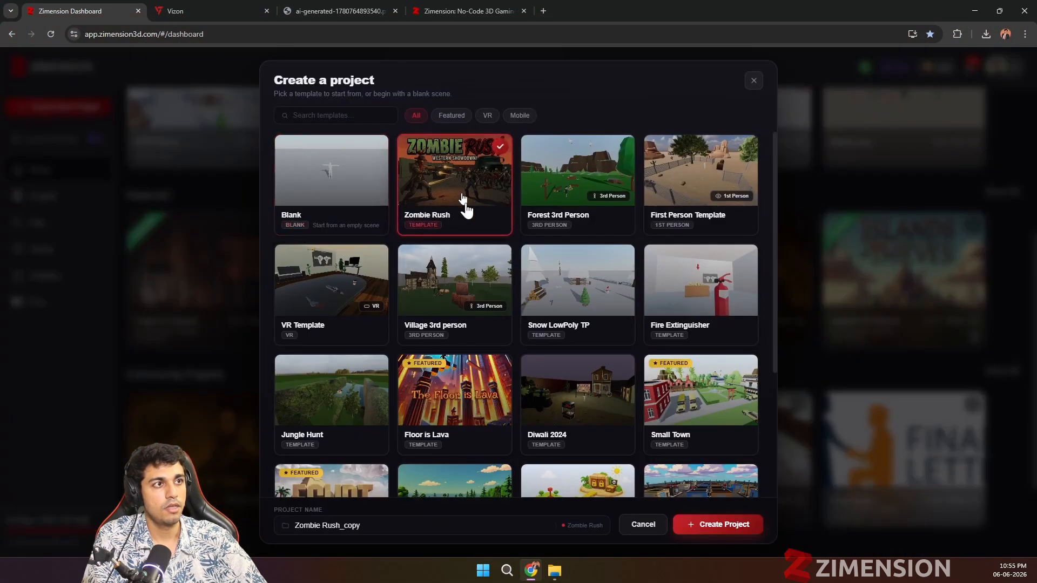
pyautogui.click(711, 524)
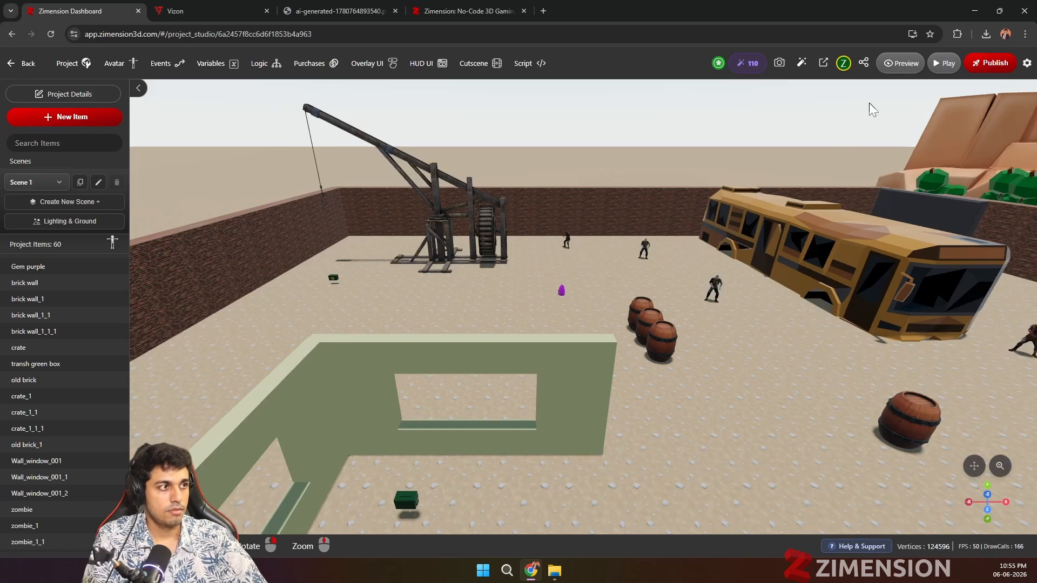
# Step: Publish the Zombie Rush_copy project as version 1.1 and dismiss the first-publish notice
pyautogui.click(978, 66)
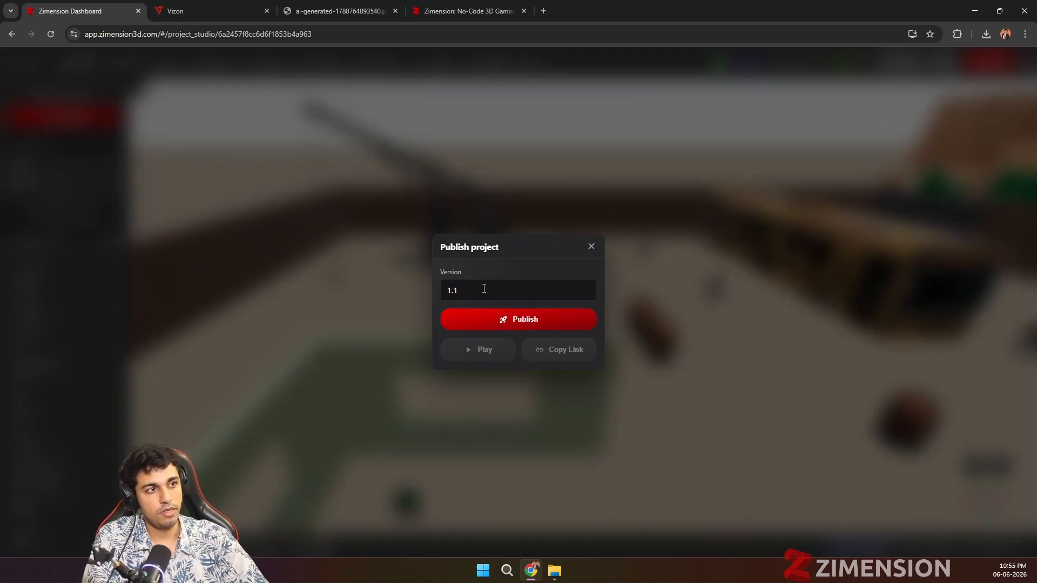
pyautogui.click(477, 320)
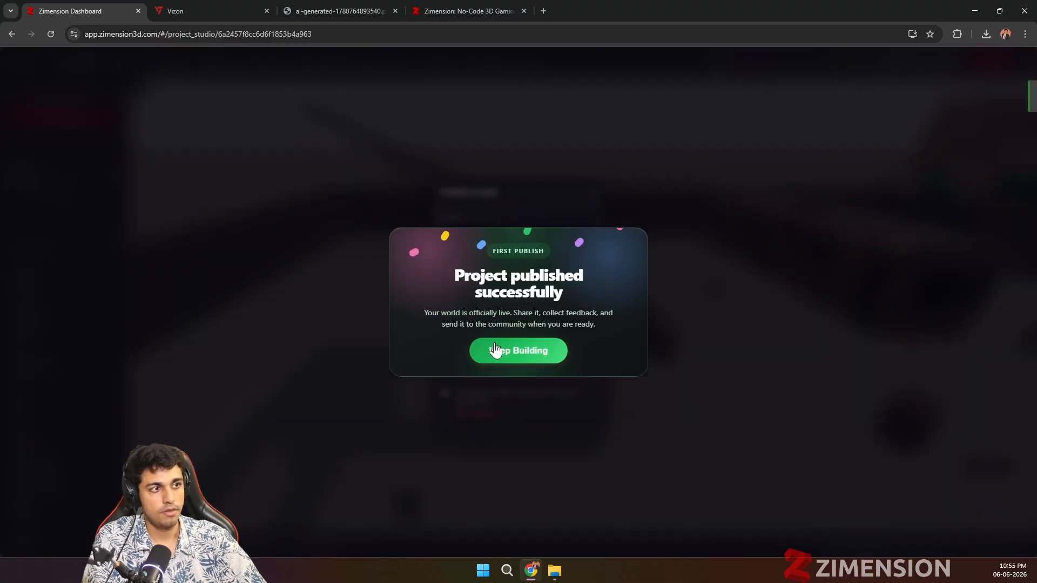
pyautogui.click(497, 356)
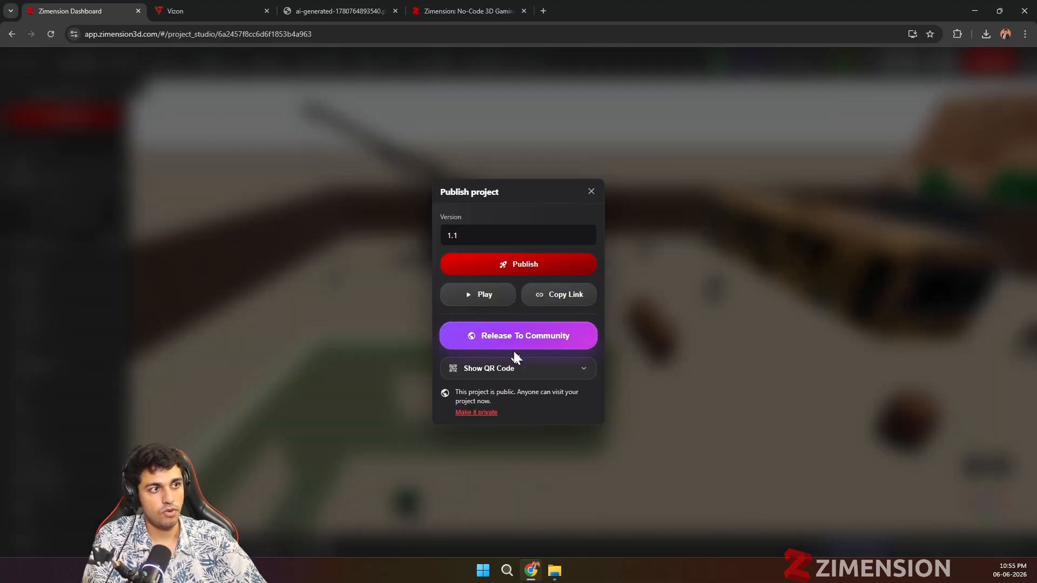
# Step: Show the published project's QR code, publish version 1.1 again, and close the publishing dialog
pyautogui.click(513, 369)
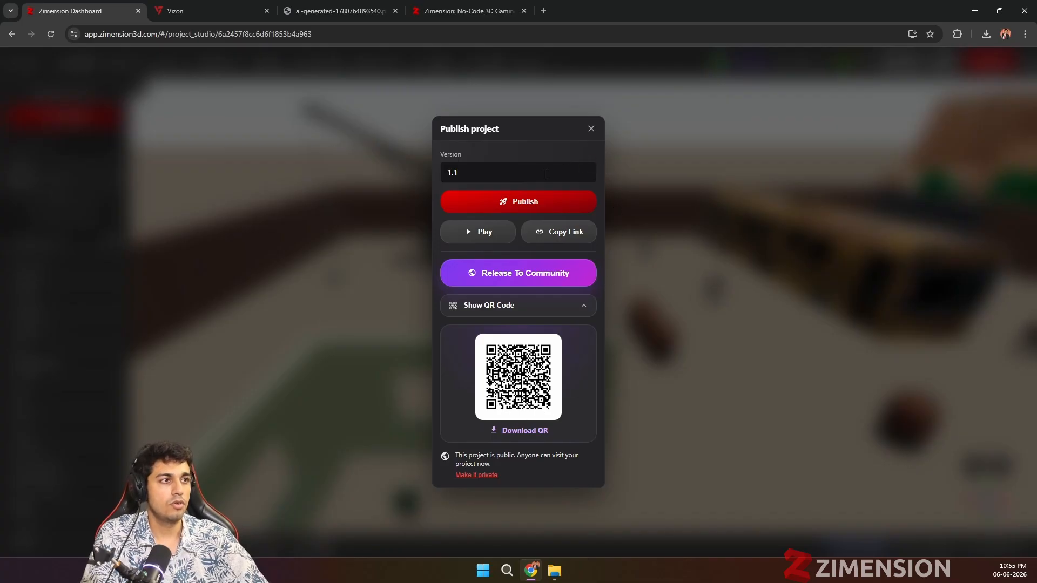
pyautogui.click(516, 208)
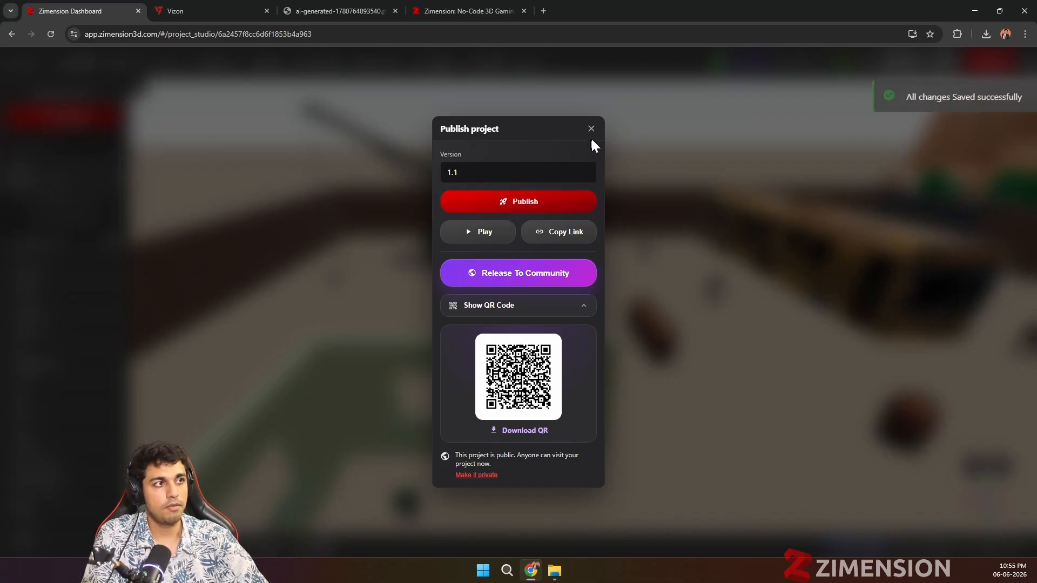
pyautogui.click(591, 129)
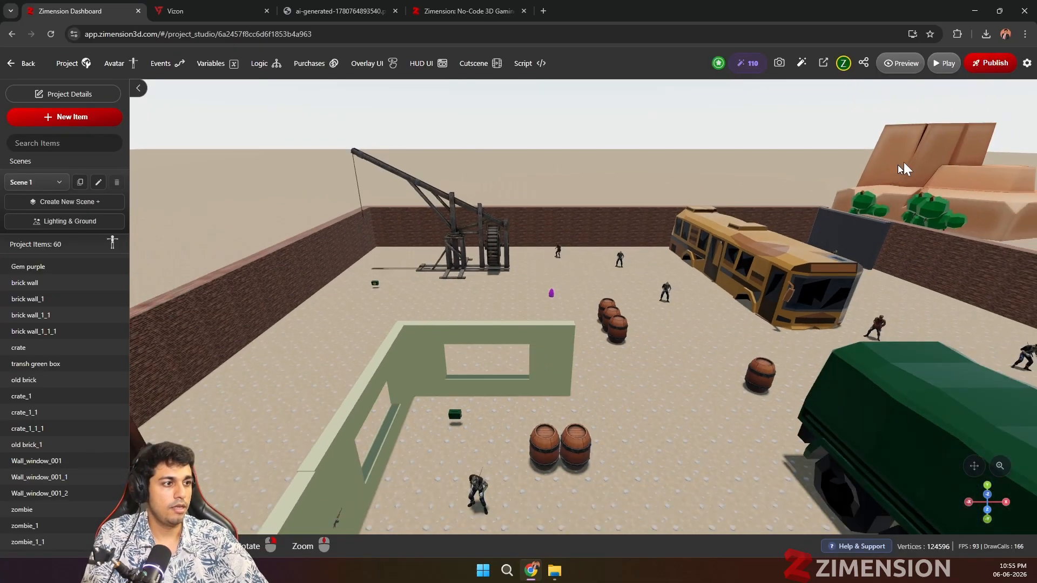
# Step: Launch the Zombie Rush_copy project for play and close the other three browser tabs
pyautogui.click(944, 63)
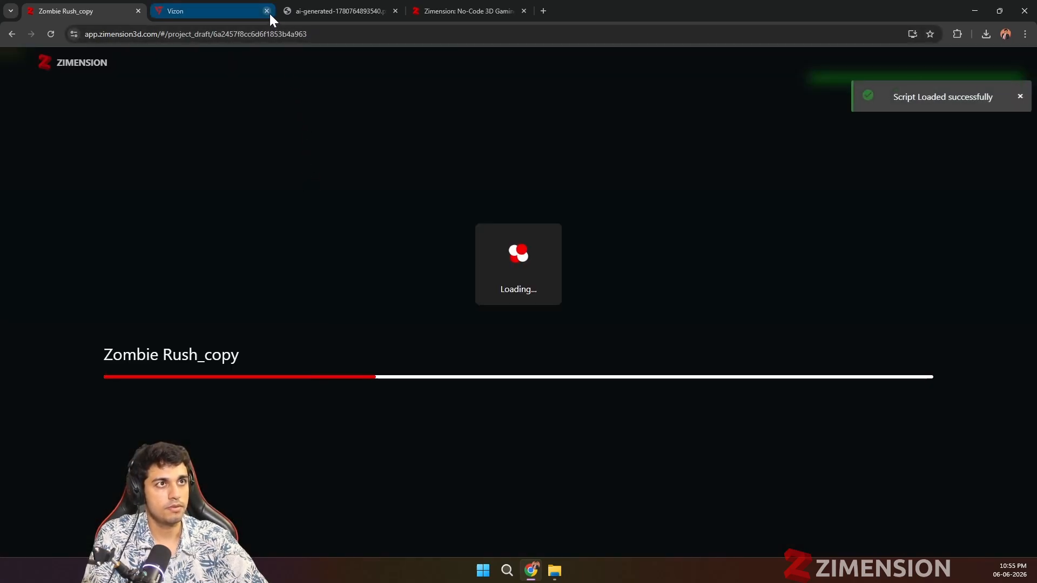
pyautogui.click(267, 11)
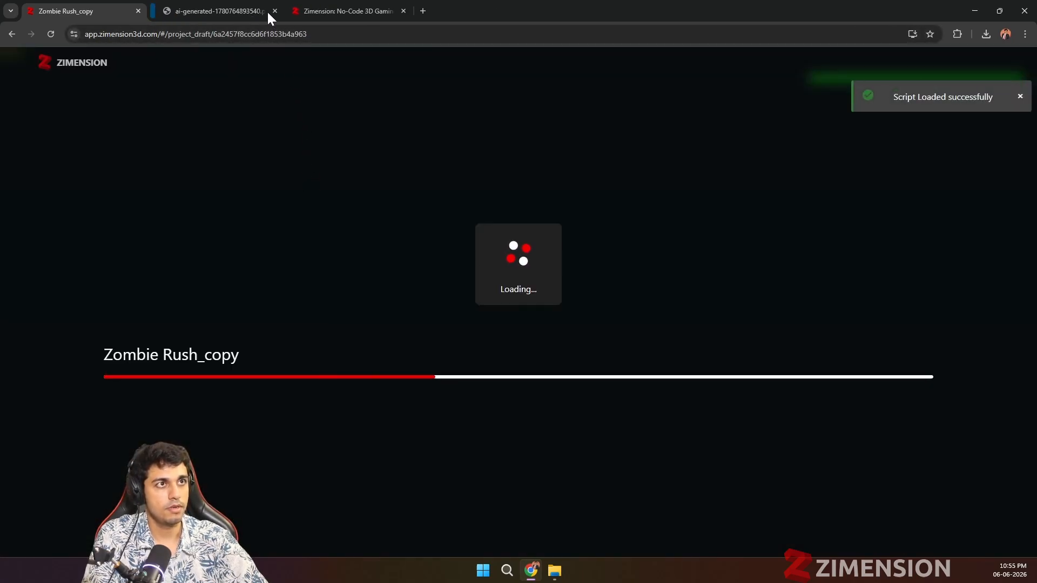
pyautogui.click(267, 11)
pyautogui.click(267, 11)
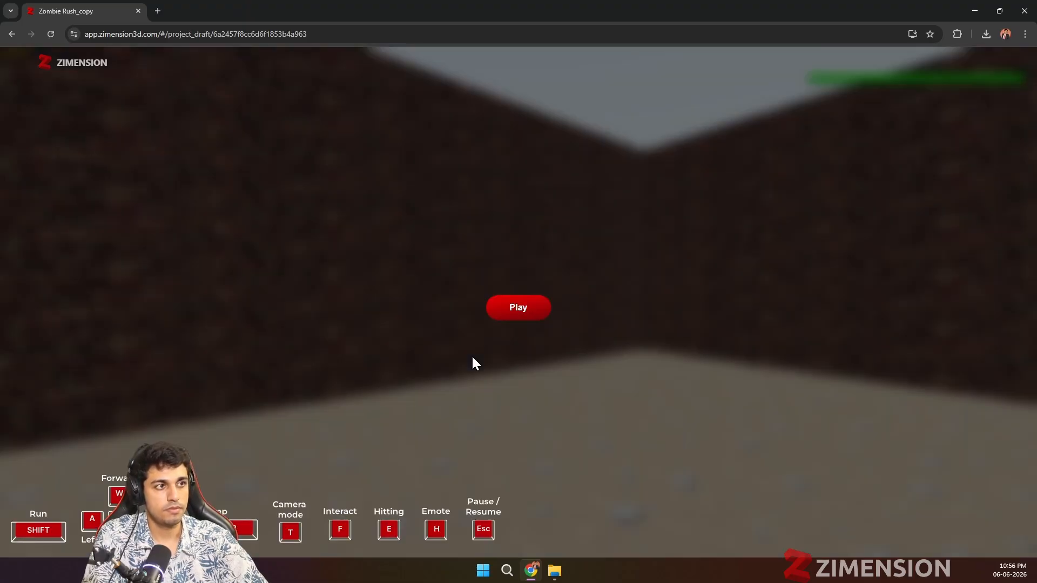
# Step: Start the game and run the character through the walled arena to pick up the revolver
pyautogui.click(517, 315)
pyautogui.press('w')
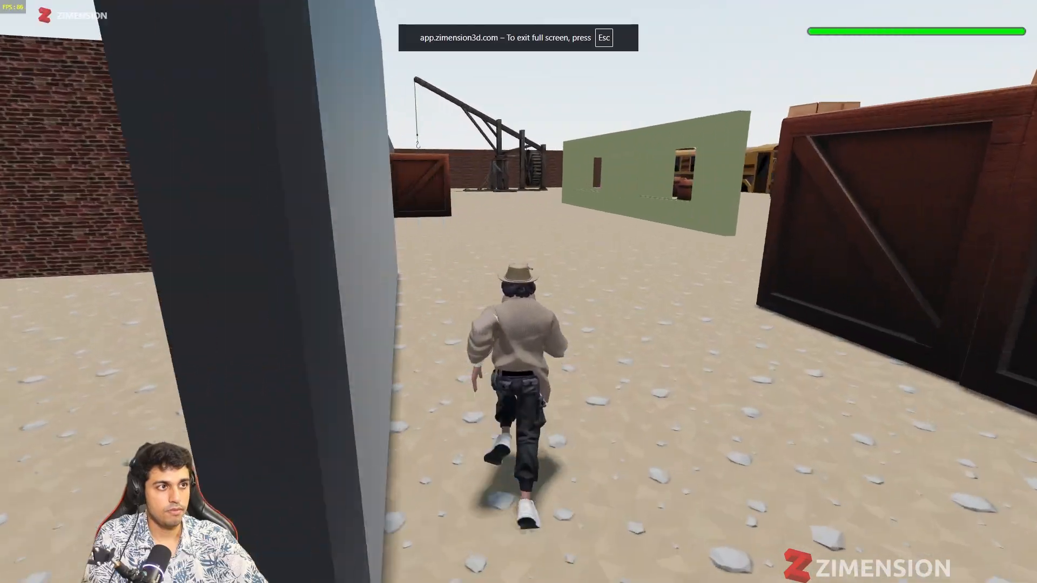
pyautogui.press('w')
pyautogui.press('w')
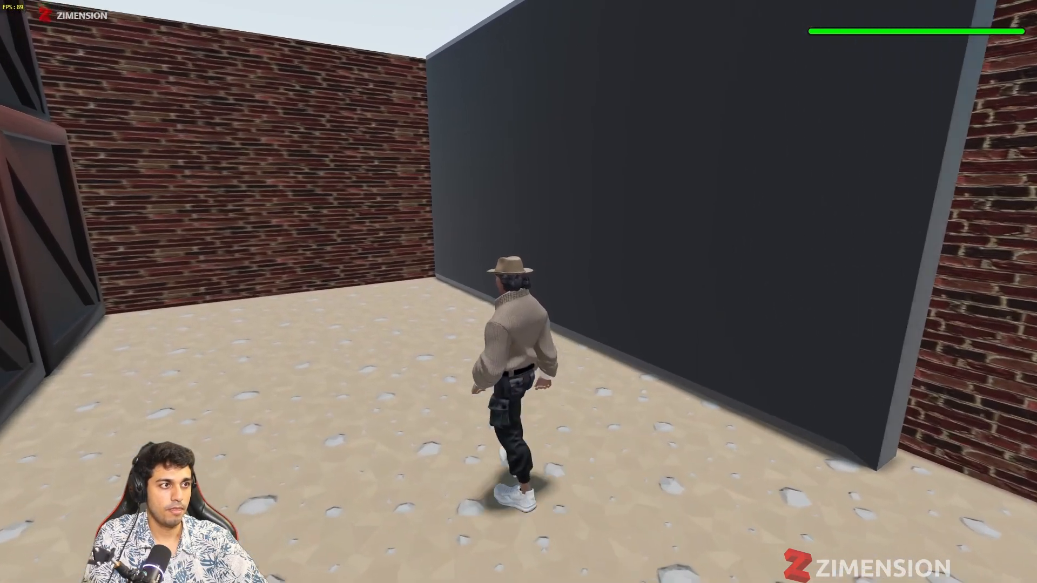
pyautogui.press('w')
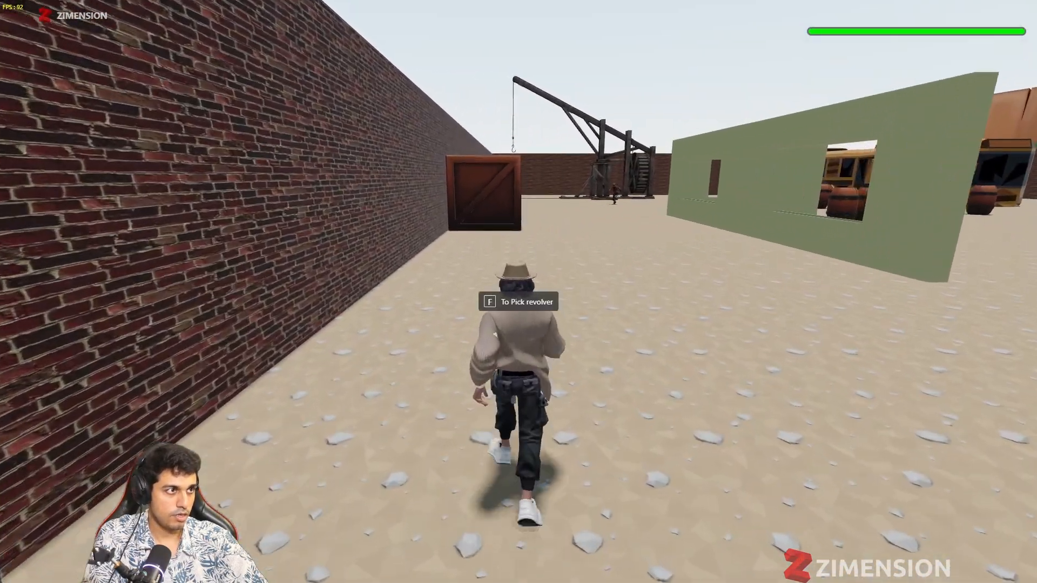
pyautogui.press('e')
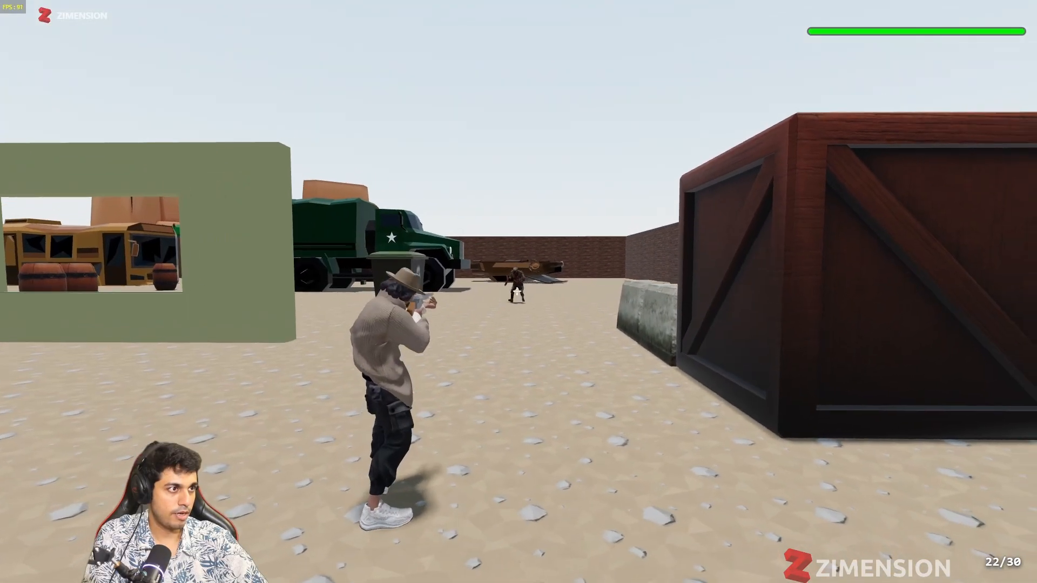
# Step: Test the revolver by shooting at the zombies approaching from the truck and the crane
pyautogui.click(517, 291)
pyautogui.click(517, 291)
pyautogui.press('s')
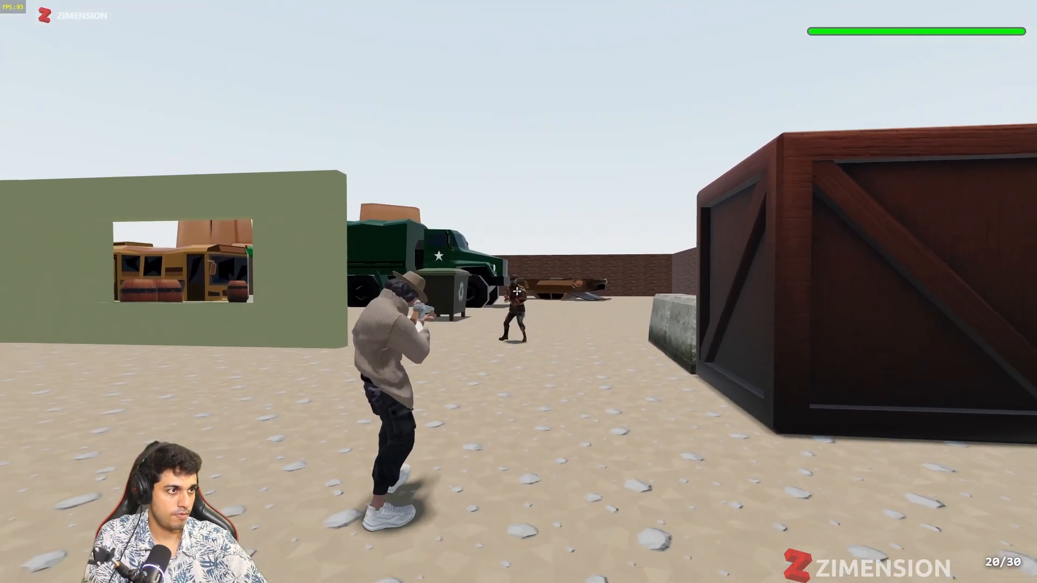
pyautogui.click(517, 291)
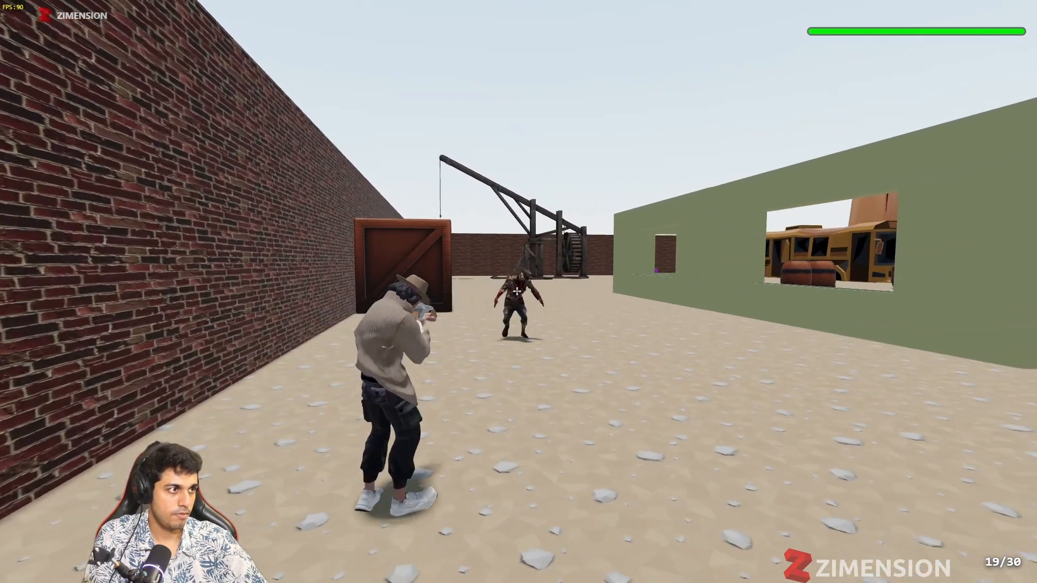
pyautogui.click(516, 291)
# Step: Run around the green windowed wall and shoot the zombie approaching from the crates
pyautogui.press('w')
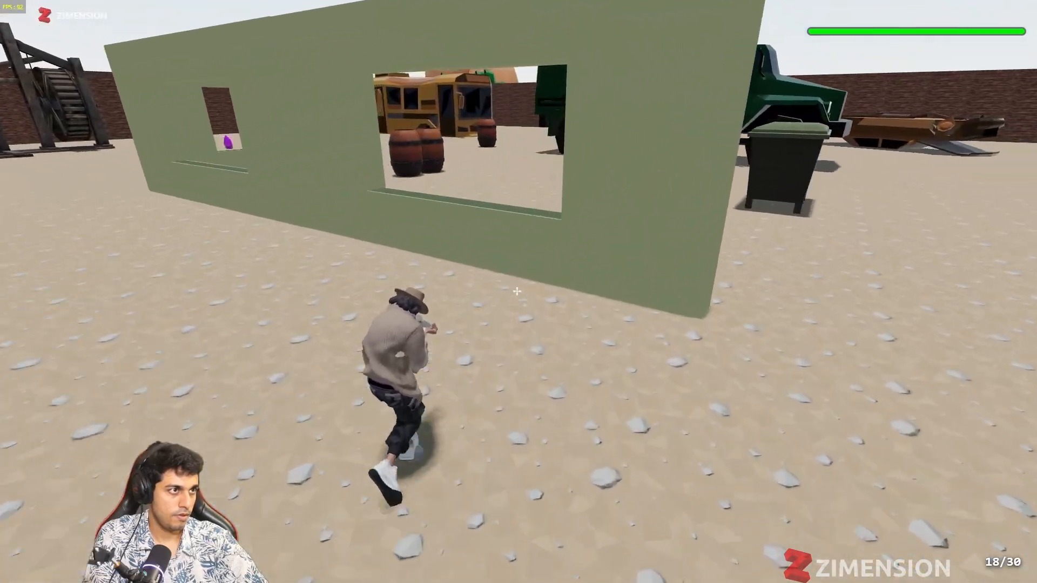
pyautogui.press('space')
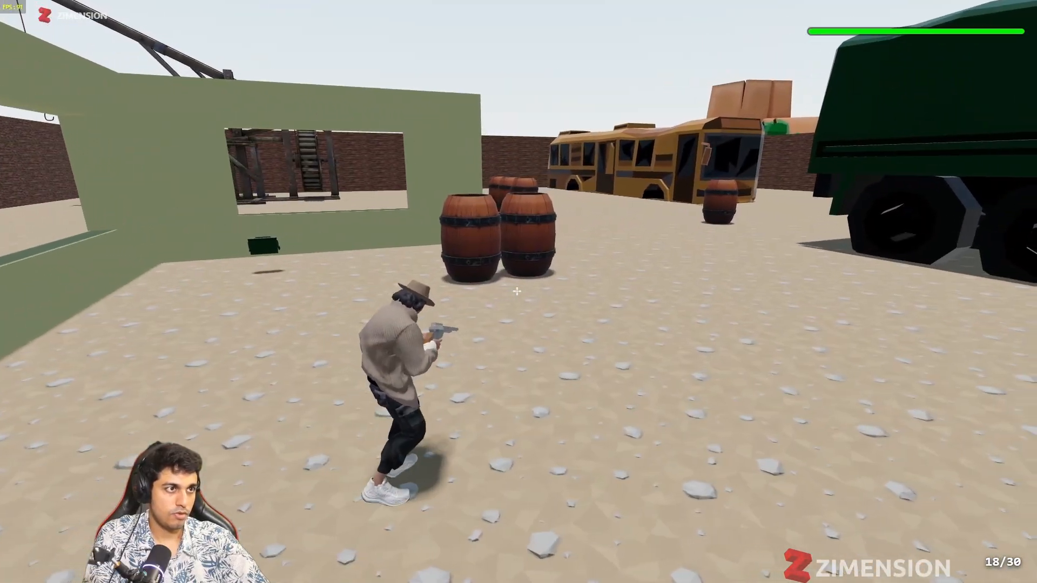
pyautogui.press('s')
pyautogui.press('w')
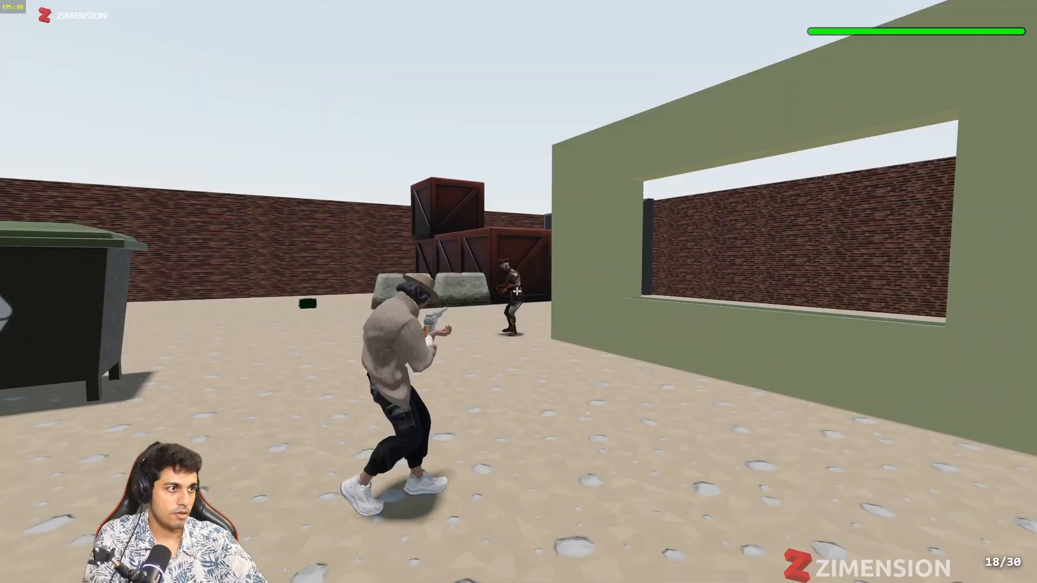
pyautogui.click(517, 291)
pyautogui.click(516, 291)
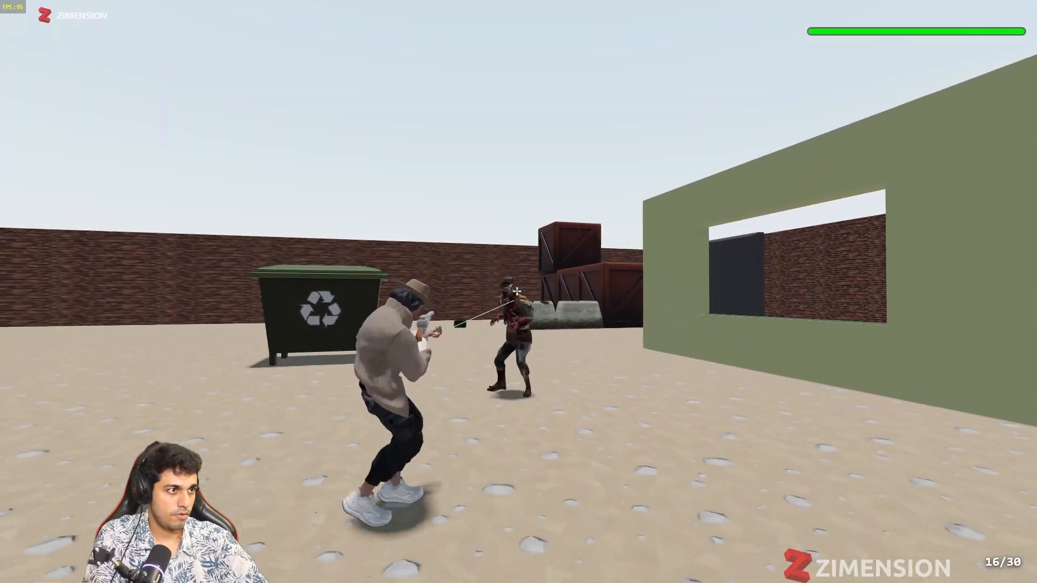
pyautogui.press('s')
pyautogui.click(517, 291)
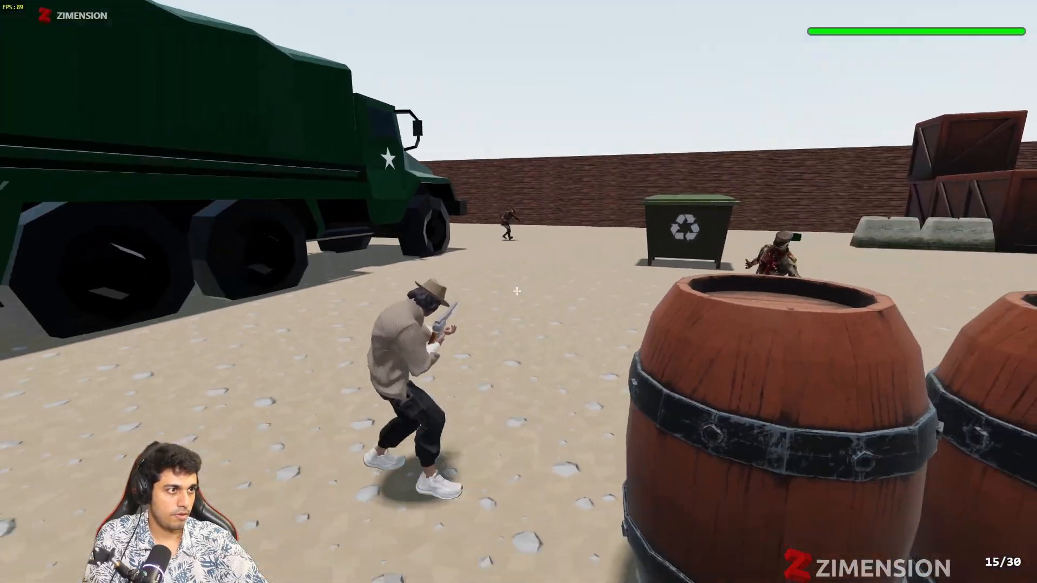
# Step: Aim at the zombie beside the green truck and shoot it while backing away
pyautogui.press('w')
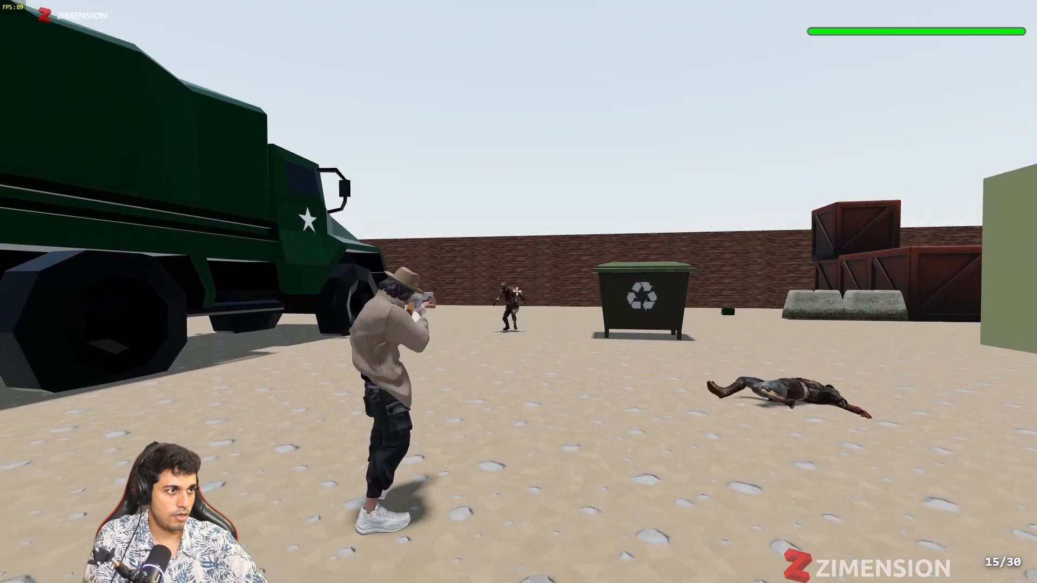
pyautogui.click(517, 291)
pyautogui.rightClick(517, 291)
pyautogui.press('s')
pyautogui.click(517, 291)
pyautogui.rightClick(517, 291)
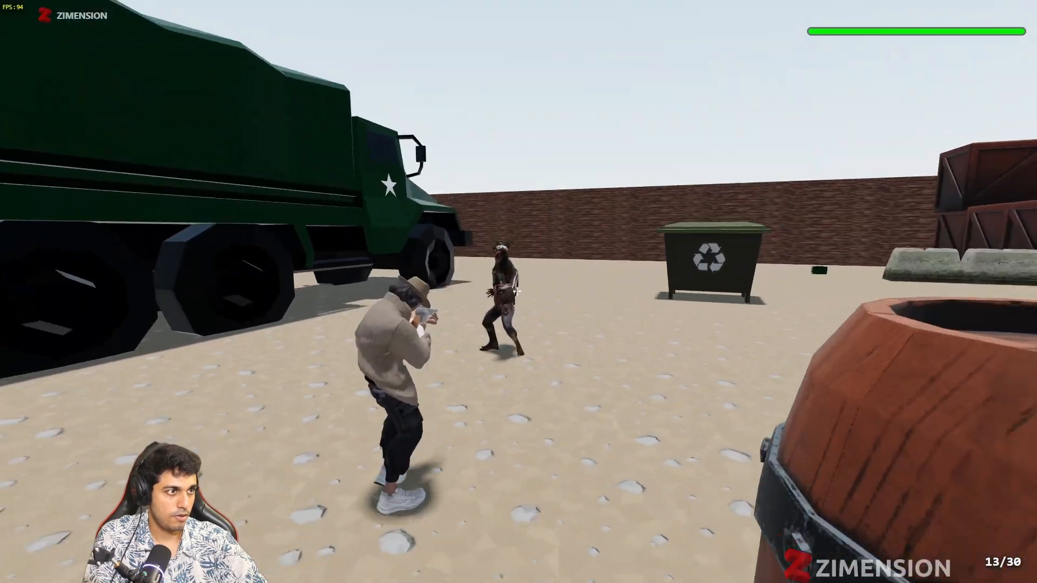
pyautogui.click(517, 291)
pyautogui.press('s')
# Step: Move to the green wall, pick up the AK47 there, and run on toward the crates
pyautogui.press('w')
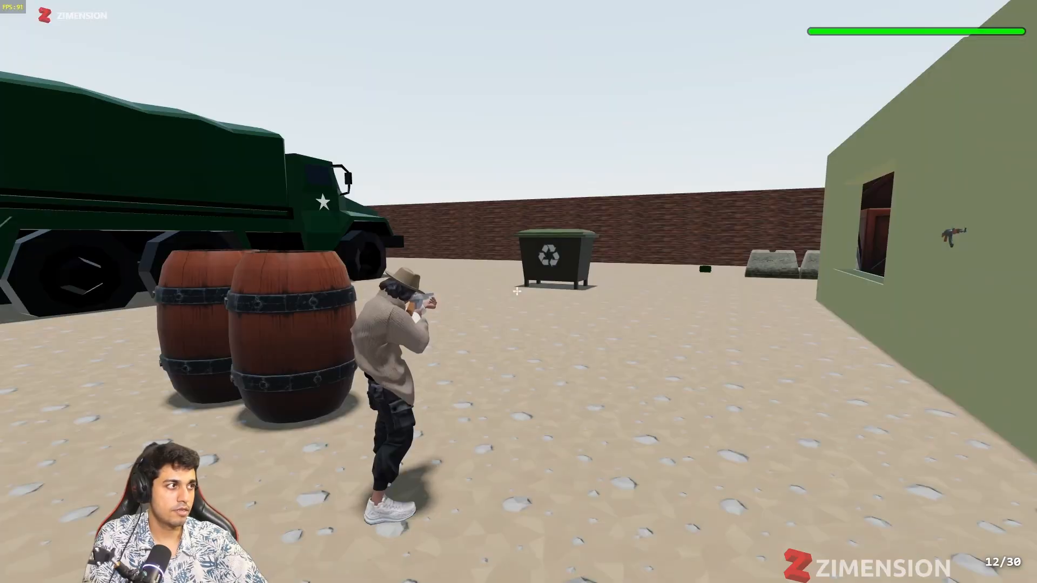
pyautogui.press('w')
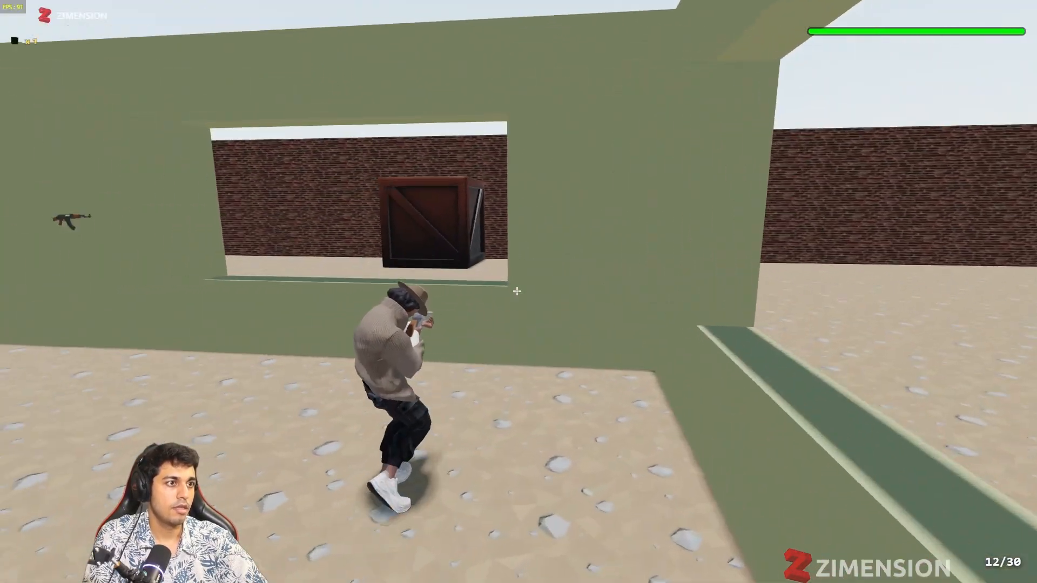
pyautogui.press('w')
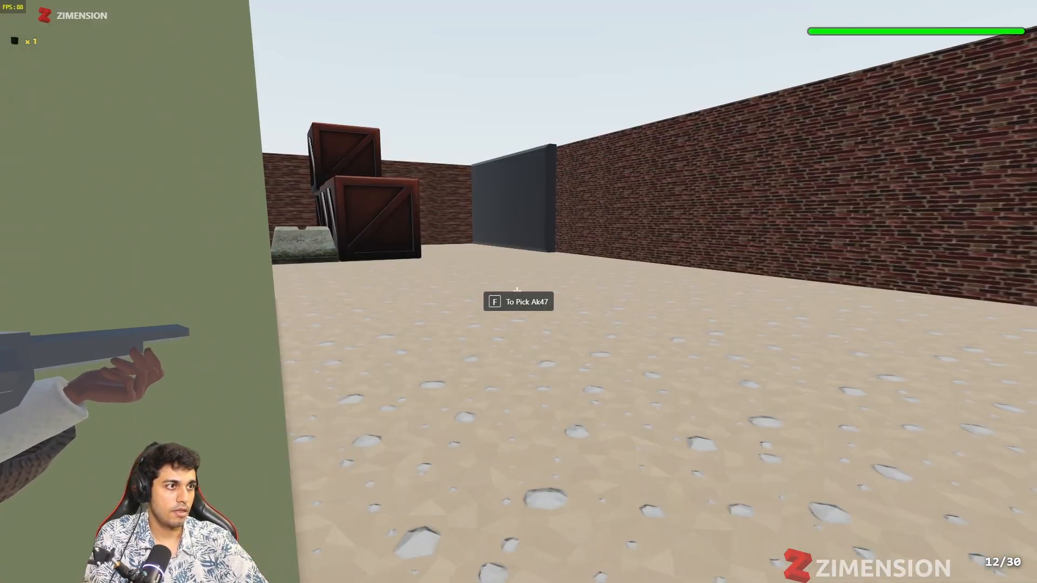
pyautogui.press('f')
pyautogui.press('w')
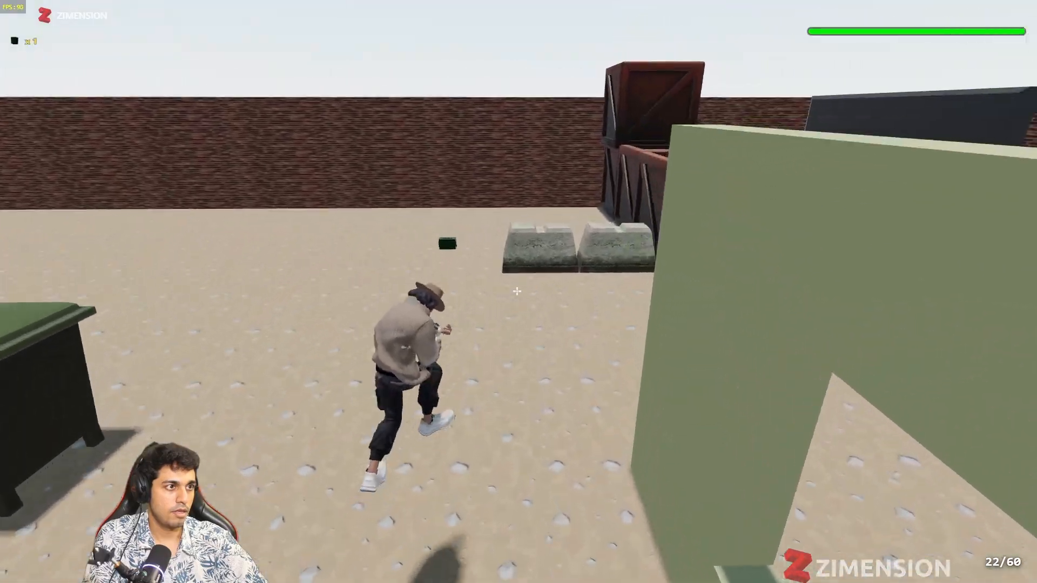
pyautogui.press('w')
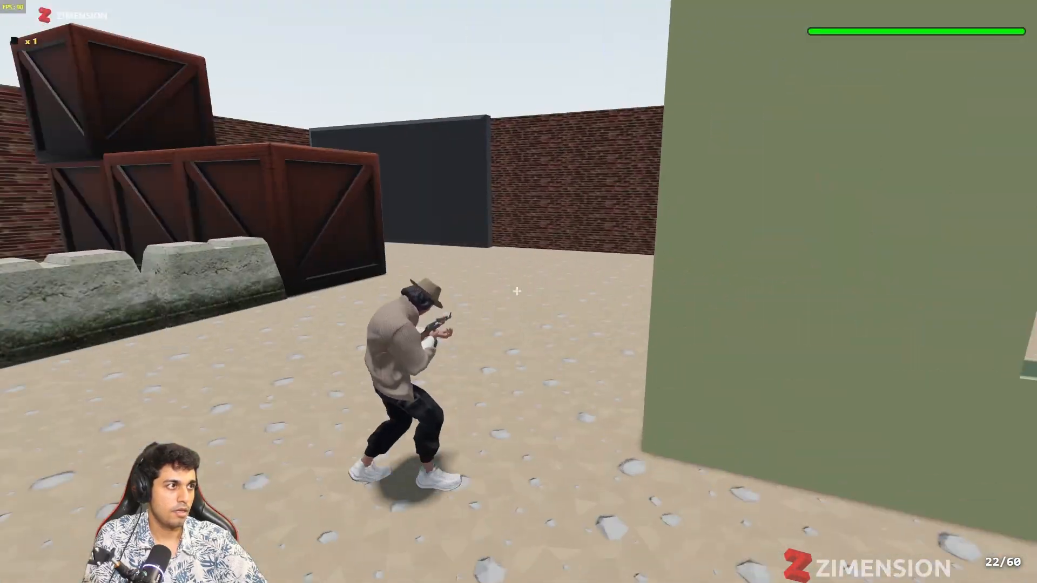
# Step: Run on past the crates and around the green windowed wall, pause the game and return to the project editor
pyautogui.press('w')
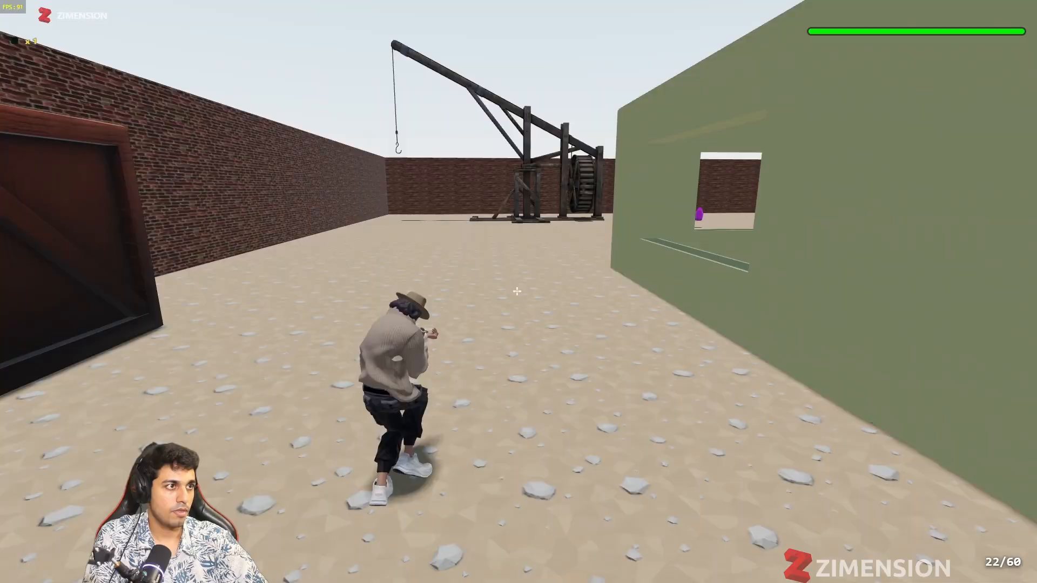
pyautogui.press('w')
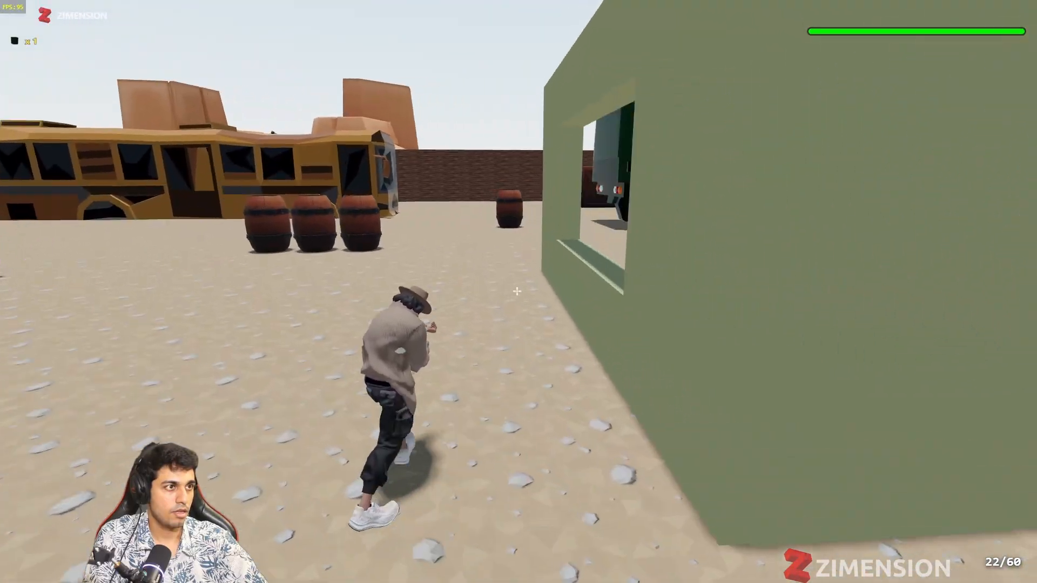
pyautogui.press('Escape')
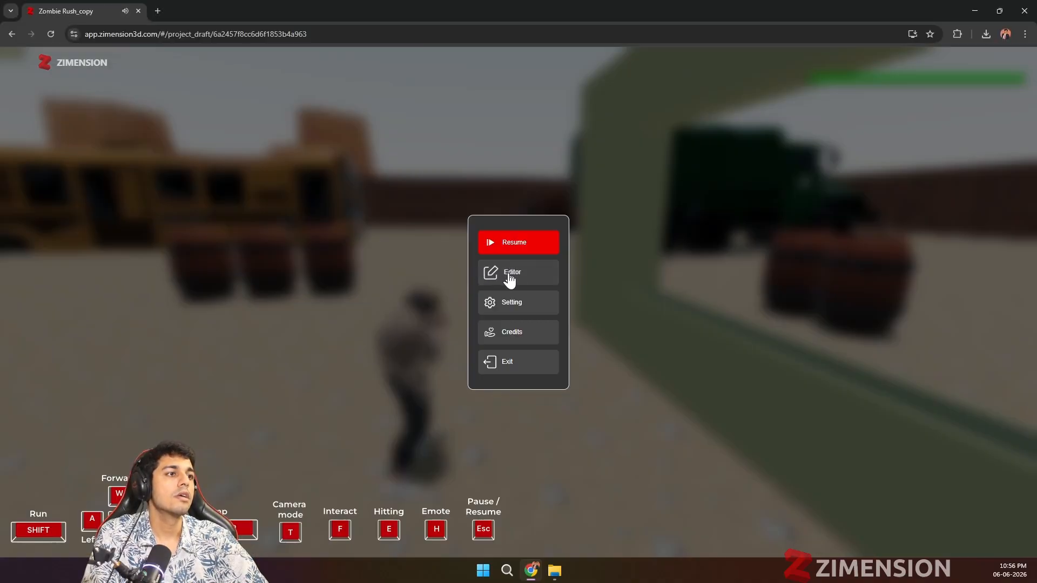
pyautogui.click(509, 275)
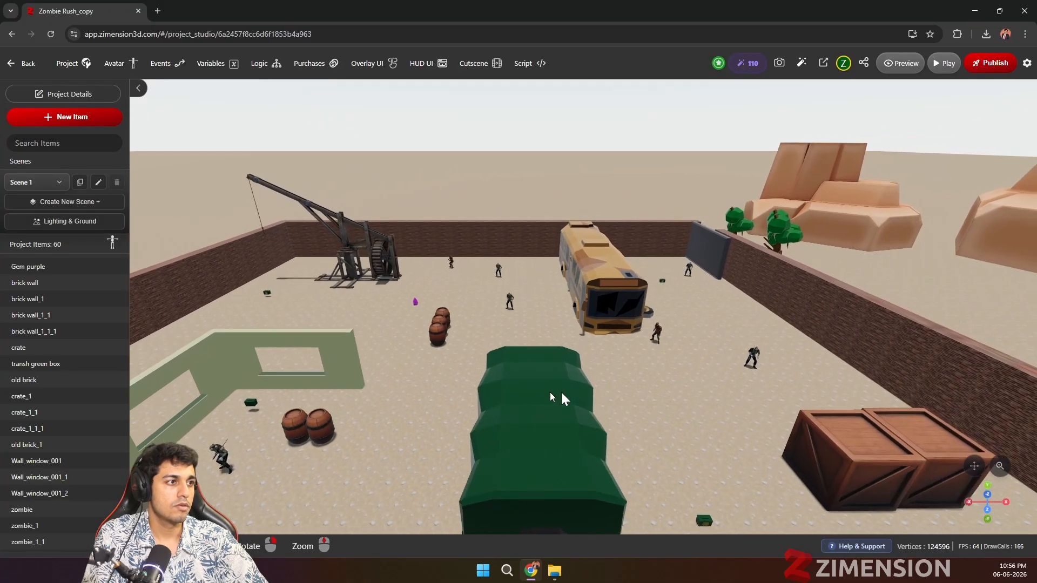
# Step: Inspect the zombie male 3_2 character near the bus, reviewing its sound, animation, character behaviour and collision settings
pyautogui.click(755, 365)
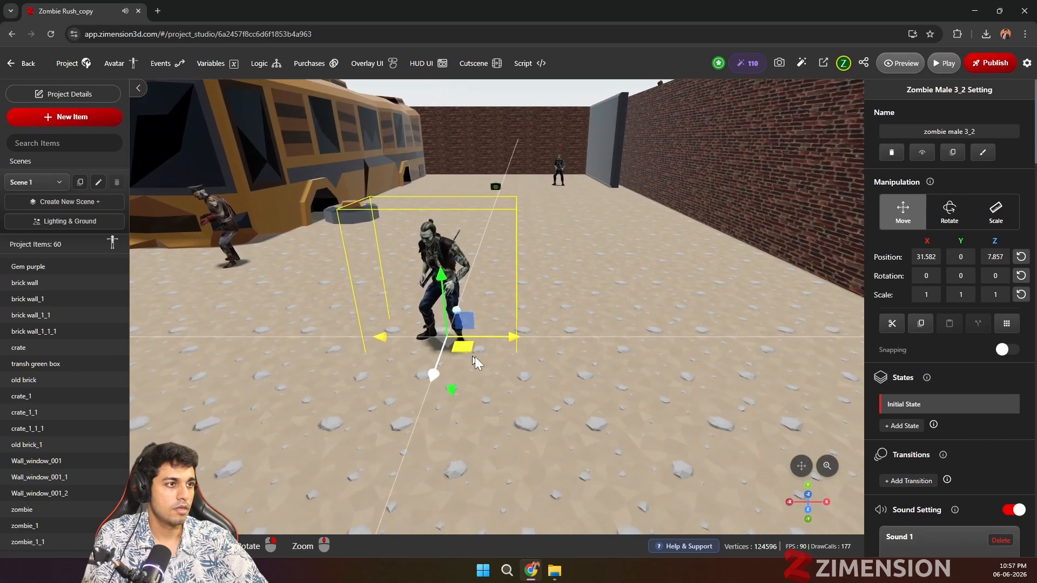
pyautogui.click(218, 226)
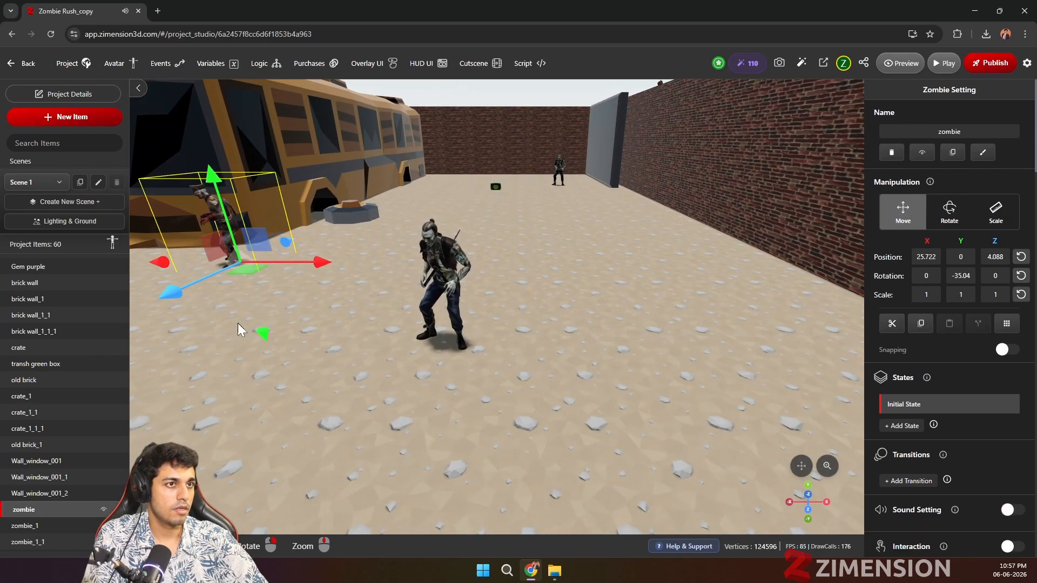
pyautogui.click(242, 324)
pyautogui.scroll(-8, 930, 331)
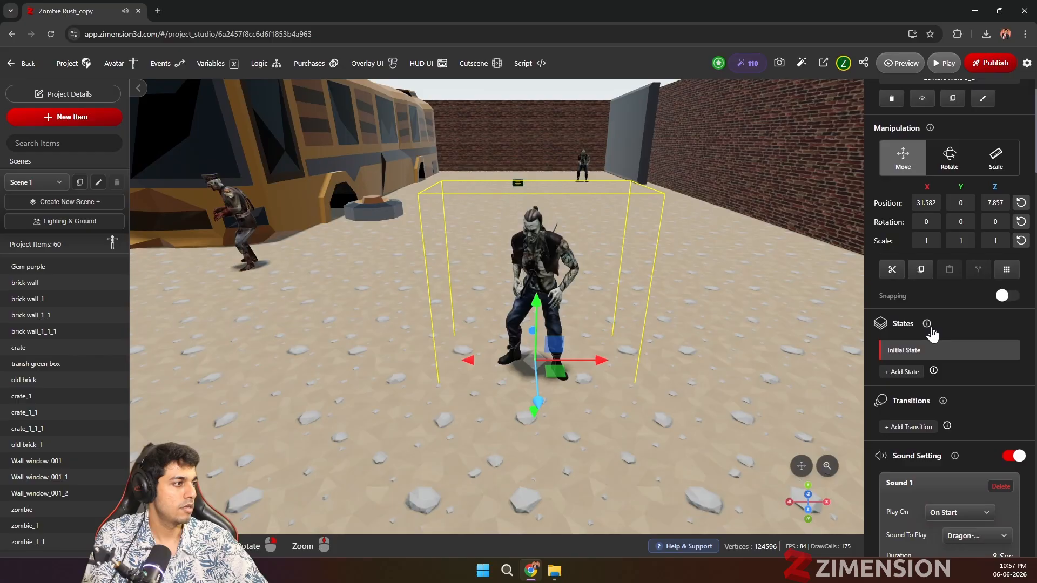
pyautogui.scroll(-9, 951, 354)
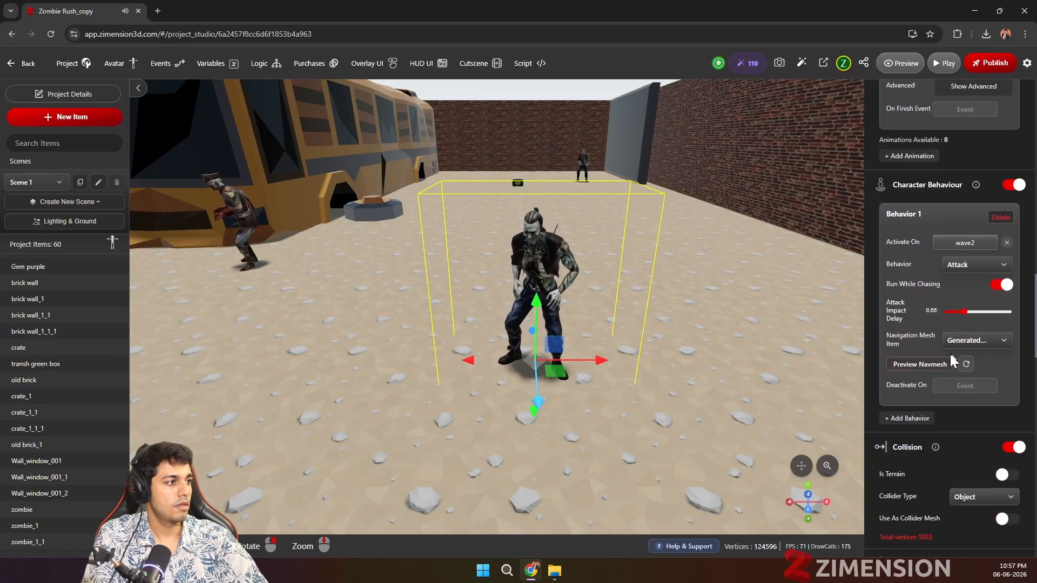
pyautogui.scroll(-3, 523, 358)
pyautogui.scroll(-5, 523, 358)
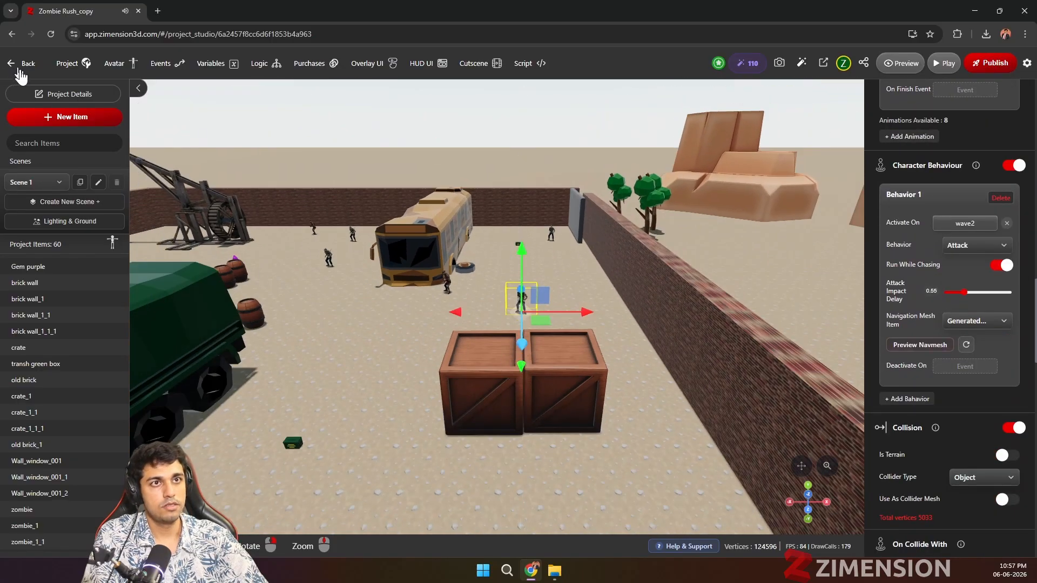
# Step: Select the zombie between the barrels and the bus and review its behaviour, collision and spawning settings
pyautogui.moveTo(371, 391); pyautogui.dragTo(349, 272)
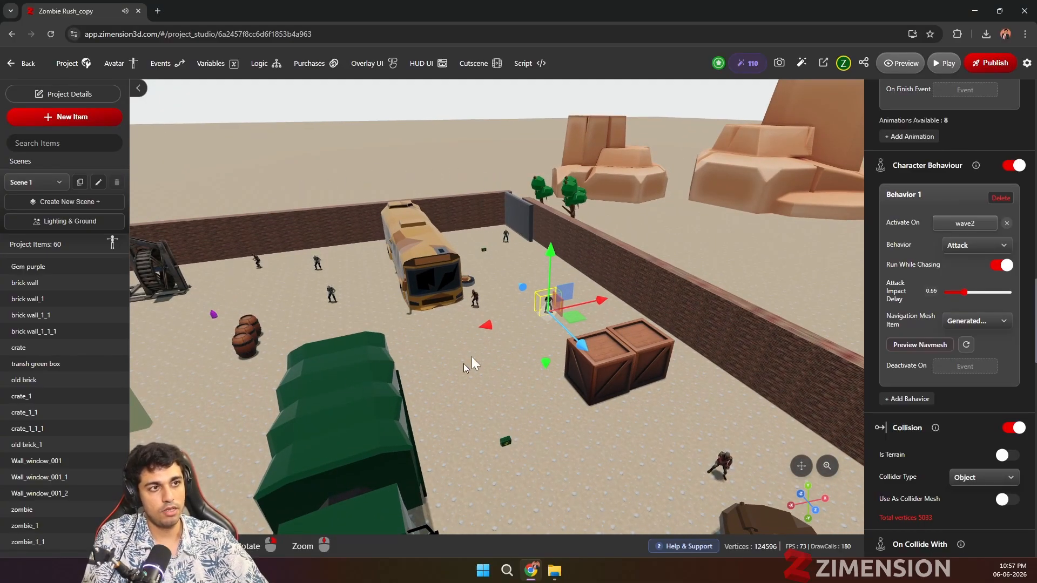
pyautogui.click(331, 295)
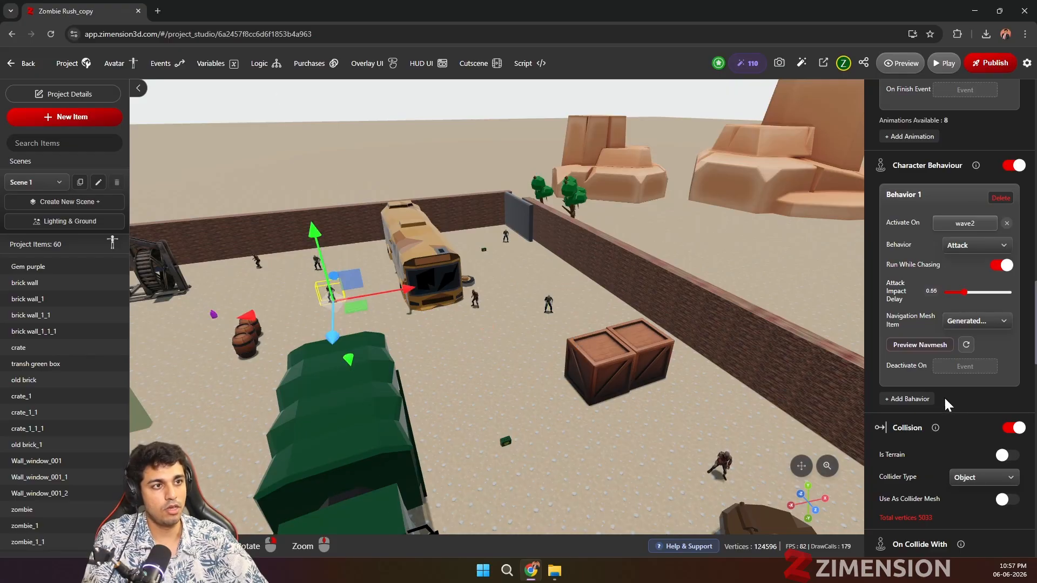
pyautogui.scroll(-4, 945, 402)
pyautogui.scroll(-4, 946, 398)
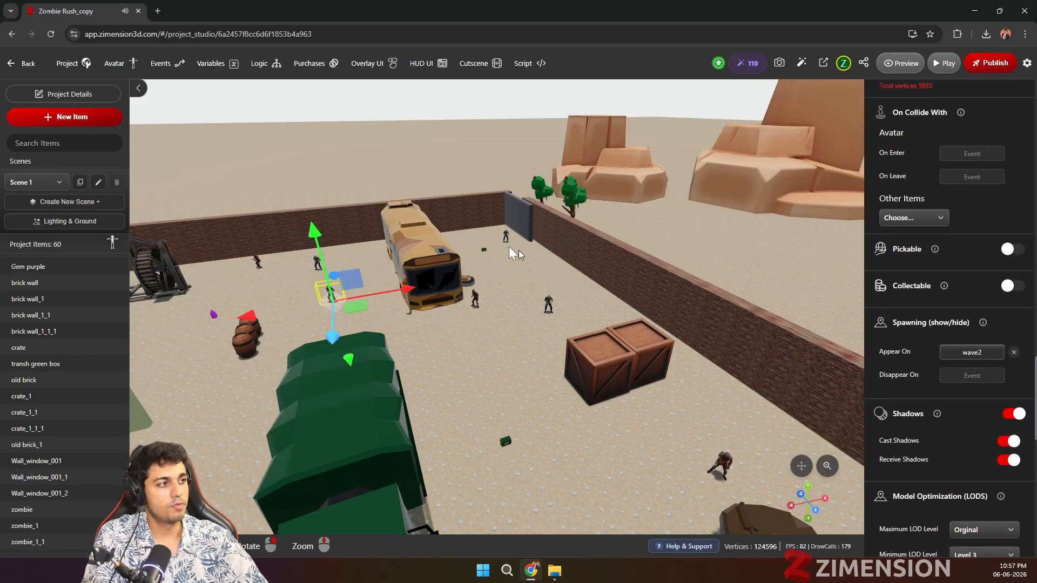
# Step: Examine the project's logic: the wave1dead variable change and the visual scripting graph of wave events, and close it
pyautogui.click(260, 63)
pyautogui.click(562, 248)
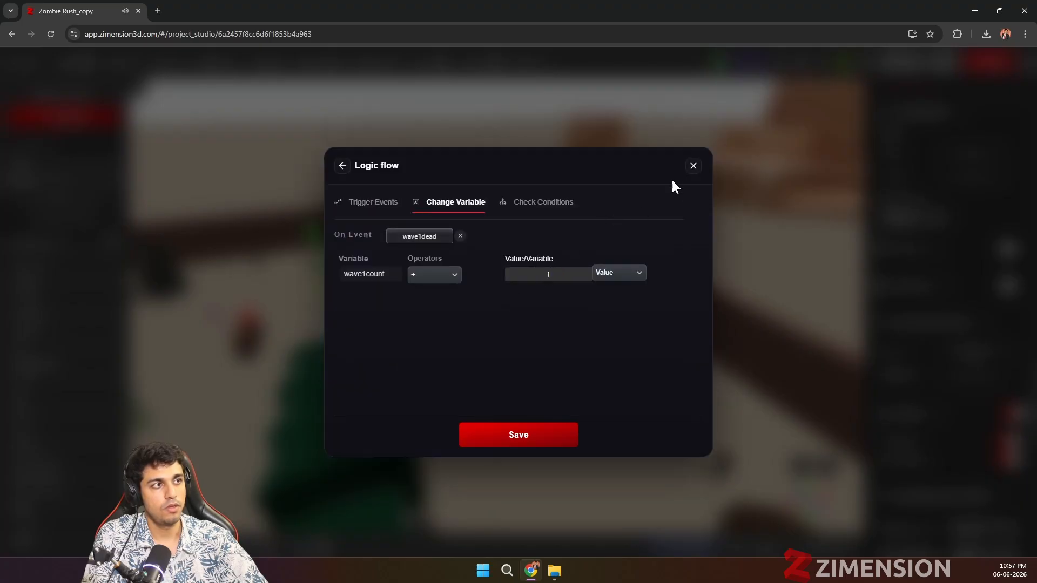
pyautogui.click(343, 168)
pyautogui.click(468, 195)
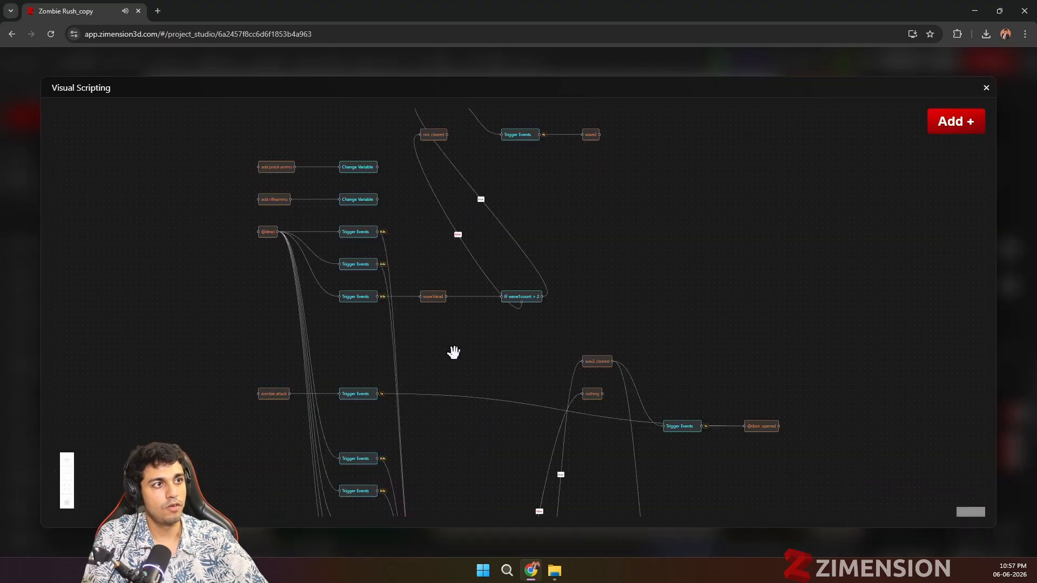
pyautogui.moveTo(326, 359); pyautogui.dragTo(350, 377)
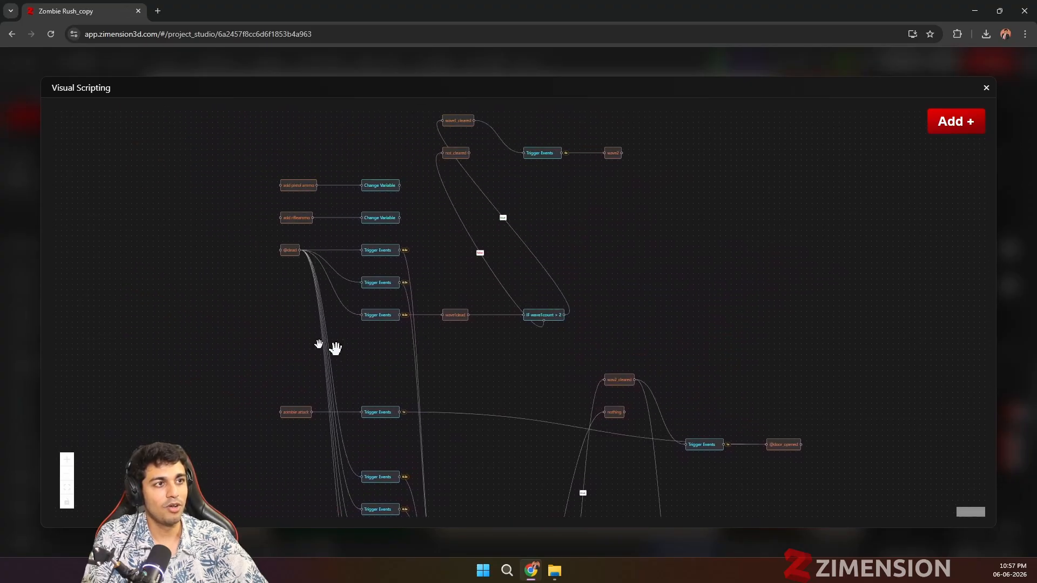
pyautogui.click(985, 88)
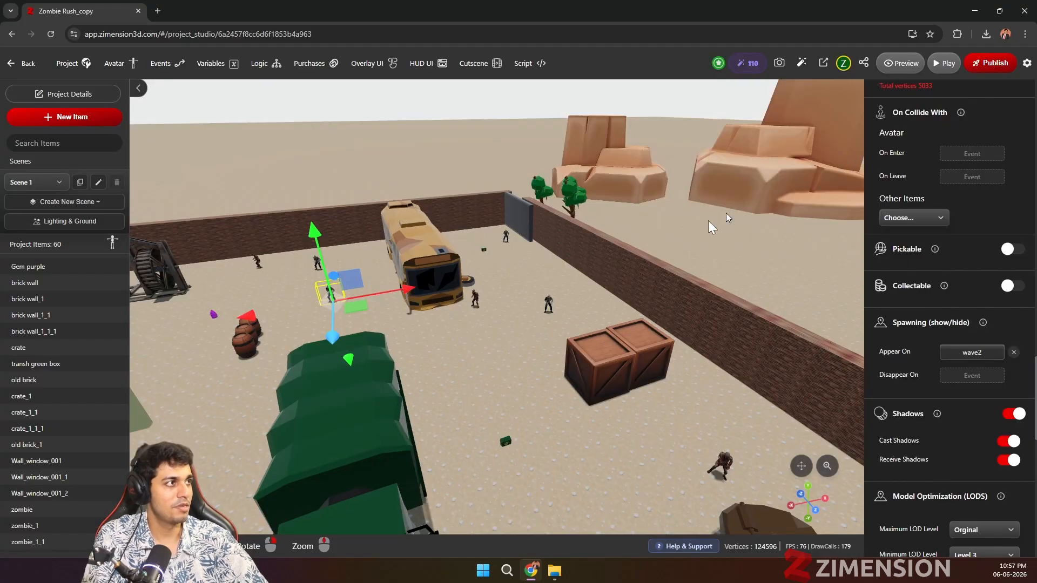
# Step: Leave the project for the dashboard and look through the featured projects, community projects and tutorials
pyautogui.scroll(-3, 536, 342)
pyautogui.click(18, 69)
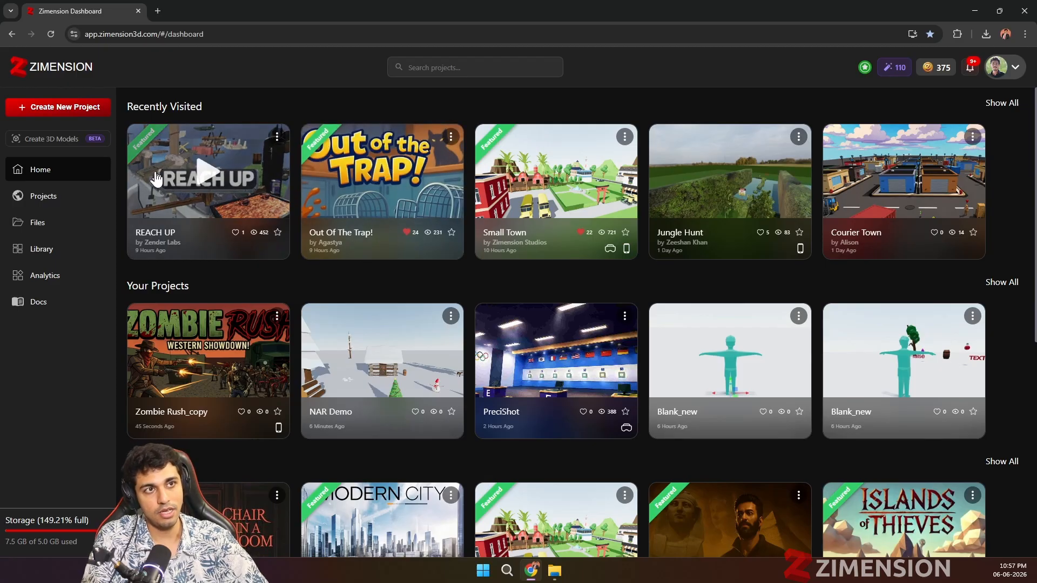
pyautogui.scroll(-4, 531, 401)
pyautogui.scroll(-3, 531, 401)
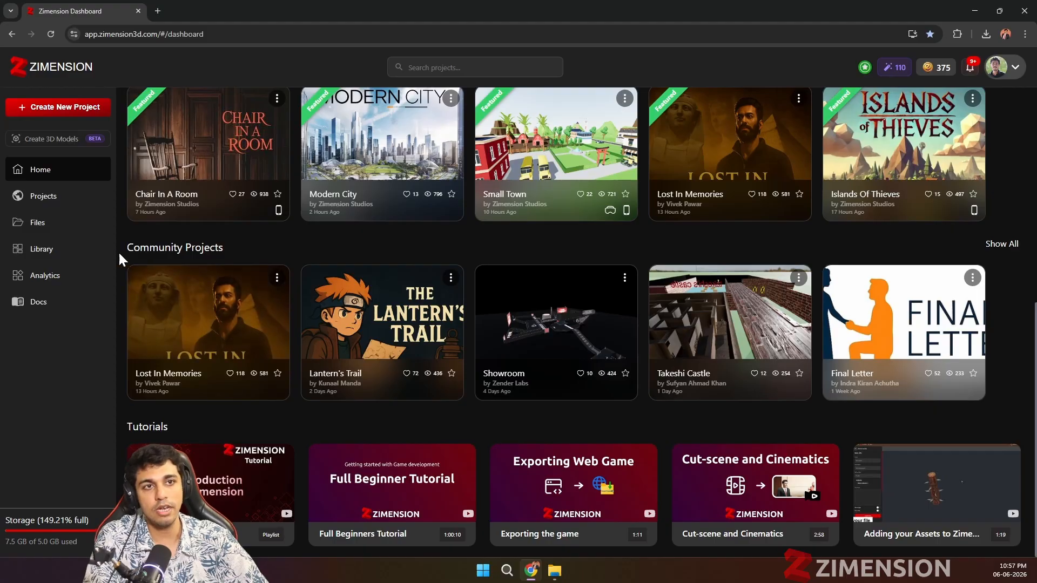
pyautogui.scroll(5, 201, 250)
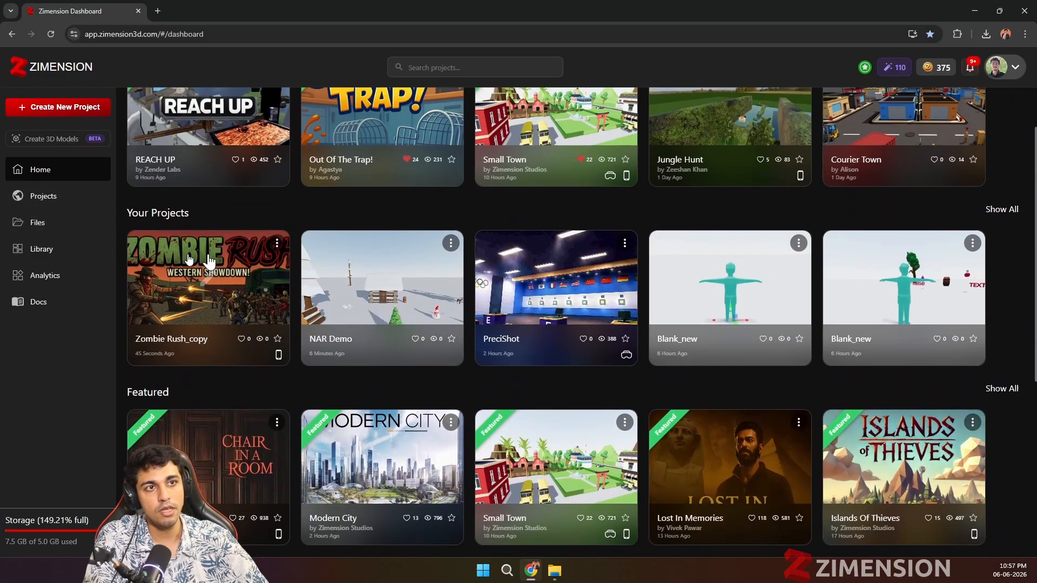
# Step: View the available actions for the Zombie Rush_copy project, look over the community projects, and dismiss the action list
pyautogui.click(277, 243)
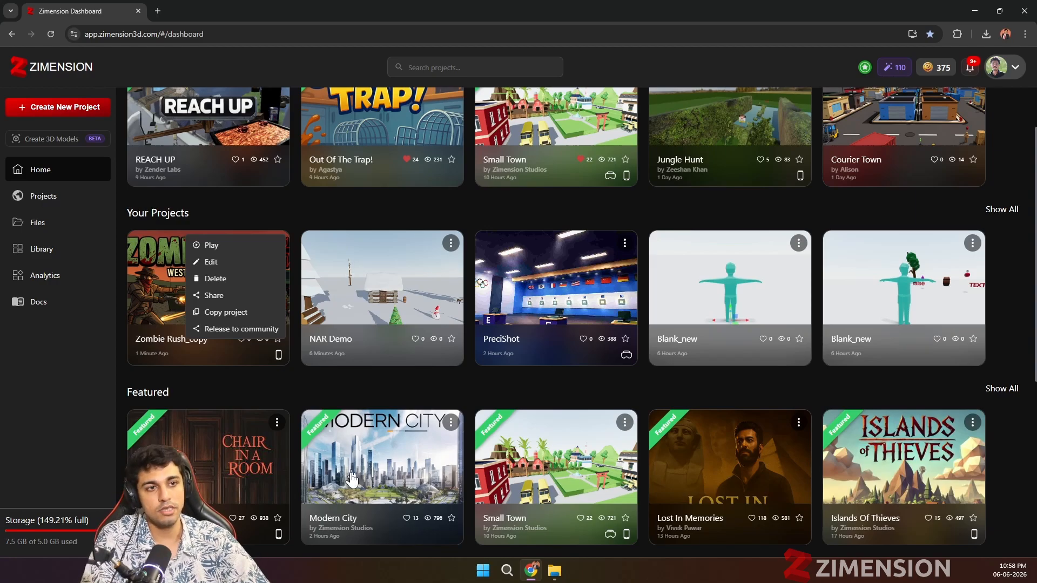
pyautogui.scroll(-4, 290, 204)
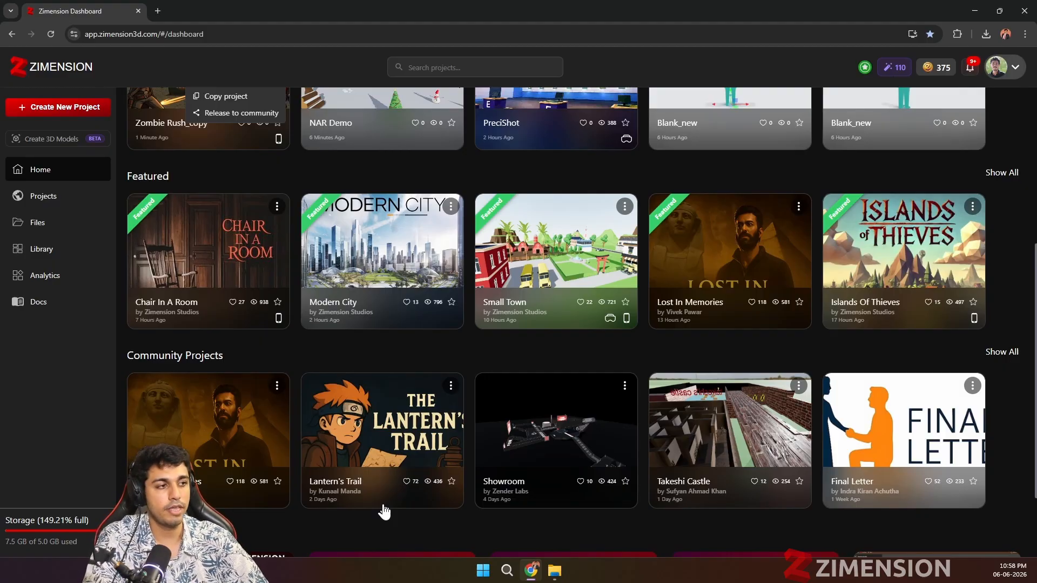
pyautogui.scroll(4, 518, 347)
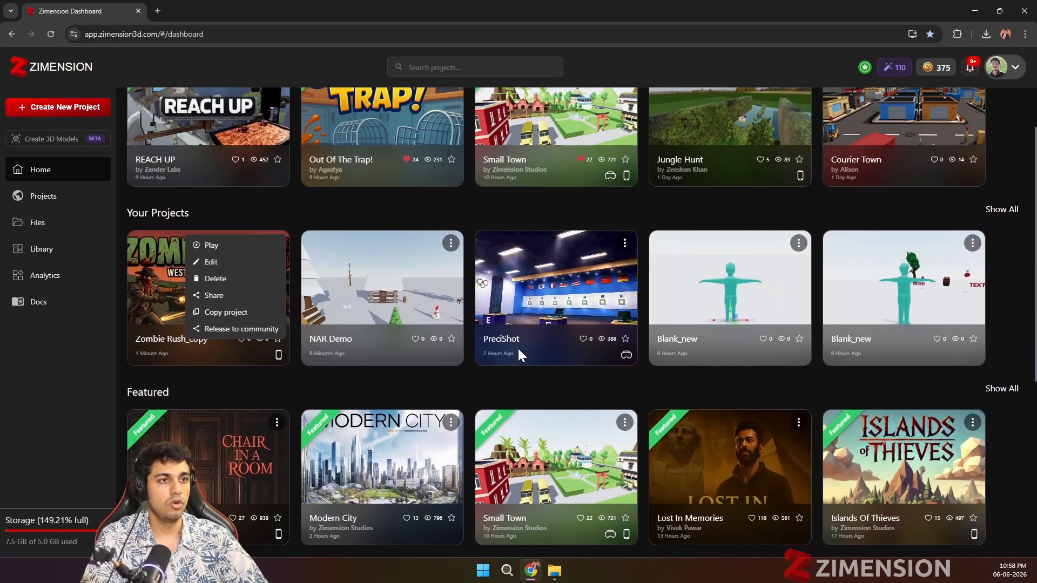
pyautogui.scroll(2, 517, 347)
pyautogui.click(268, 291)
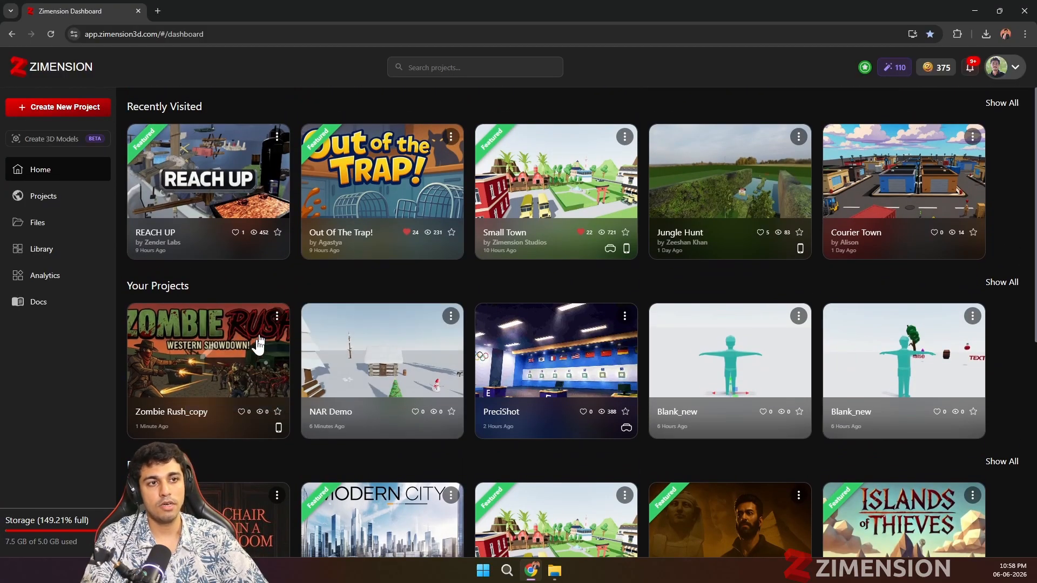
# Step: Review the sharing options of Zombie Rush_copy, including inviting people and the link and QR code, and close them
pyautogui.click(276, 316)
pyautogui.click(221, 368)
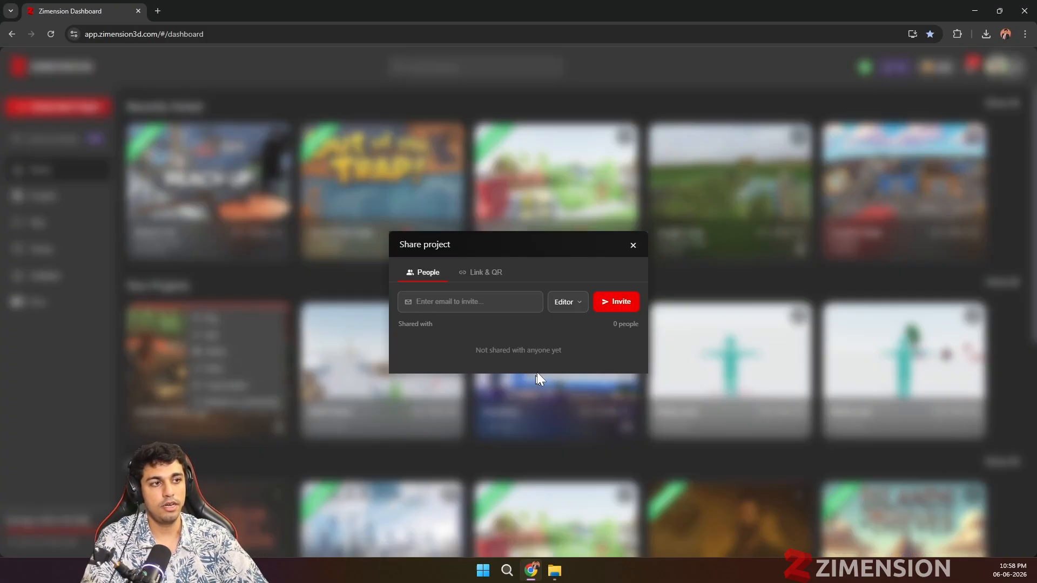
pyautogui.click(482, 273)
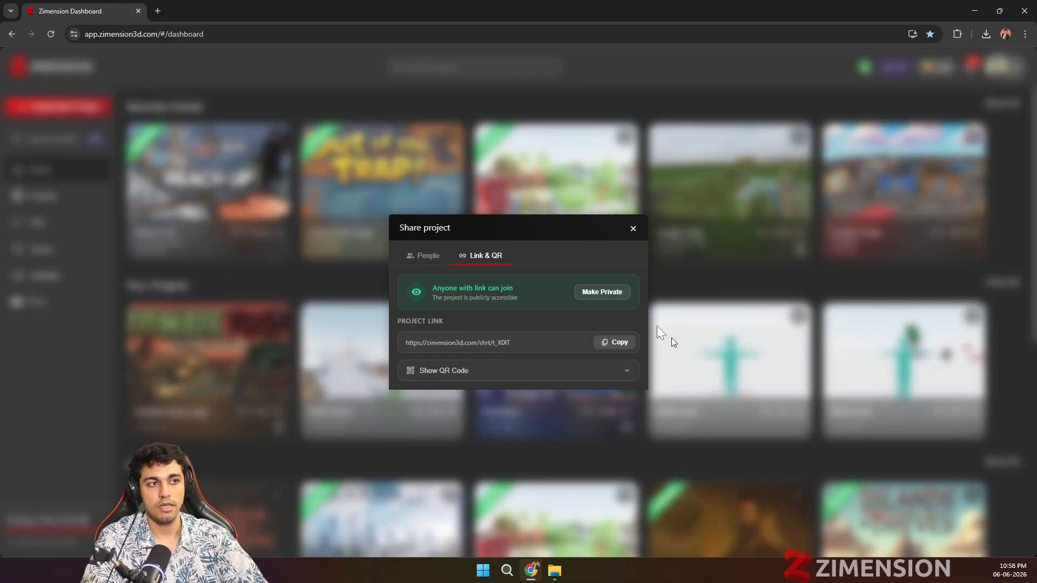
pyautogui.click(632, 229)
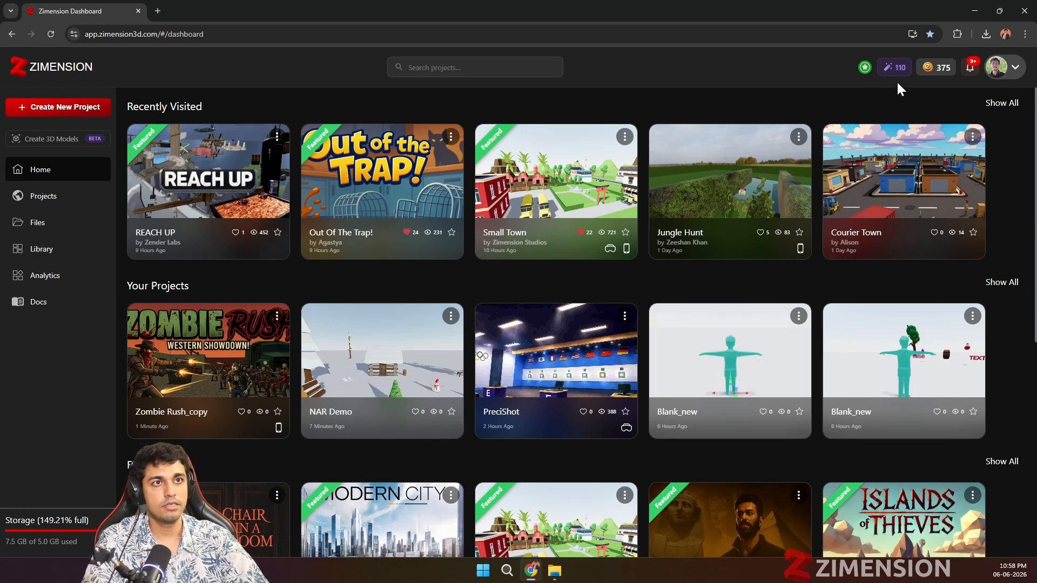
# Step: Choose the 50 Z-Coins pack for ₹10 from the coin packs and place the order to view the payment options
pyautogui.click(932, 68)
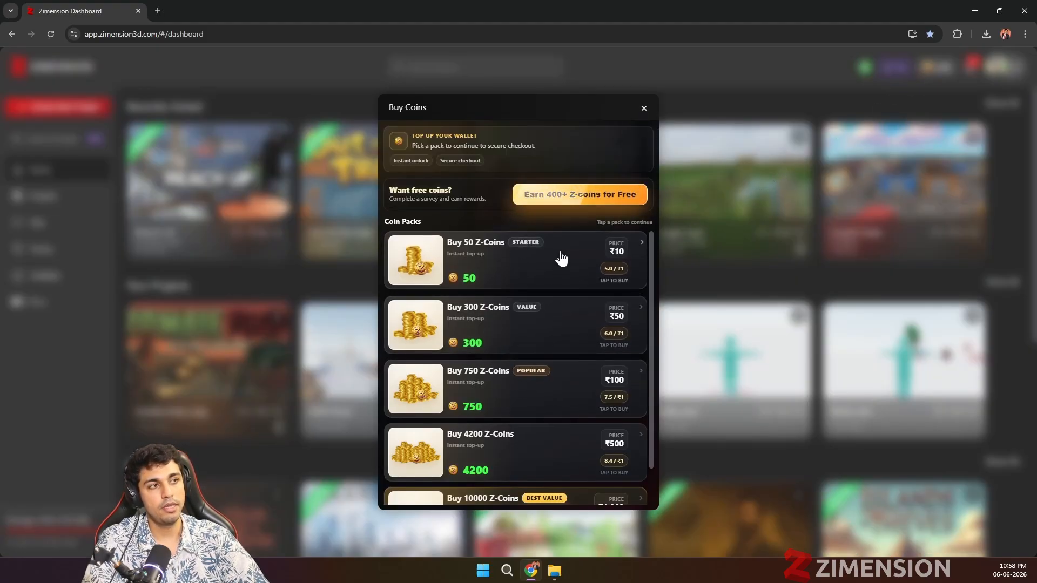
pyautogui.click(607, 263)
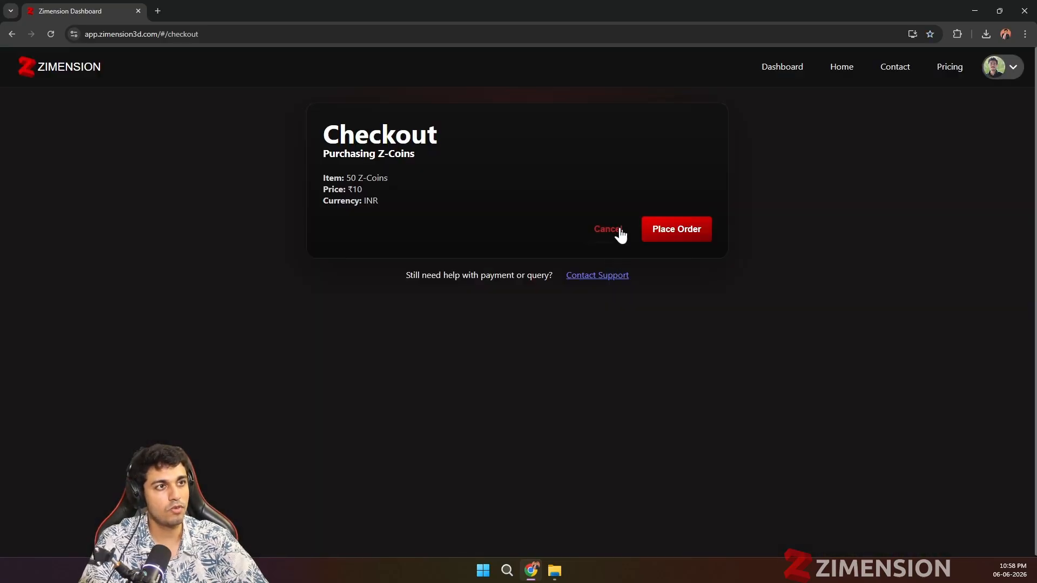
pyautogui.click(655, 239)
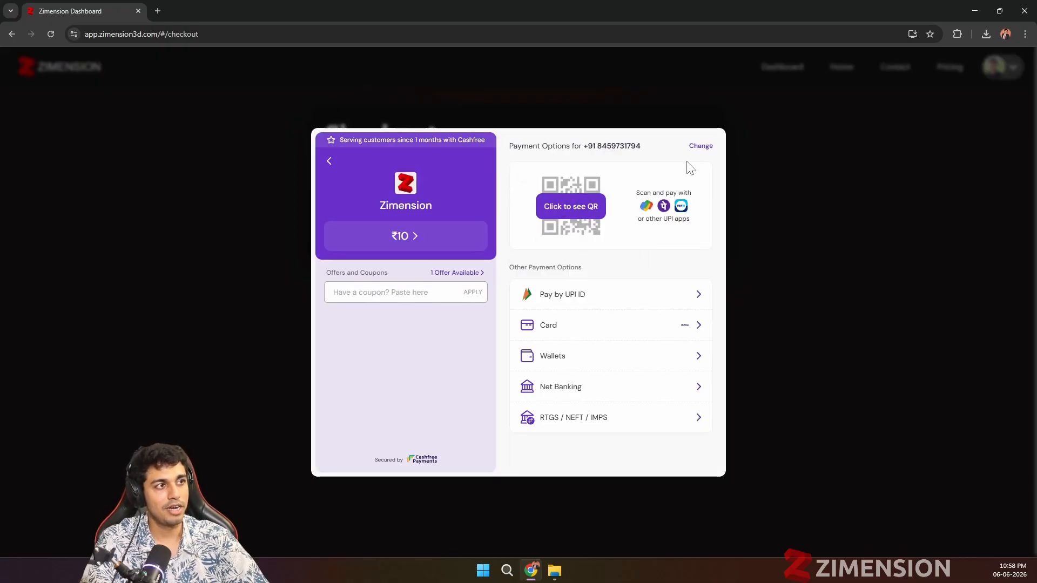
# Step: Leave the coin checkout without paying and open the zimension3d.com home page
pyautogui.click(15, 37)
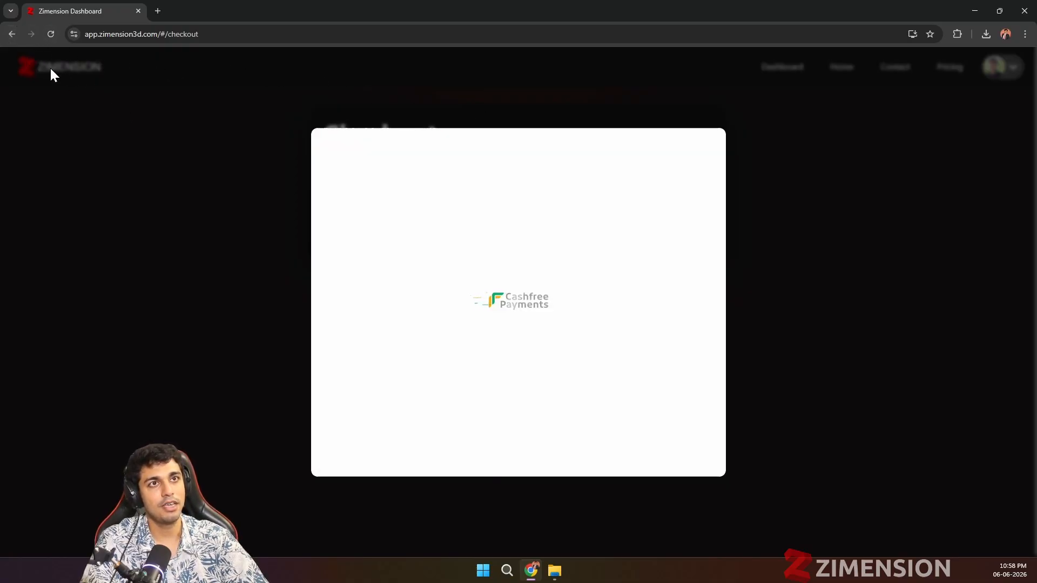
pyautogui.click(13, 35)
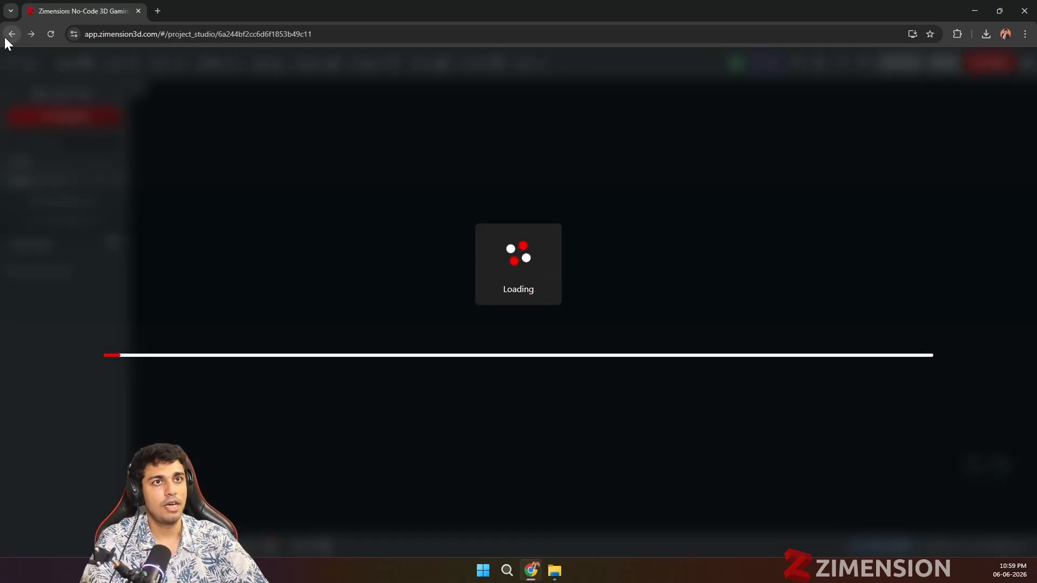
pyautogui.click(8, 36)
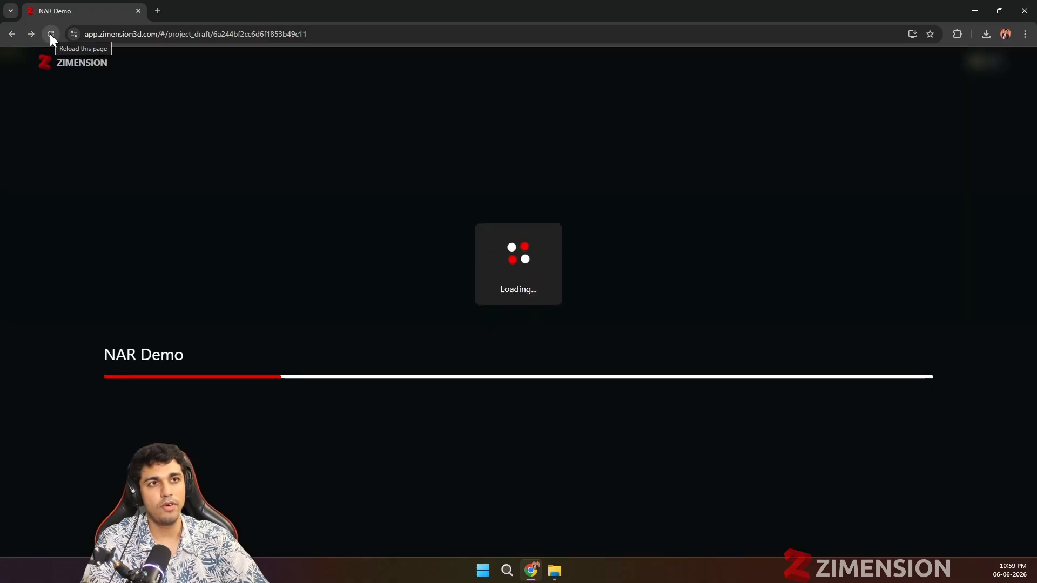
pyautogui.click(28, 34)
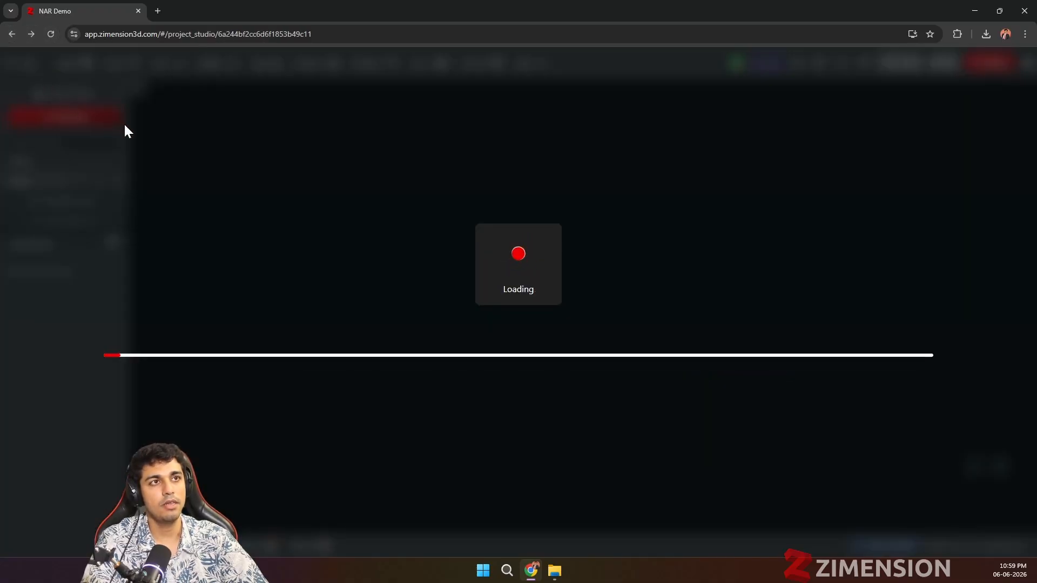
pyautogui.click(111, 34)
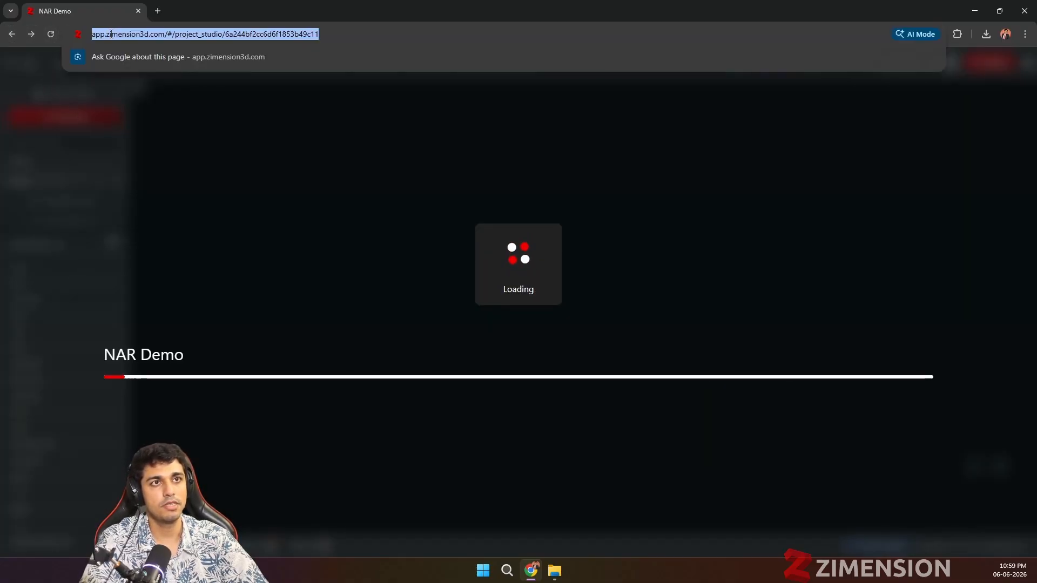
pyautogui.write('zim')
pyautogui.press('Return')
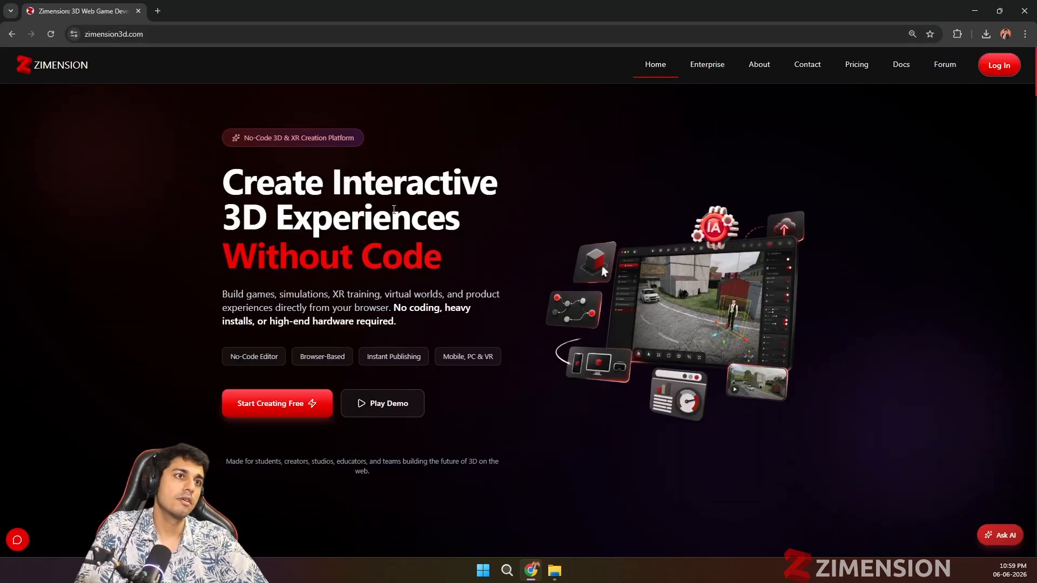
# Step: Look over the home page's showcase of playable community games and the AI-powered creation section with its five AI tools
pyautogui.scroll(-20, 421, 247)
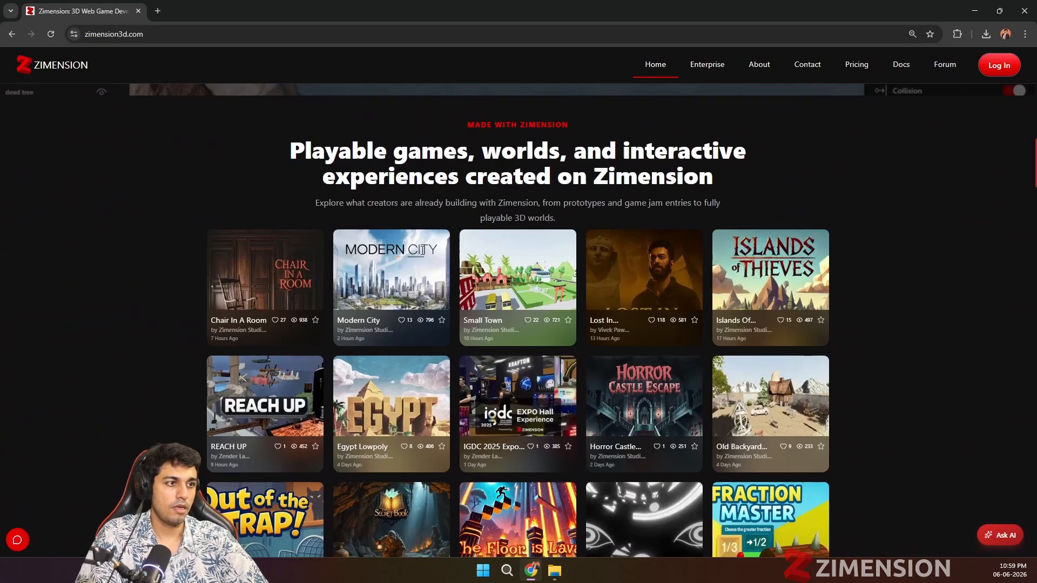
pyautogui.scroll(-9, 421, 257)
pyautogui.scroll(2, 421, 259)
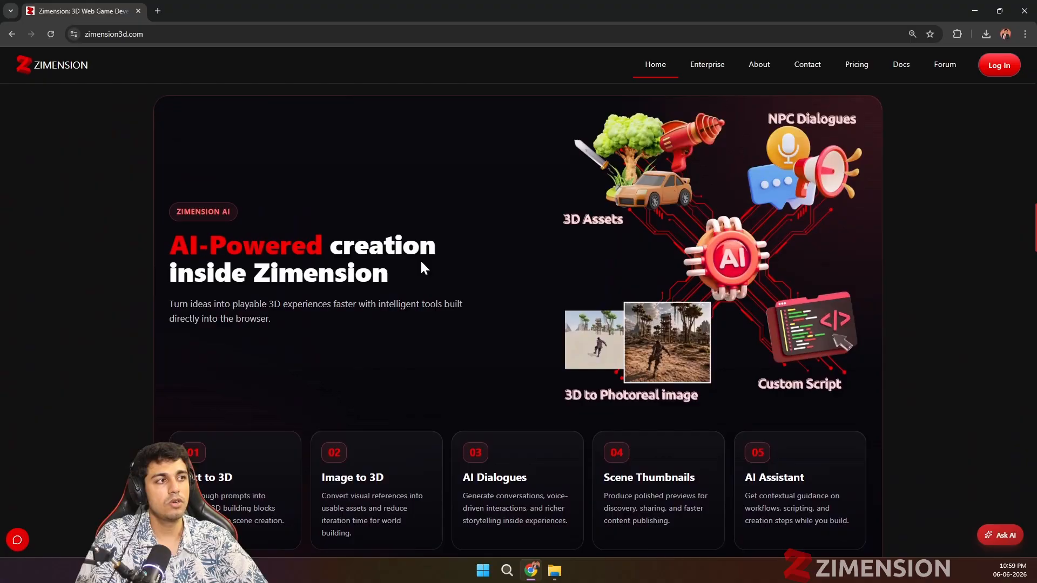
pyautogui.scroll(-1, 422, 264)
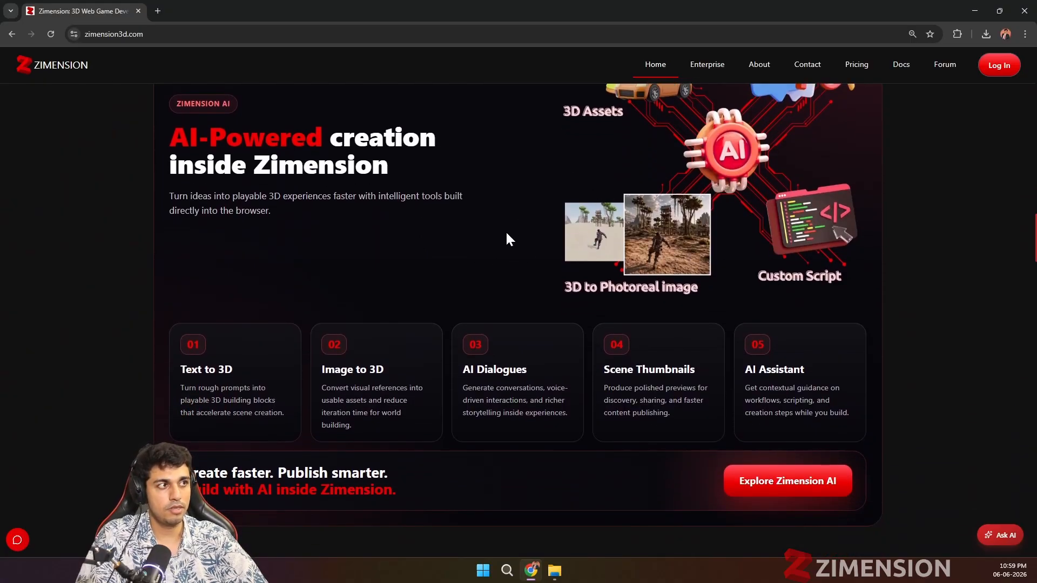
pyautogui.scroll(1, 507, 239)
pyautogui.scroll(-1, 506, 242)
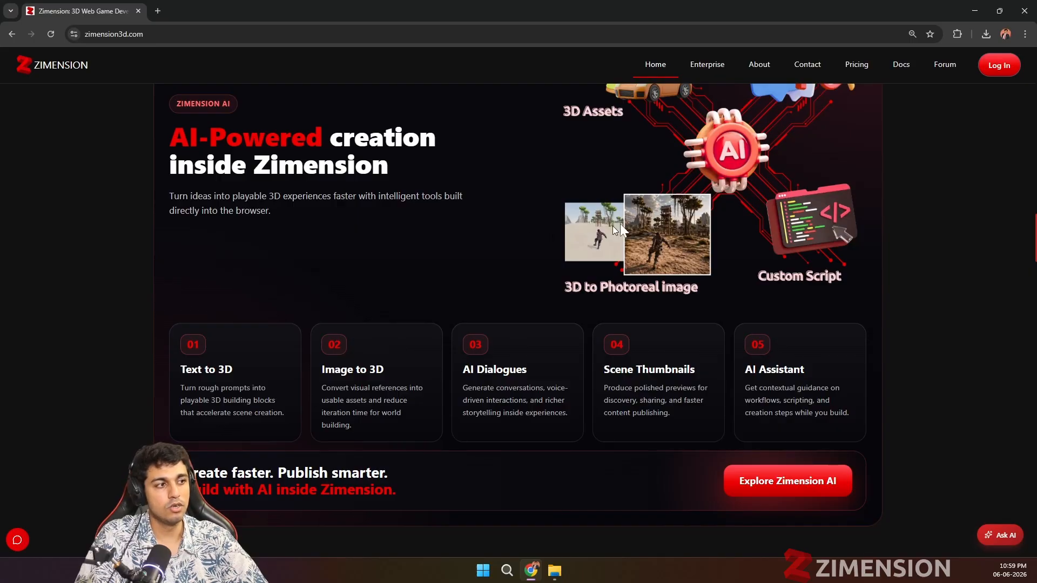
pyautogui.scroll(-8, 399, 175)
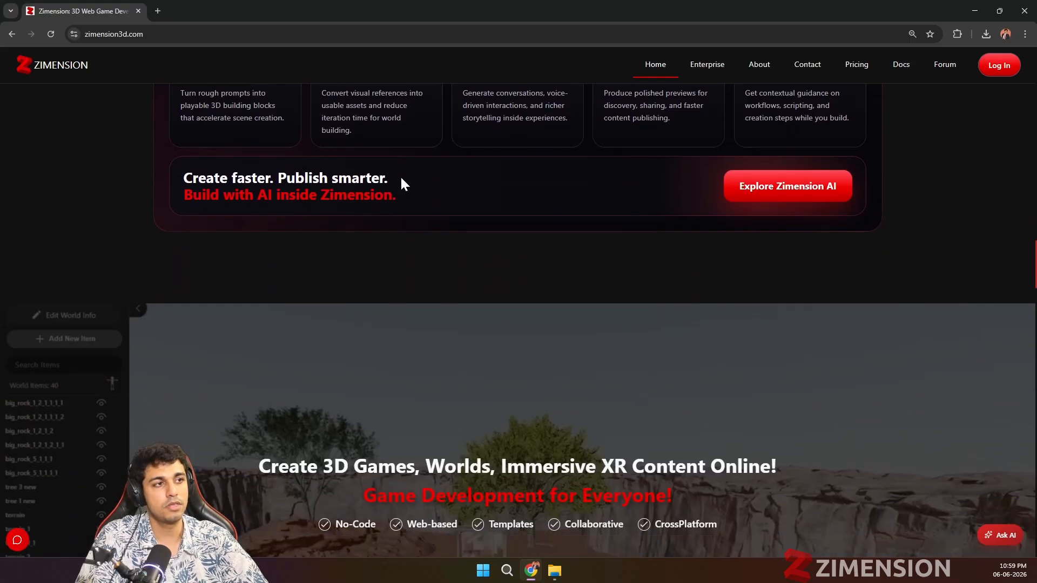
# Step: Examine the home page's cross-platform creation section and the social proof section with platform statistics and creator testimonials
pyautogui.scroll(-5, 401, 177)
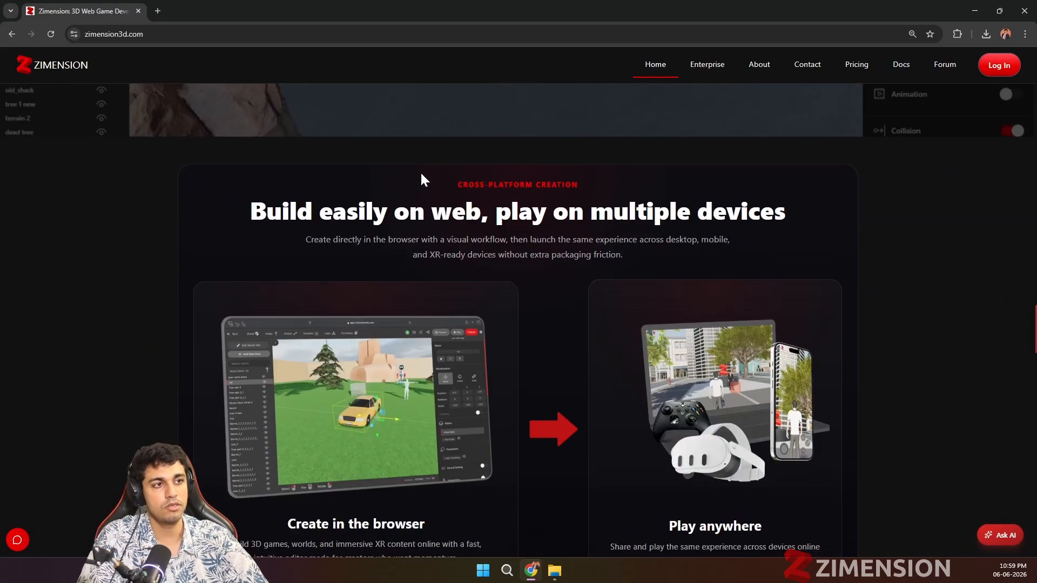
pyautogui.scroll(-2, 423, 180)
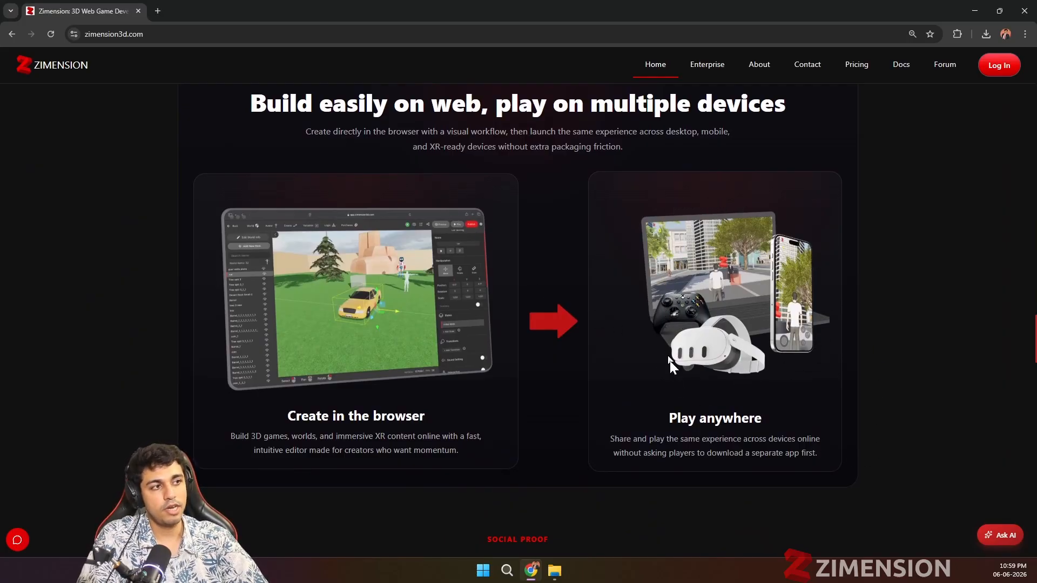
pyautogui.scroll(-2, 726, 295)
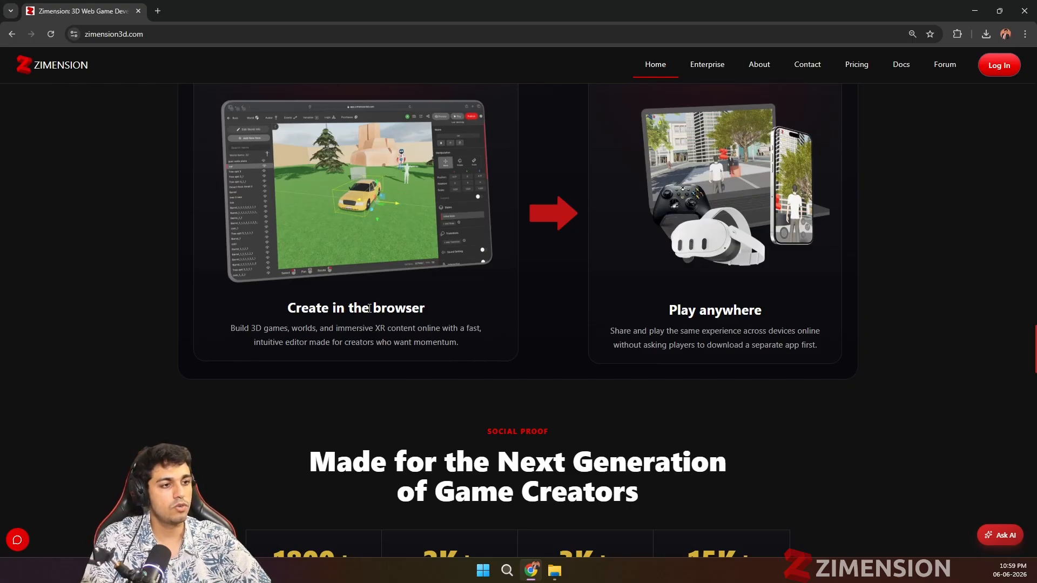
pyautogui.scroll(-6, 380, 313)
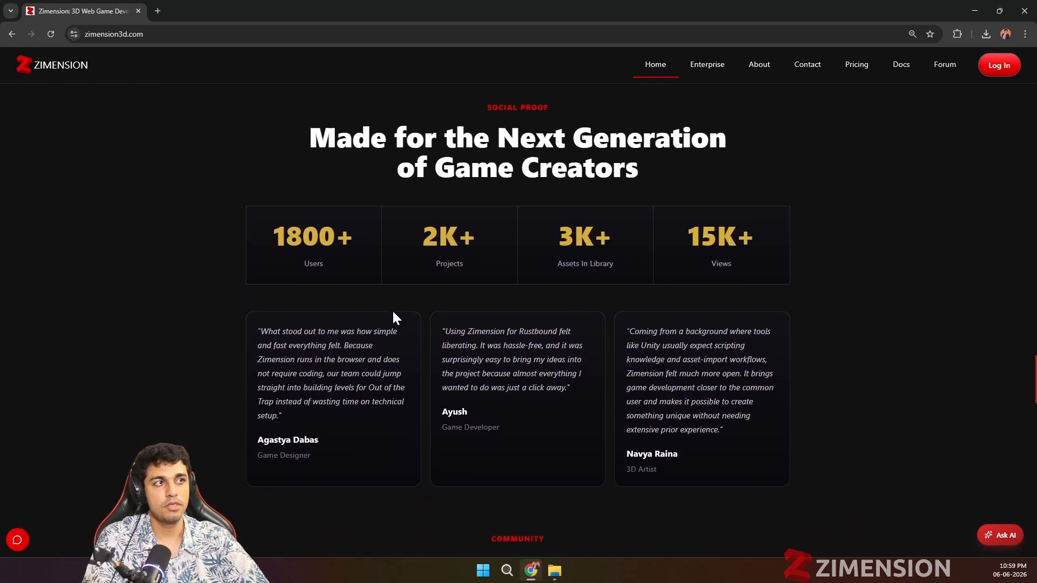
pyautogui.scroll(1, 392, 313)
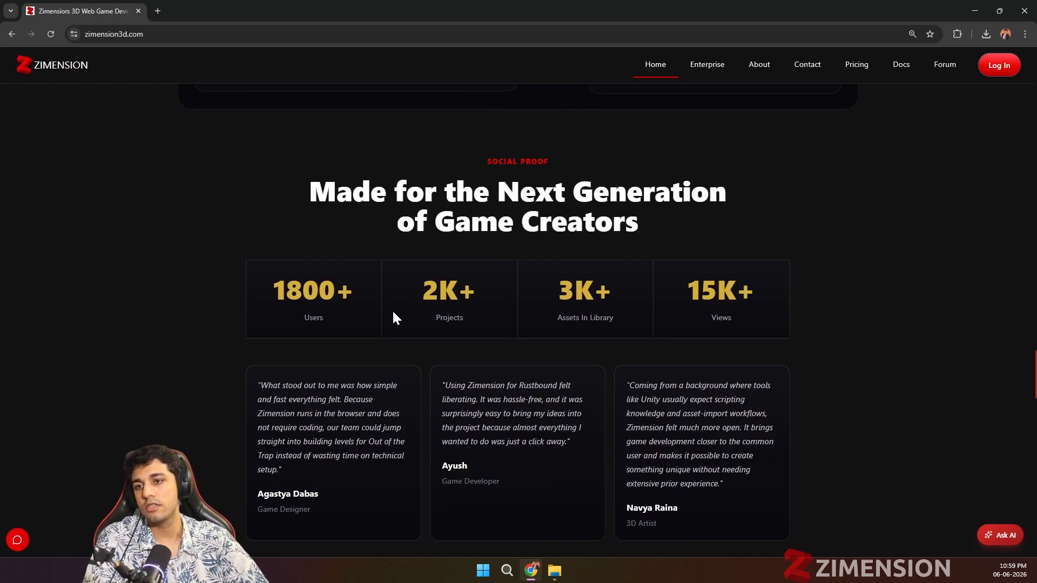
pyautogui.scroll(5, 623, 303)
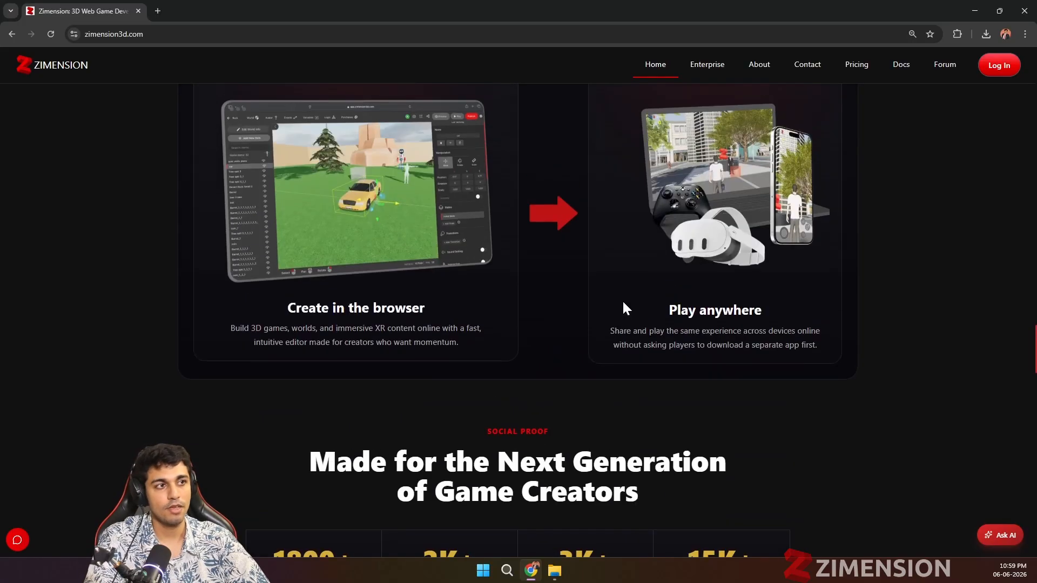
pyautogui.scroll(-2, 621, 300)
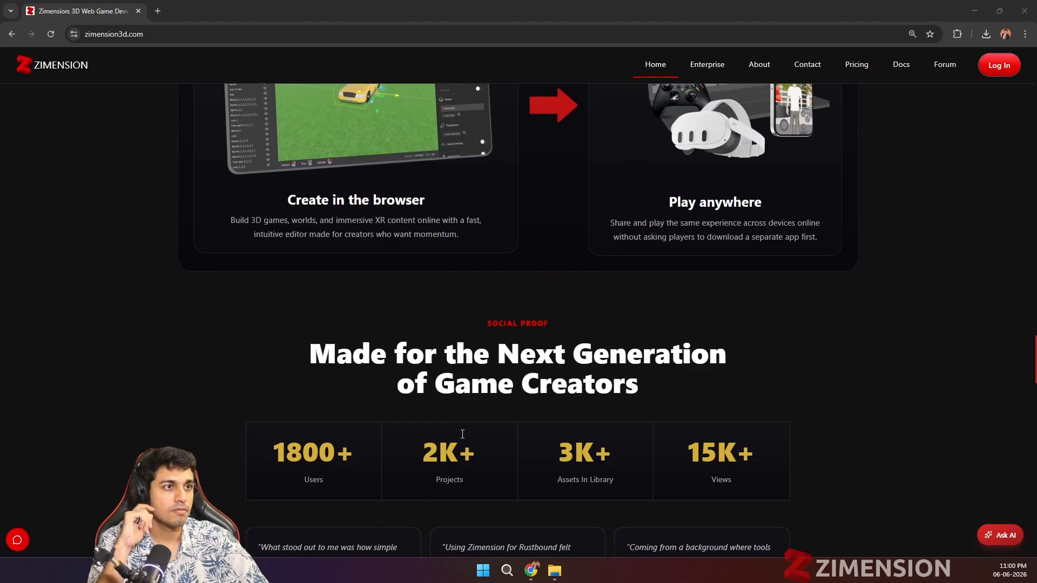
pyautogui.scroll(1, 463, 435)
pyautogui.scroll(2, 465, 438)
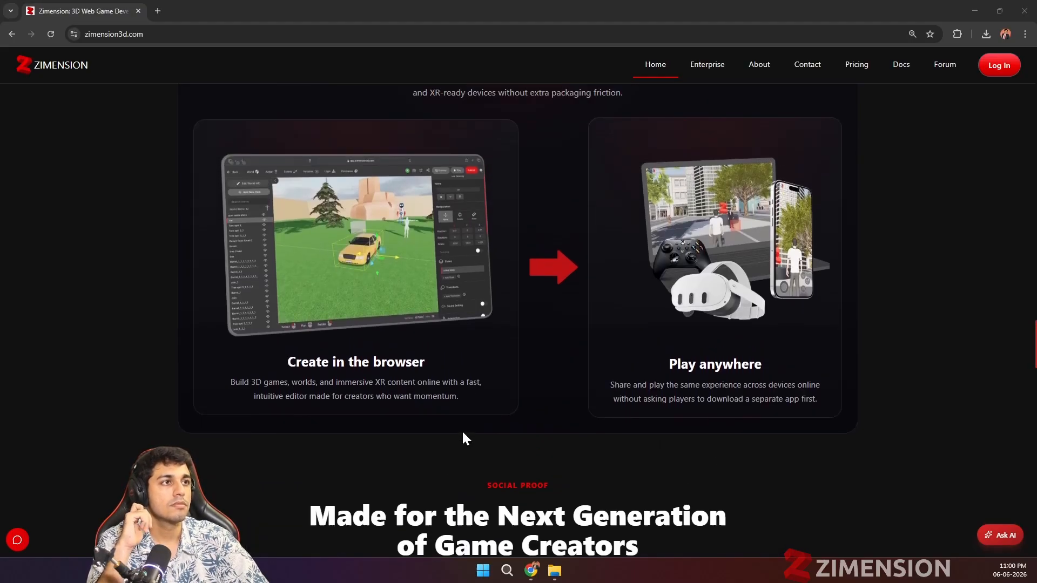
pyautogui.scroll(2, 262, 356)
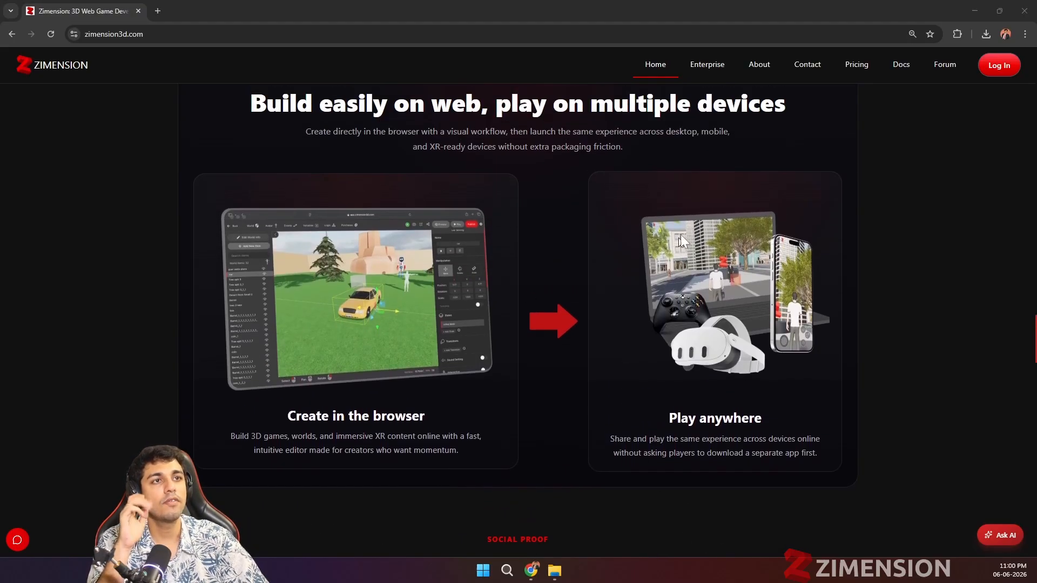
pyautogui.scroll(5, 562, 268)
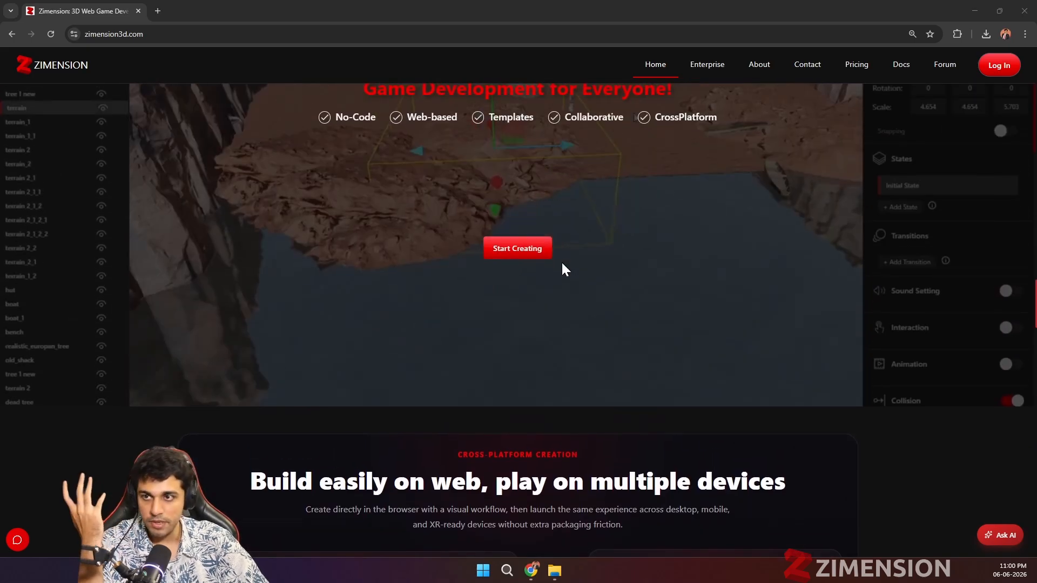
pyautogui.scroll(-8, 676, 281)
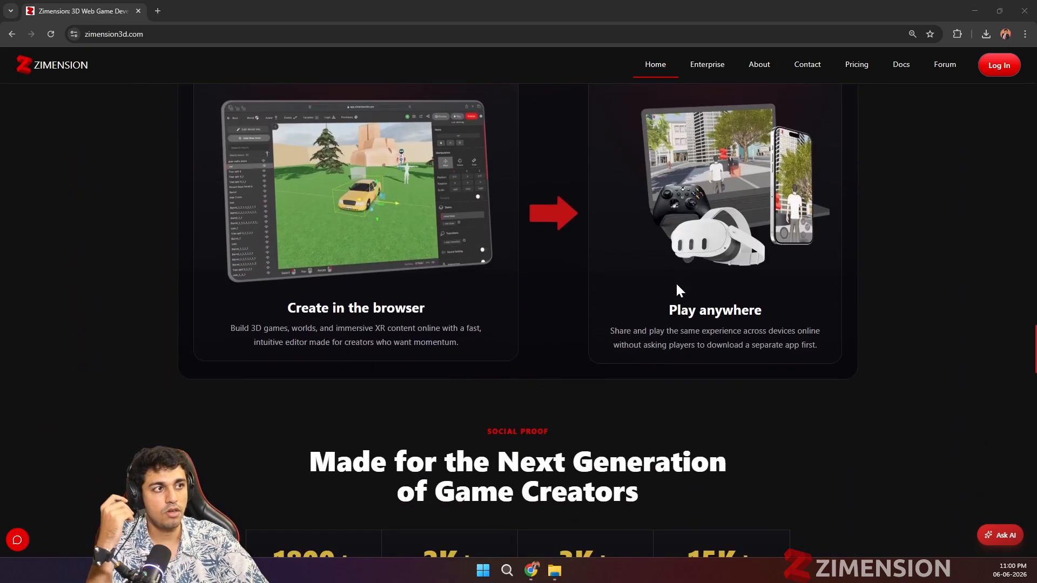
pyautogui.scroll(-10, 673, 303)
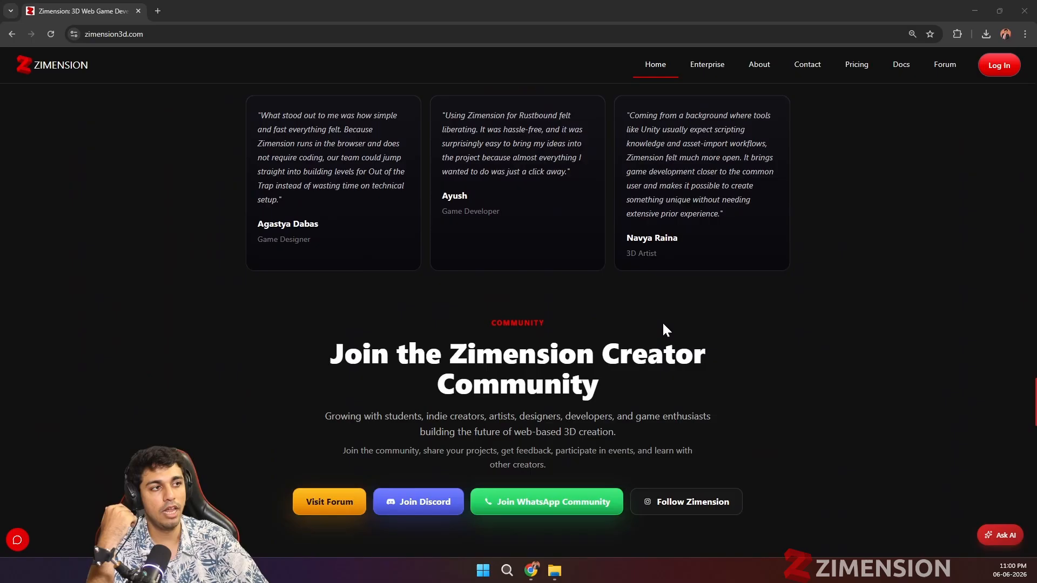
pyautogui.scroll(5, 663, 324)
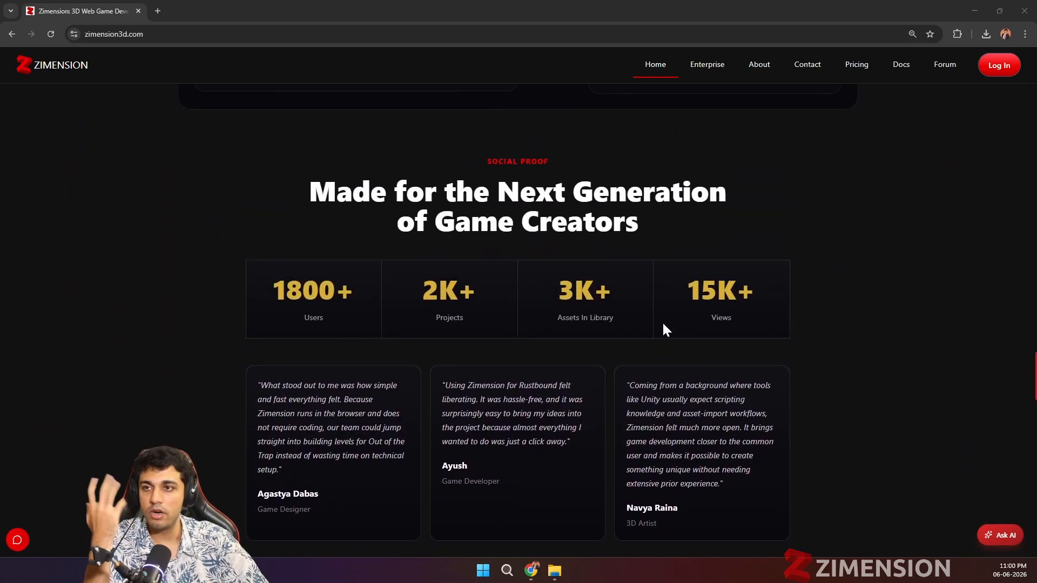
pyautogui.scroll(-1, 661, 322)
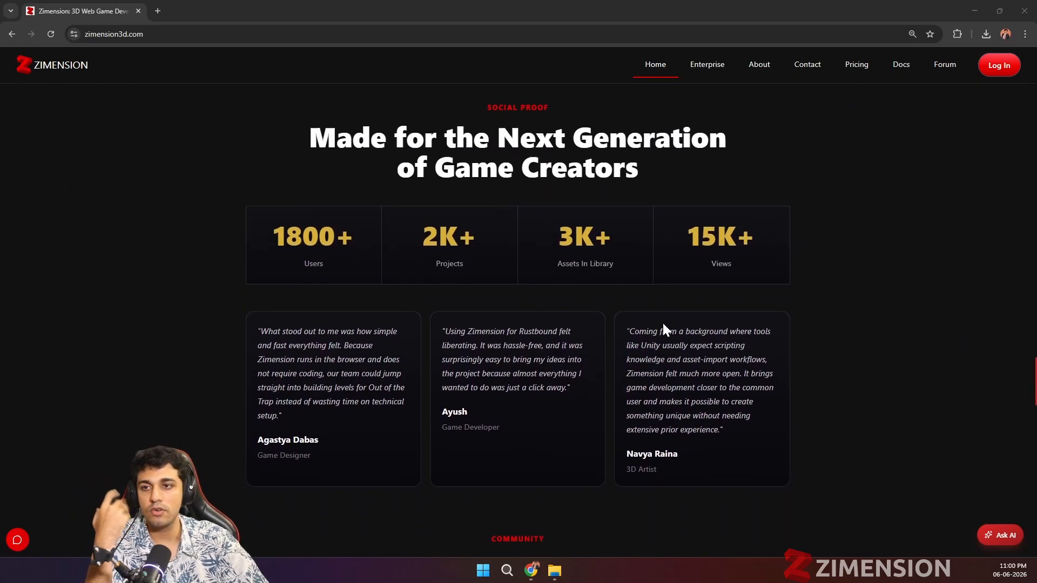
pyautogui.scroll(6, 629, 341)
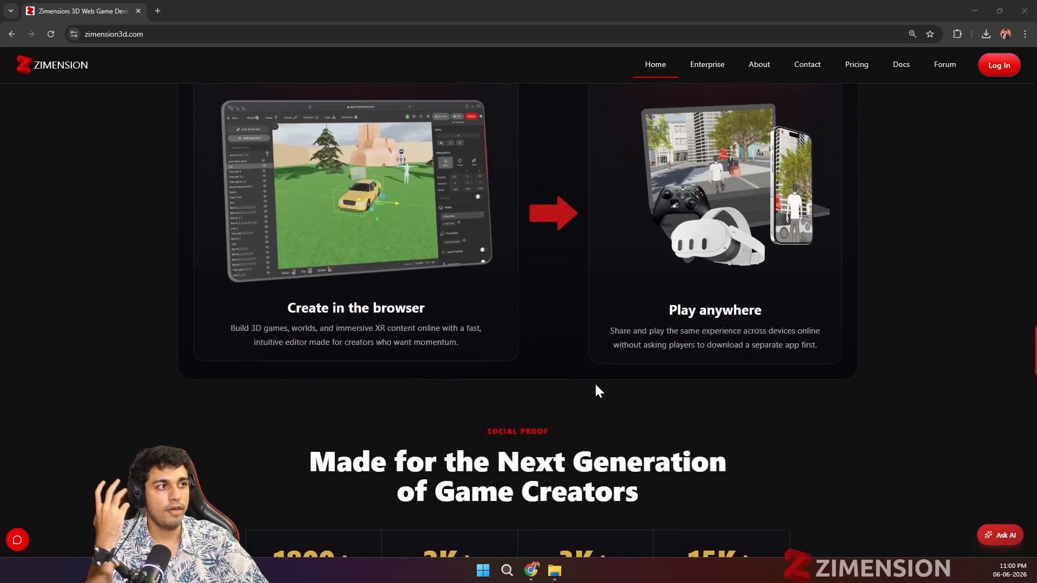
pyautogui.scroll(2, 726, 272)
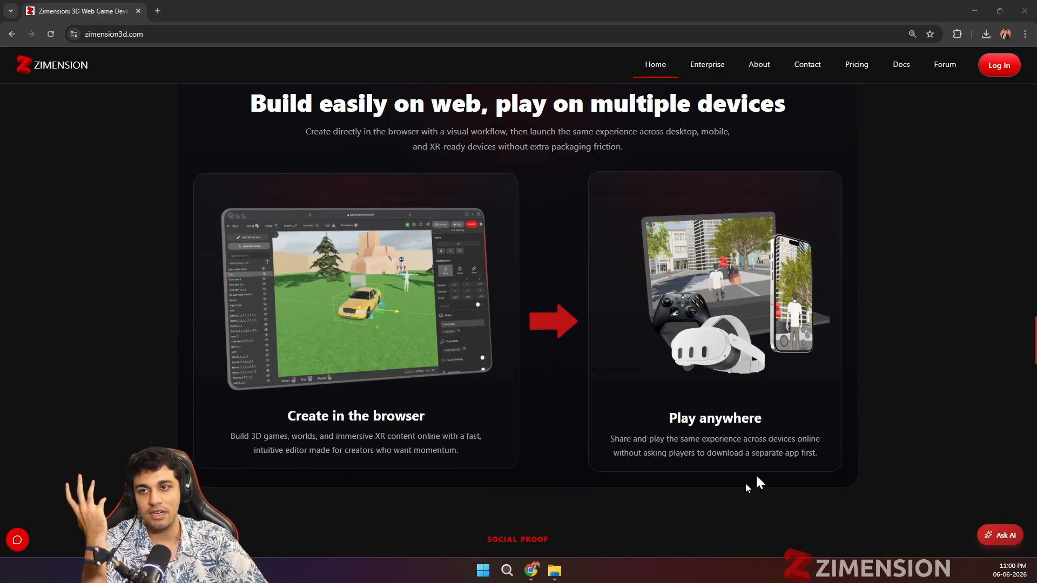
pyautogui.scroll(1, 560, 302)
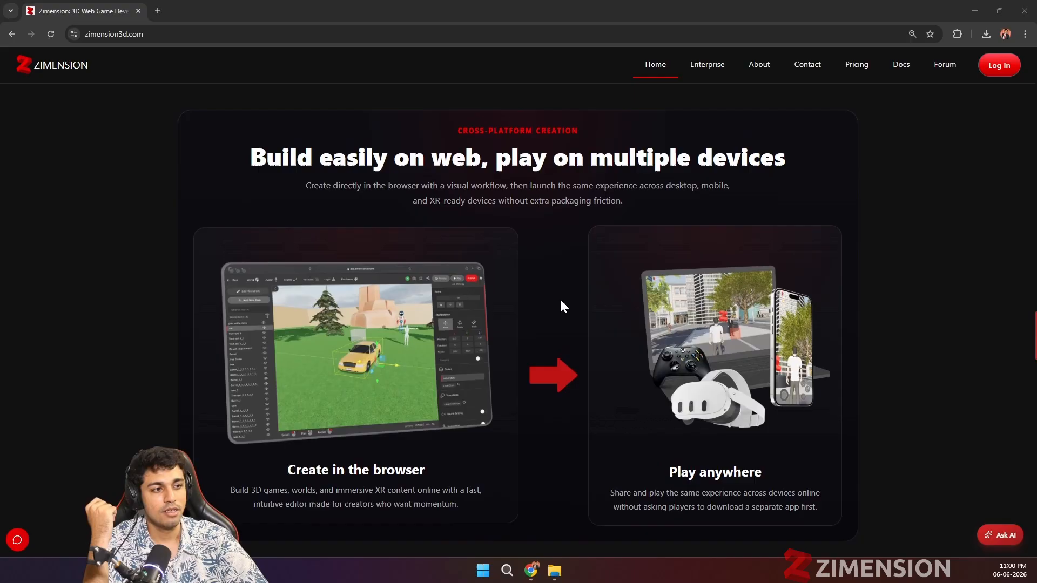